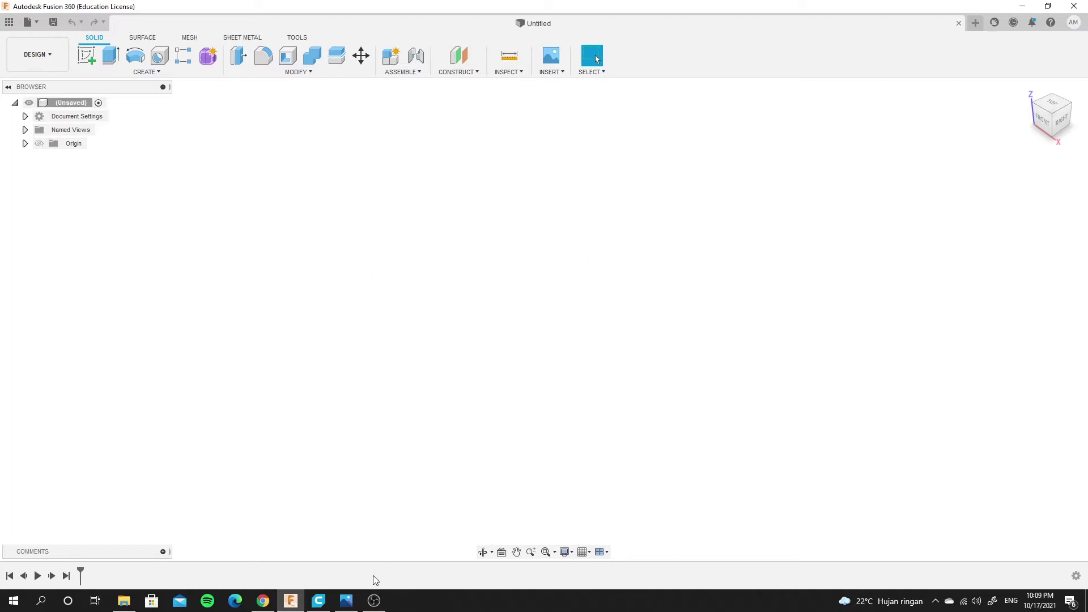
After checking the bottle photo, start a new sketch on the front XZ plane
click(346, 601)
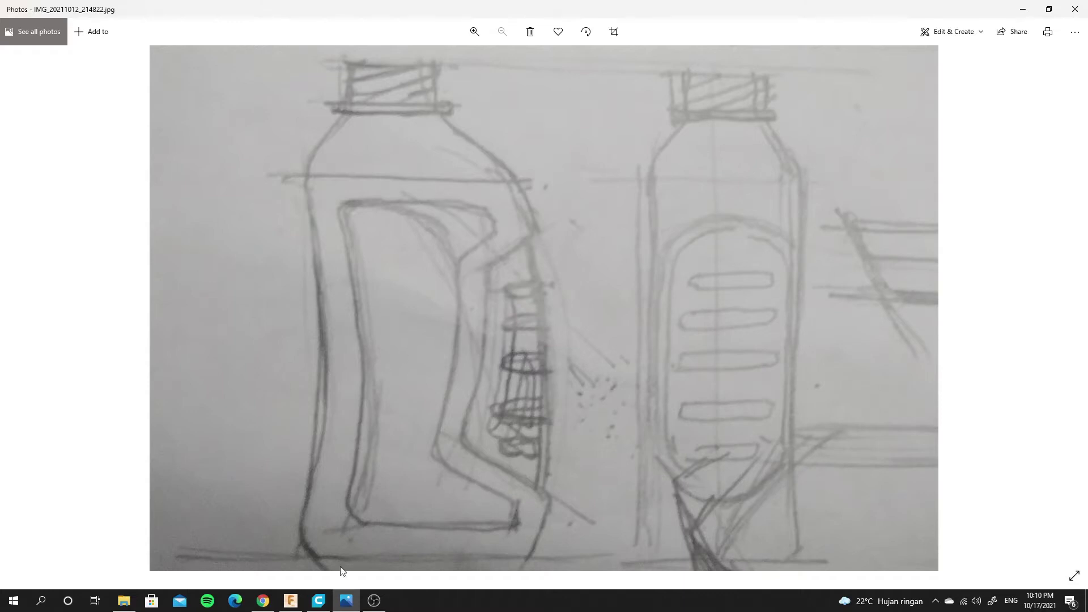
click(290, 602)
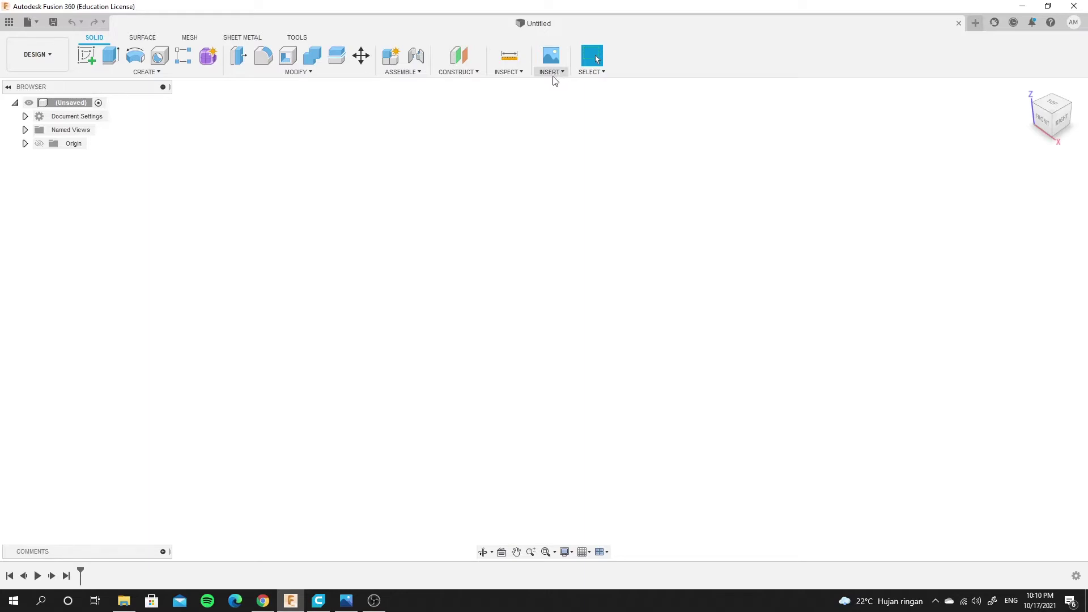
click(87, 54)
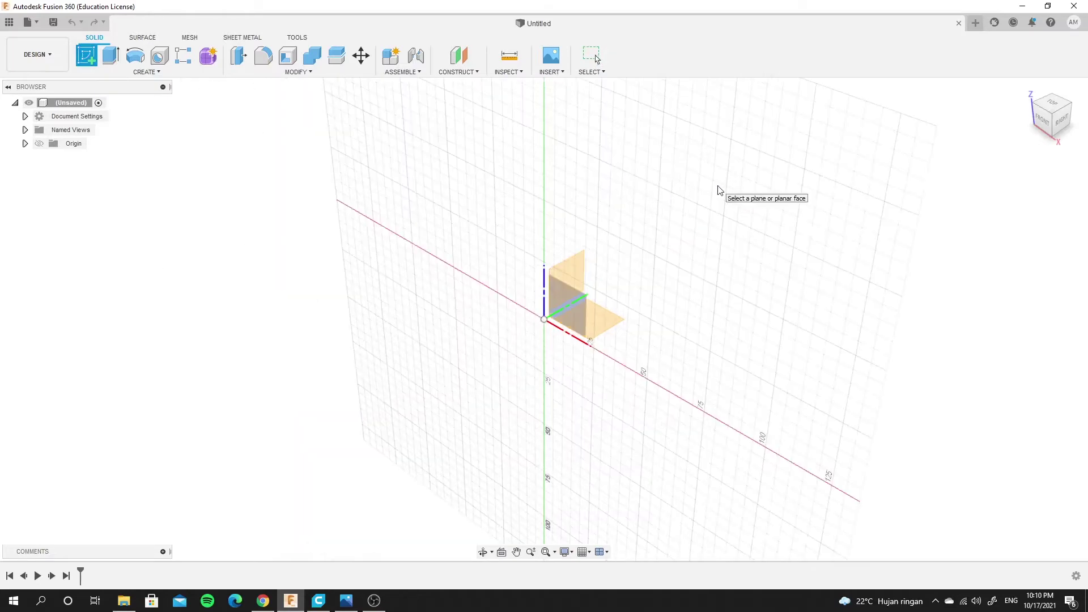
click(584, 309)
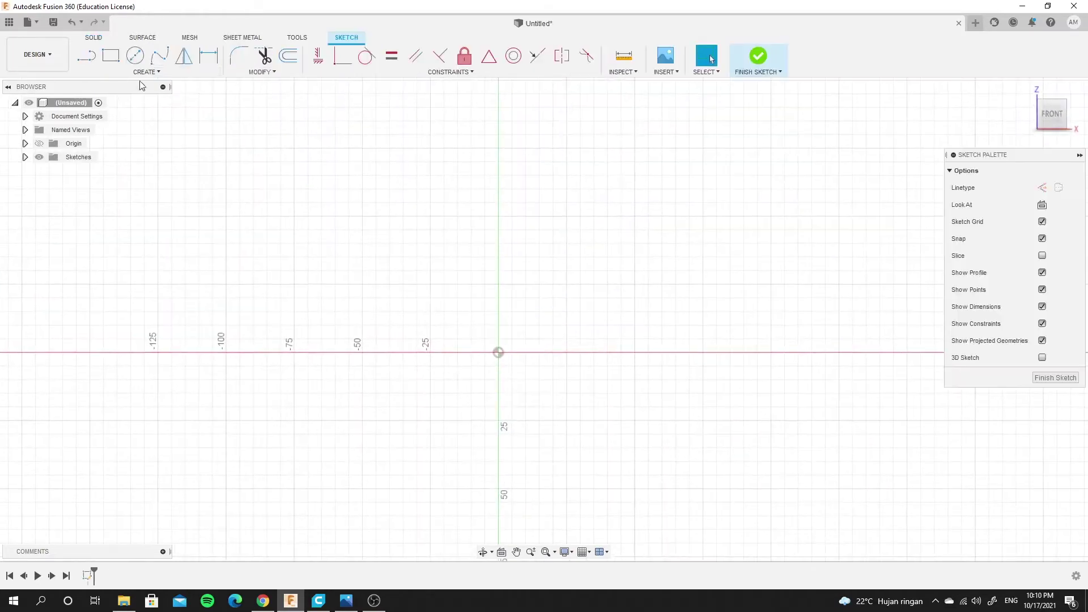
Draw a vertical construction line rising straight up from the origin
click(1043, 188)
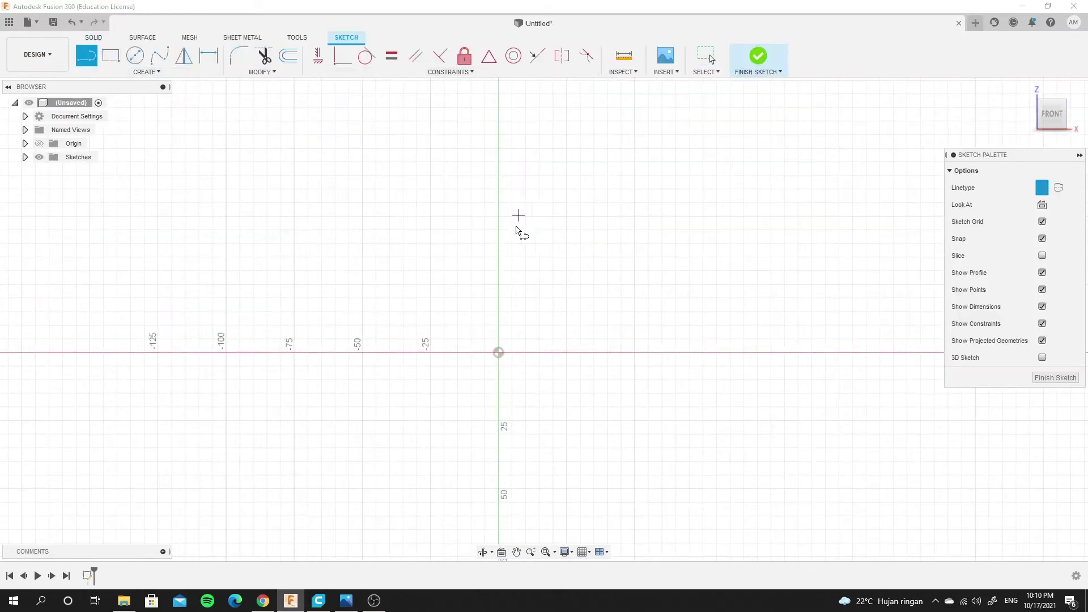
scroll(508, 229, down, 2)
click(501, 371)
scroll(661, 346, down, 3)
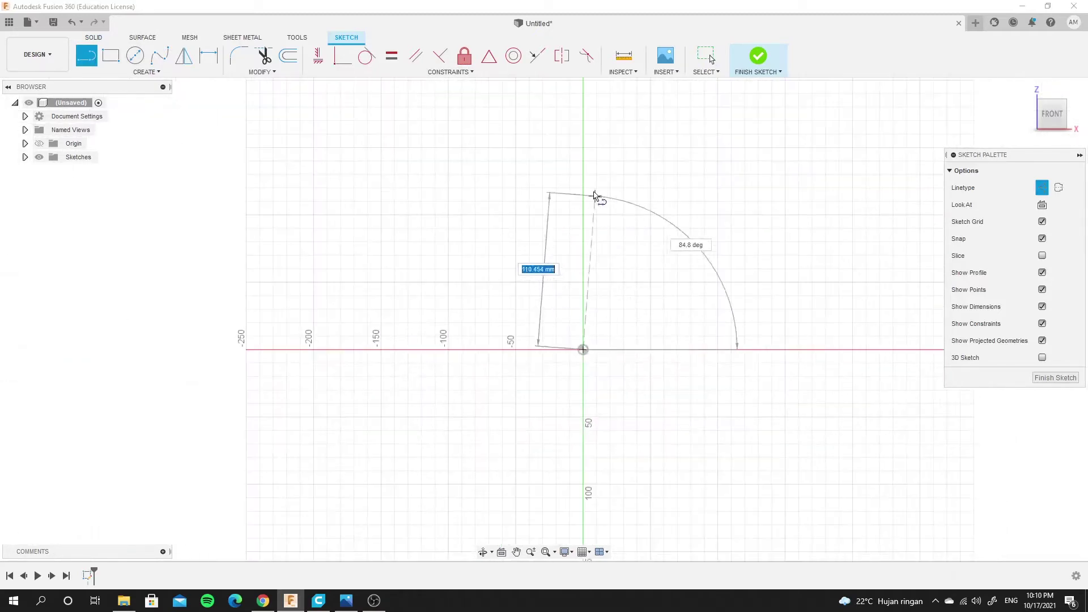
click(583, 104)
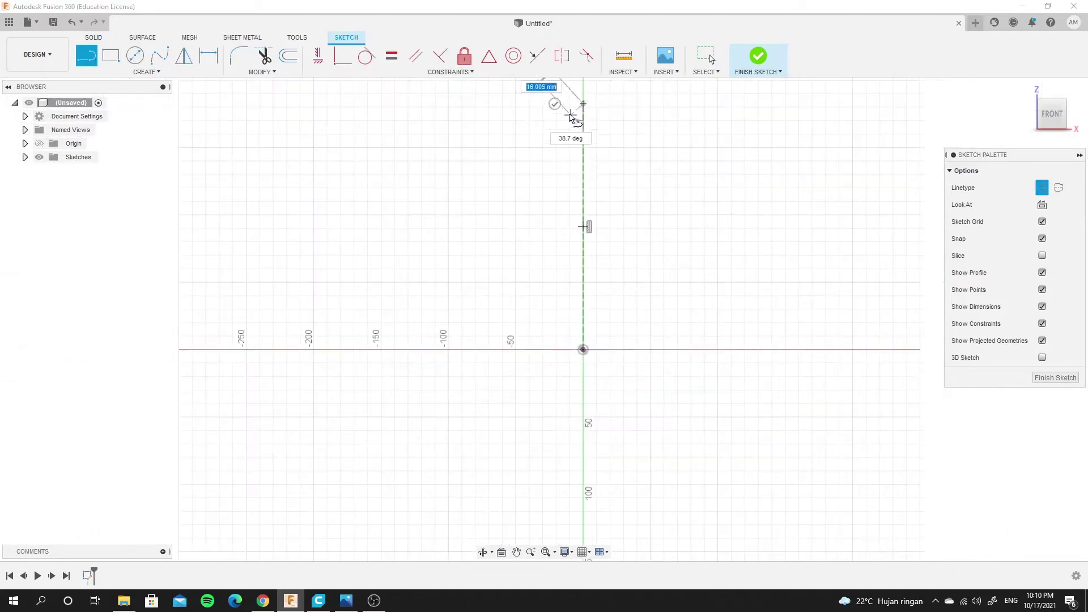
click(554, 104)
scroll(699, 209, down, 3)
scroll(700, 199, up, 3)
Dimension the construction line to a length of 200 mm
key(d)
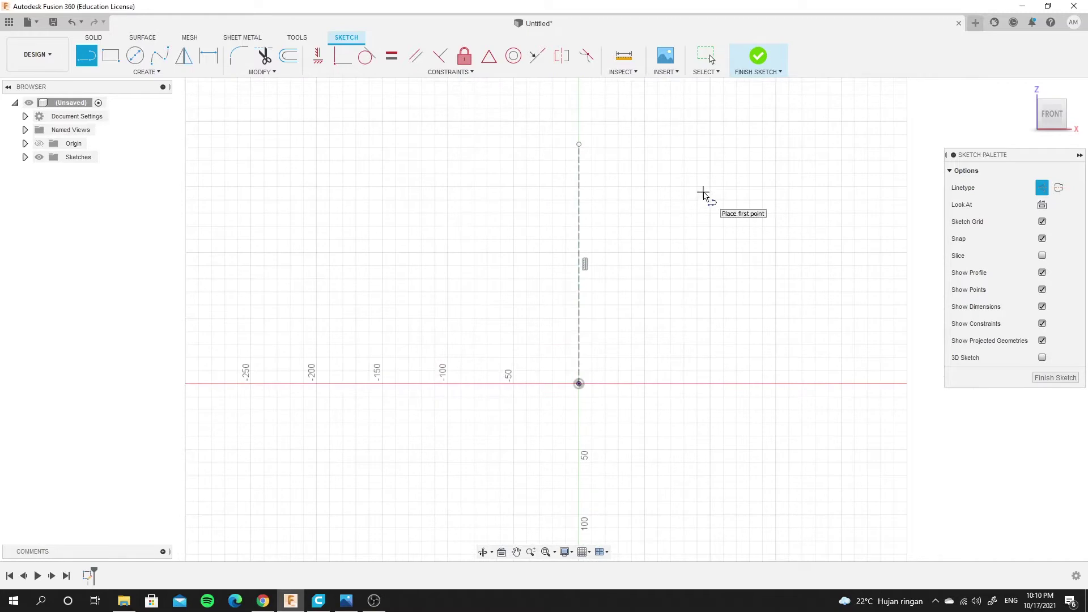
click(584, 201)
click(770, 215)
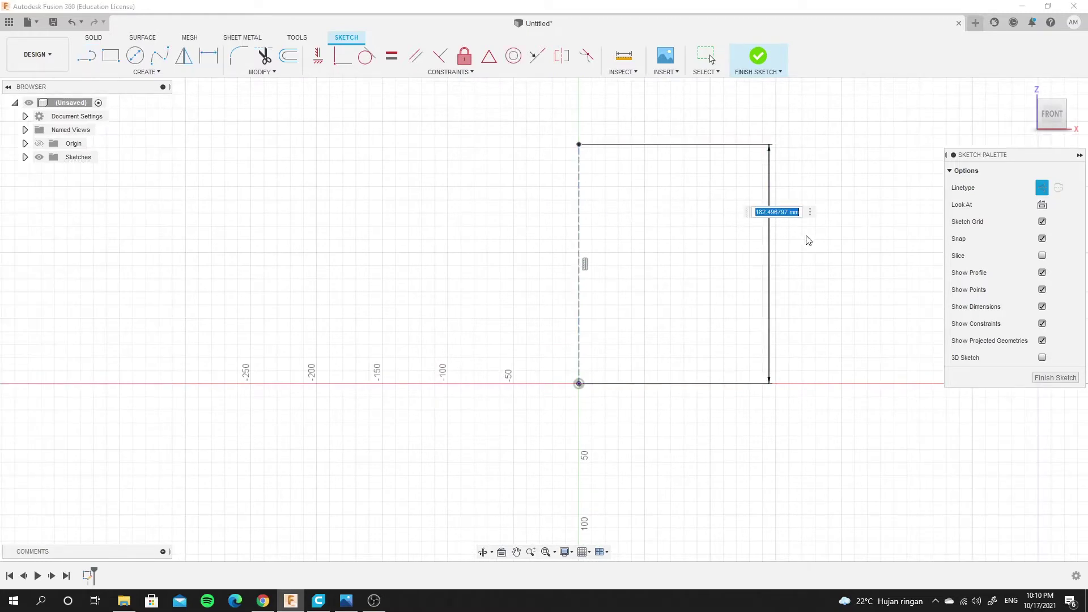
text(200)
key(Return)
scroll(609, 249, down, 1)
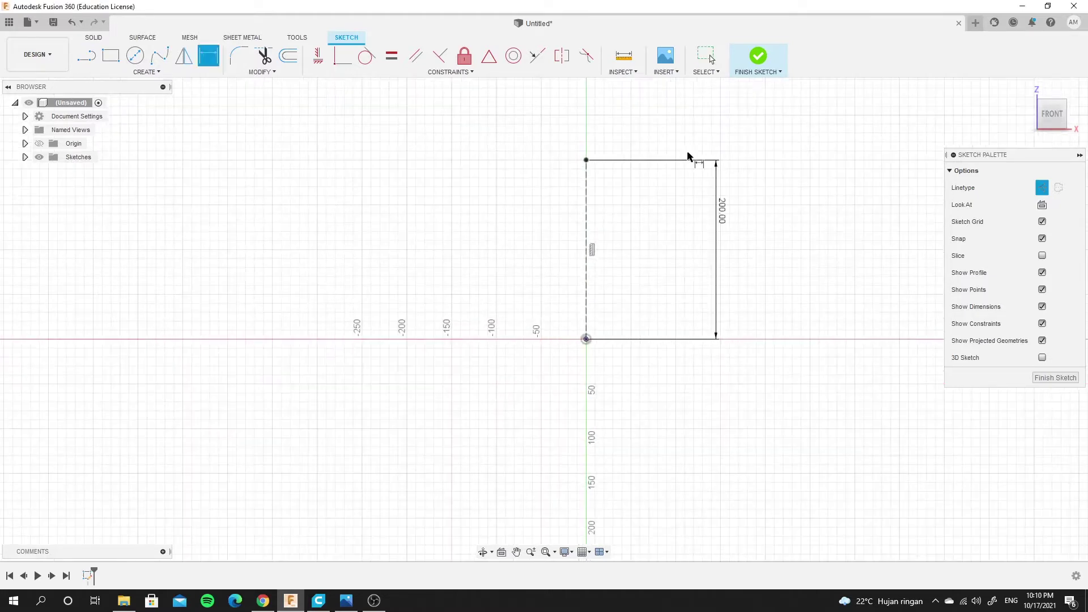
Finish the sketch and bring the bottle reference photo back into view
click(758, 62)
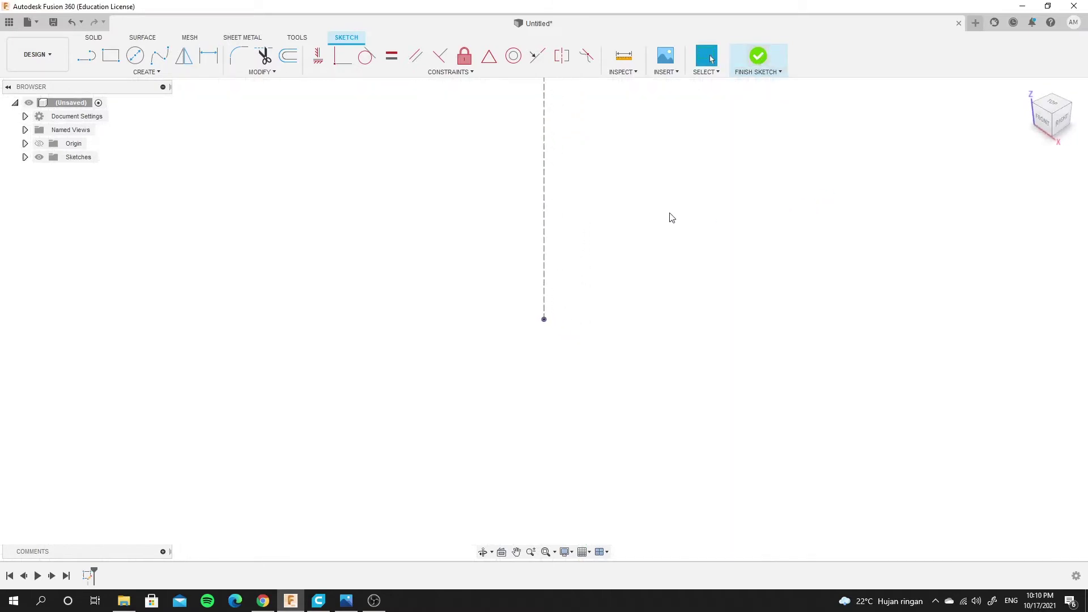
scroll(656, 218, down, 2)
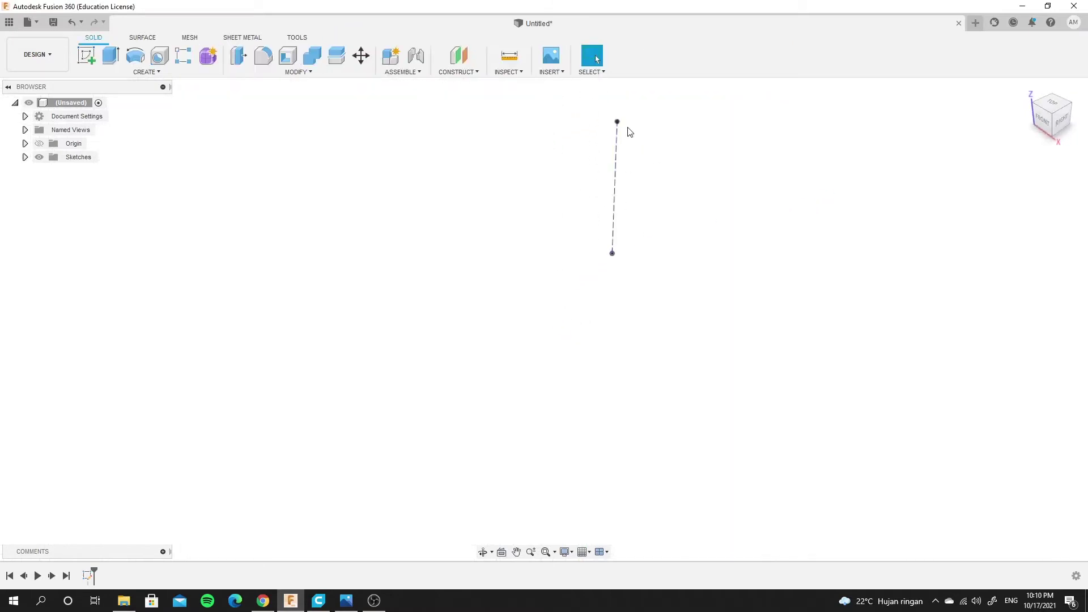
scroll(665, 117, down, 2)
scroll(666, 117, up, 4)
click(346, 600)
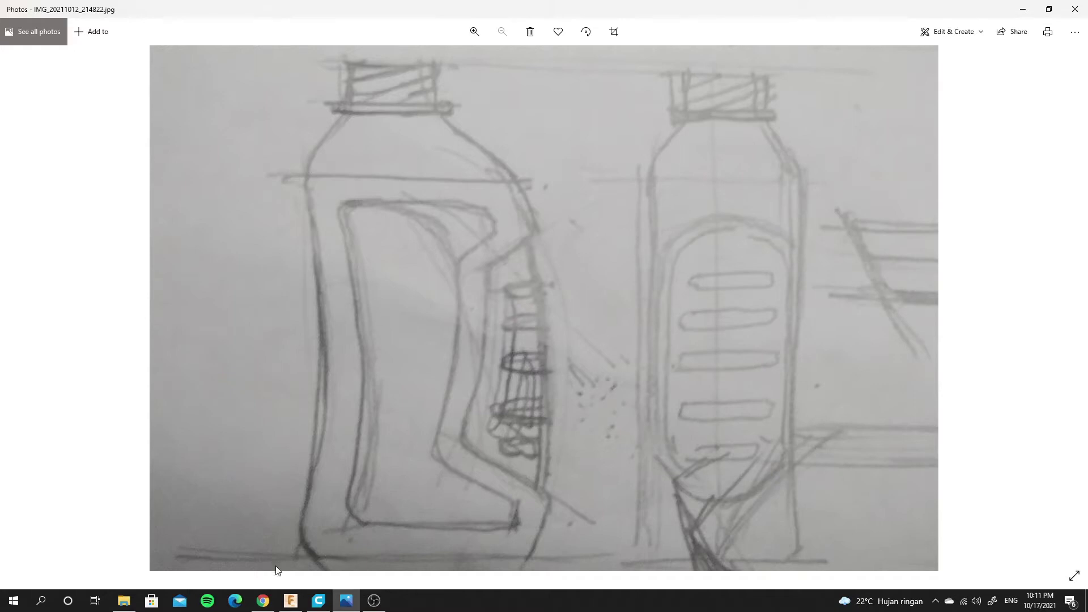
click(290, 600)
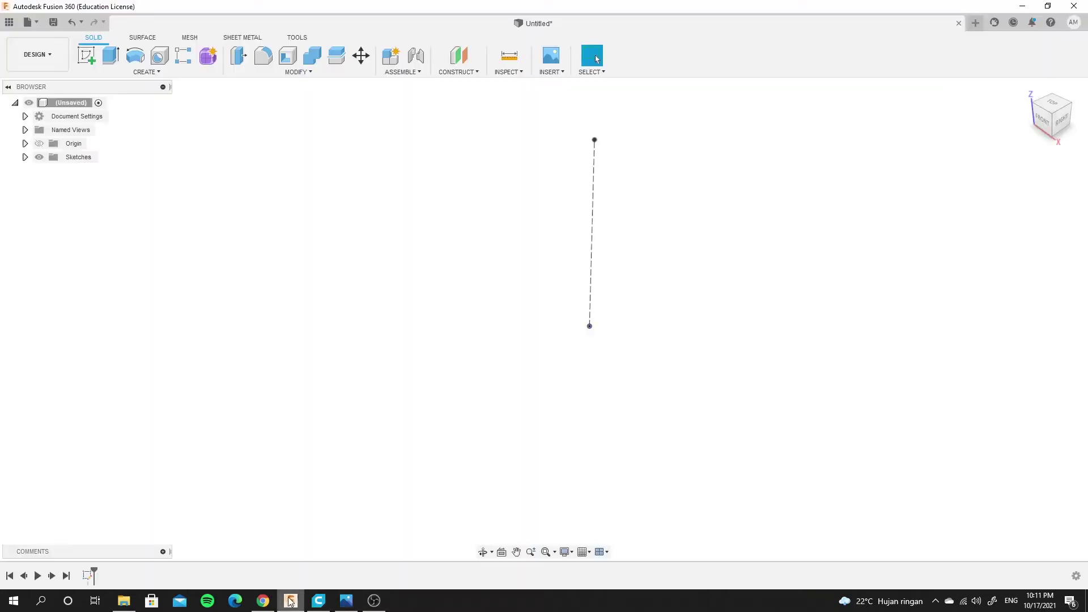
Insert IMG_20211012_214822.jpg from Downloads as a canvas image
click(560, 73)
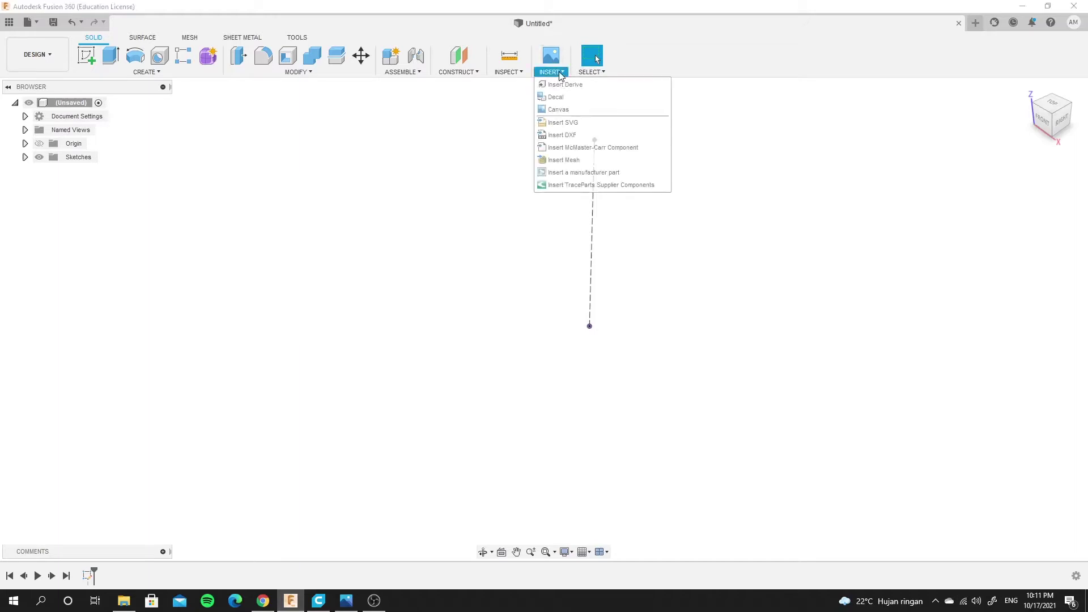
click(555, 110)
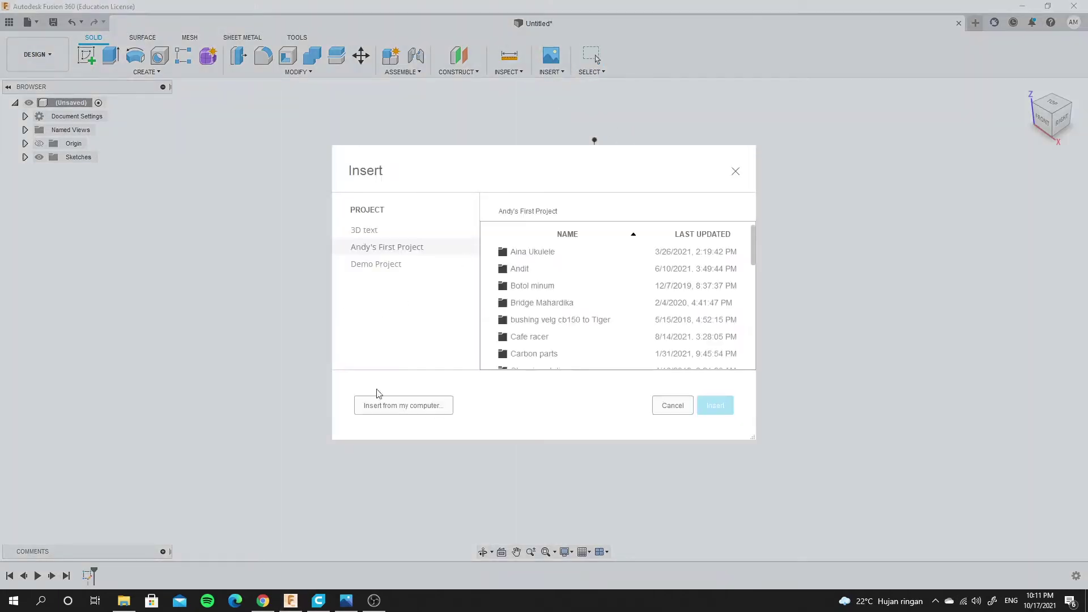
click(385, 411)
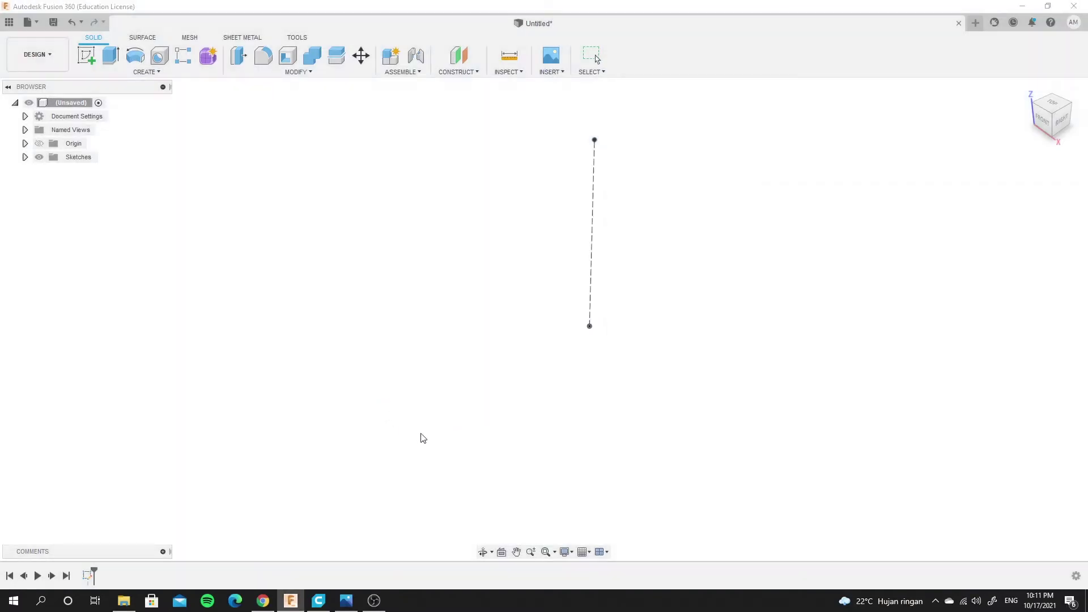
scroll(114, 198, up, 5)
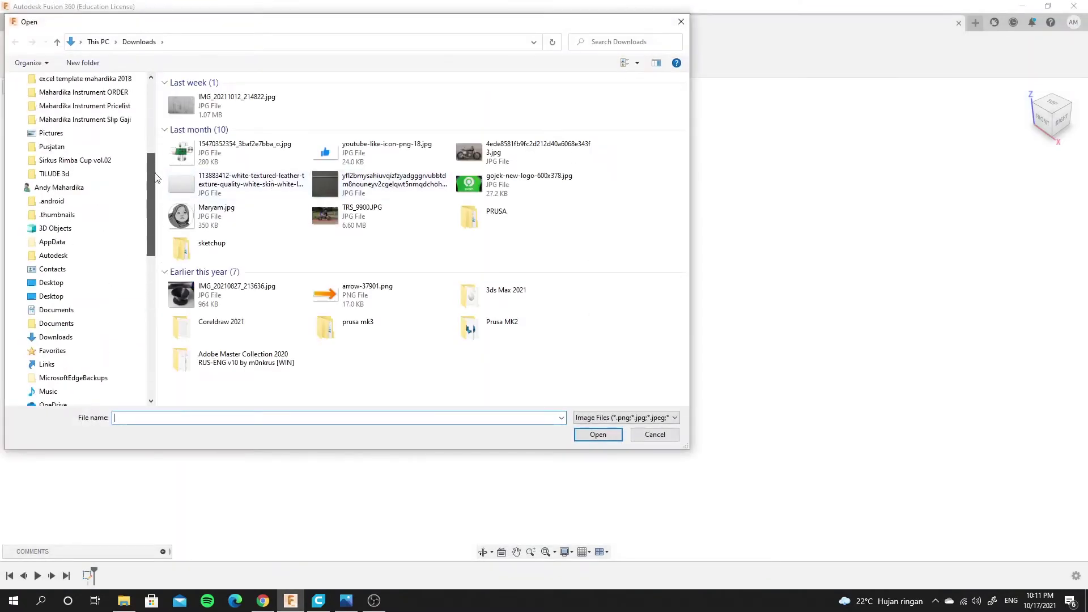
scroll(68, 126, up, 5)
scroll(70, 117, down, 10)
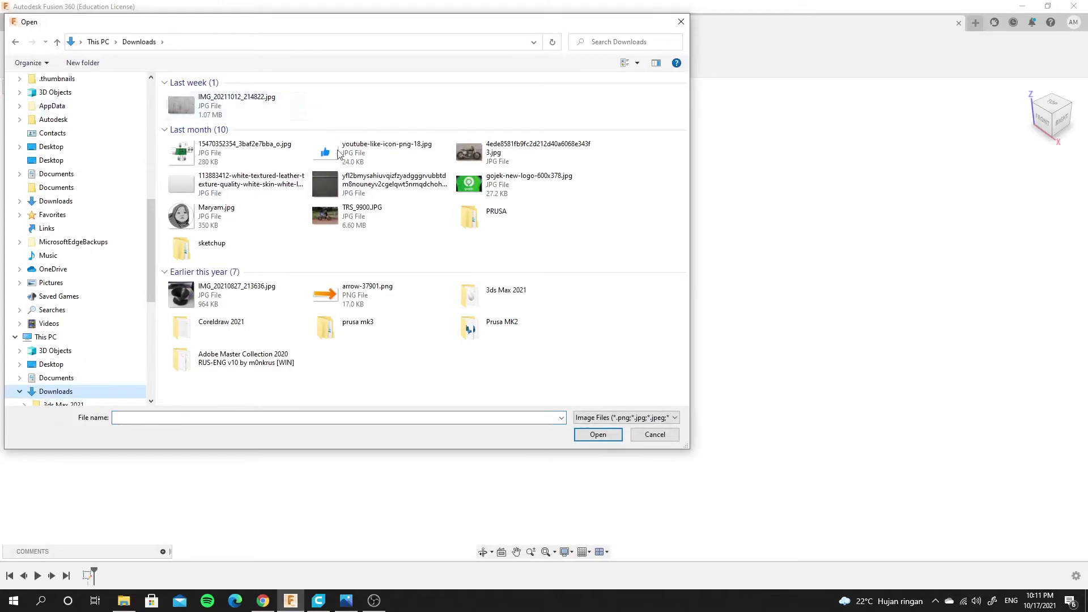
click(255, 109)
click(580, 434)
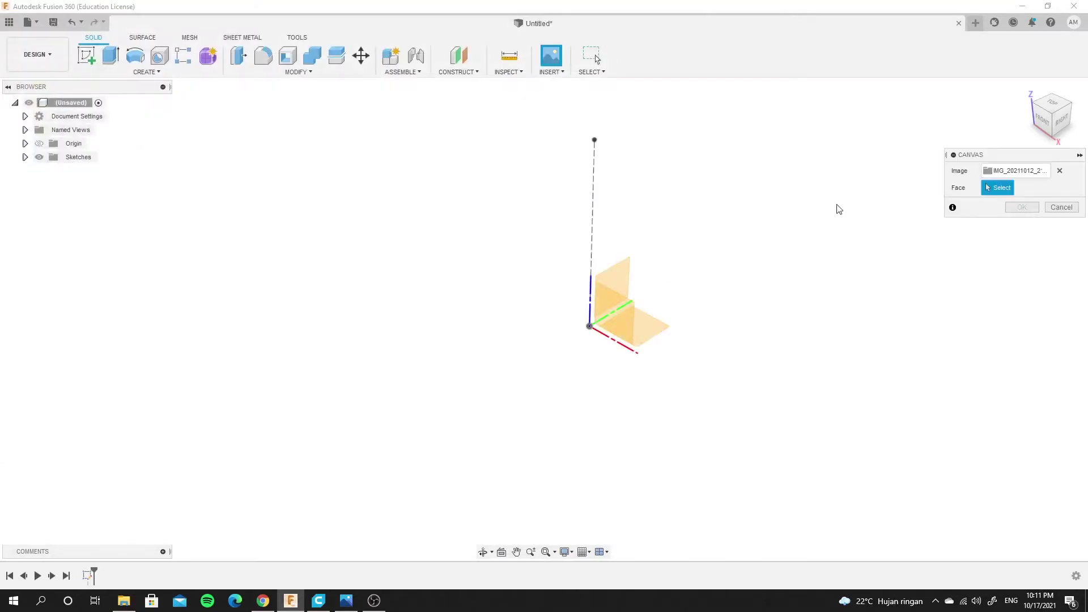
Place the canvas on the XZ plane, shift it 26 mm sideways and scale it to 5.29
click(627, 312)
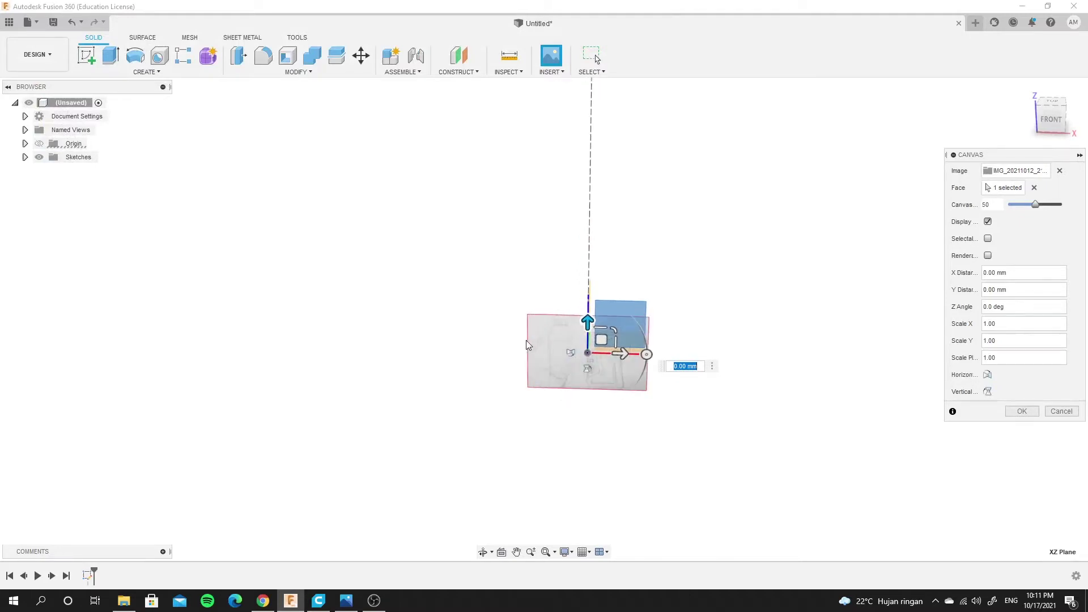
drag(587, 320, 533, 231)
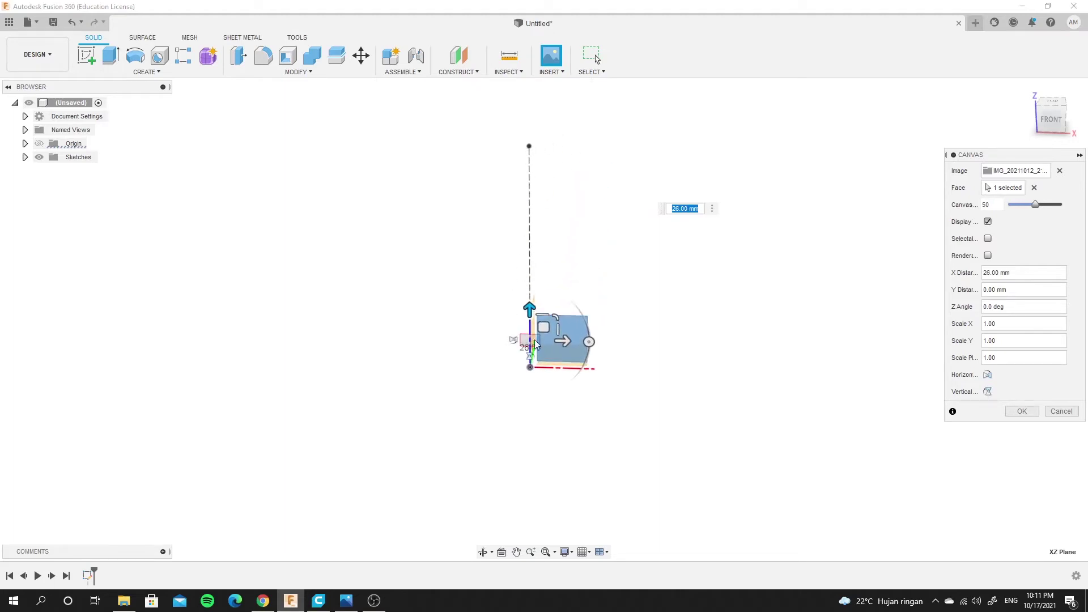
click(543, 327)
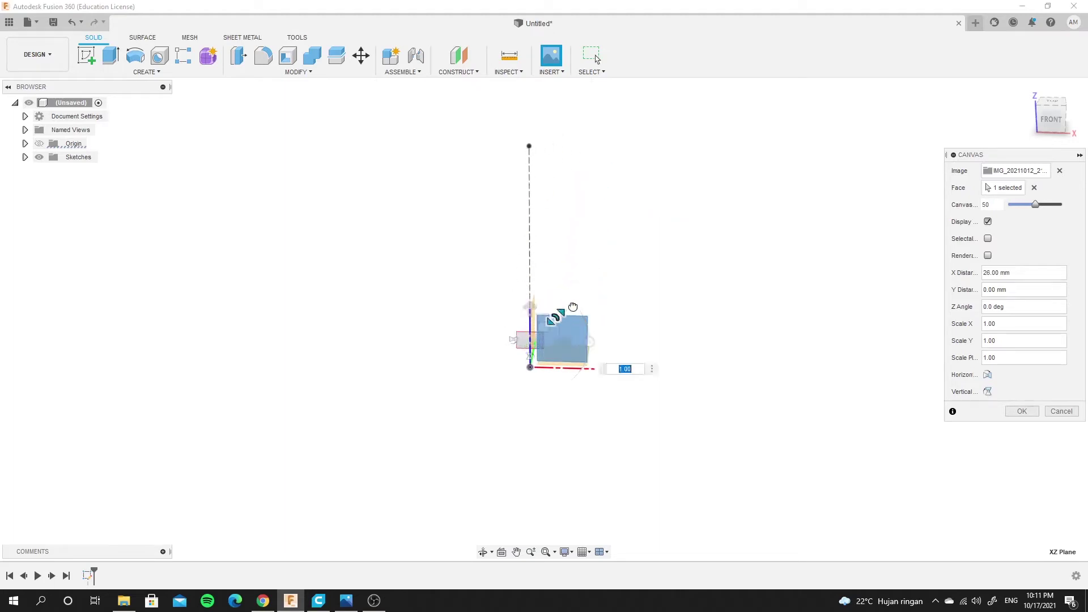
text(5.29)
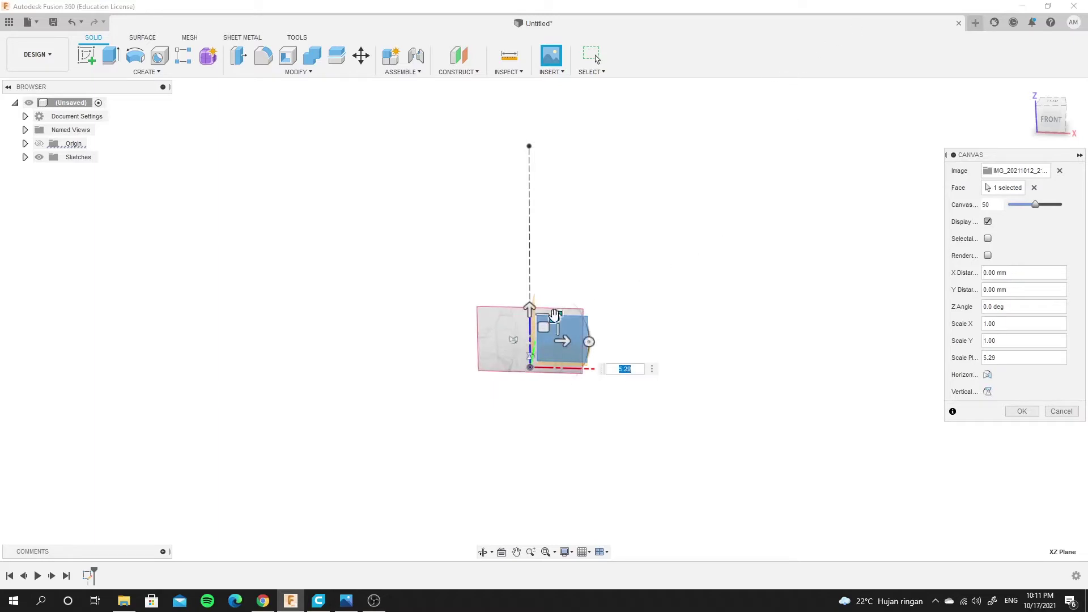
text(25.673)
key(Return)
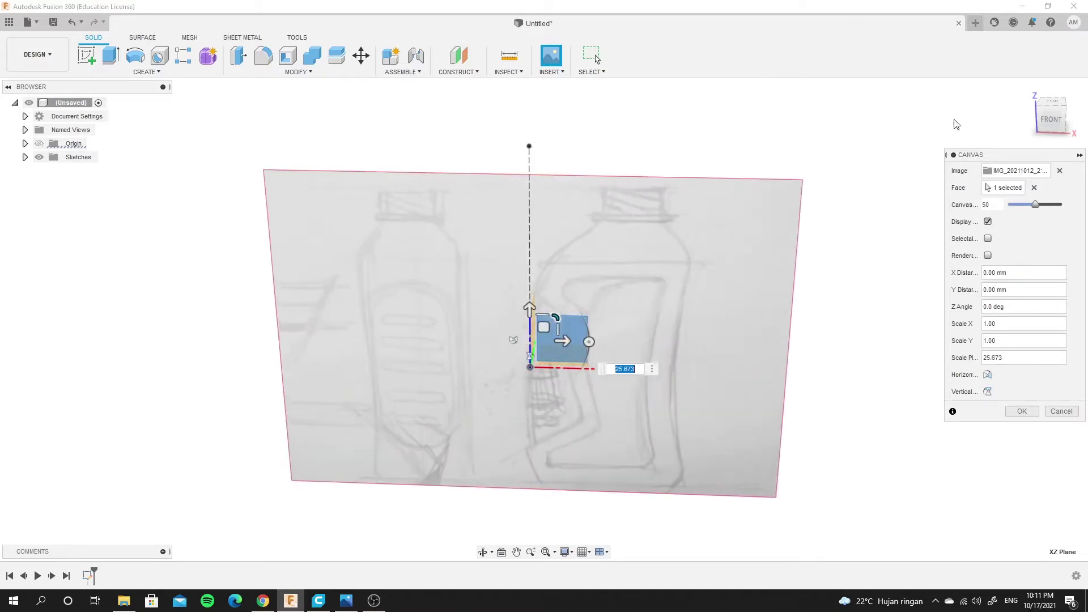
From the front view, move the image about 75 mm across and 102 mm up, rescaling to 0.525
click(1051, 125)
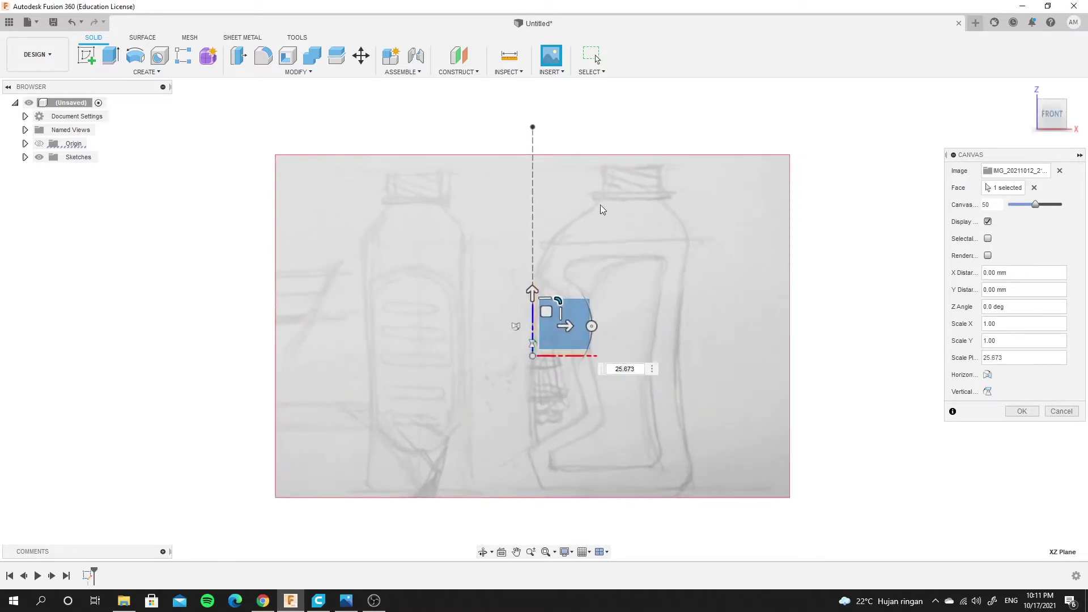
click(546, 311)
mouse_move(546, 311)
mouse_down()
mouse_move(631, 213)
mouse_move(655, 214)
mouse_up()
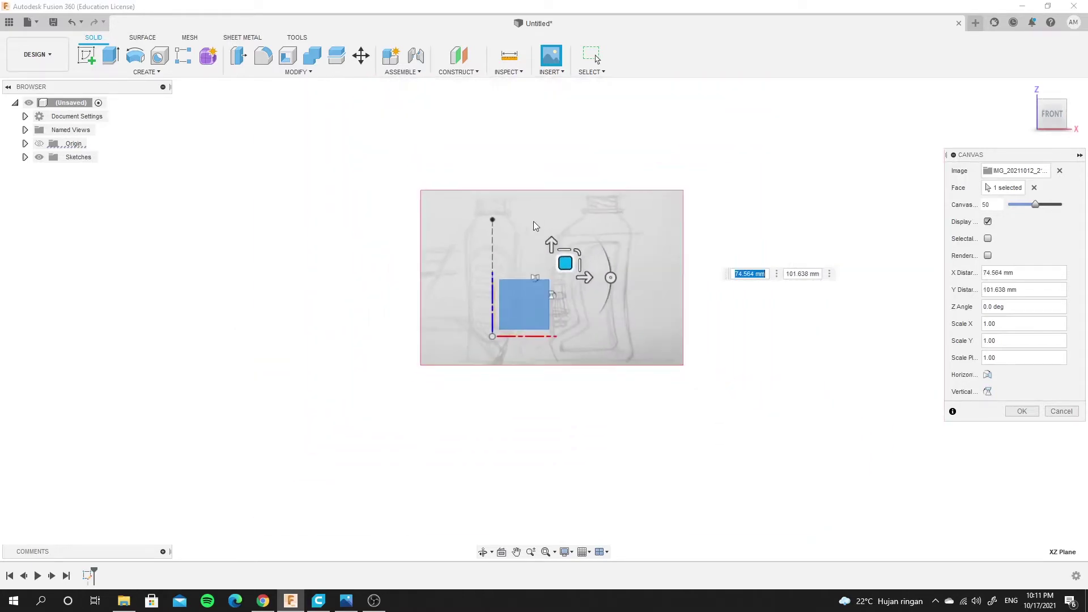
scroll(536, 226, up, 5)
drag(591, 340, 577, 354)
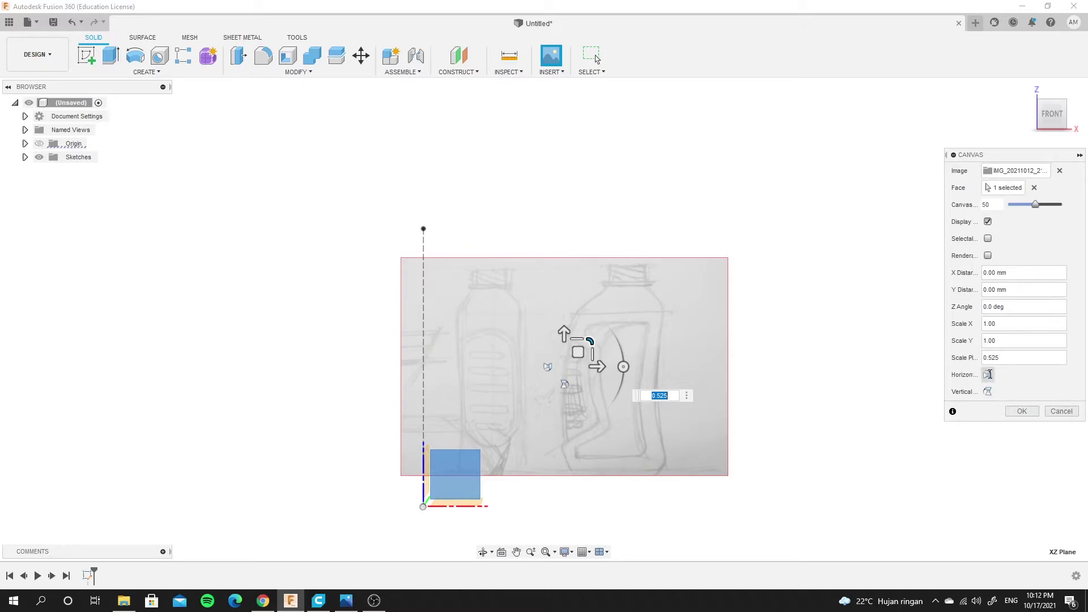
Flip the image horizontally, enlarge it and move it so the bottle stands on the origin
click(988, 374)
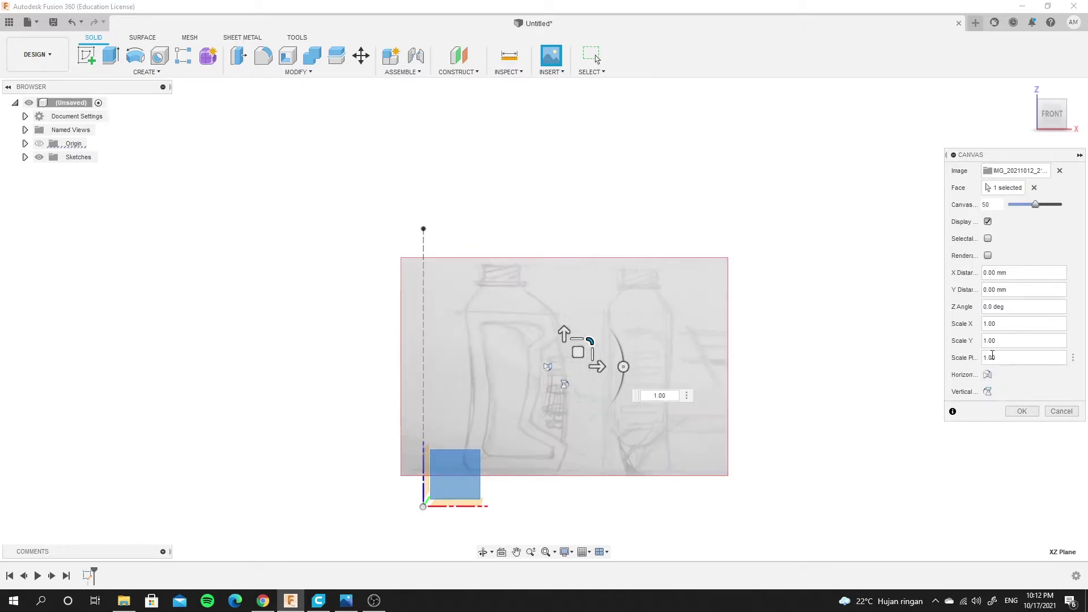
scroll(510, 368, up, 1)
middle_drag(418, 263, 455, 200)
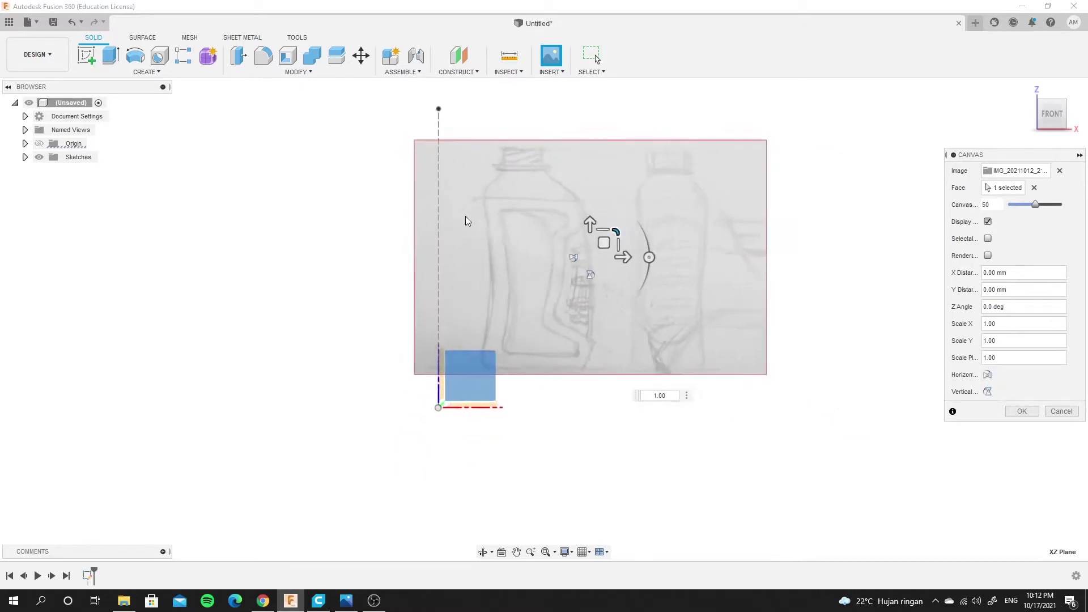
middle_drag(519, 112, 543, 130)
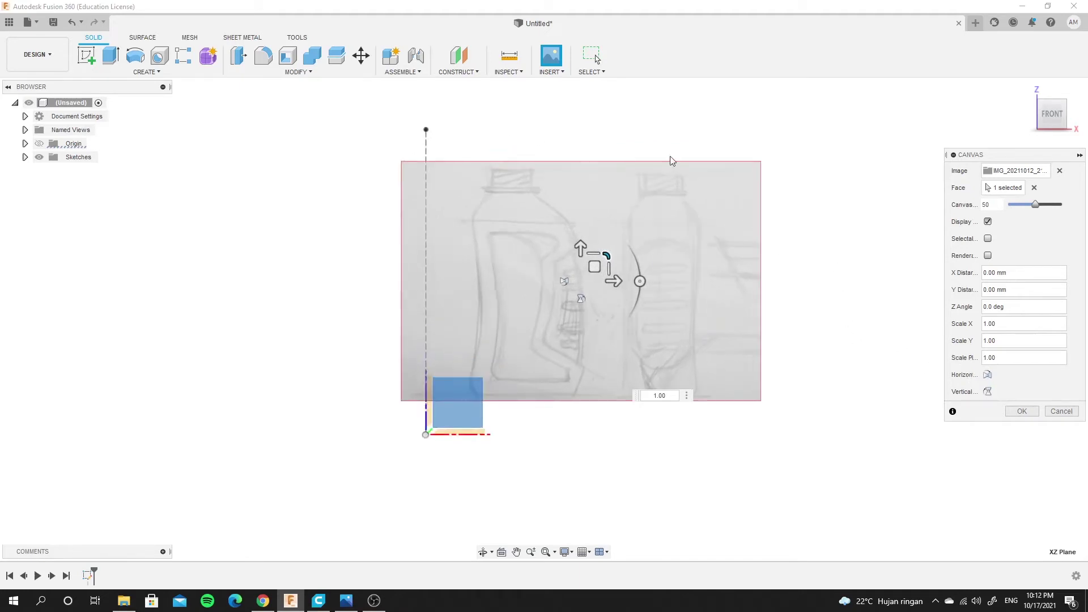
mouse_move(606, 256)
mouse_down()
mouse_move(618, 245)
mouse_move(612, 252)
mouse_up()
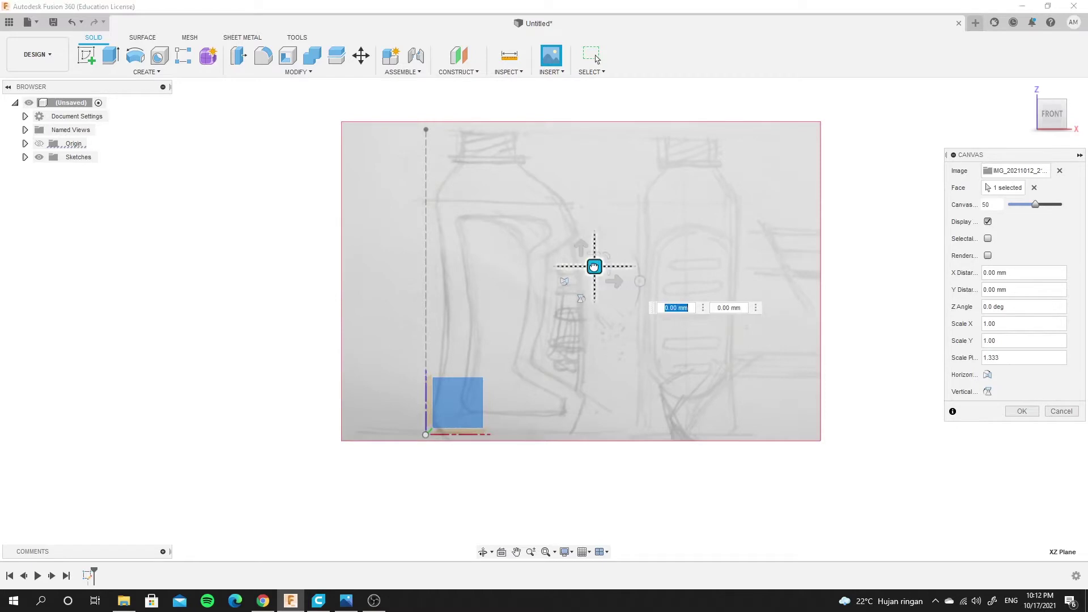
mouse_move(594, 267)
mouse_down()
mouse_move(578, 254)
mouse_move(531, 265)
mouse_up()
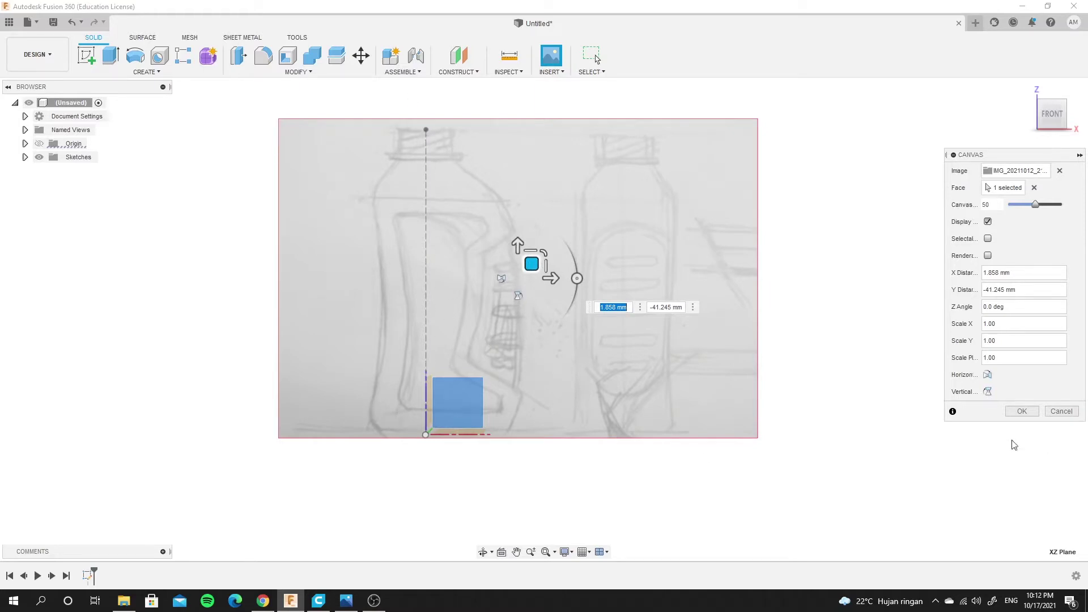
Accept the canvas placement and begin a new sketch from the SURFACE tools
click(1021, 411)
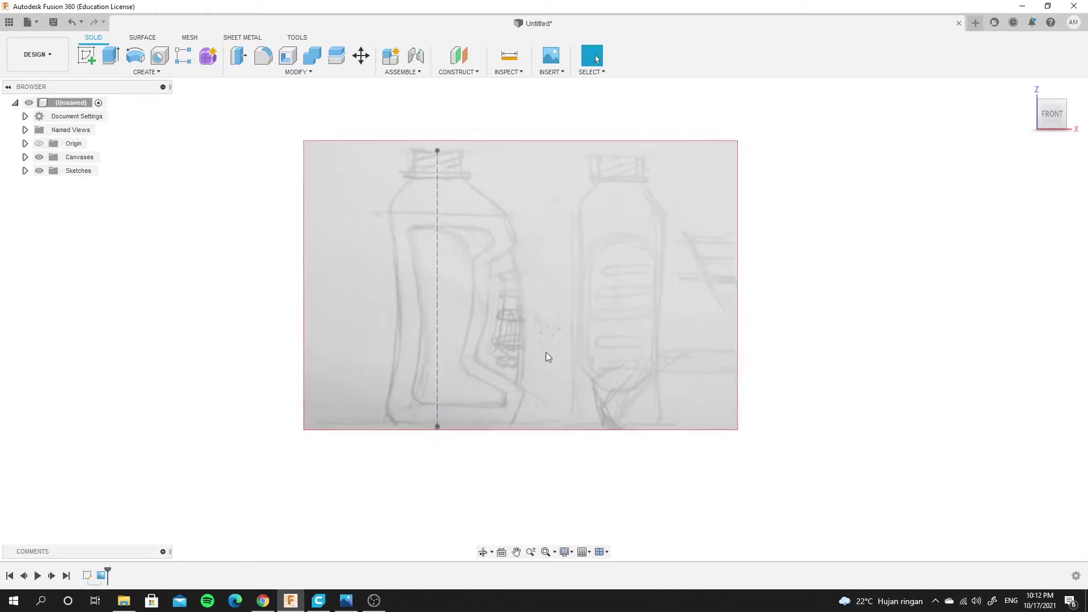
scroll(546, 353, down, 3)
scroll(452, 294, up, 4)
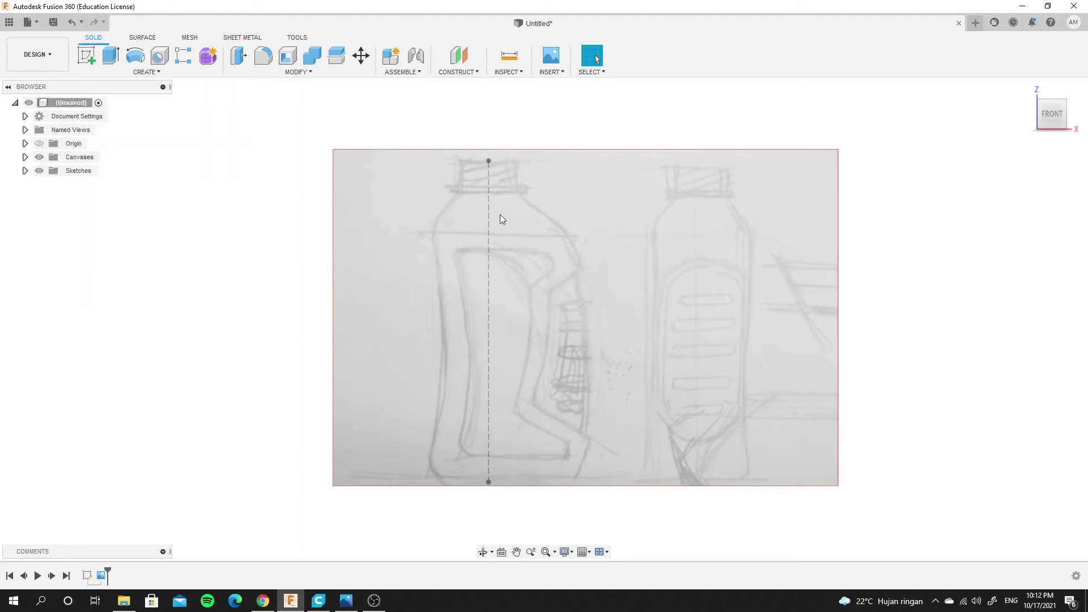
click(144, 39)
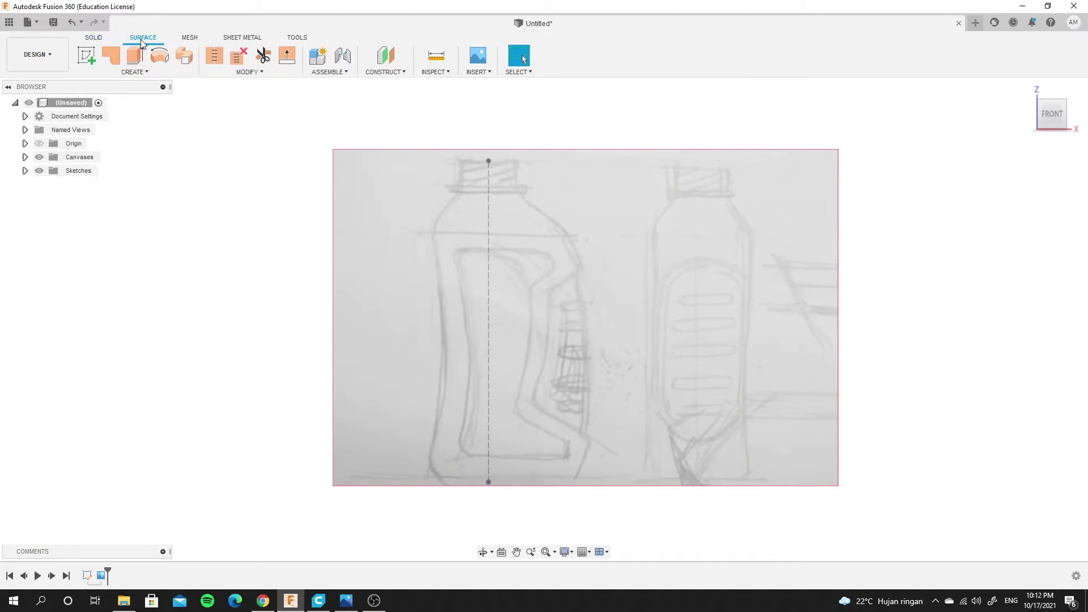
click(86, 56)
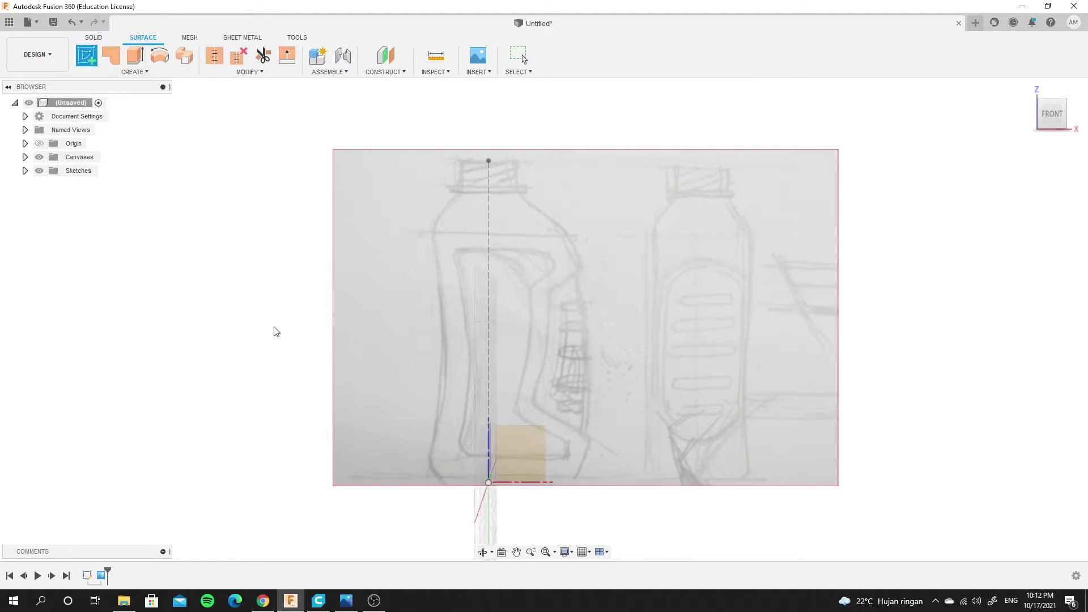
Place the sketch on the front plane and adjust the display settings
click(537, 433)
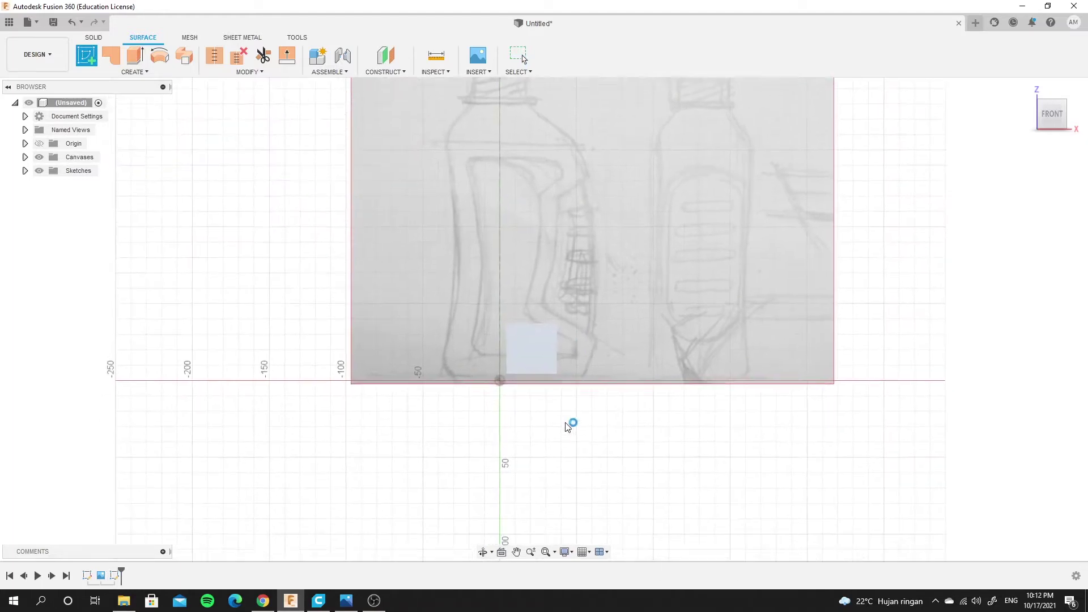
click(565, 552)
mouse_move(583, 512)
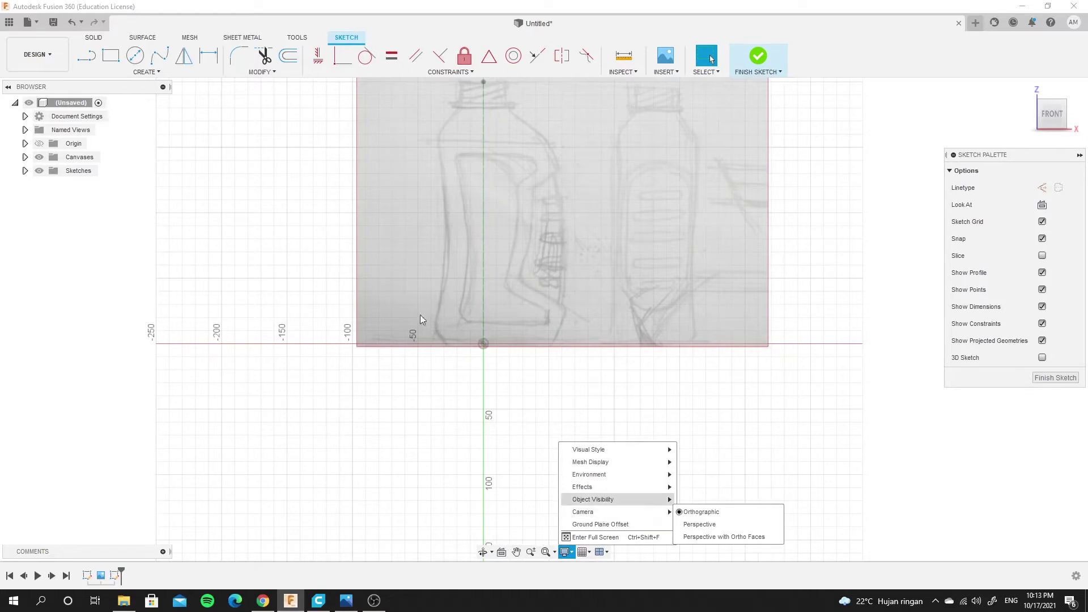
scroll(431, 272, down, 2)
scroll(436, 221, up, 3)
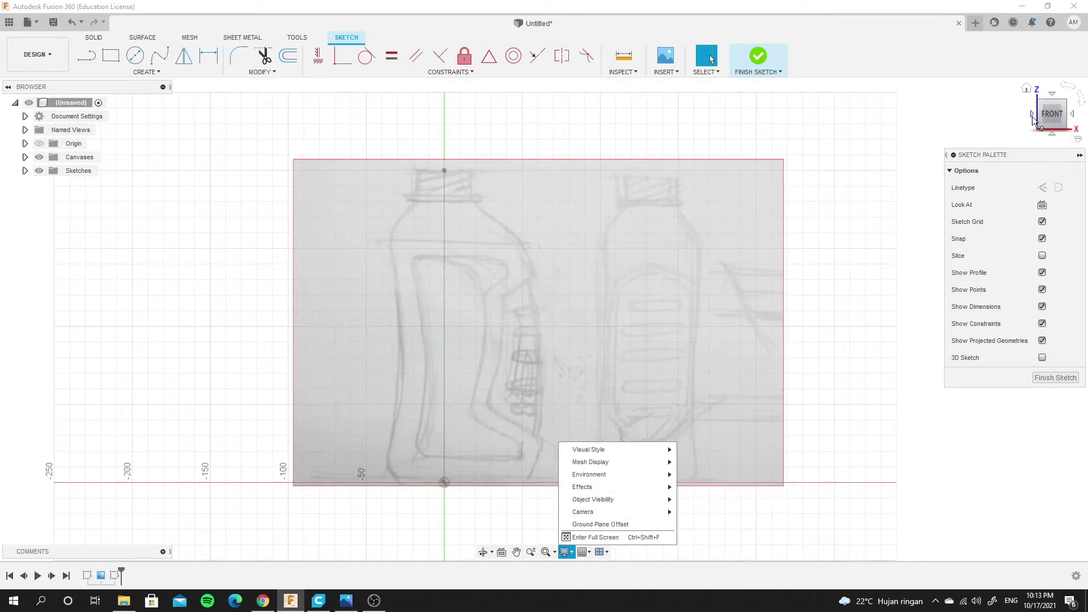
click(1053, 115)
scroll(368, 258, down, 1)
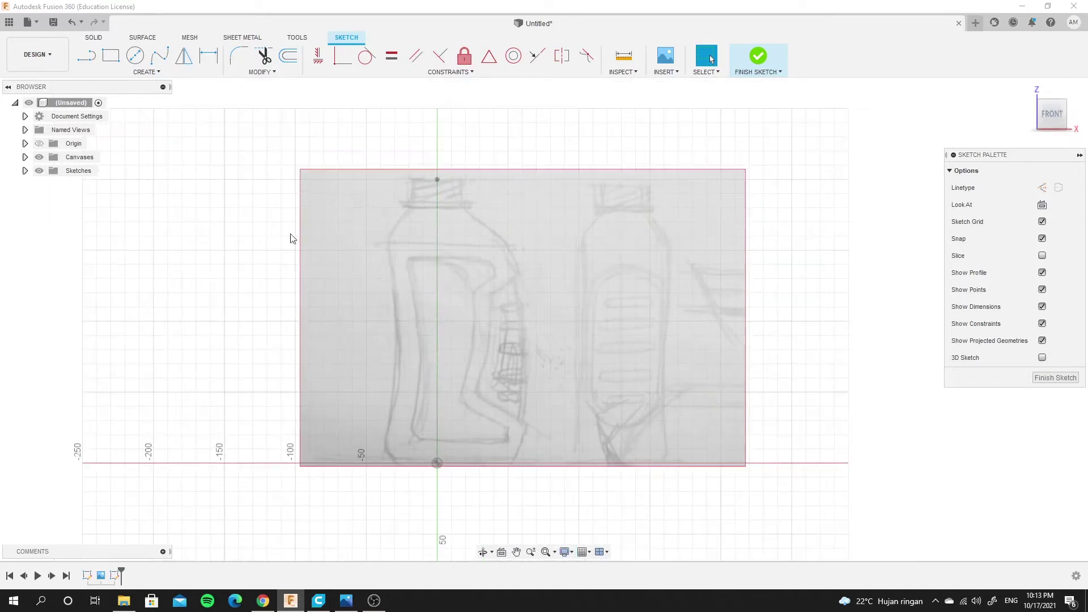
Draw a three-point fit spline down the bottle's left side to the image's bottom edge
click(162, 61)
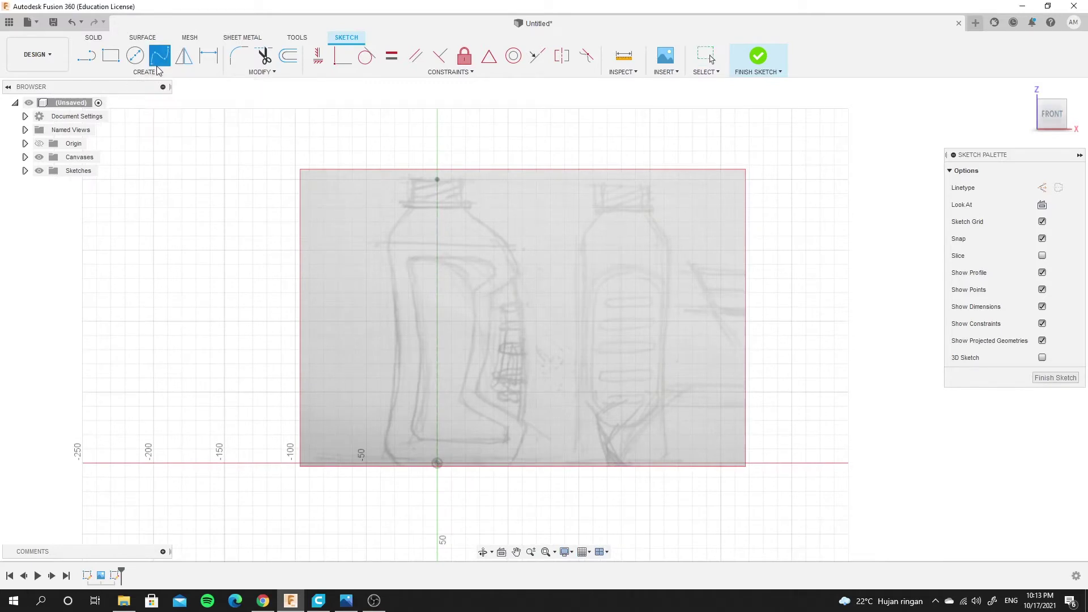
click(154, 71)
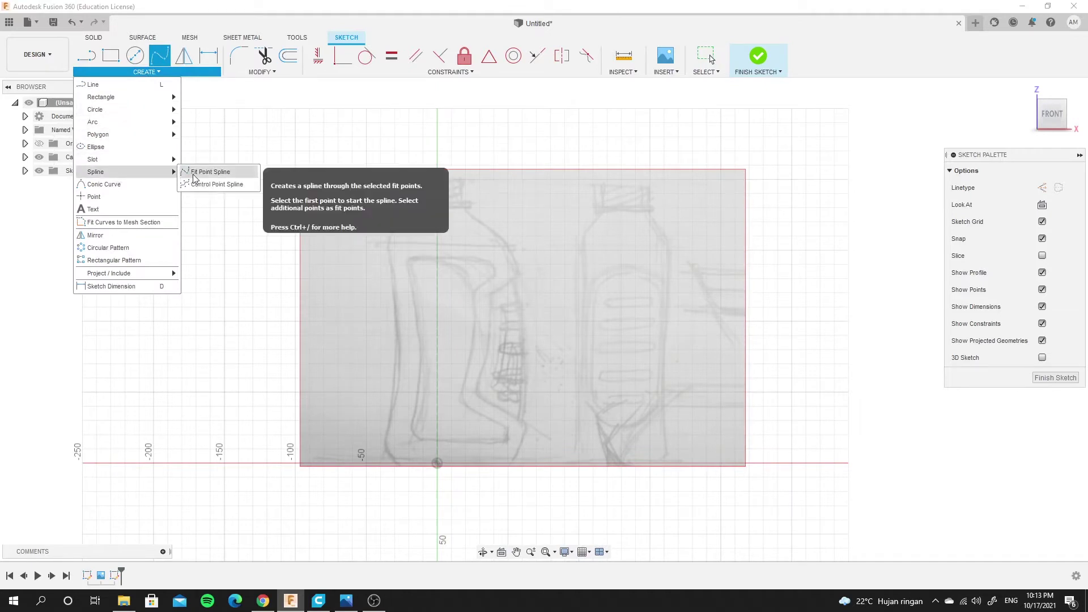
click(175, 25)
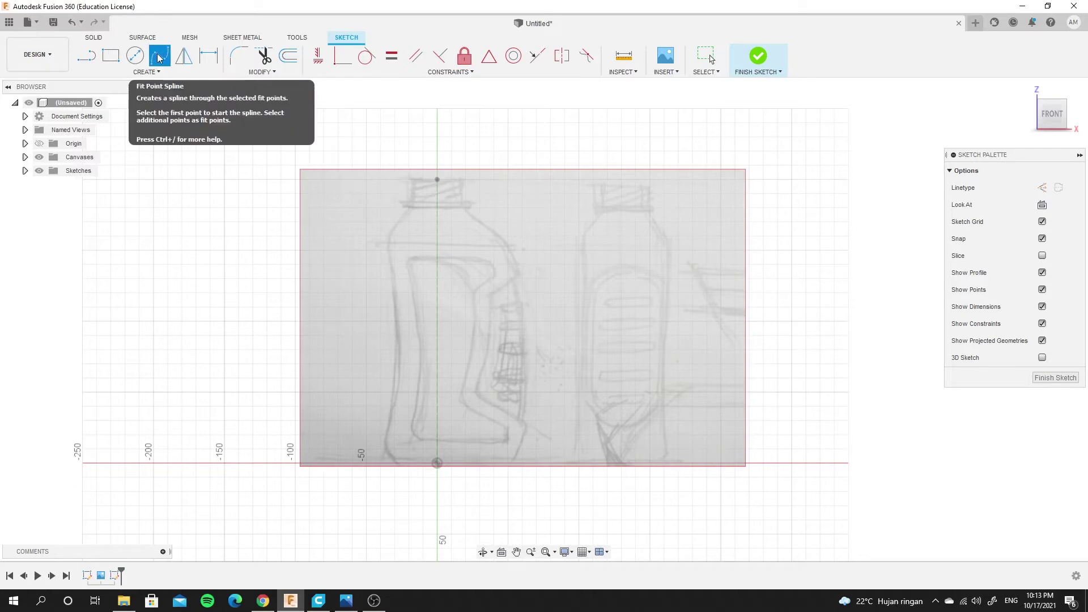
scroll(418, 345, up, 2)
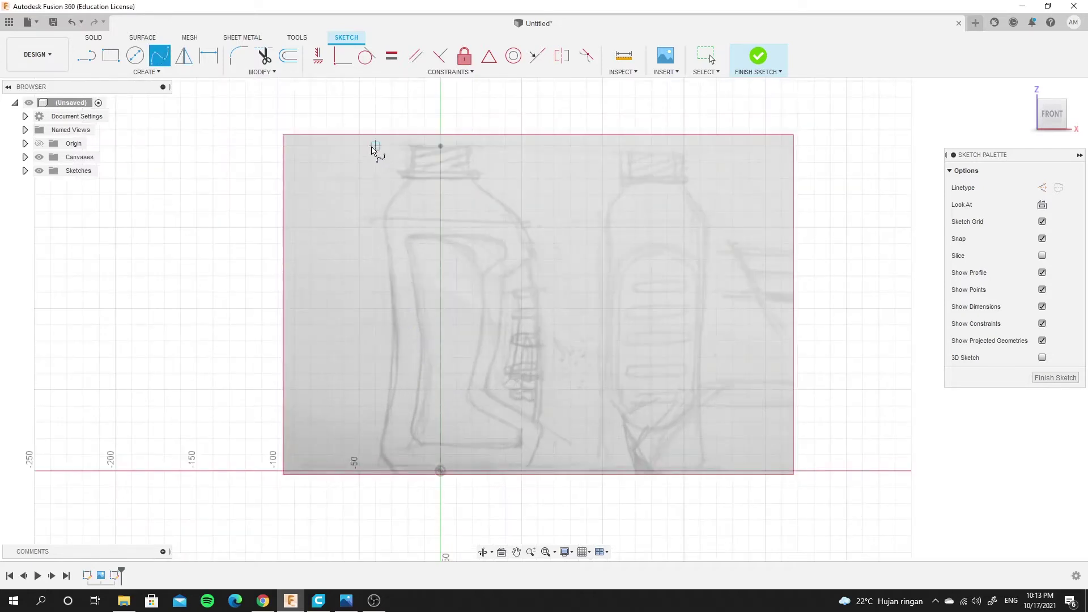
click(369, 145)
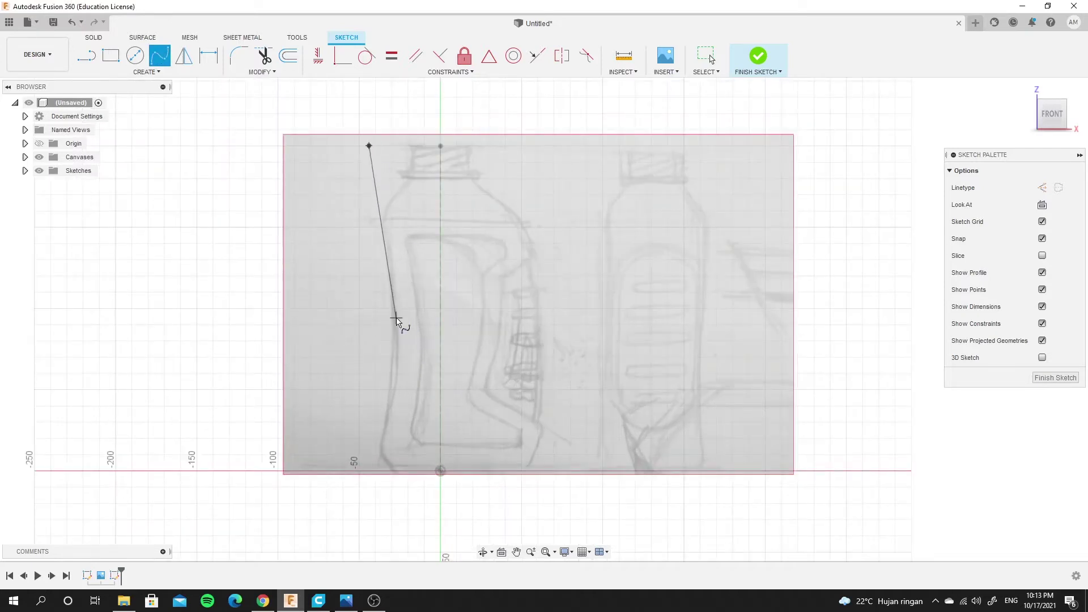
click(396, 318)
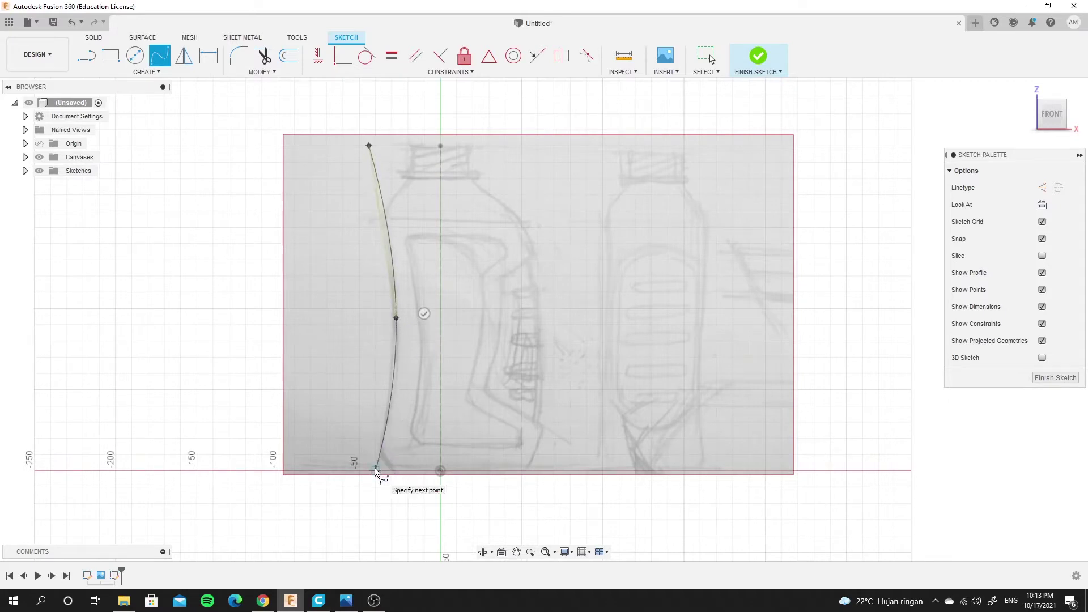
click(375, 470)
key(Return)
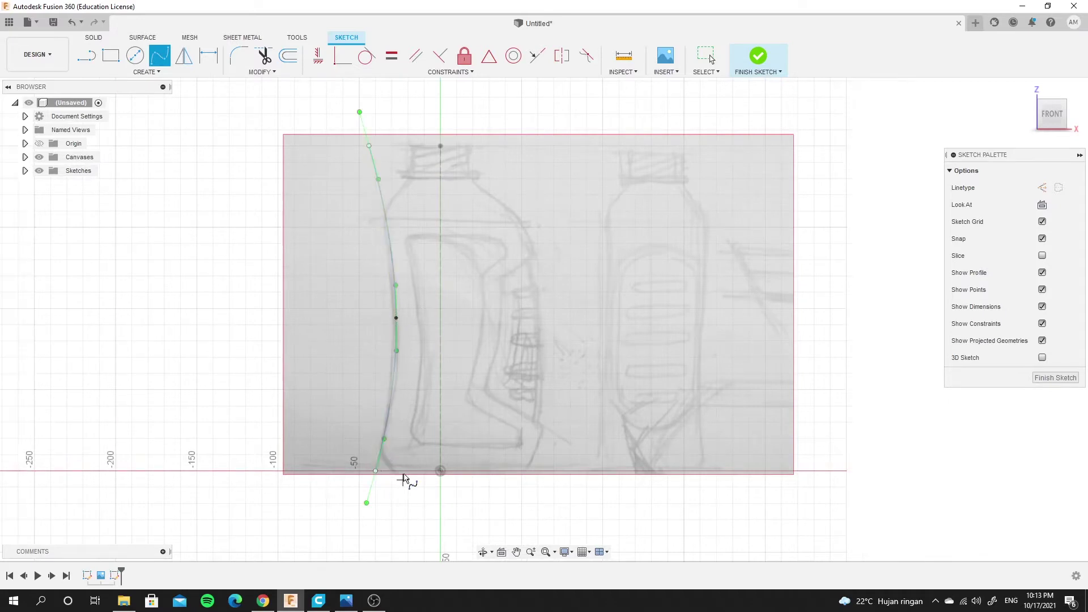
Constrain the spline's bottom endpoint horizontally in line with the origin
click(318, 56)
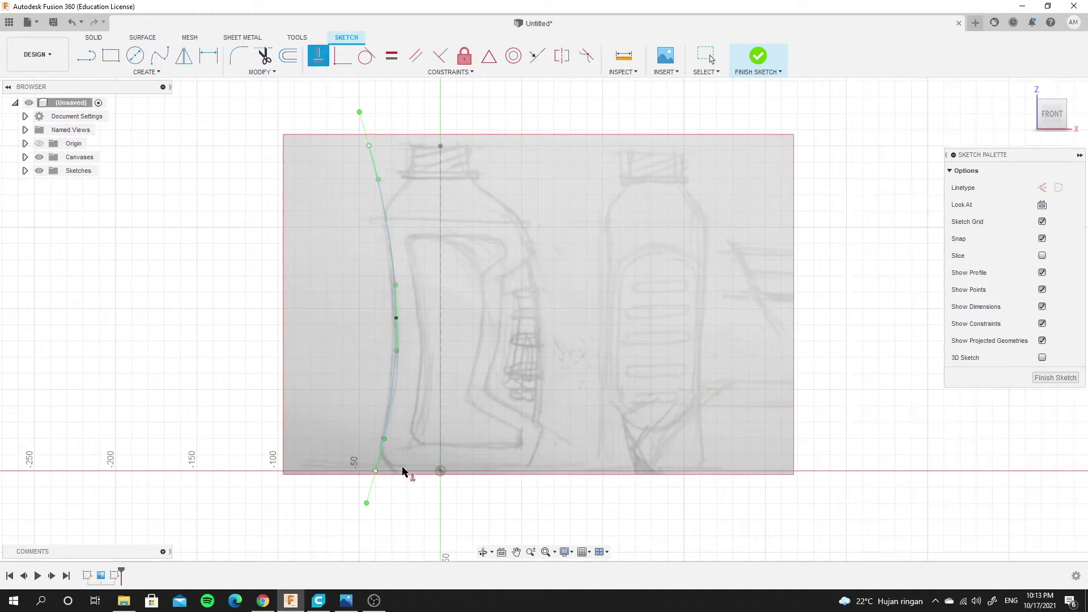
scroll(403, 468, up, 3)
click(345, 475)
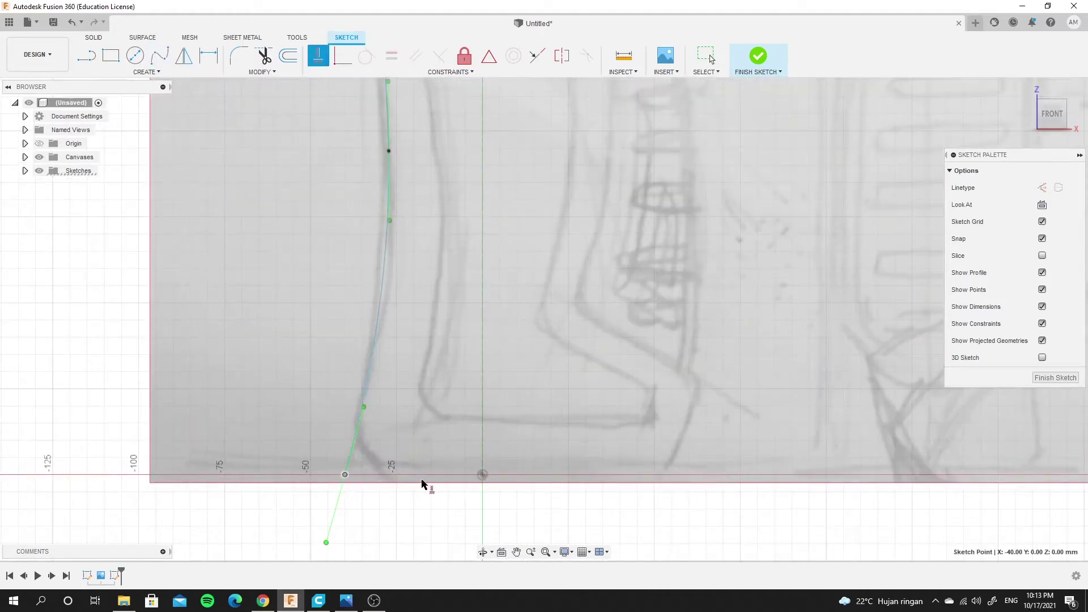
click(482, 475)
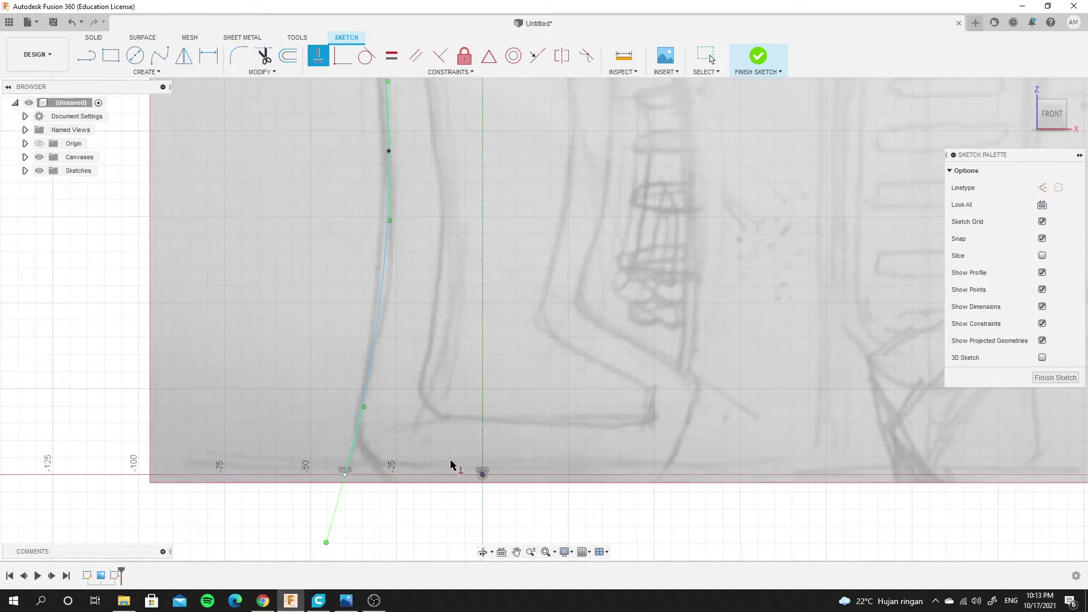
scroll(365, 418, down, 4)
scroll(386, 294, up, 2)
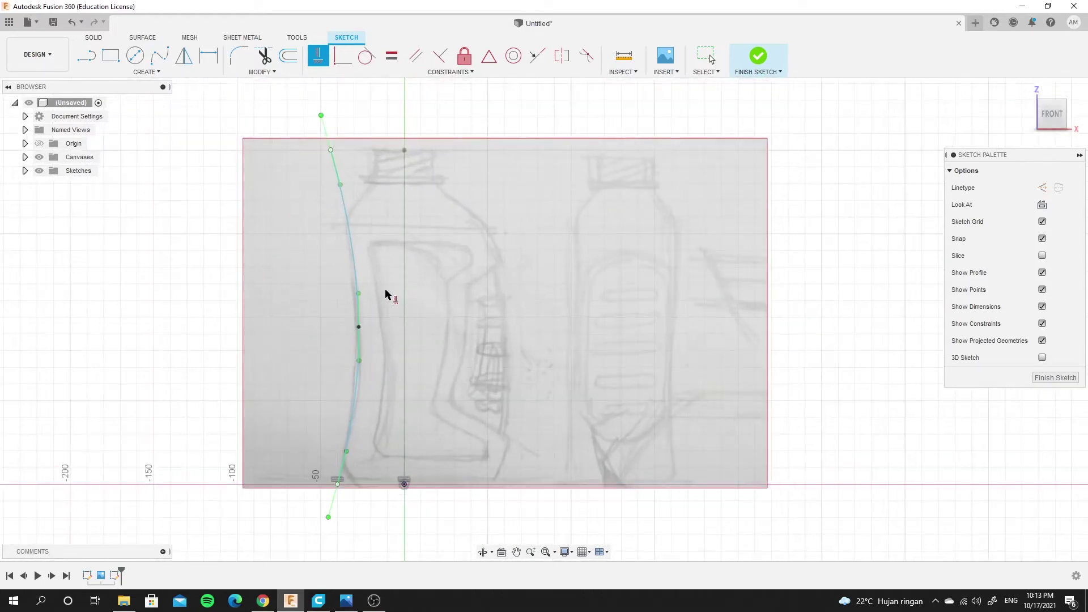
right_click(210, 252)
click(250, 238)
scroll(334, 284, up, 3)
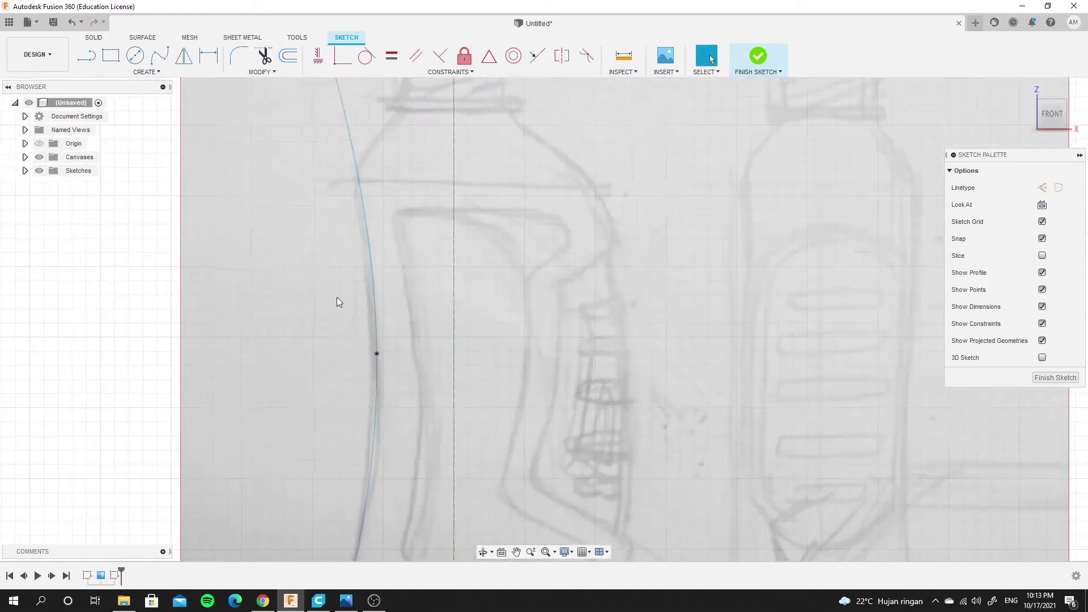
Adjust the spline's middle and top points, aligning the top end with the top centre point
click(370, 353)
drag(372, 352, 375, 356)
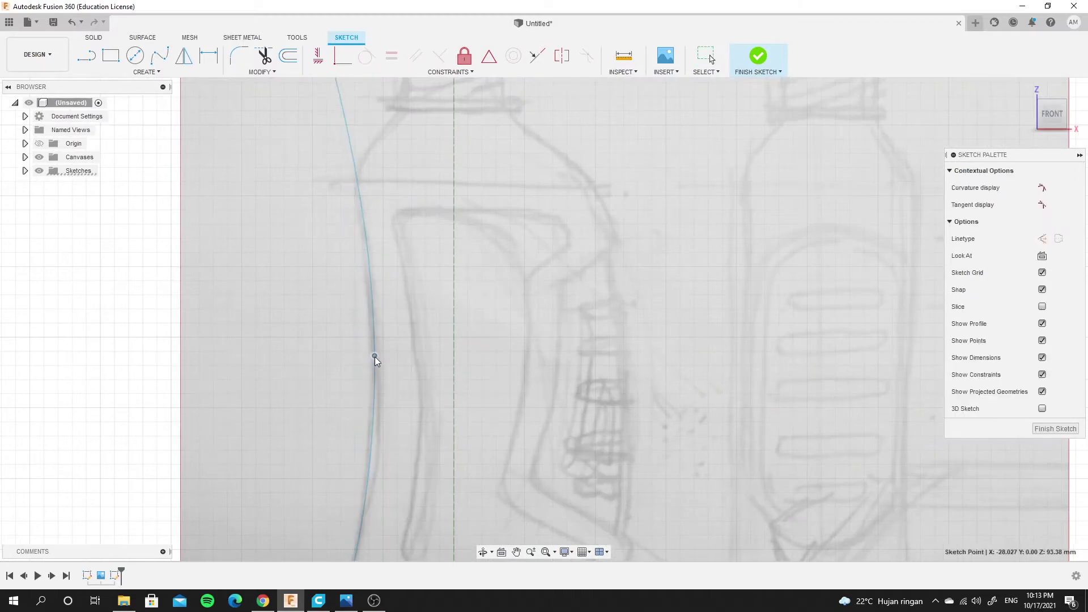
scroll(375, 356, down, 3)
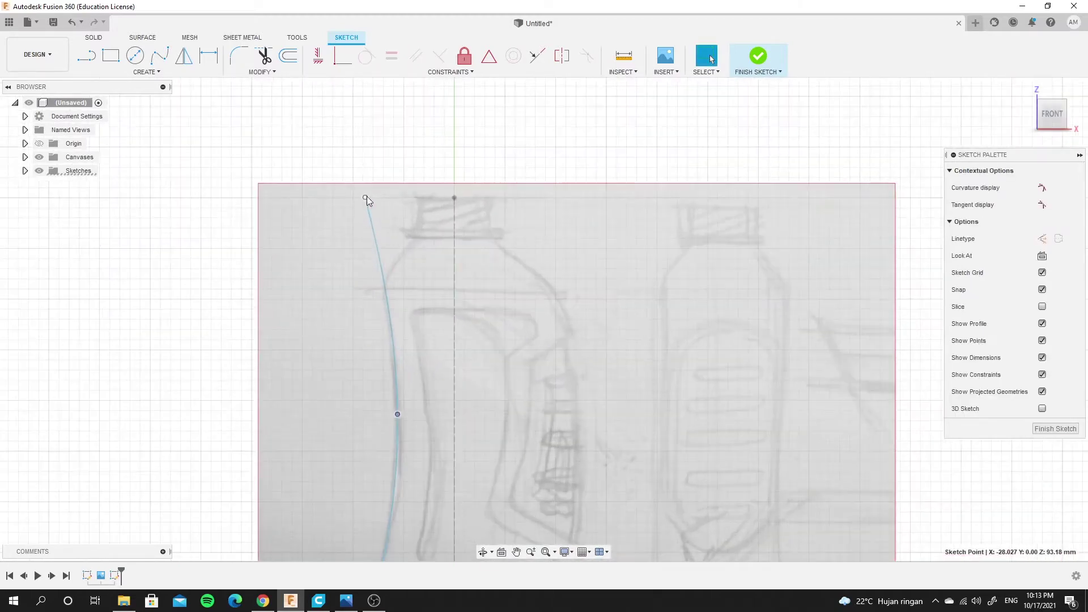
drag(365, 198, 363, 197)
click(325, 58)
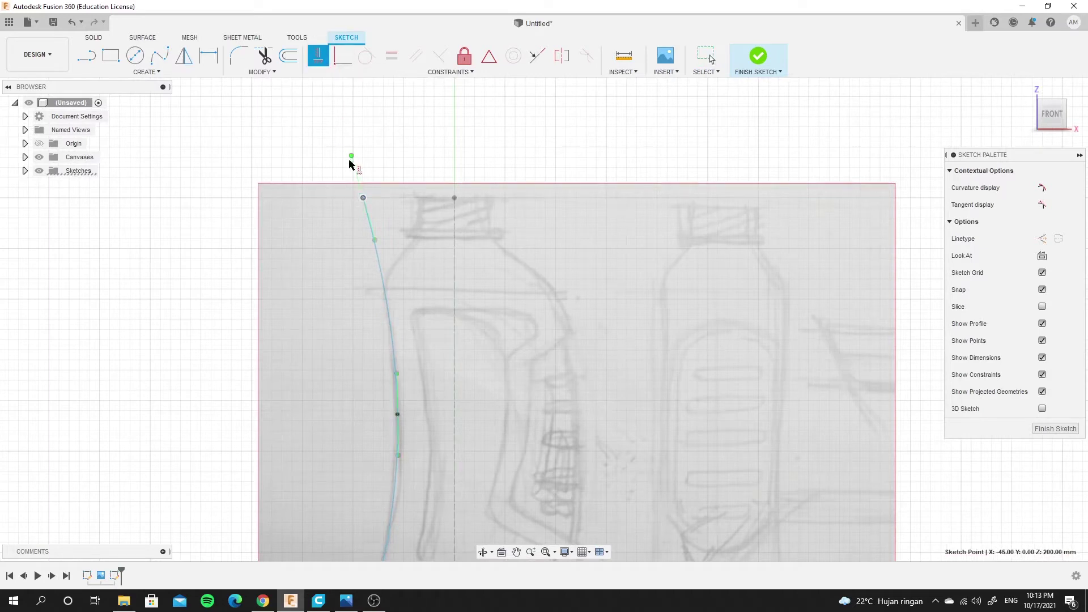
click(454, 199)
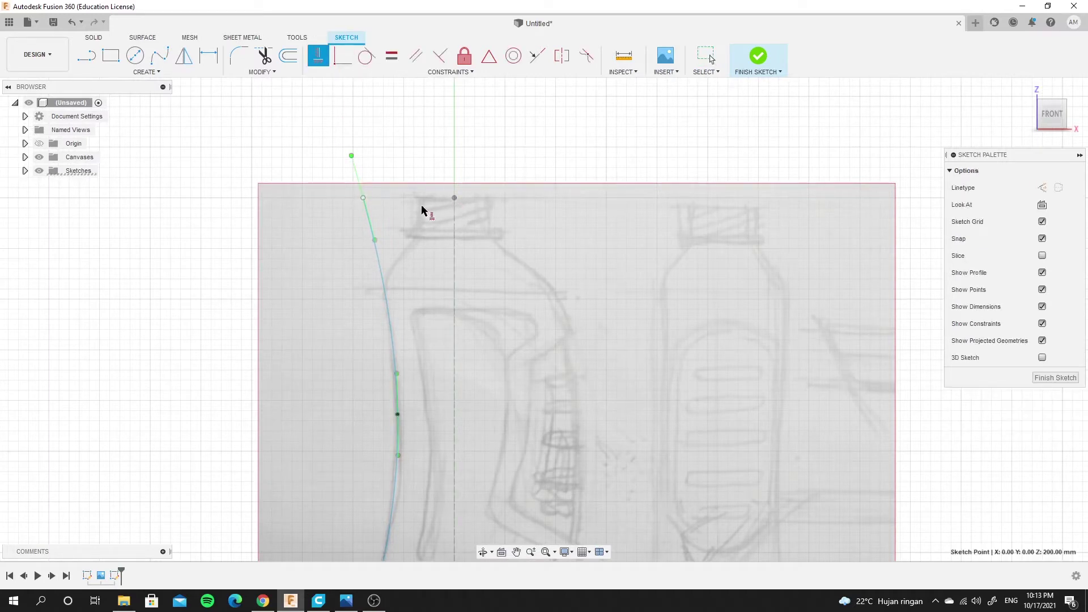
right_click(411, 149)
click(450, 138)
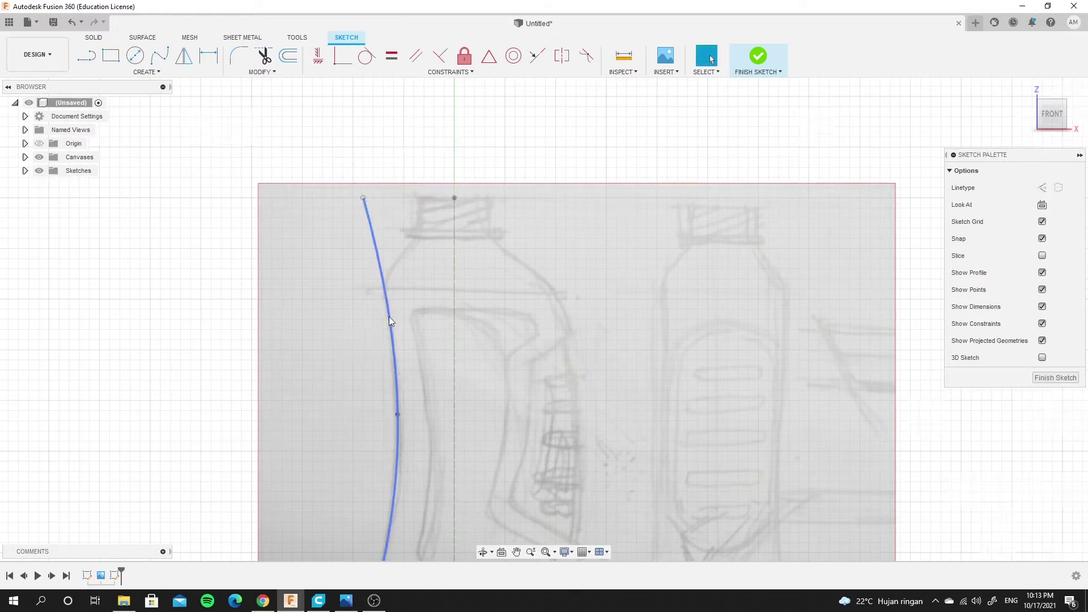
Select the left spline's bottom endpoint and pick the Spline tool again
scroll(397, 396, down, 2)
scroll(370, 520, up, 3)
scroll(371, 524, up, 3)
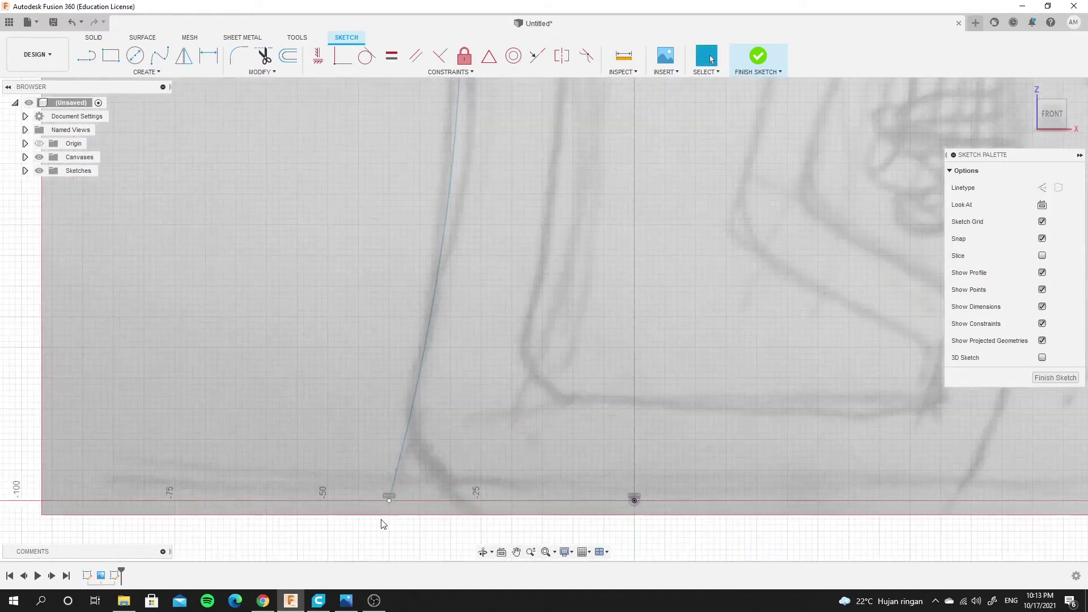
click(389, 497)
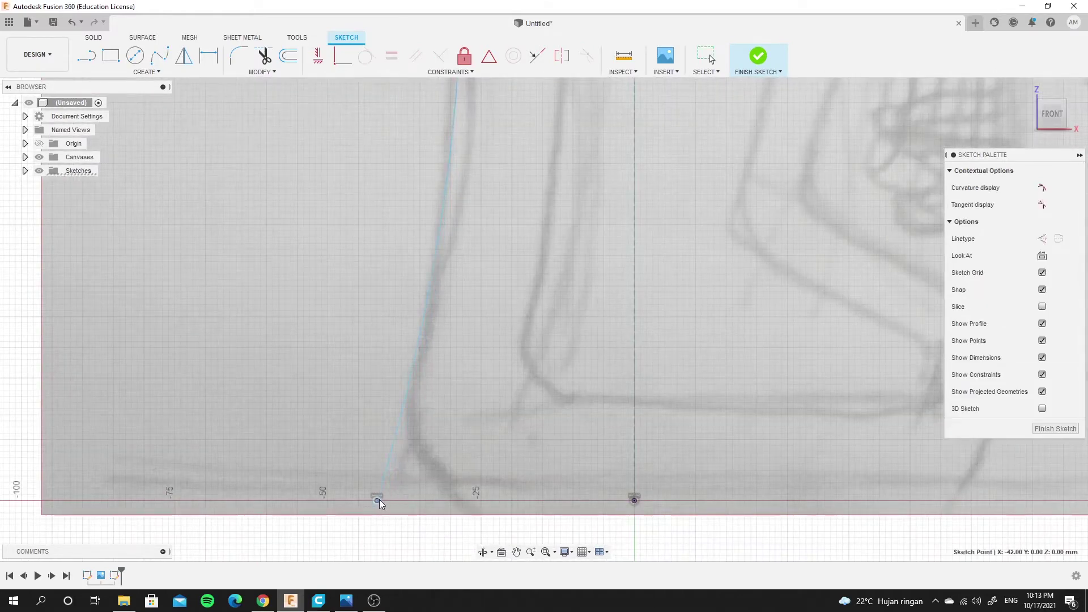
scroll(396, 252, down, 2)
scroll(405, 249, down, 2)
scroll(442, 198, down, 2)
scroll(386, 124, up, 2)
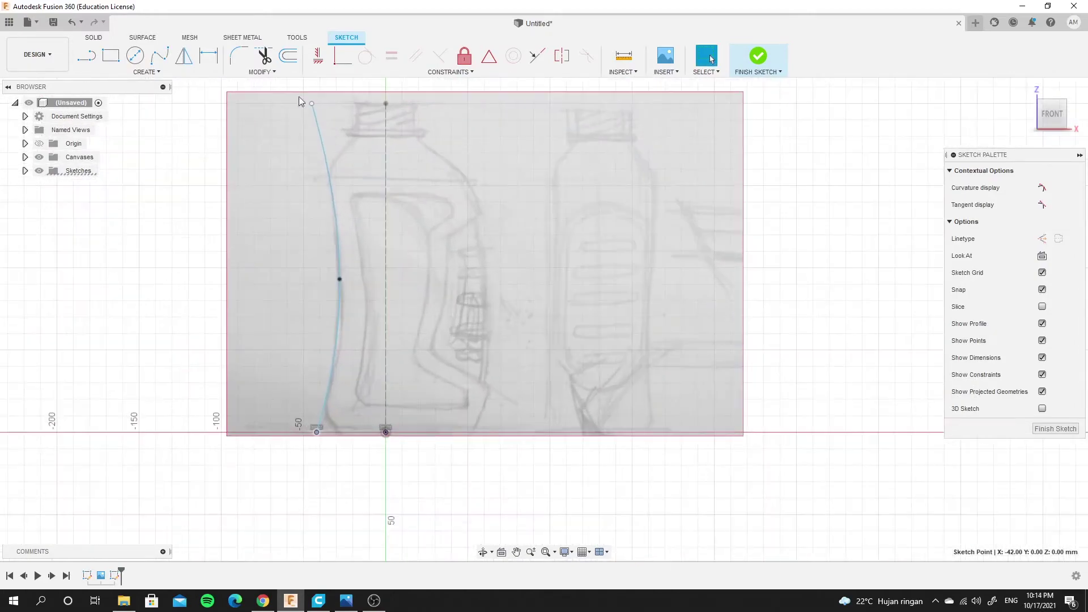
click(160, 56)
Draw a three-point spline along the bottle's right side down to the canvas bottom edge
scroll(447, 226, down, 2)
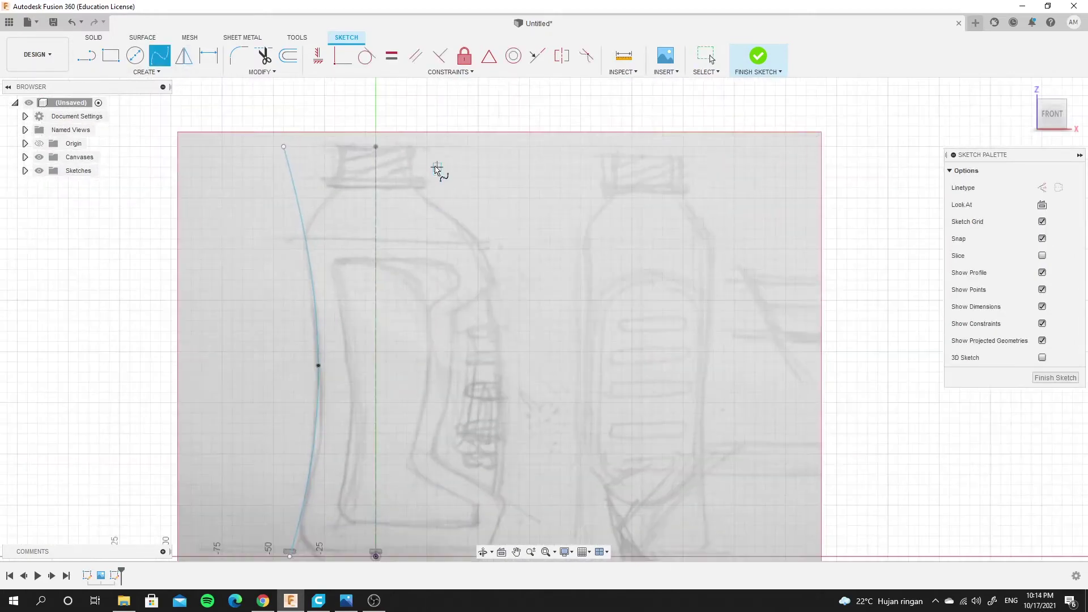
scroll(440, 170, up, 3)
click(437, 146)
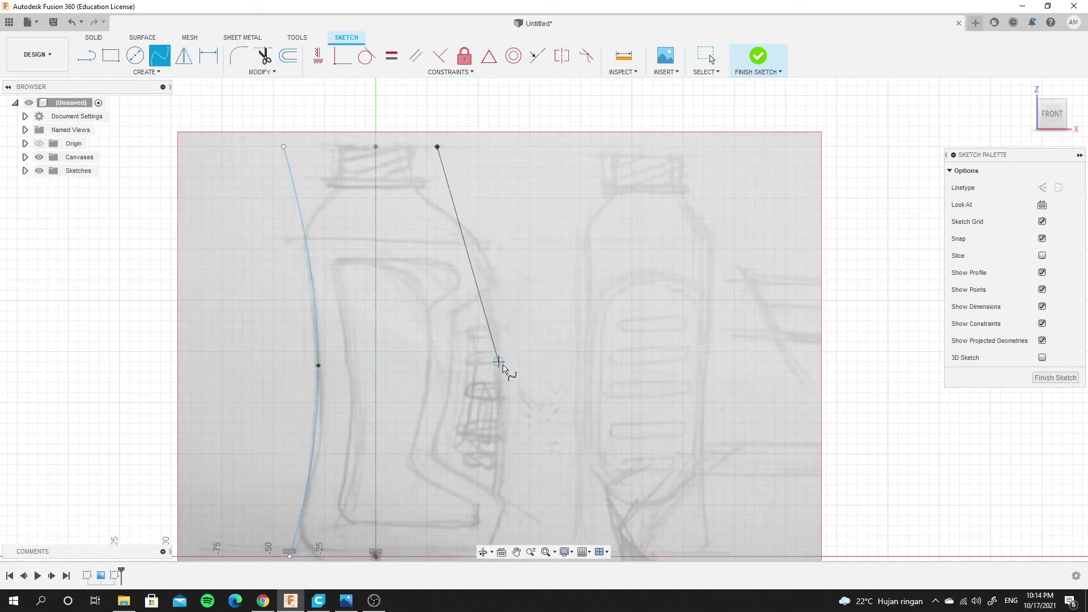
click(499, 371)
scroll(505, 432, down, 3)
scroll(502, 476, up, 4)
scroll(502, 437, up, 1)
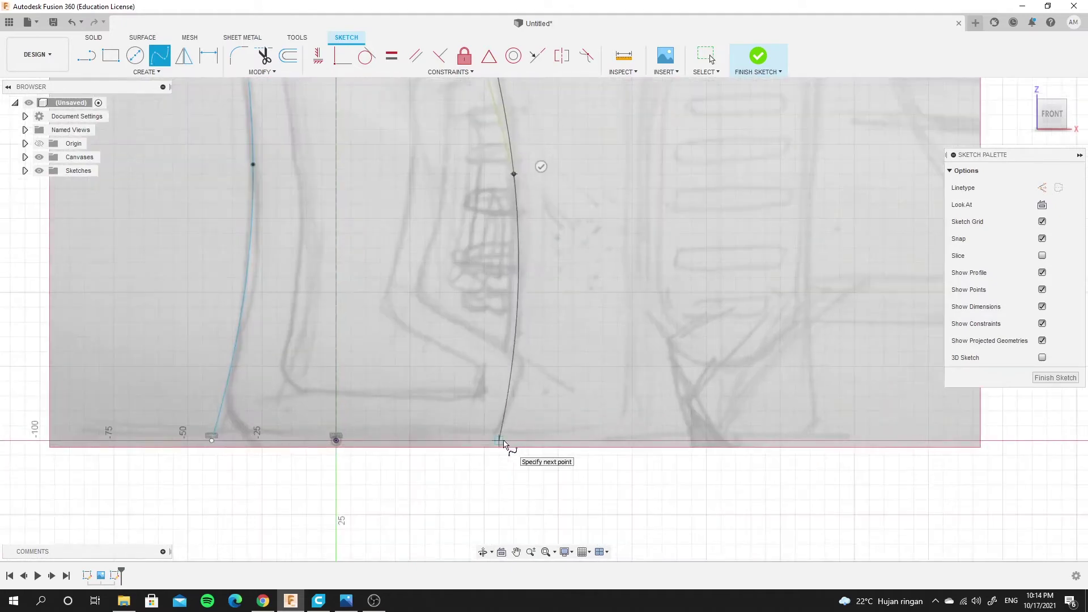
click(499, 440)
click(526, 446)
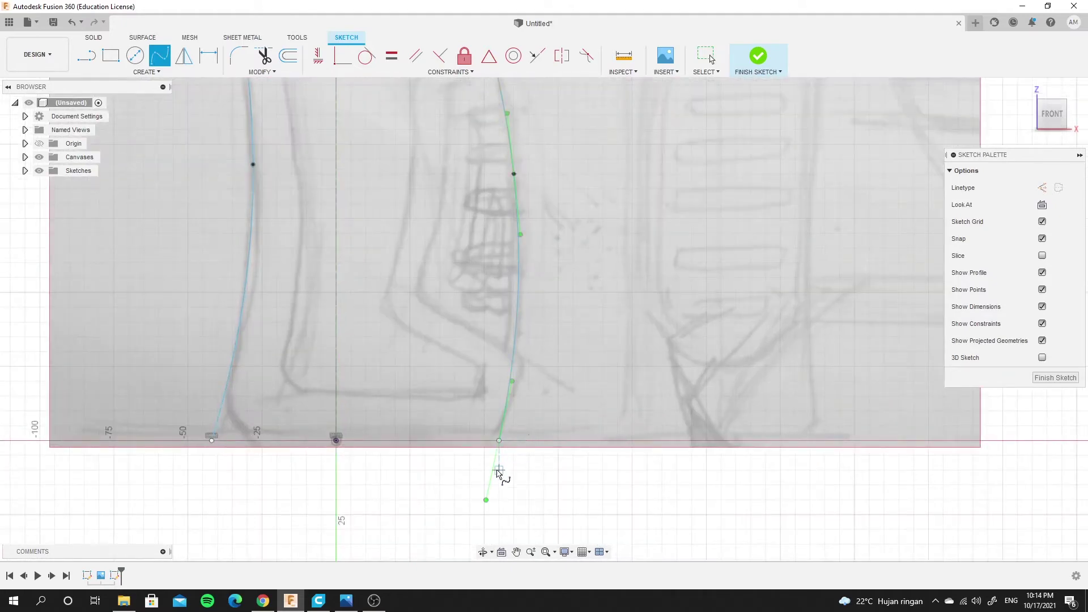
right_click(519, 470)
key(Escape)
Align the right spline's bottom end with the origin and its top end with the top centre point
click(318, 55)
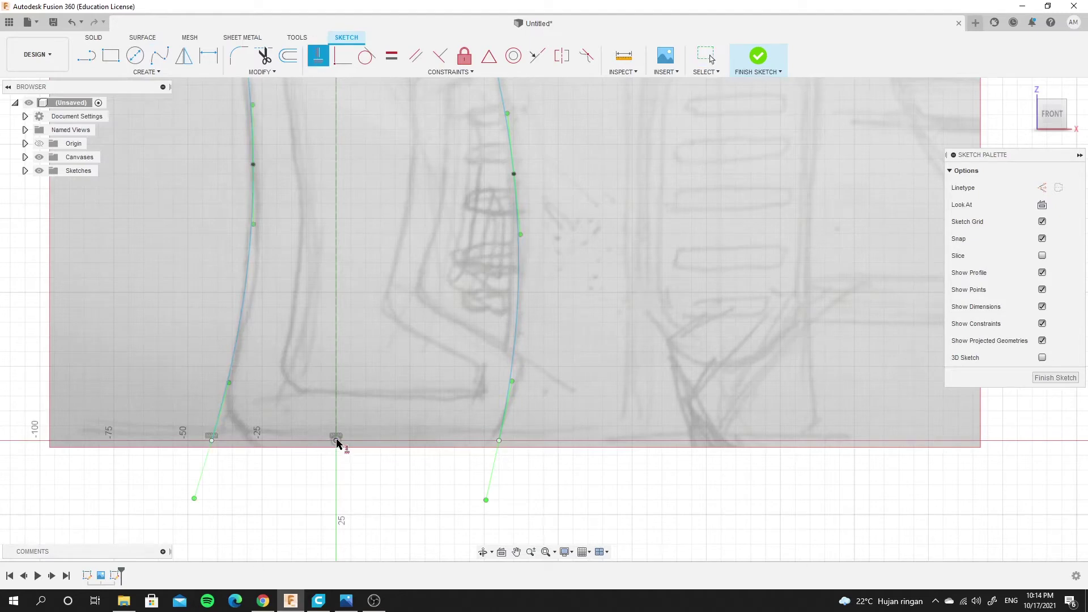
click(336, 441)
scroll(447, 431, down, 3)
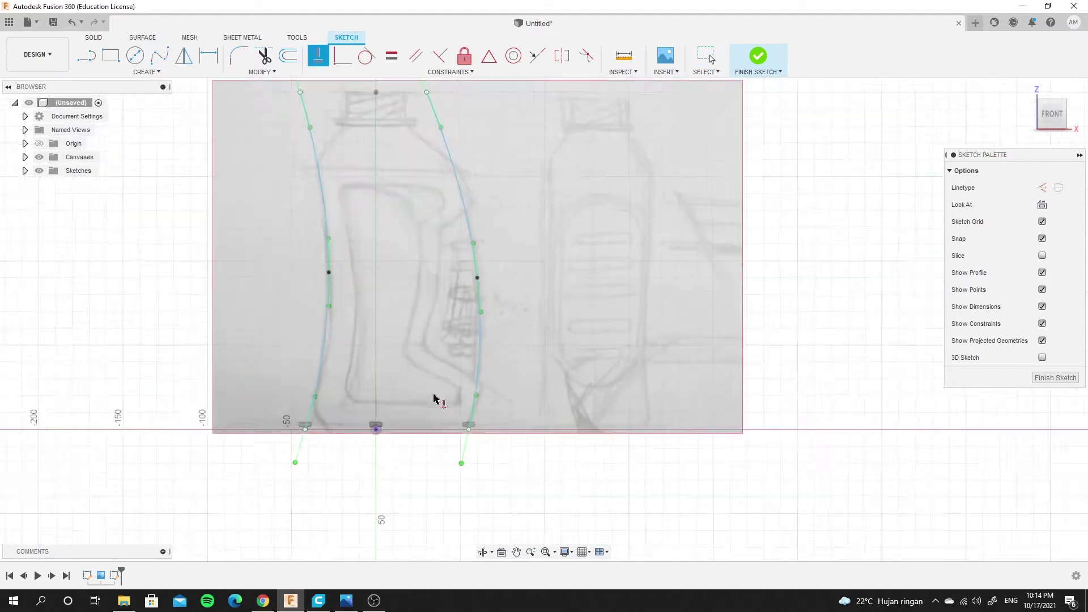
scroll(406, 218, up, 6)
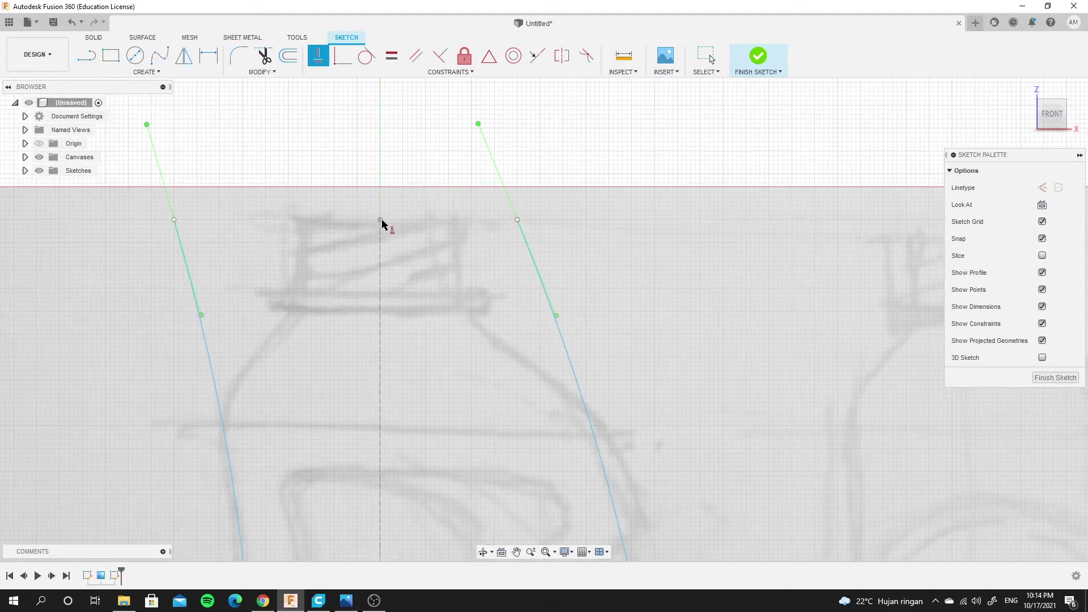
click(380, 219)
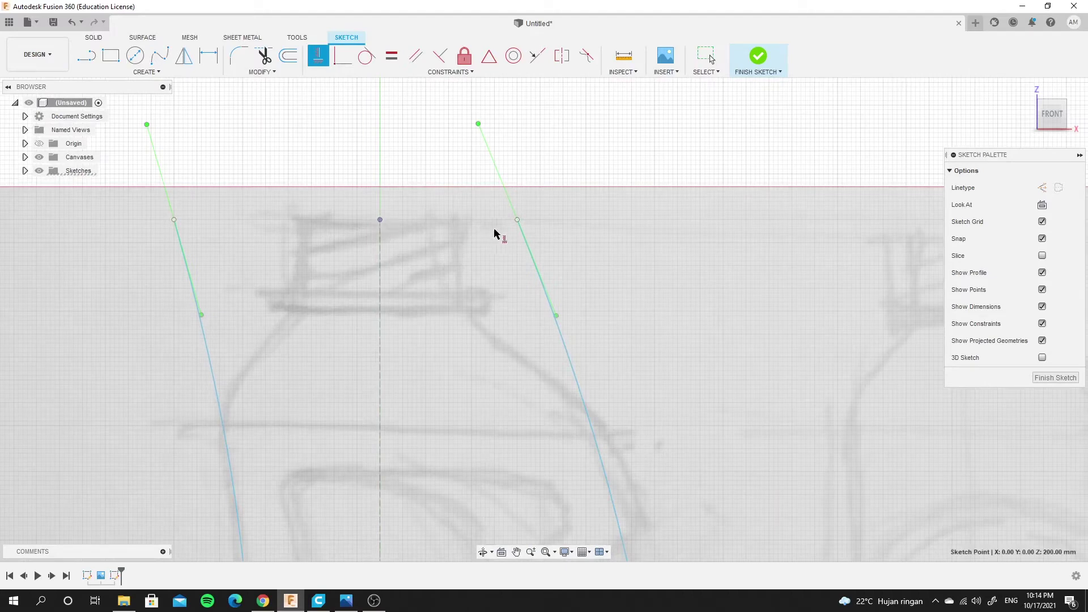
right_click(619, 263)
Drag the right spline's top end and bottom end slightly to the right
key(Escape)
scroll(522, 309, down, 5)
scroll(532, 367, up, 5)
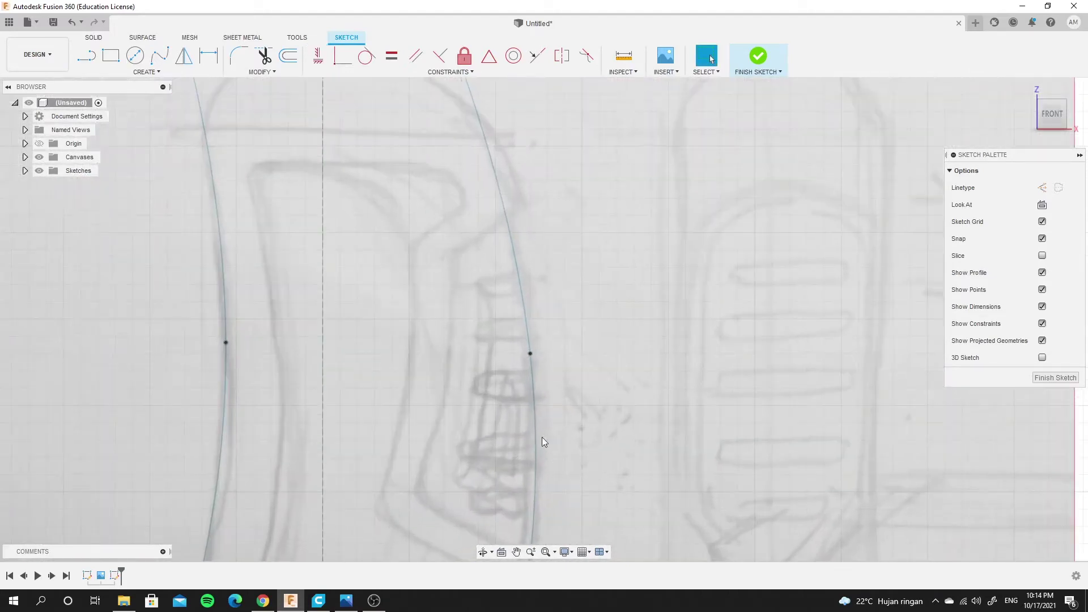
click(540, 352)
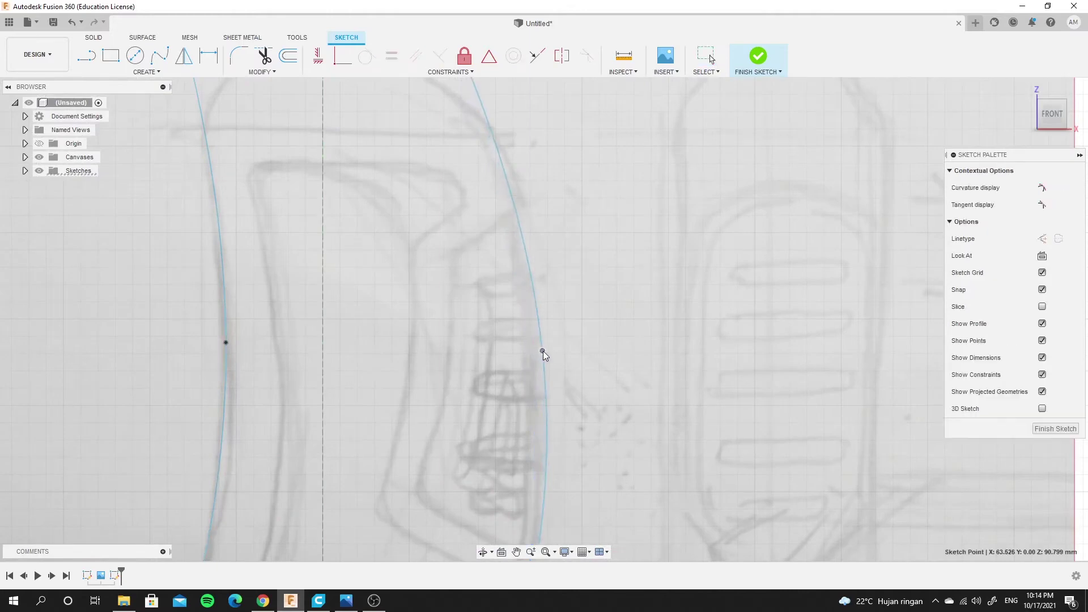
scroll(543, 351, down, 5)
scroll(498, 139, up, 5)
drag(474, 175, 490, 175)
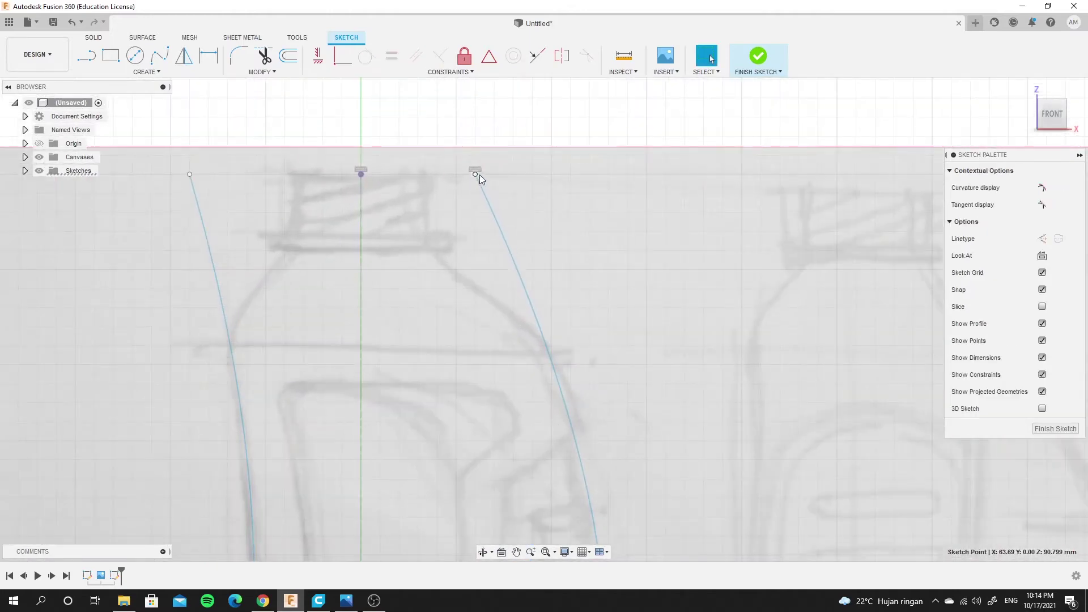
scroll(533, 286, down, 5)
scroll(515, 492, up, 2)
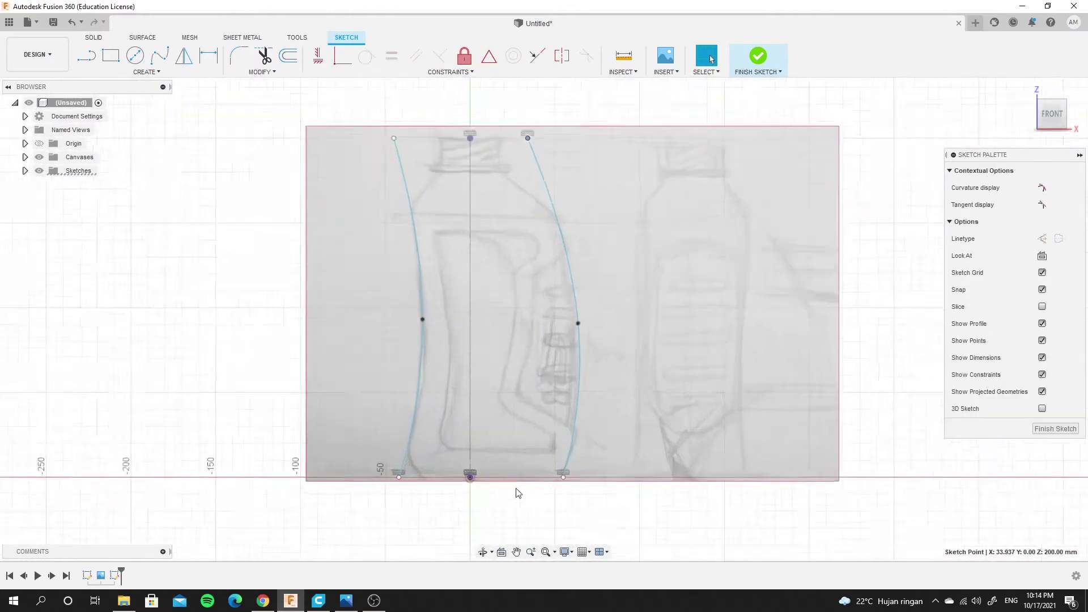
scroll(555, 488, up, 3)
scroll(471, 334, up, 2)
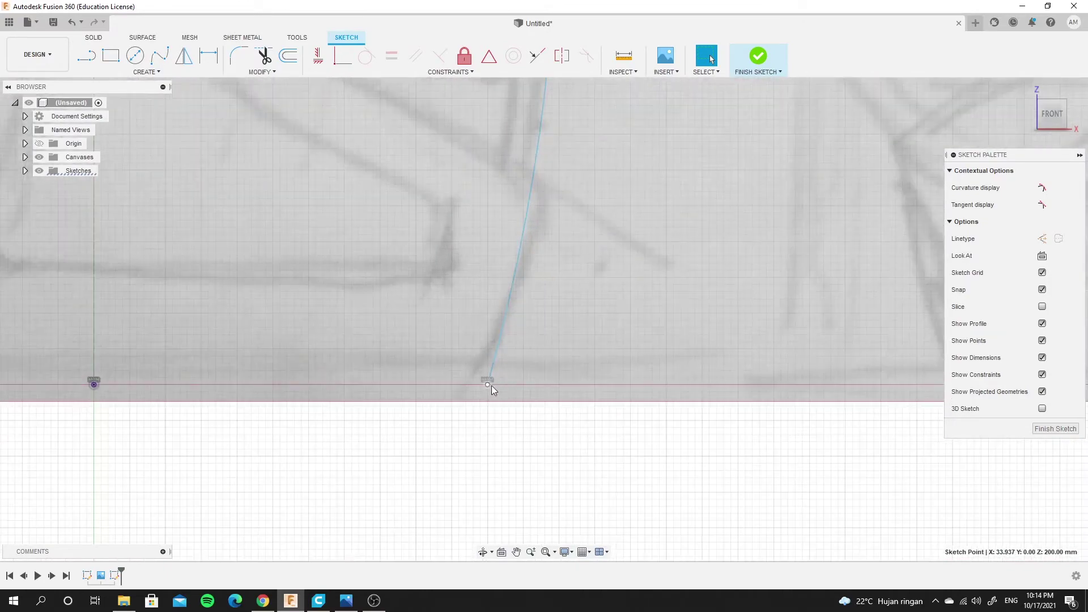
drag(487, 386, 500, 385)
Nudge the top end back left and push the middle point outward to match the bottle
scroll(546, 286, down, 5)
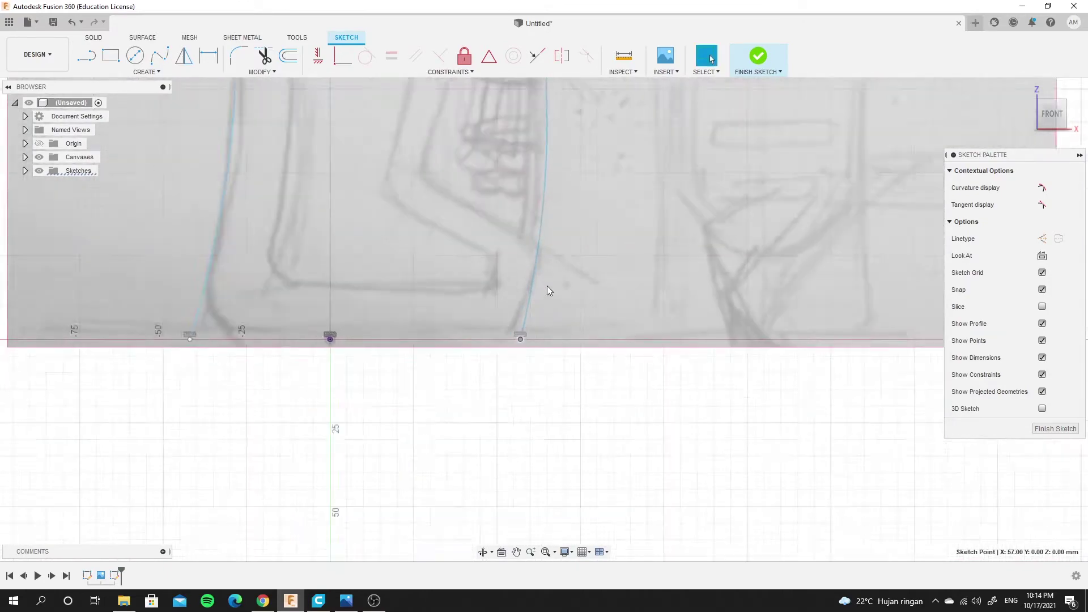
scroll(551, 281, down, 2)
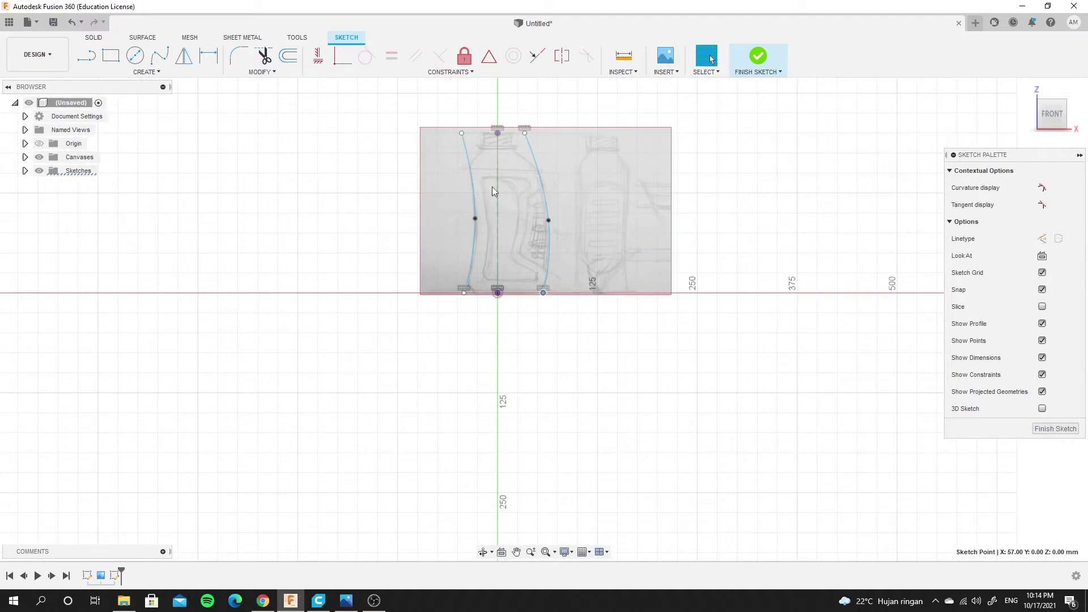
scroll(498, 184, up, 3)
scroll(557, 141, down, 1)
scroll(556, 119, up, 2)
scroll(555, 108, up, 3)
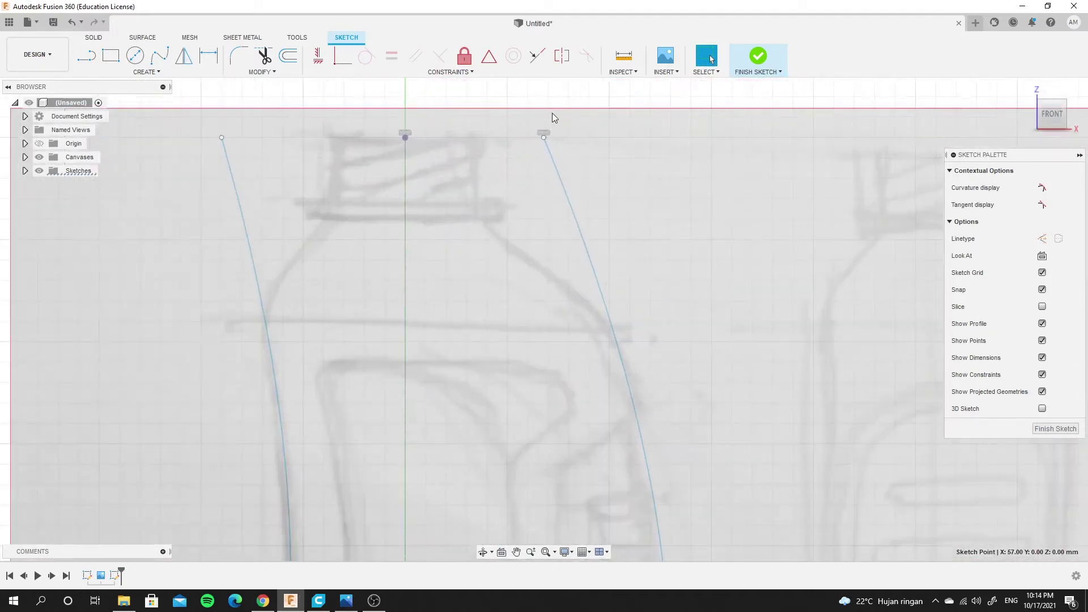
drag(542, 136, 533, 137)
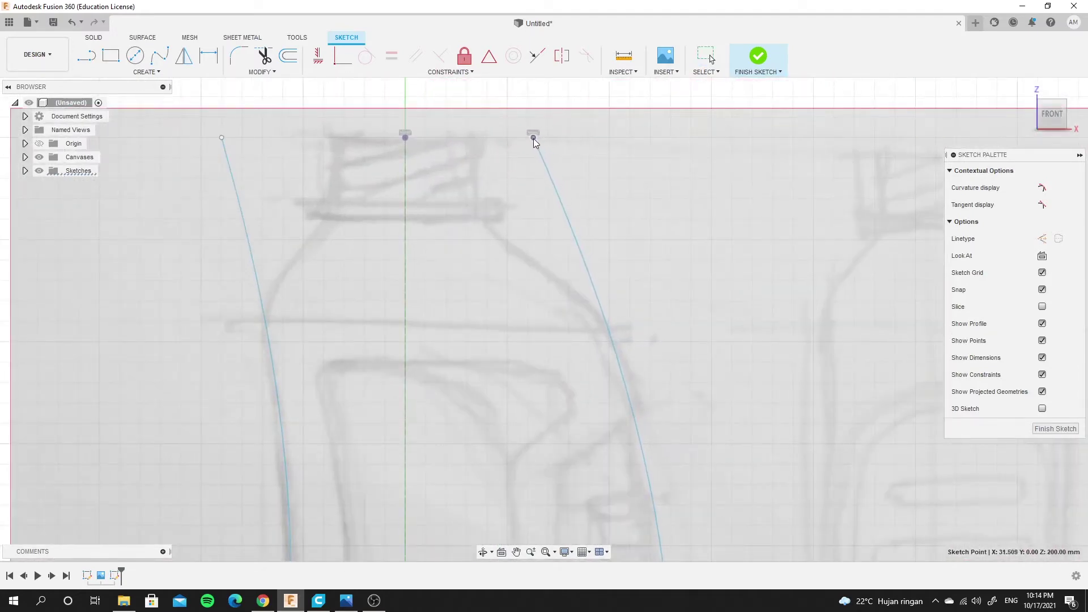
scroll(512, 215, down, 6)
scroll(539, 371, up, 2)
drag(607, 382, 623, 394)
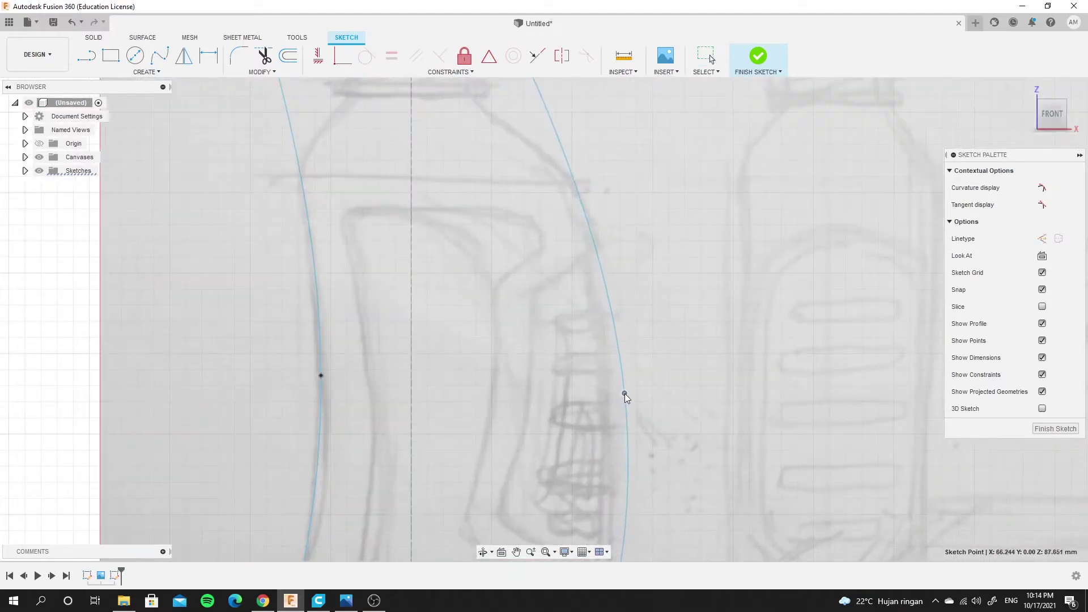
scroll(539, 220, down, 4)
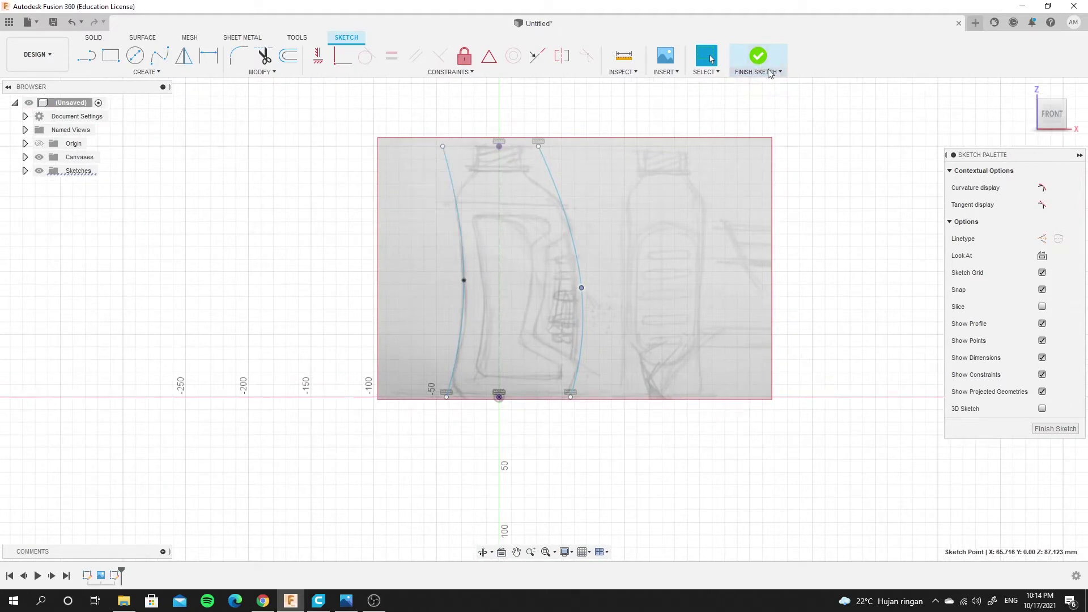
Draw a vertical construction line from the origin up to the bottle's top centre
click(86, 55)
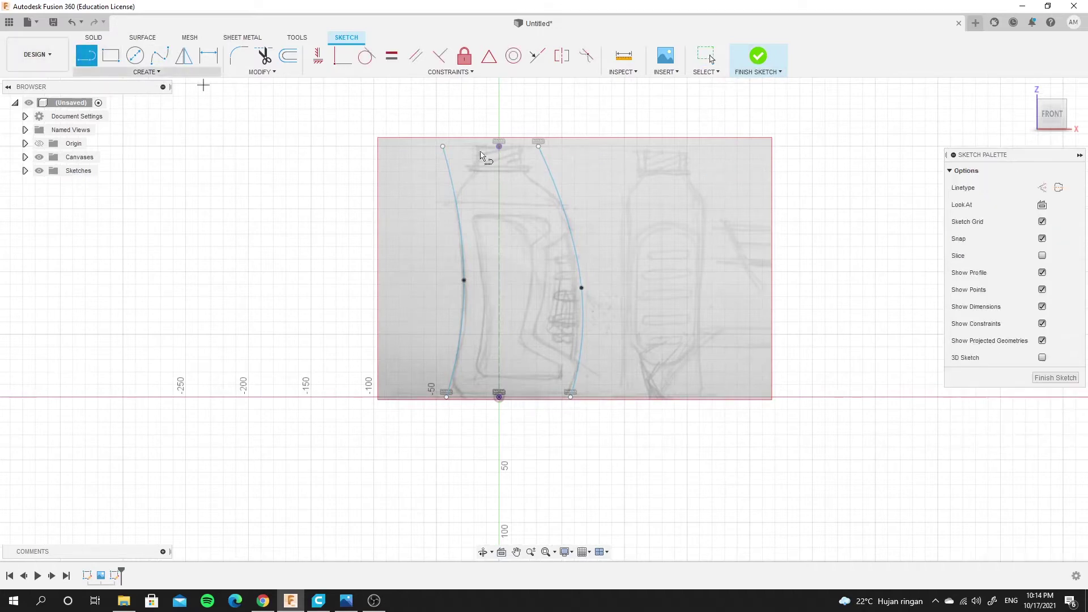
click(1044, 190)
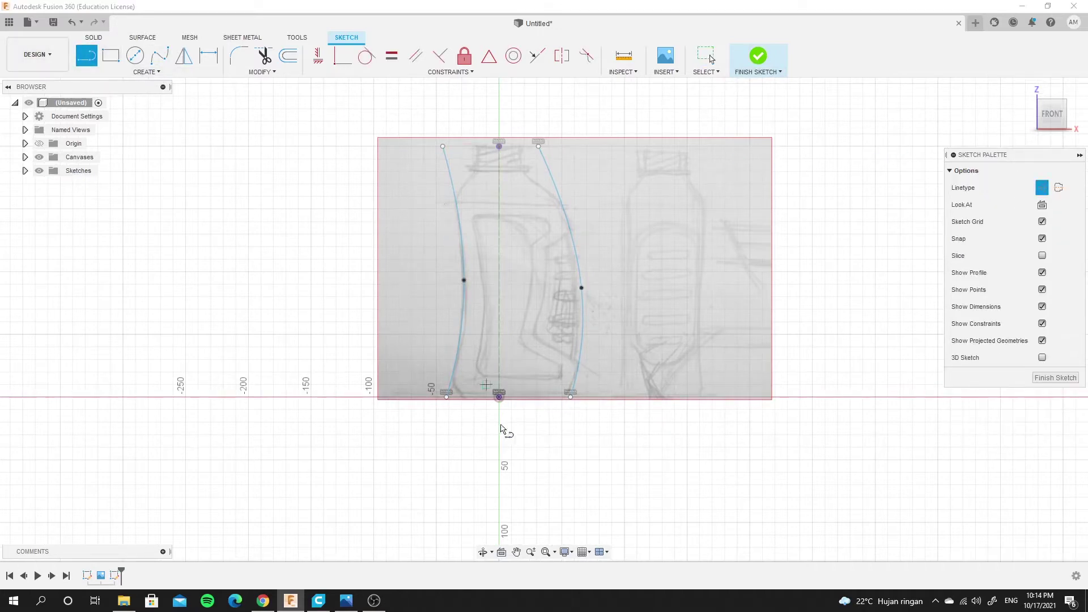
click(499, 397)
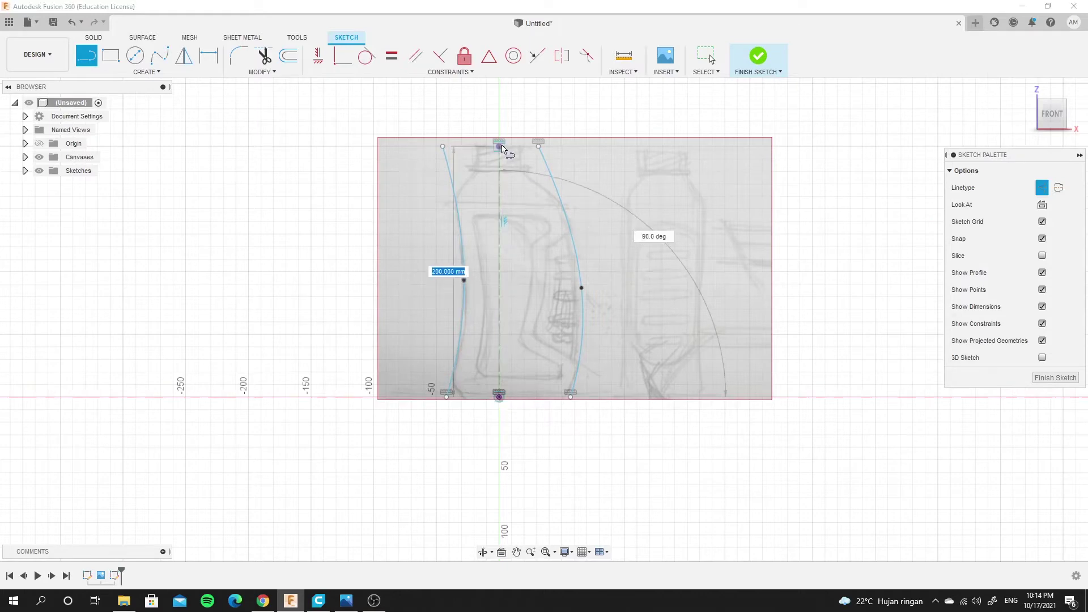
click(498, 147)
double_click(499, 145)
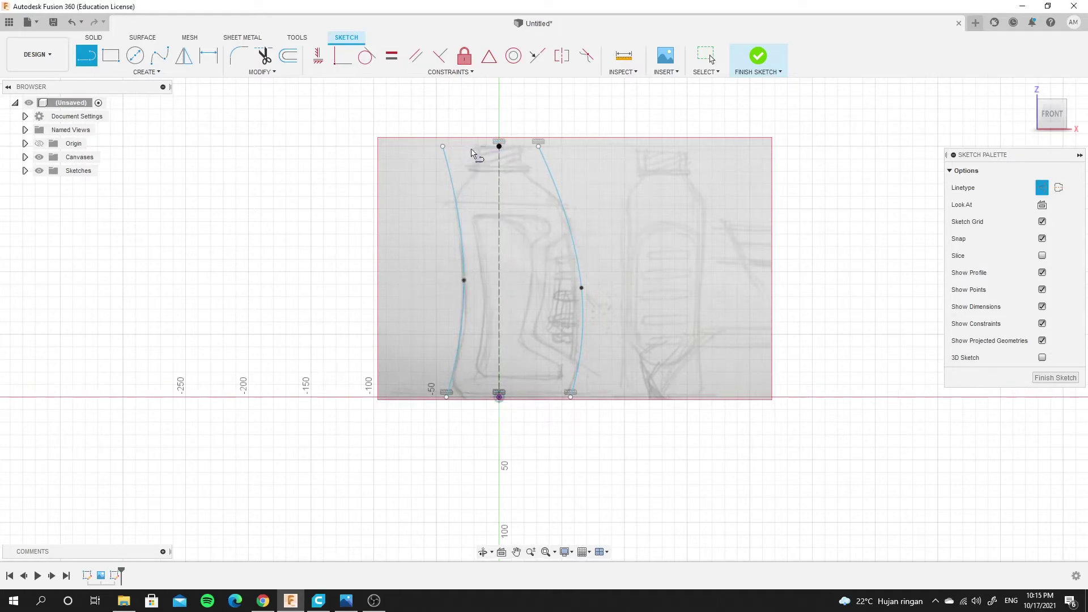
Draw two horizontal construction lines between the side curves at the shoulder and neck
scroll(486, 169, up, 5)
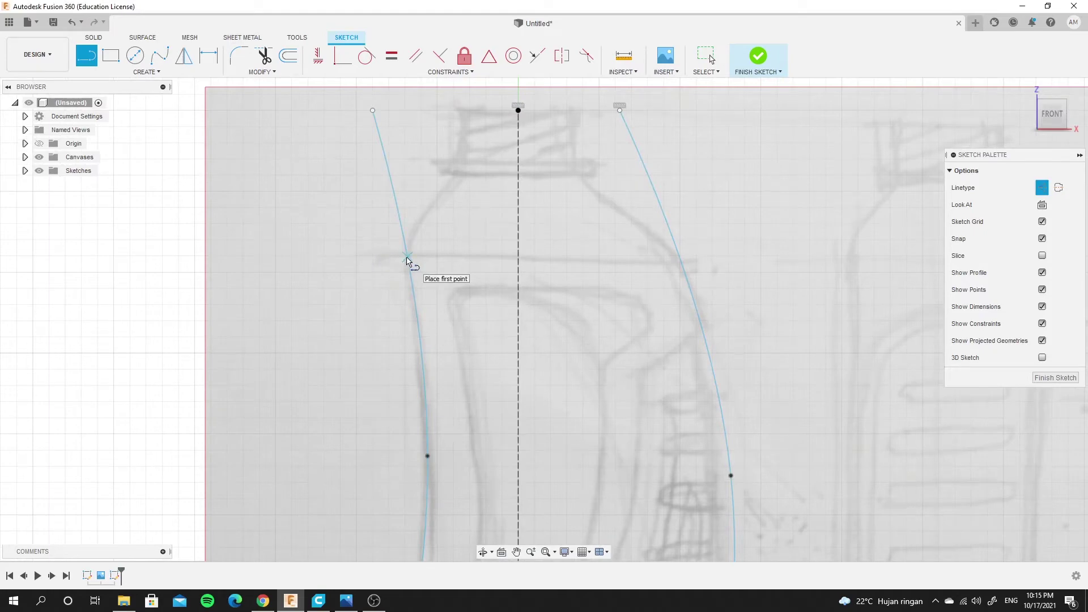
click(407, 258)
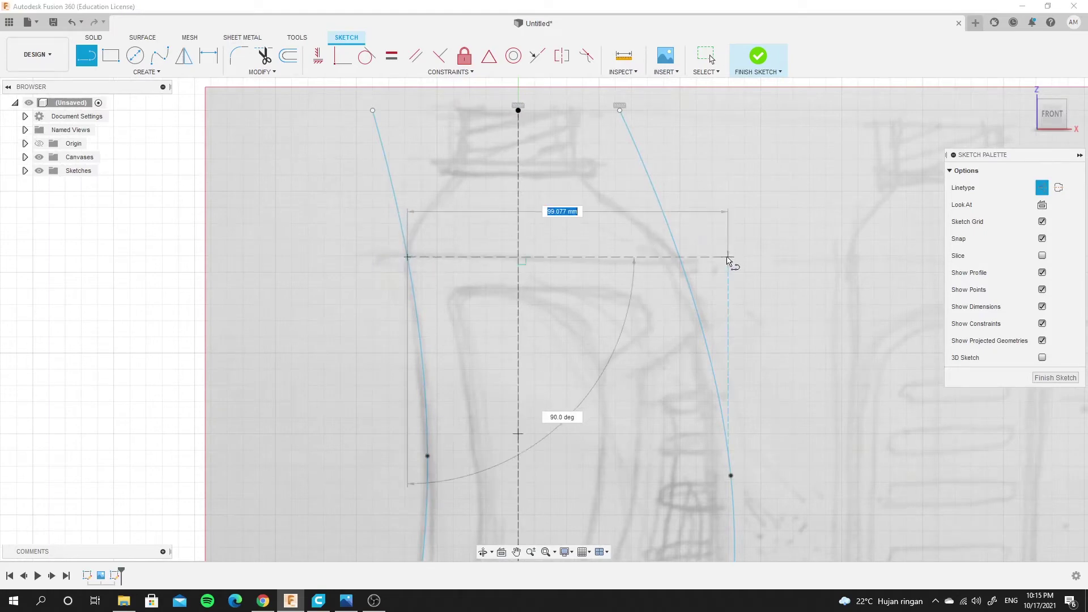
double_click(681, 259)
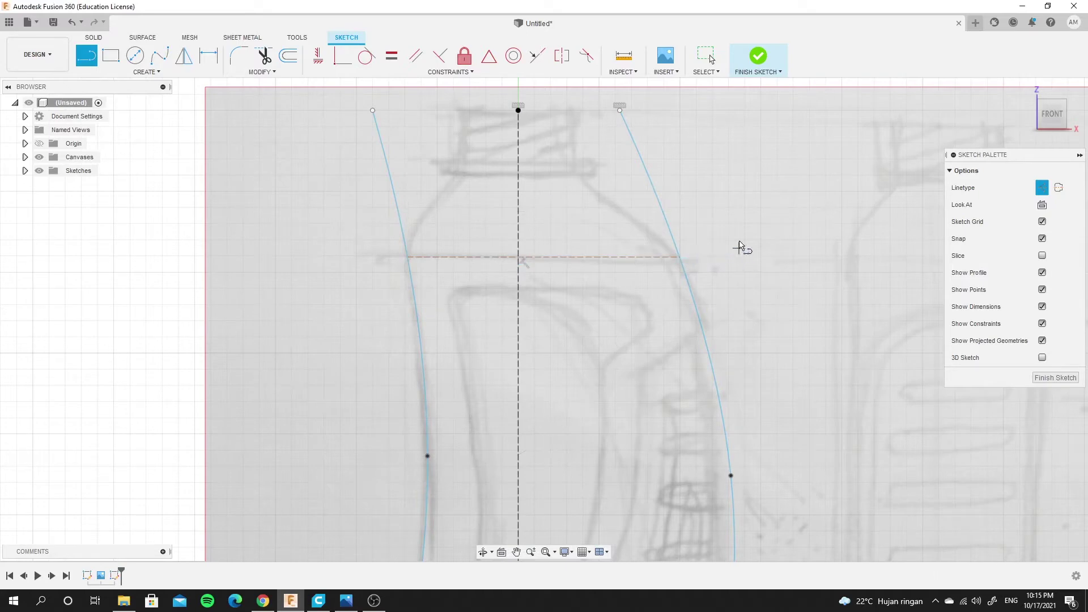
scroll(776, 204, down, 2)
scroll(454, 274, up, 3)
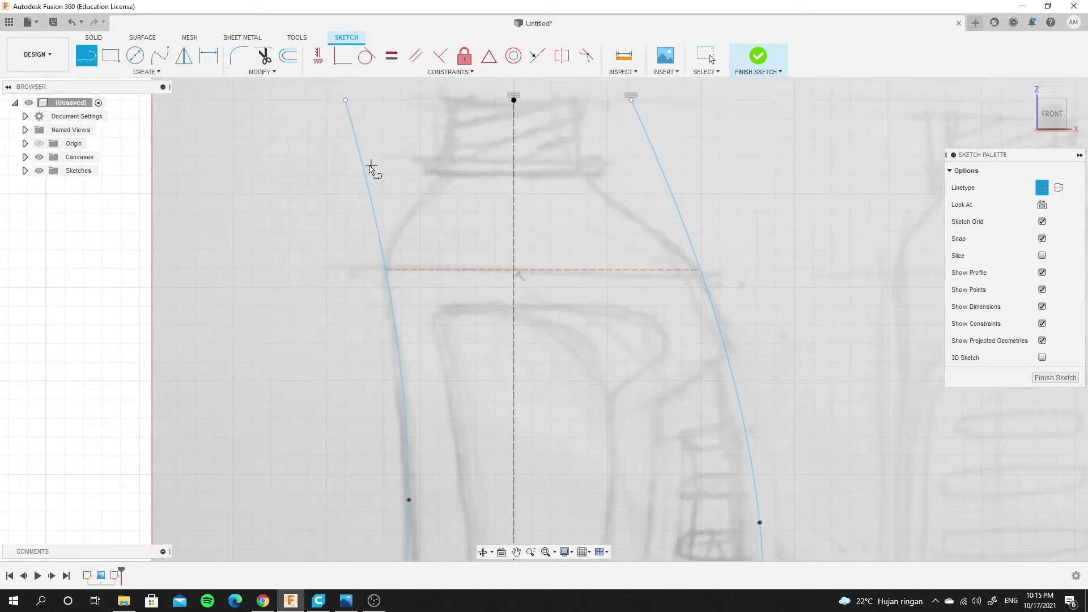
click(363, 167)
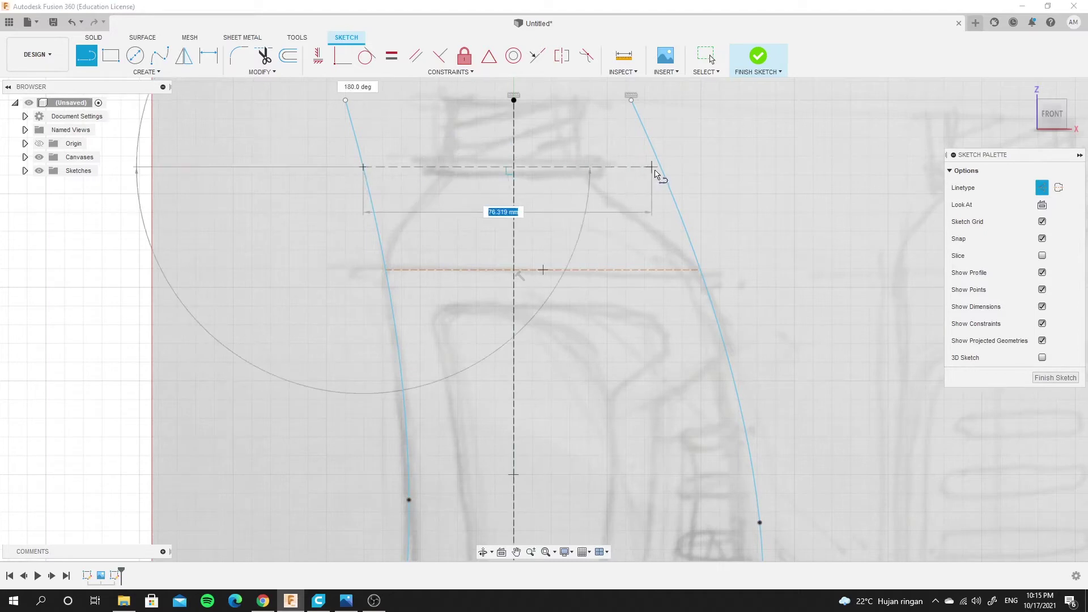
double_click(660, 170)
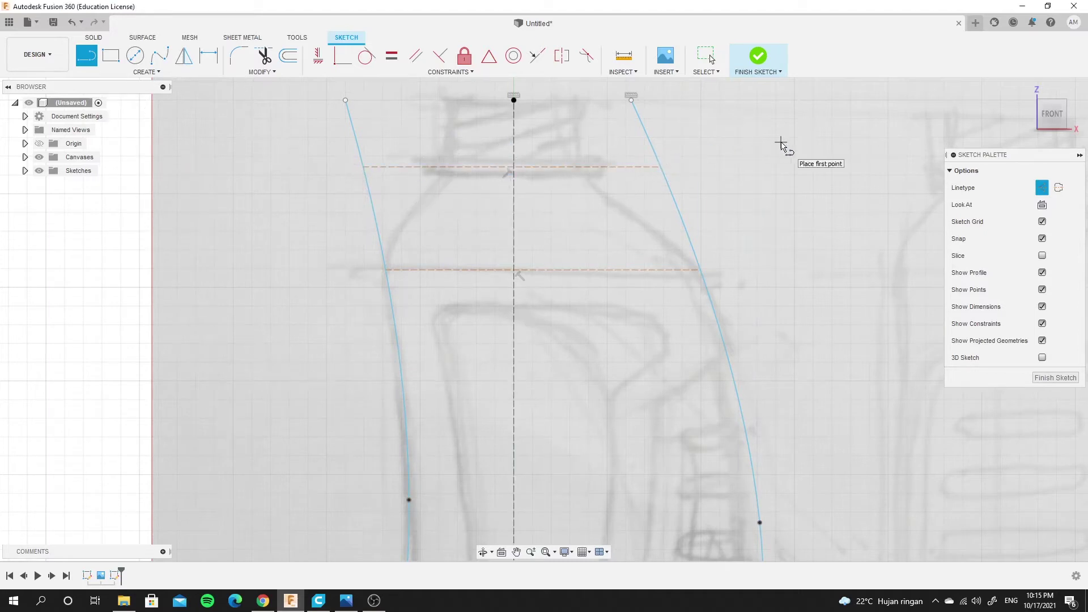
Finish the bottle profile sketch
click(758, 56)
scroll(748, 211, down, 3)
scroll(405, 306, down, 2)
scroll(389, 340, down, 1)
scroll(342, 309, up, 1)
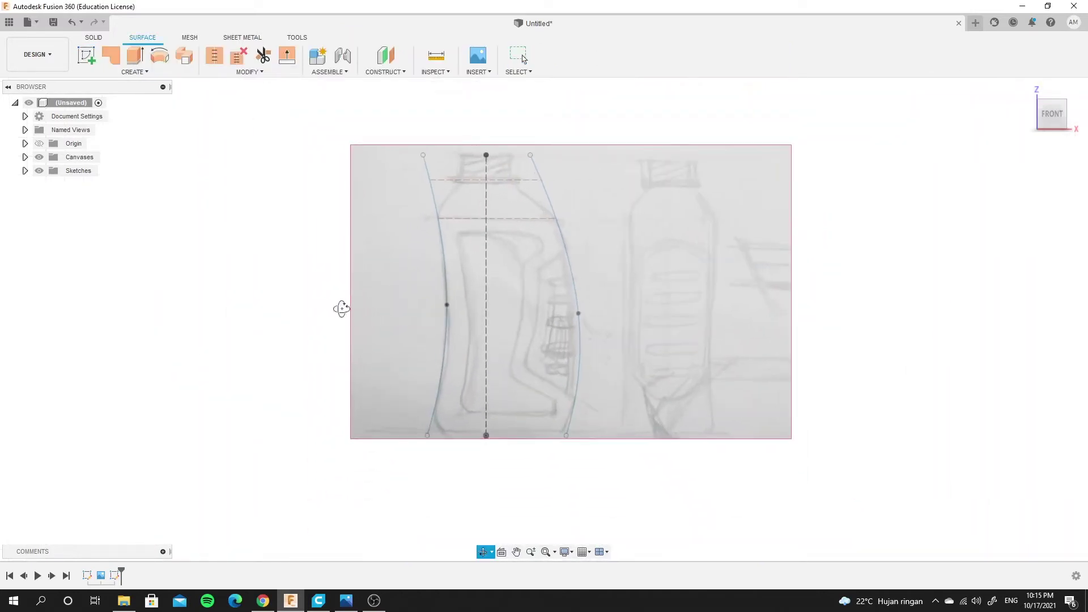
Orbit and zoom to inspect the splines and construction lines in 3D
mouse_move(342, 309)
shift+middle_down()
mouse_move(376, 352)
mouse_move(475, 284)
shift+middle_up()
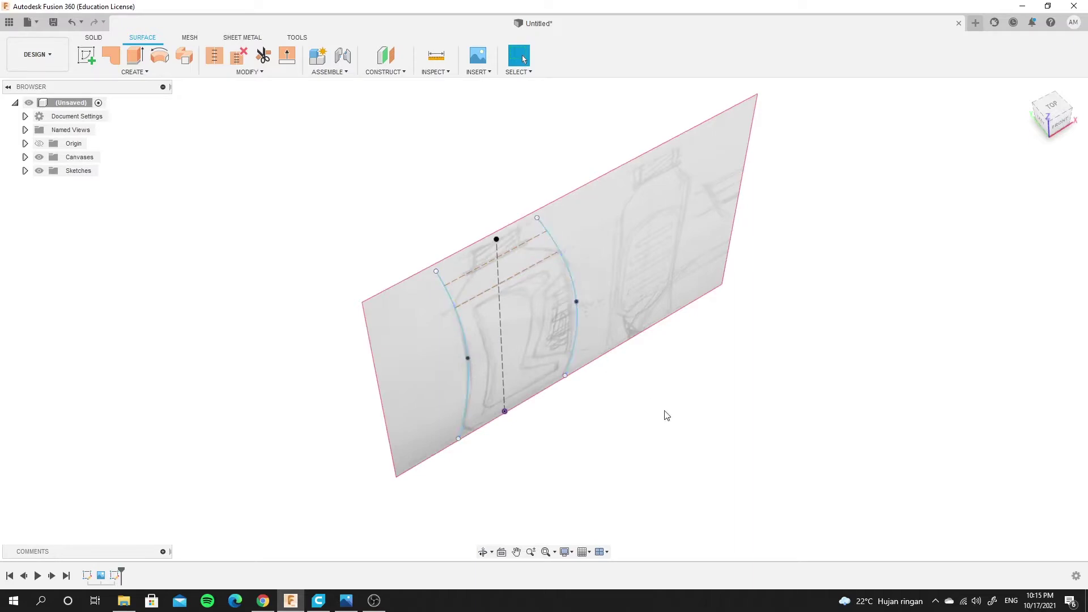
scroll(539, 418, down, 3)
scroll(505, 427, up, 3)
scroll(533, 417, up, 3)
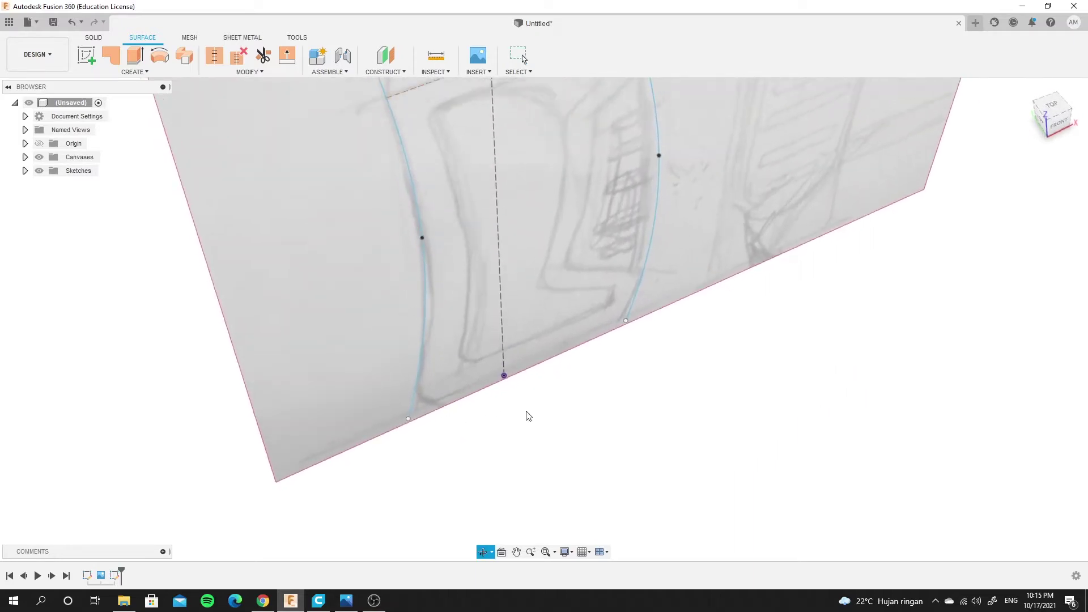
scroll(546, 413, down, 3)
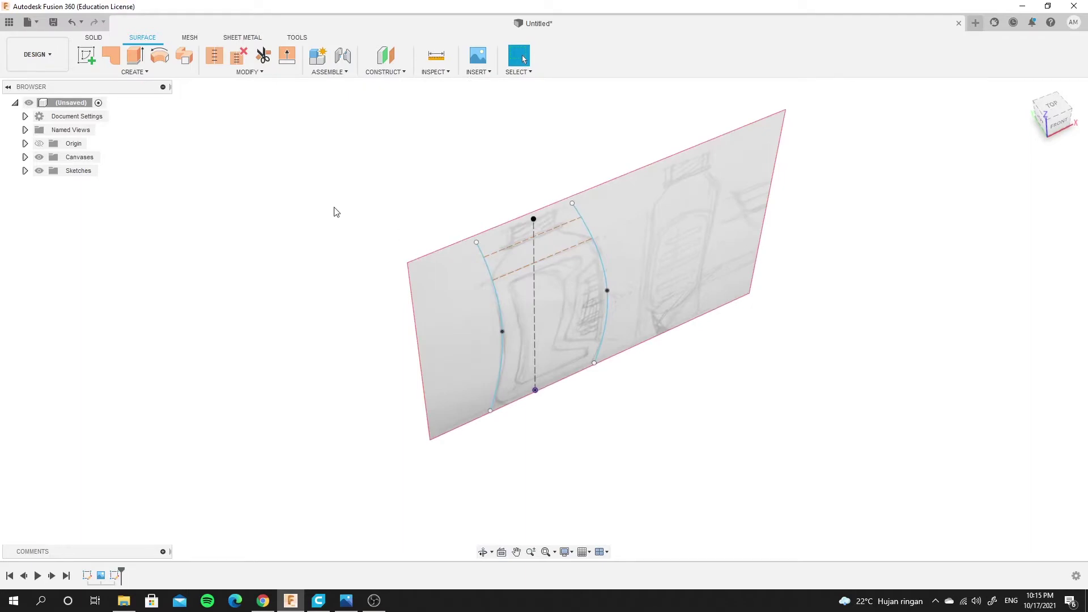
scroll(515, 374, up, 2)
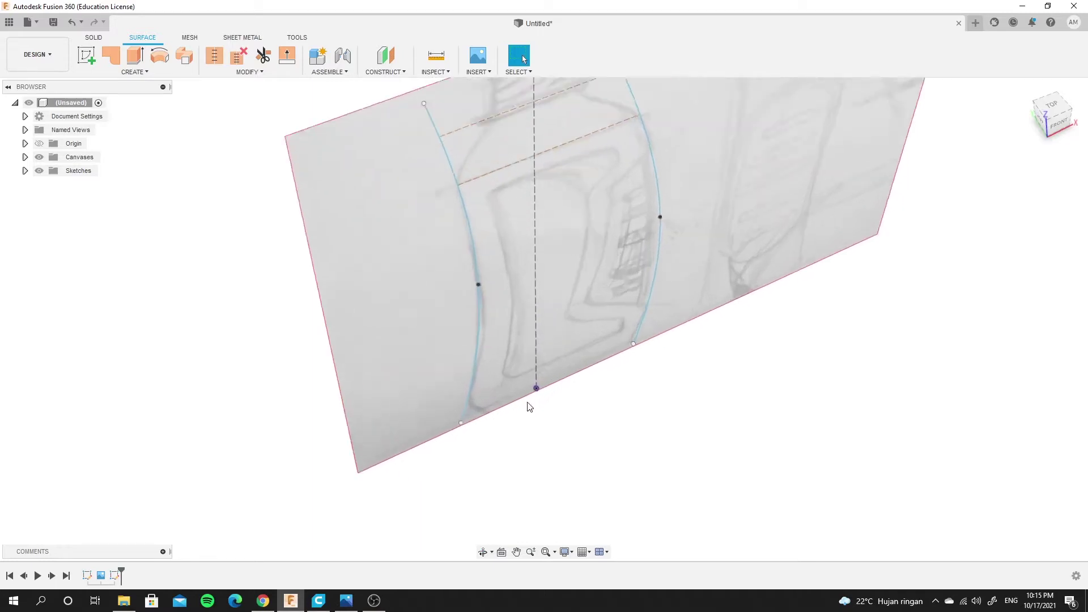
scroll(499, 380, up, 2)
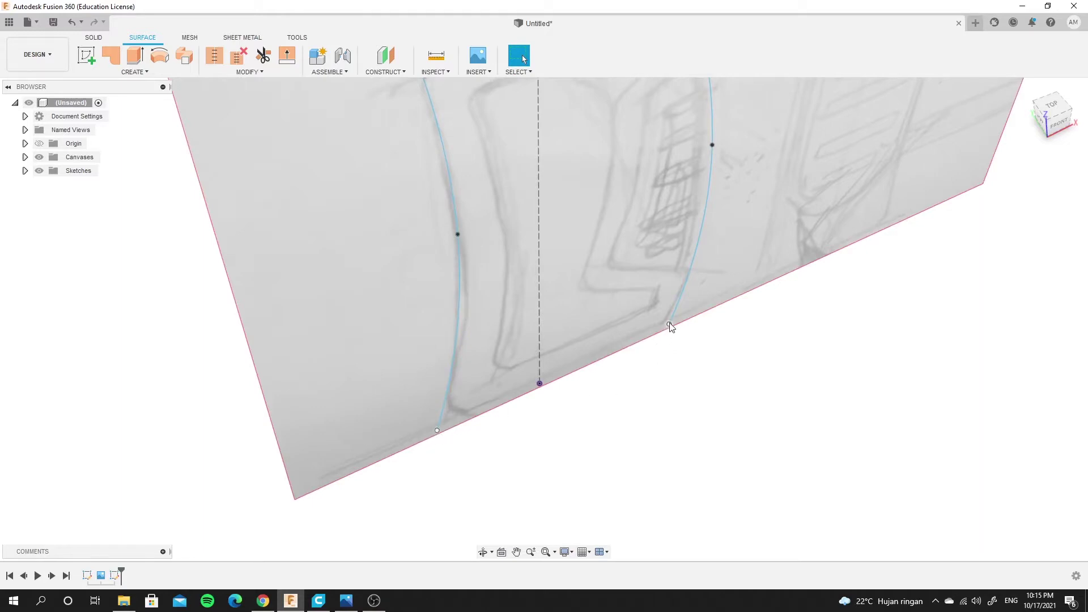
scroll(495, 377, down, 3)
scroll(519, 221, up, 1)
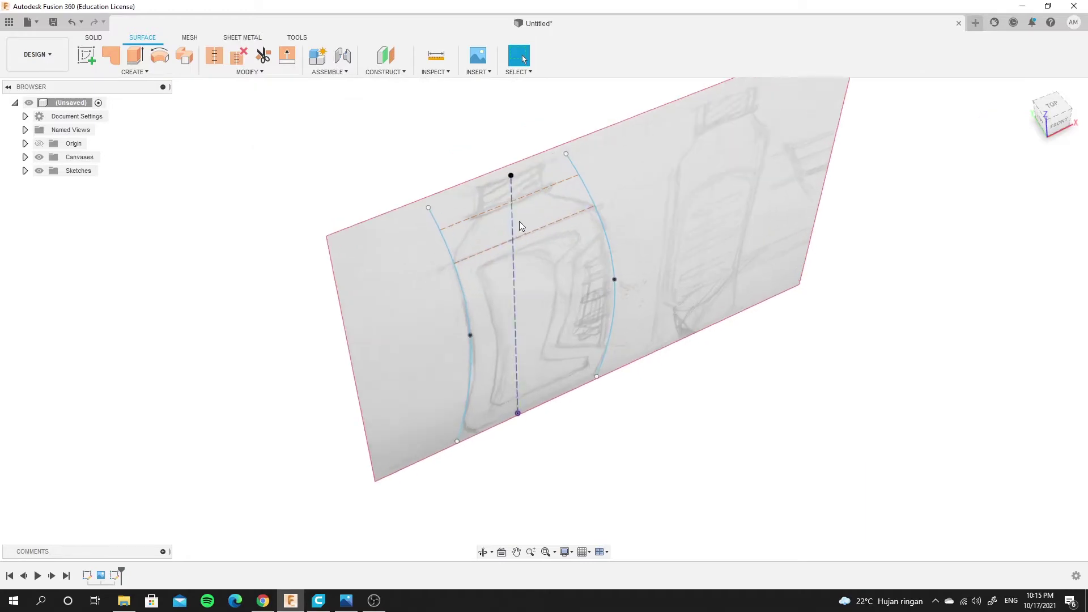
right_click(513, 253)
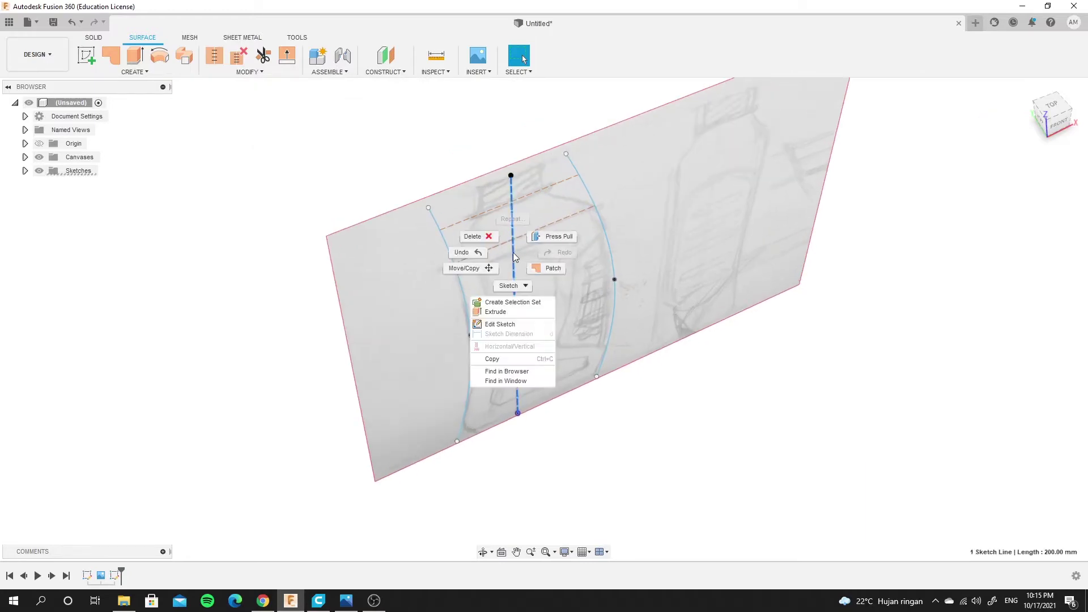
click(501, 325)
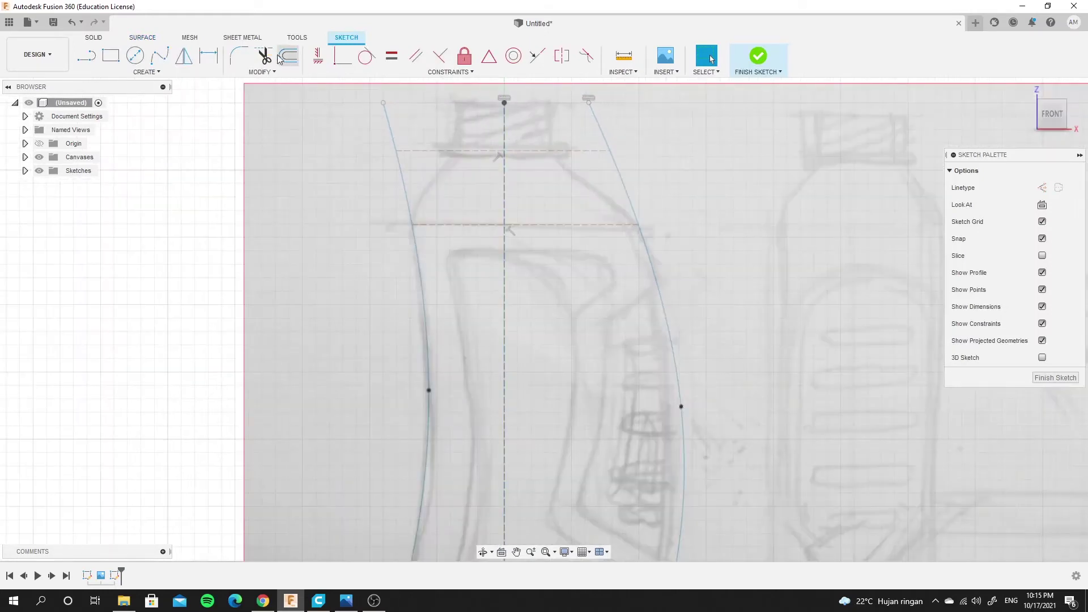
click(264, 56)
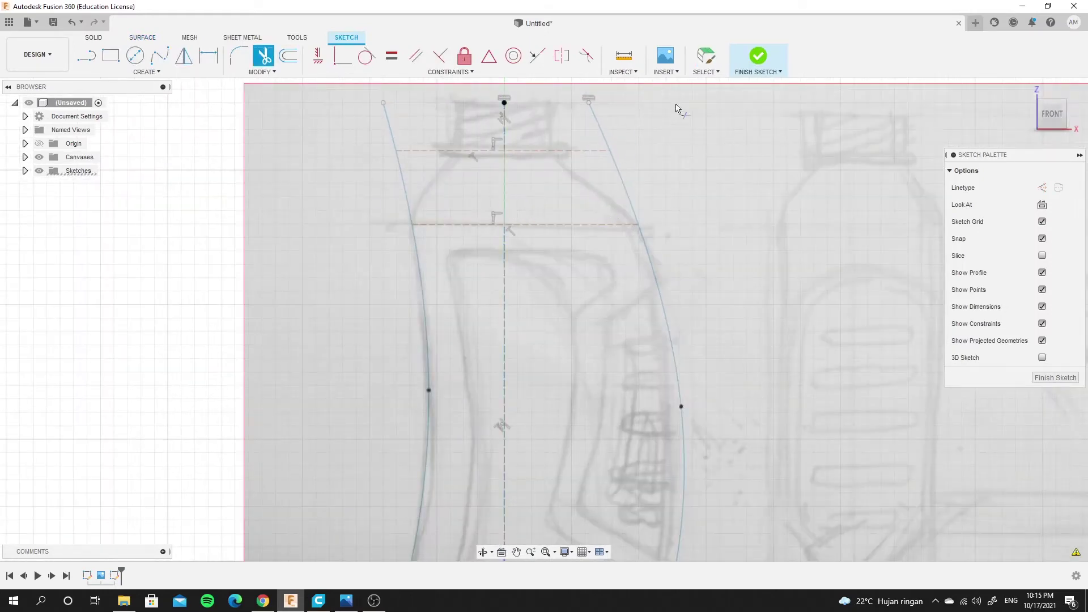
Finish editing the bottle profile sketch
click(758, 58)
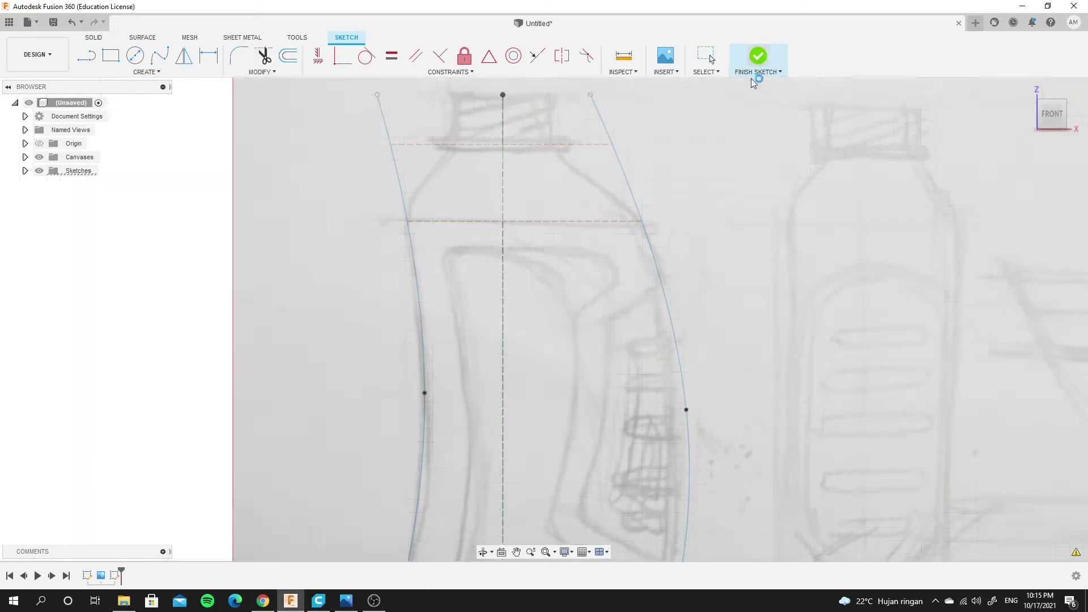
scroll(543, 250, up, 2)
scroll(571, 210, up, 3)
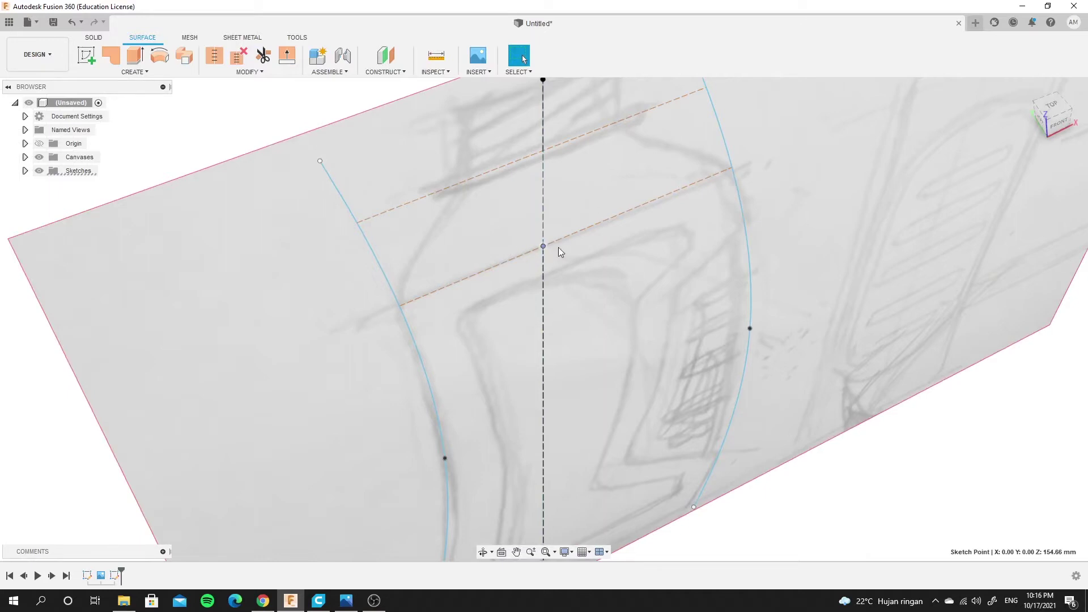
scroll(542, 245, down, 5)
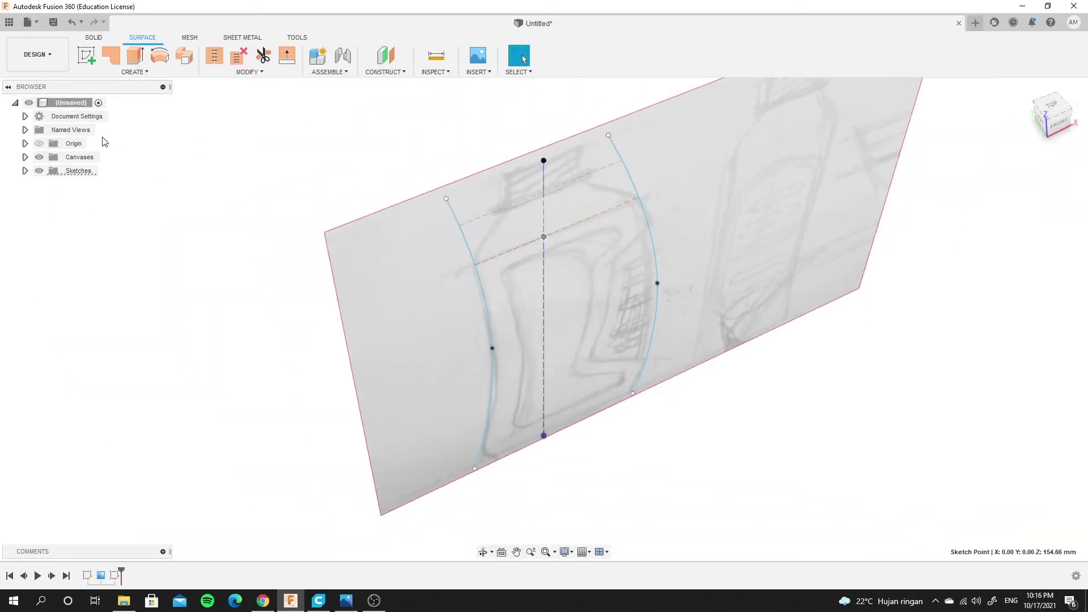
Hide Sketch1 from the Browser's Sketches folder, leaving the profile sketch visible
click(25, 172)
click(49, 184)
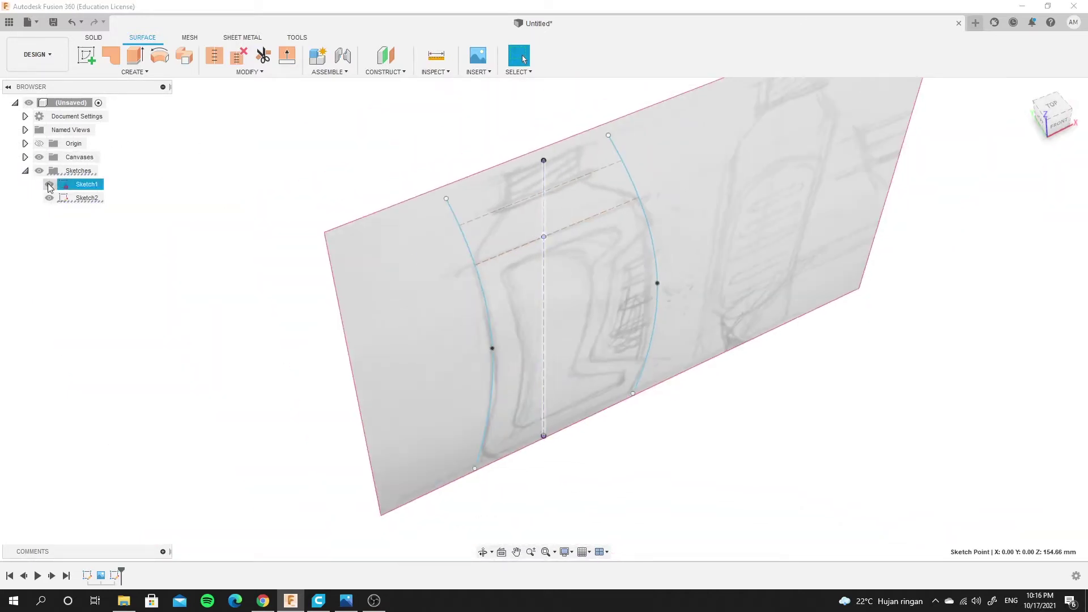
scroll(307, 189, down, 1)
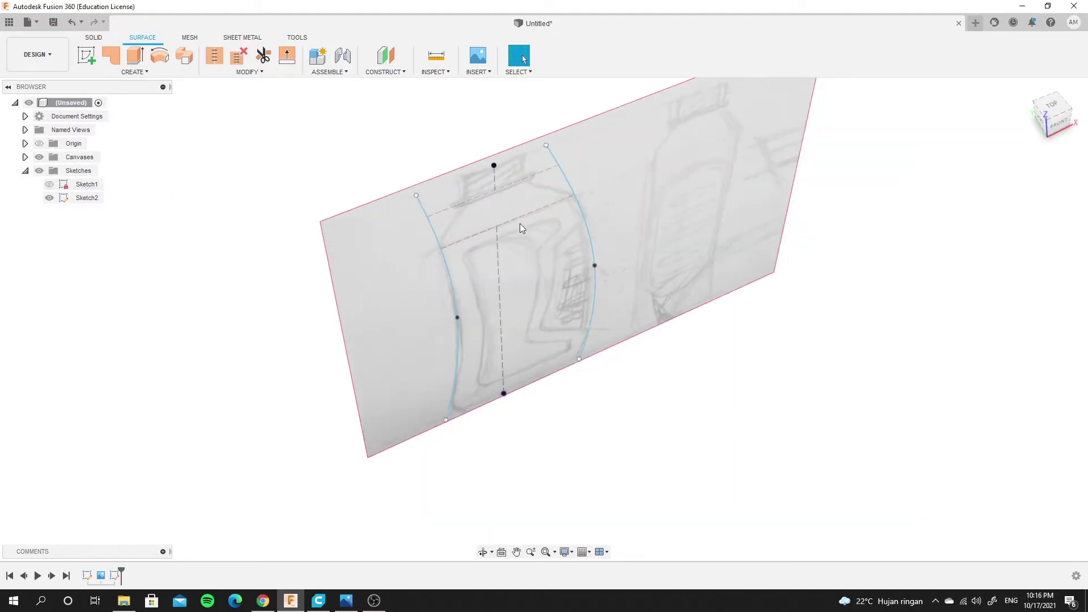
scroll(510, 221, up, 5)
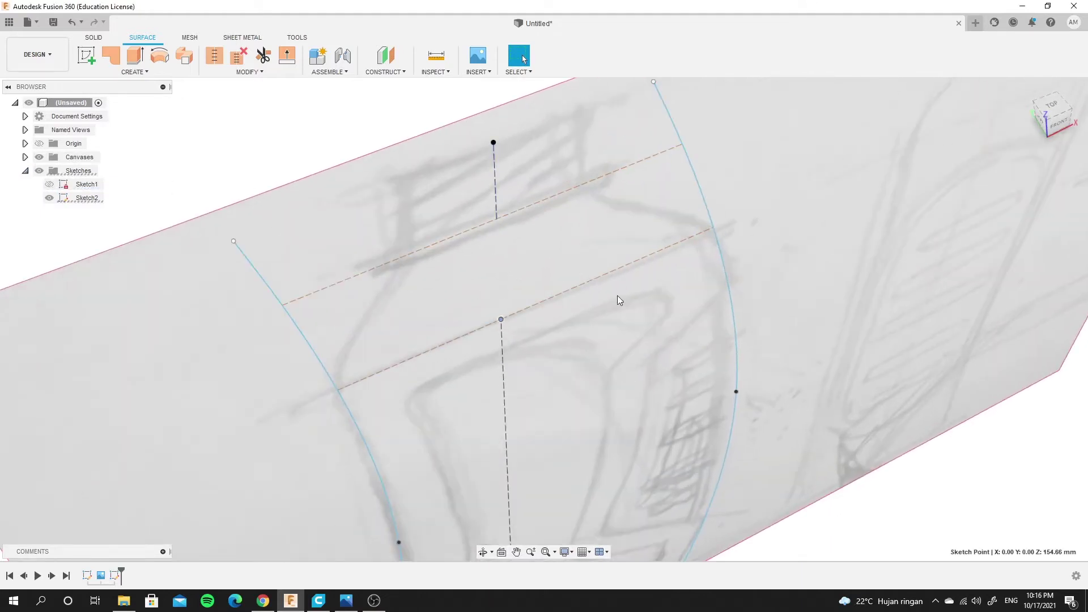
scroll(586, 312, down, 3)
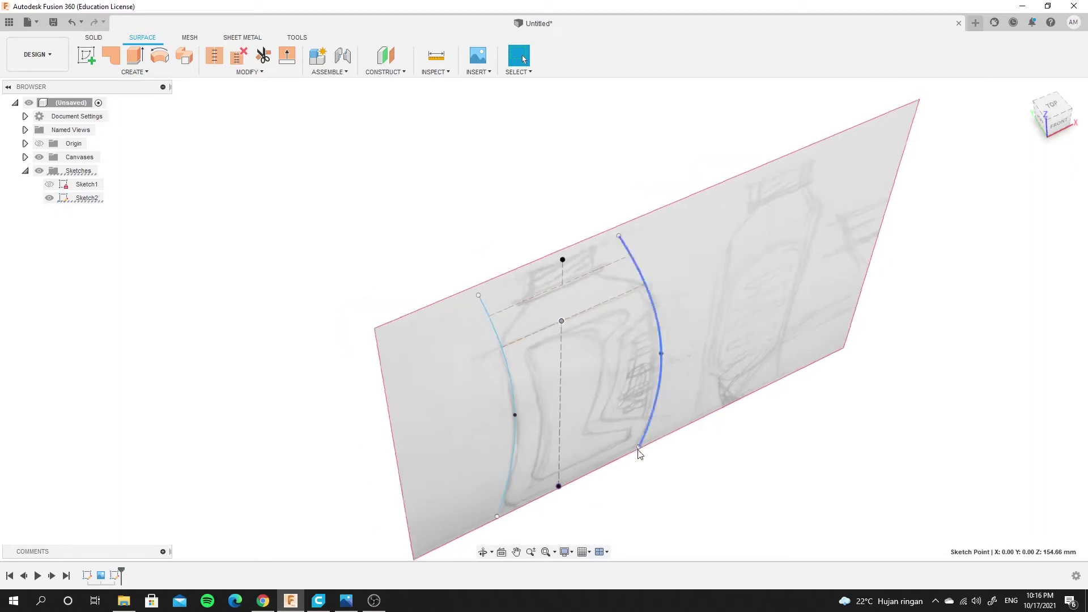
scroll(608, 472, up, 2)
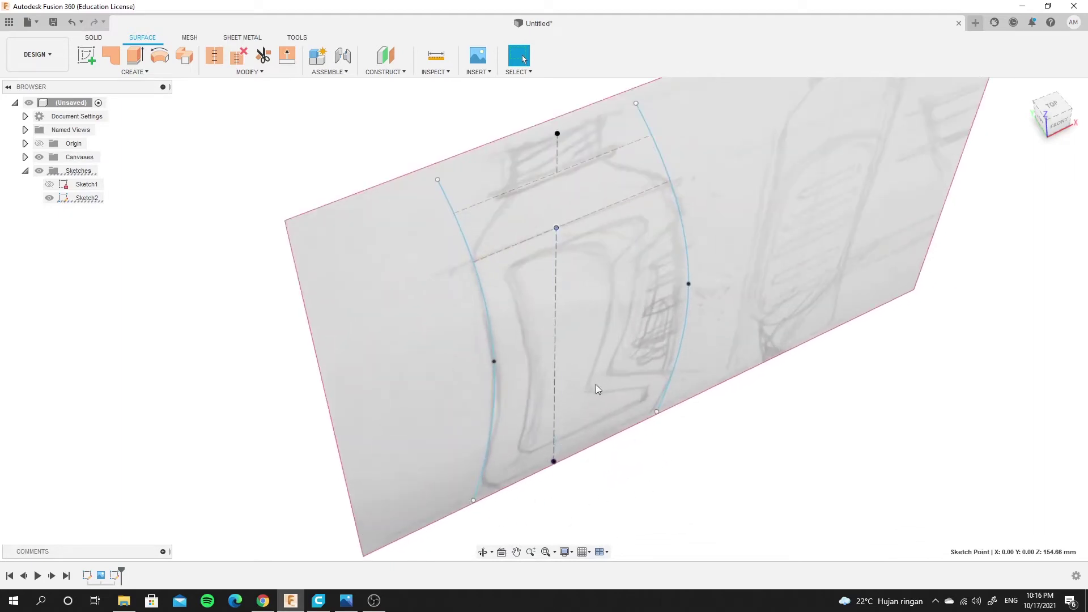
scroll(596, 388, down, 3)
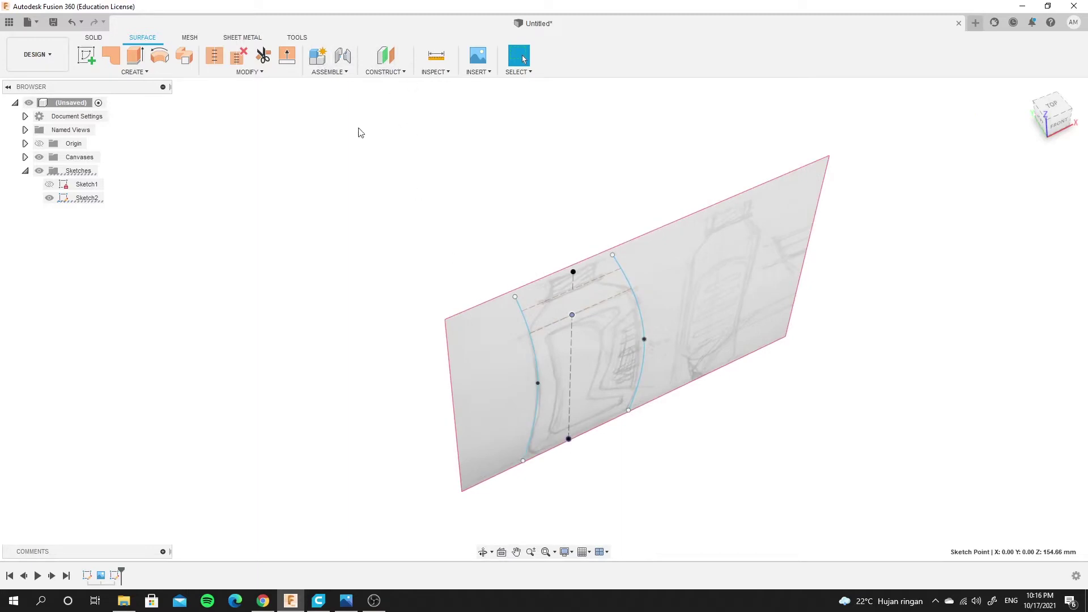
Create an empty Sketch3 on the front plane and finish it
click(86, 55)
click(545, 385)
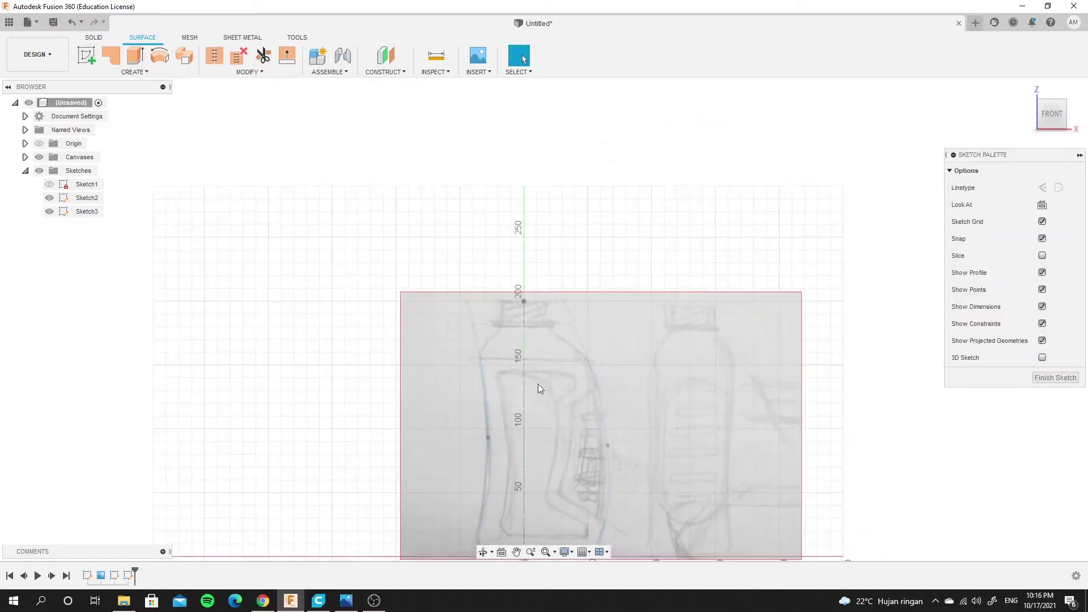
shift+middle_drag(486, 364, 652, 227)
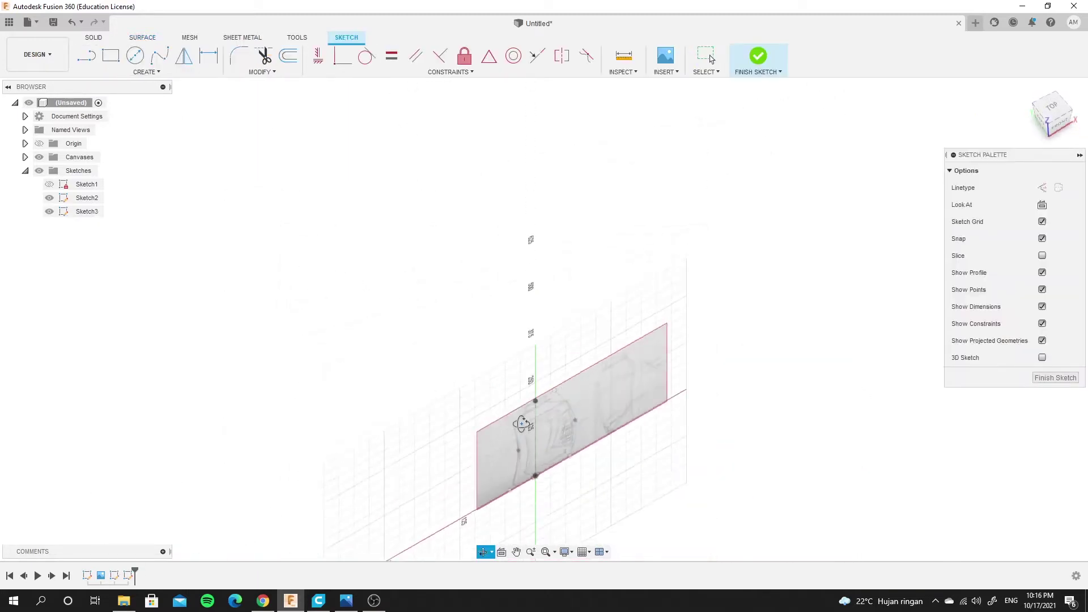
click(756, 62)
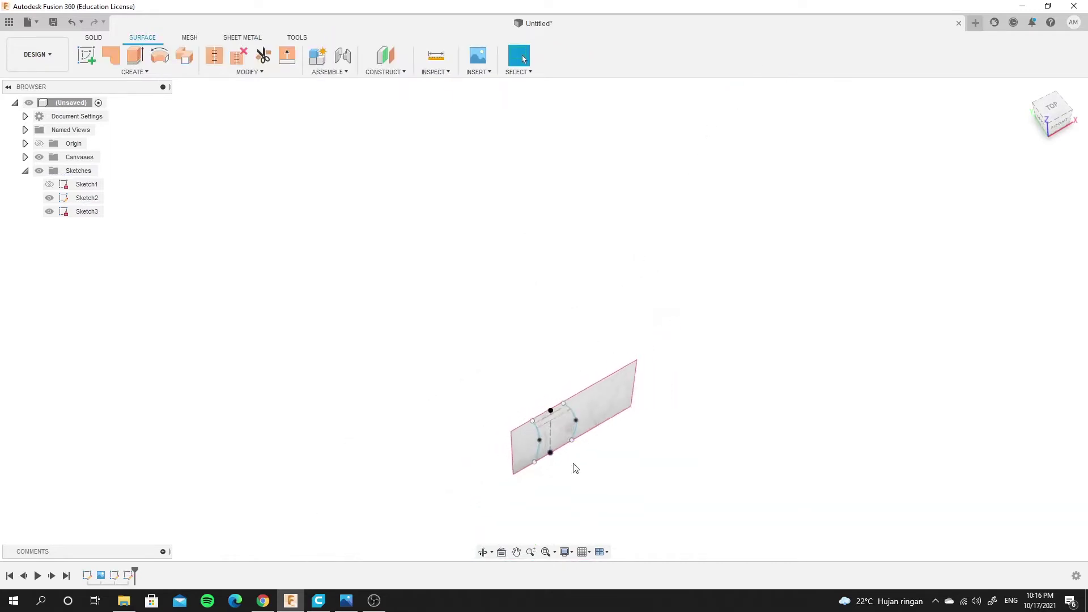
scroll(569, 470, up, 3)
Start a new Sketch4 on the horizontal top plane
click(87, 55)
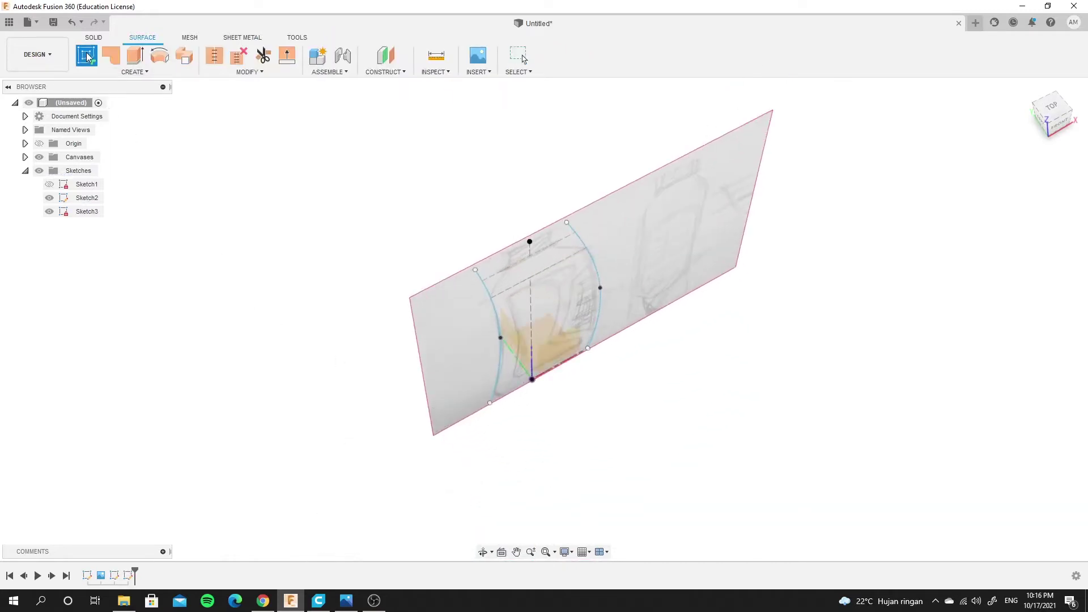
scroll(530, 371, up, 5)
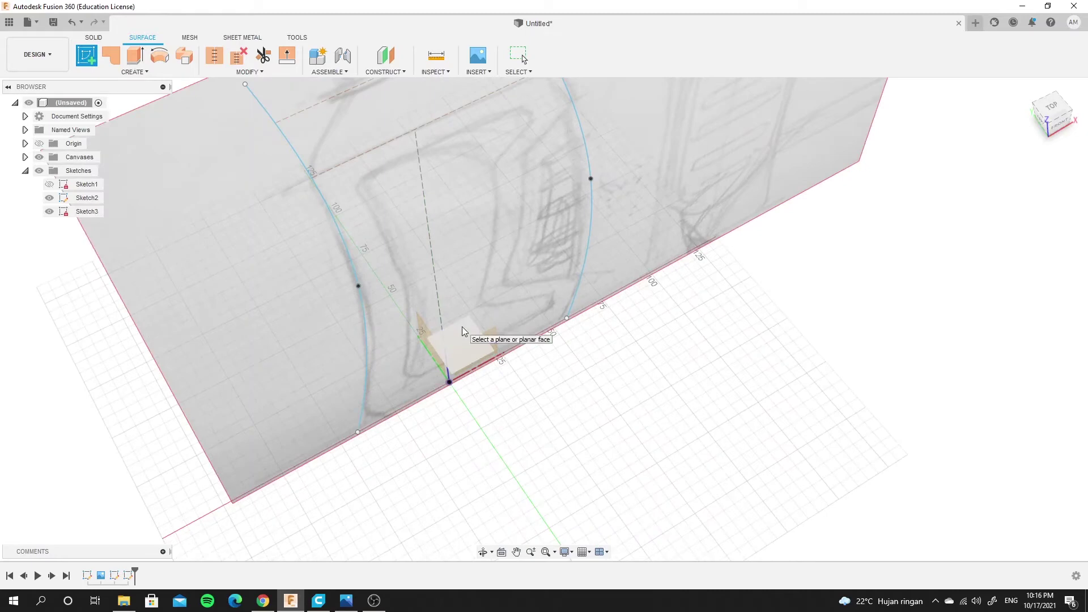
click(461, 326)
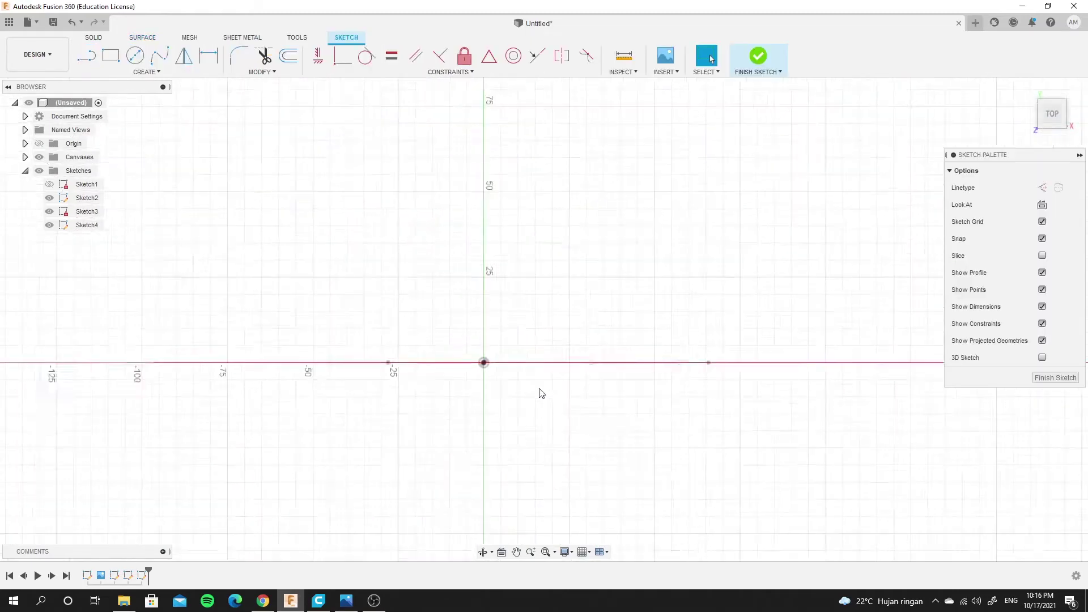
Draw a two-point rectangle across the vertical axis and dimension its left edge 40 mm
click(112, 56)
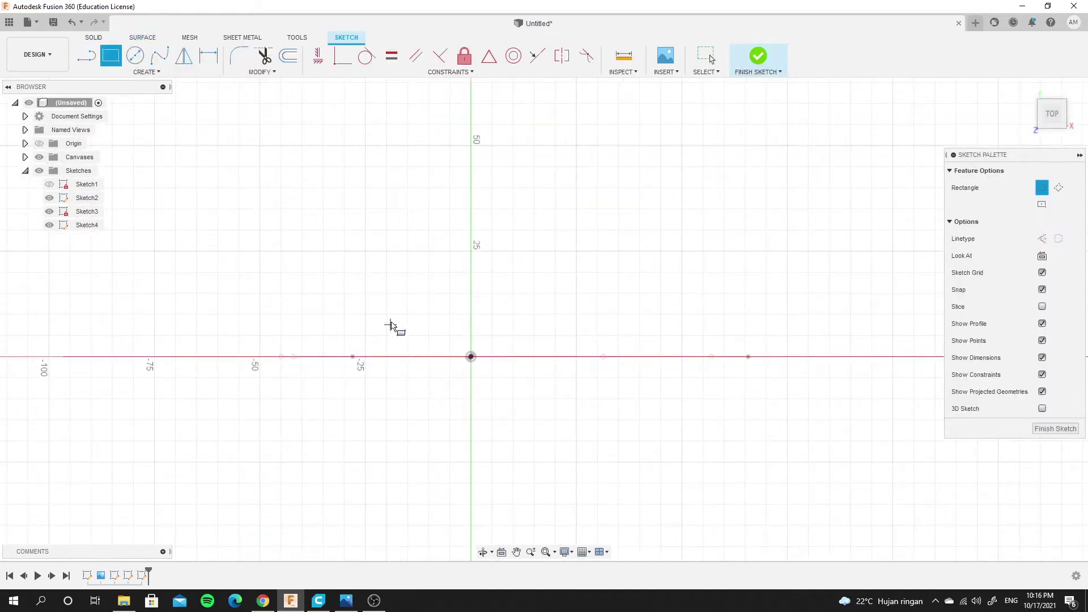
click(392, 318)
click(652, 413)
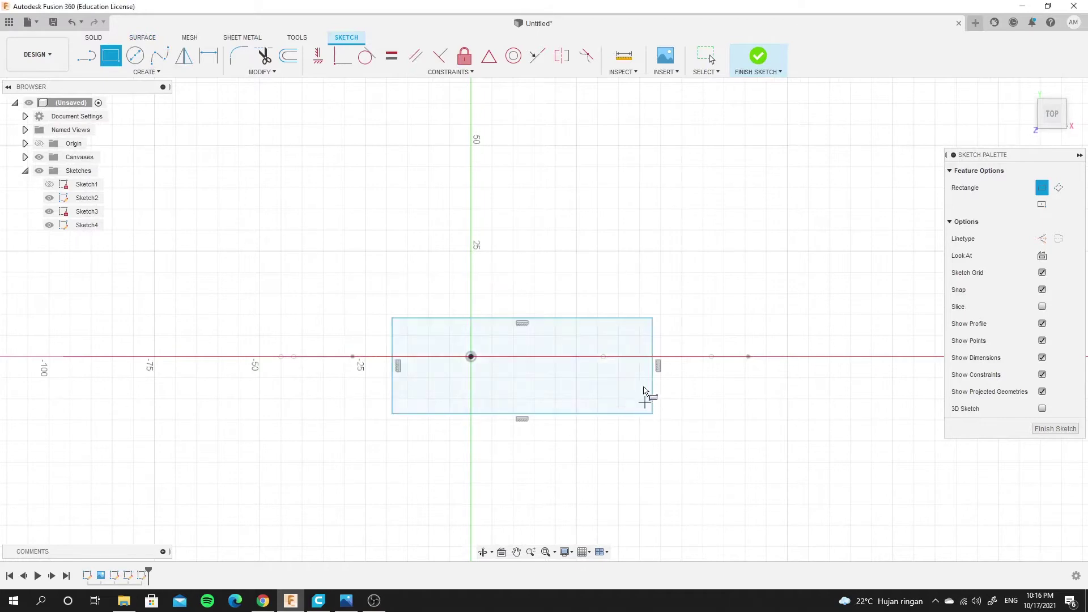
key(d)
click(393, 343)
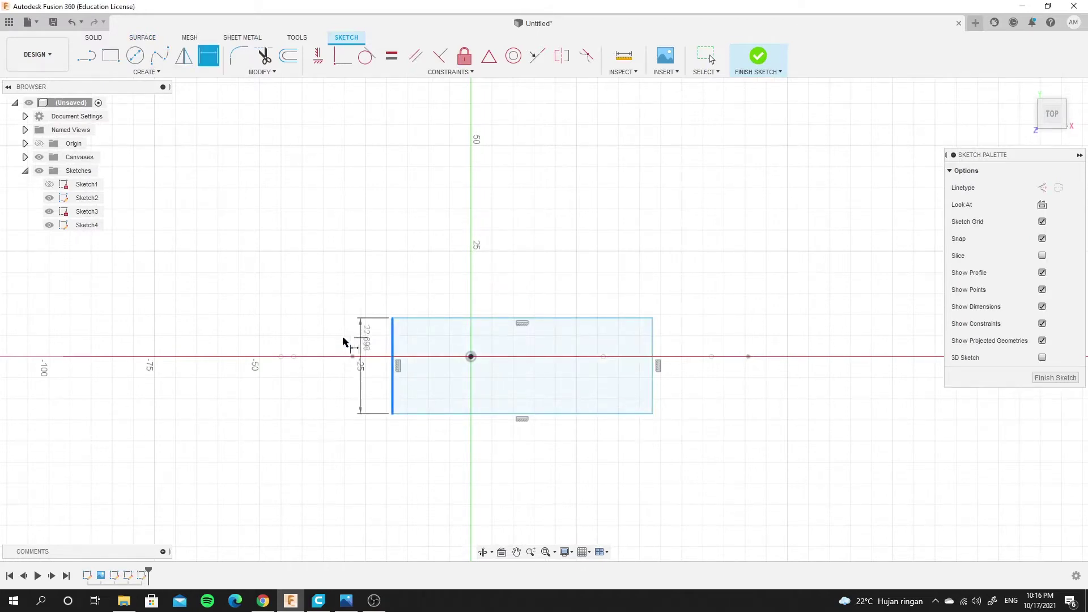
click(290, 343)
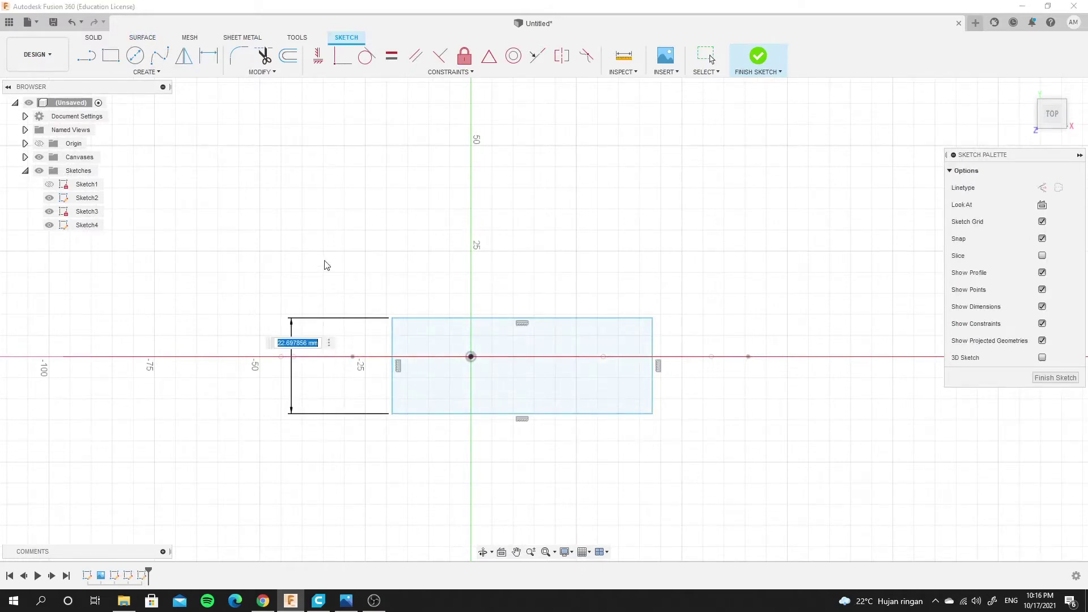
text(40)
key(Return)
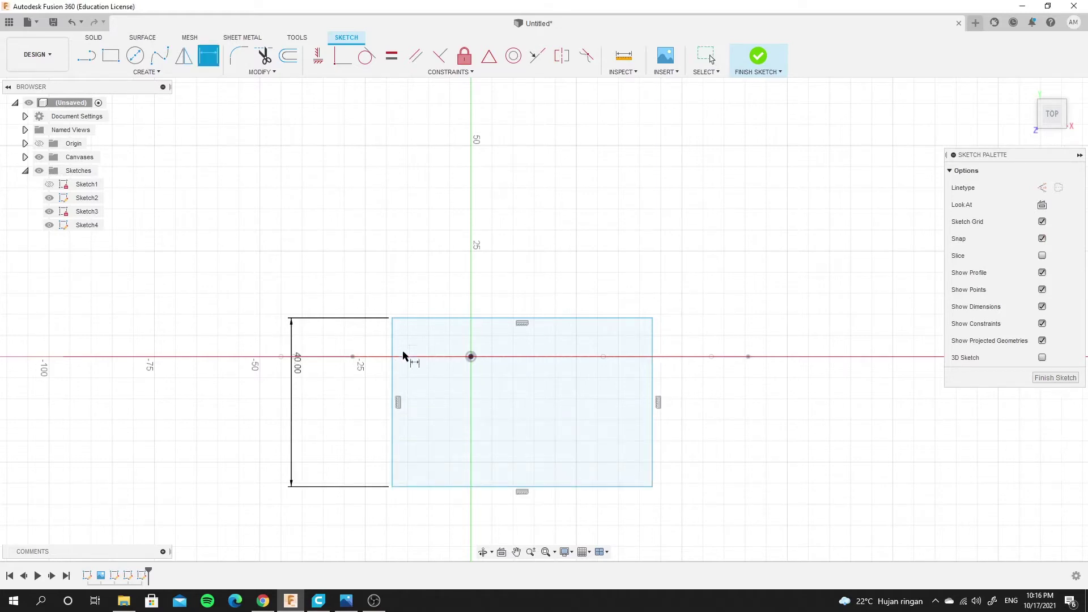
Dimension the rectangle's top edge 20 mm from the origin
click(458, 318)
click(471, 357)
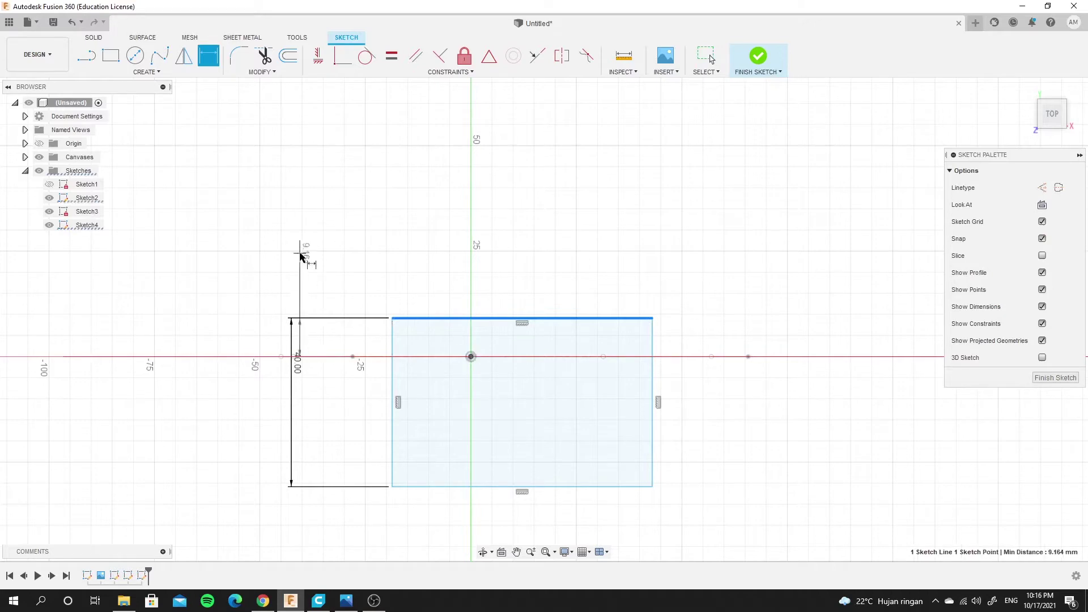
click(302, 251)
text(20)
key(Return)
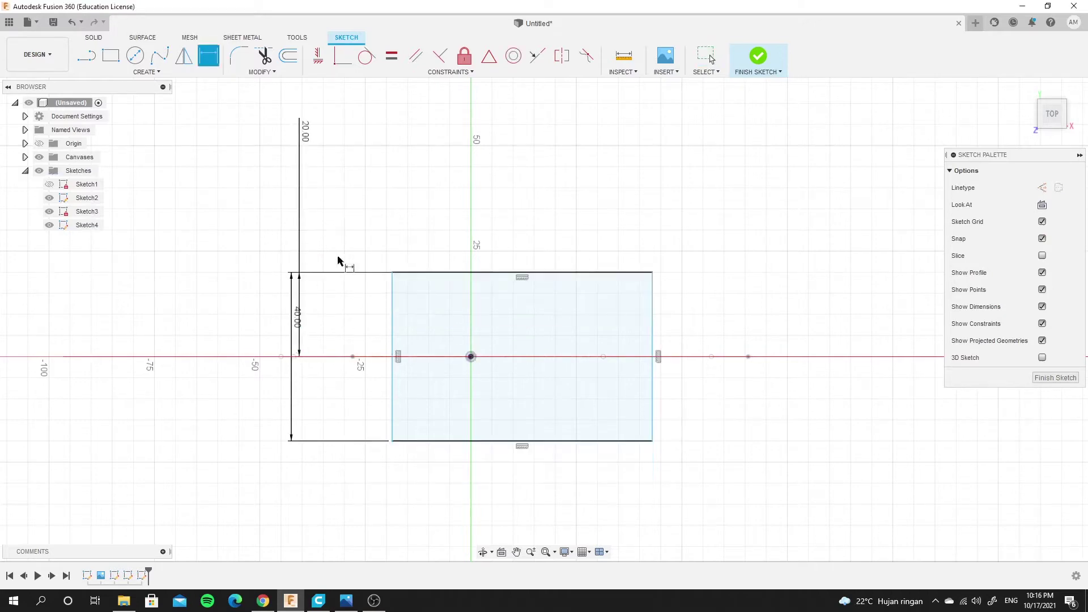
scroll(522, 347, down, 3)
mouse_move(522, 347)
shift+middle_down()
mouse_move(483, 281)
mouse_move(518, 205)
shift+middle_up()
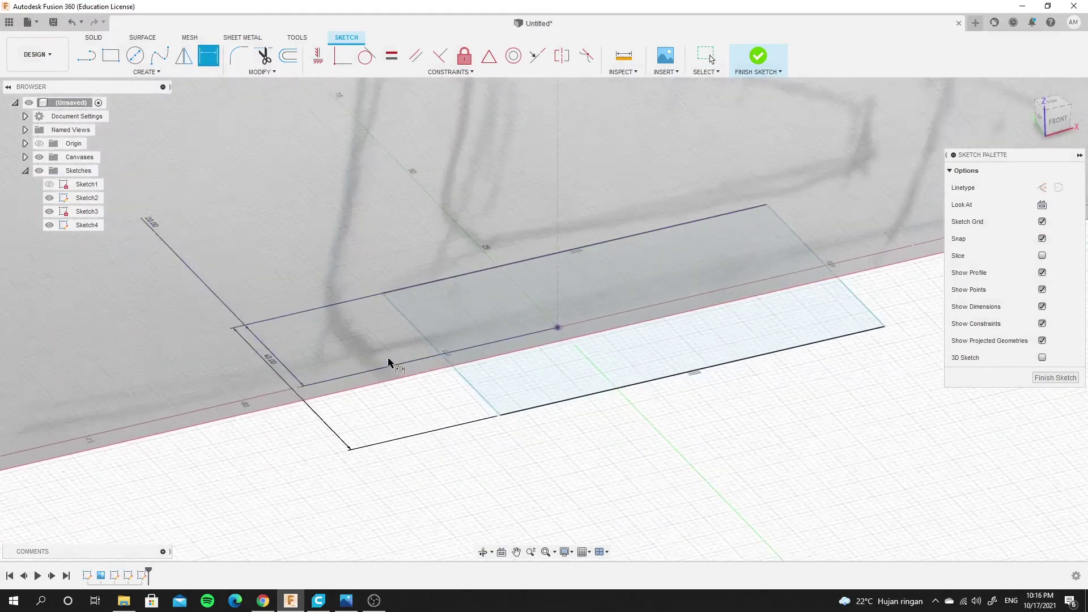
scroll(466, 298, down, 3)
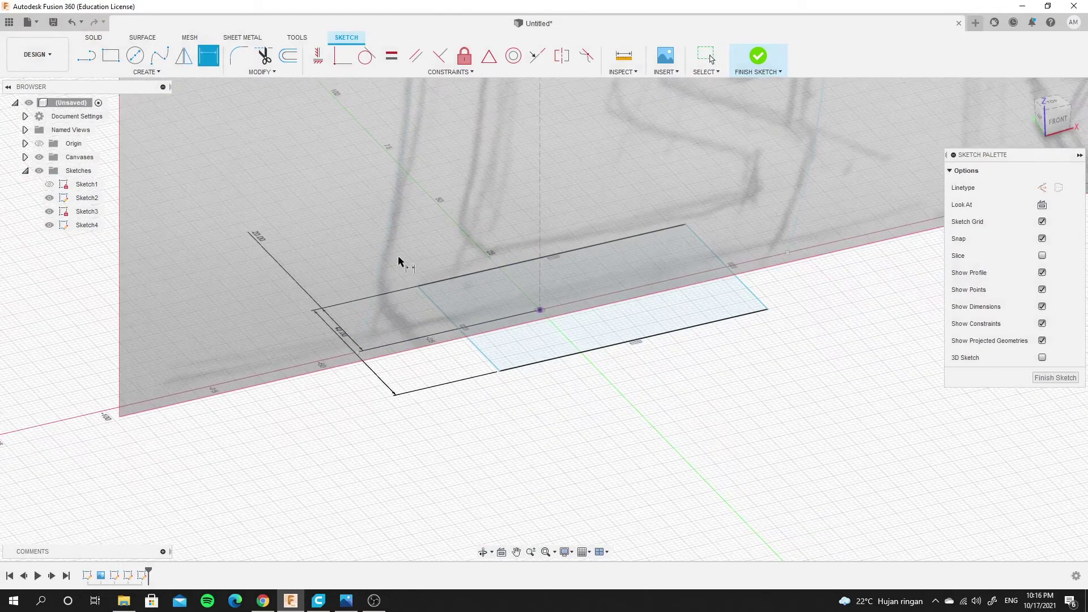
click(338, 60)
scroll(451, 364, up, 3)
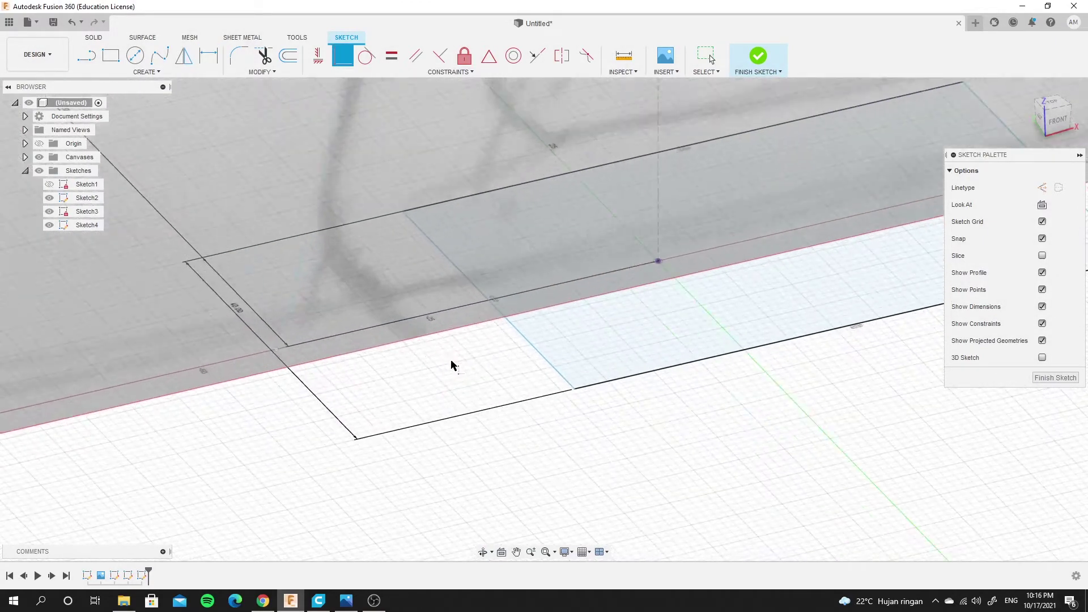
click(522, 338)
scroll(329, 367, up, 2)
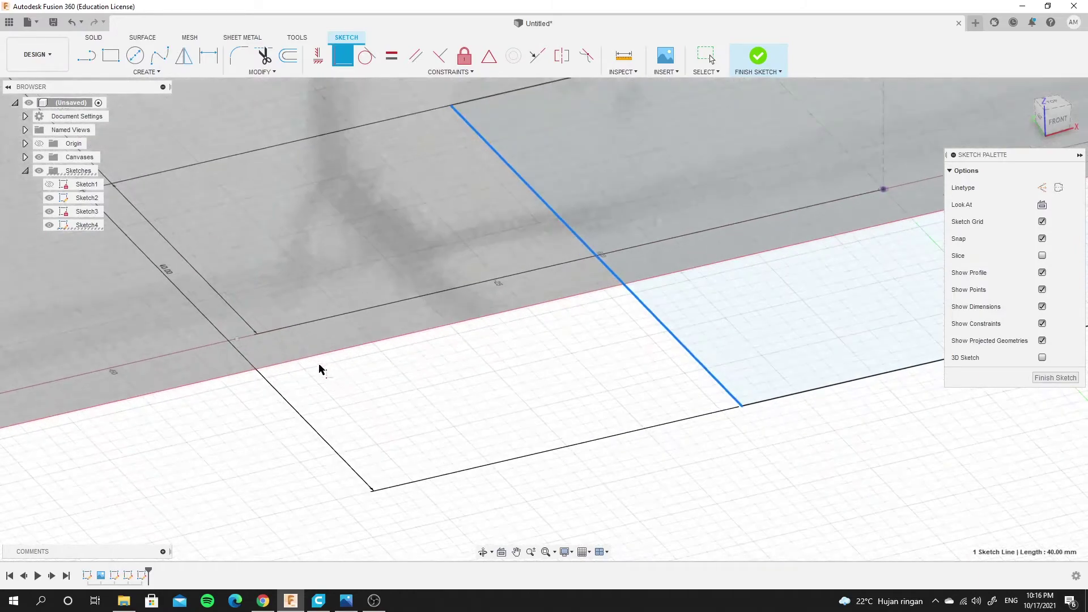
click(238, 346)
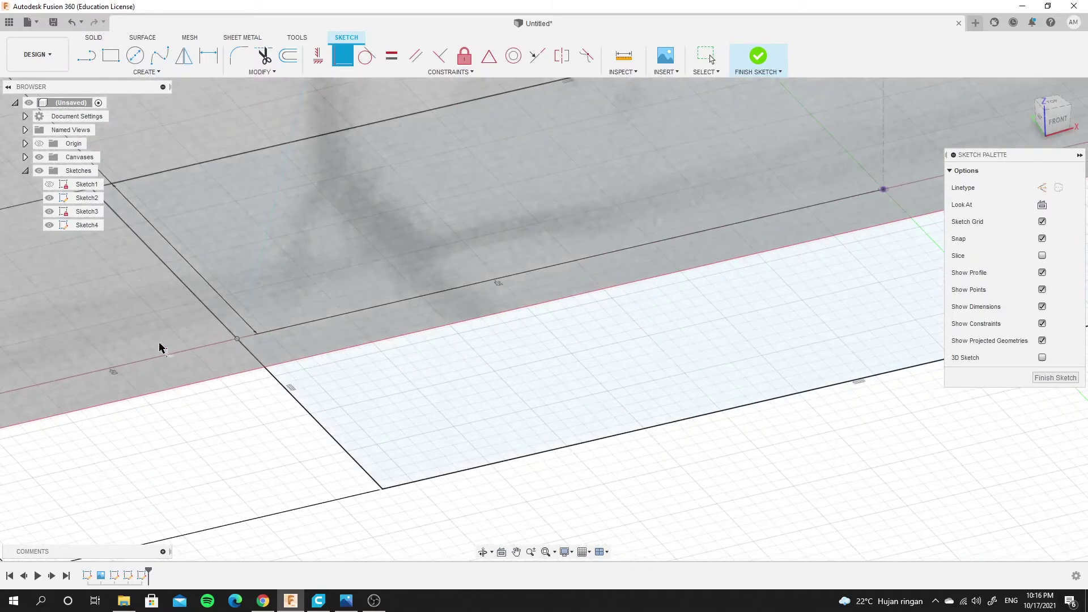
scroll(419, 292, down, 5)
scroll(420, 291, up, 3)
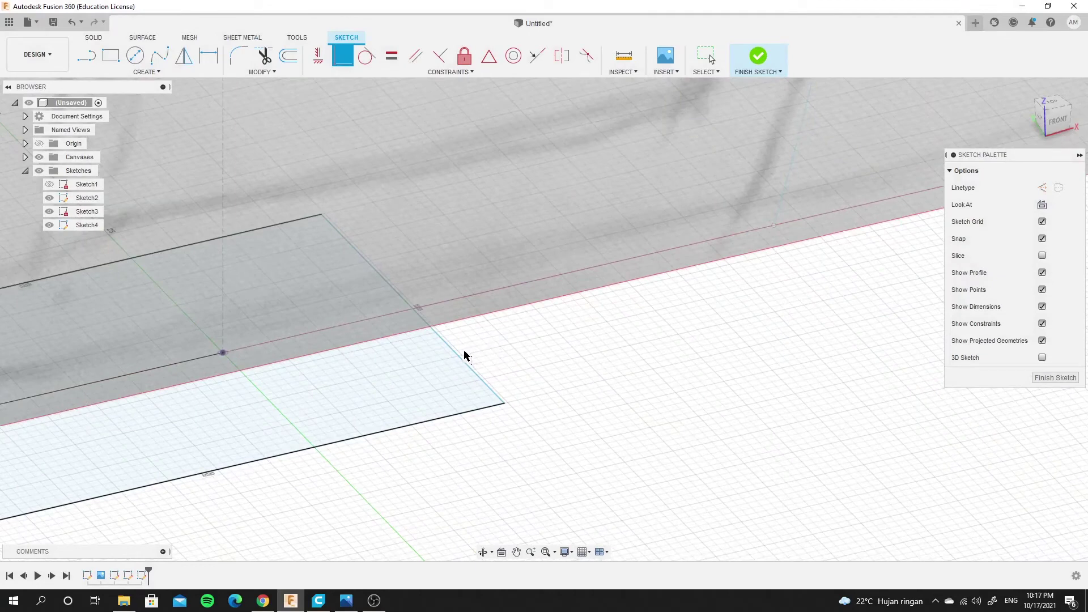
scroll(464, 356, down, 2)
scroll(493, 337, down, 1)
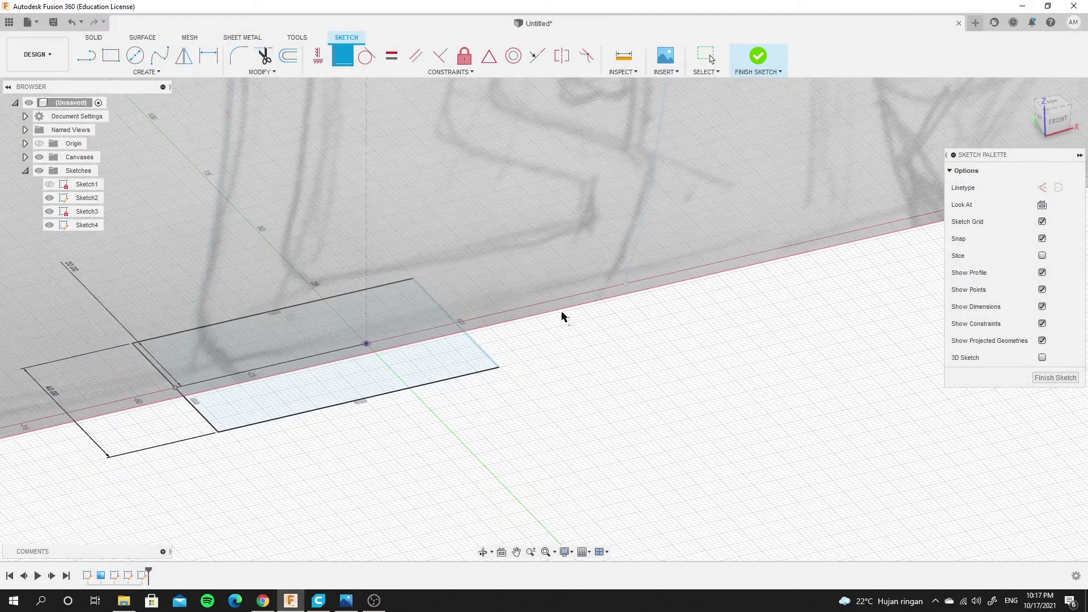
click(478, 347)
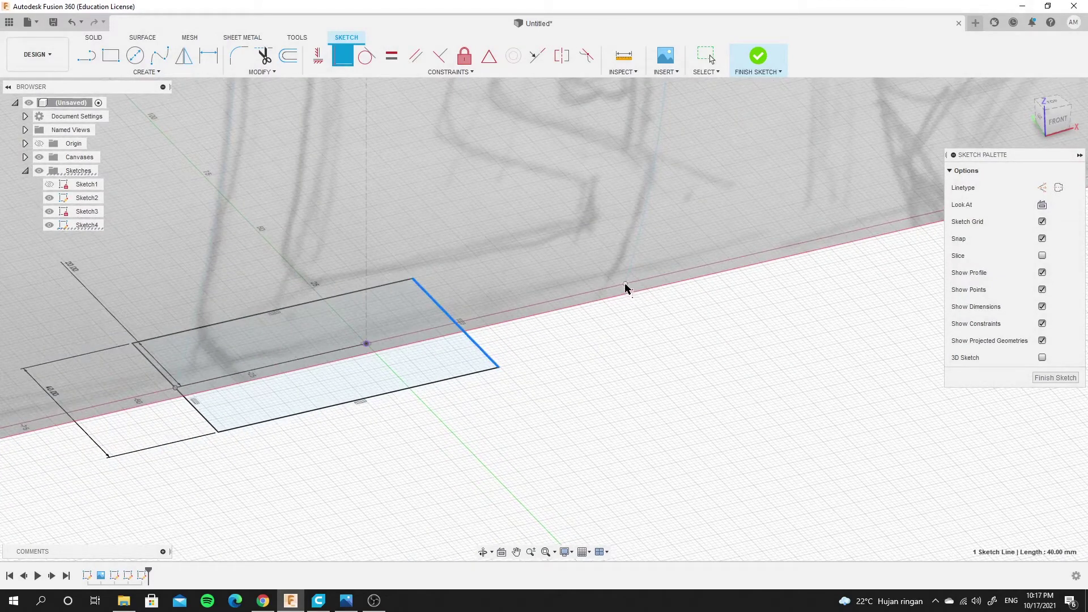
click(624, 317)
shift+middle_drag(355, 310, 837, 84)
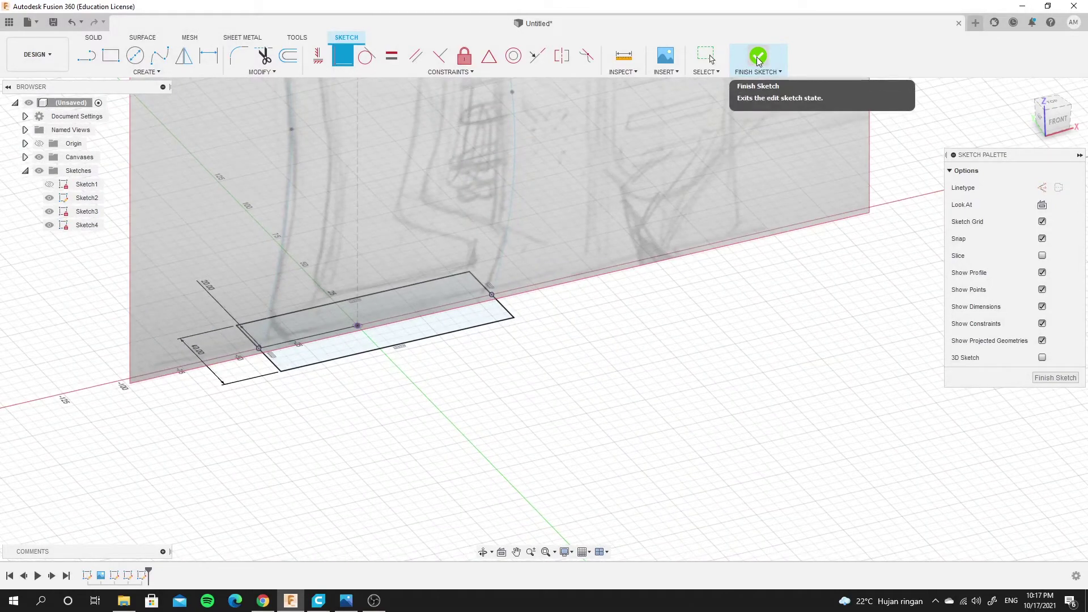
Round all four rectangle corners with 8 mm sketch fillets and finish Sketch4
scroll(238, 280, up, 2)
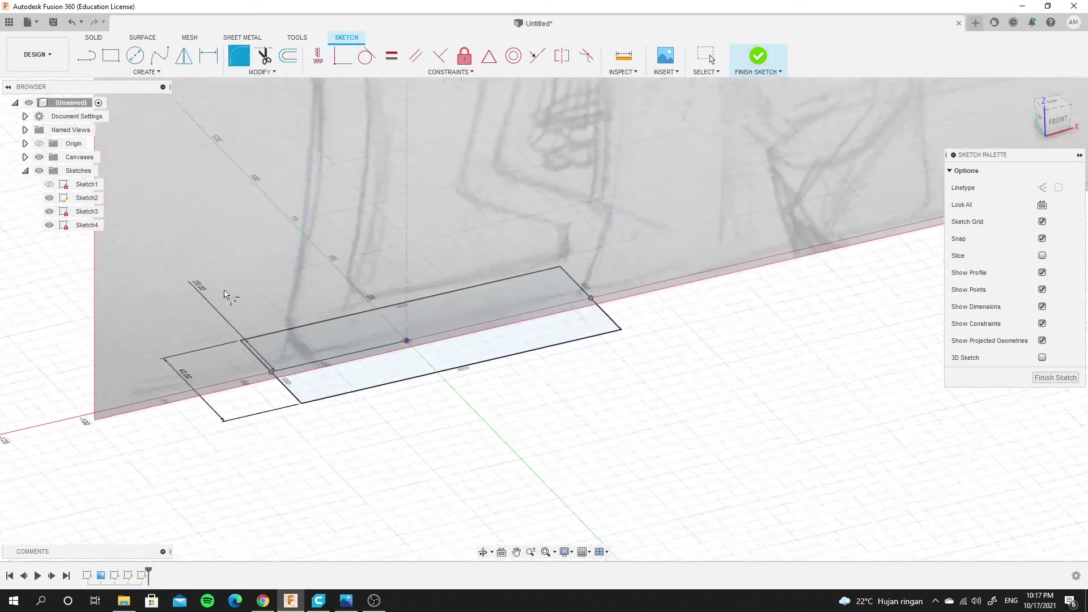
scroll(238, 280, up, 3)
click(253, 375)
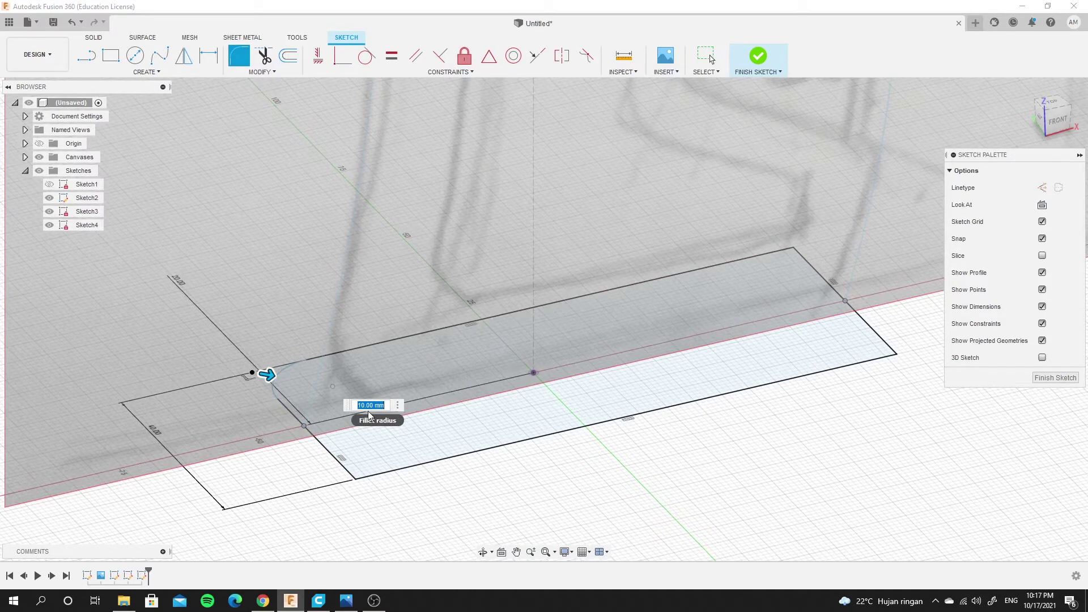
text(8)
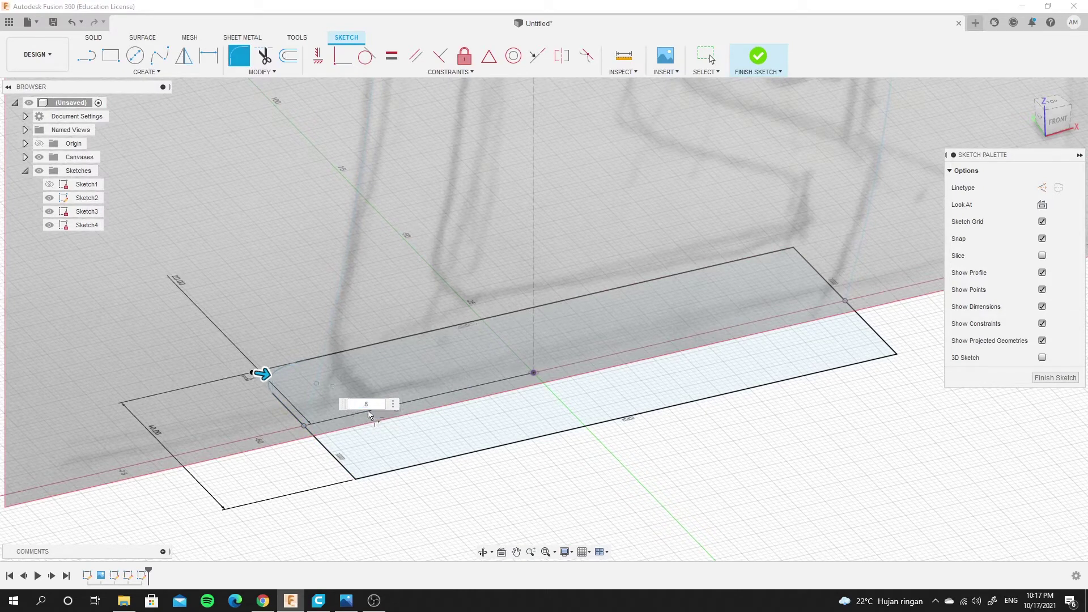
click(354, 478)
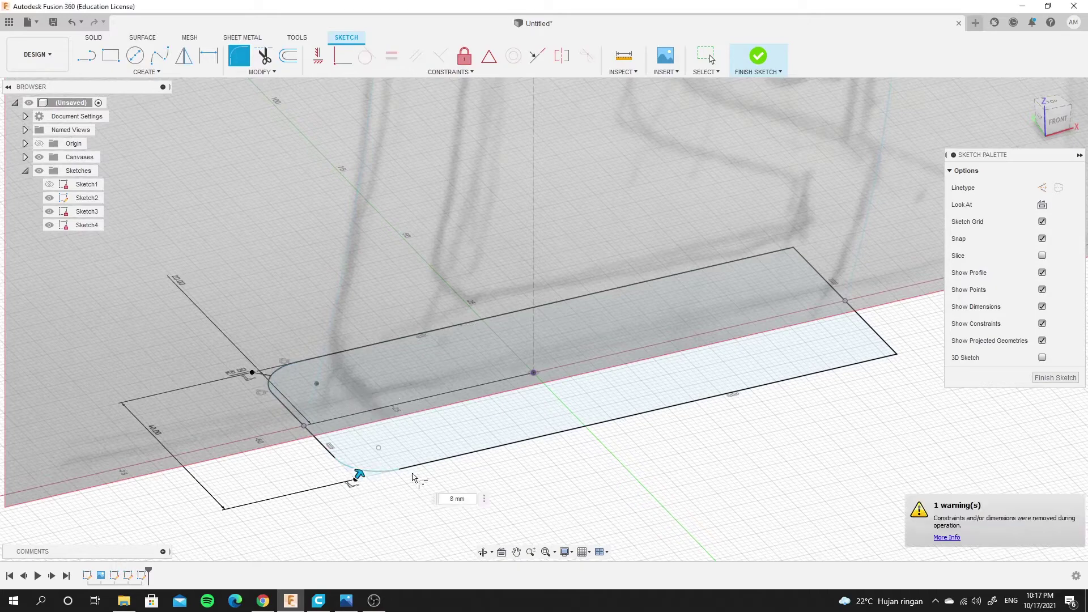
key(Return)
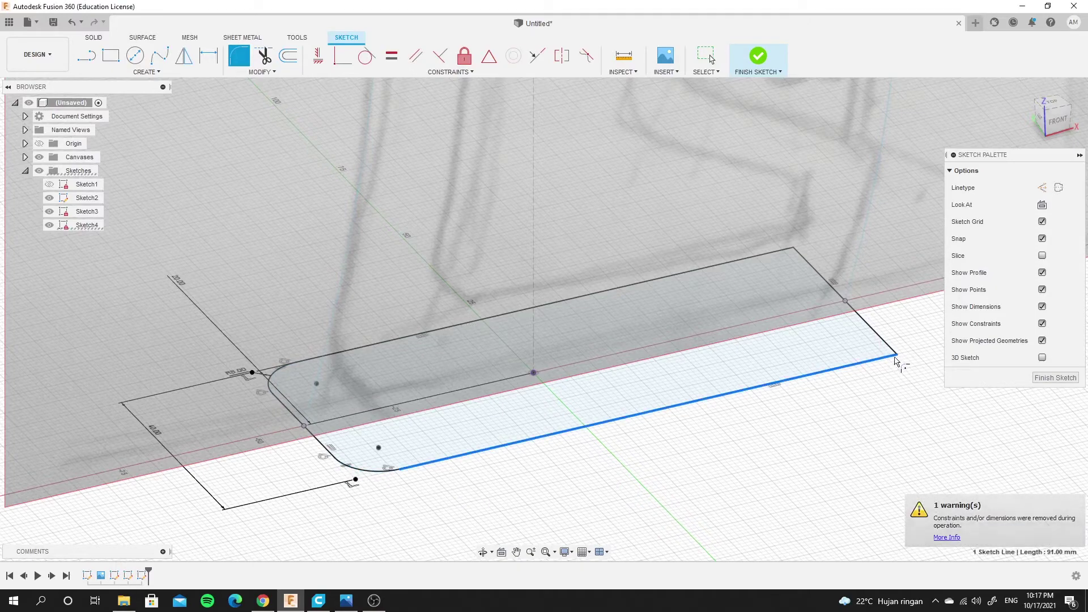
click(900, 356)
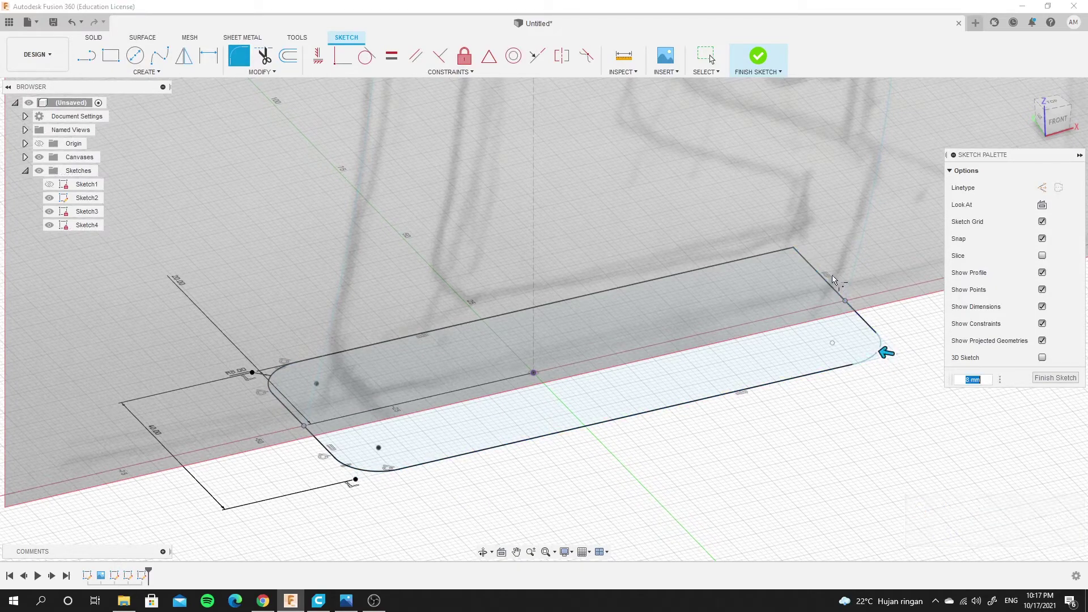
click(759, 255)
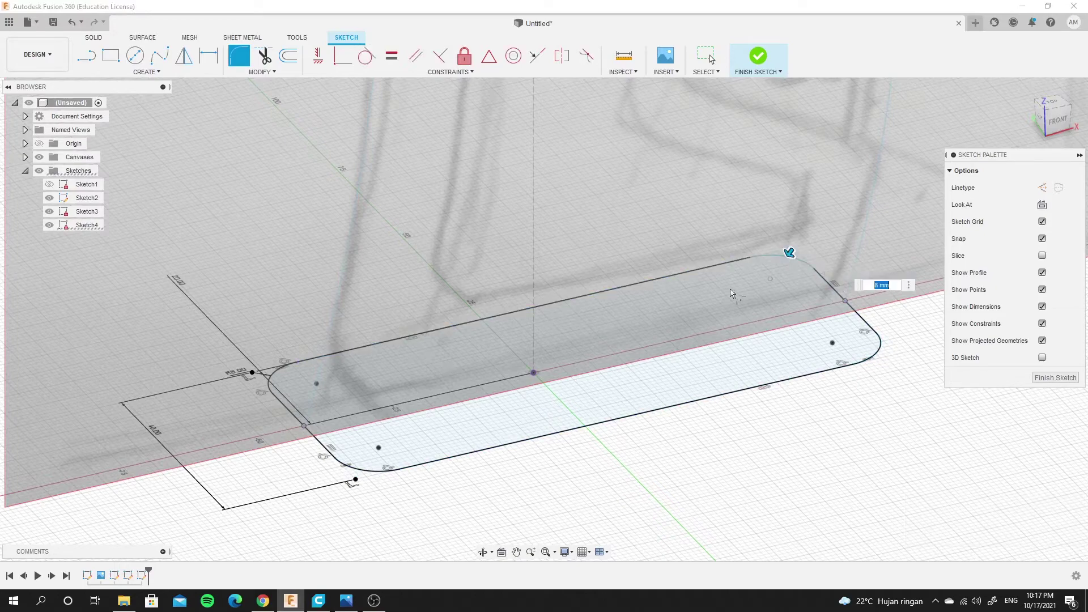
click(1054, 378)
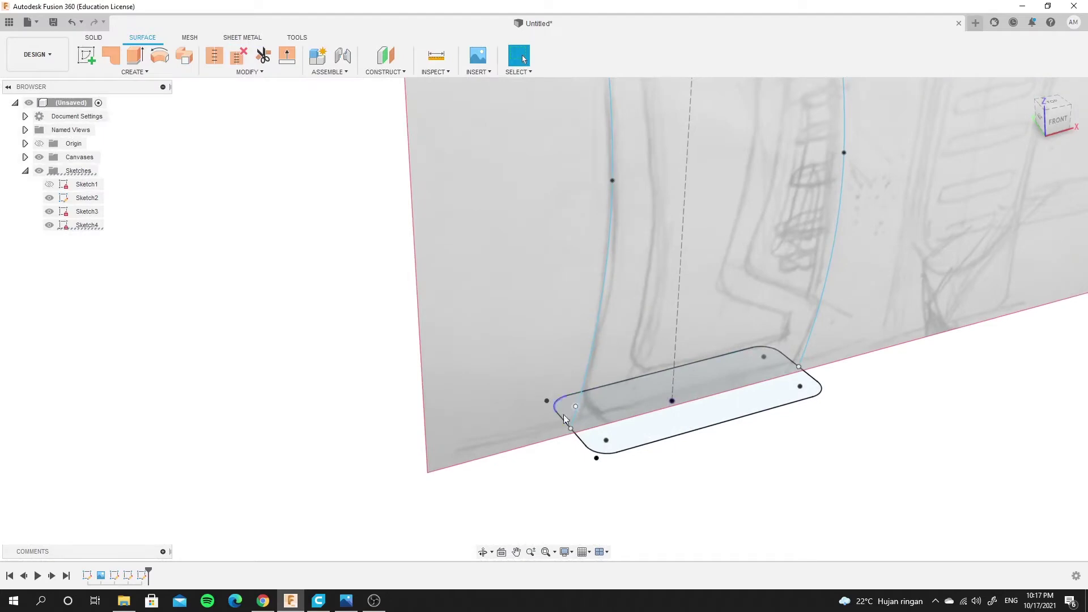
shift+middle_drag(758, 236, 755, 283)
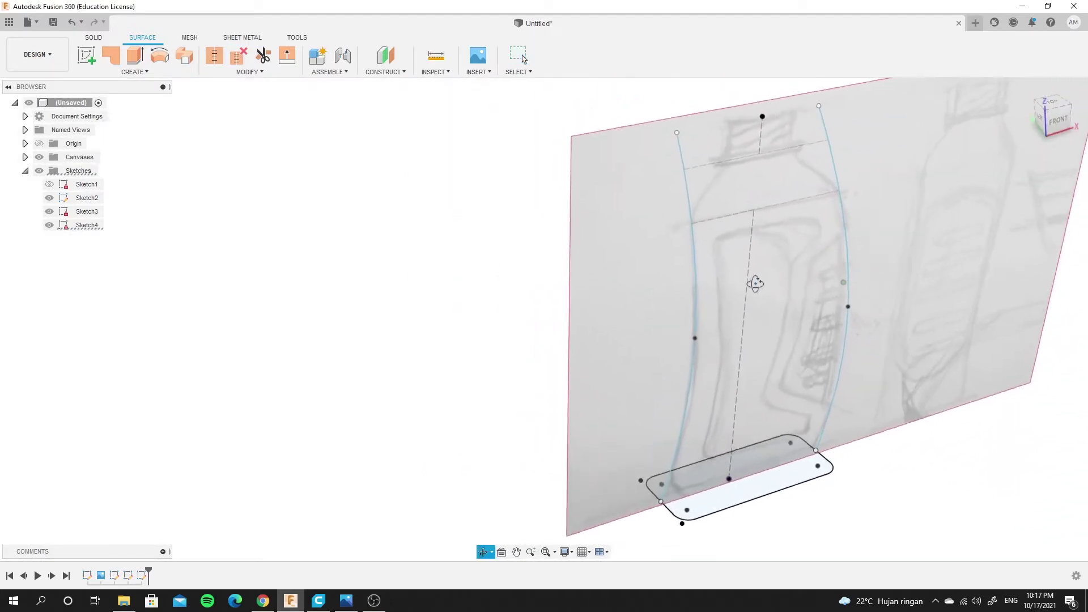
click(749, 205)
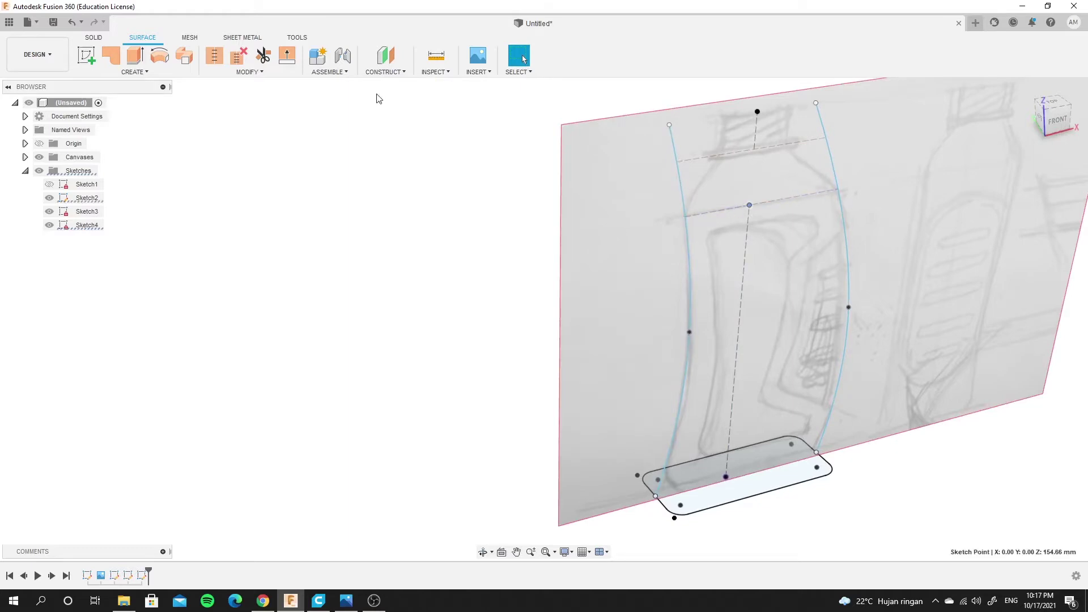
Add a plane along the bottle's centre line at distance 1.00, at its top end
click(384, 72)
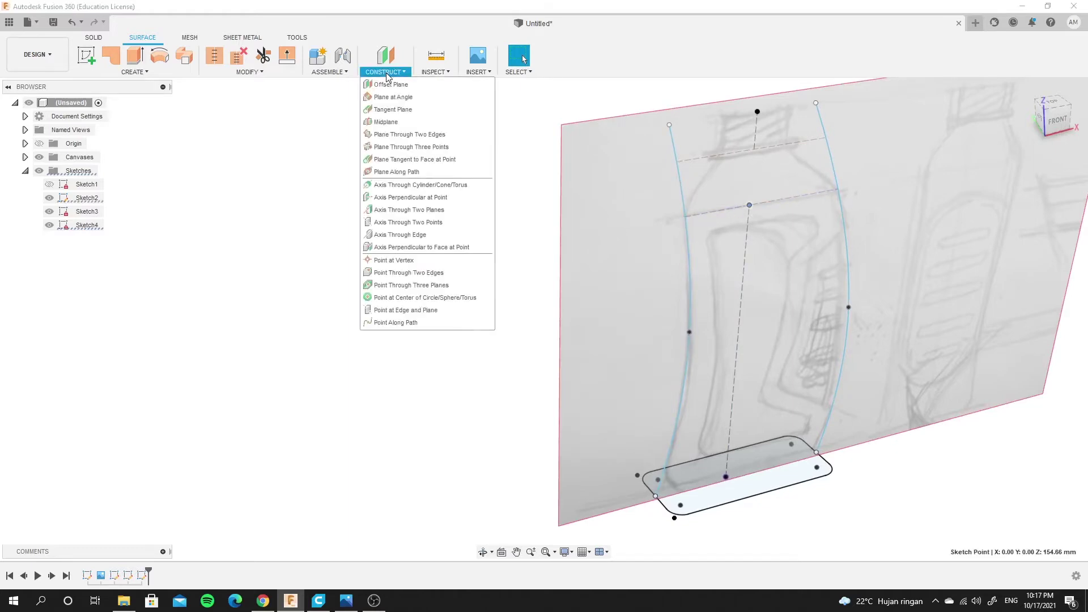
click(407, 177)
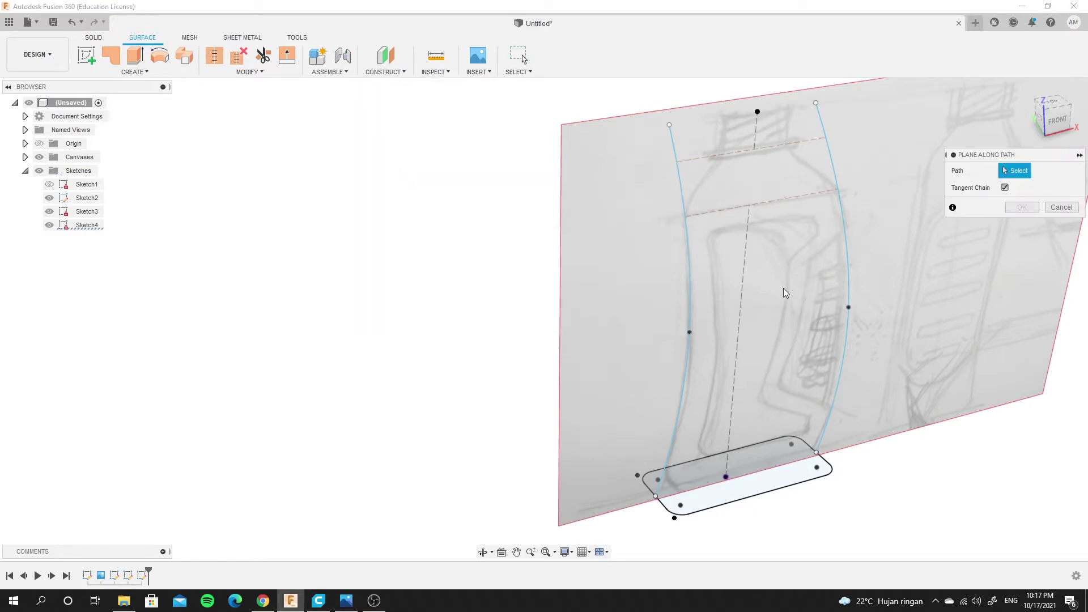
click(740, 281)
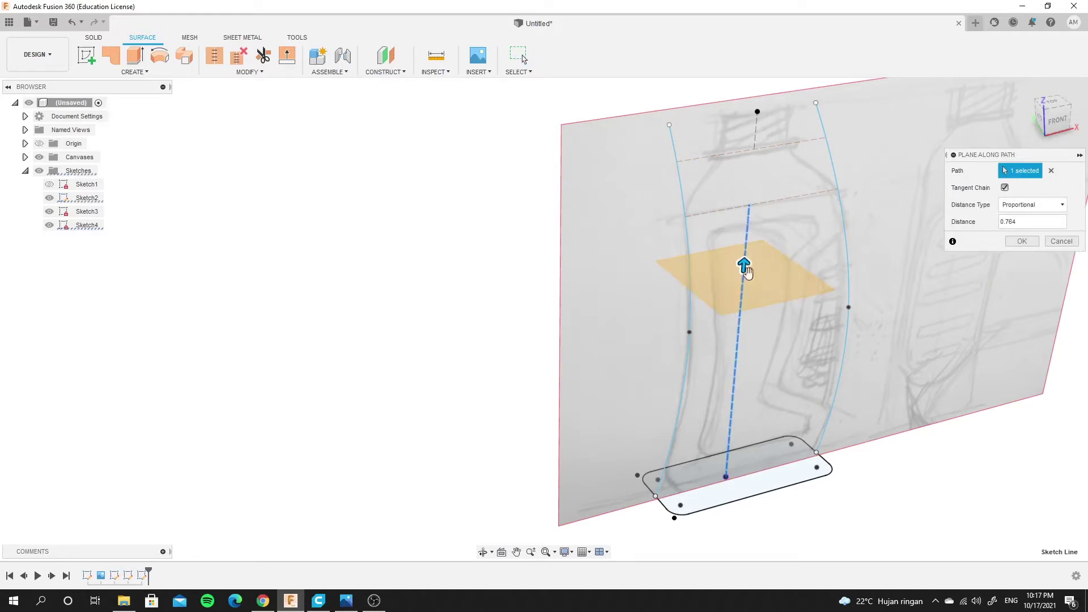
mouse_move(743, 258)
mouse_down()
mouse_move(757, 309)
mouse_move(730, 477)
mouse_move(747, 249)
mouse_move(738, 340)
mouse_up()
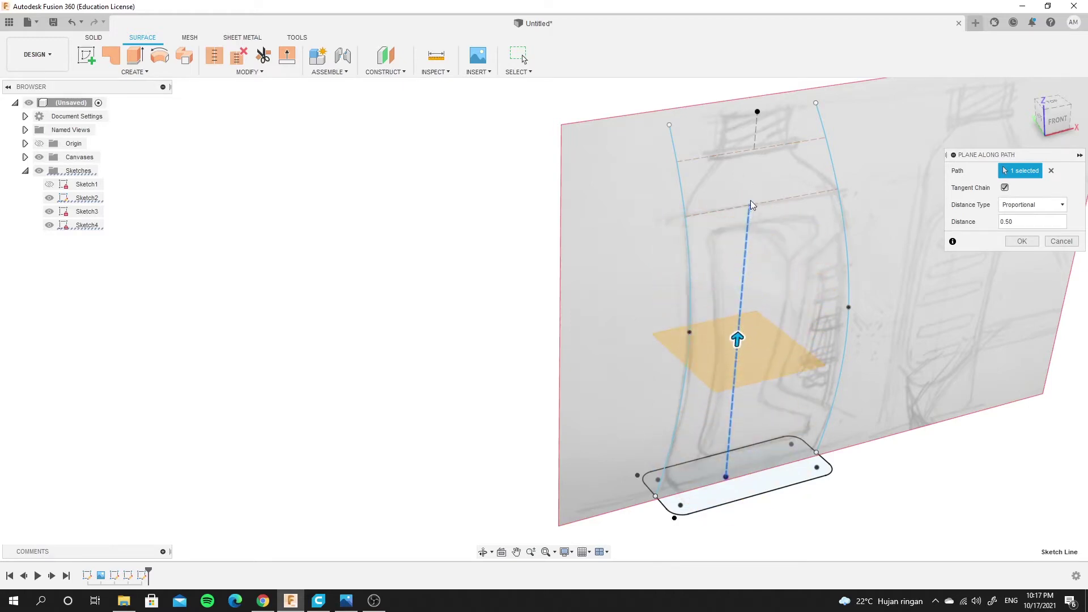
drag(735, 340, 753, 182)
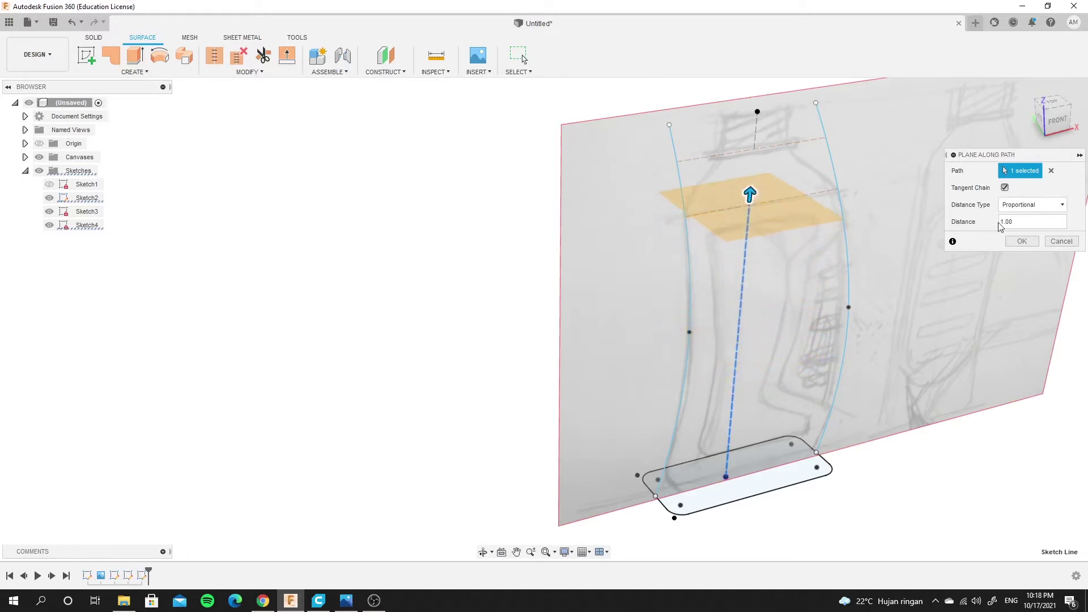
drag(1020, 222, 1001, 222)
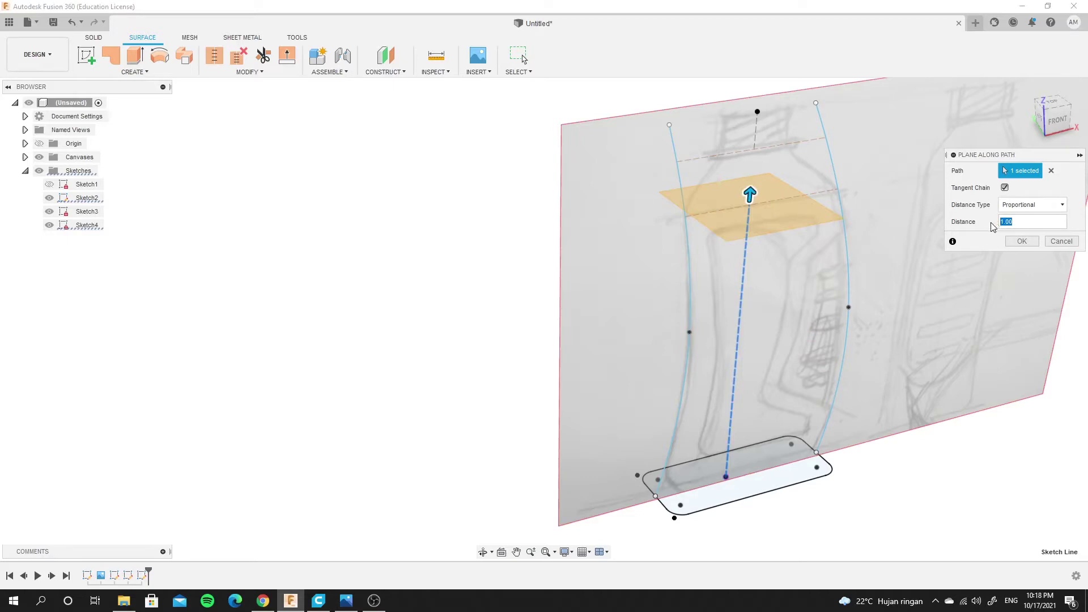
mouse_move(750, 195)
mouse_down()
mouse_move(740, 505)
mouse_move(742, 265)
mouse_up()
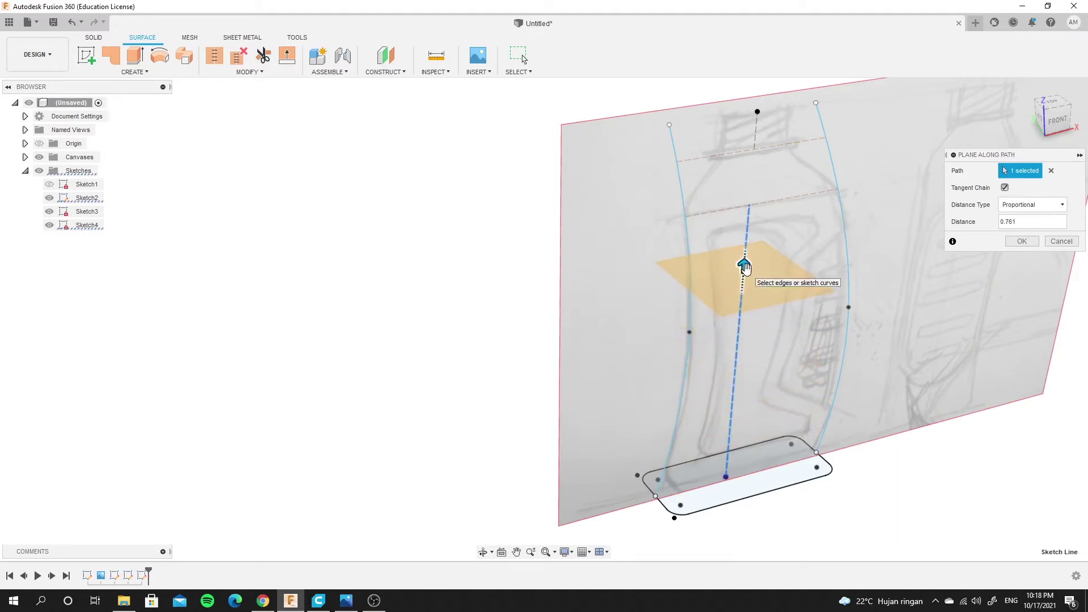
drag(743, 265, 749, 194)
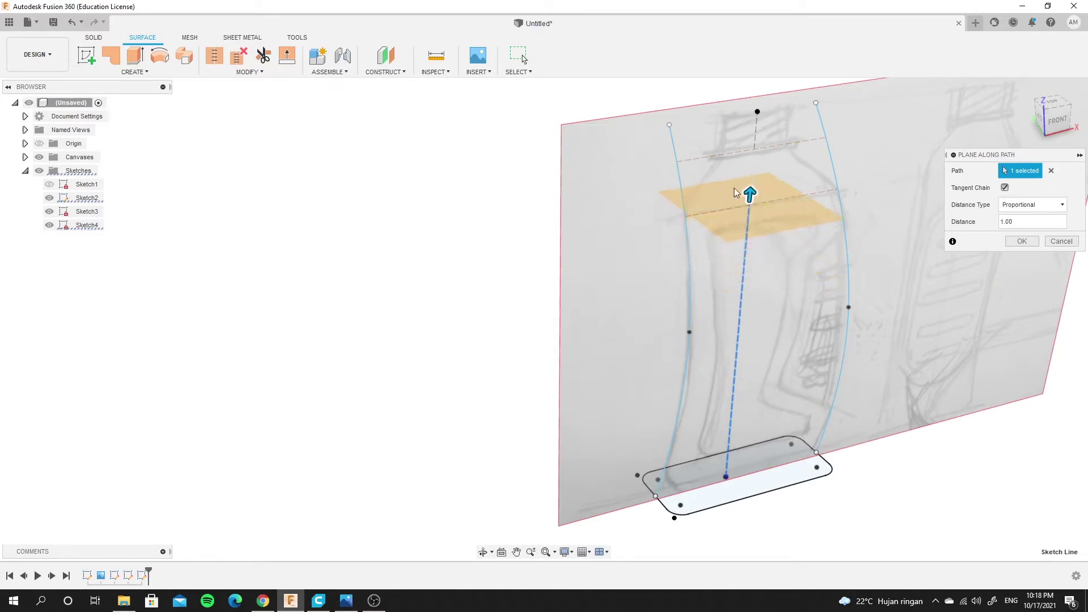
click(1021, 240)
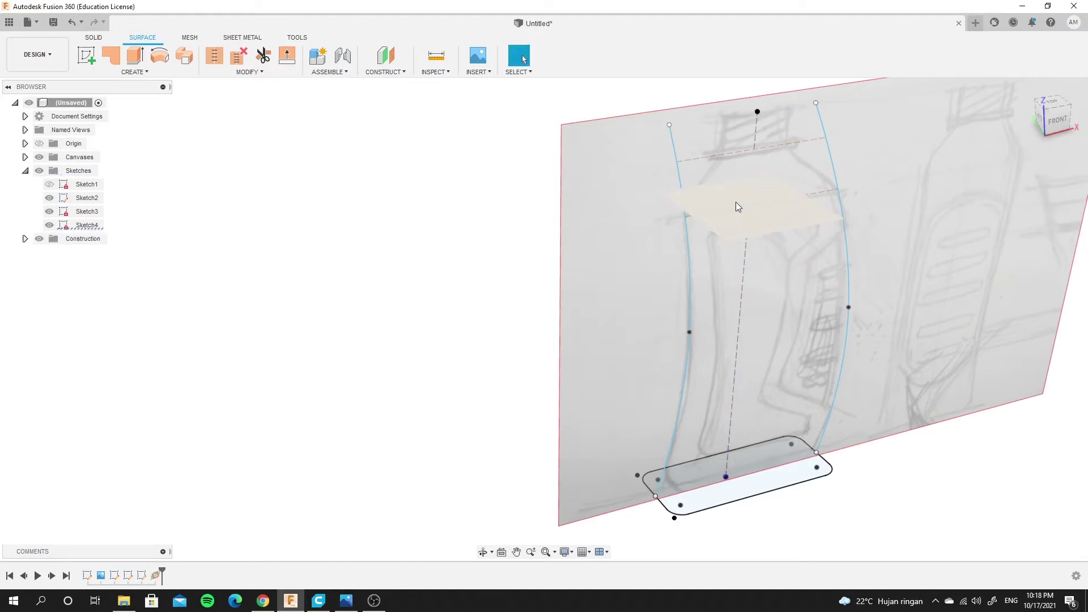
Create a sketch on the new construction plane and draw a rectangle on it
scroll(758, 160, up, 3)
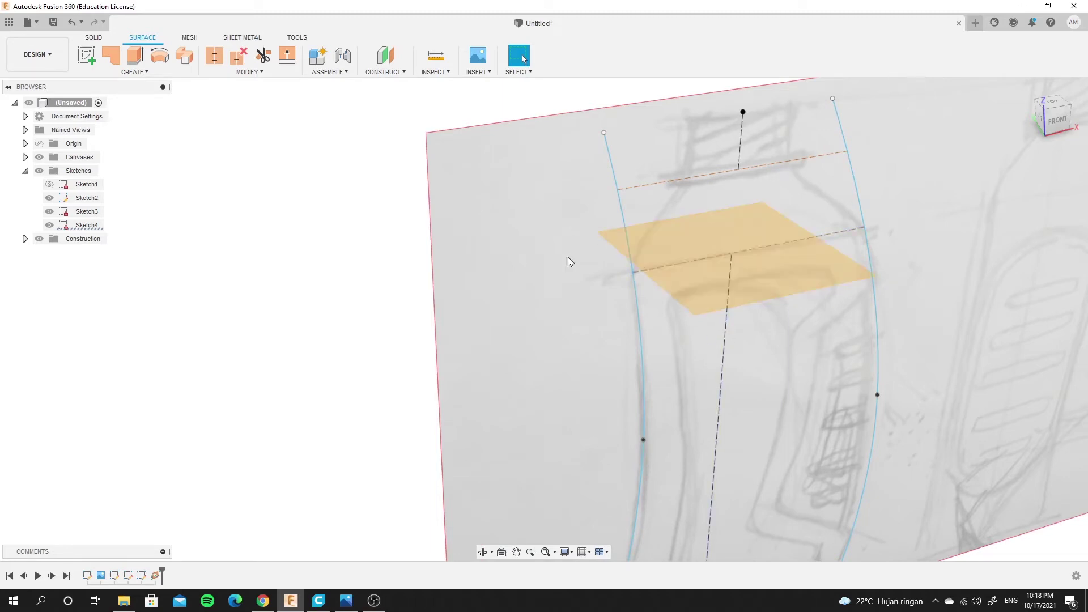
click(88, 56)
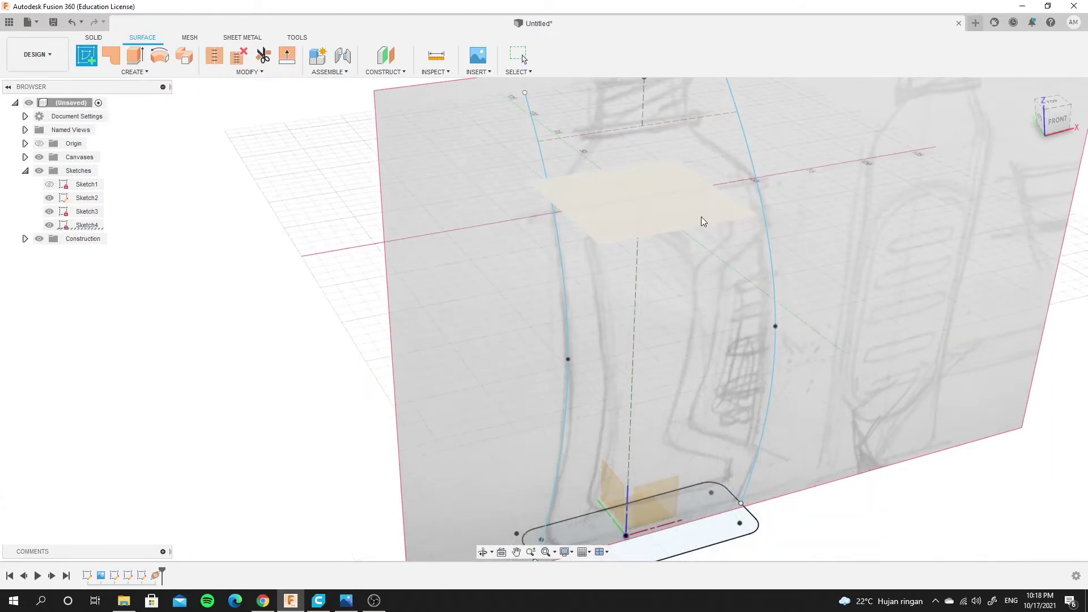
click(702, 220)
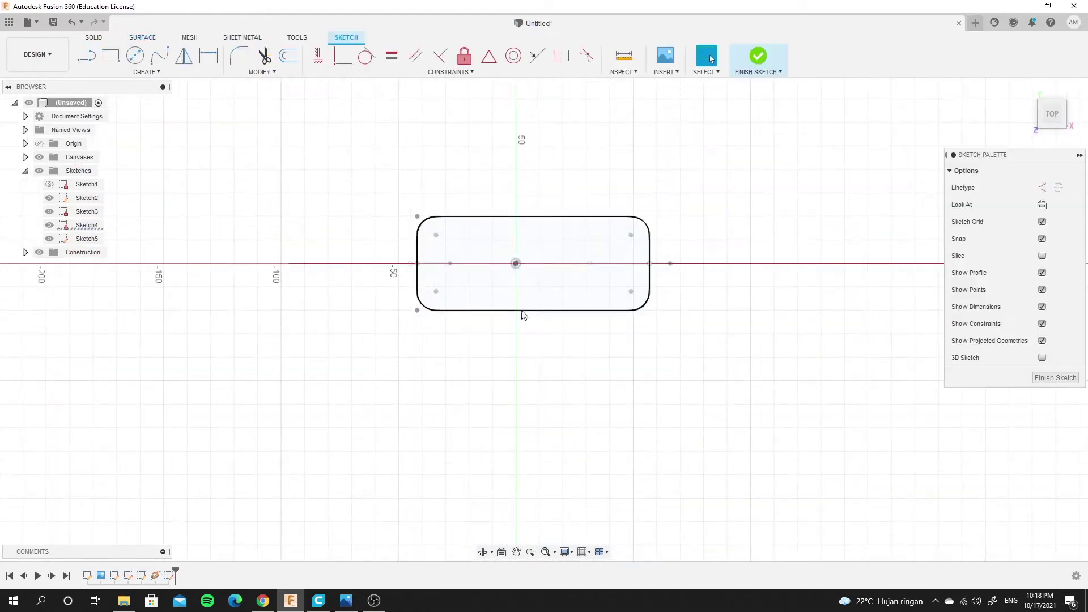
shift+middle_drag(558, 297, 496, 256)
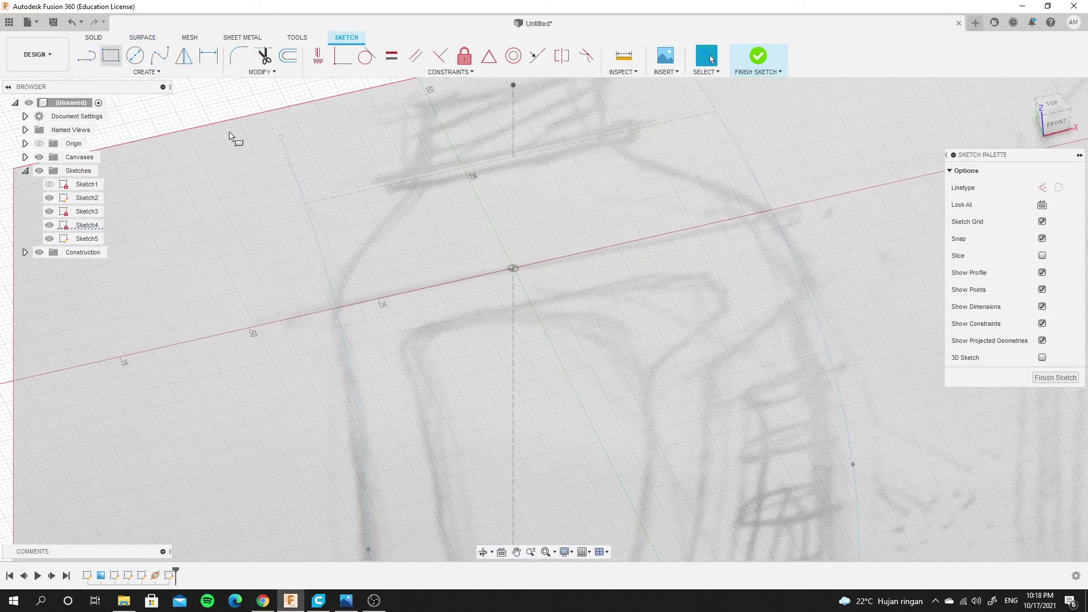
key(r)
click(396, 251)
click(640, 290)
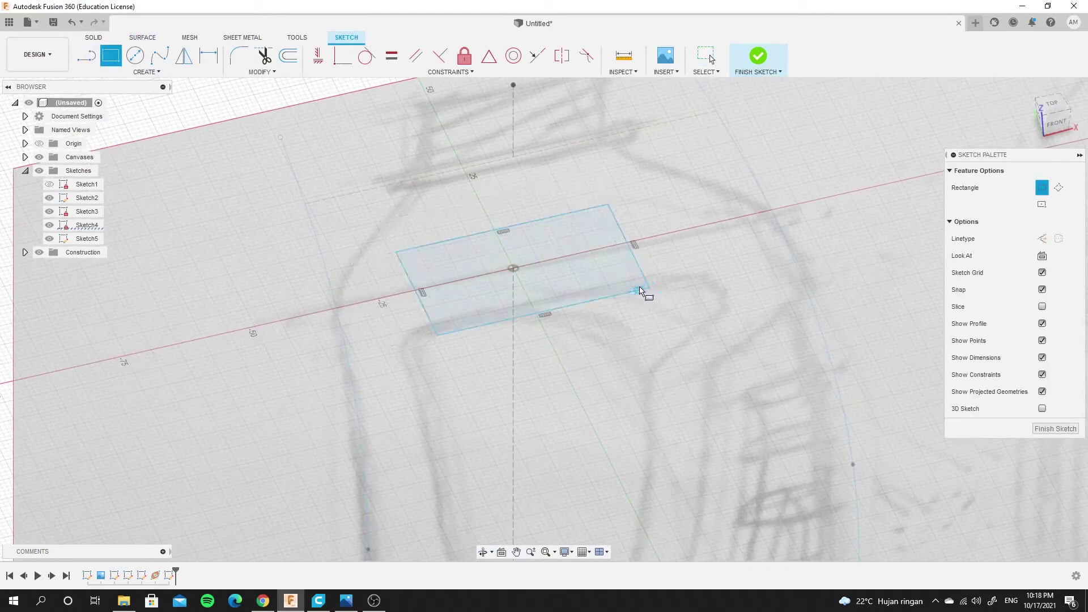
Dimension the rectangle's right edge 40 mm and its centre-to-bottom-edge distance 20 mm
key(d)
click(635, 254)
click(725, 268)
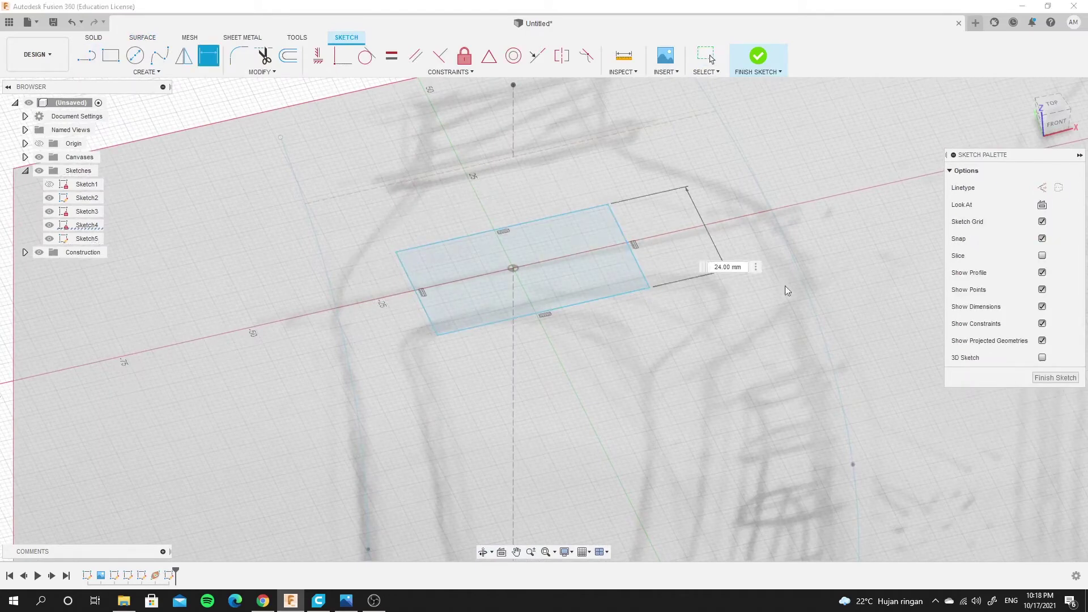
text(40)
key(Return)
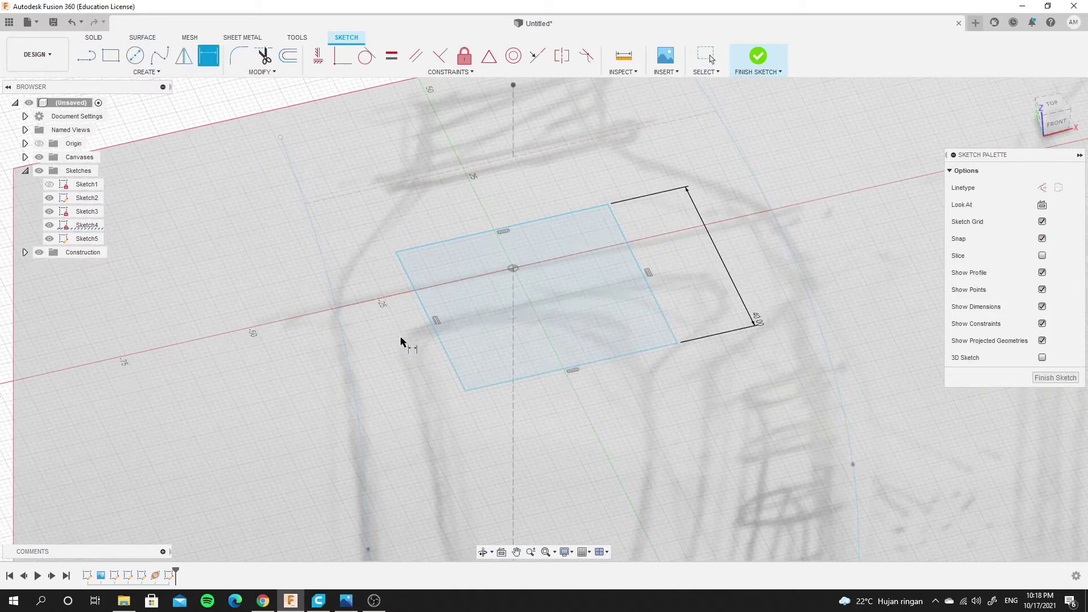
click(512, 267)
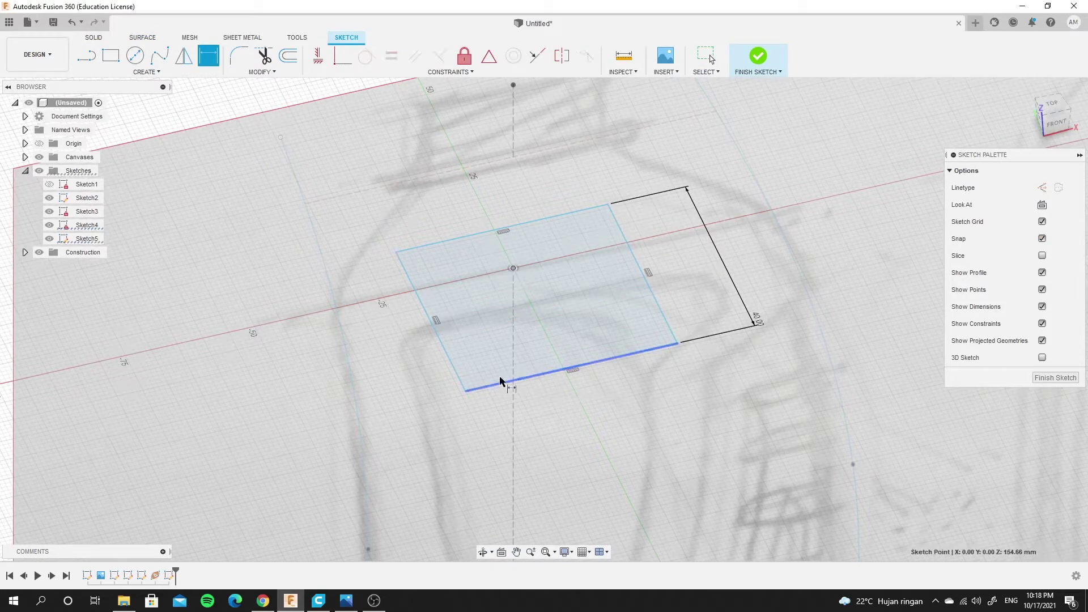
click(501, 381)
click(272, 381)
text(20)
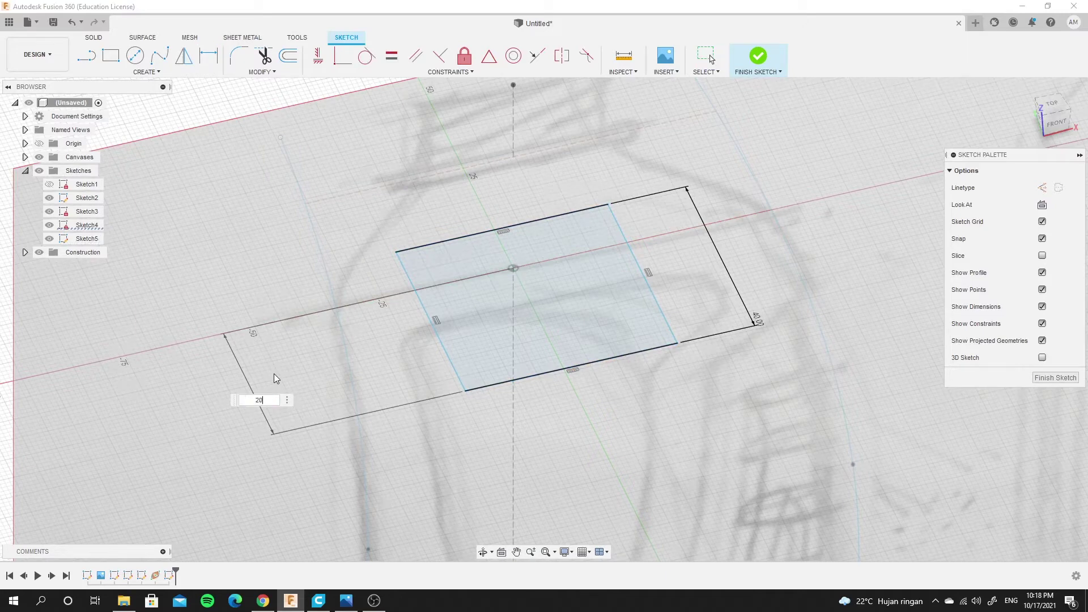
key(Return)
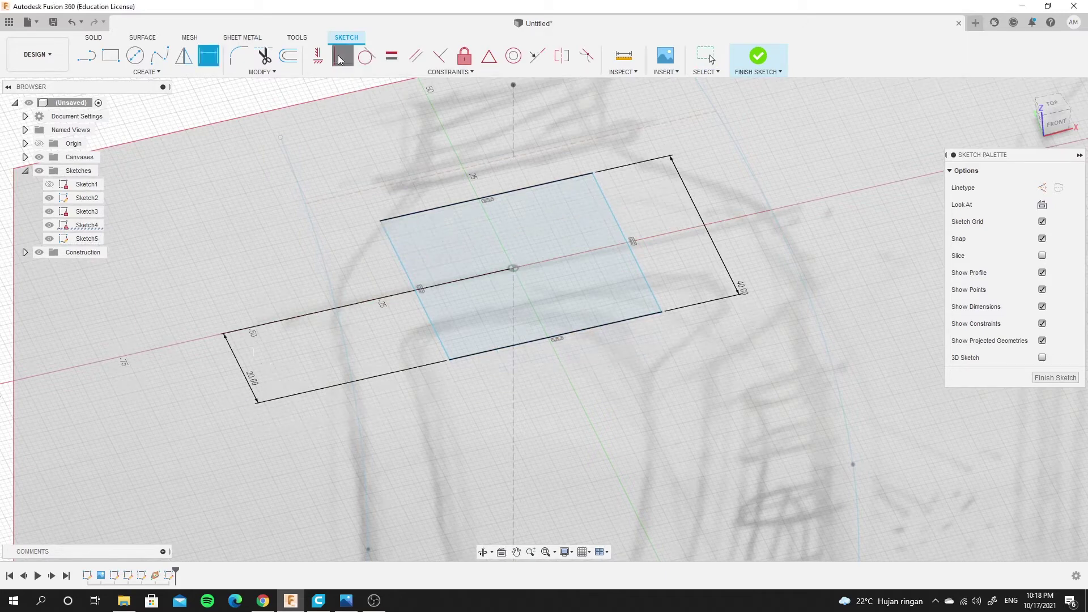
click(340, 58)
Constrain the midpoints of the rectangle's left and right edges to the axis points
click(411, 283)
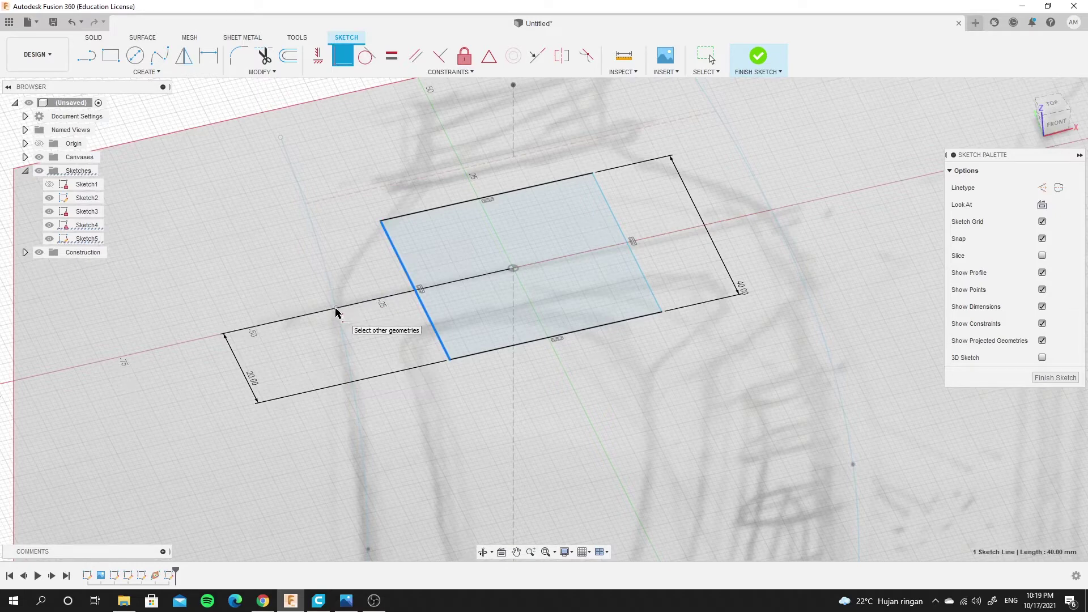
click(336, 308)
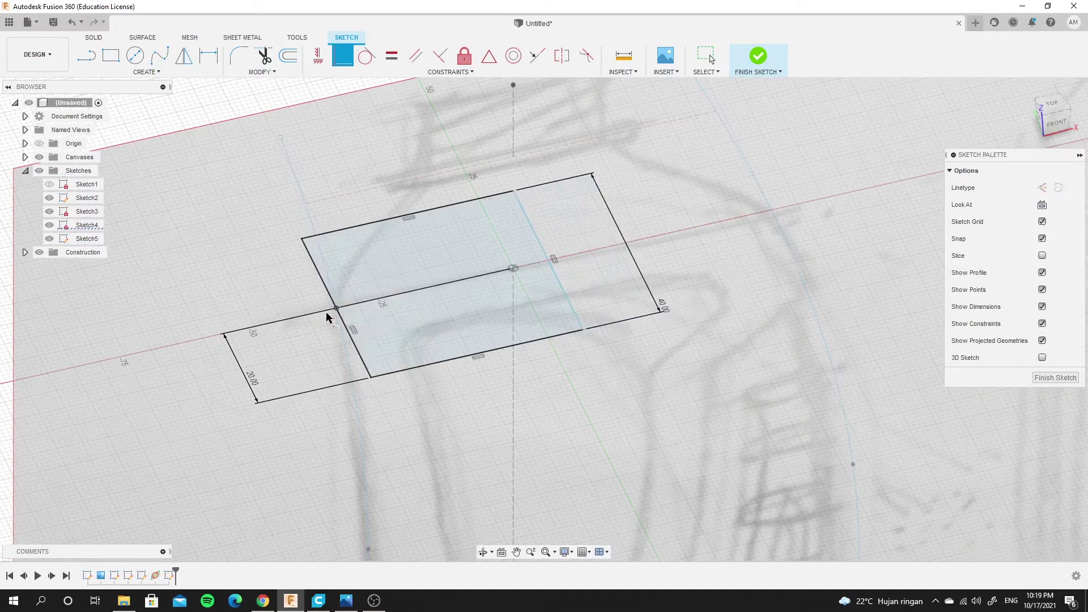
click(540, 244)
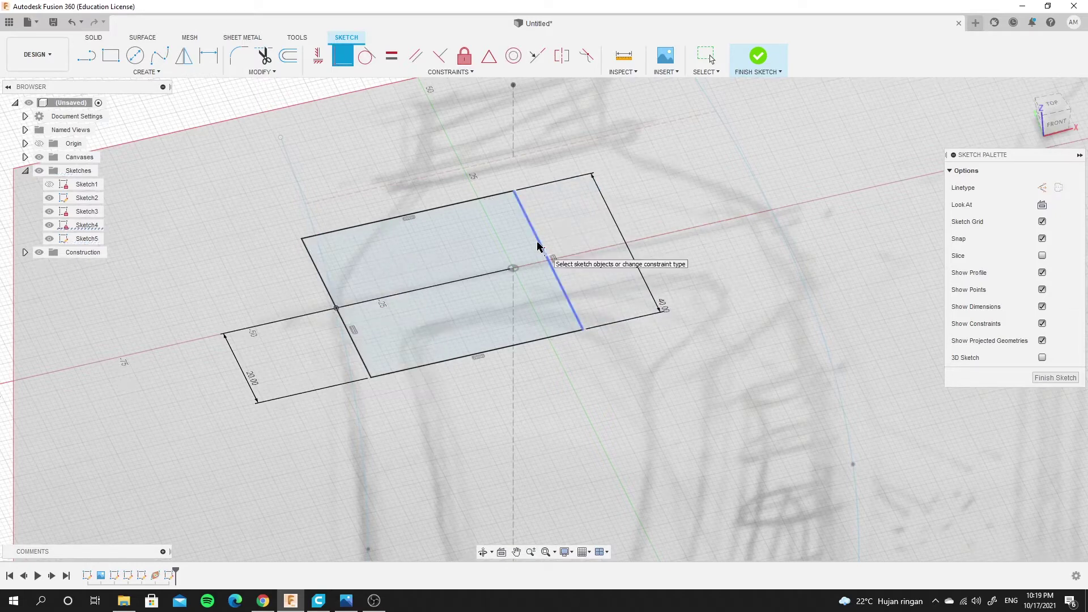
click(770, 212)
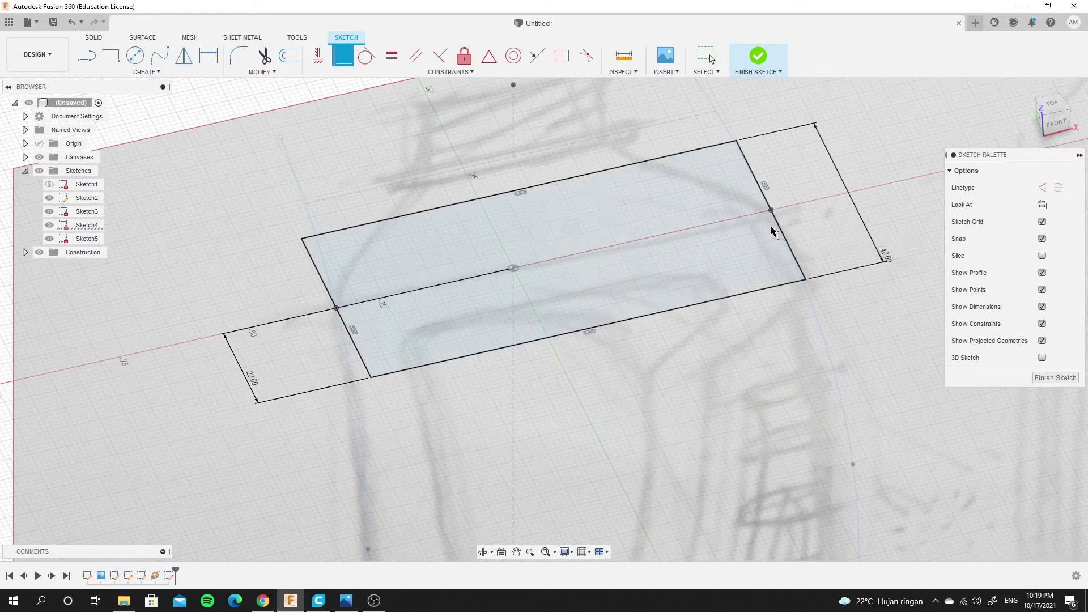
Round all four rectangle corners with 8 mm fillets and finish Sketch5
click(238, 55)
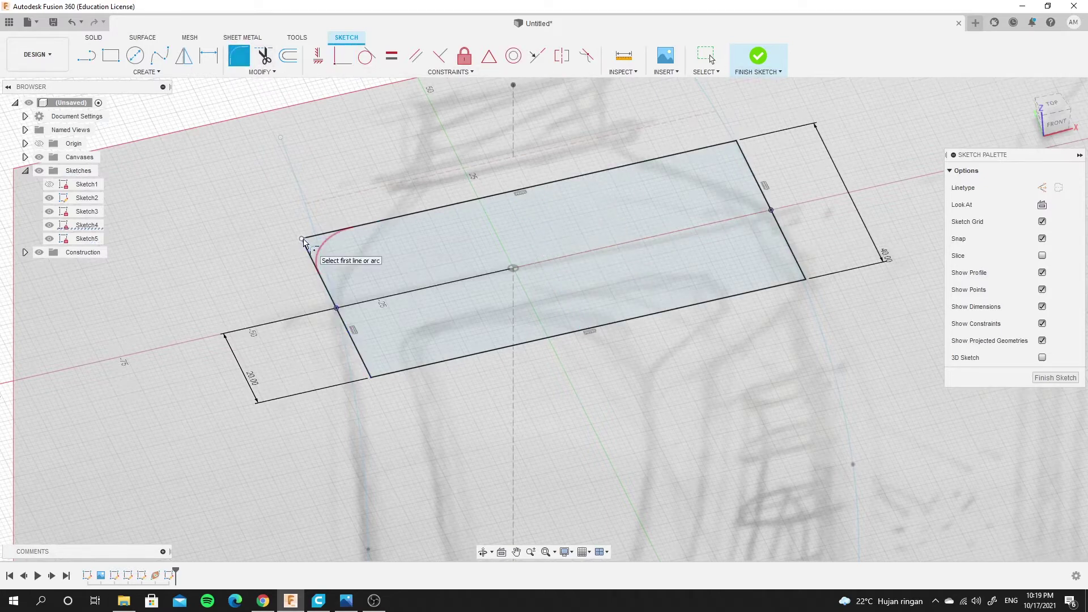
click(304, 242)
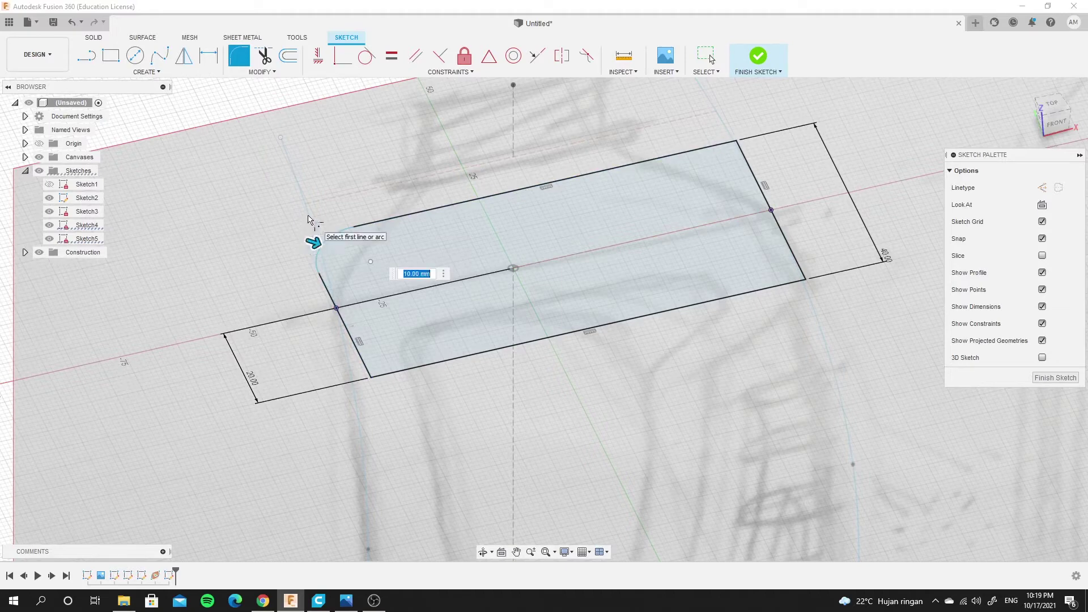
text(8)
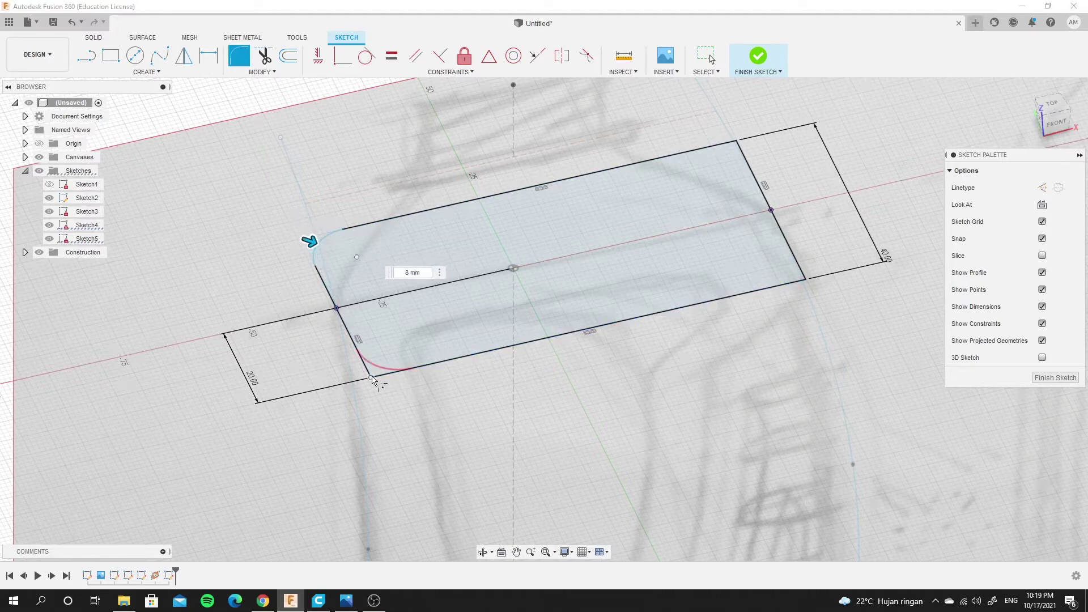
click(372, 380)
click(805, 282)
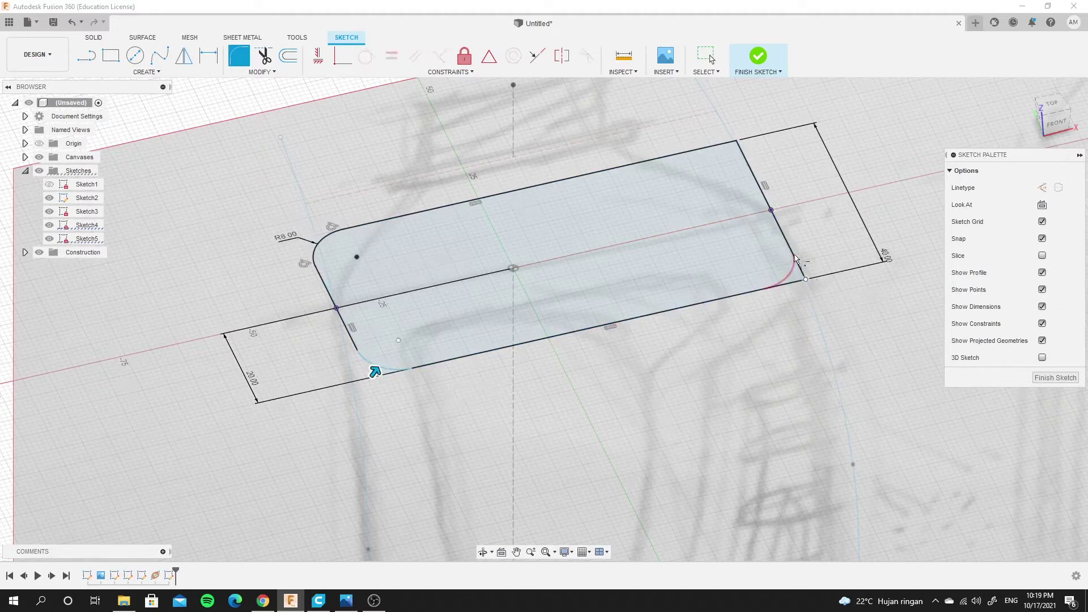
click(742, 150)
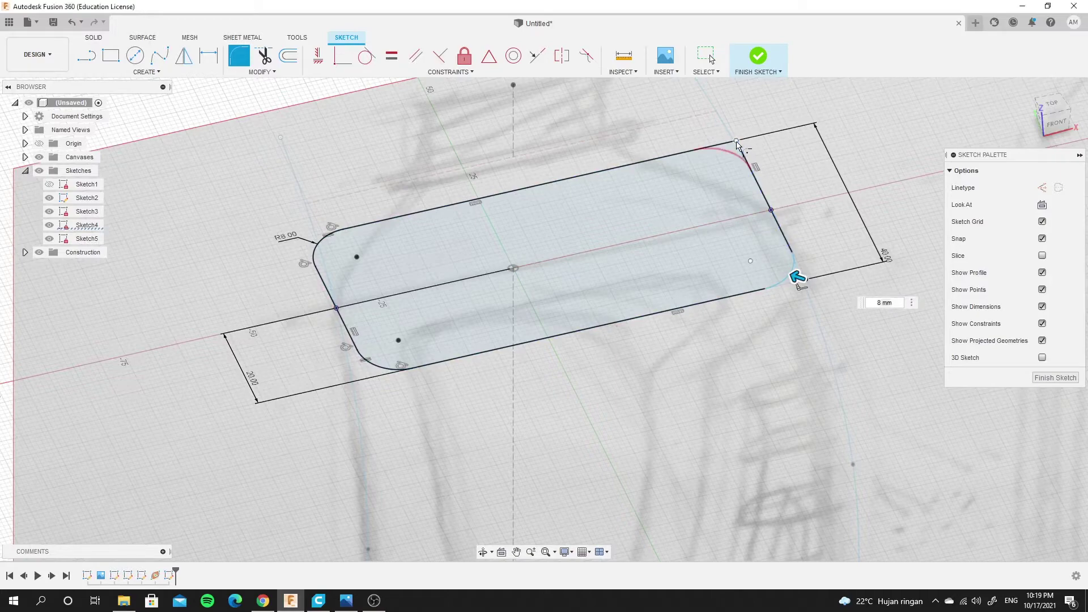
click(757, 57)
mouse_move(706, 157)
shift+middle_down()
mouse_move(517, 315)
mouse_move(504, 369)
mouse_move(538, 350)
mouse_move(600, 374)
mouse_move(557, 344)
mouse_move(537, 345)
mouse_move(540, 356)
shift+middle_up()
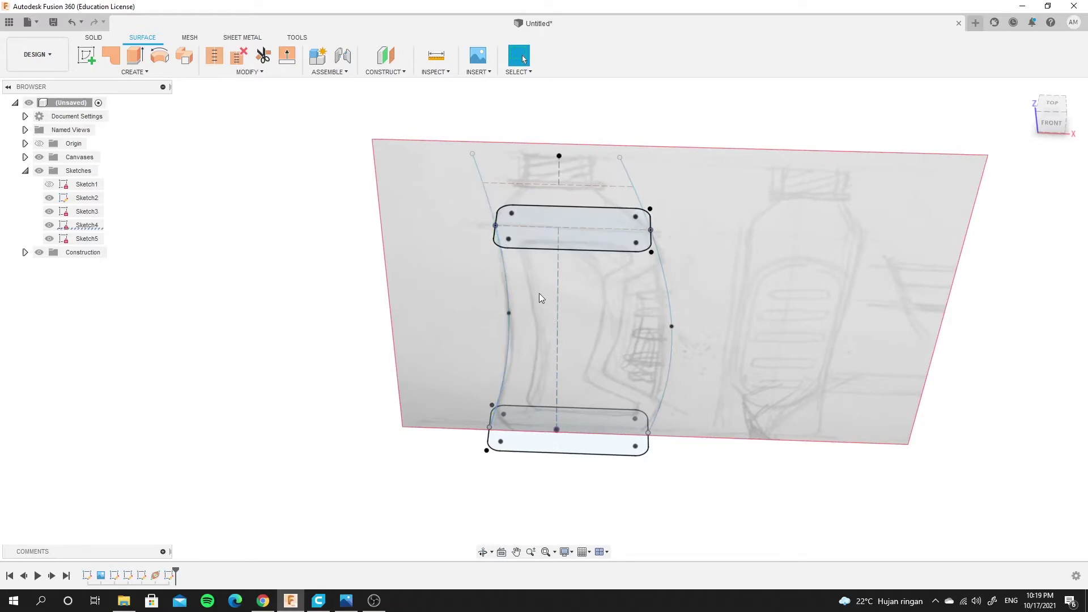
Start a Loft and select the bottom rounded outline as its first profile
click(145, 74)
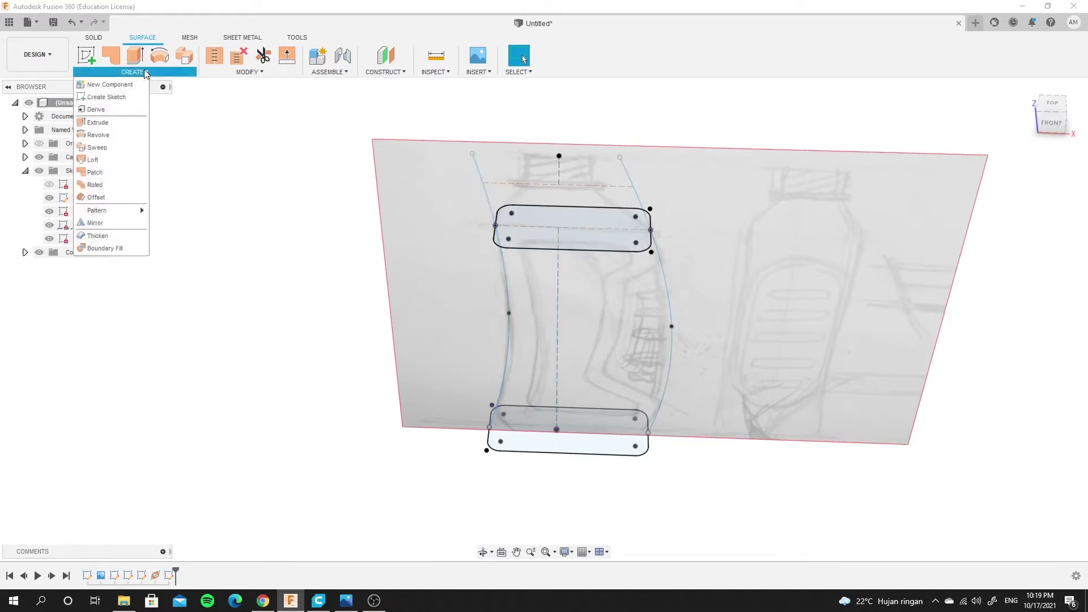
click(103, 162)
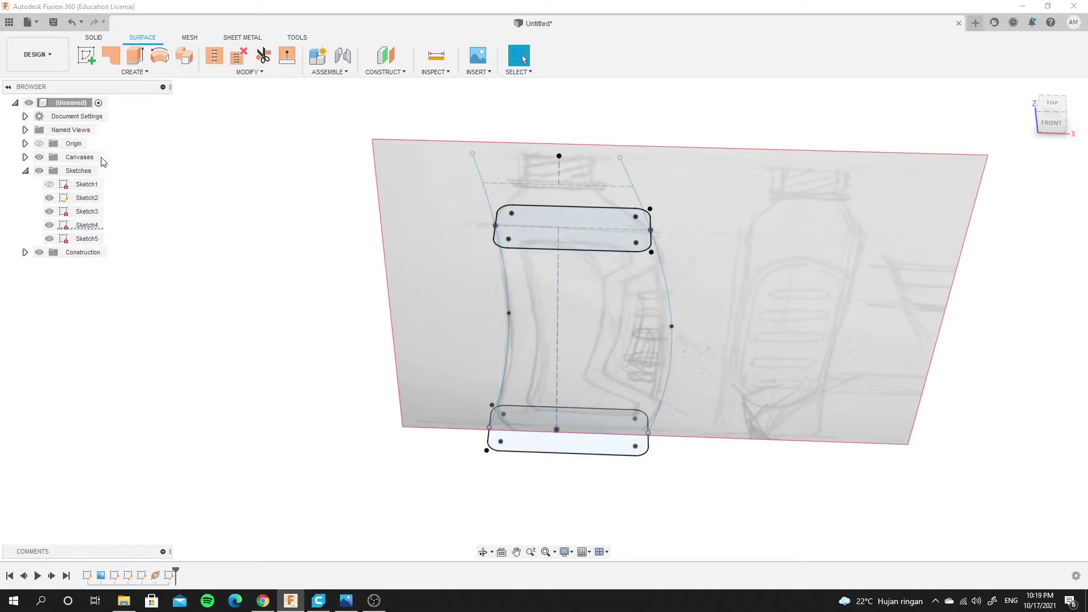
scroll(565, 463, up, 3)
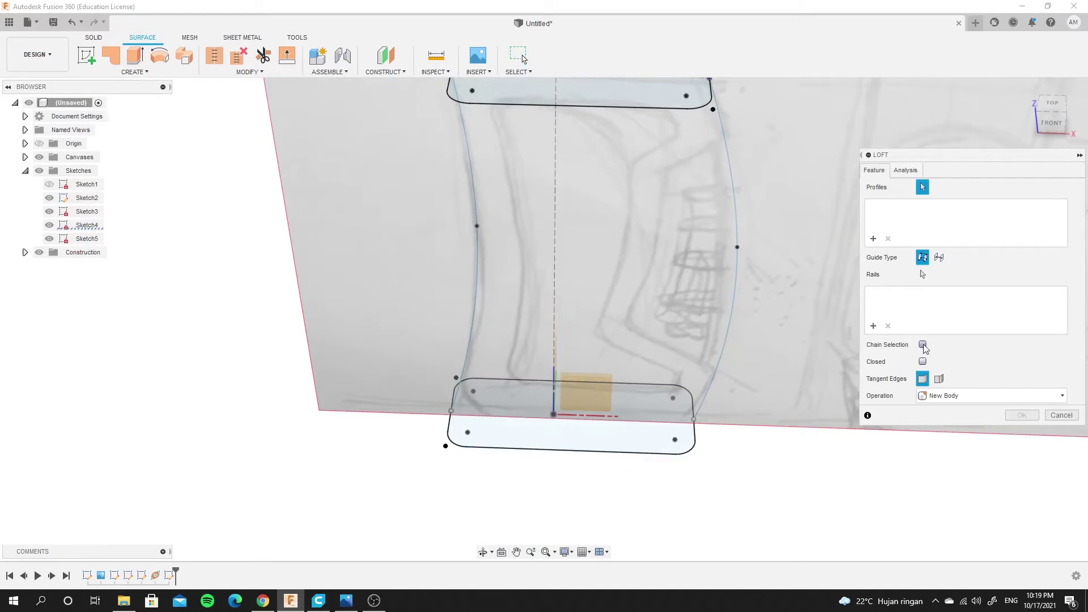
click(923, 345)
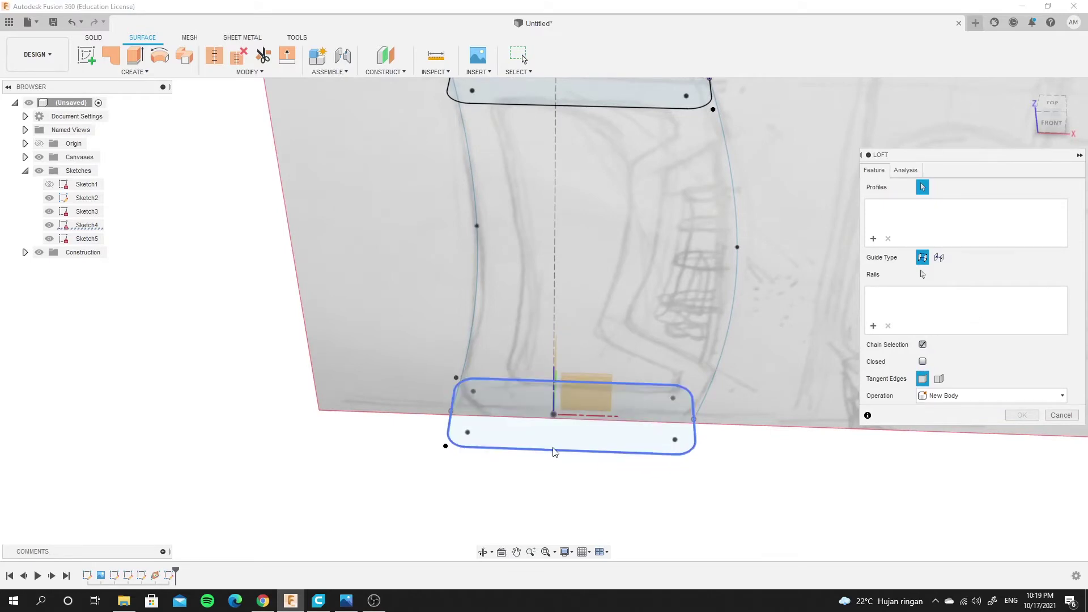
click(923, 345)
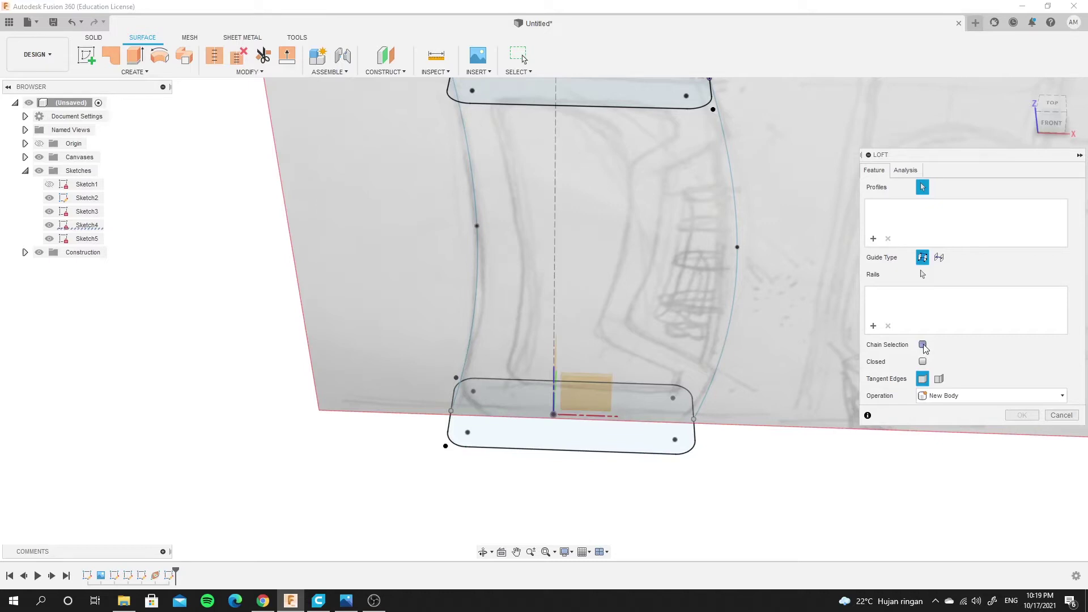
click(646, 454)
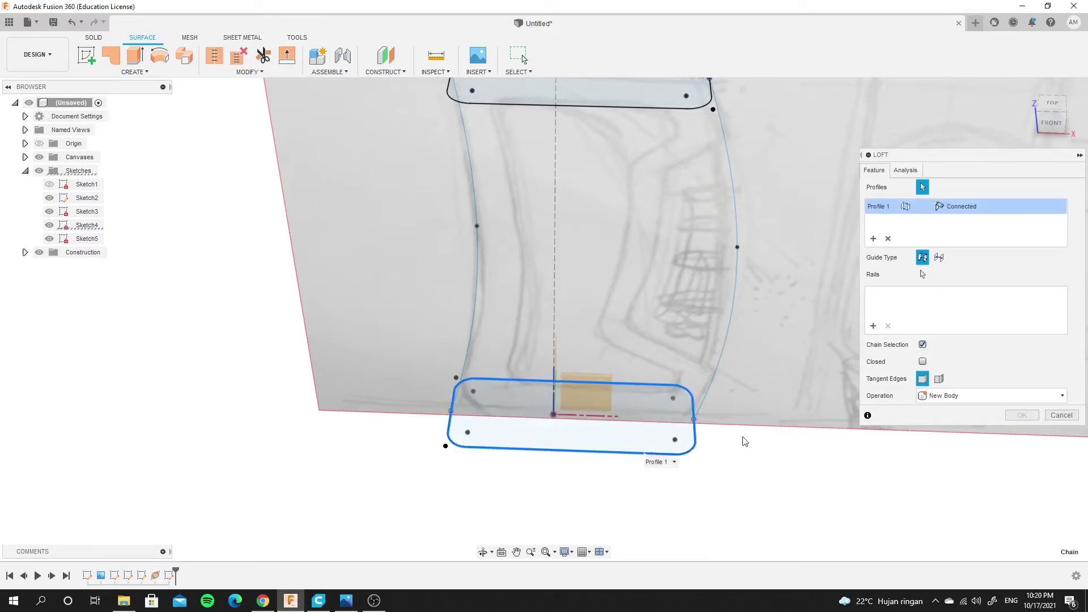
Add the top rounded outline as the second loft profile and inspect the preview
shift+middle_drag(643, 462, 601, 441)
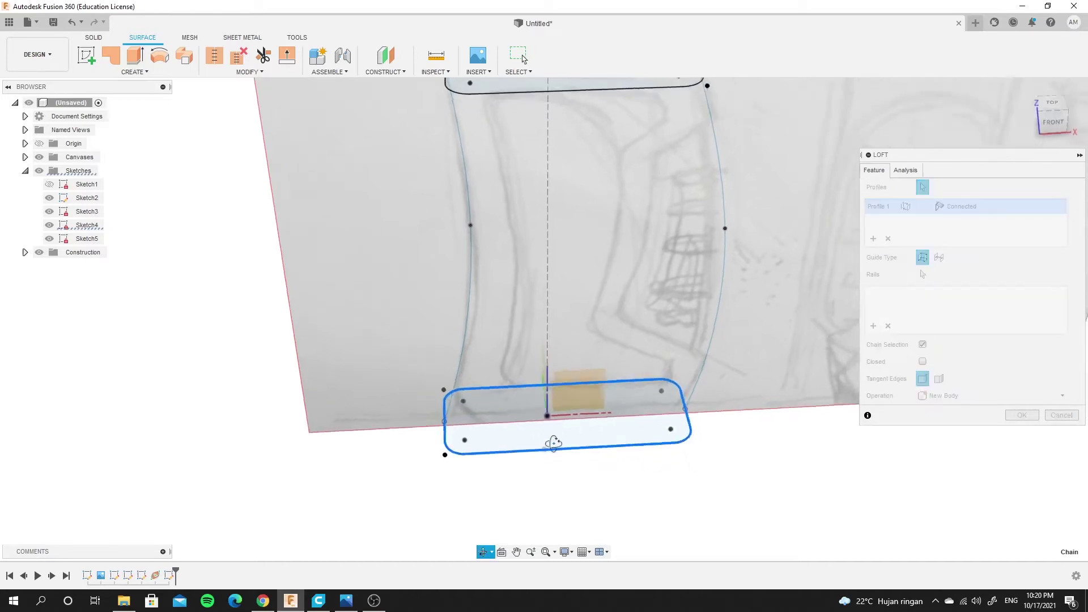
scroll(601, 441, down, 5)
scroll(600, 275, up, 3)
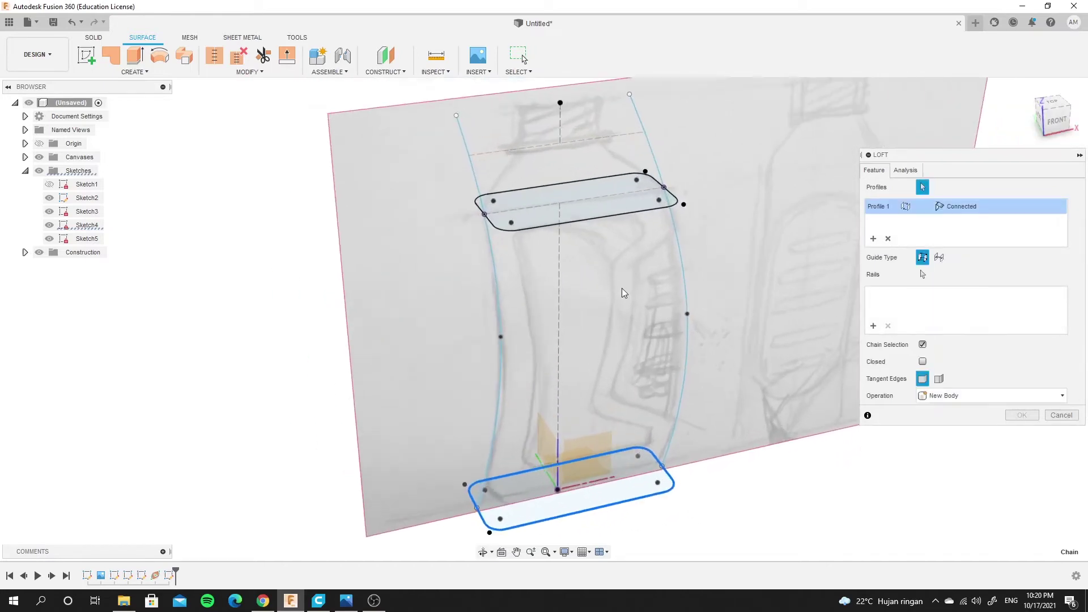
mouse_move(621, 288)
shift+middle_down()
mouse_move(643, 235)
mouse_move(627, 154)
shift+middle_up()
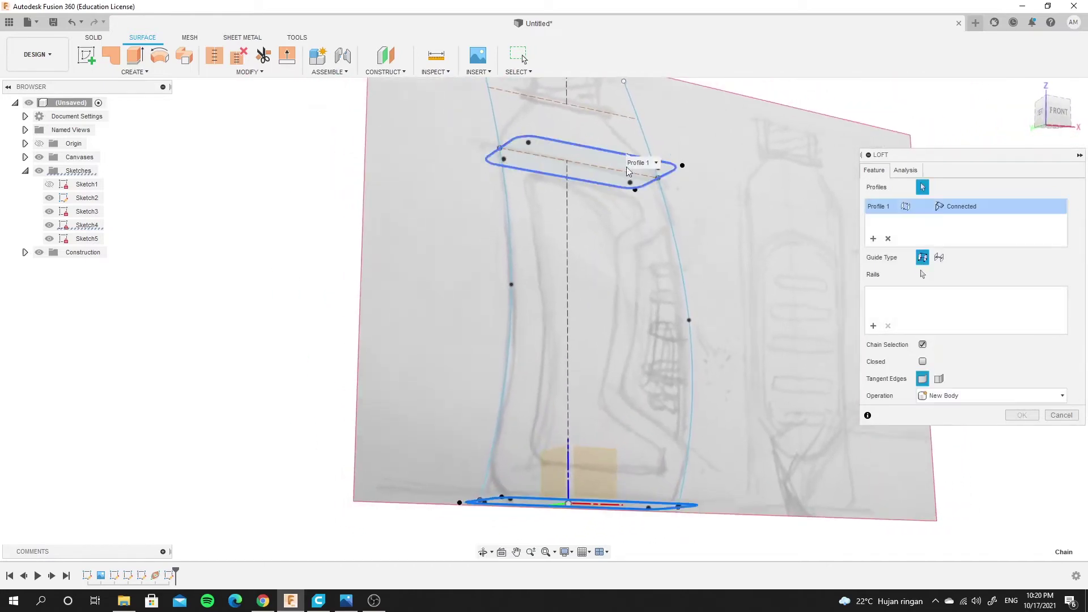
click(626, 167)
shift+middle_drag(625, 211, 396, 246)
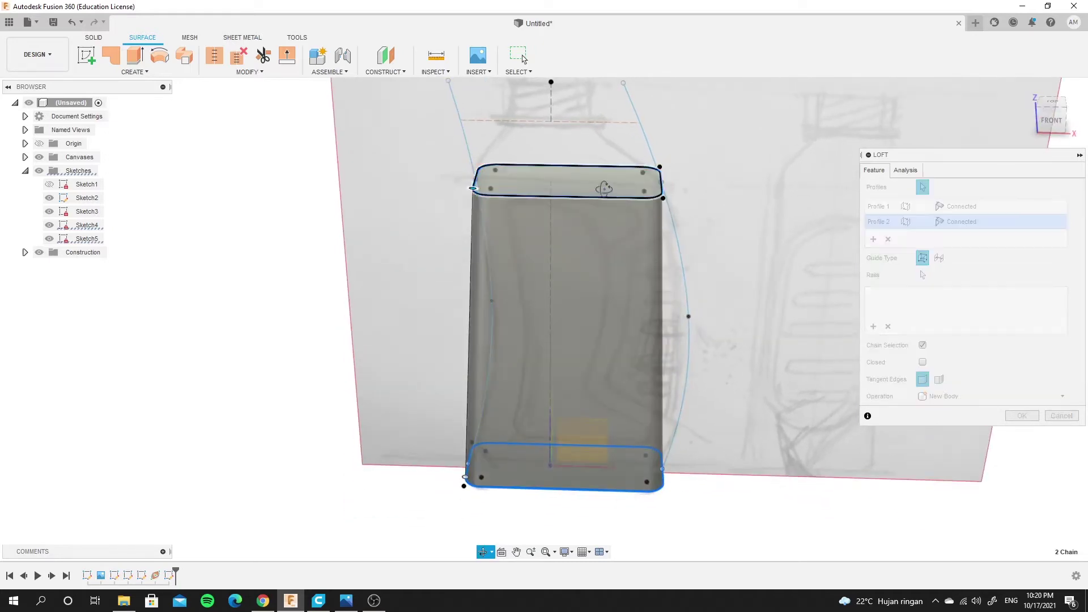
mouse_move(676, 407)
shift+middle_down()
mouse_move(478, 309)
mouse_move(439, 173)
shift+middle_up()
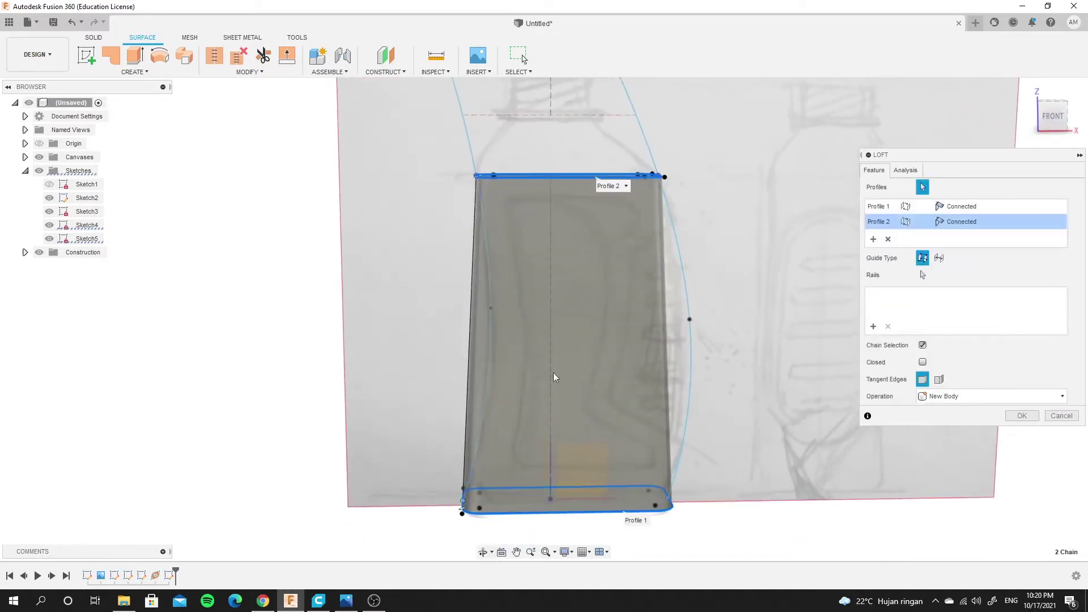
shift+middle_drag(556, 376, 659, 321)
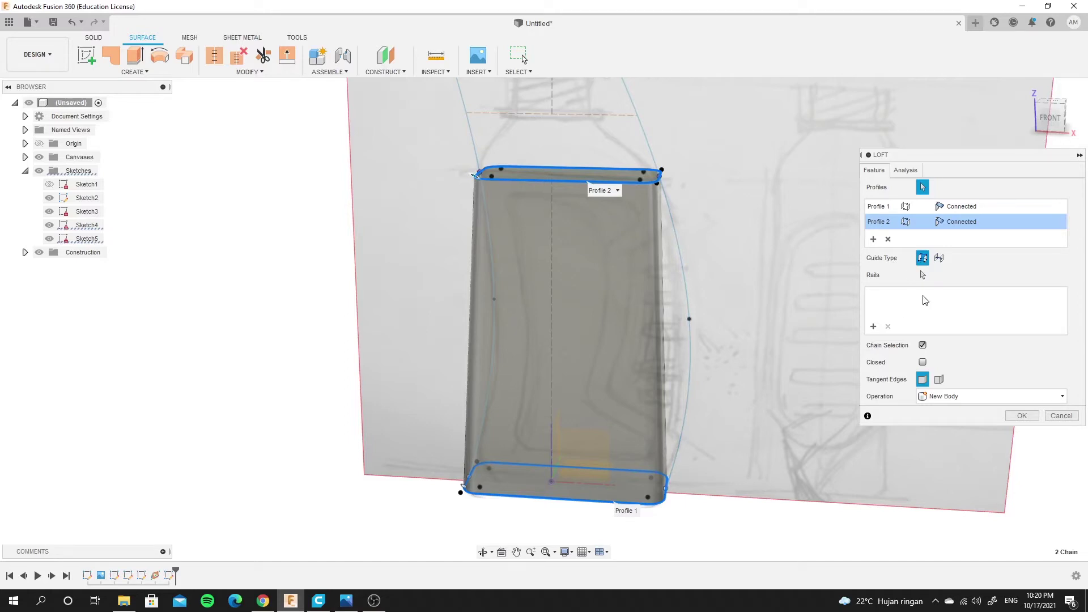
Guide the loft with the left and right side curves as rails and create it
click(922, 275)
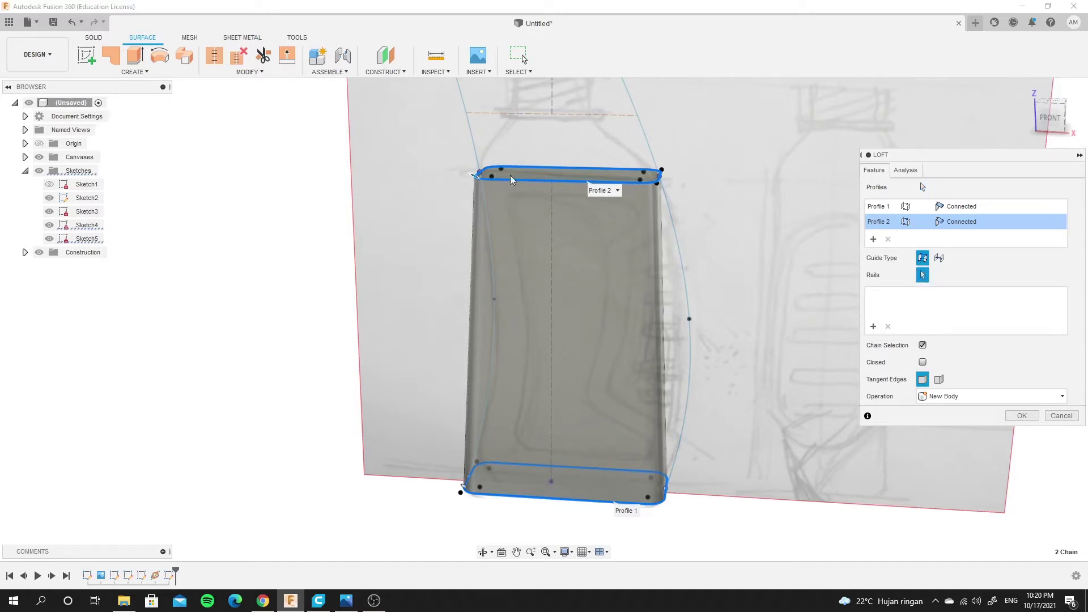
click(474, 139)
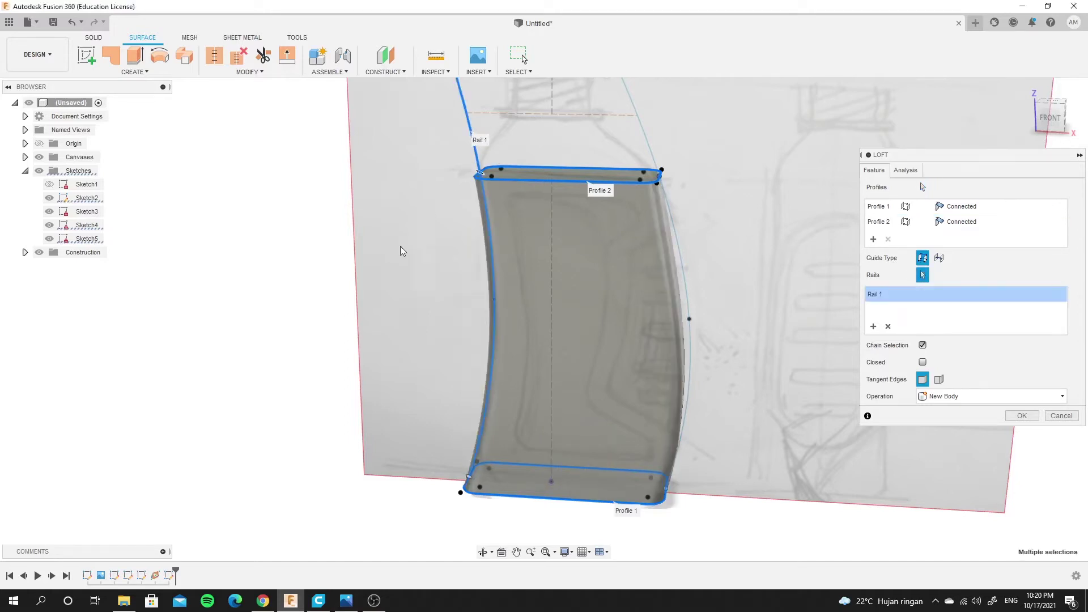
click(684, 272)
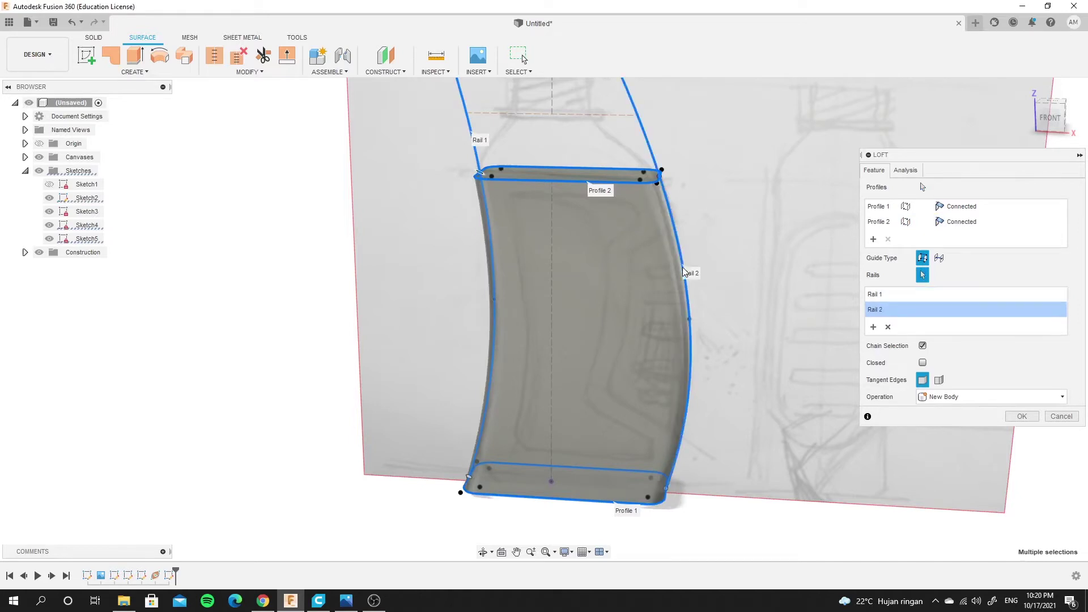
click(1029, 422)
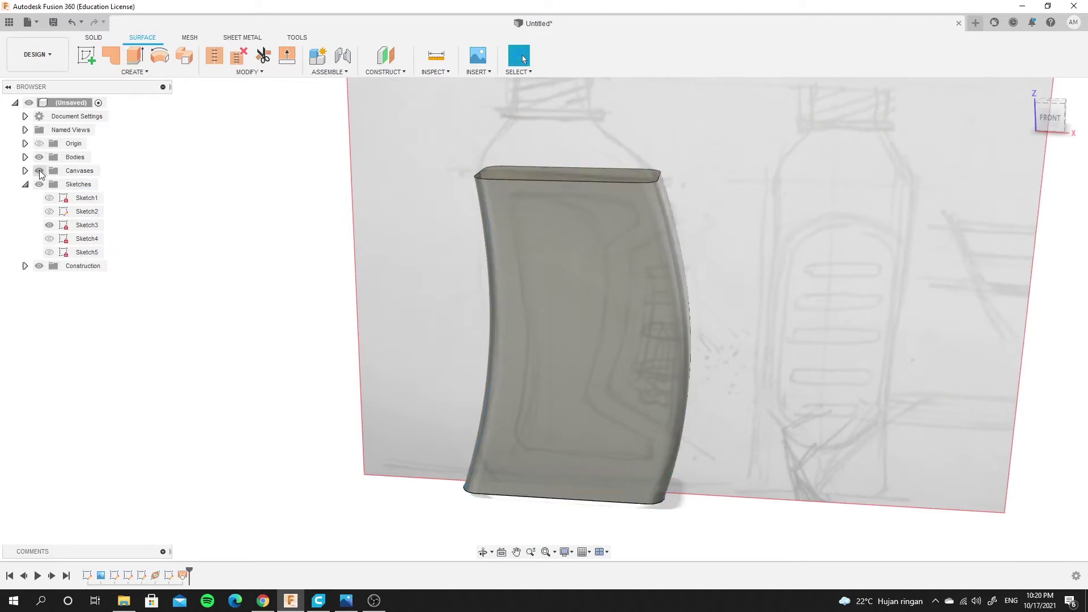
click(39, 170)
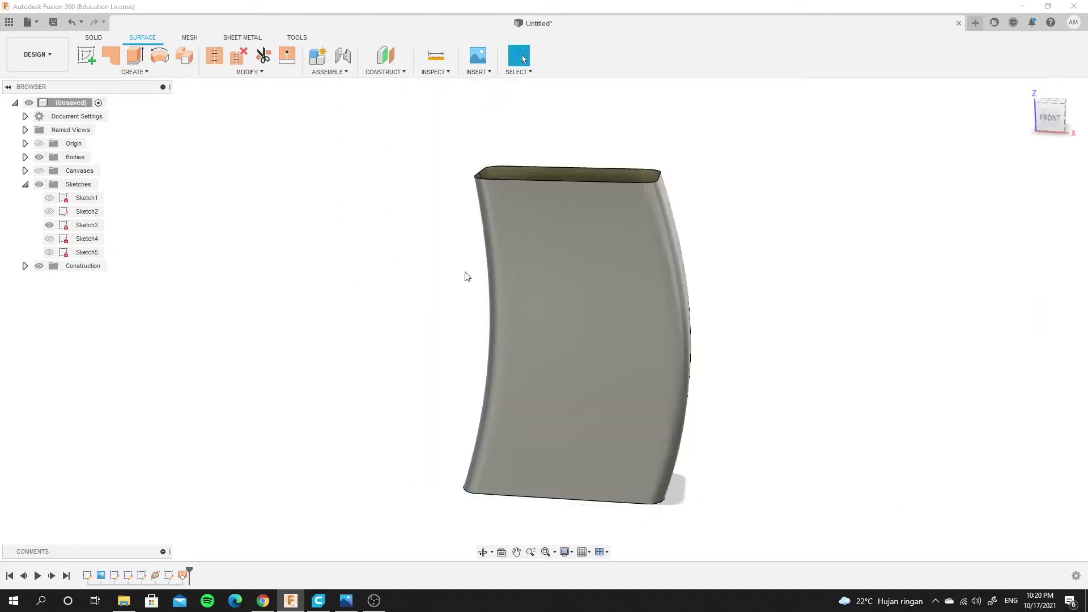
mouse_move(462, 318)
shift+middle_down()
mouse_move(520, 276)
mouse_move(260, 304)
mouse_move(301, 348)
mouse_move(405, 272)
mouse_move(519, 253)
mouse_move(692, 262)
mouse_move(651, 285)
mouse_move(590, 219)
mouse_move(576, 275)
mouse_move(547, 290)
mouse_move(437, 240)
mouse_move(401, 257)
mouse_move(436, 341)
mouse_move(430, 266)
shift+middle_up()
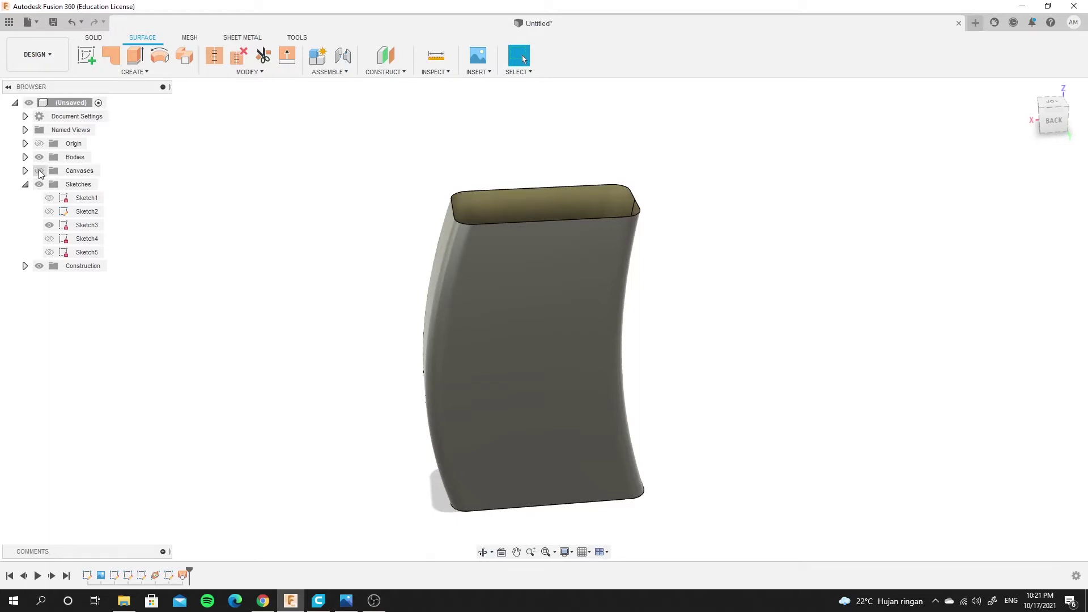
click(39, 171)
mouse_move(474, 345)
shift+middle_down()
mouse_move(442, 328)
mouse_move(359, 238)
mouse_move(412, 301)
shift+middle_up()
scroll(412, 301, up, 5)
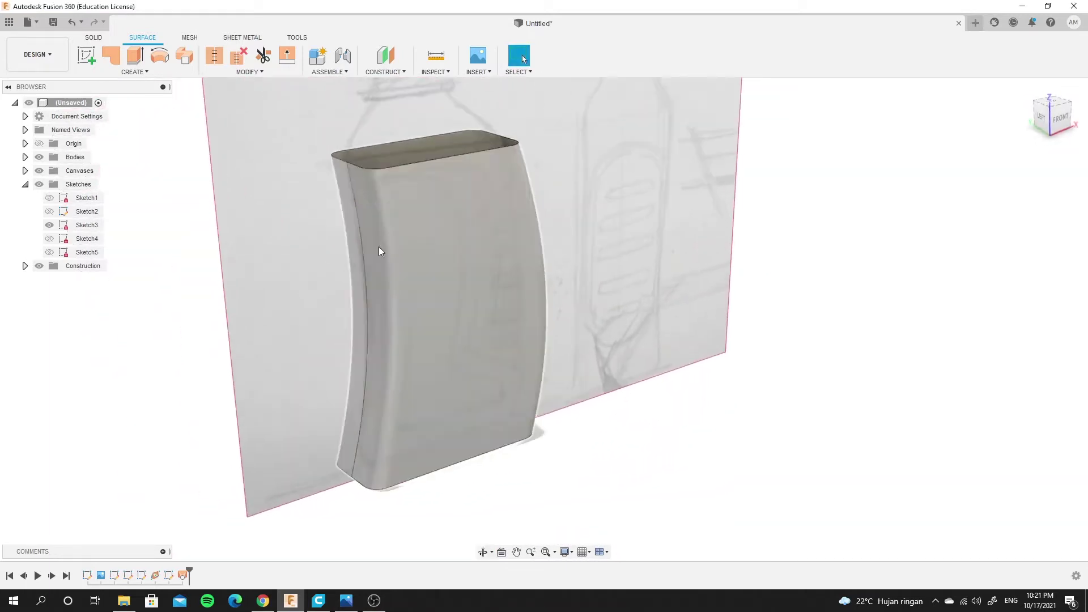
mouse_move(381, 245)
shift+middle_down()
mouse_move(359, 238)
mouse_move(449, 272)
mouse_move(436, 294)
shift+middle_up()
scroll(408, 253, up, 3)
scroll(400, 300, down, 5)
scroll(400, 300, up, 3)
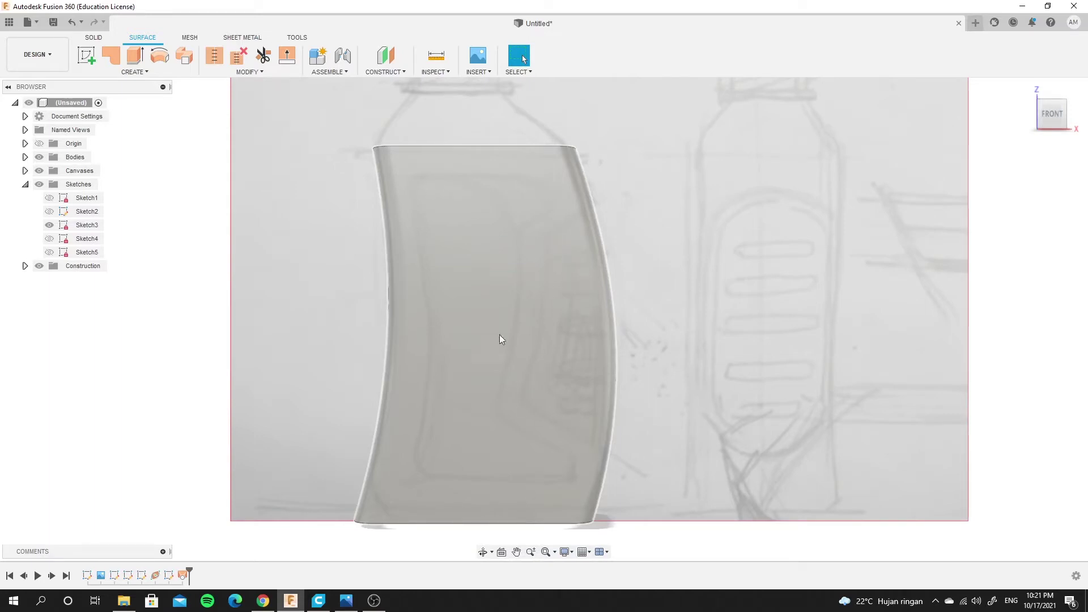
scroll(521, 214, down, 2)
scroll(560, 244, up, 3)
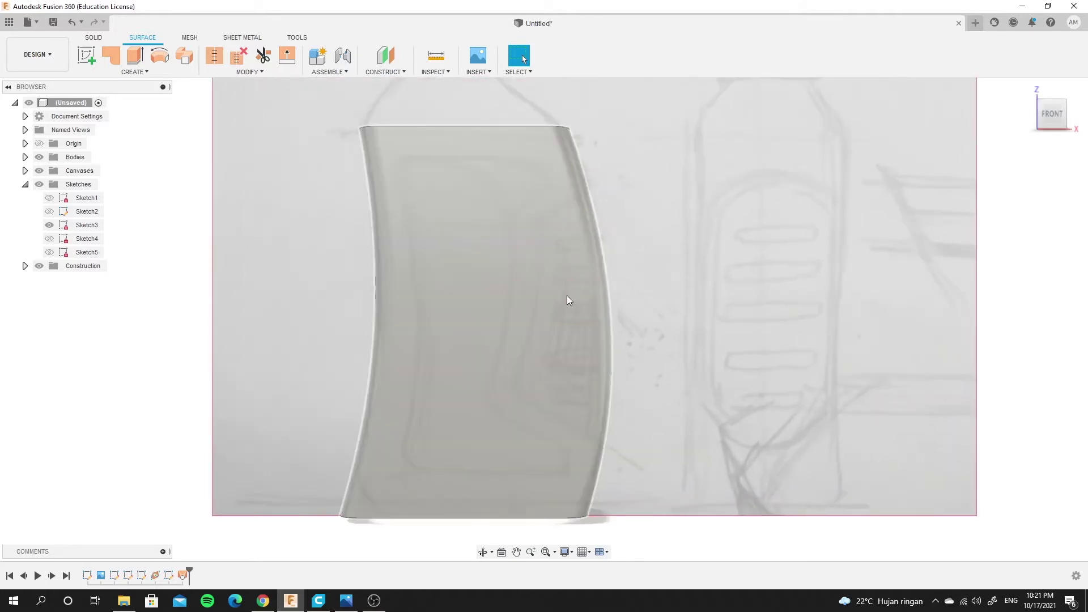
mouse_move(545, 235)
shift+middle_down()
mouse_move(433, 170)
mouse_move(461, 206)
mouse_move(556, 175)
shift+middle_up()
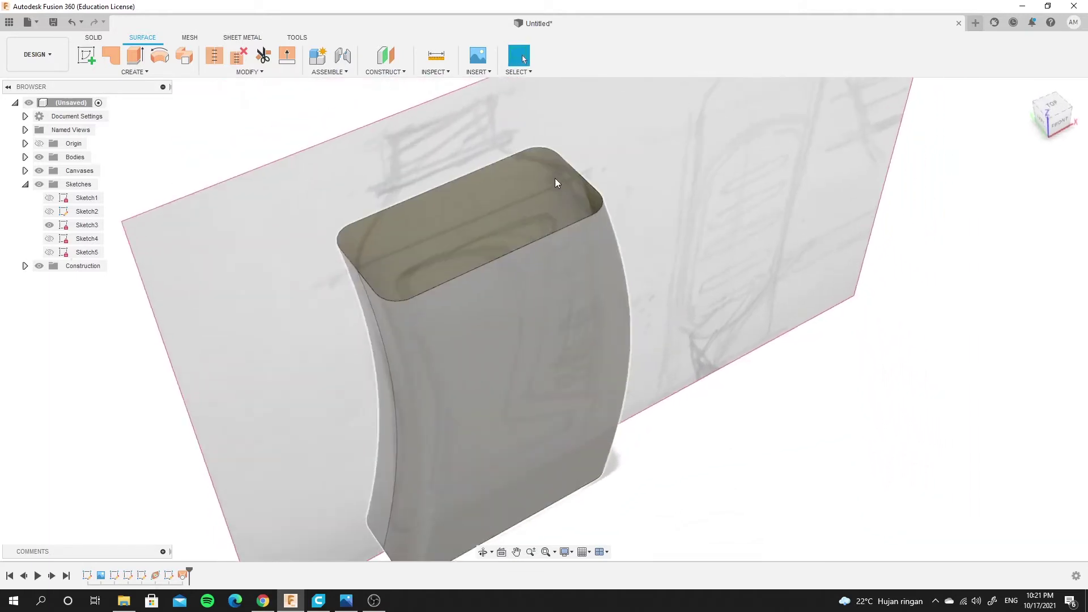
scroll(314, 122, up, 3)
Offset the lofted body's outer face inward by -3 mm as a new surface
click(139, 71)
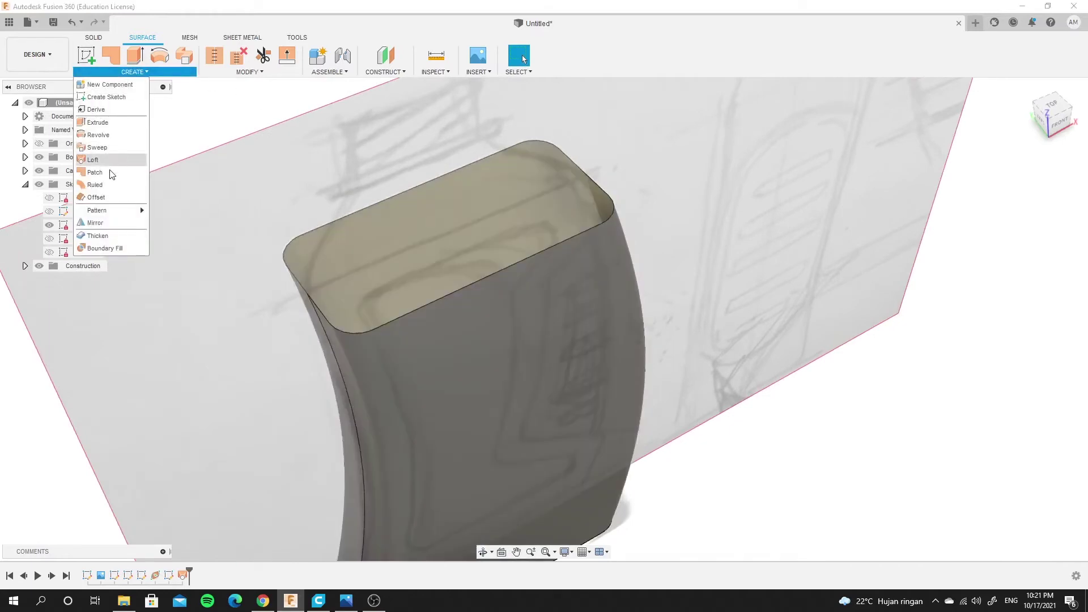
click(105, 200)
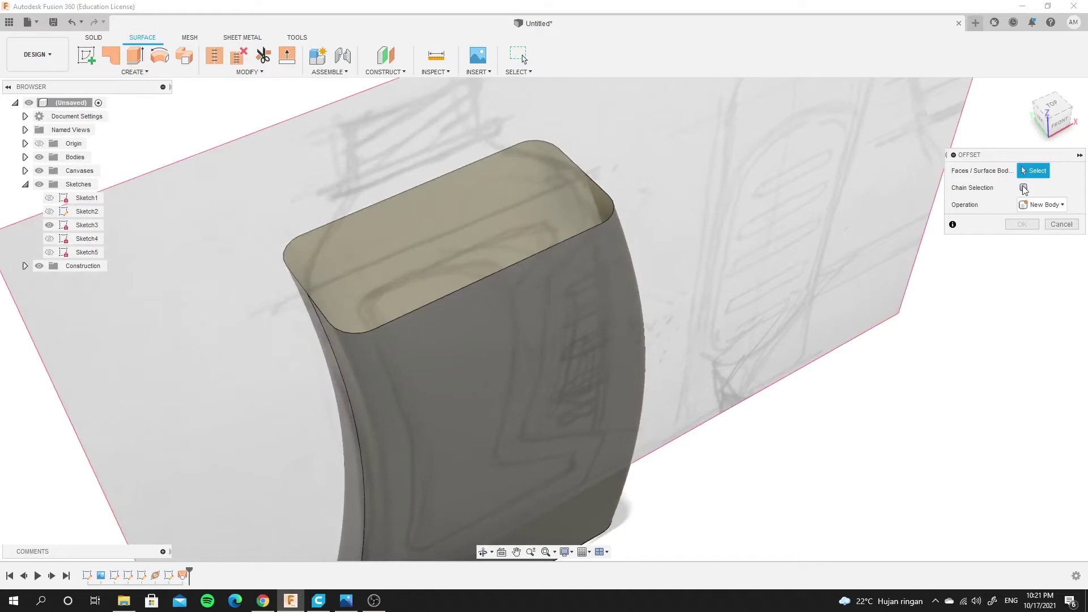
click(517, 318)
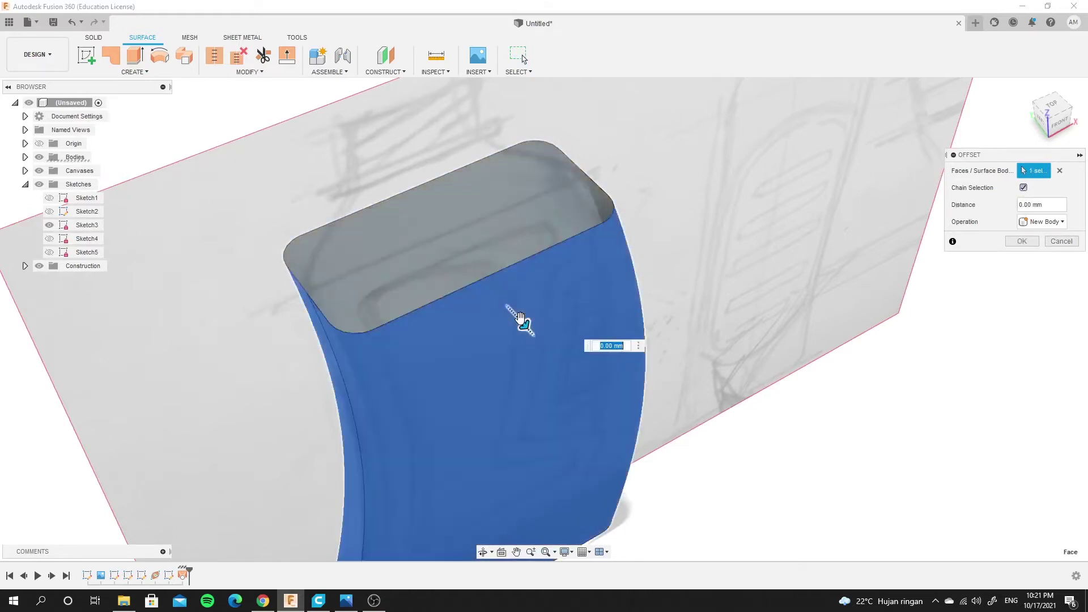
drag(520, 322, 516, 316)
scroll(607, 336, up, 1)
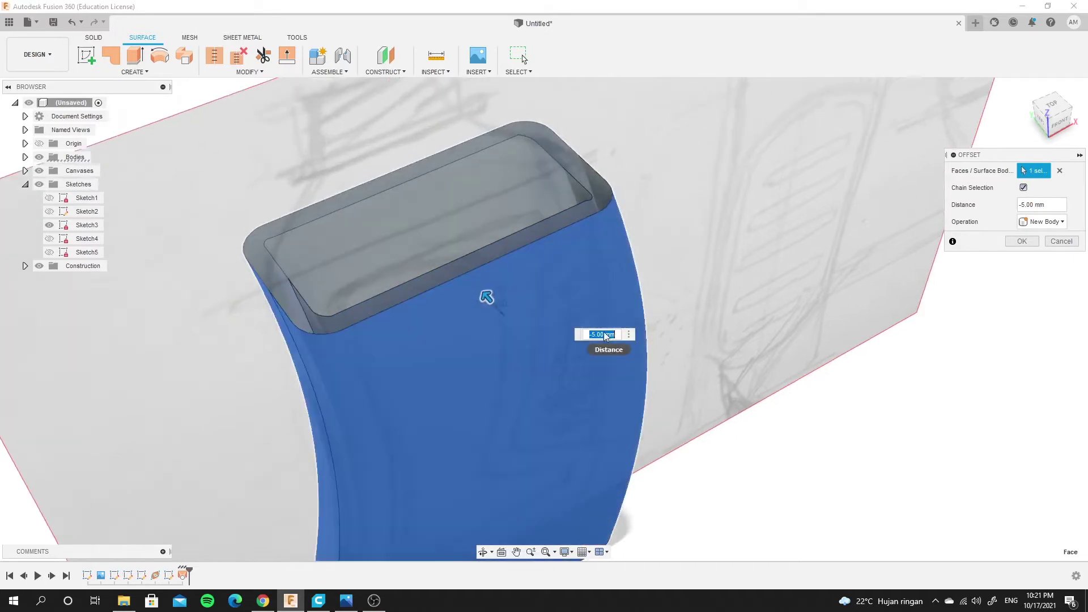
scroll(607, 336, up, 2)
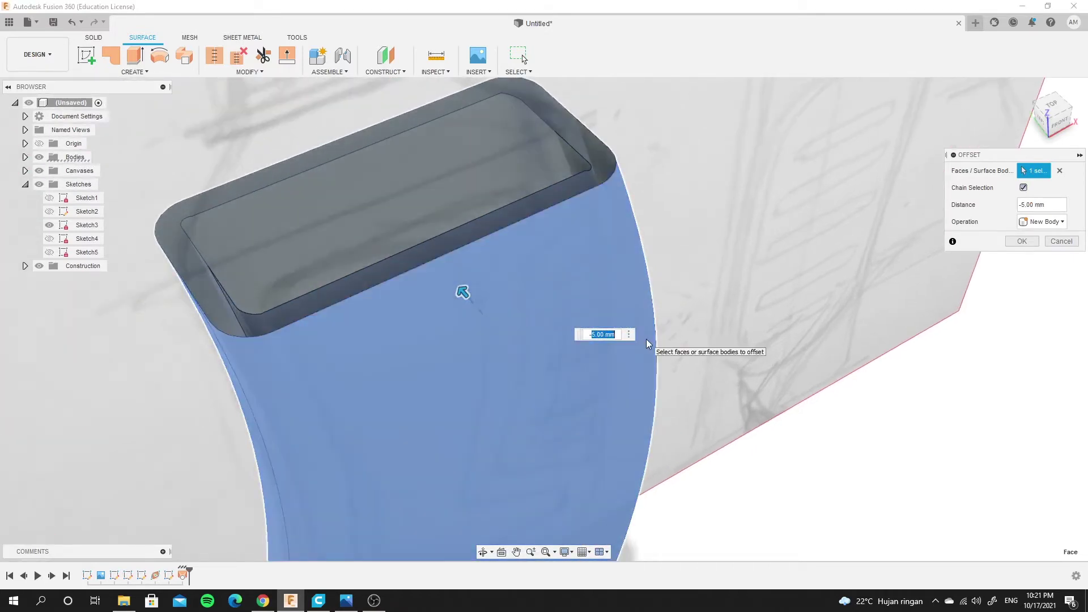
text(-3)
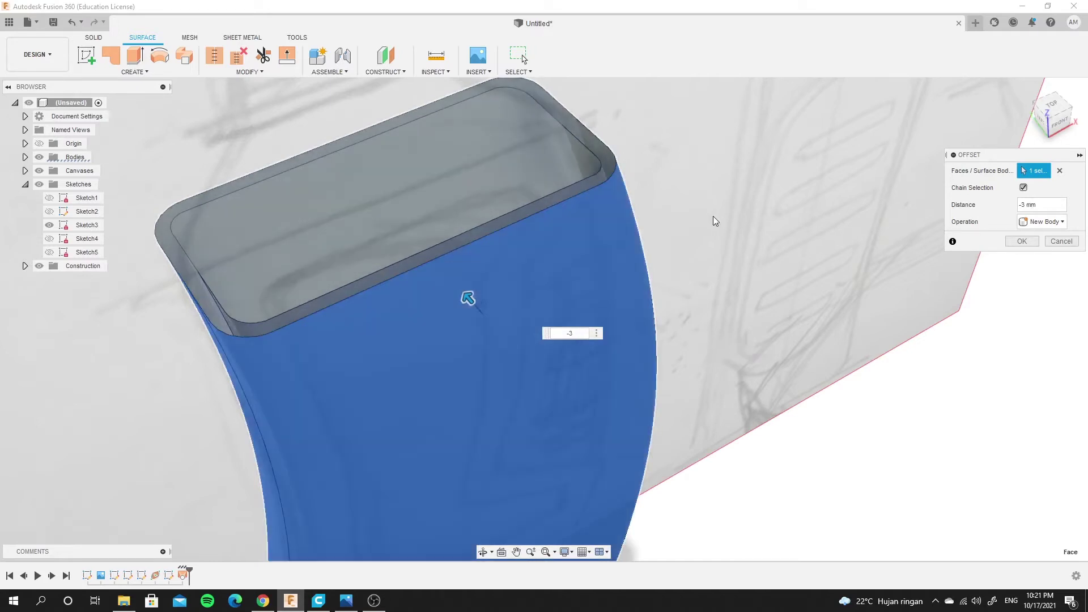
click(1029, 247)
scroll(666, 238, down, 5)
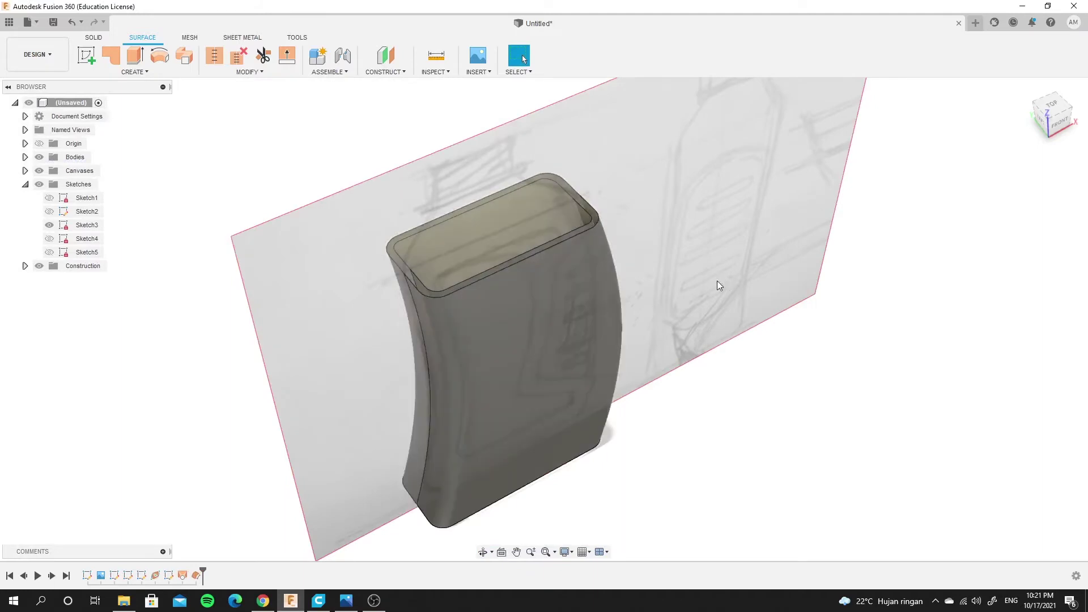
mouse_move(716, 280)
shift+middle_down()
mouse_move(623, 247)
mouse_move(663, 257)
shift+middle_up()
scroll(556, 170, up, 3)
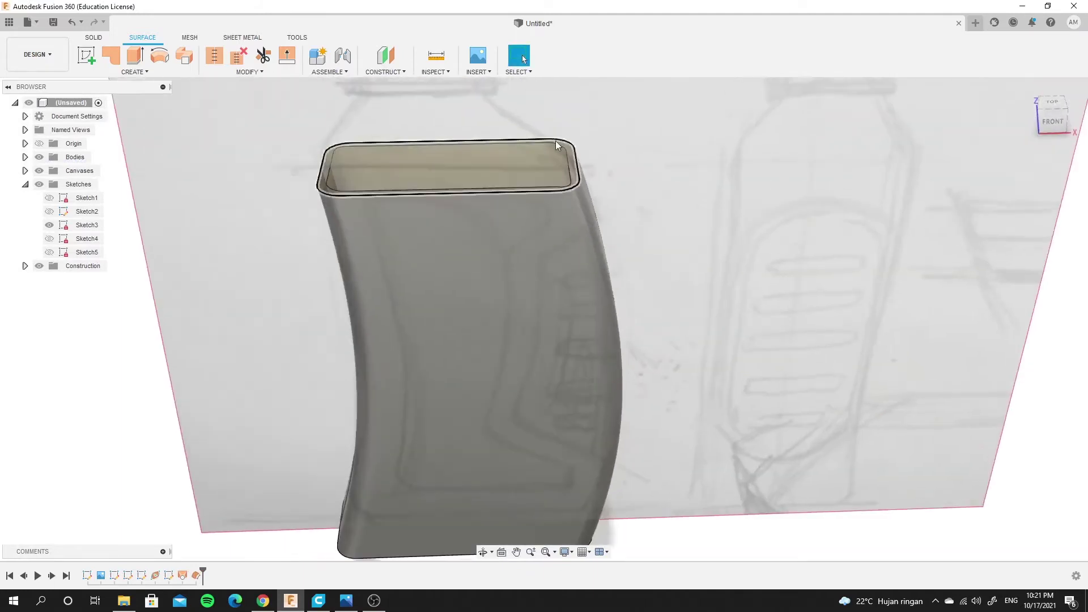
scroll(563, 168, up, 3)
scroll(584, 196, down, 1)
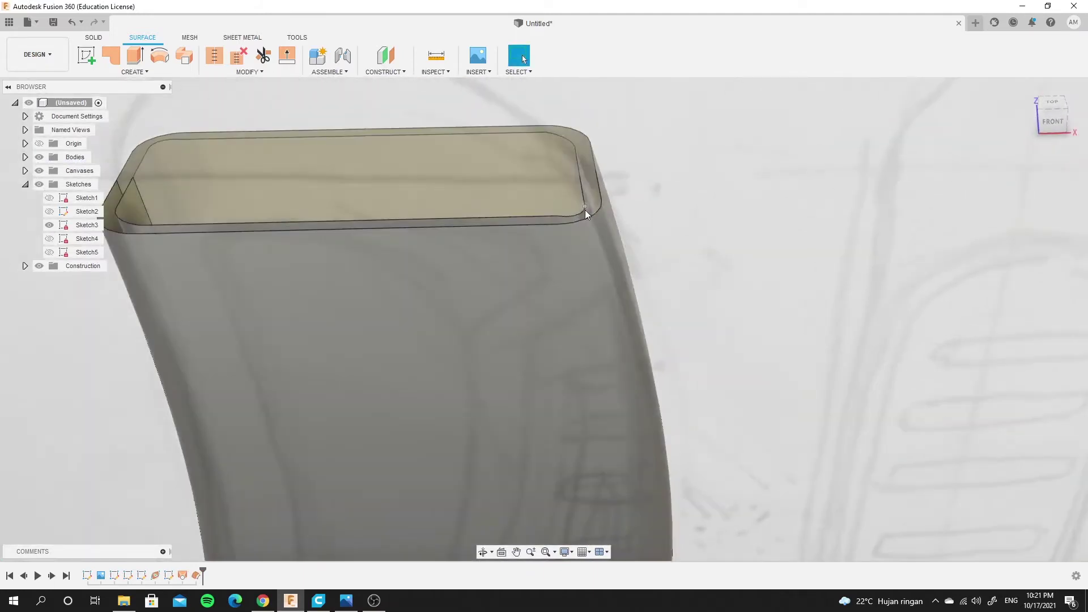
scroll(569, 222, down, 2)
scroll(574, 220, up, 2)
scroll(573, 209, up, 2)
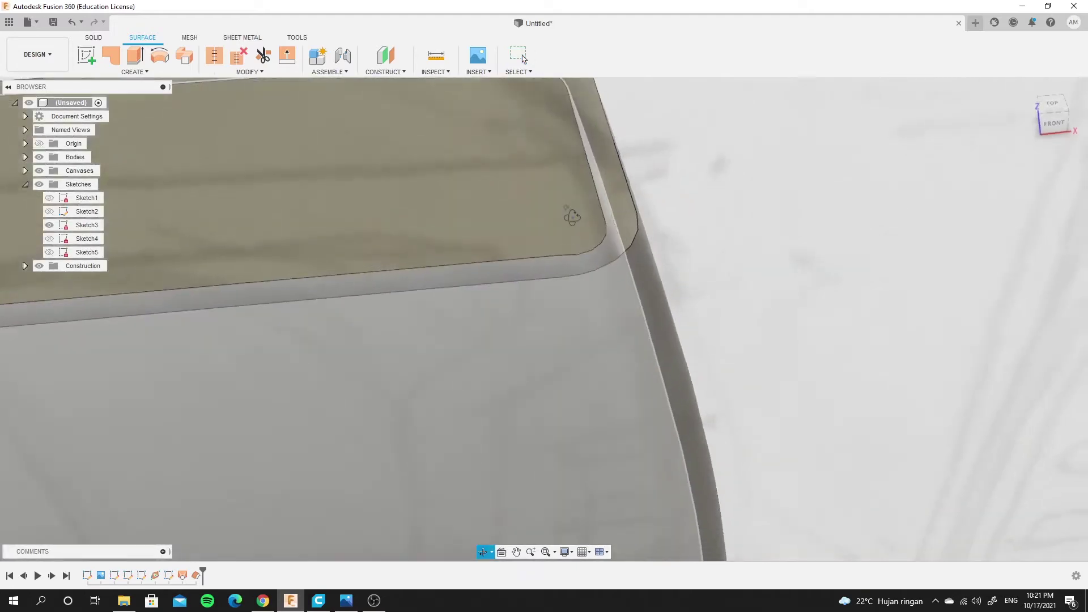
mouse_move(571, 213)
shift+middle_down()
mouse_move(616, 253)
mouse_move(622, 285)
shift+middle_up()
scroll(616, 253, down, 2)
scroll(623, 285, down, 3)
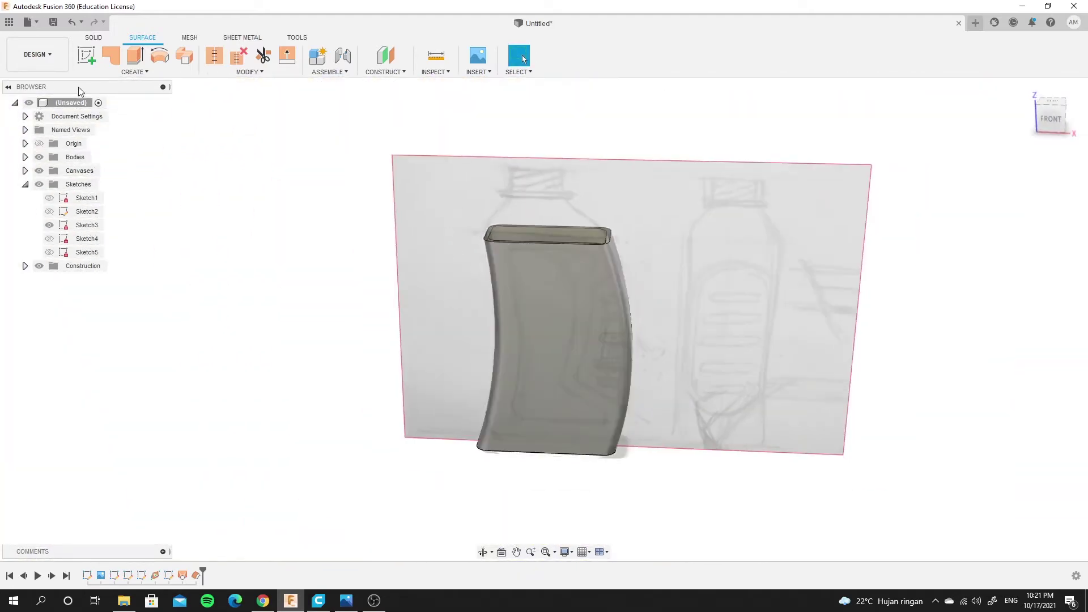
Start a new sketch on the canvas plane
click(87, 55)
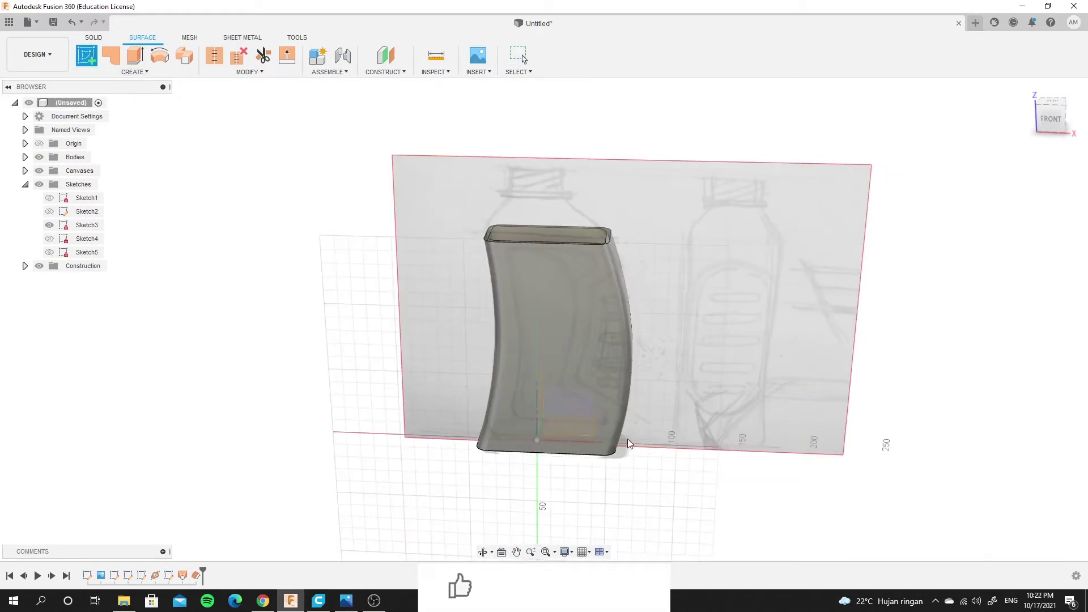
click(574, 399)
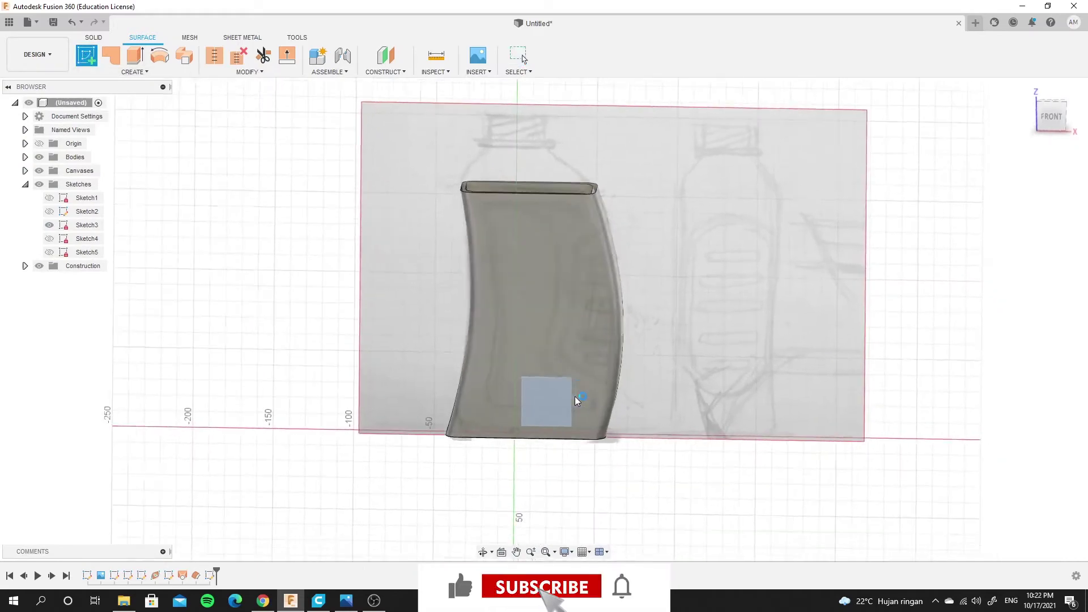
scroll(540, 335, up, 3)
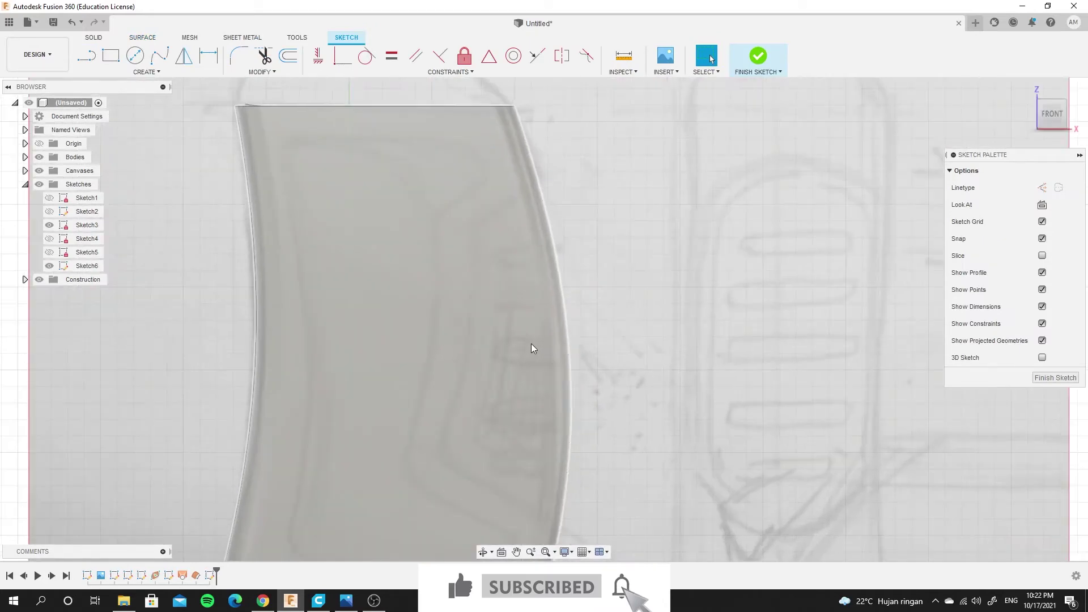
scroll(532, 343, down, 3)
scroll(515, 338, up, 3)
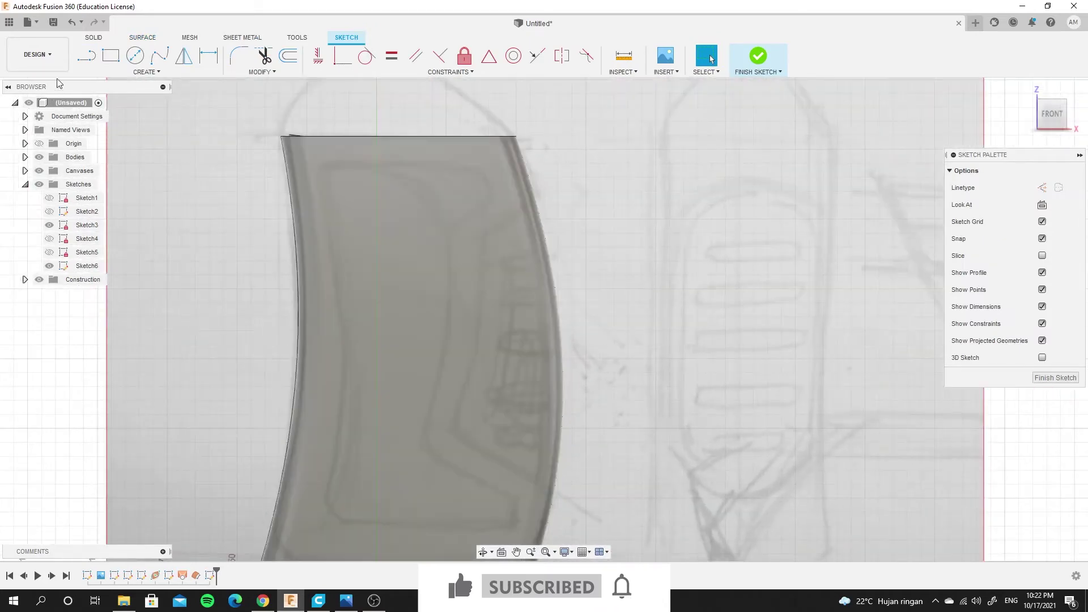
Draw two angled lines reaching from outside the bottle's right side into the body
click(85, 56)
click(585, 163)
click(482, 230)
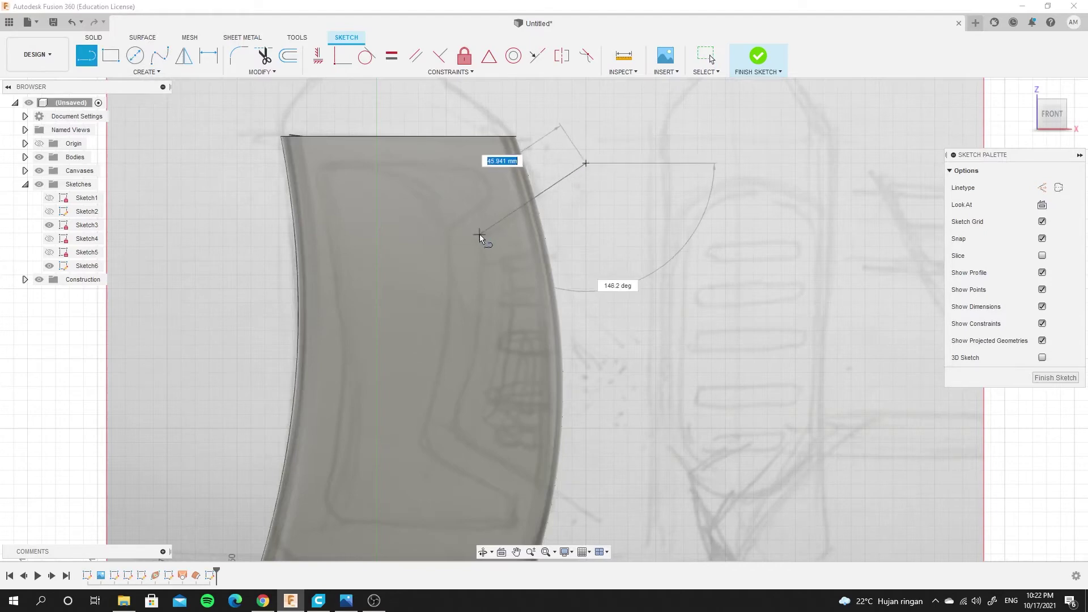
scroll(490, 255, down, 4)
scroll(498, 370, up, 4)
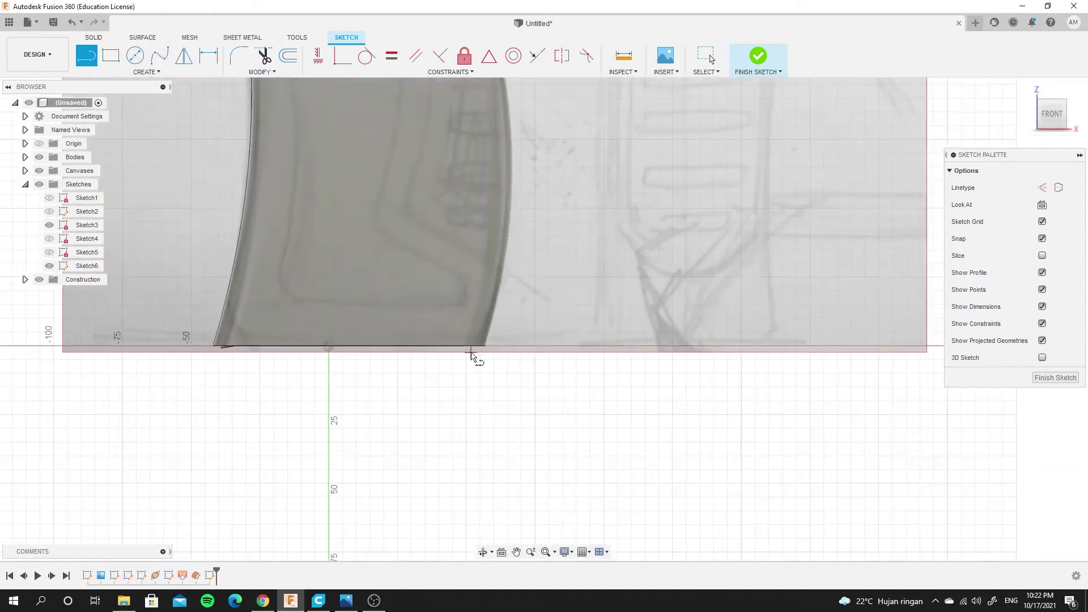
click(534, 290)
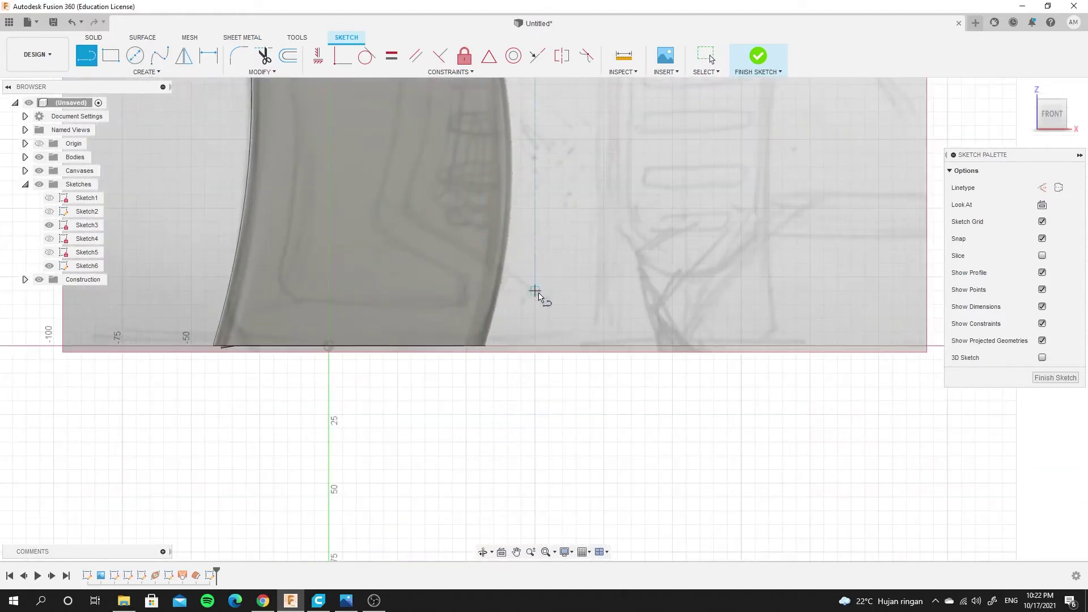
click(398, 209)
scroll(380, 237, down, 2)
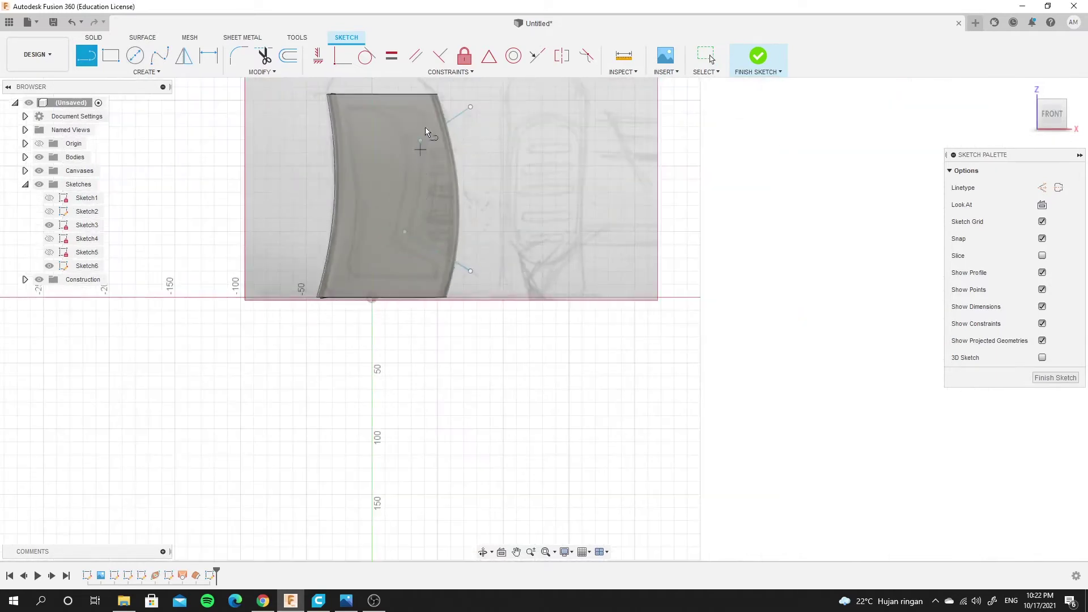
scroll(432, 161, up, 2)
middle_drag(437, 126, 347, 179)
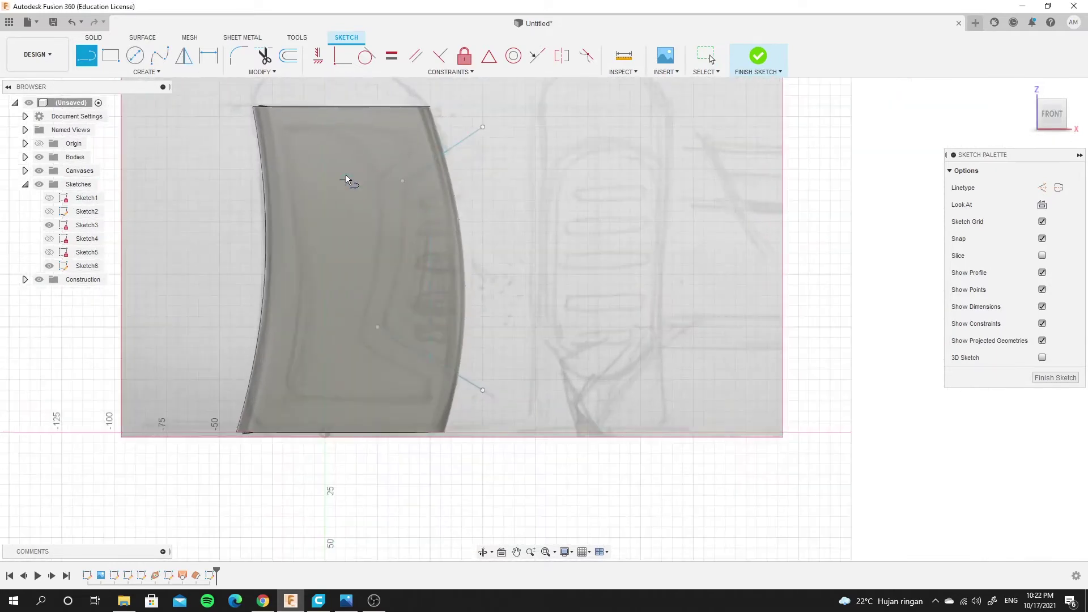
Draw a fit-point spline down the body connecting the two lines' inner ends
click(159, 55)
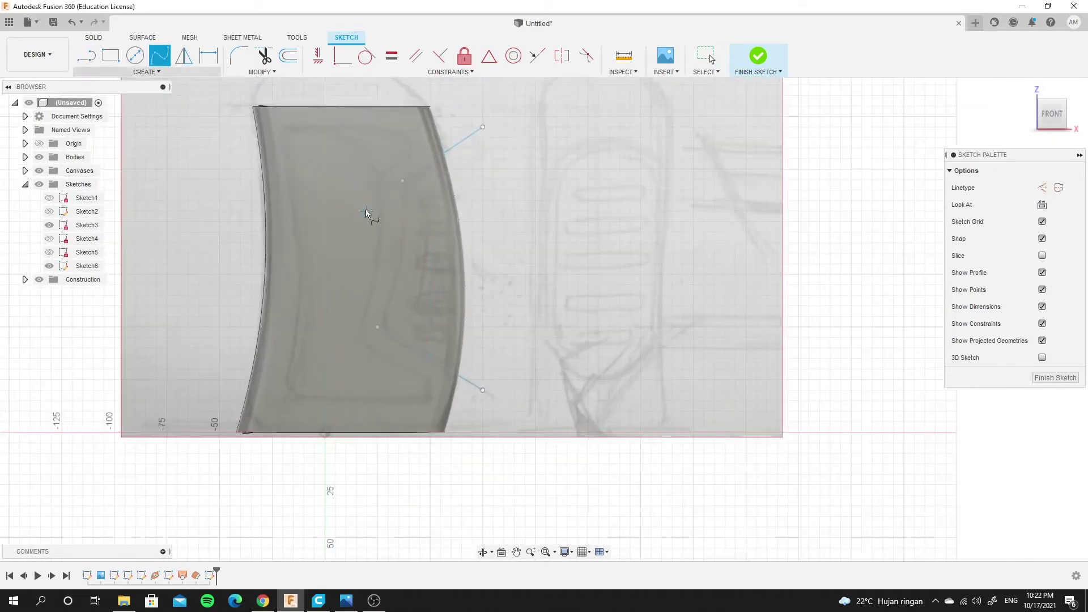
click(403, 258)
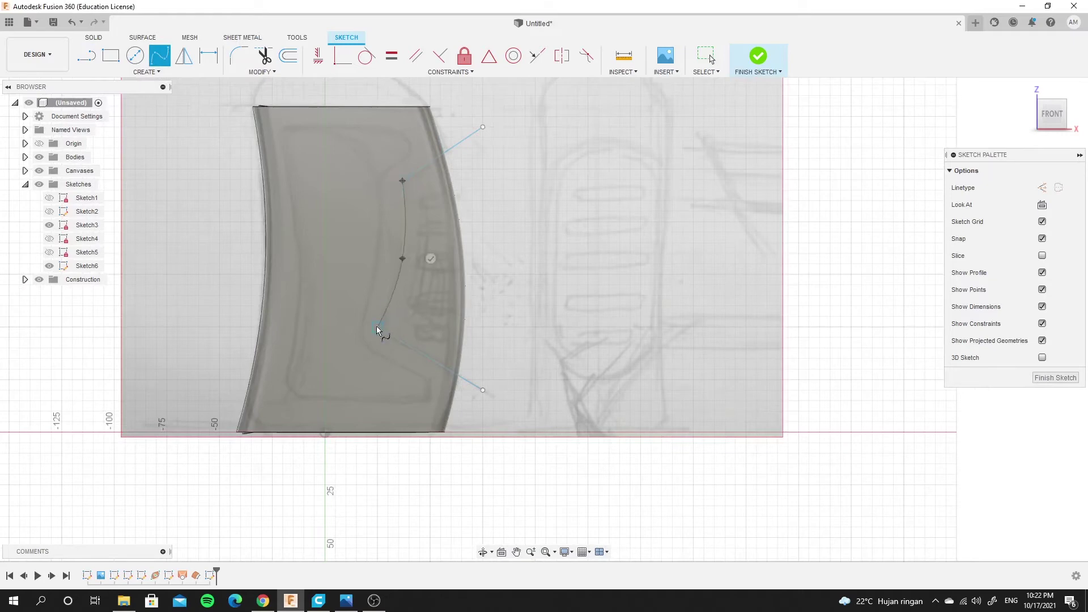
click(377, 326)
right_click(514, 252)
click(558, 251)
scroll(392, 243, up, 5)
scroll(428, 254, up, 3)
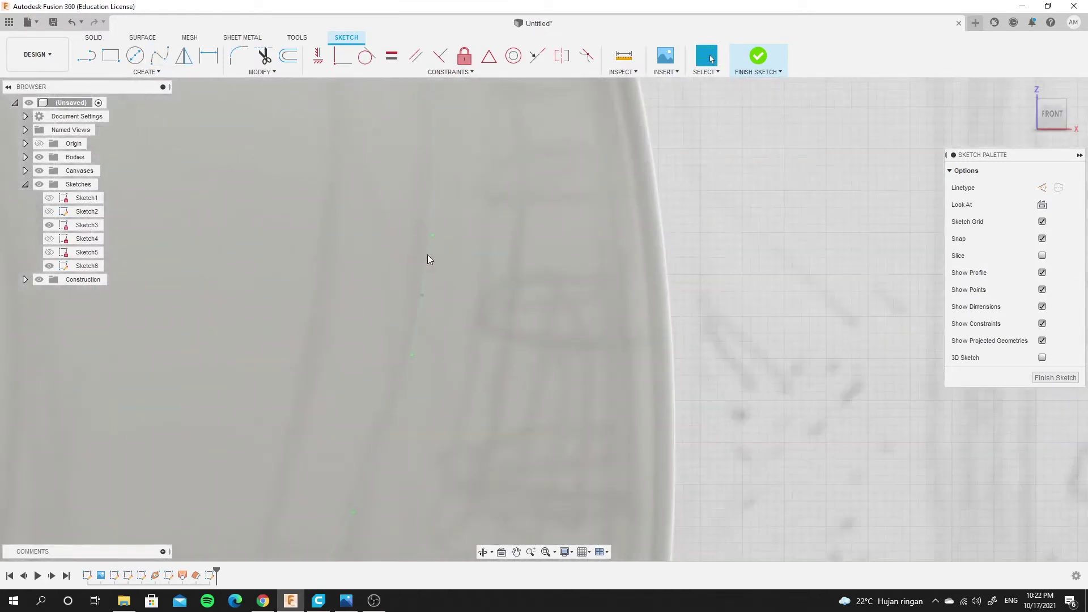
scroll(421, 295, up, 2)
click(421, 295)
scroll(419, 285, down, 3)
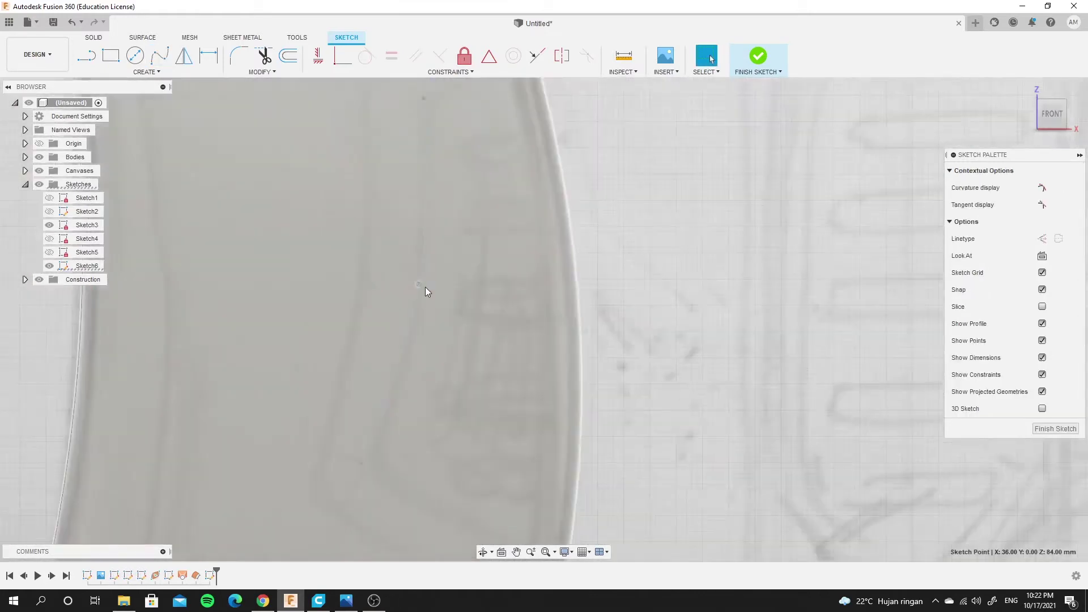
scroll(414, 195, down, 3)
scroll(432, 281, up, 3)
scroll(407, 293, up, 2)
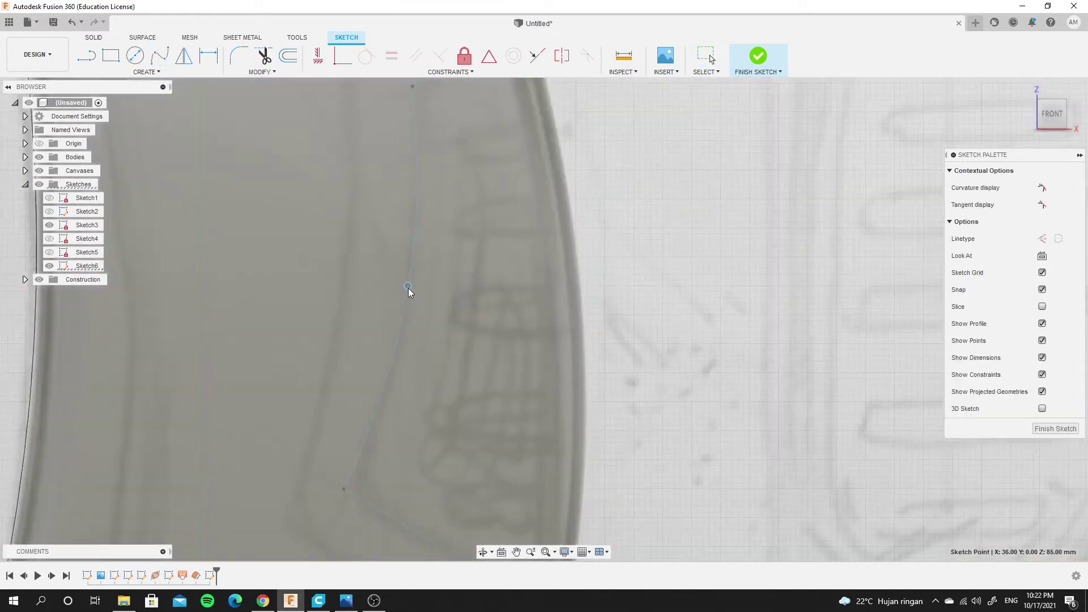
scroll(409, 288, down, 3)
scroll(411, 292, down, 3)
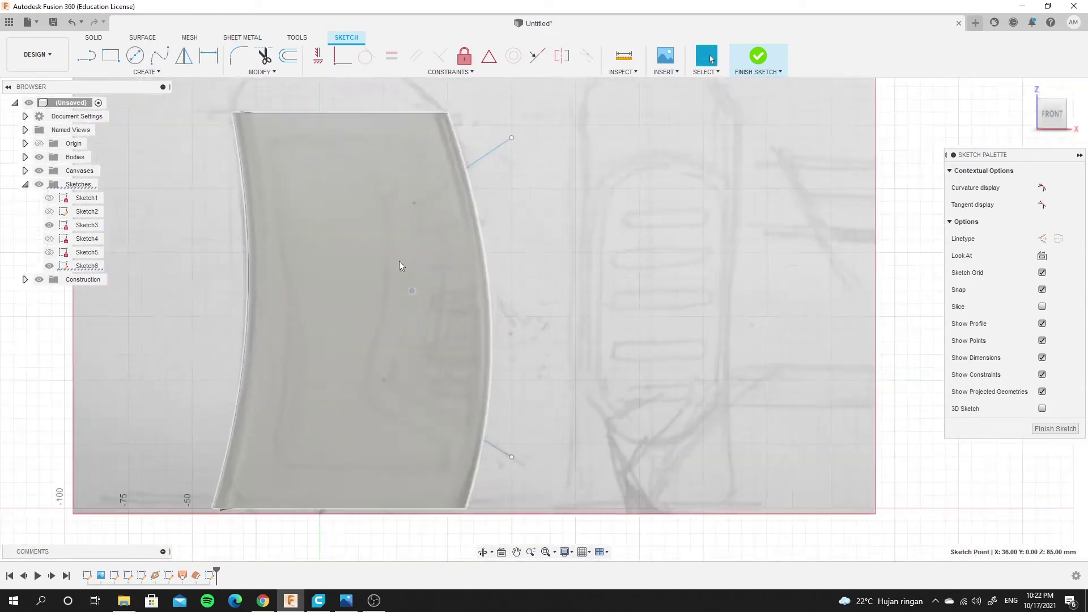
Round both line–spline corners with 10 mm fillets and finish Sketch6
click(238, 55)
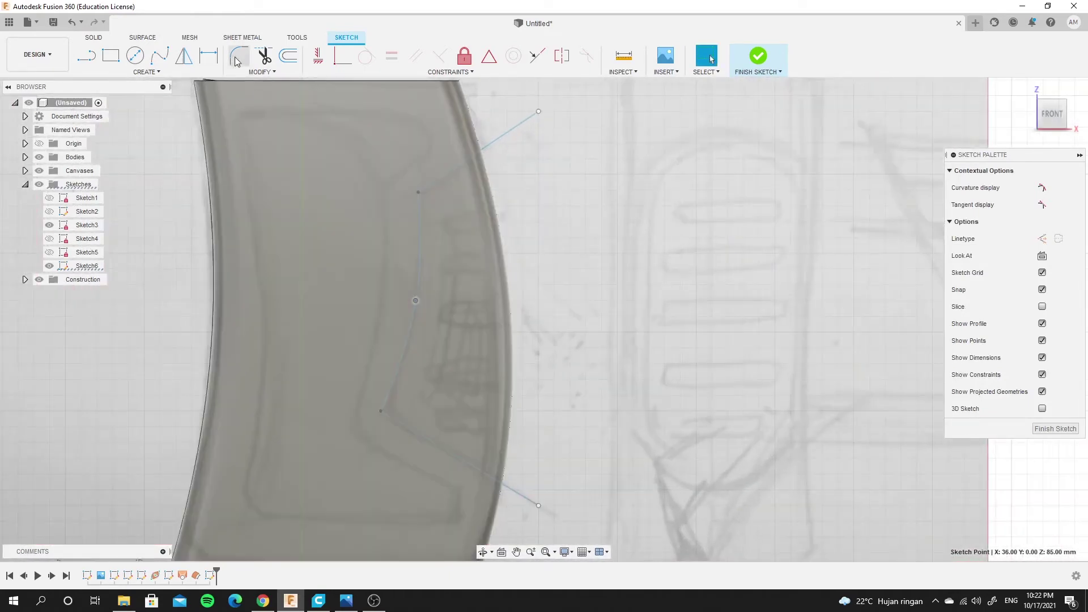
click(416, 192)
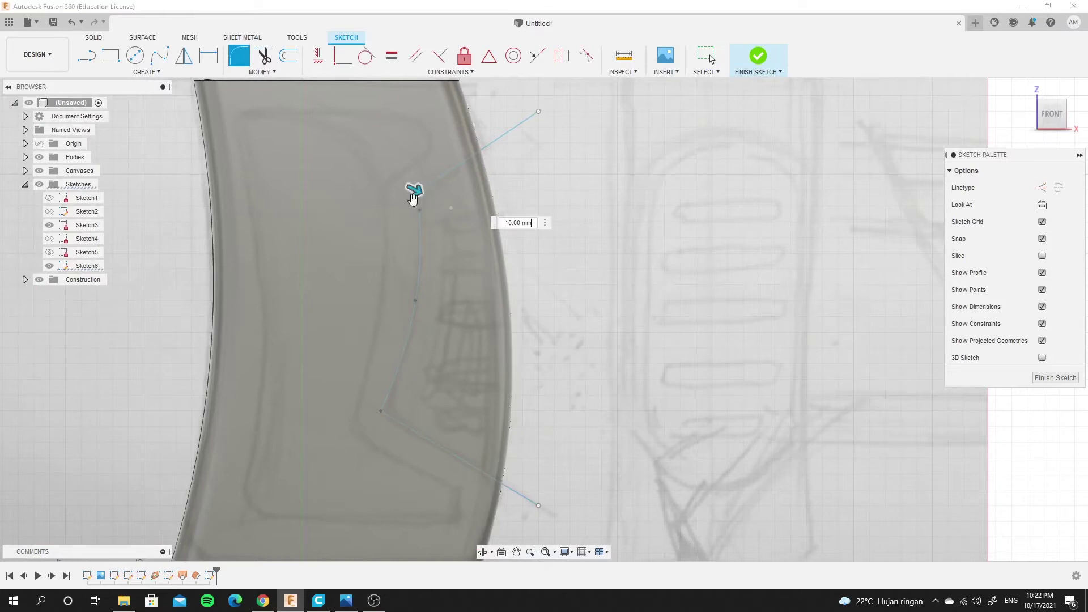
click(381, 410)
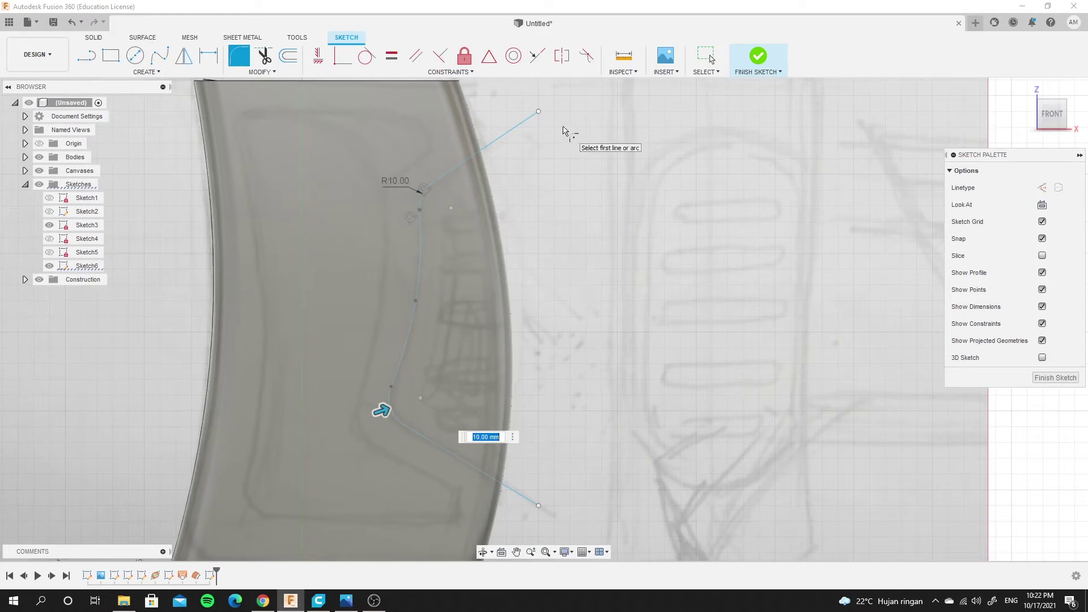
click(757, 60)
Trim the outer bottle surface with Sketch6's curve, removing the right-side region
scroll(579, 306, up, 3)
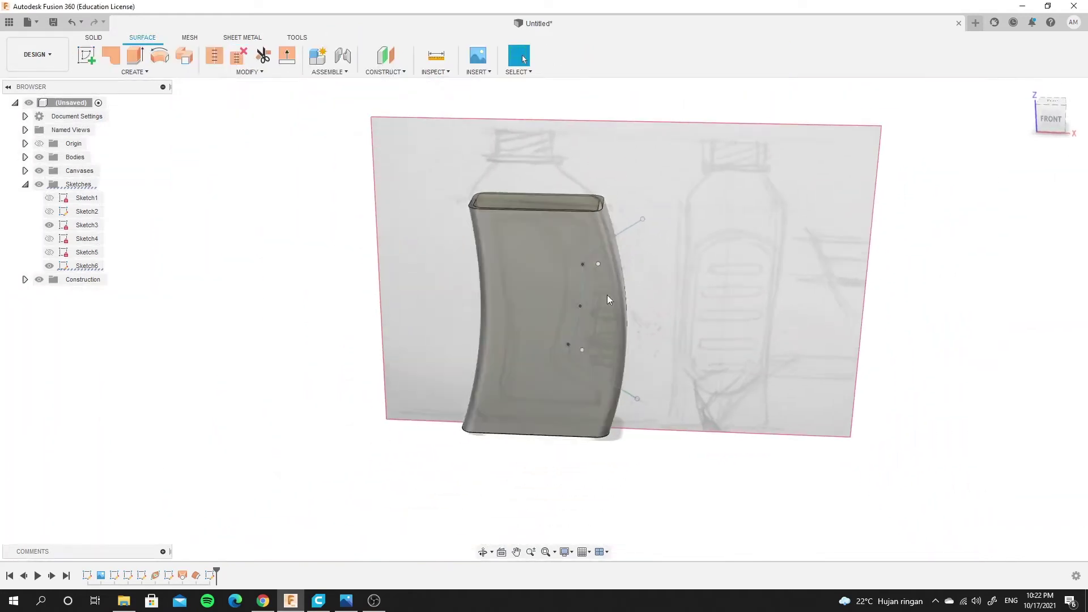
scroll(786, 268, down, 2)
scroll(731, 261, up, 3)
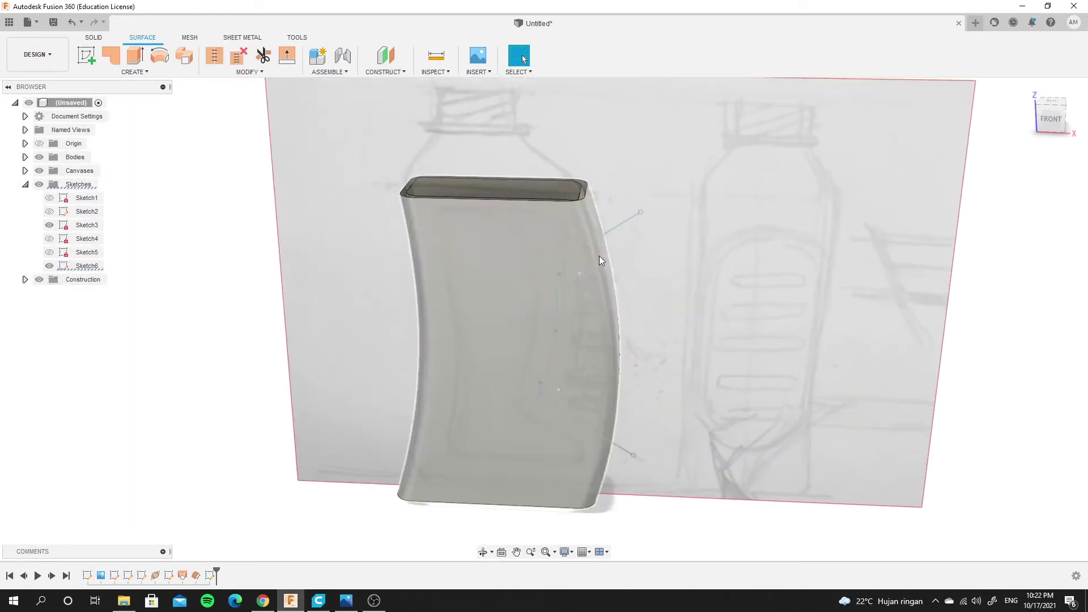
shift+middle_drag(600, 256, 568, 263)
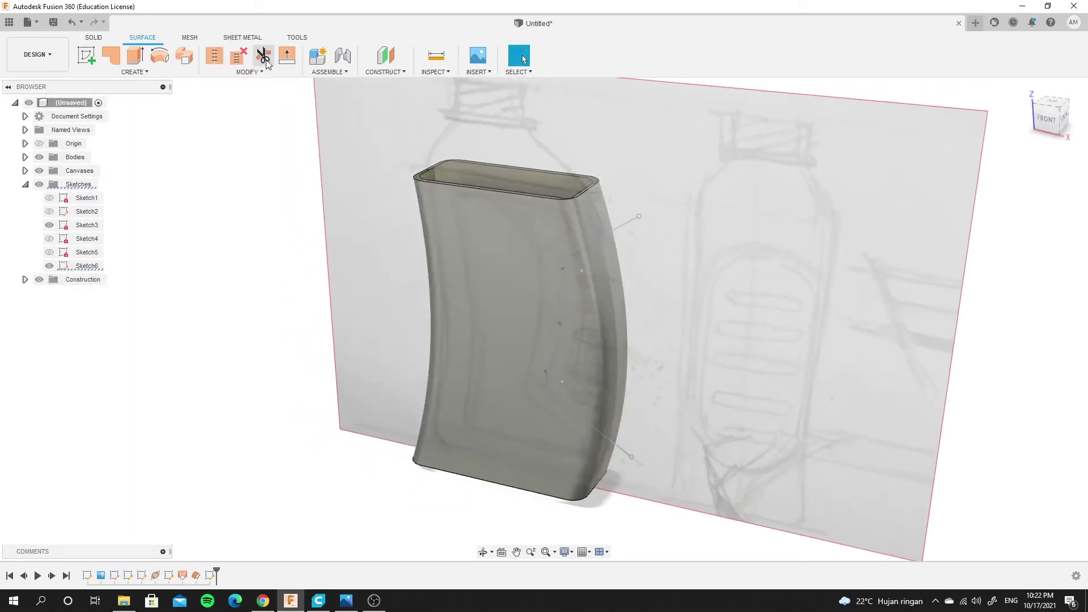
click(264, 57)
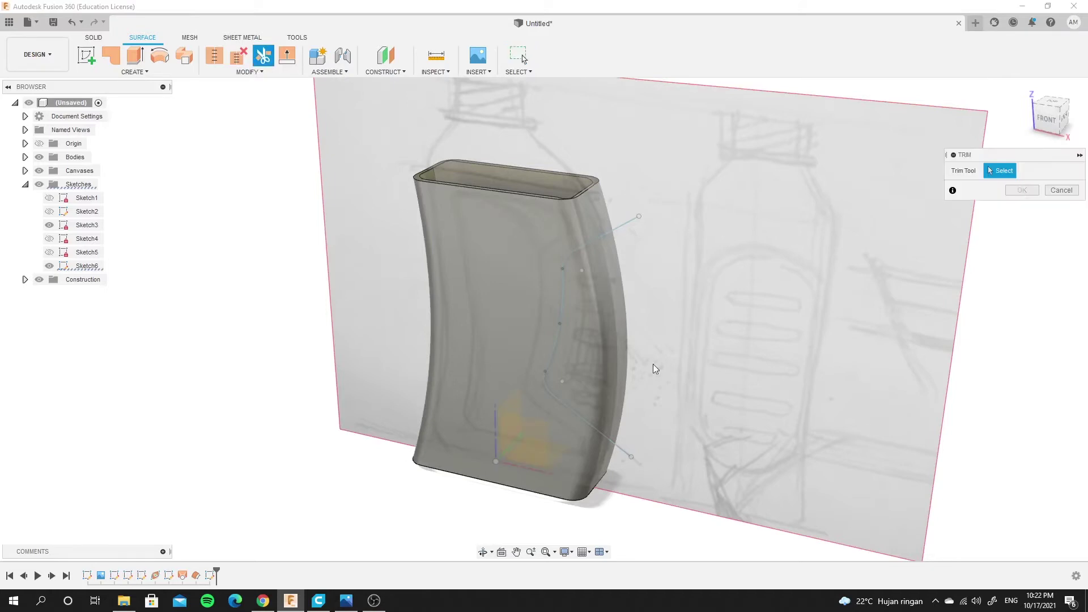
scroll(628, 267, up, 3)
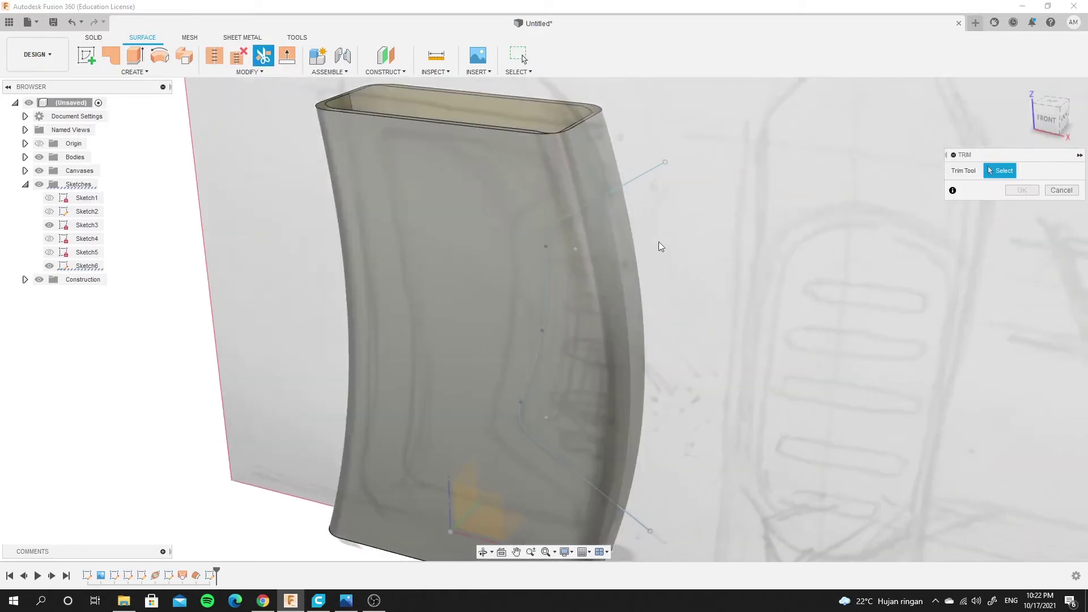
click(643, 175)
shift+middle_drag(684, 284, 699, 255)
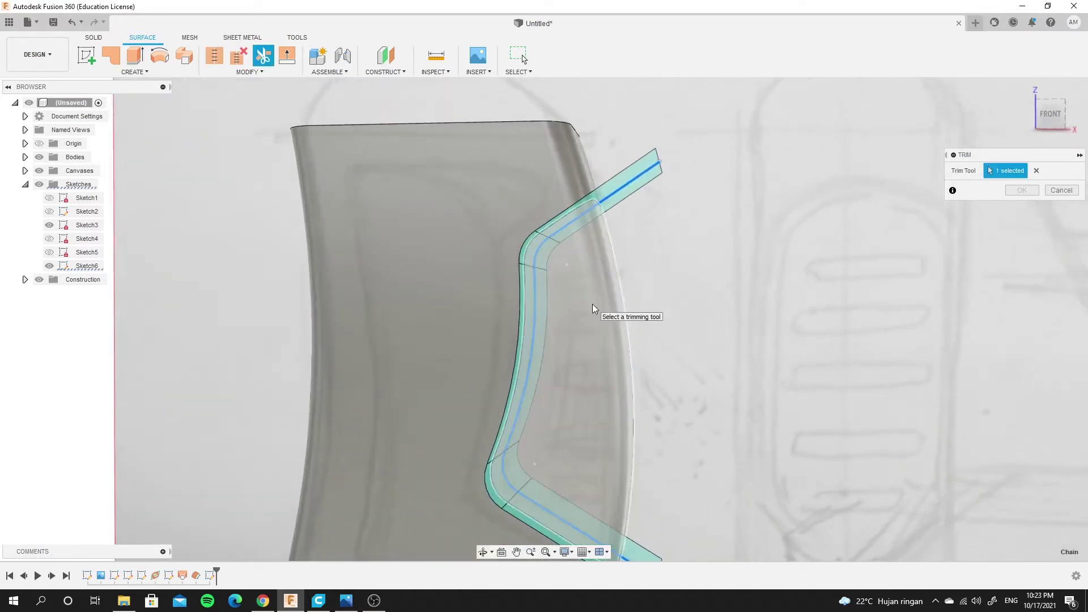
mouse_move(593, 309)
shift+middle_down()
mouse_move(587, 271)
mouse_move(648, 267)
shift+middle_up()
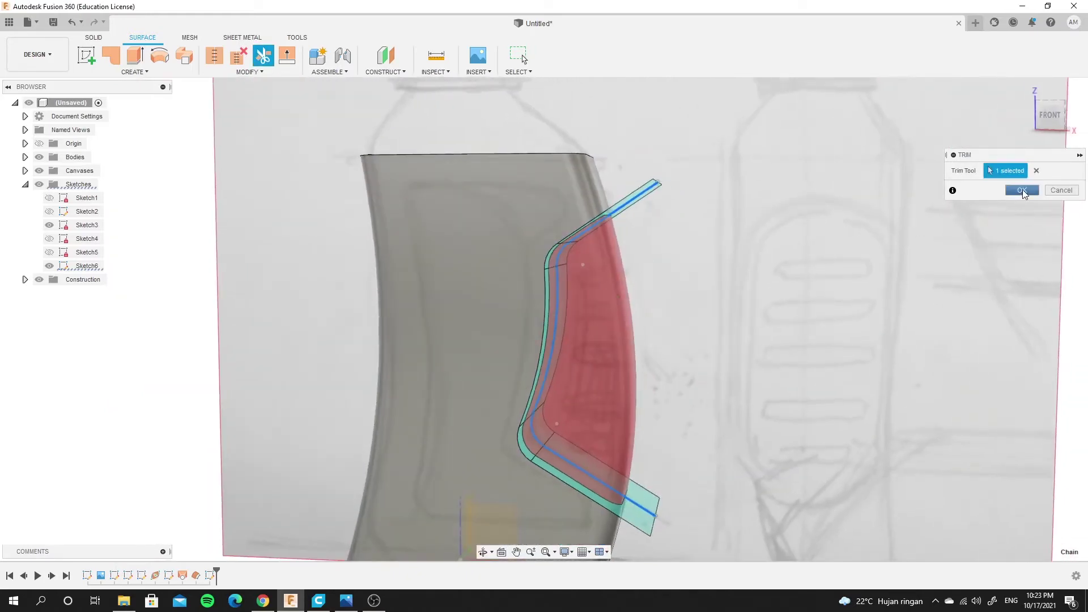
click(1023, 191)
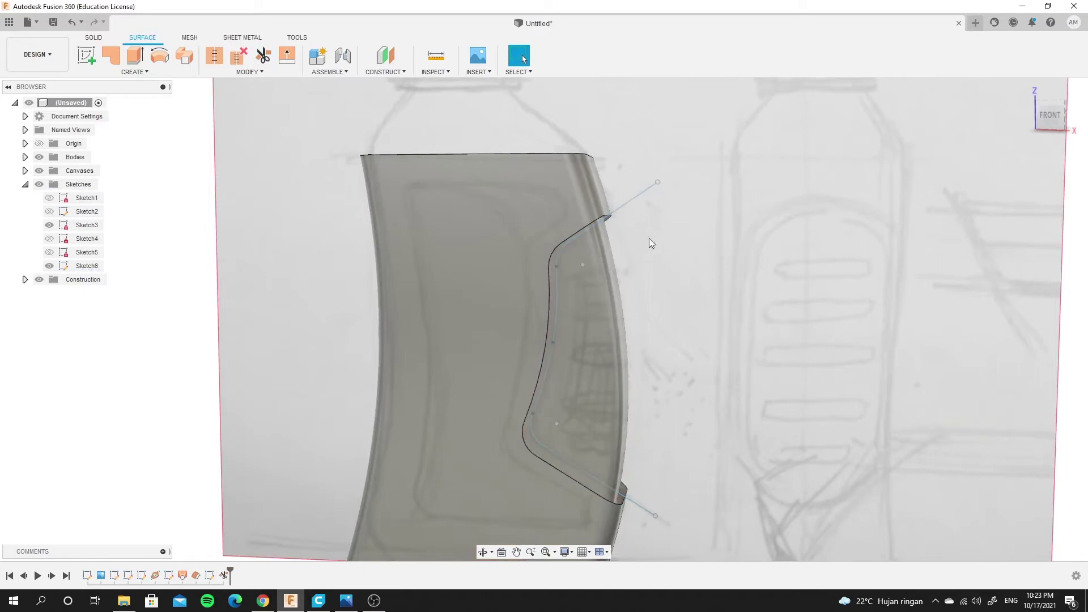
Begin another trim using Sketch6's filleted curve as the cutting tool, viewed from above
scroll(651, 216, up, 3)
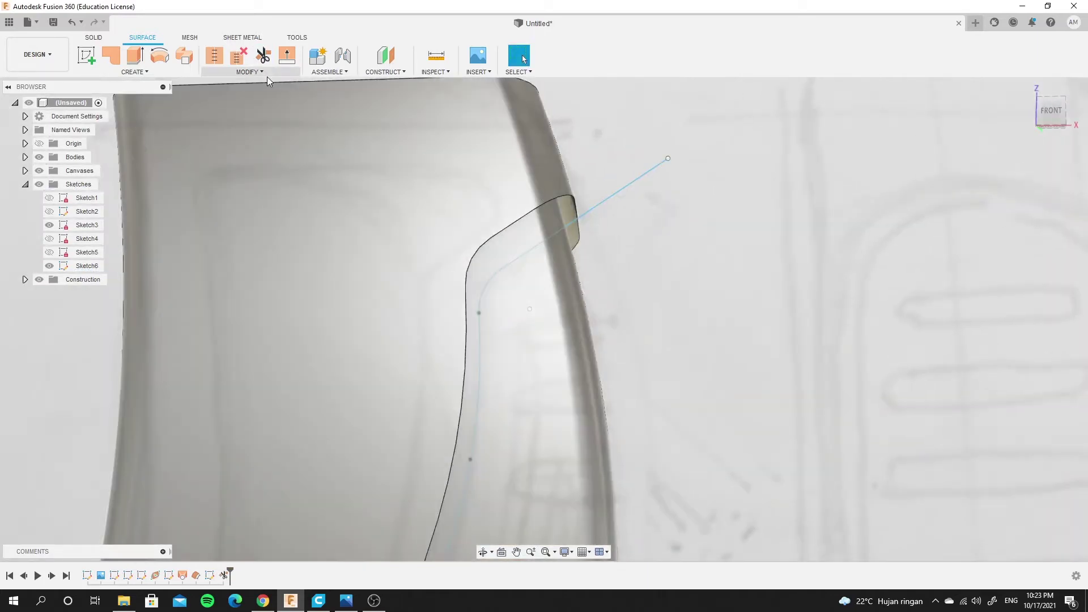
click(263, 55)
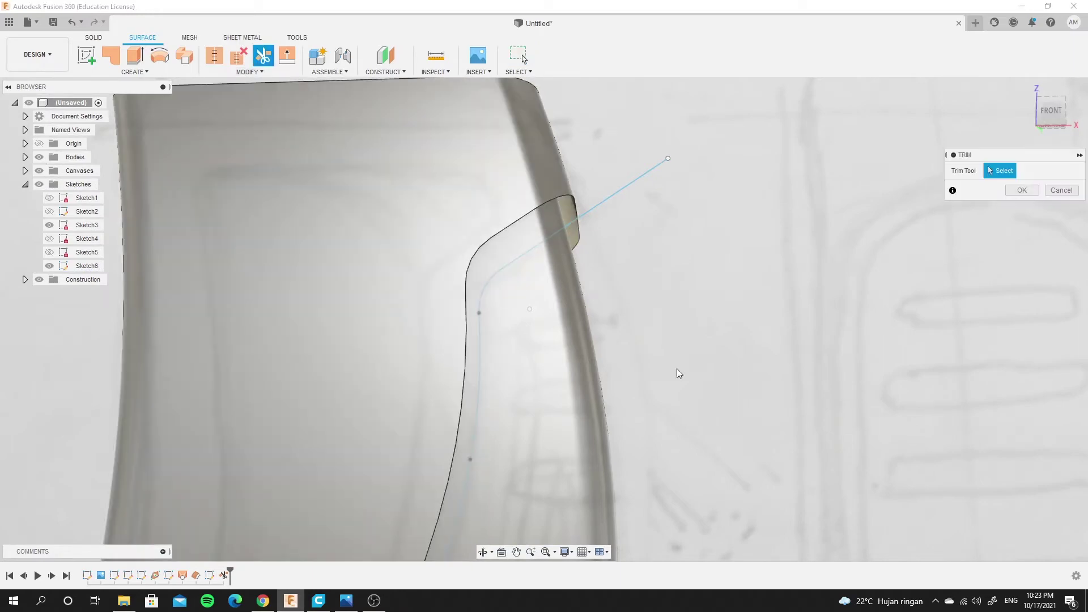
click(626, 190)
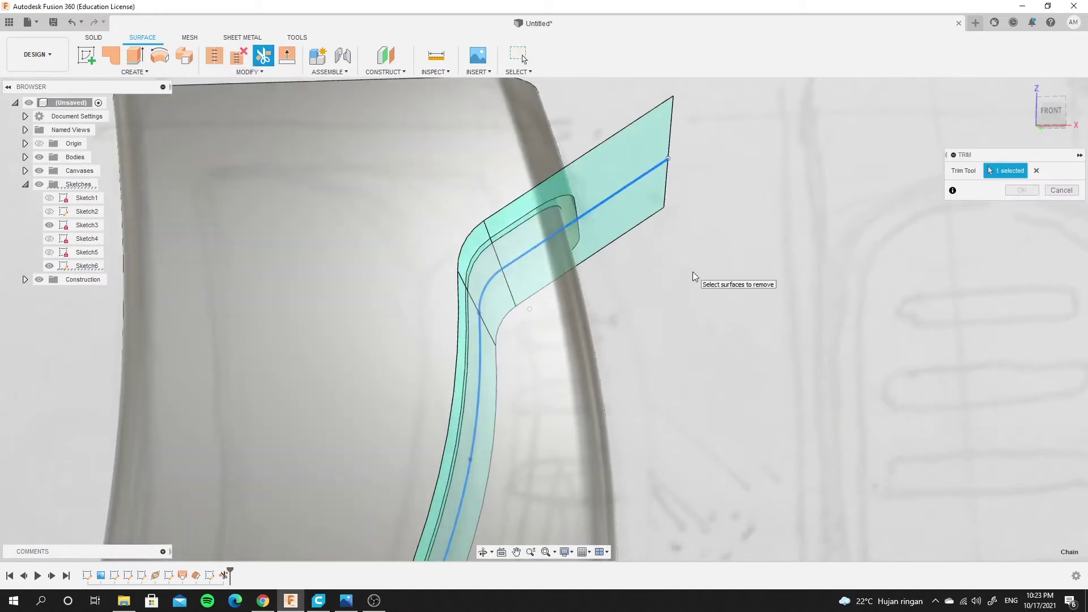
scroll(674, 303, down, 2)
shift+middle_drag(675, 302, 661, 320)
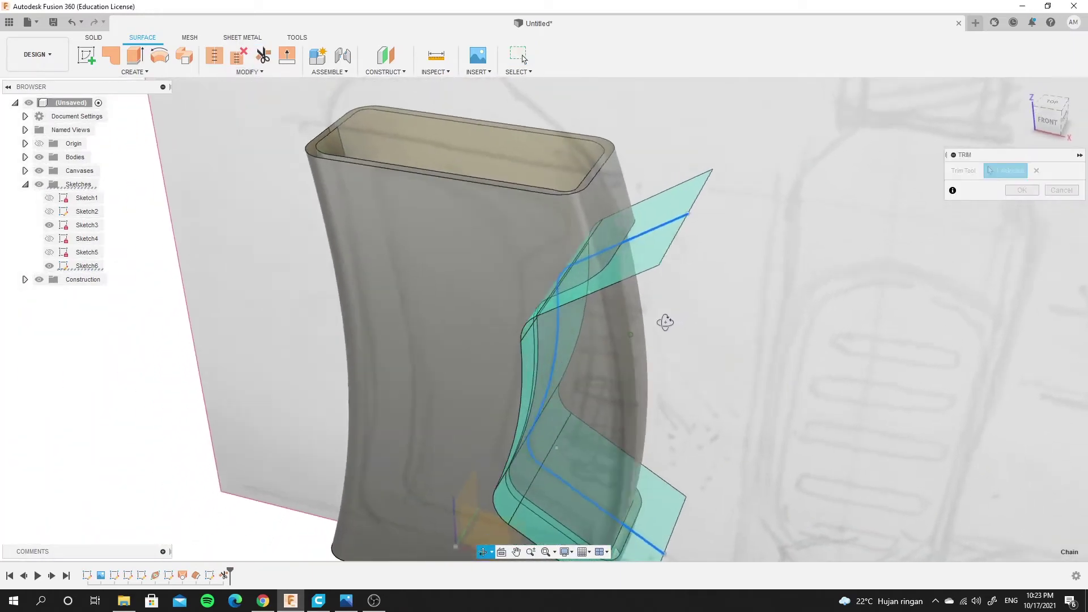
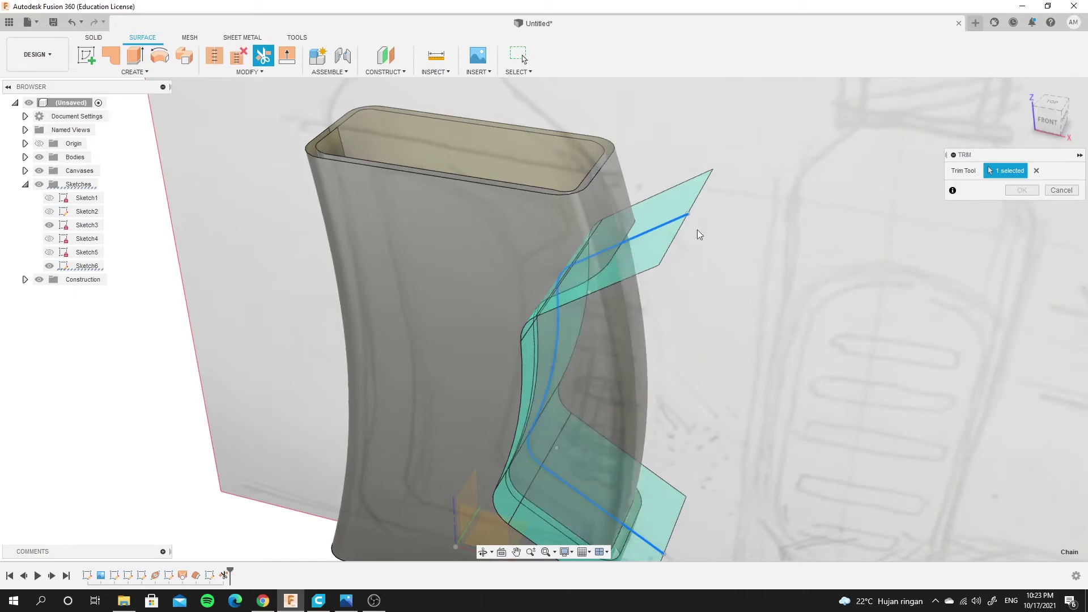
Trim away the selected side region of the bottle body along the panel outline
scroll(634, 236, up, 2)
scroll(536, 177, up, 3)
scroll(595, 217, up, 2)
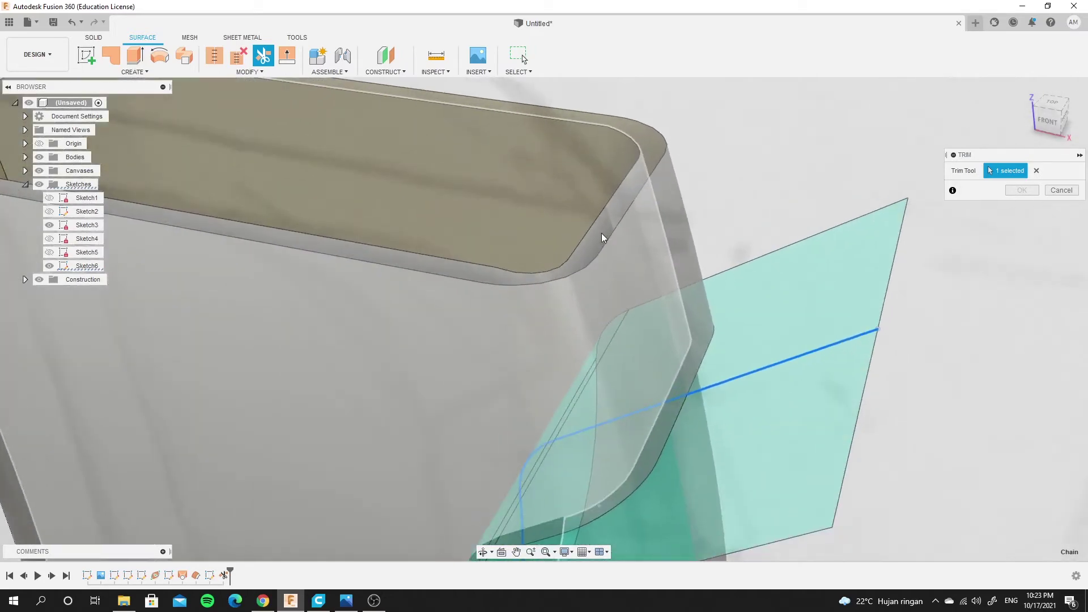
click(603, 237)
scroll(603, 240, down, 4)
scroll(603, 240, down, 2)
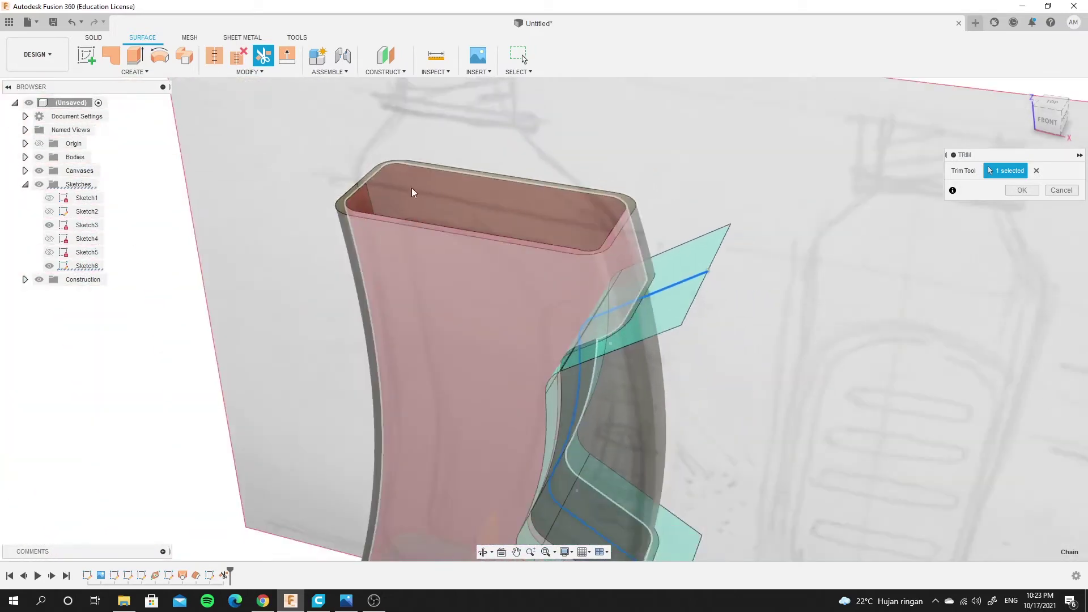
scroll(461, 249, down, 3)
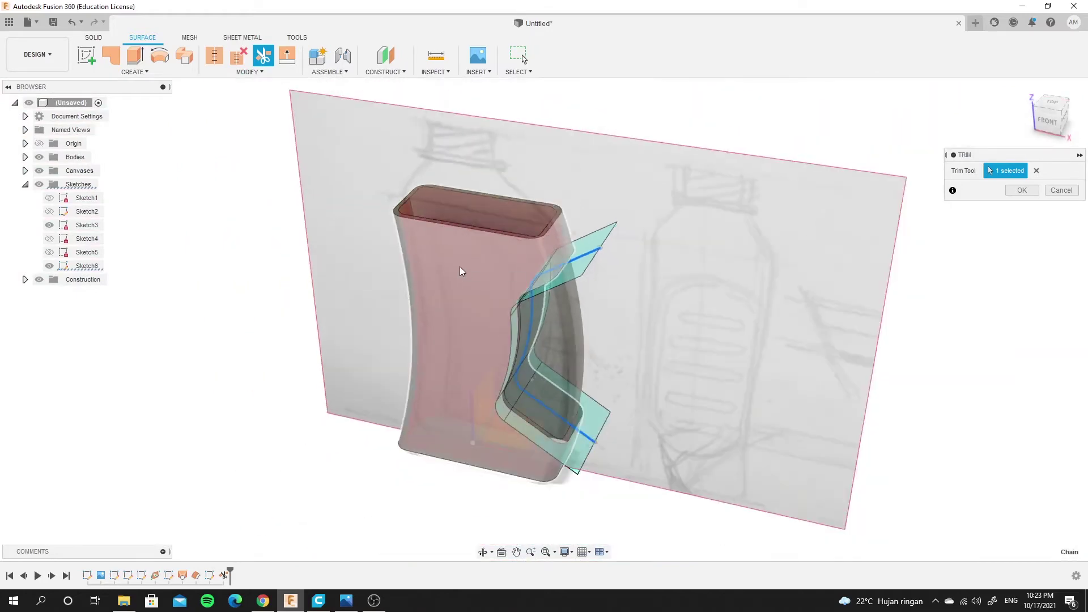
mouse_move(486, 291)
shift+middle_down()
mouse_move(421, 222)
mouse_move(418, 235)
shift+middle_up()
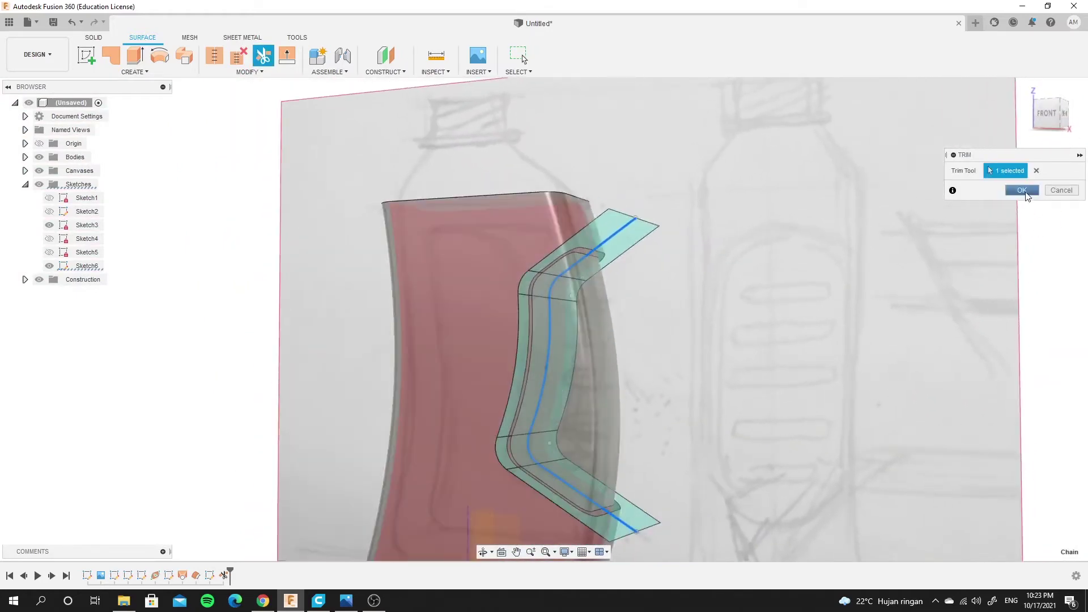
click(1022, 191)
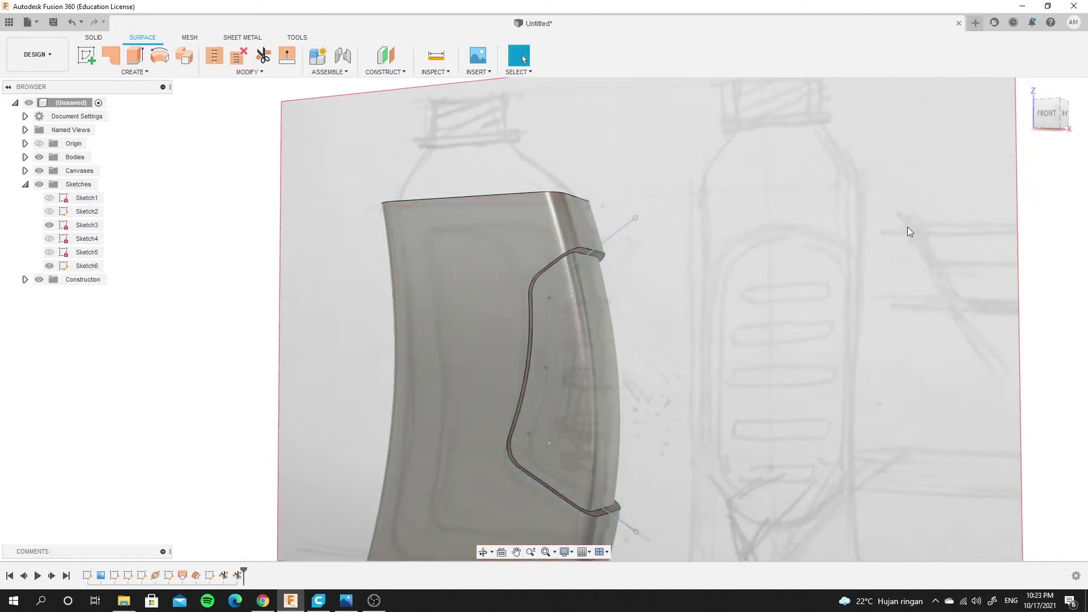
Orbit around the body to inspect the new recessed trim edge
scroll(553, 341, down, 3)
scroll(567, 274, up, 5)
mouse_move(568, 280)
shift+middle_down()
mouse_move(567, 198)
mouse_move(622, 199)
shift+middle_up()
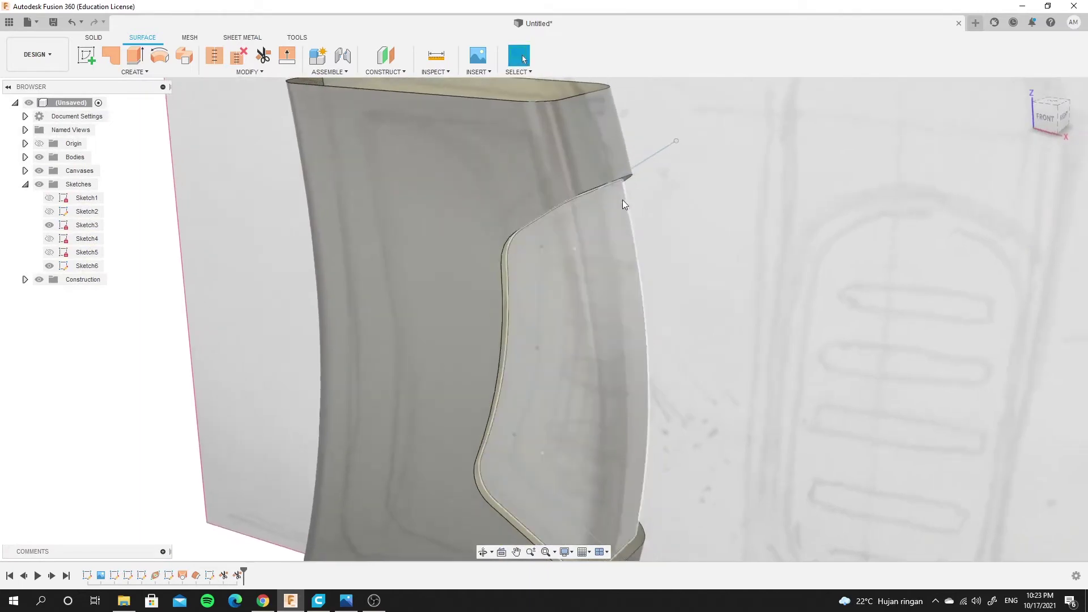
mouse_move(562, 250)
shift+middle_down()
mouse_move(558, 169)
mouse_move(566, 177)
shift+middle_up()
scroll(566, 177, up, 2)
scroll(569, 191, down, 3)
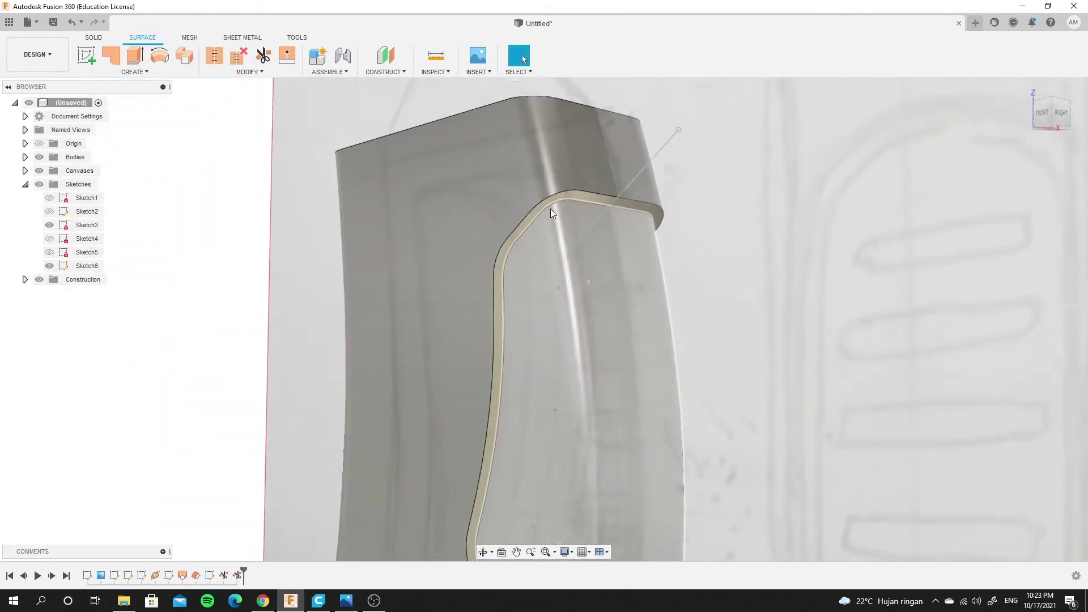
scroll(556, 188, down, 1)
shift+middle_drag(556, 188, 610, 177)
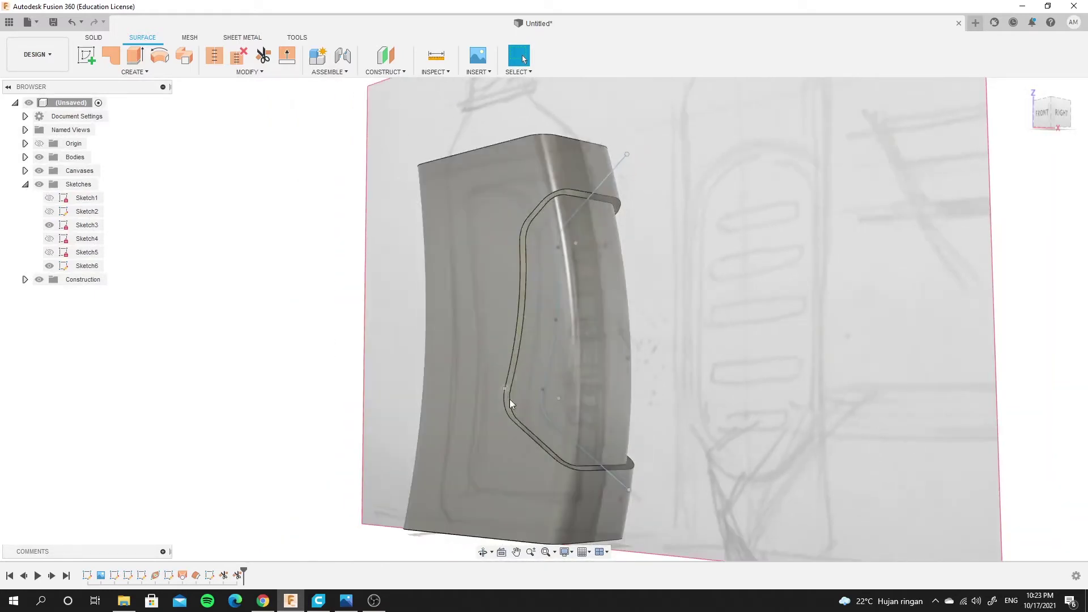
scroll(546, 208, up, 3)
scroll(567, 204, up, 3)
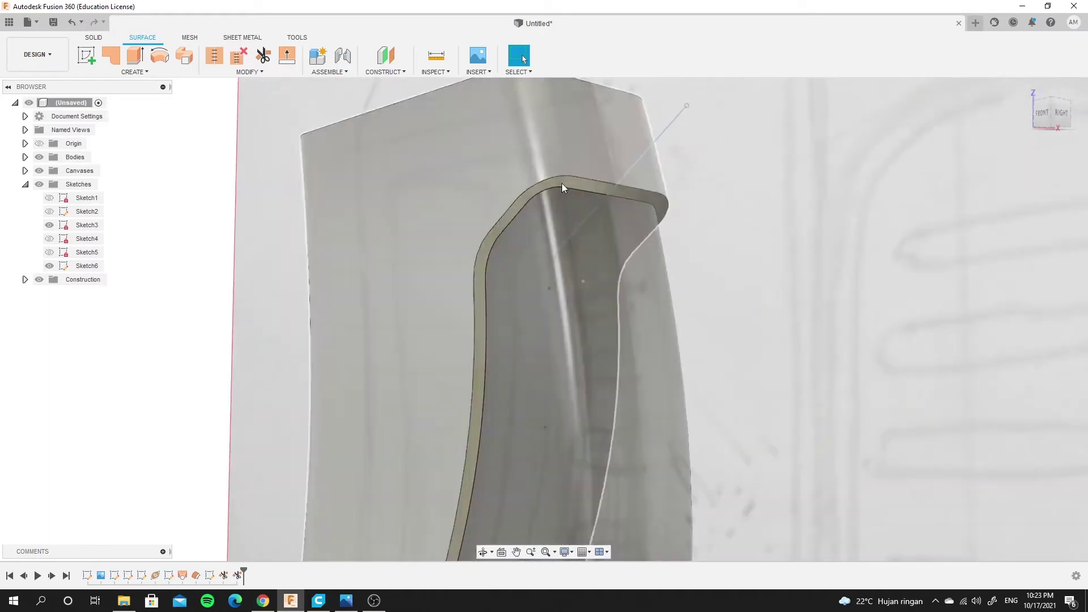
scroll(562, 187, up, 3)
scroll(493, 193, up, 2)
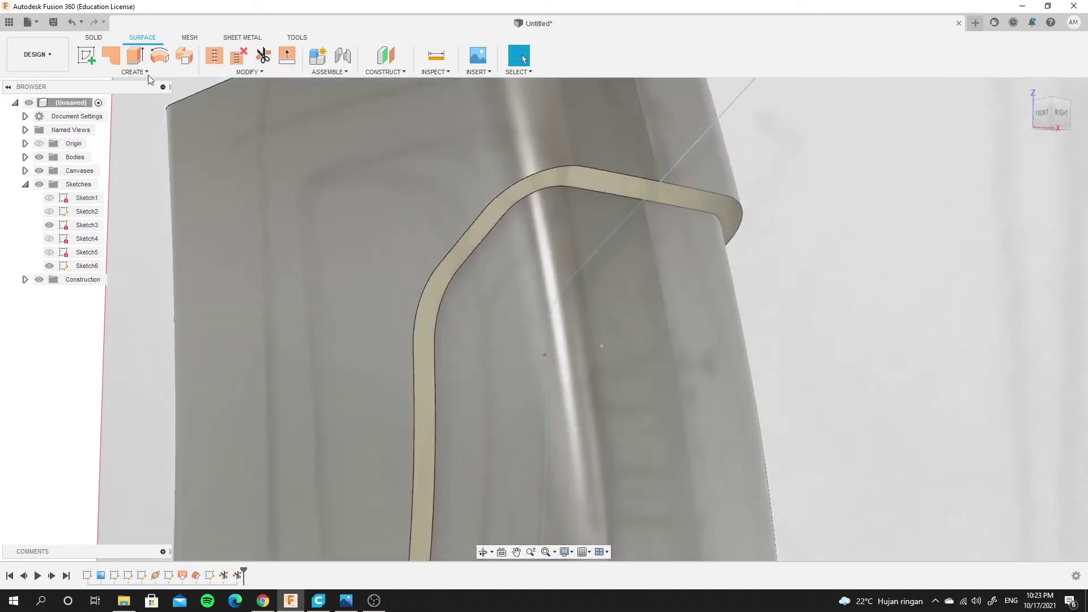
Loft a surface between the two opening edges to form the recess's connecting wall
click(145, 72)
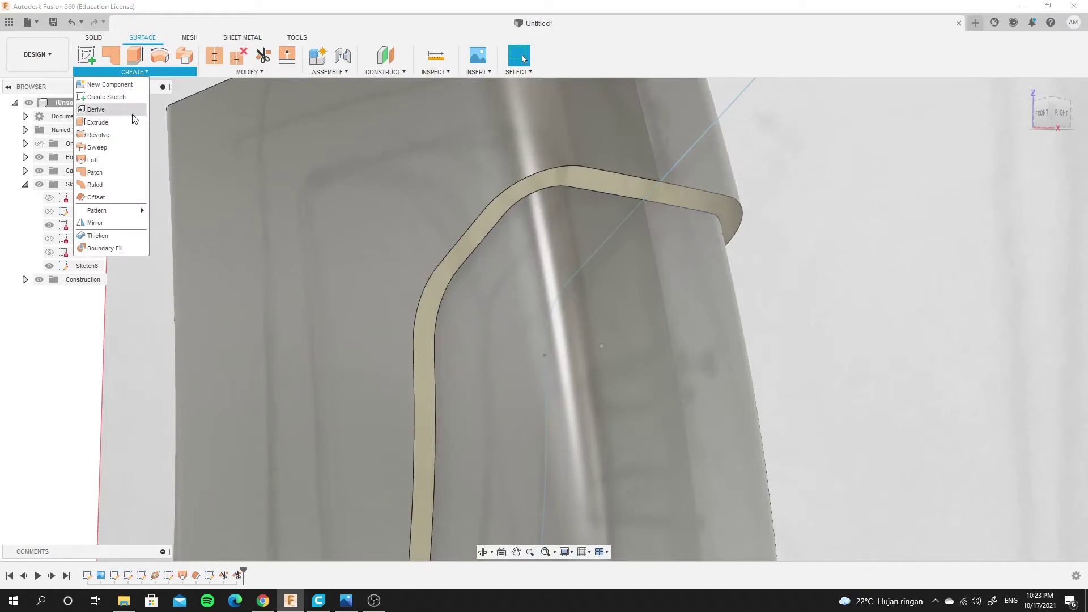
click(93, 160)
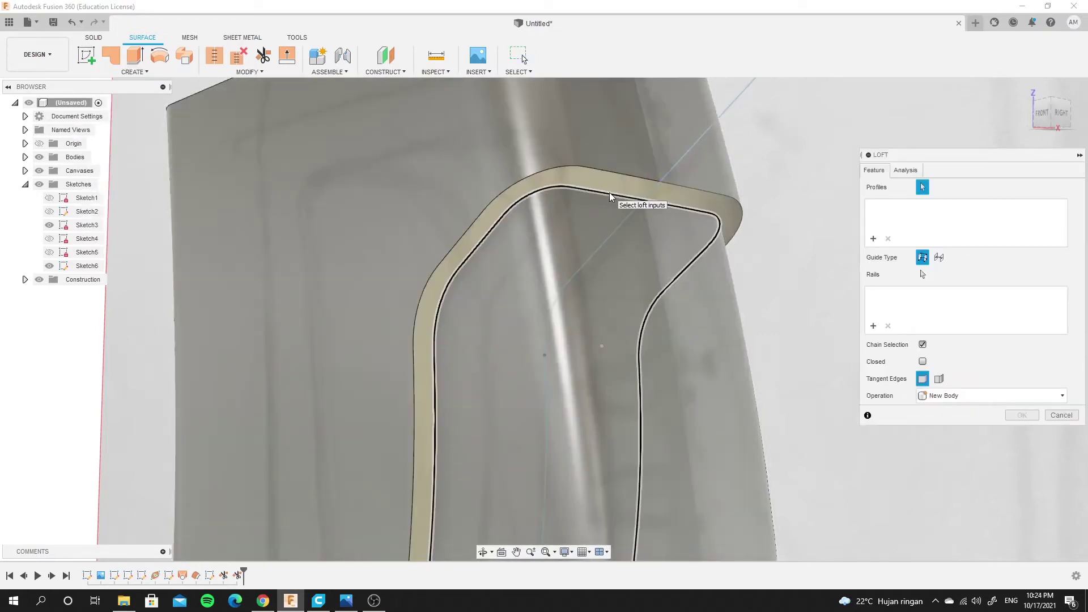
click(610, 193)
shift+middle_drag(800, 249, 639, 500)
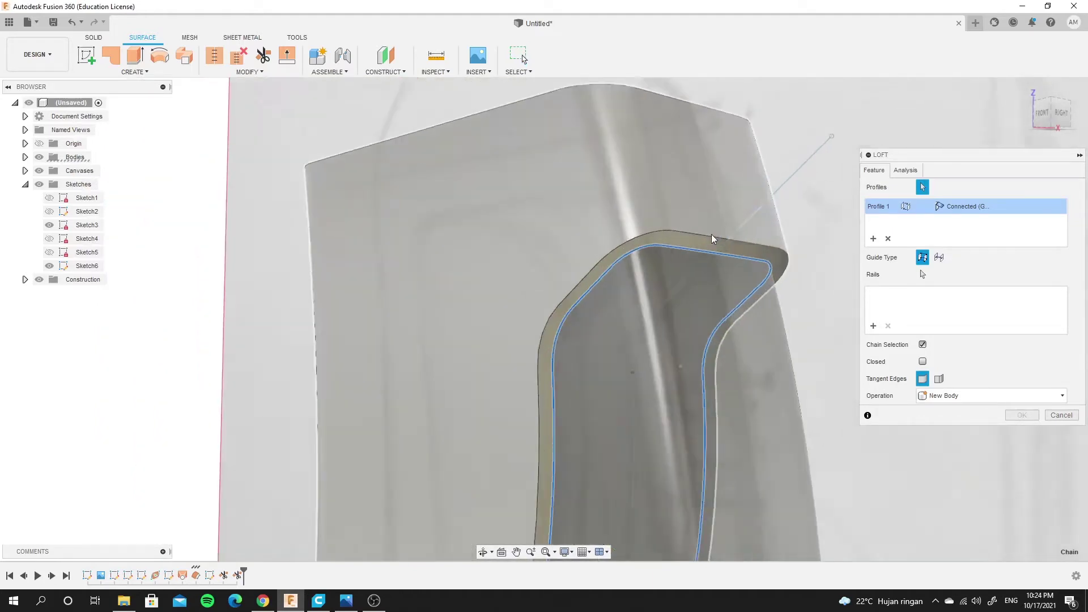
scroll(687, 258, up, 5)
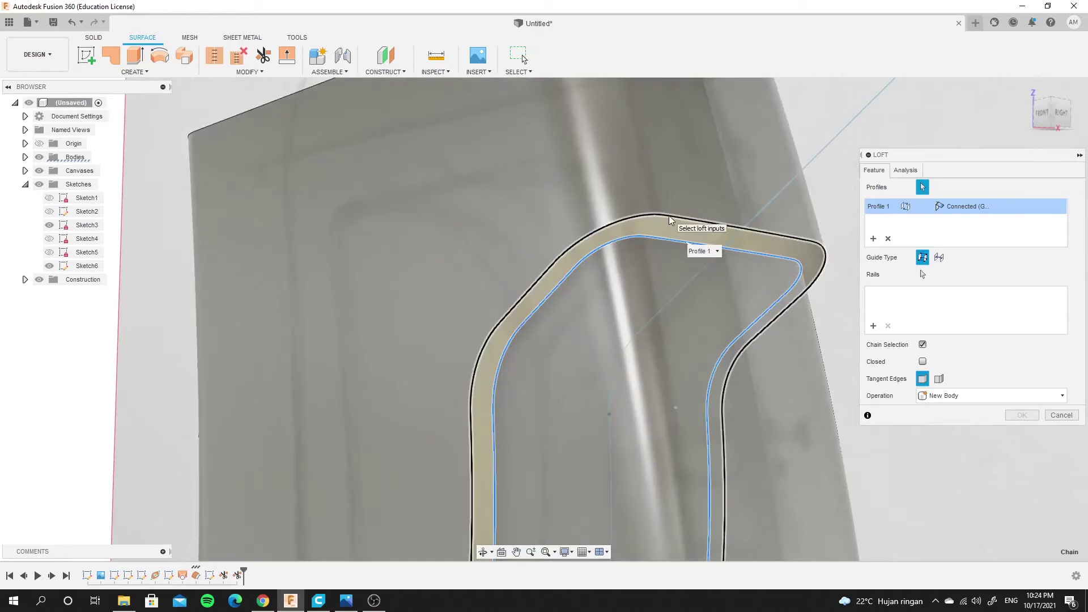
click(669, 220)
scroll(652, 295, down, 3)
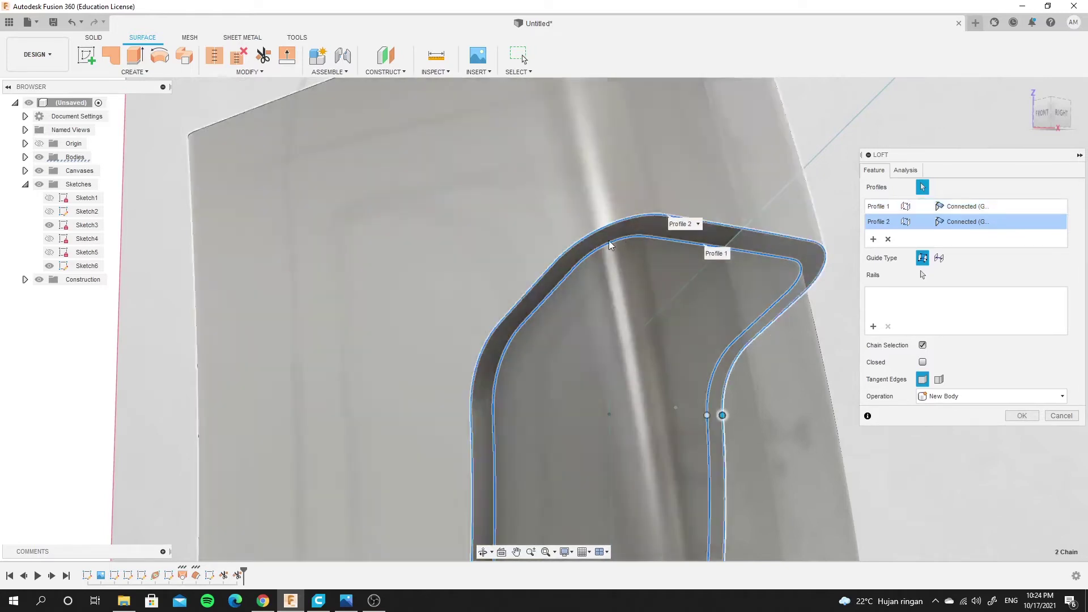
scroll(629, 286, down, 3)
click(1018, 415)
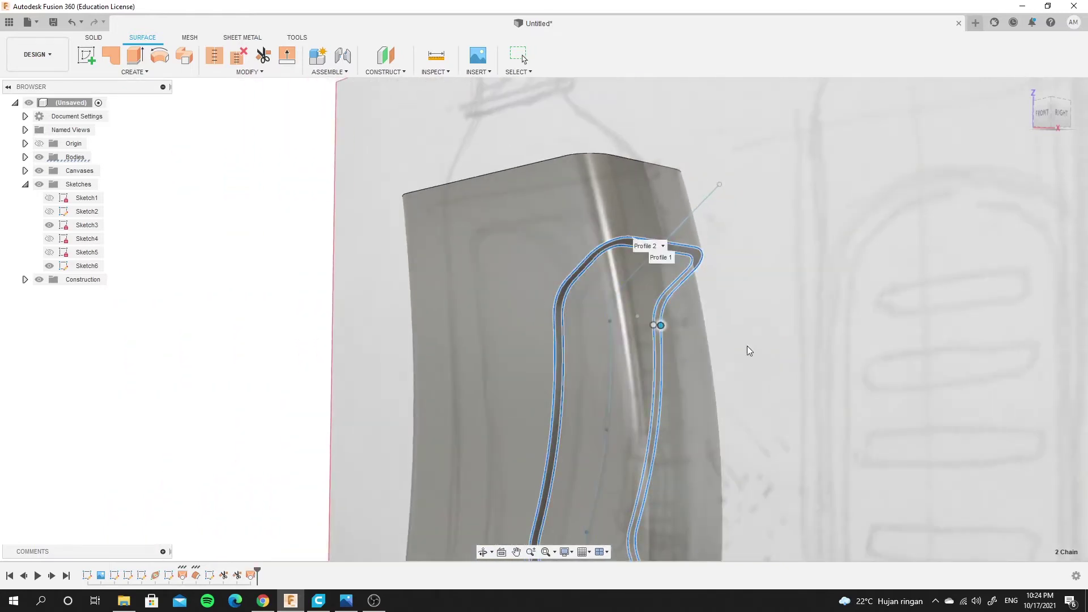
scroll(708, 334, down, 3)
scroll(675, 396, down, 2)
scroll(680, 400, up, 5)
scroll(567, 309, up, 3)
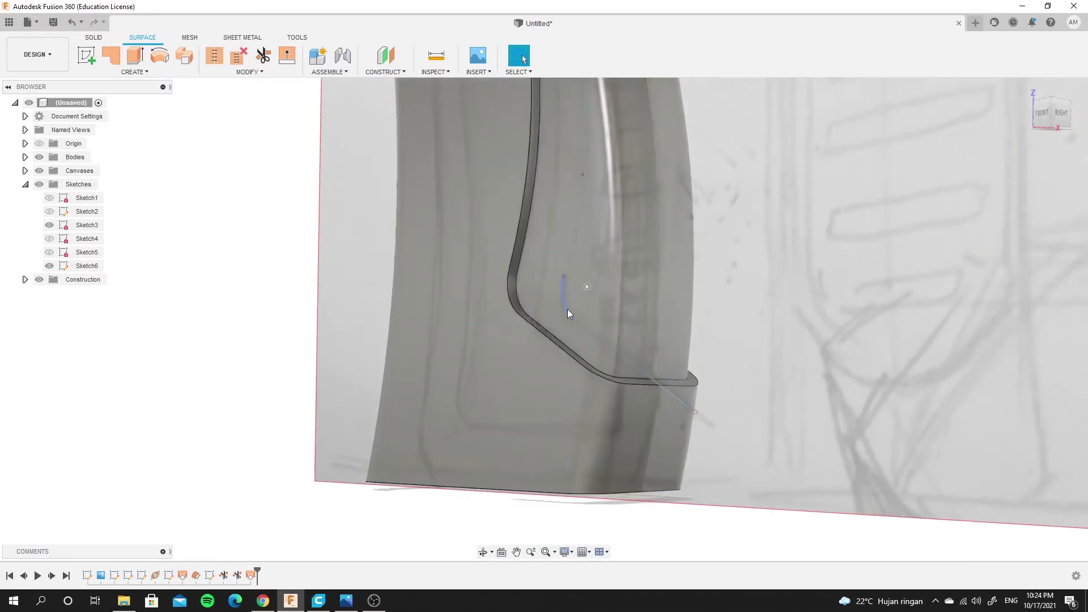
mouse_move(566, 308)
shift+middle_down()
mouse_move(578, 344)
mouse_move(616, 356)
mouse_move(614, 172)
mouse_move(497, 245)
mouse_move(583, 165)
mouse_move(538, 225)
mouse_move(546, 349)
mouse_move(612, 251)
mouse_move(584, 258)
mouse_move(619, 263)
shift+middle_up()
Start a new sketch on an origin plane, viewed square from the front
scroll(590, 251, down, 5)
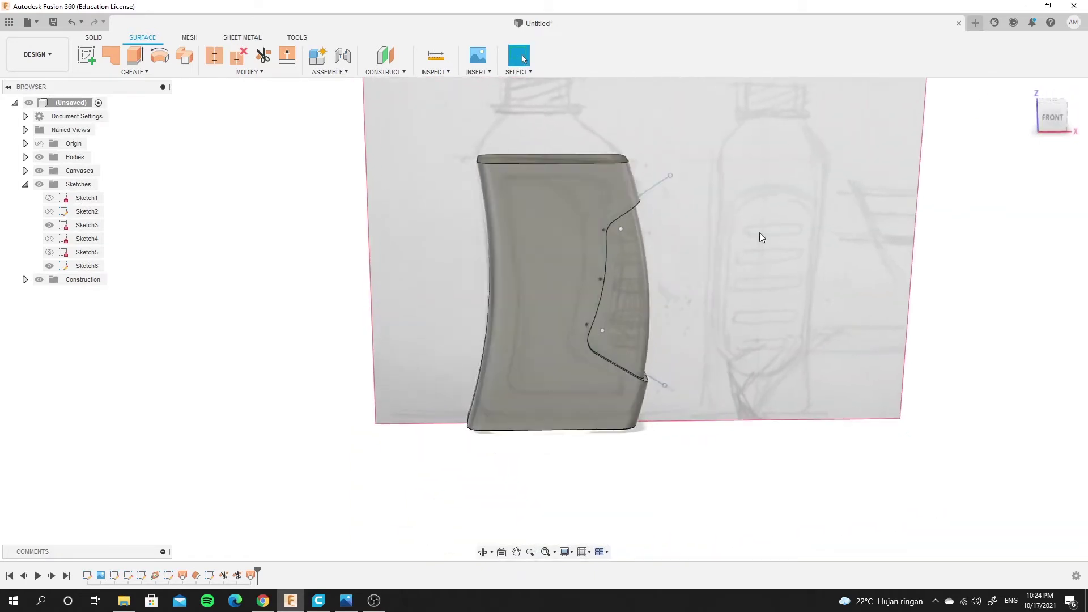
click(1052, 116)
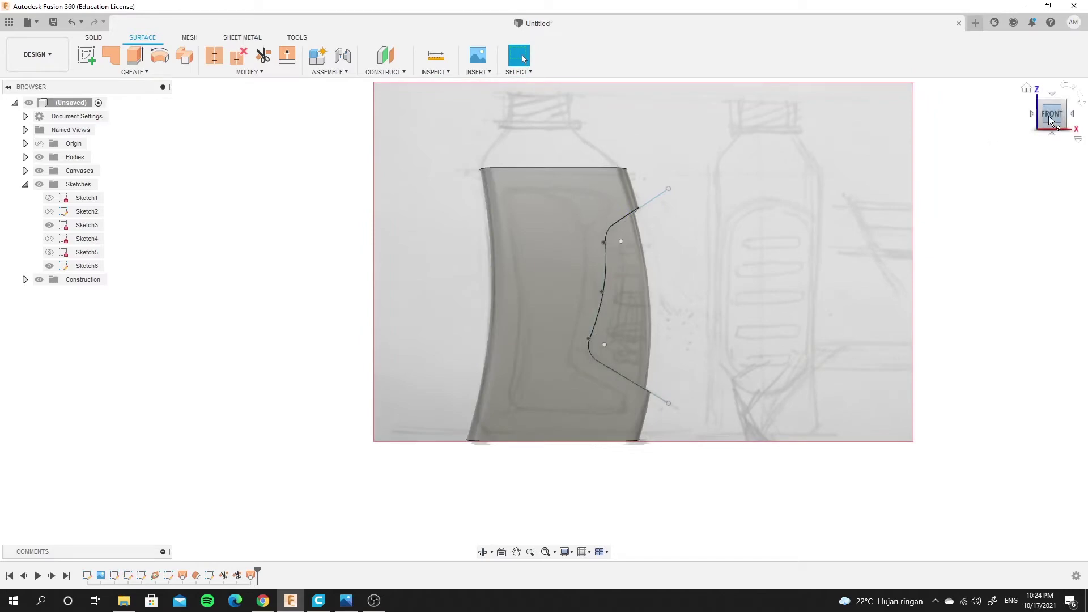
click(87, 55)
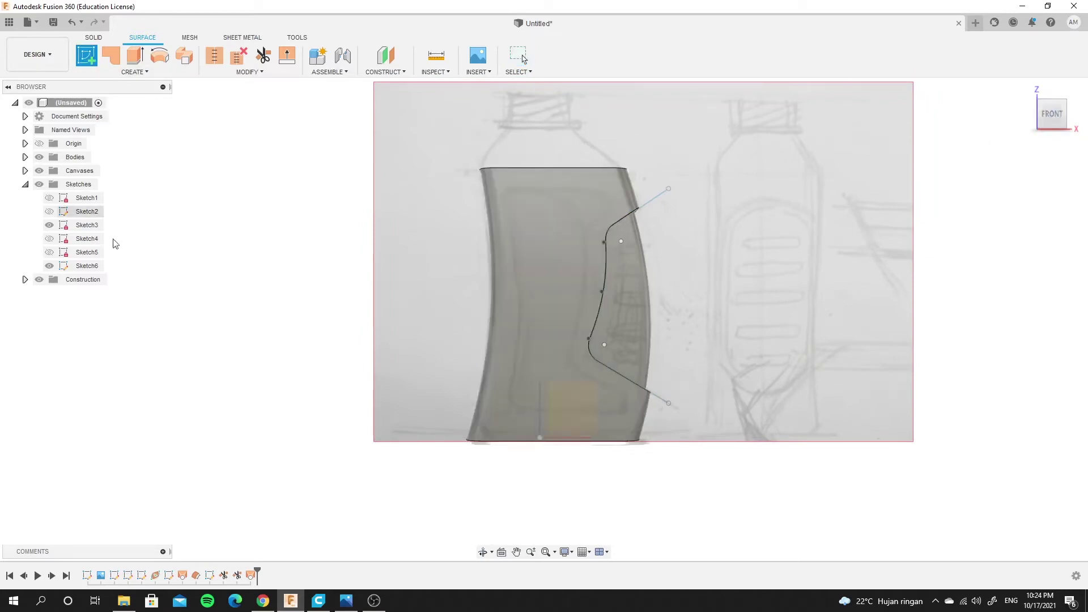
click(580, 392)
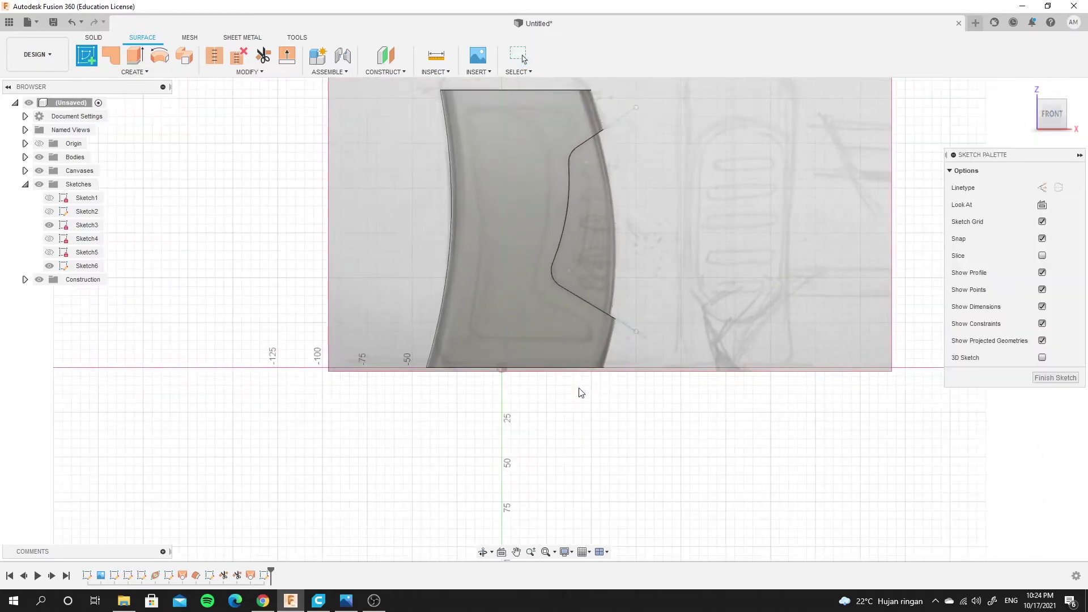
scroll(531, 168, up, 3)
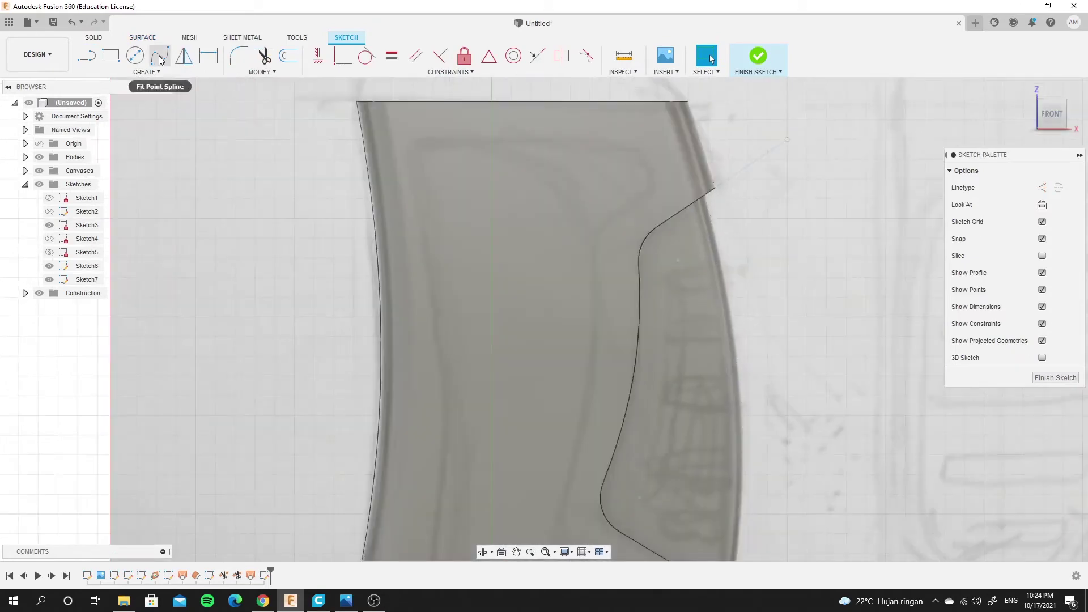
Draw a horizontal line across the top of the bottle panel
click(86, 55)
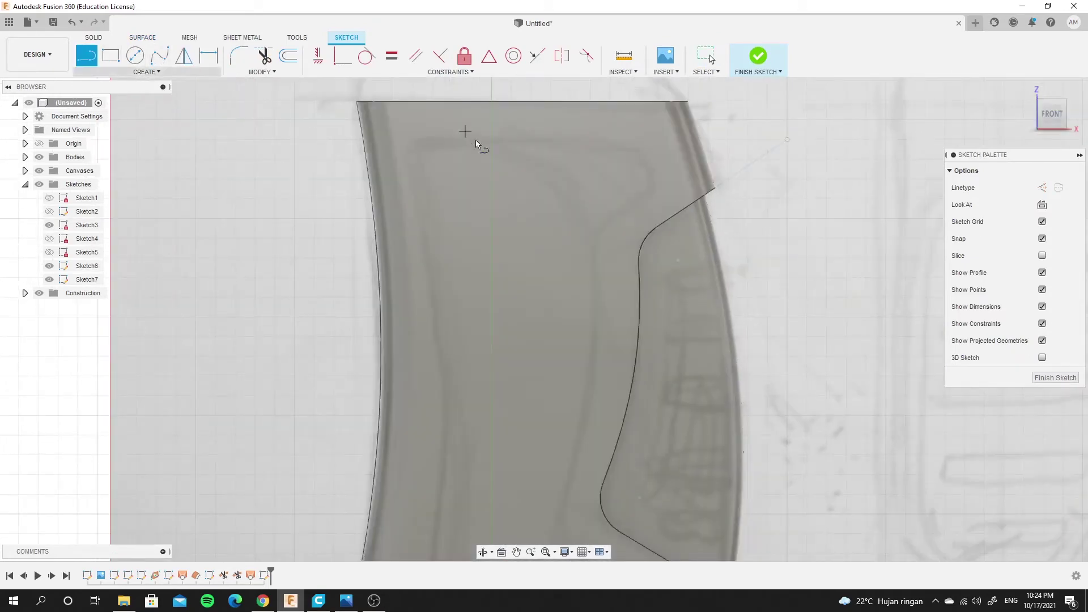
click(414, 133)
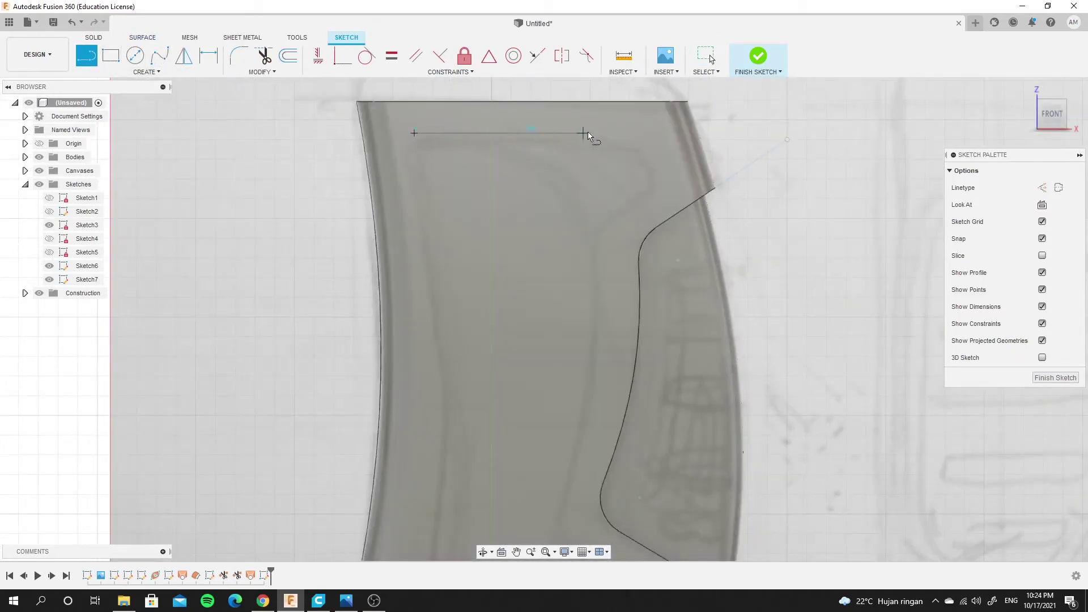
click(638, 132)
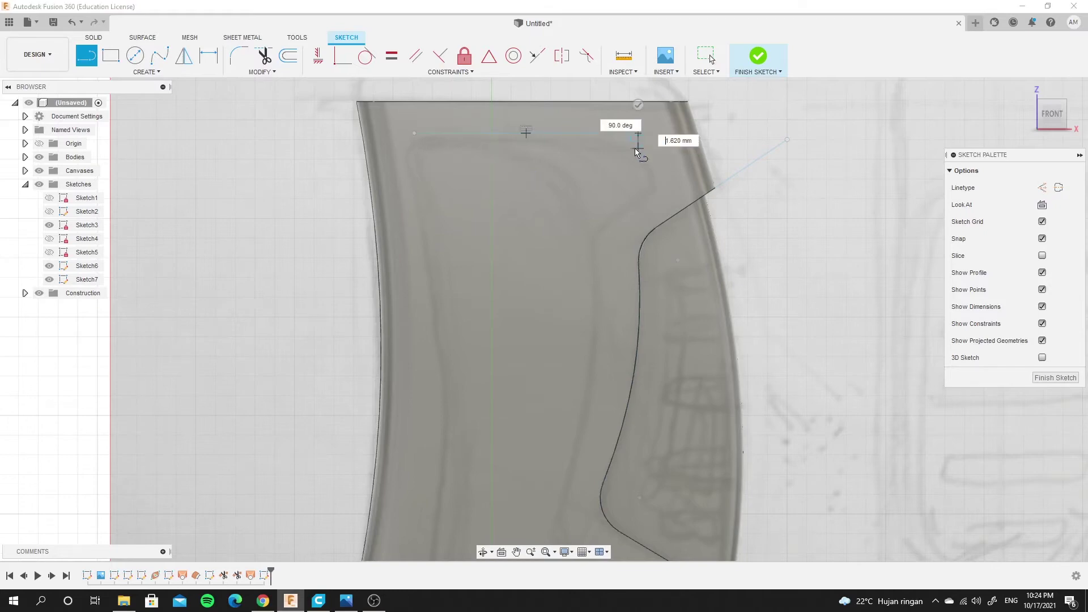
key(Escape)
scroll(533, 220, down, 3)
scroll(529, 360, up, 3)
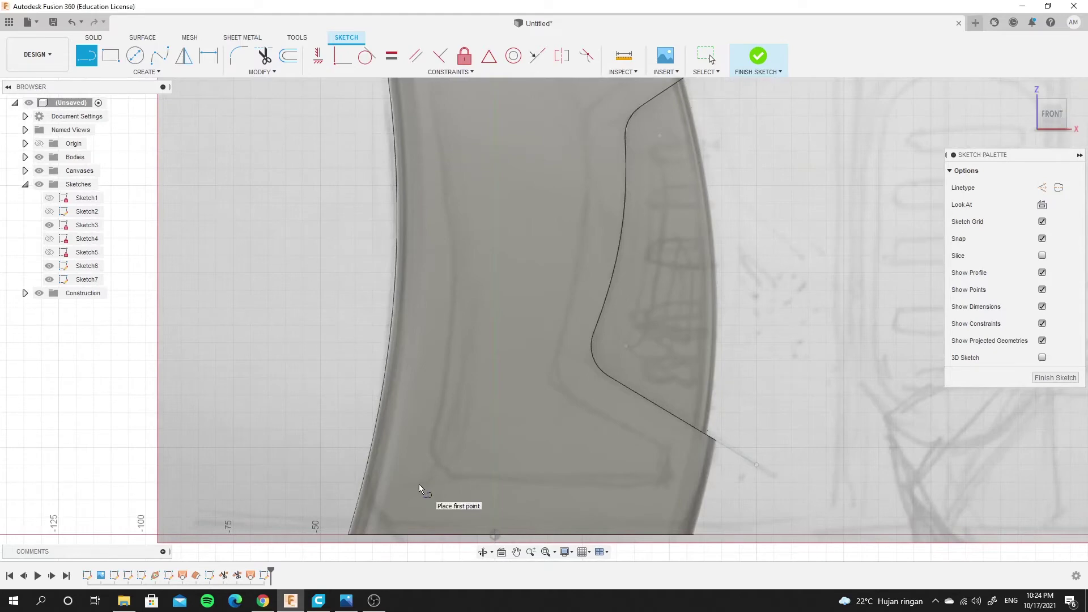
scroll(450, 407, down, 3)
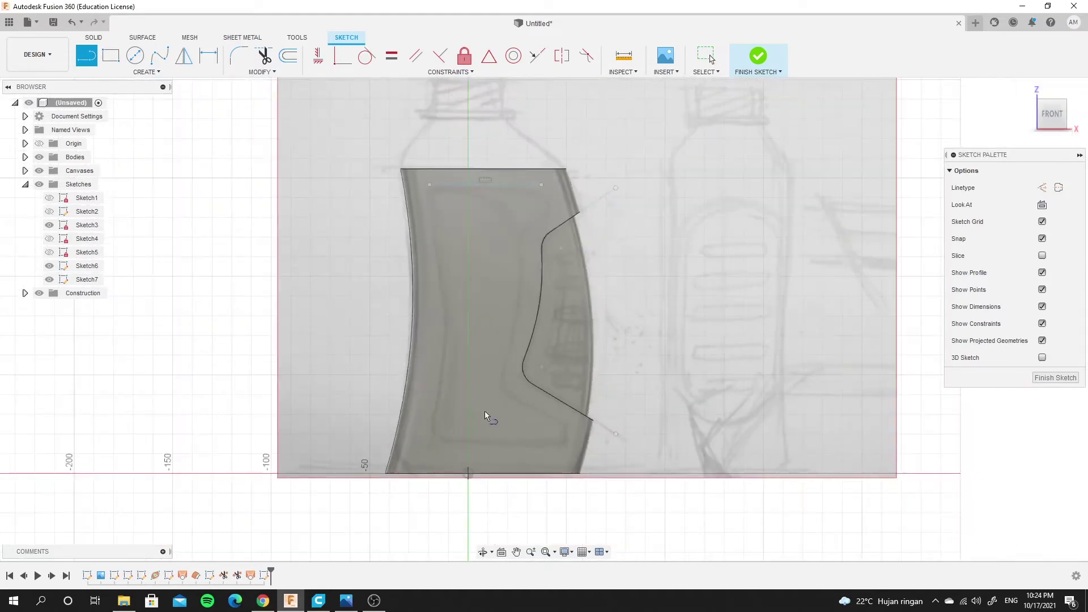
right_click(429, 434)
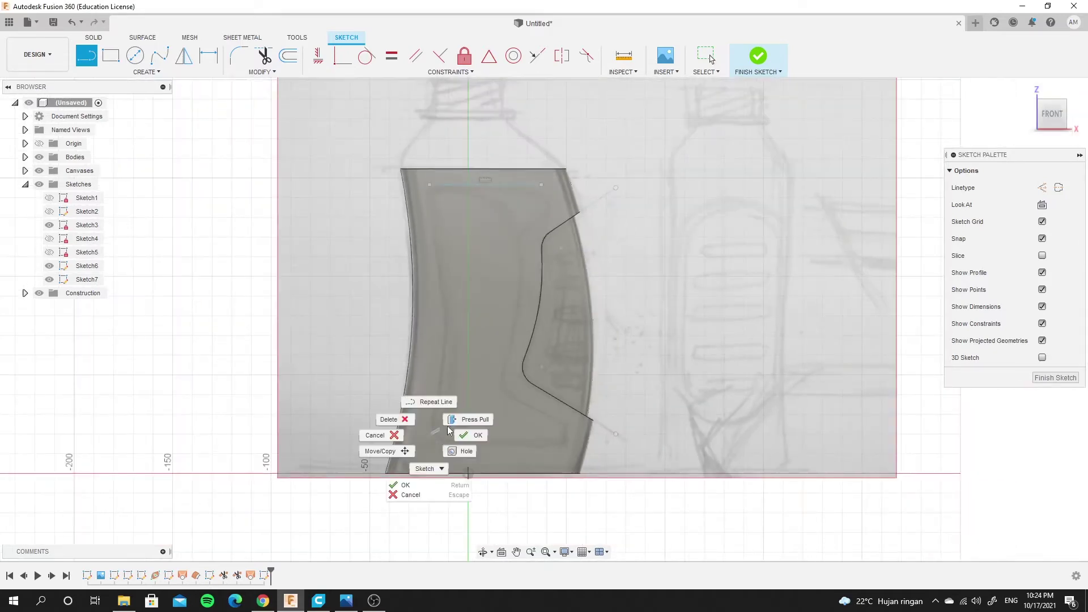
click(474, 439)
Draw a second horizontal line across the bottom of the panel
click(425, 443)
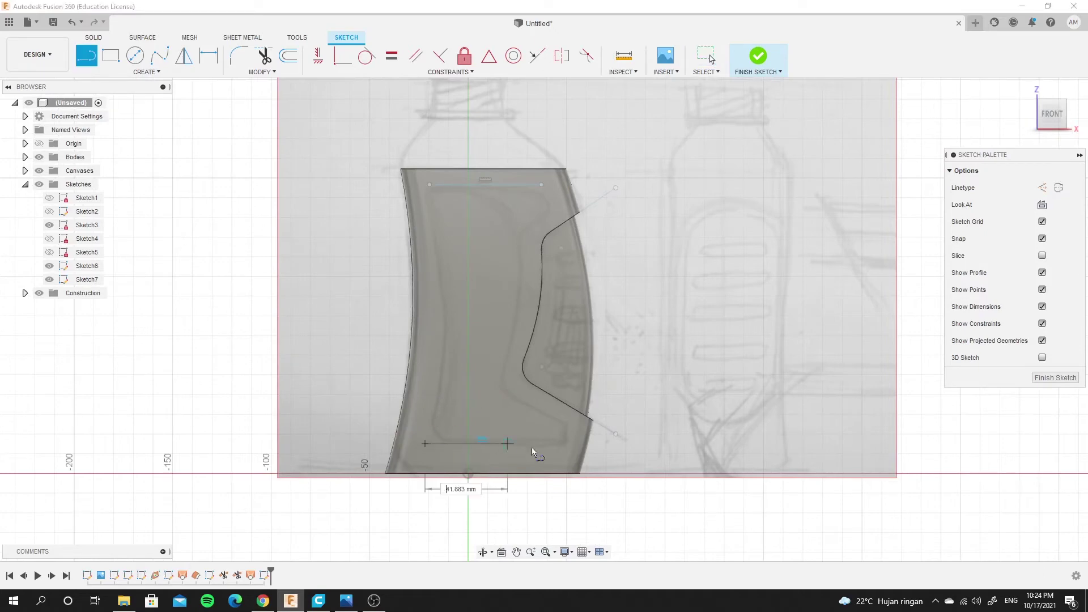
click(562, 443)
key(Escape)
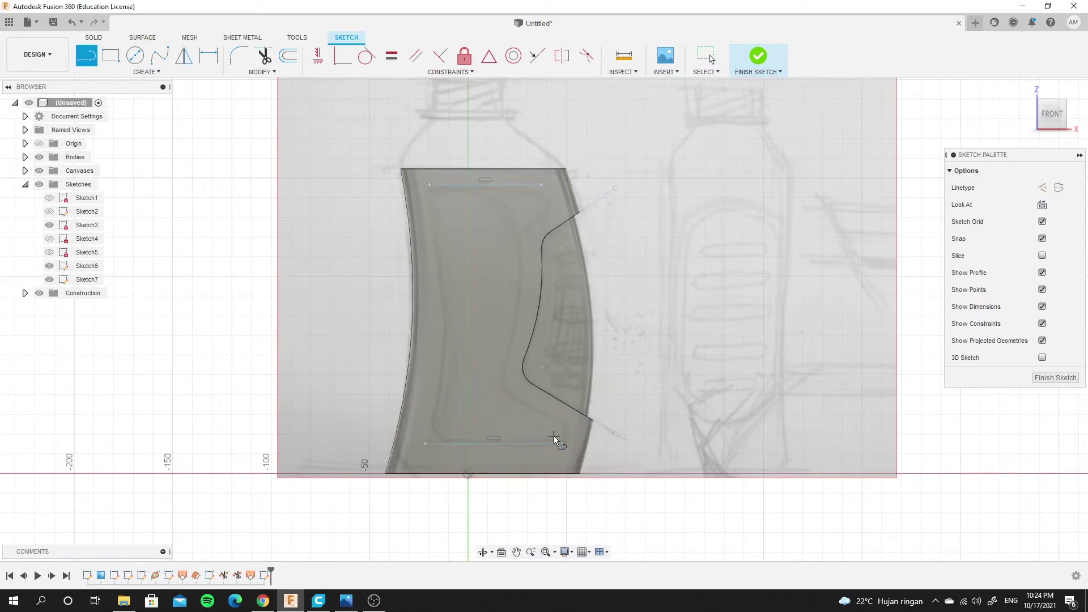
scroll(553, 436, up, 4)
scroll(552, 442, up, 4)
click(576, 459)
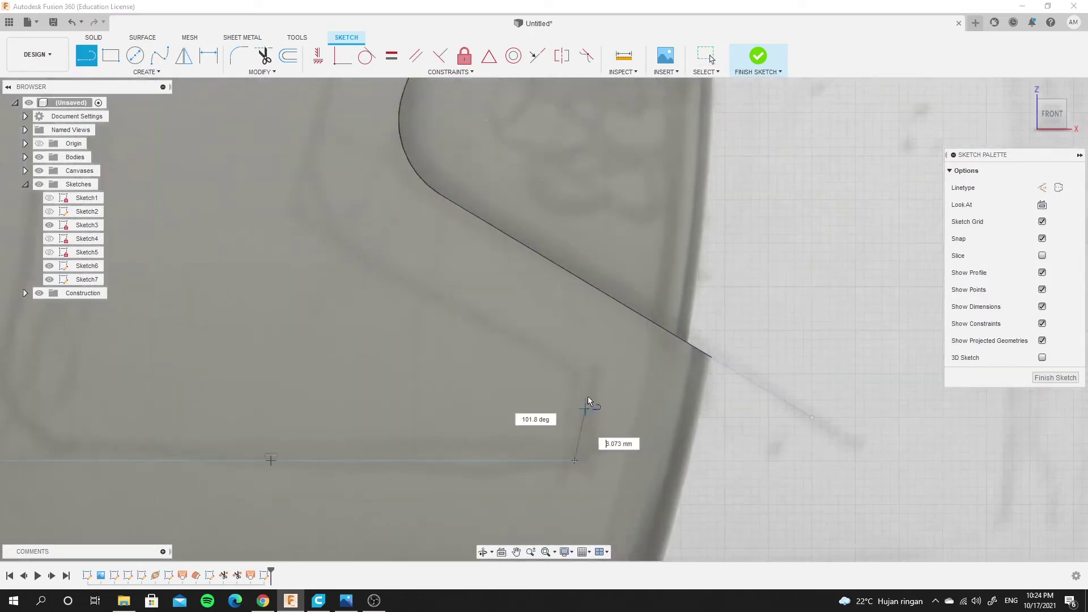
key(Escape)
scroll(566, 390, down, 3)
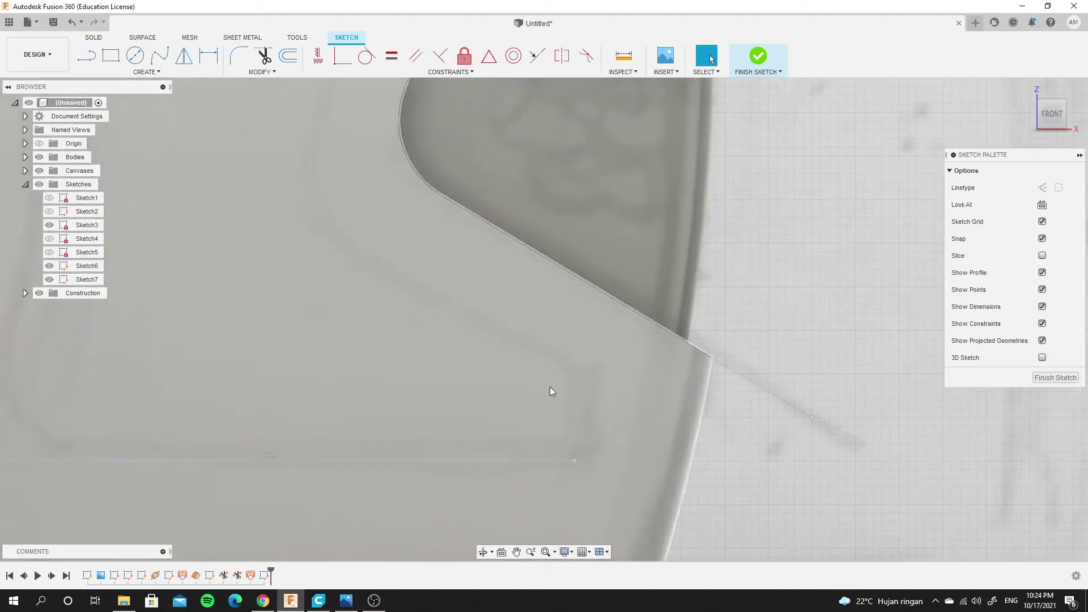
scroll(516, 342, down, 3)
scroll(494, 206, down, 2)
scroll(494, 206, up, 2)
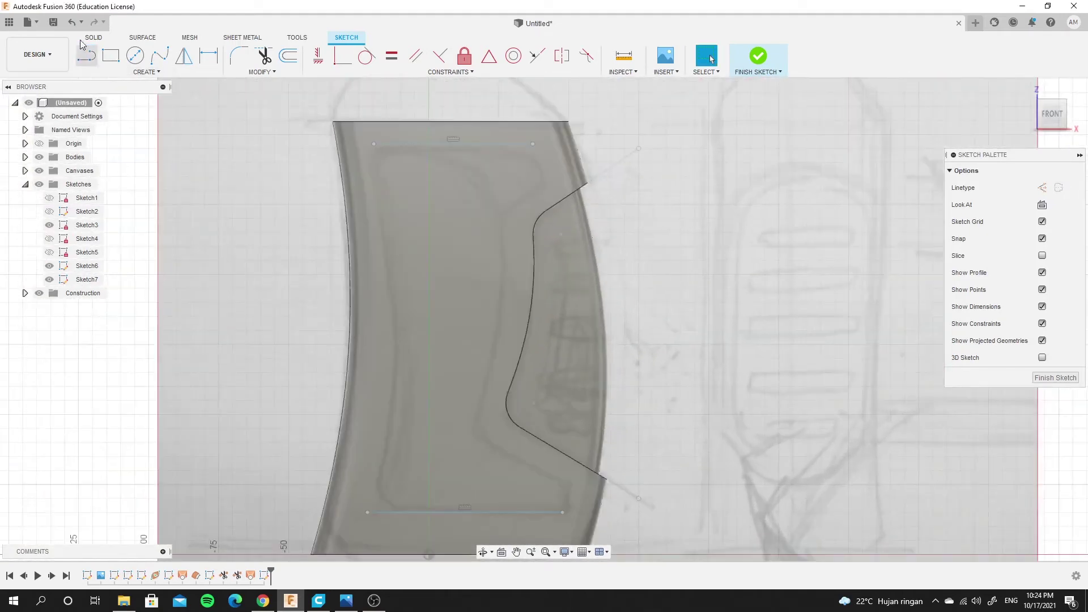
Draw left and right fit-point splines joining the top and bottom line ends
click(160, 55)
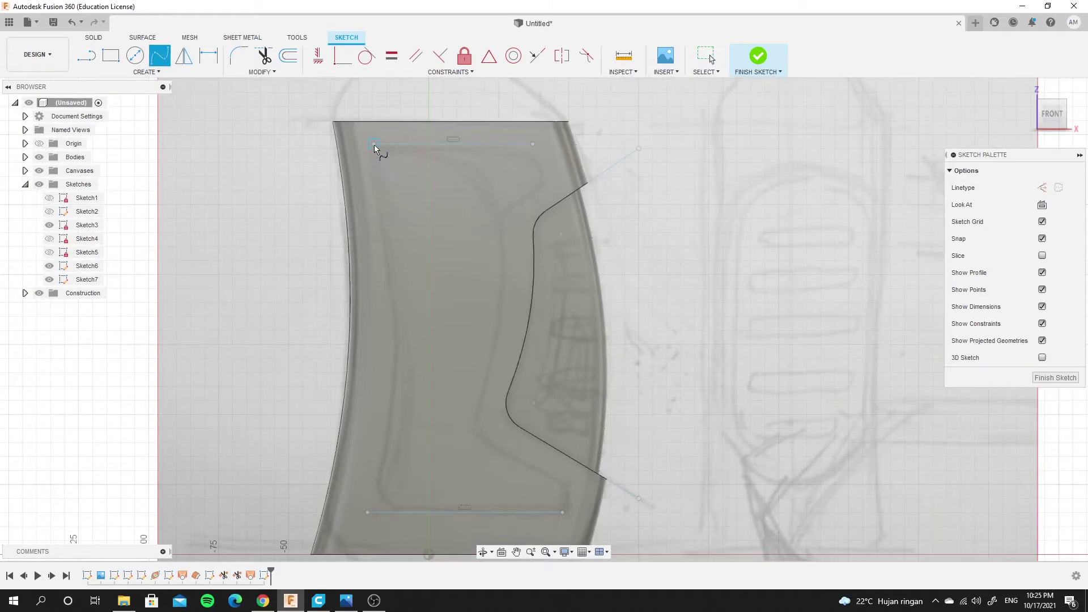
click(374, 143)
click(400, 330)
click(366, 511)
click(394, 519)
click(533, 144)
click(564, 311)
click(564, 516)
right_click(674, 373)
click(606, 361)
key(Escape)
Draw a three-point inner spline inside the panel outline
click(163, 57)
click(499, 218)
click(499, 325)
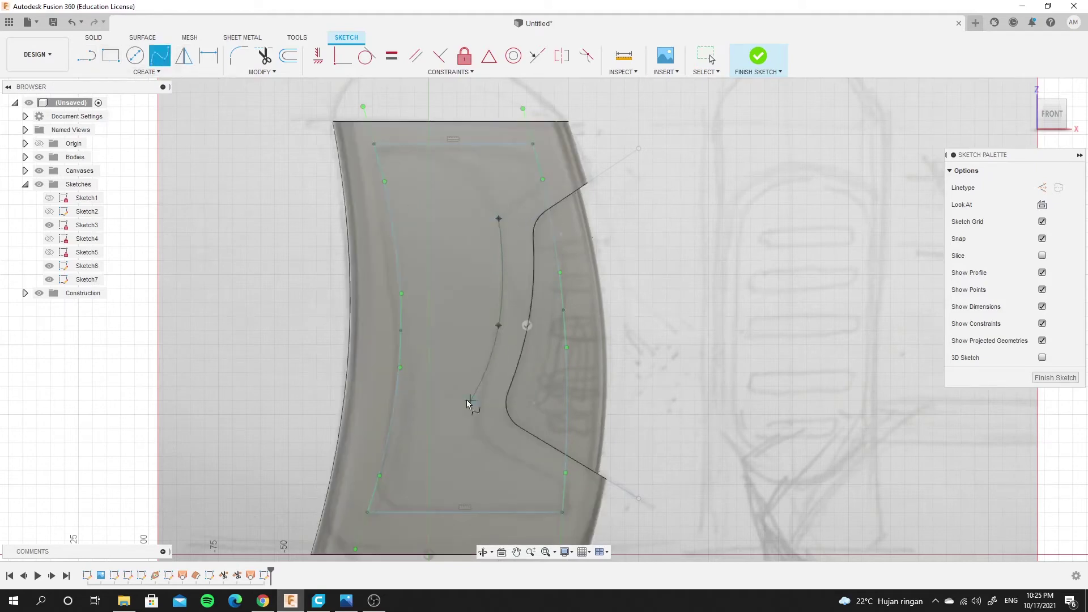
click(471, 429)
scroll(464, 410, down, 1)
right_click(453, 390)
click(465, 428)
scroll(474, 427, up, 4)
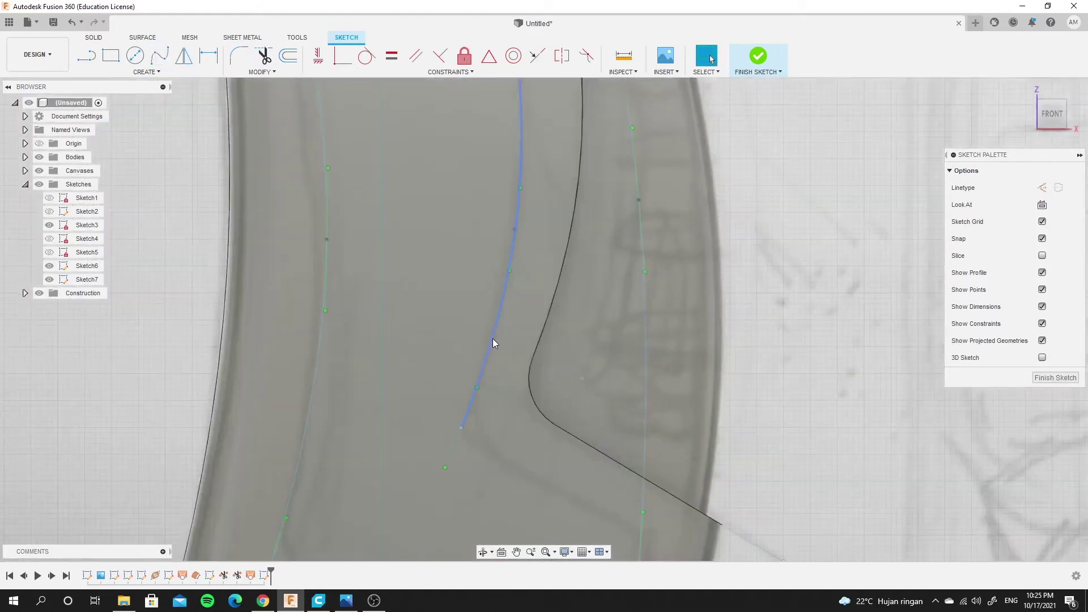
scroll(489, 362, up, 3)
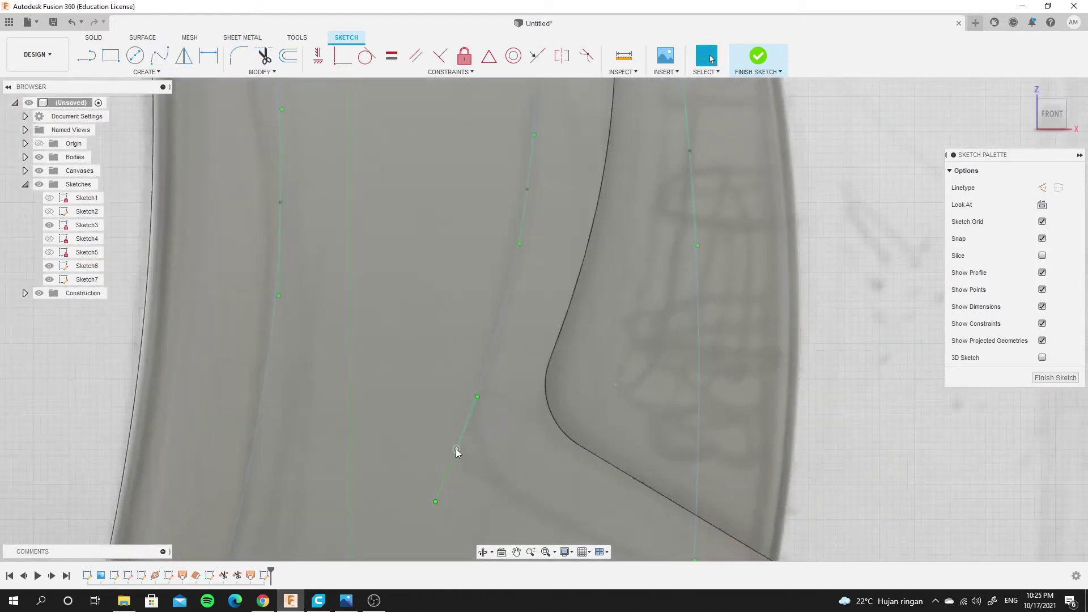
Nudge the inner spline's lower fit point slightly down-left to adjust its shape
click(457, 451)
scroll(443, 450, down, 2)
scroll(481, 366, up, 3)
scroll(517, 186, up, 3)
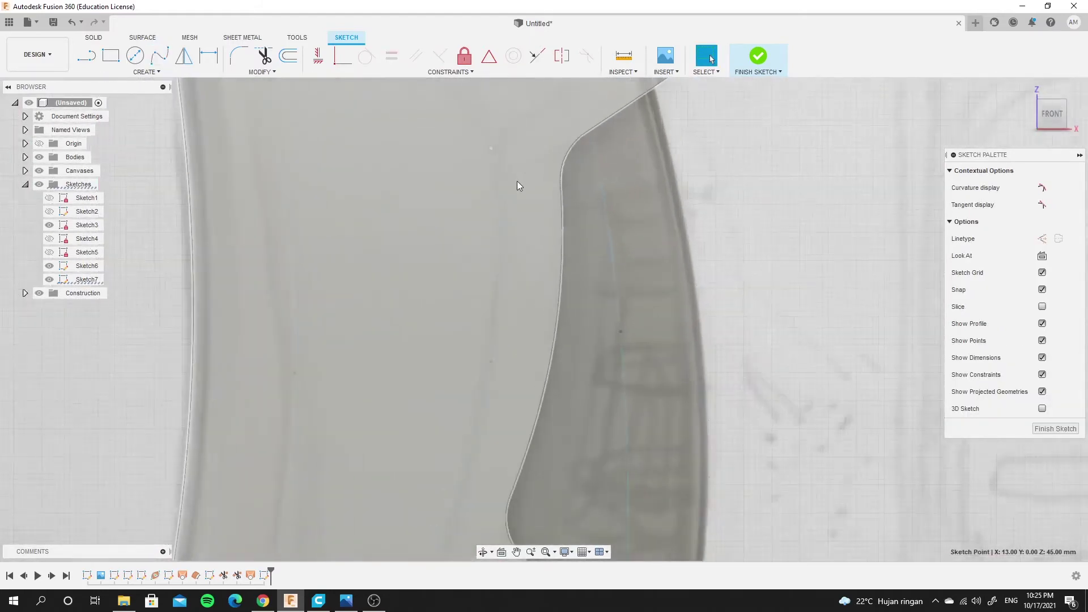
scroll(495, 150, up, 1)
scroll(489, 141, down, 1)
scroll(495, 141, down, 1)
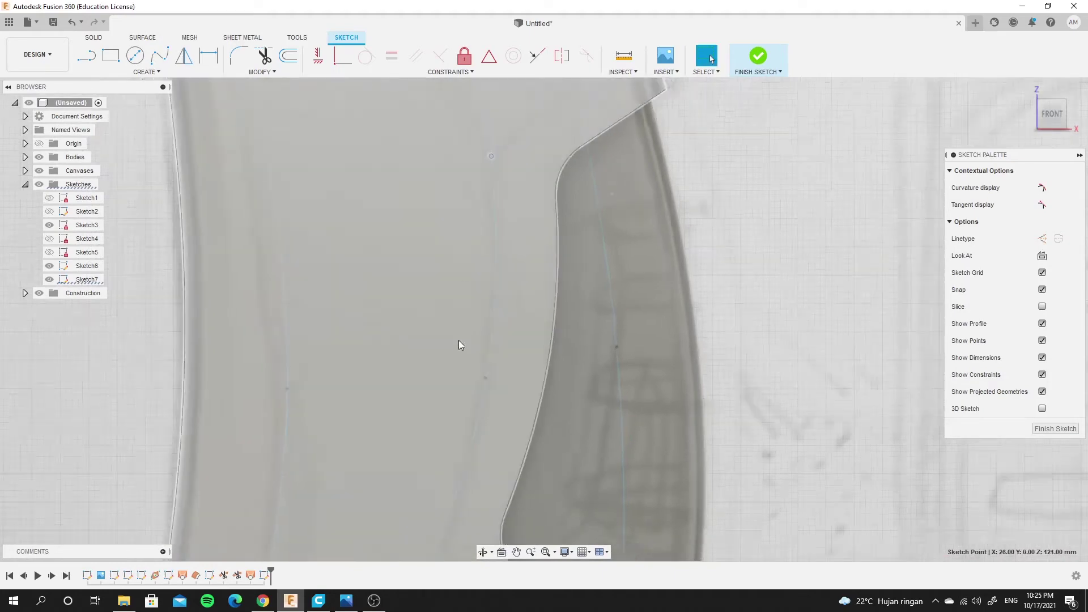
scroll(448, 414, up, 1)
scroll(505, 310, up, 1)
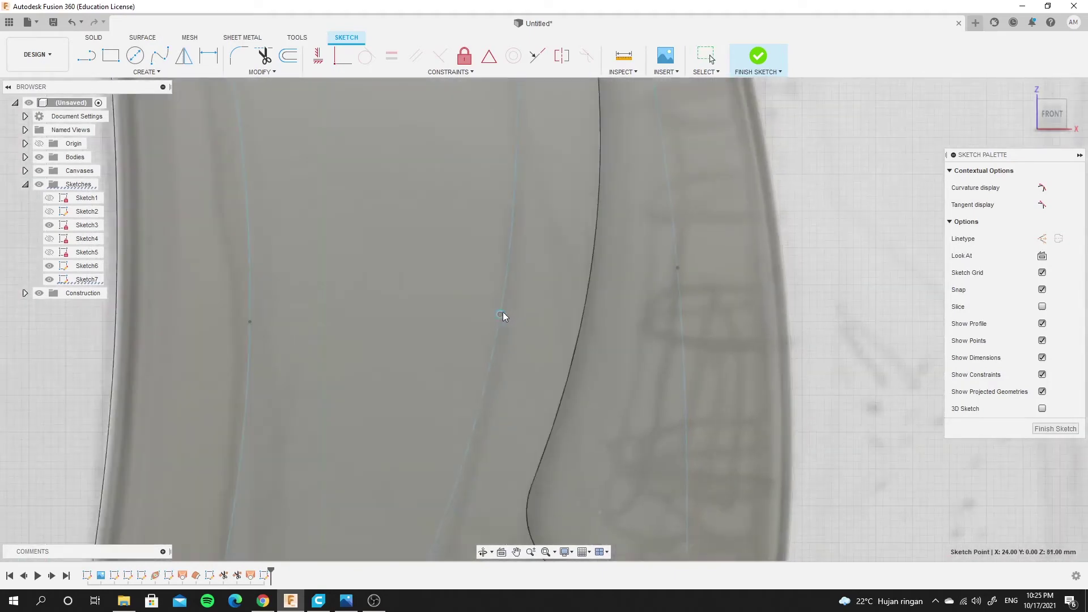
scroll(502, 314, down, 2)
scroll(526, 318, down, 2)
scroll(566, 238, down, 2)
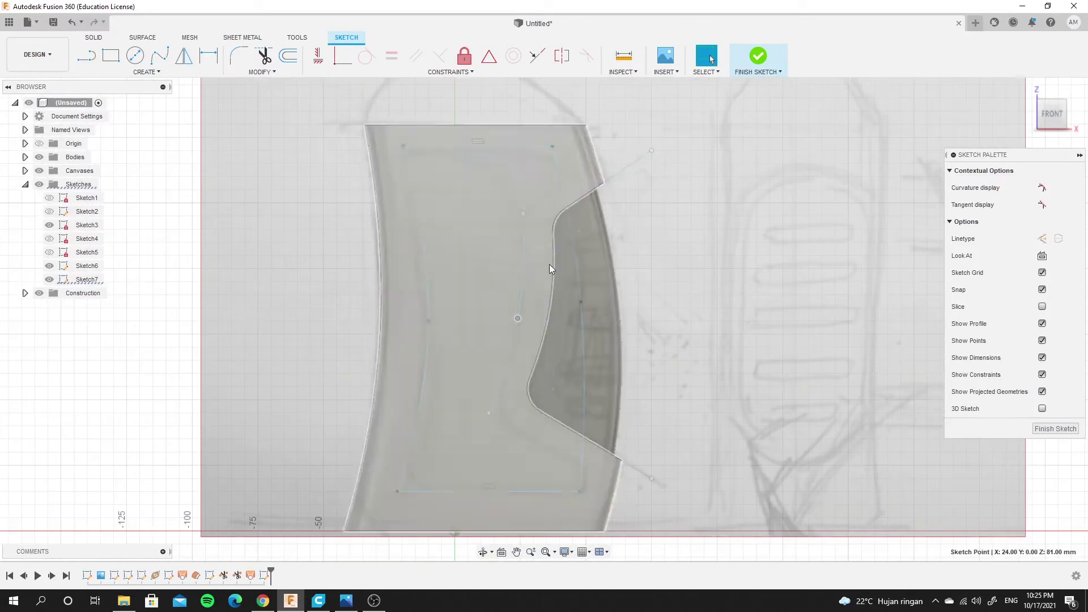
scroll(491, 419, up, 3)
drag(479, 399, 477, 404)
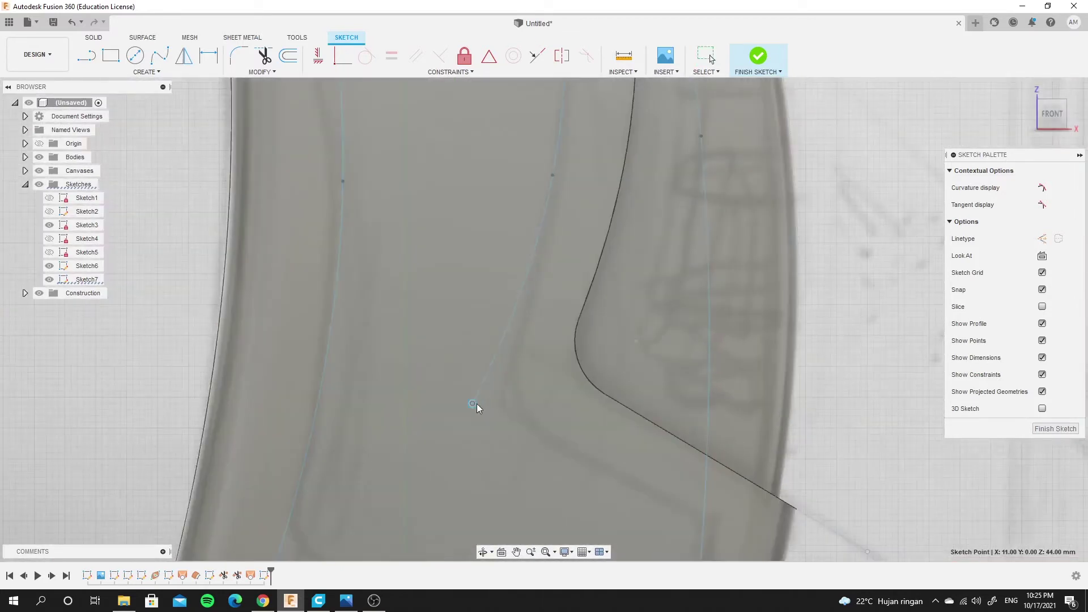
scroll(485, 397, down, 3)
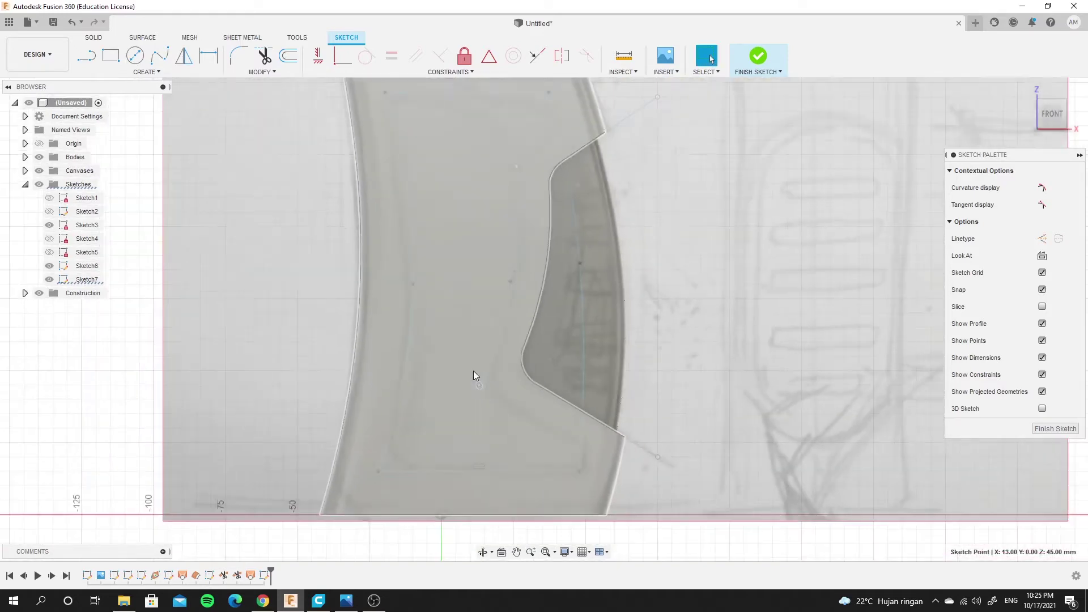
scroll(546, 114, up, 3)
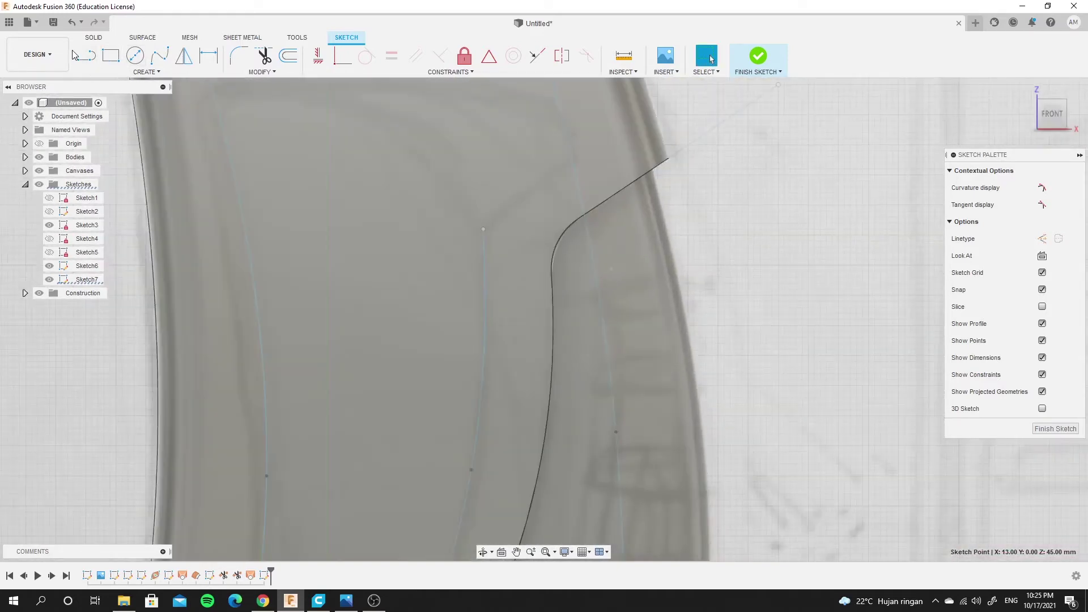
scroll(402, 215, down, 3)
scroll(459, 396, up, 2)
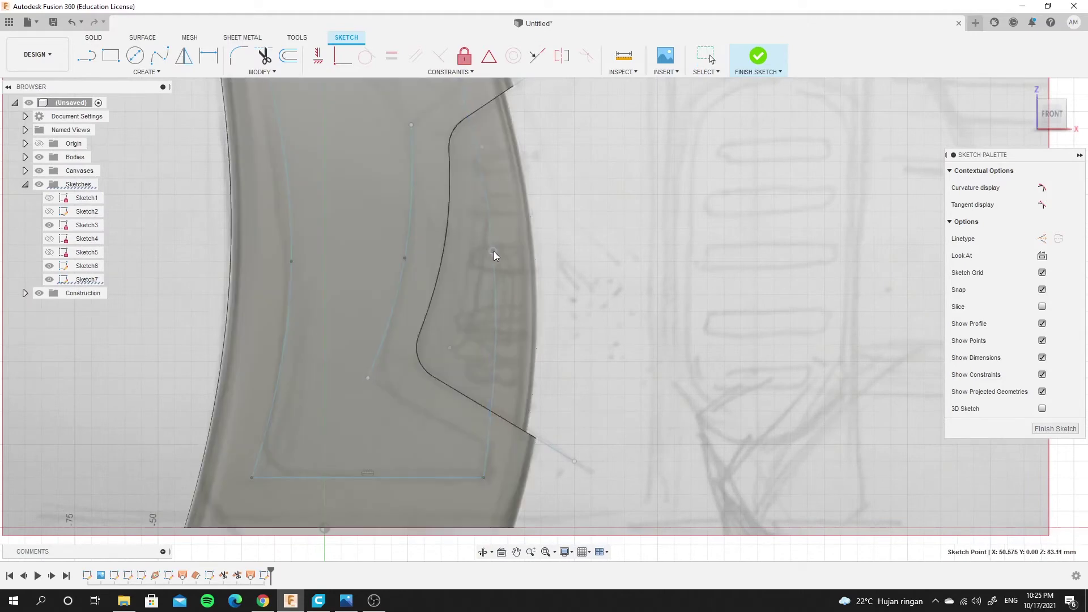
key(Escape)
scroll(499, 241, down, 3)
scroll(487, 148, up, 4)
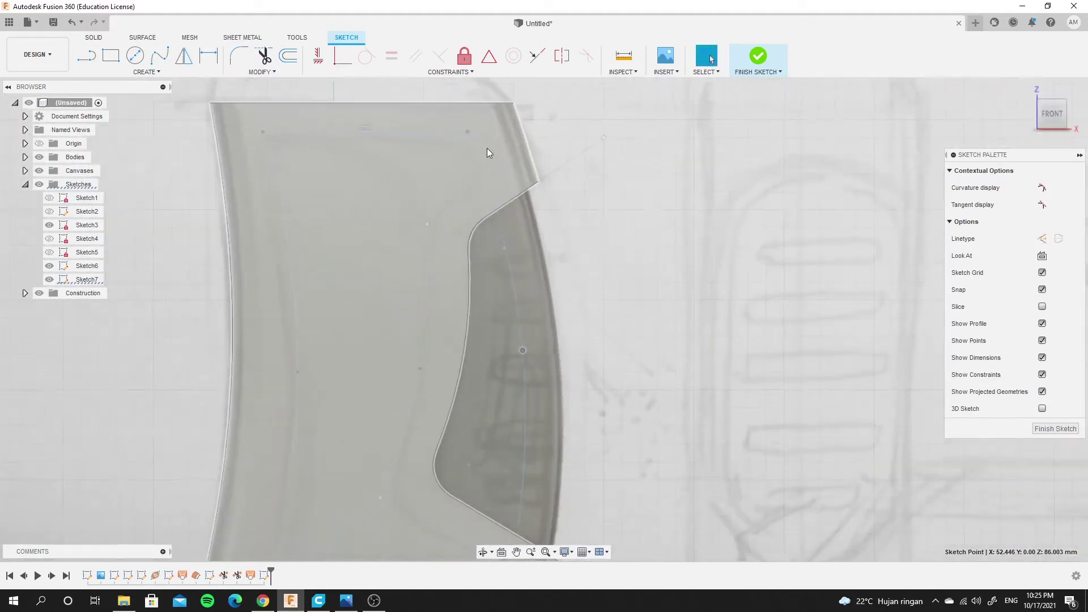
scroll(487, 148, up, 1)
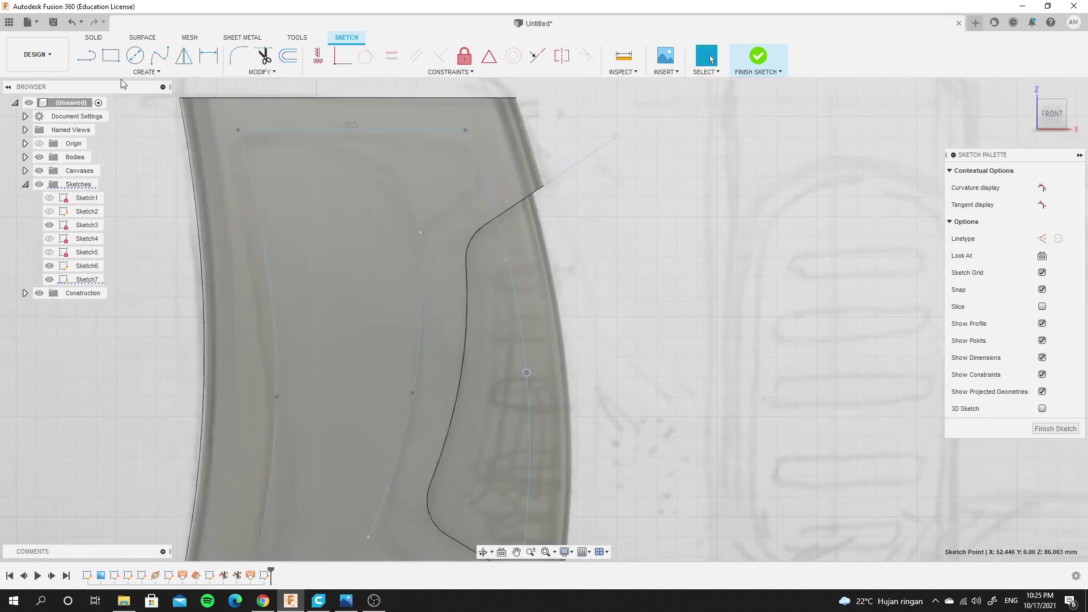
Draw a diagonal line from the inner spline's lower end to the panel's right side
click(87, 55)
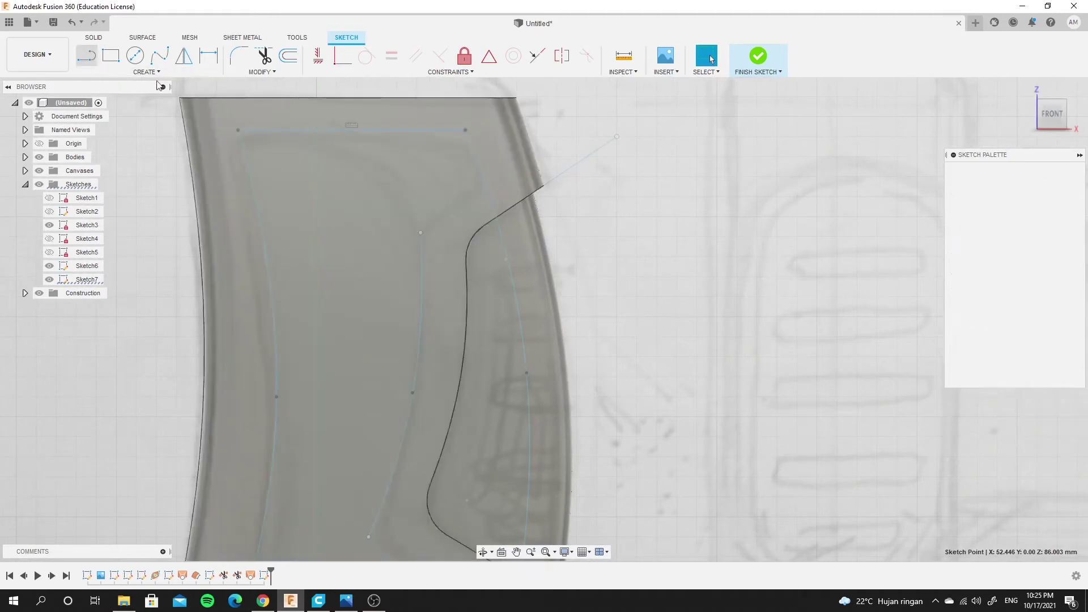
click(421, 230)
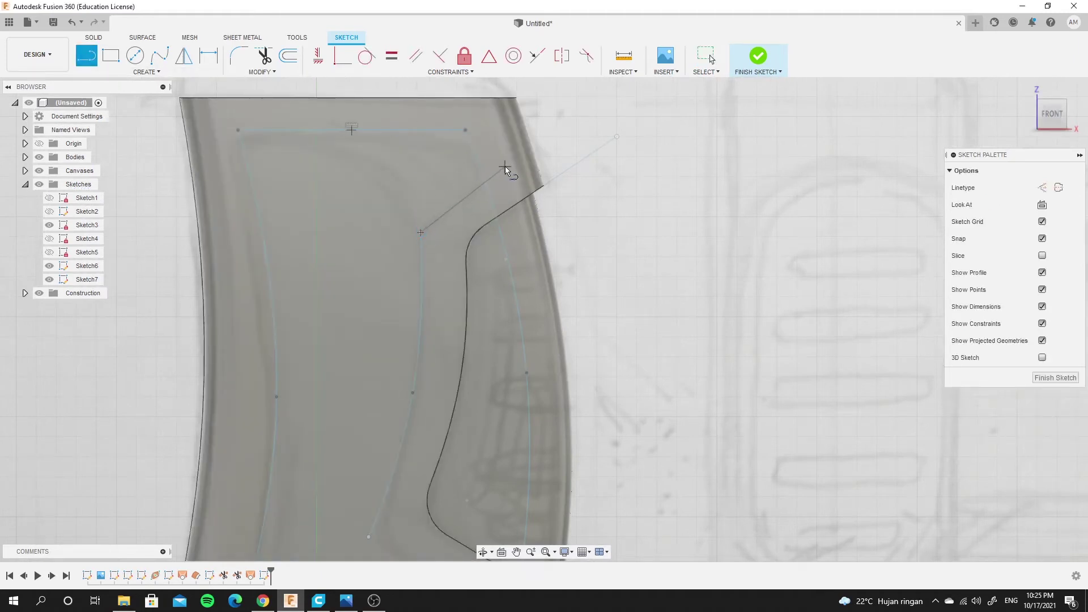
scroll(447, 233, down, 5)
scroll(430, 443, up, 5)
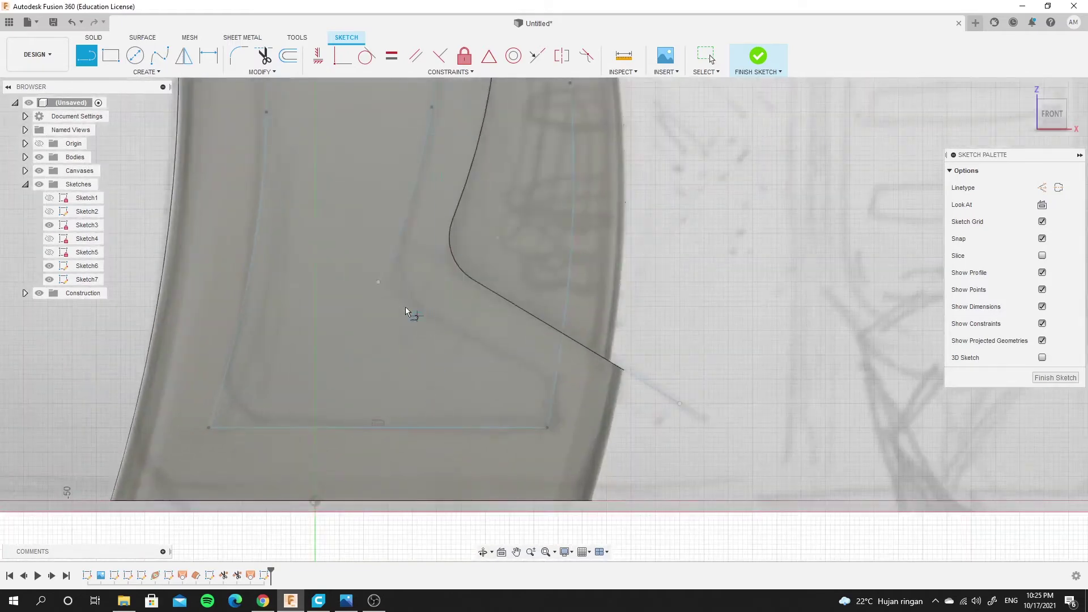
click(378, 286)
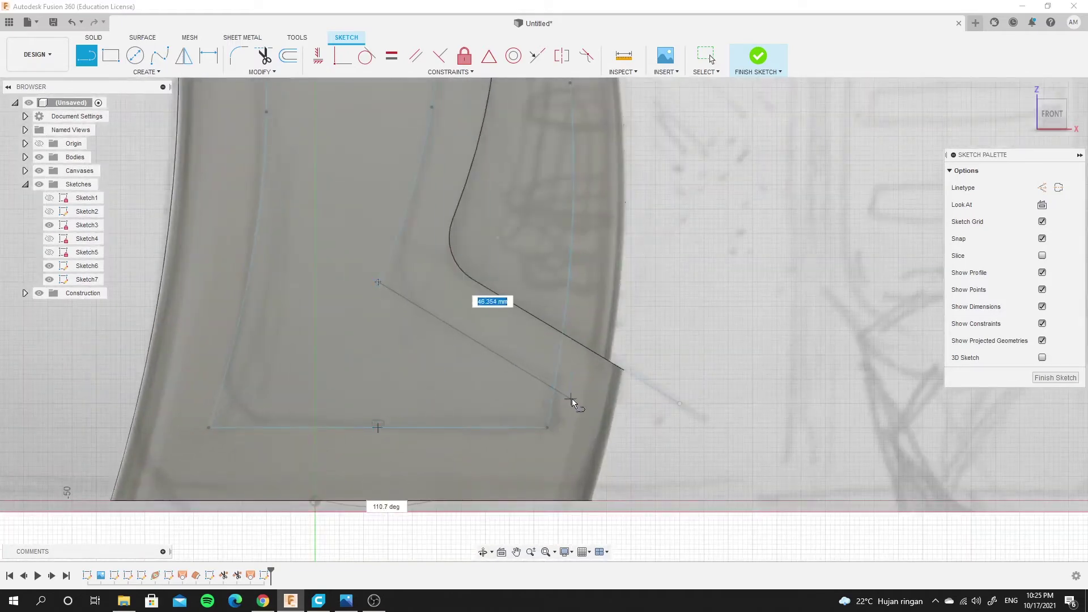
click(577, 393)
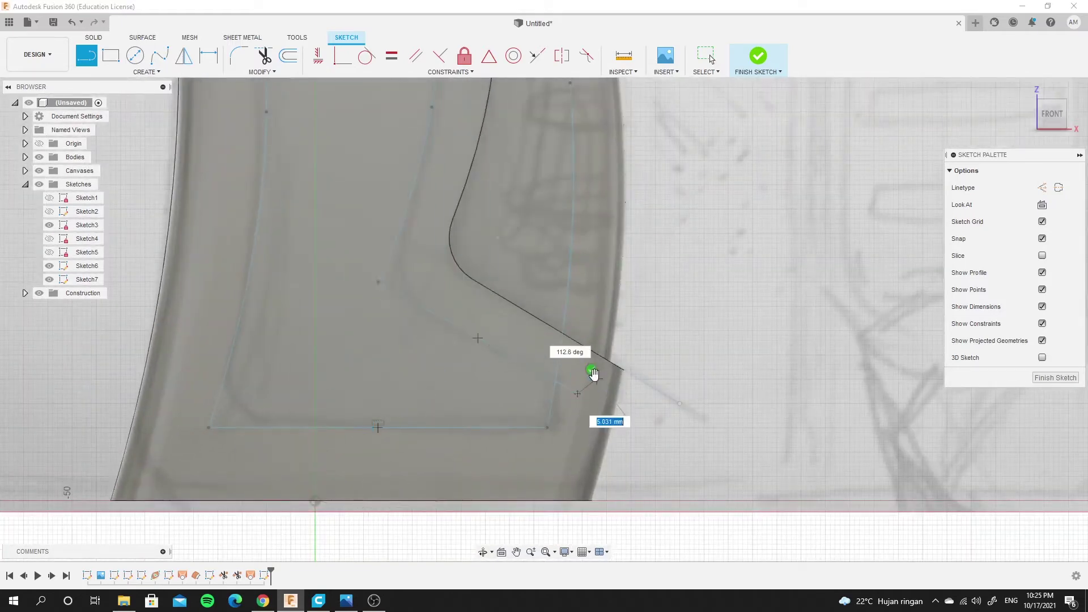
scroll(583, 377, down, 5)
scroll(646, 162, up, 3)
scroll(642, 138, up, 2)
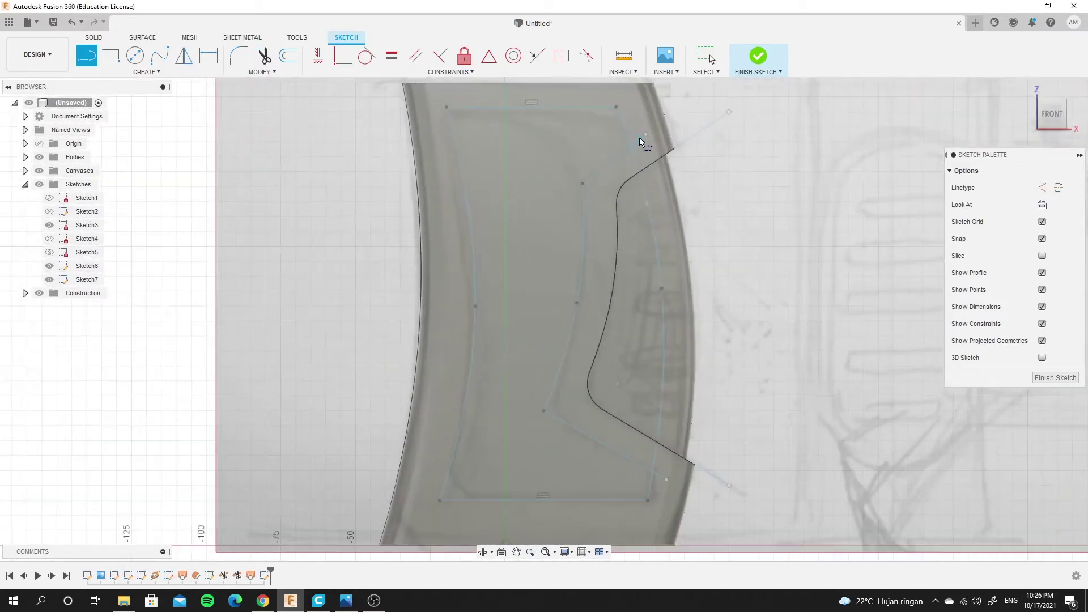
Trim away the leftover overhanging segment near the lower-right corner
click(264, 56)
scroll(654, 144, up, 3)
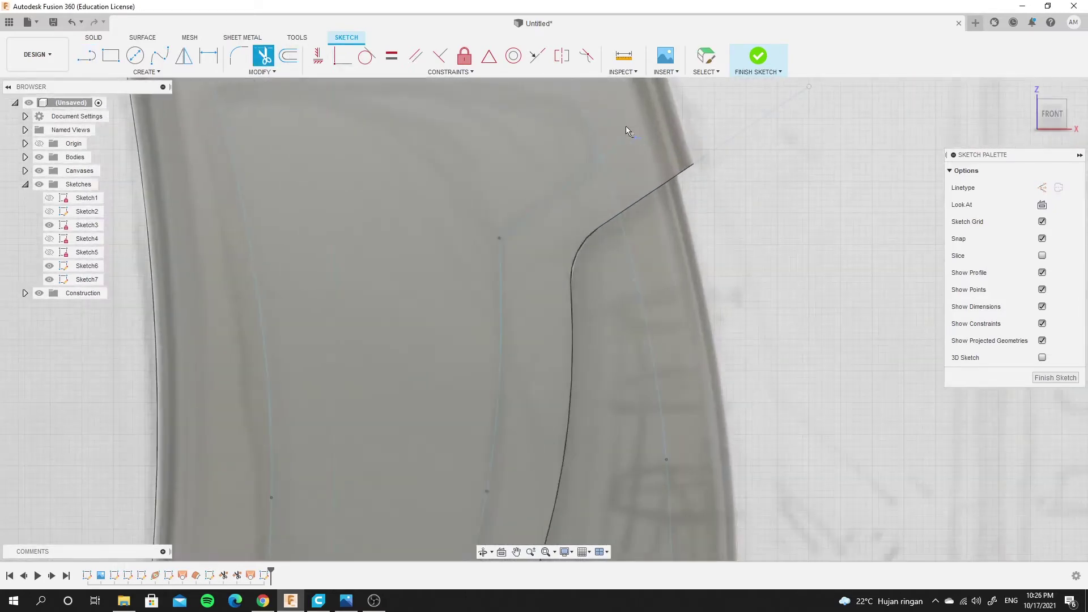
click(616, 144)
scroll(628, 224, down, 3)
scroll(620, 450, up, 3)
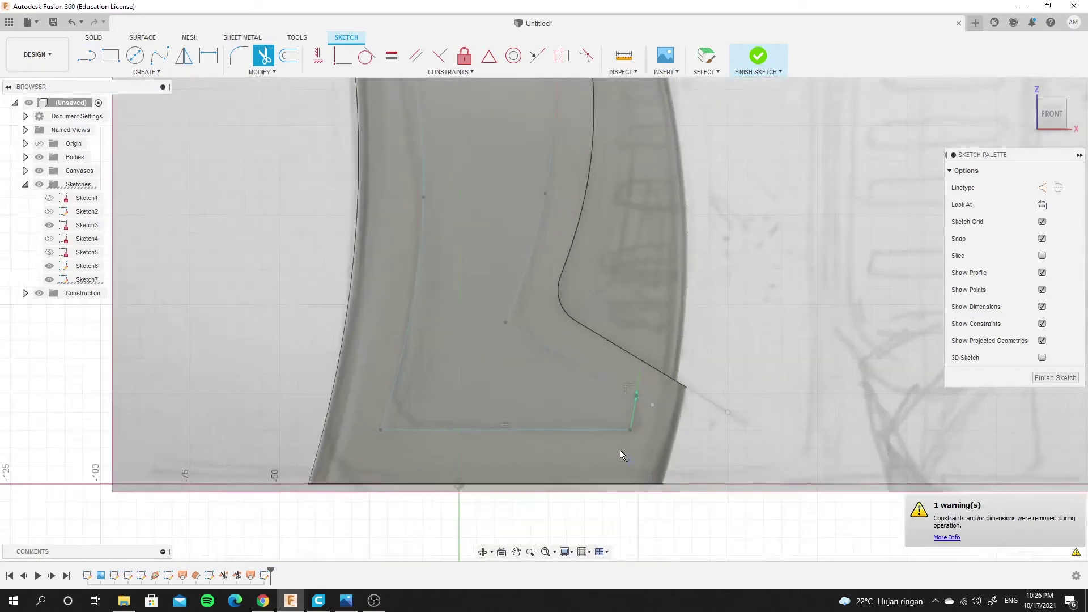
scroll(634, 375, up, 3)
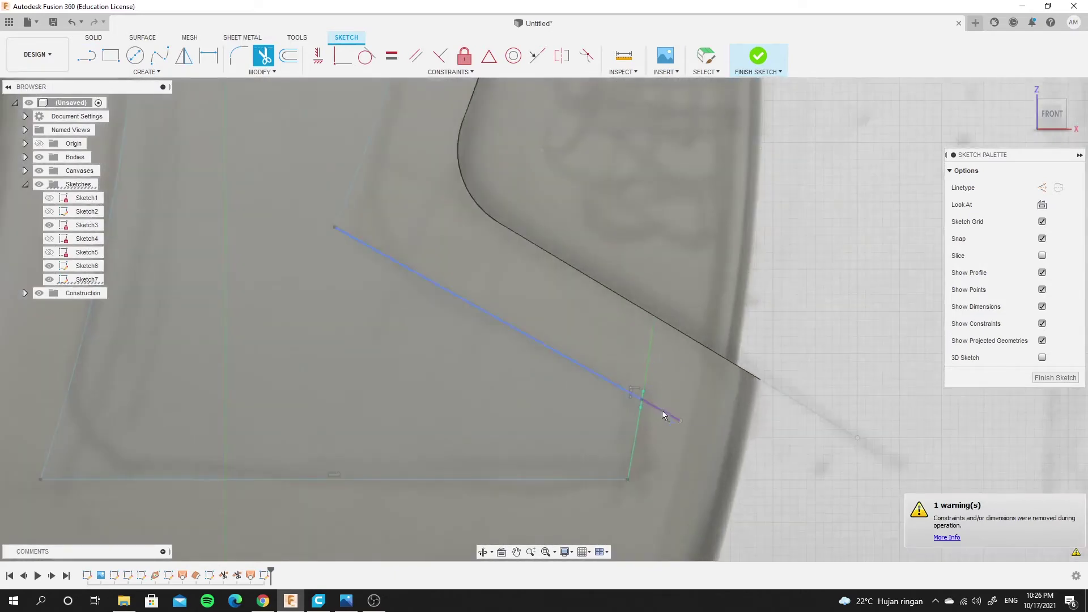
scroll(570, 308, down, 4)
scroll(474, 273, down, 3)
scroll(481, 172, up, 3)
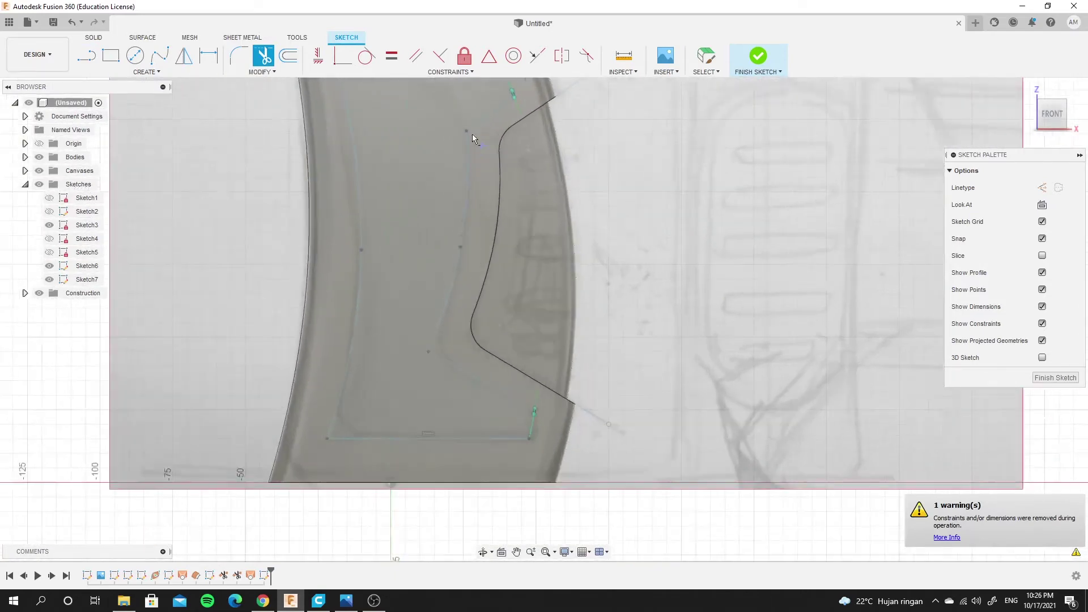
scroll(471, 134, up, 3)
key(Escape)
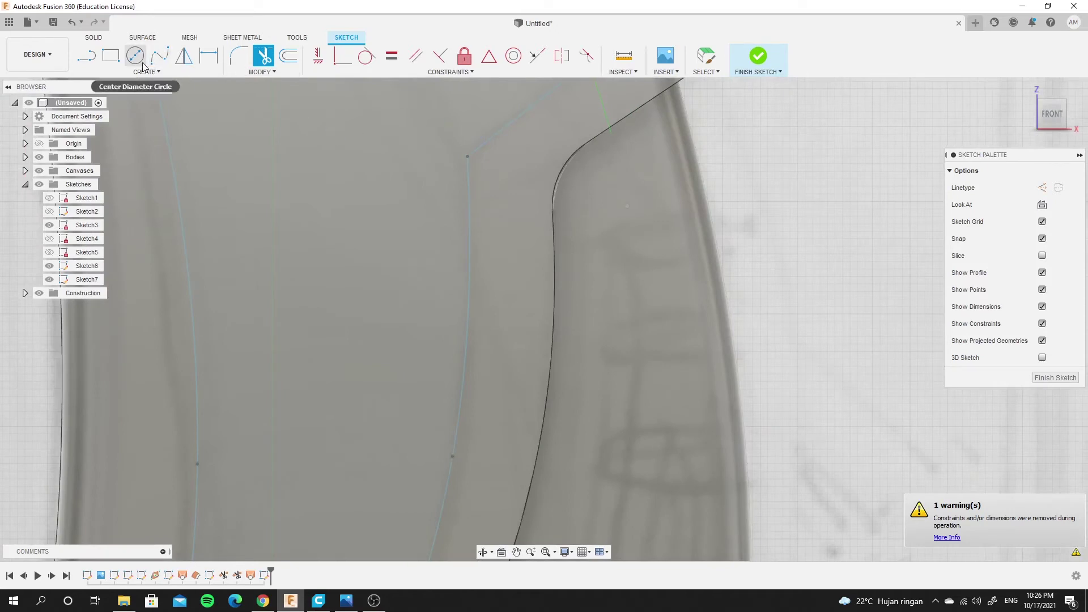
Fillet the inner curve's upper corner at R12.00 and finish the sketch
click(470, 157)
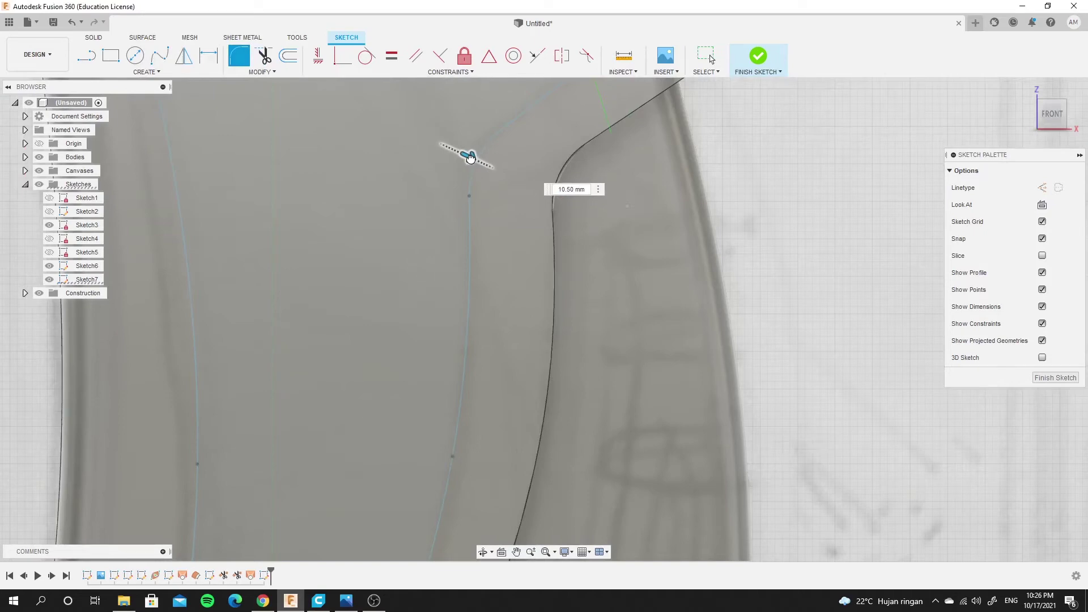
drag(470, 158, 473, 159)
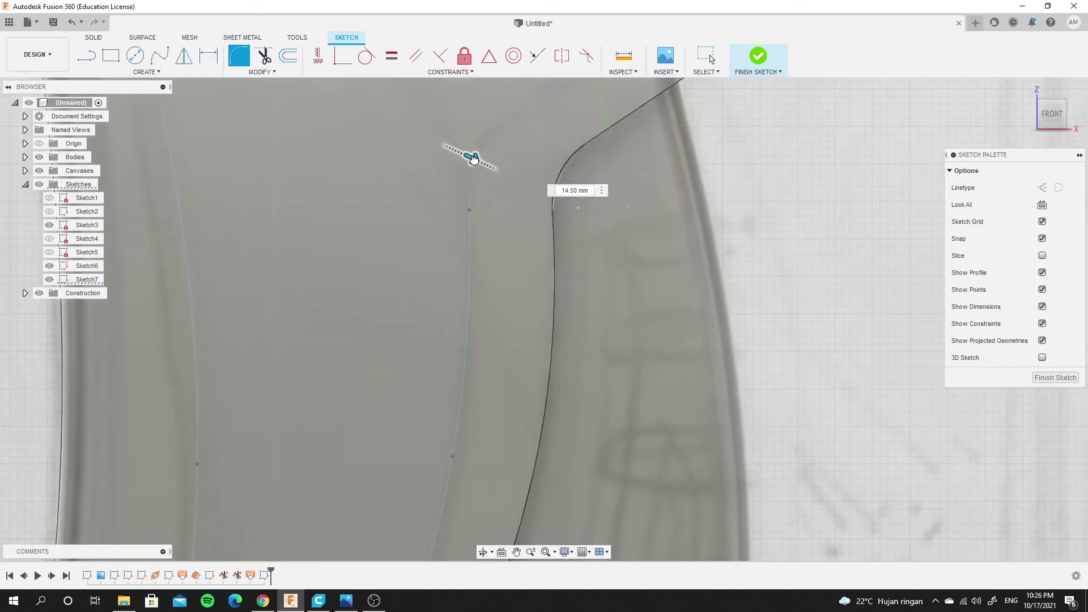
scroll(447, 257, down, 3)
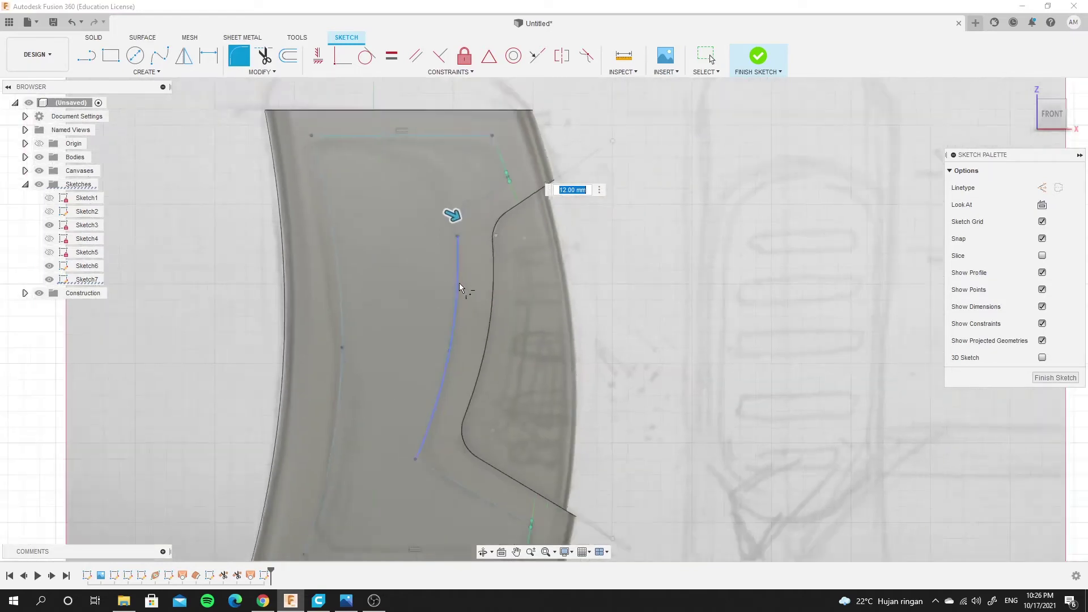
scroll(458, 283, down, 2)
click(1040, 376)
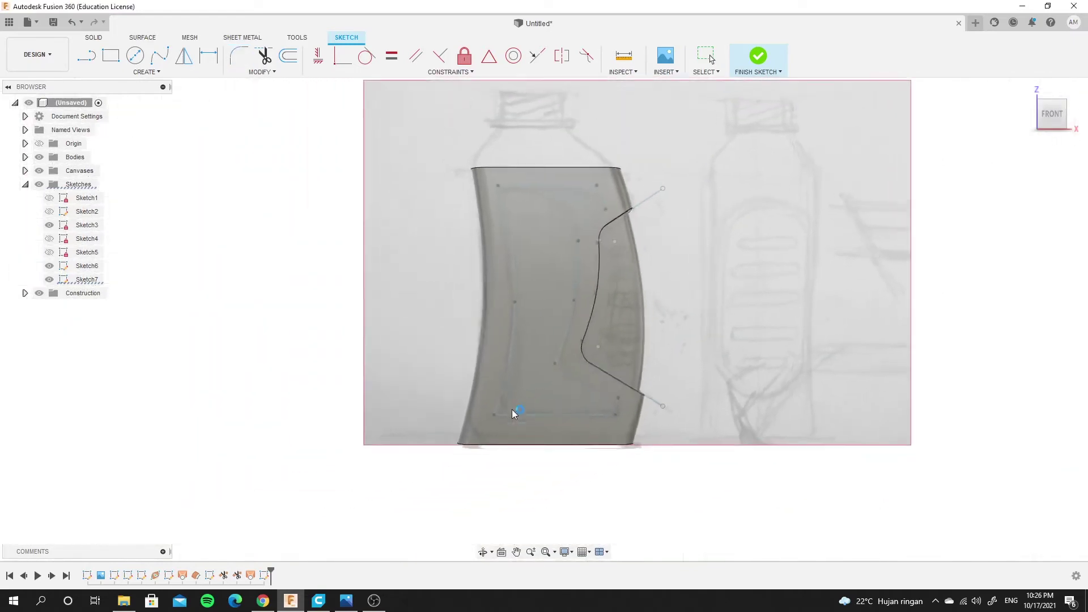
scroll(600, 366, up, 3)
scroll(599, 362, up, 3)
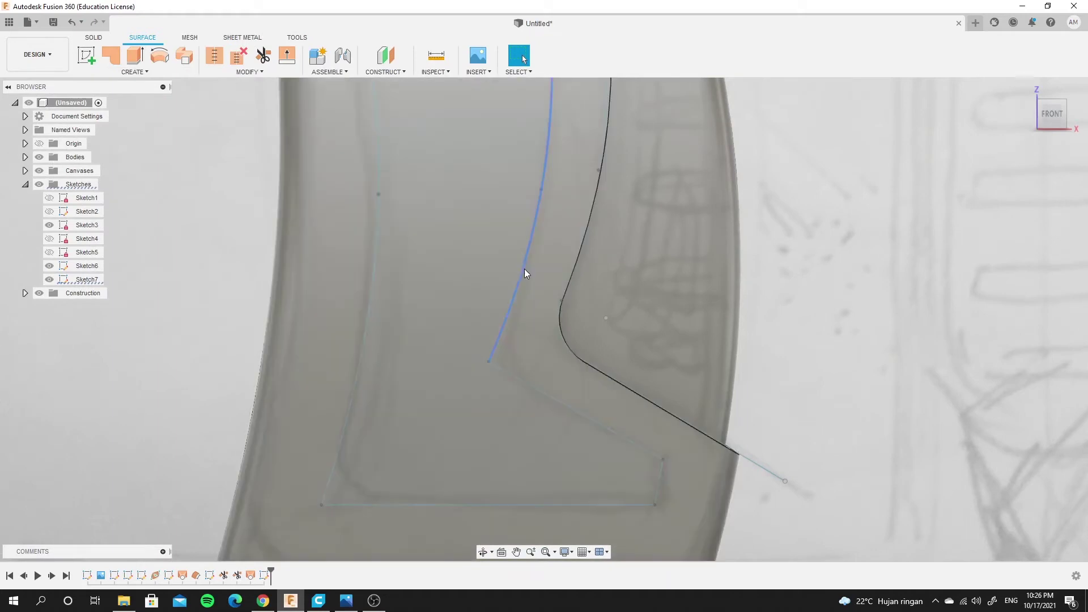
Reopen the panel sketch and fillet the inner lower corner at R14.50
right_click(525, 270)
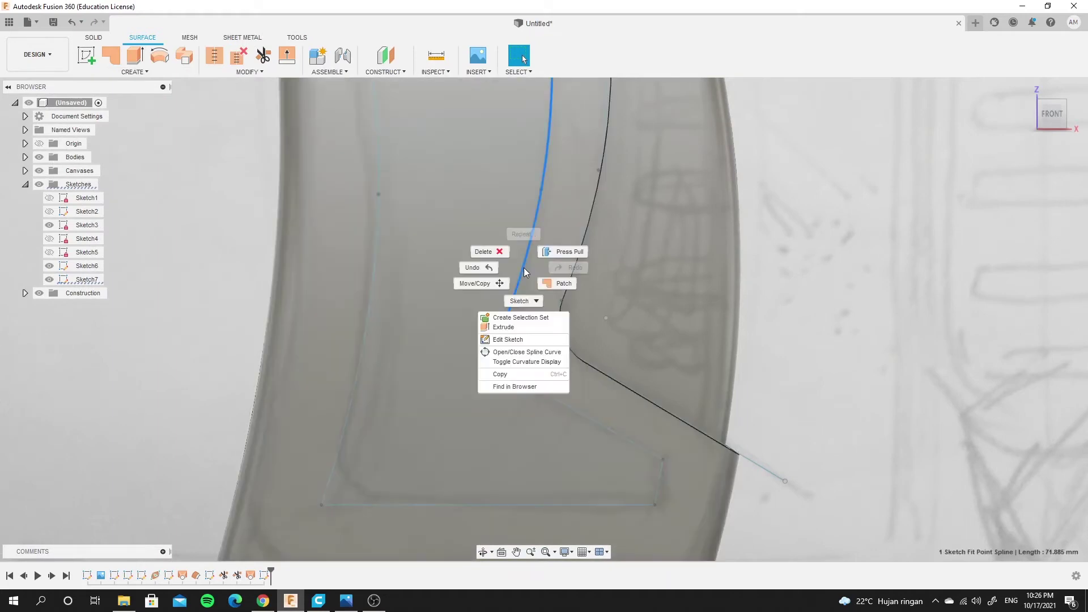
click(514, 339)
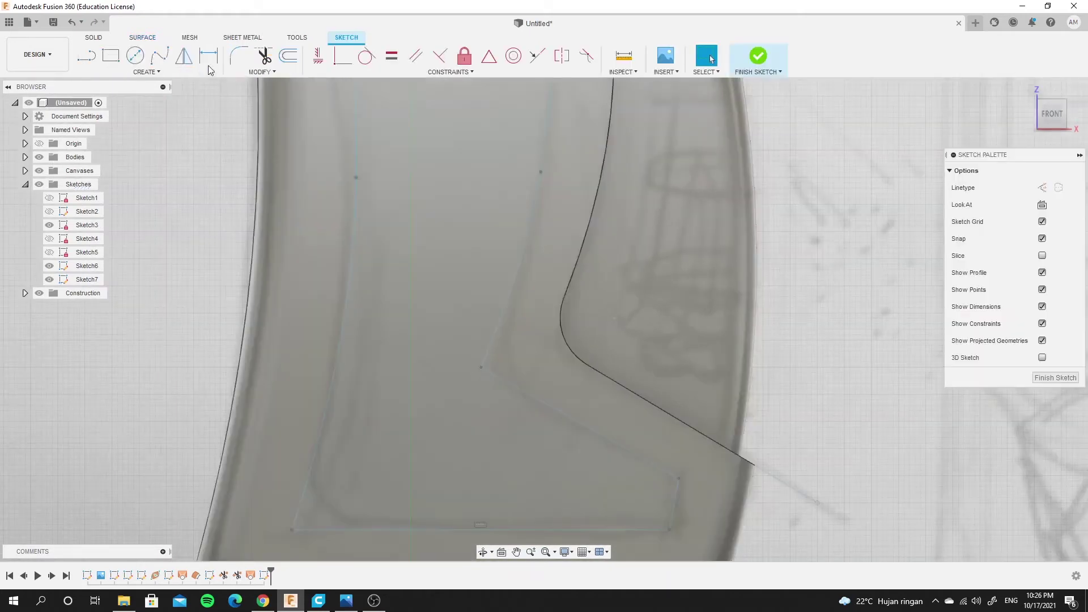
click(482, 365)
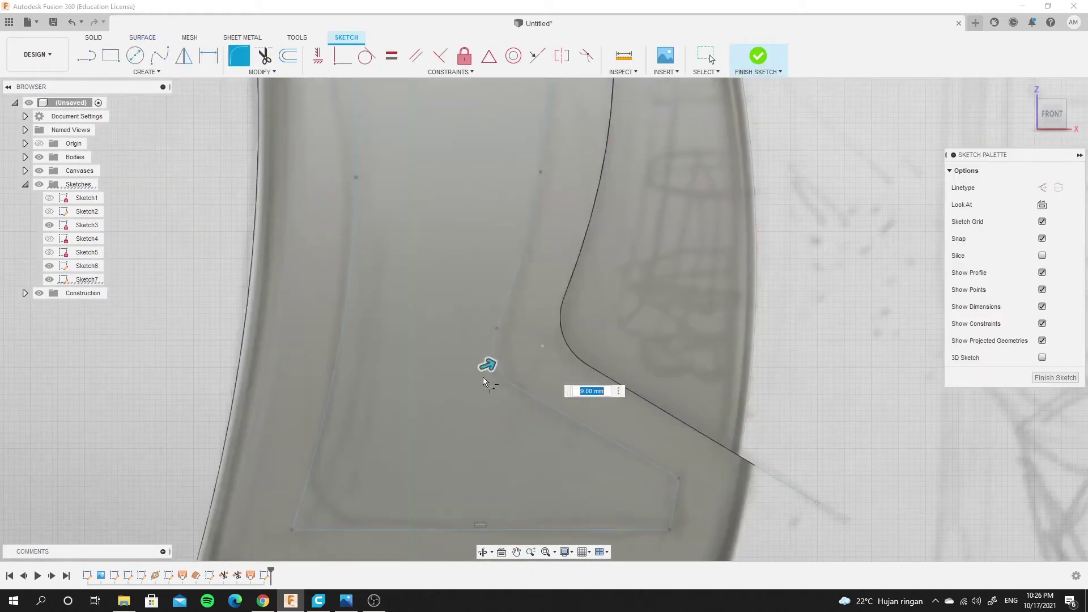
drag(492, 366, 497, 363)
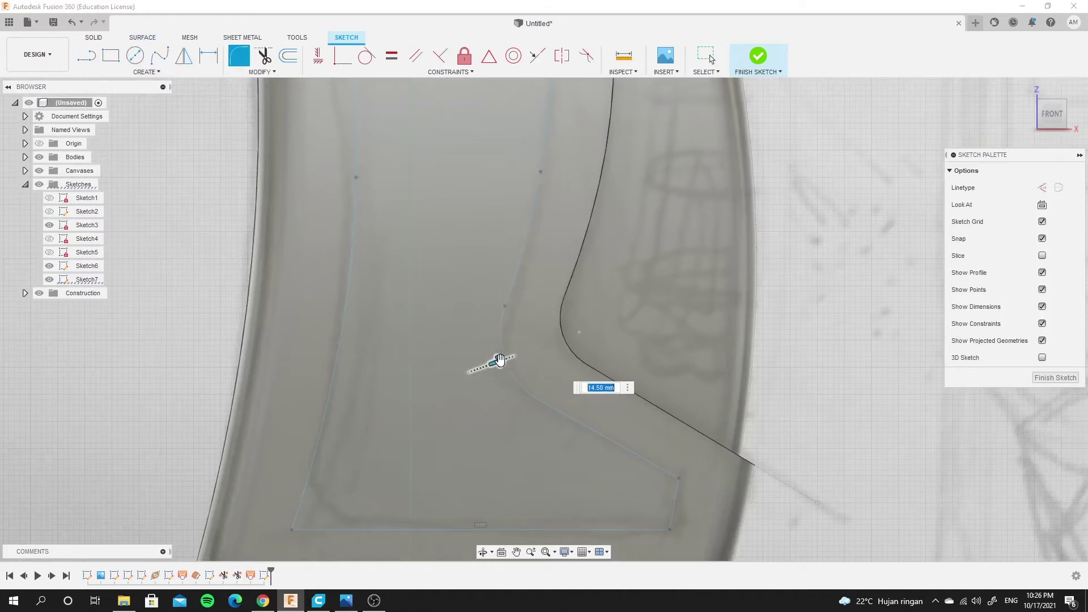
drag(497, 363, 502, 363)
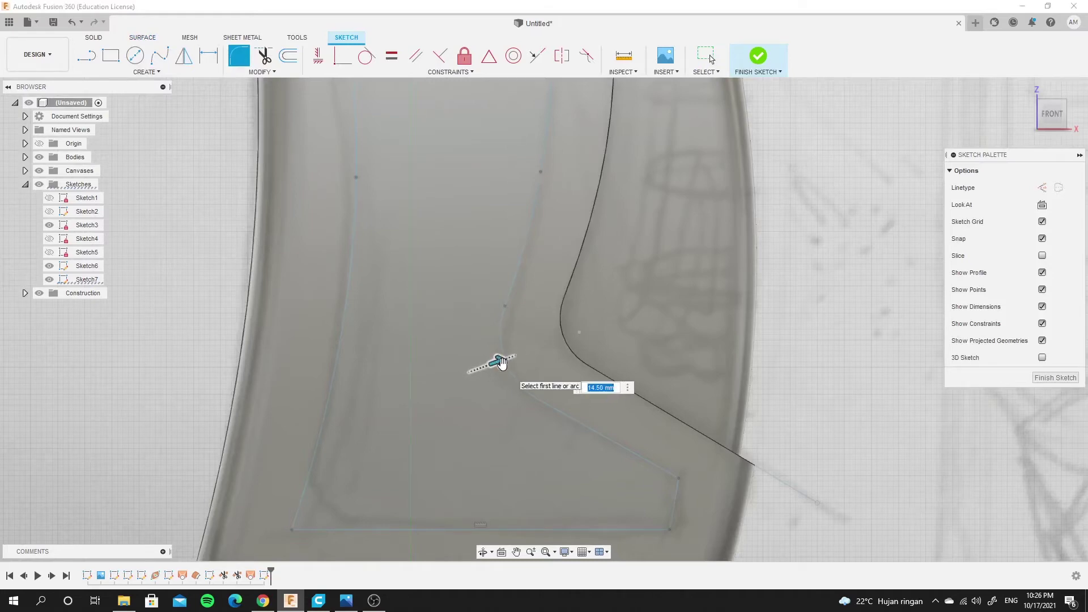
right_click(805, 334)
click(728, 321)
scroll(726, 319, down, 3)
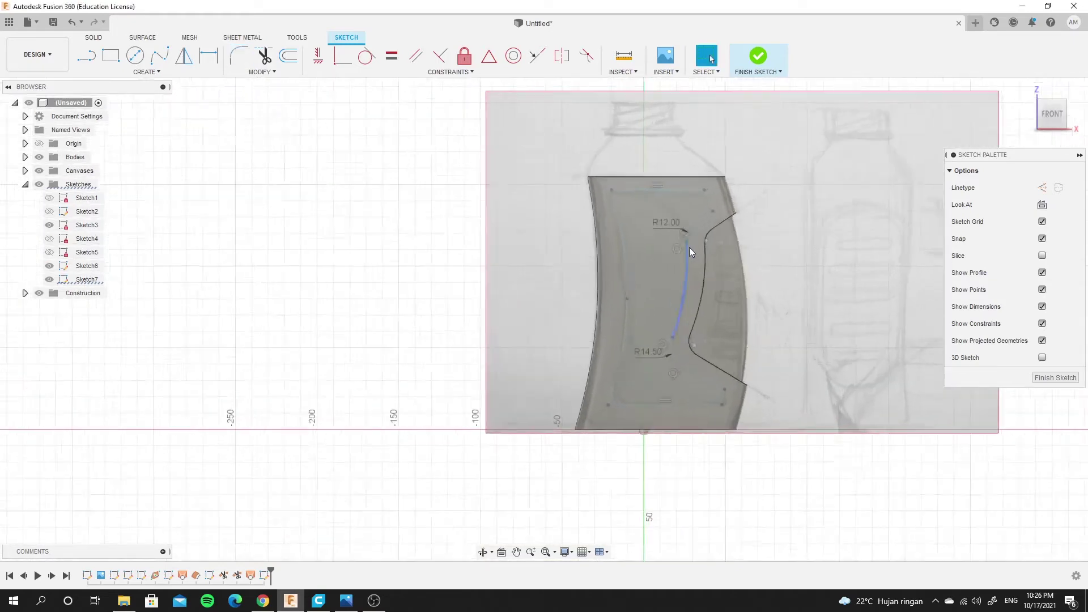
scroll(689, 247, down, 2)
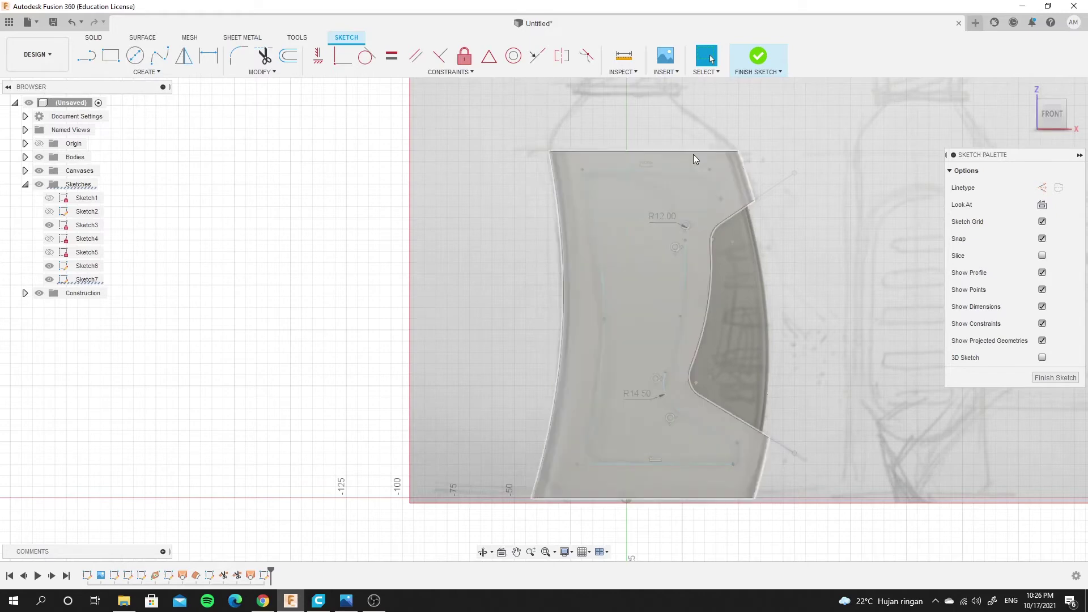
Round the panel's top-left corner with an R6.00 fillet
click(239, 54)
scroll(618, 158, up, 2)
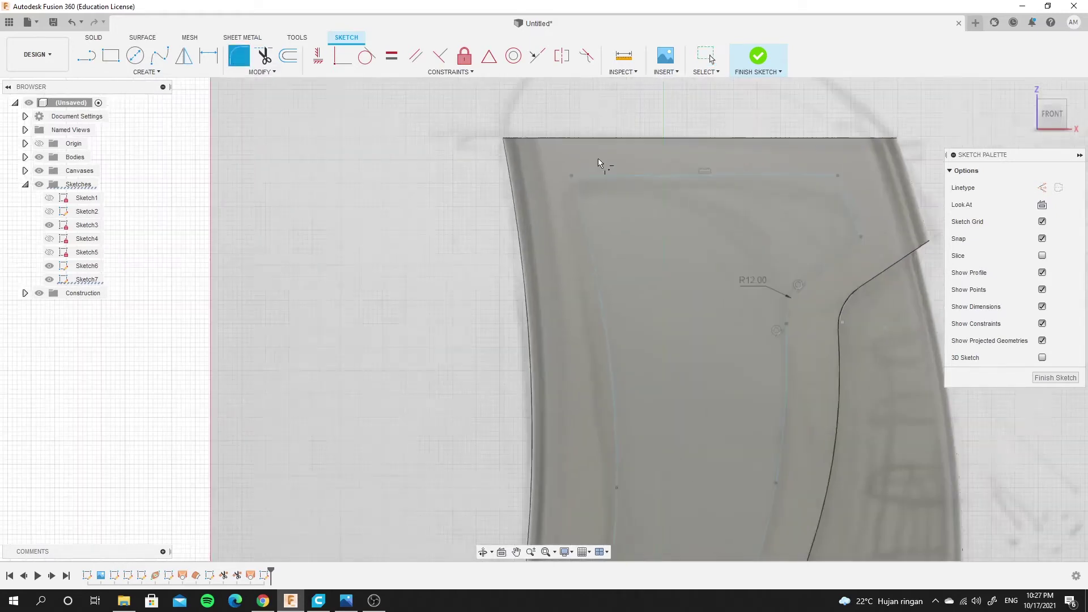
click(573, 175)
drag(590, 183, 586, 176)
scroll(488, 226, down, 5)
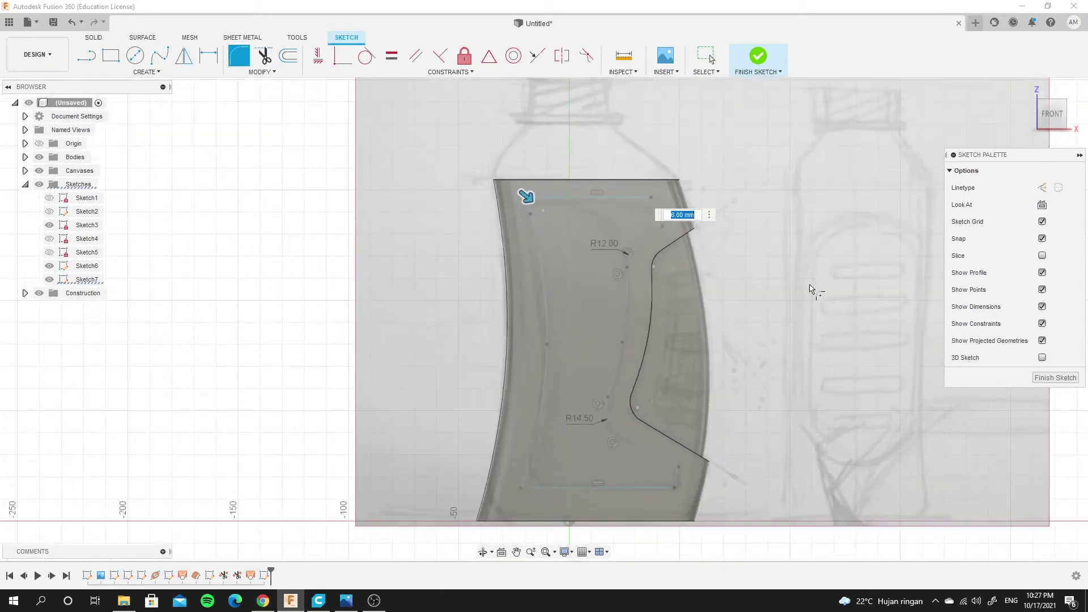
right_click(811, 289)
click(849, 283)
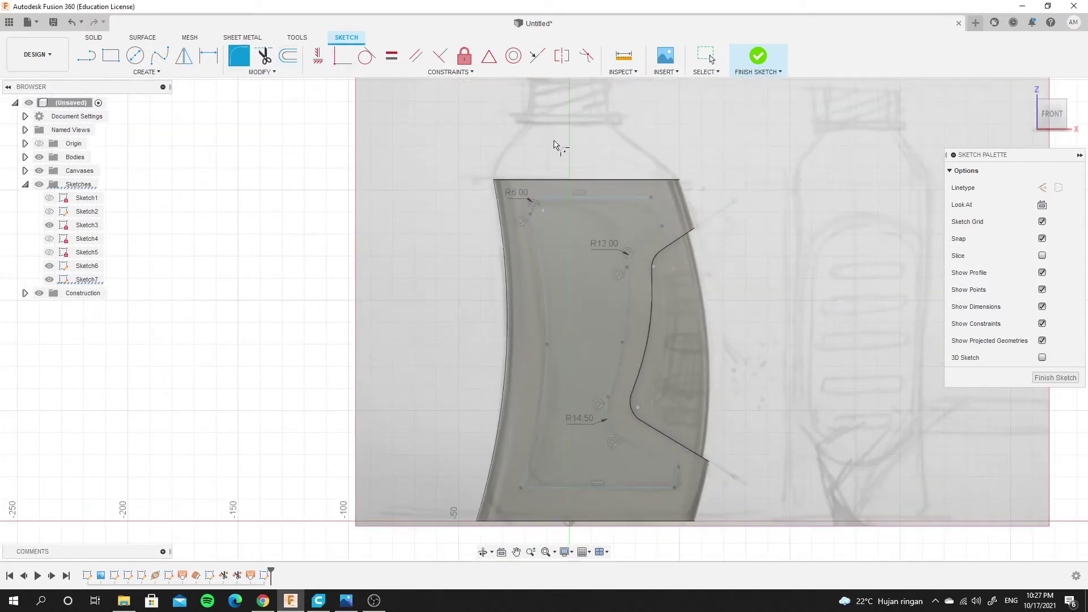
Fillet the panel's top-right corner at 6 mm
scroll(558, 145, up, 4)
click(752, 245)
scroll(754, 246, up, 4)
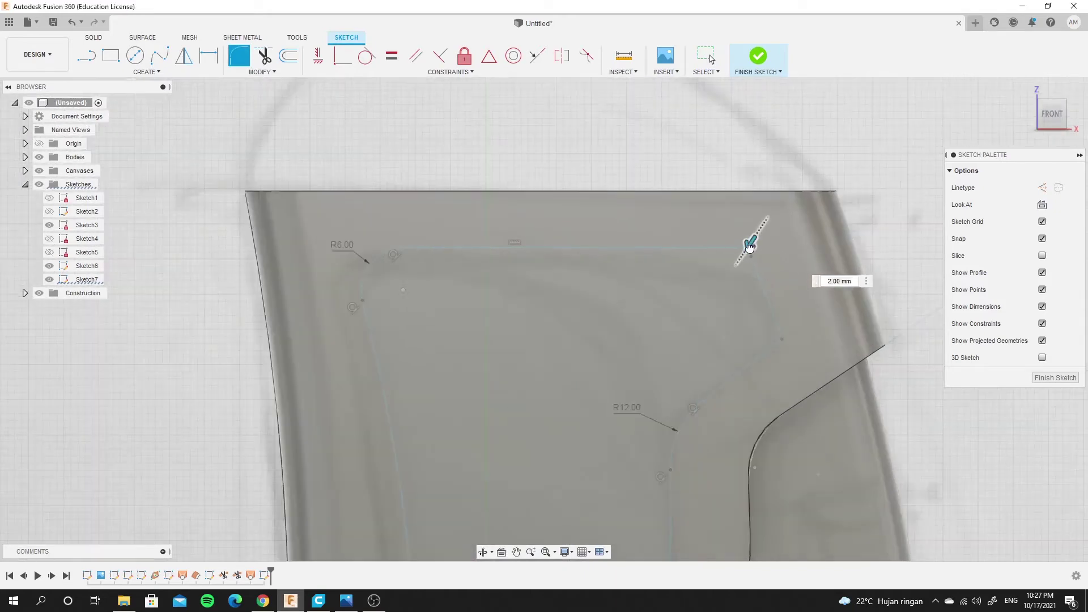
text(6)
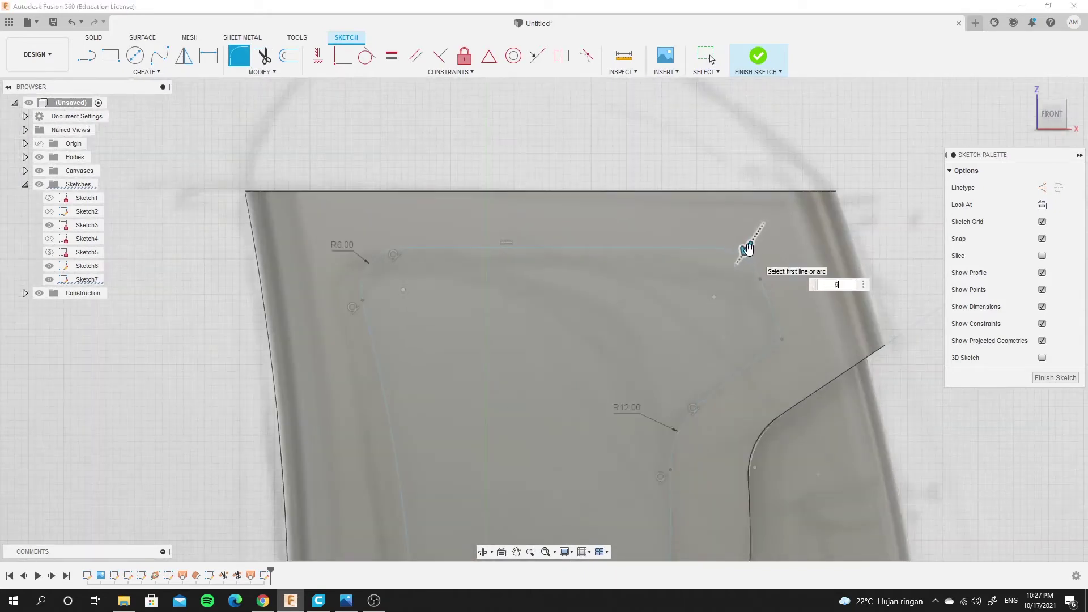
right_click(854, 139)
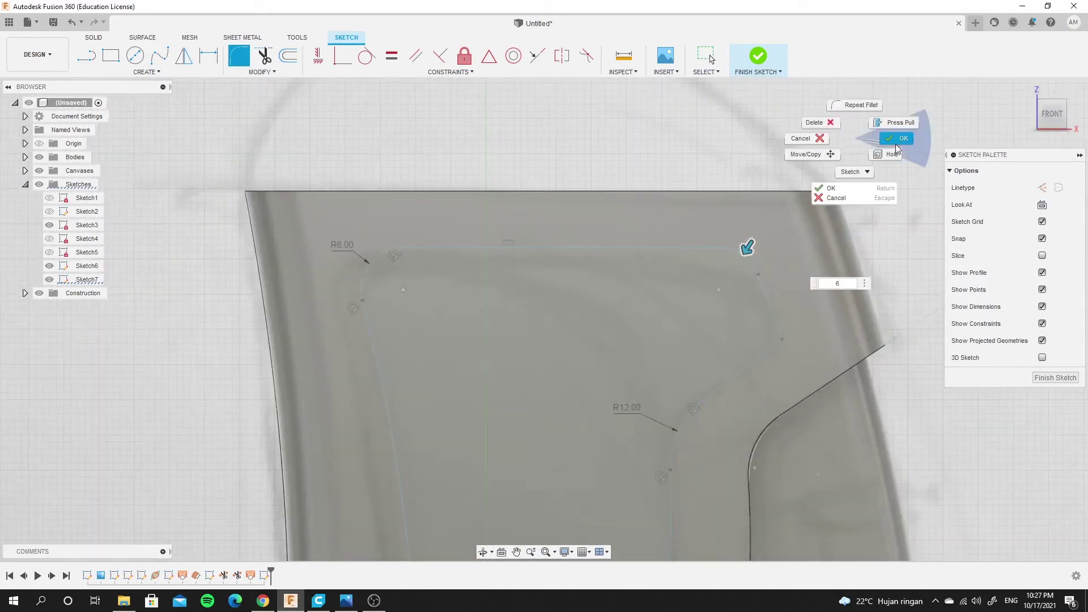
click(895, 144)
Fillet the angled upper right-side corner at 6 mm
scroll(703, 250, up, 3)
scroll(682, 294, up, 3)
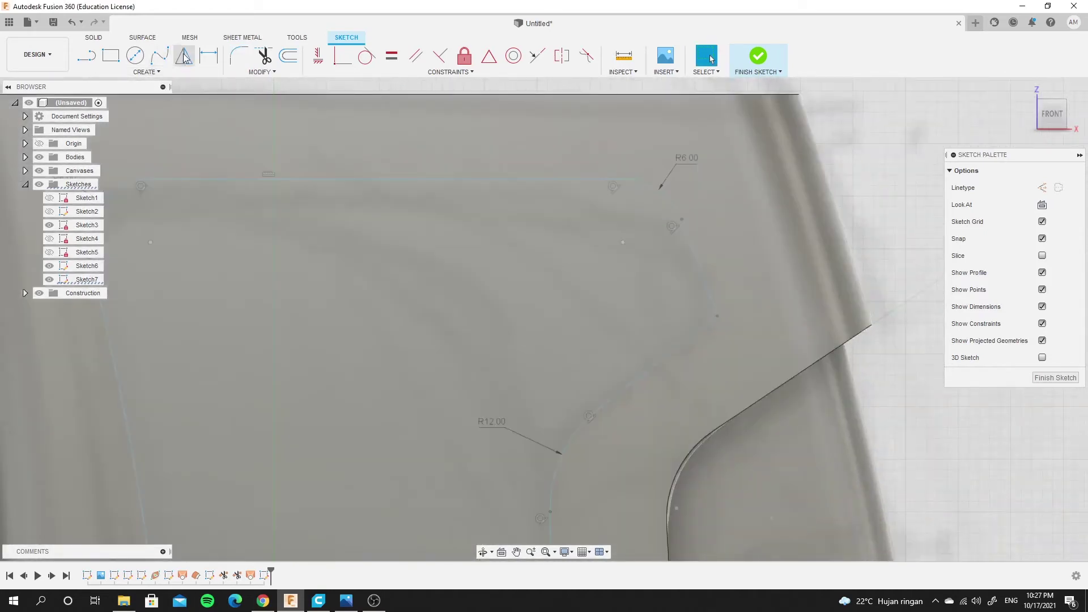
click(239, 55)
click(716, 315)
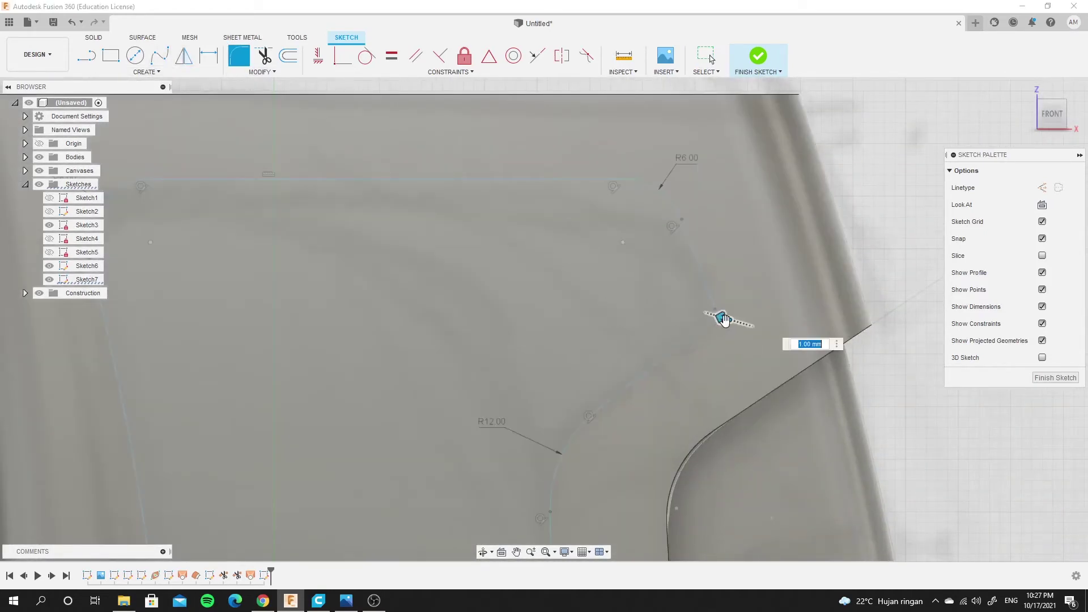
text(6)
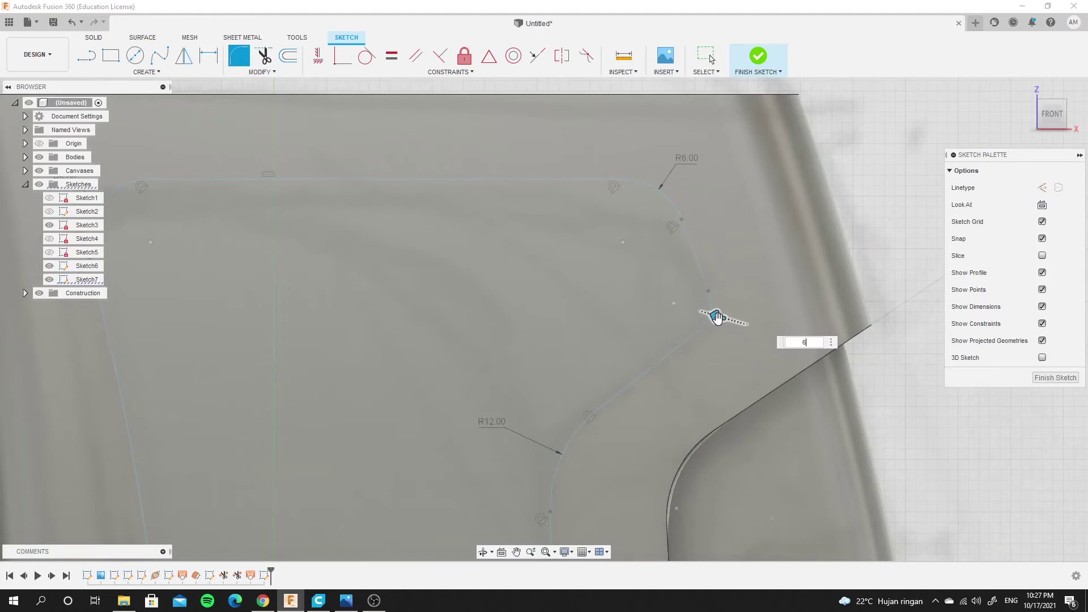
right_click(774, 260)
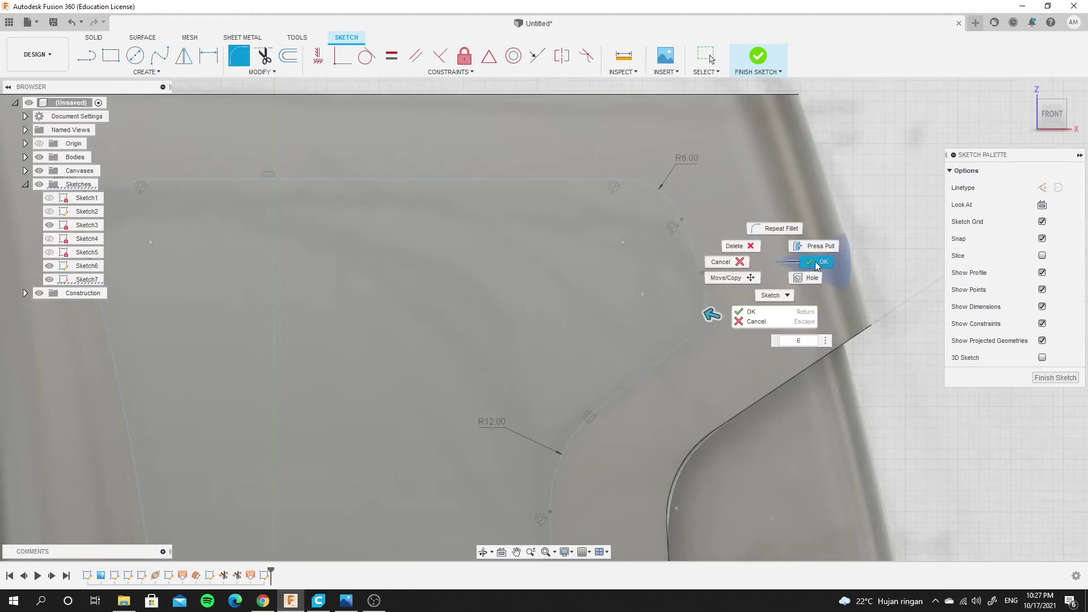
click(814, 260)
scroll(637, 328, down, 3)
scroll(620, 317, down, 3)
Round the panel's bottom-left corner with a 6 mm fillet
scroll(615, 403, up, 5)
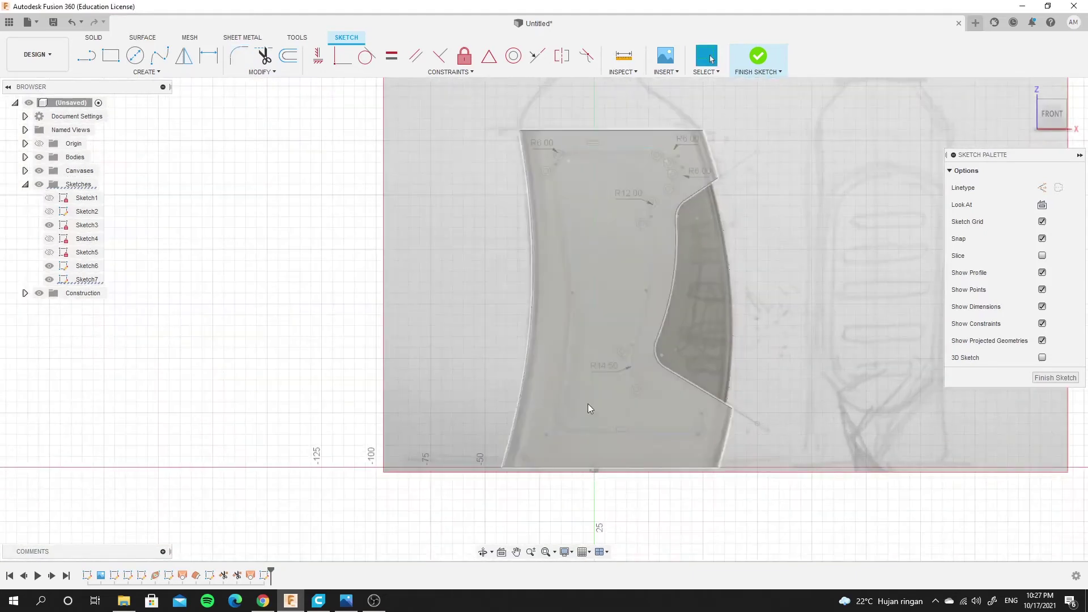
scroll(587, 403, up, 5)
click(238, 55)
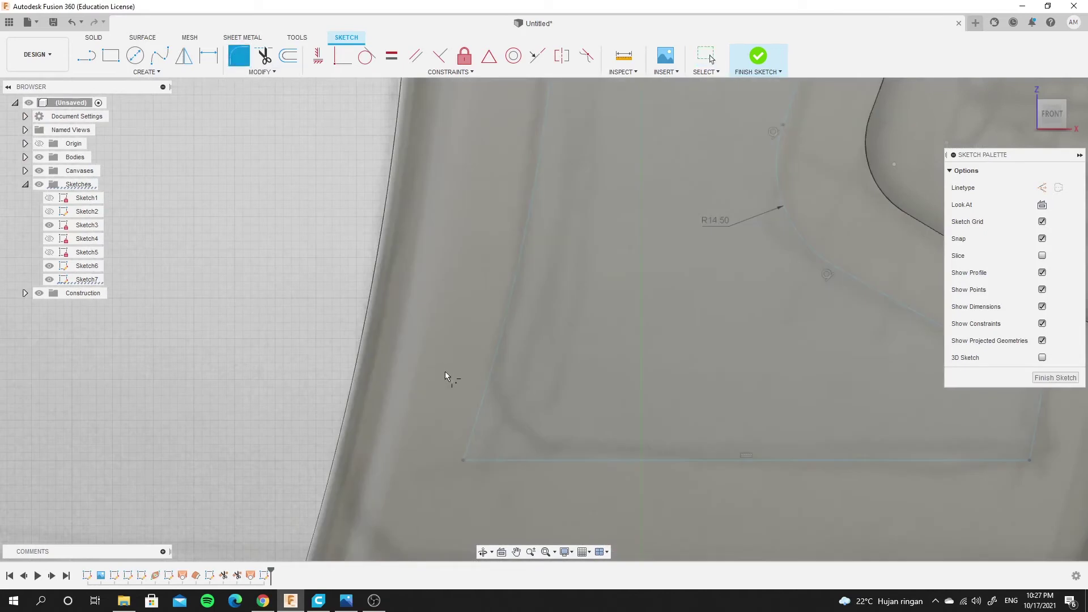
click(462, 460)
drag(526, 415, 504, 432)
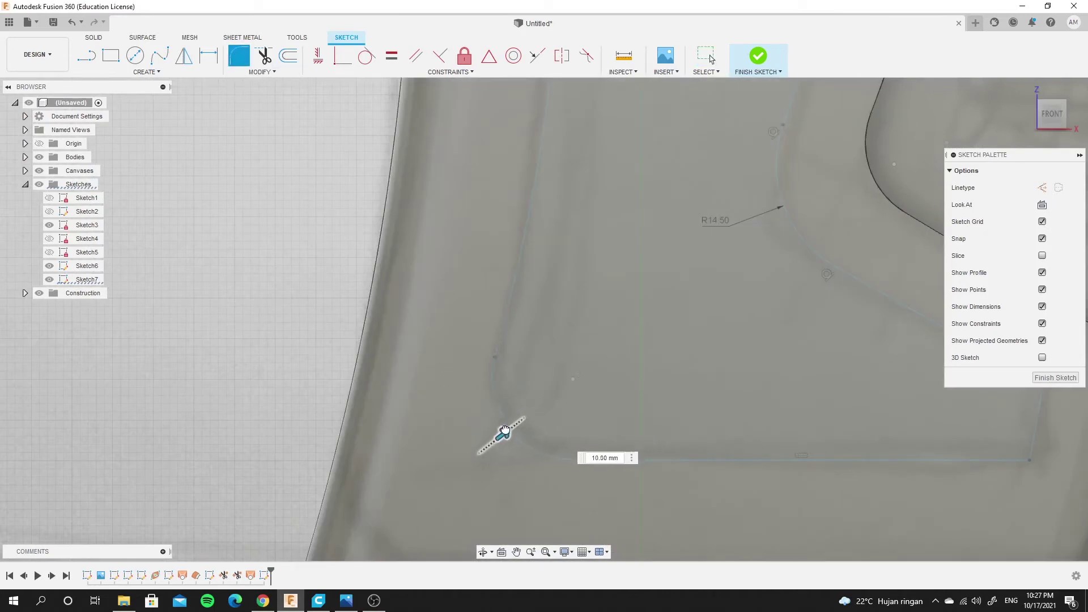
text(6)
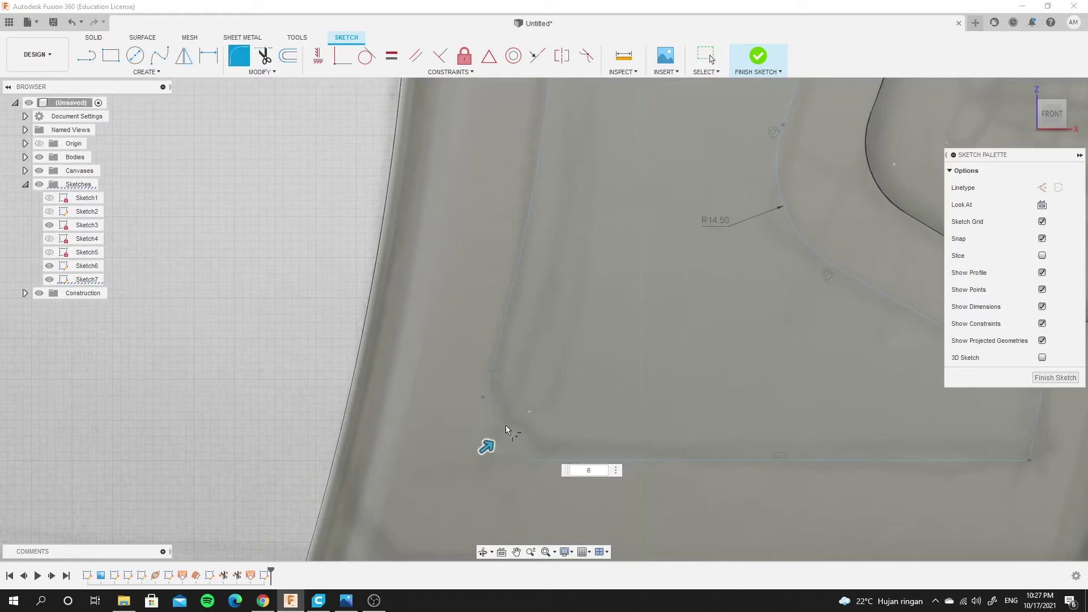
scroll(500, 310, down, 3)
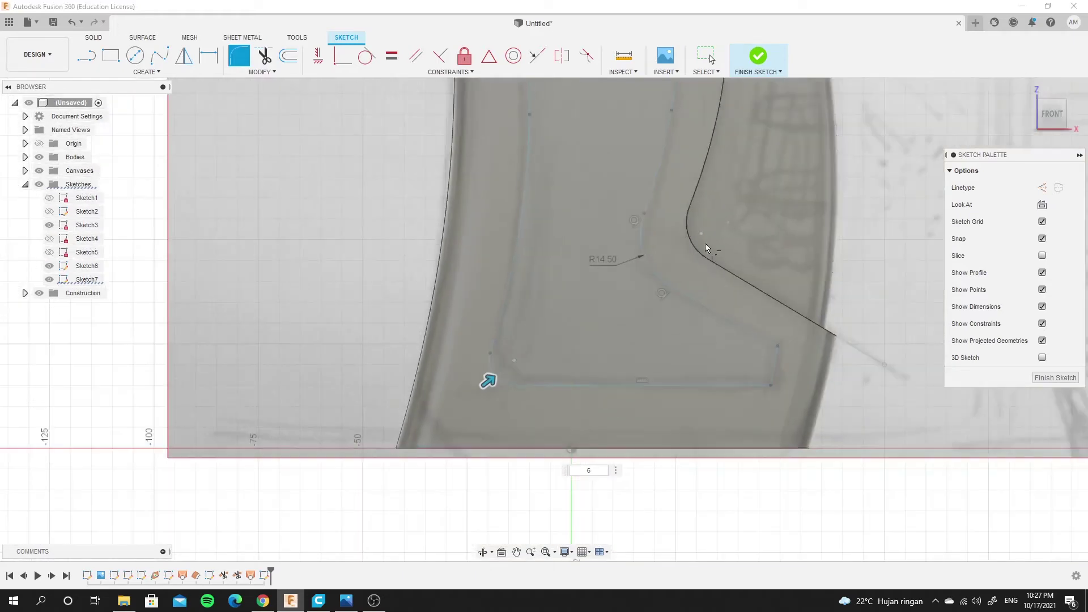
right_click(611, 290)
click(646, 291)
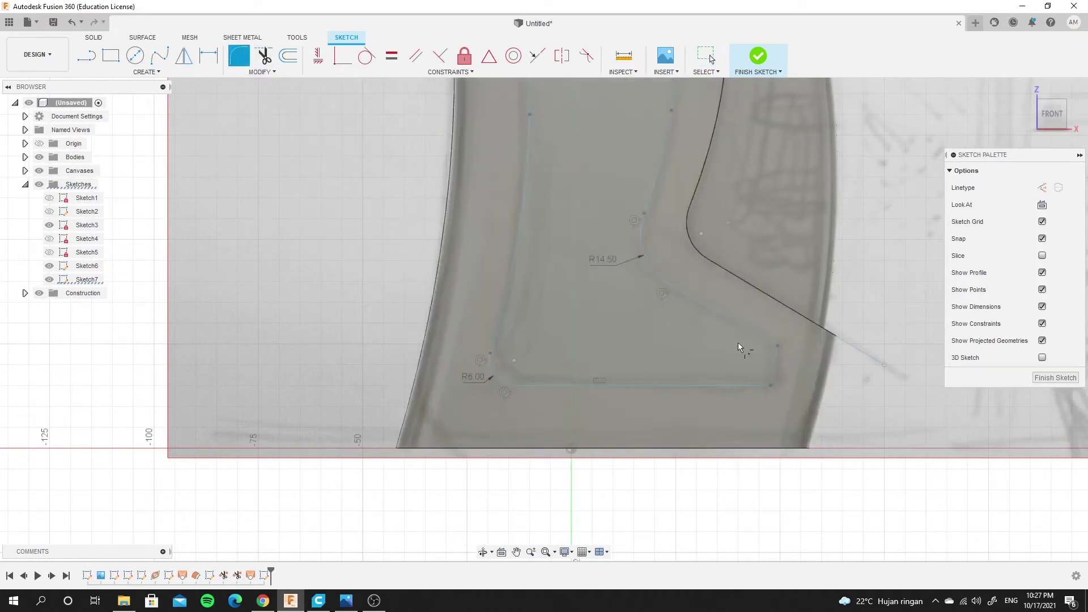
Fillet the lower-right corner at 6 mm
scroll(738, 342, up, 5)
click(801, 426)
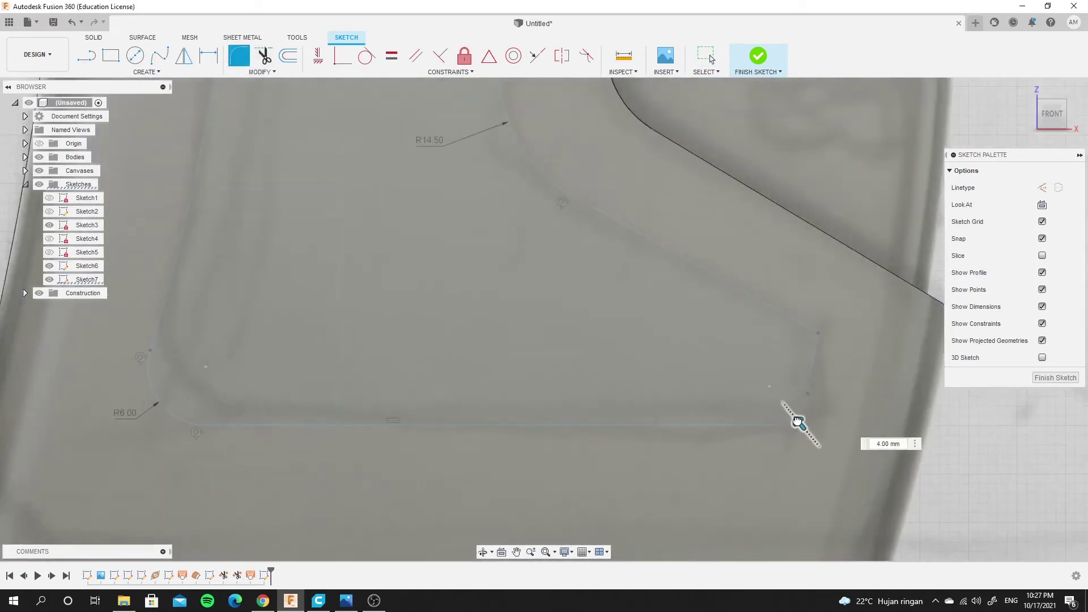
text(6)
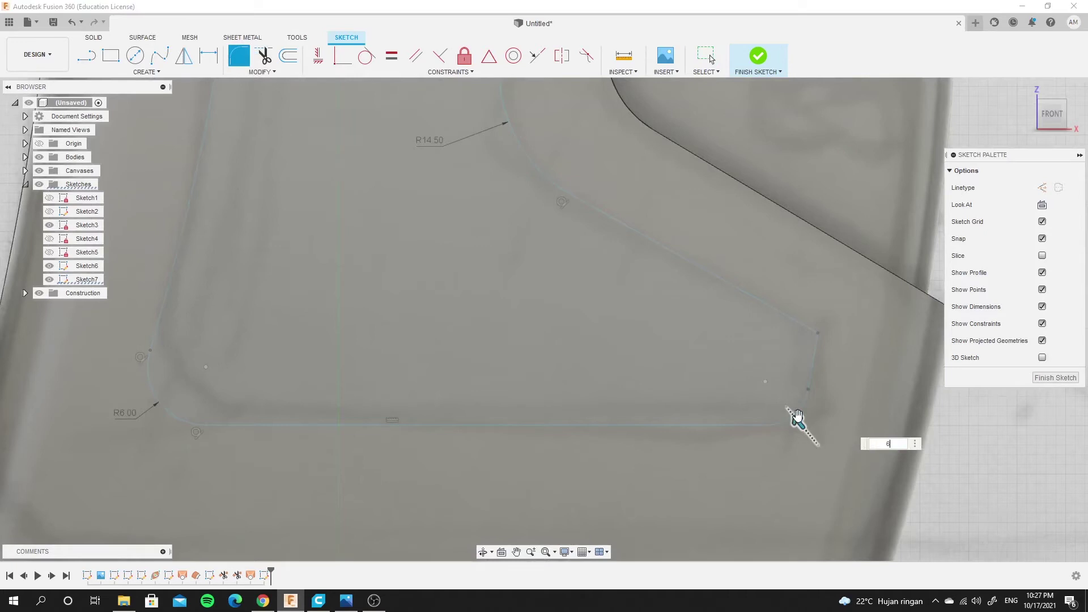
right_click(845, 386)
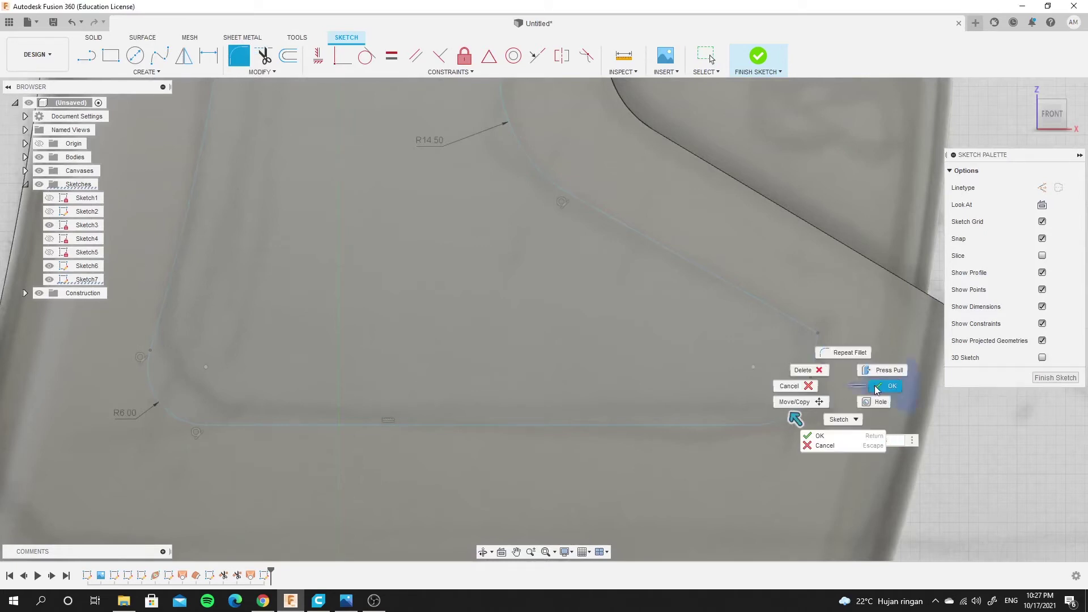
click(893, 381)
Fillet the remaining right-side corner at the other end of the angled segment at R6.00
click(239, 55)
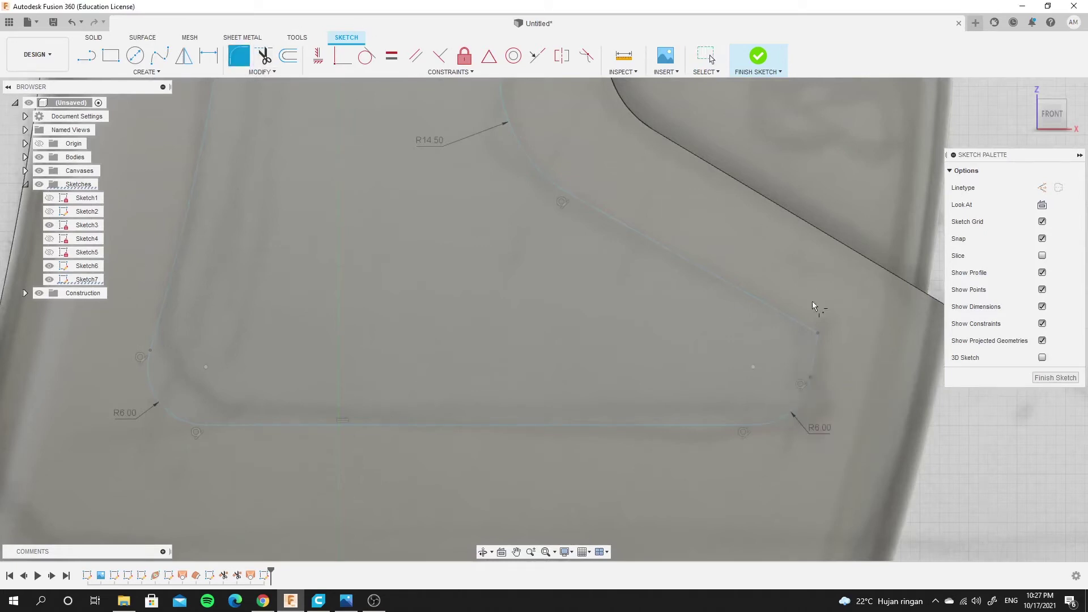
click(816, 335)
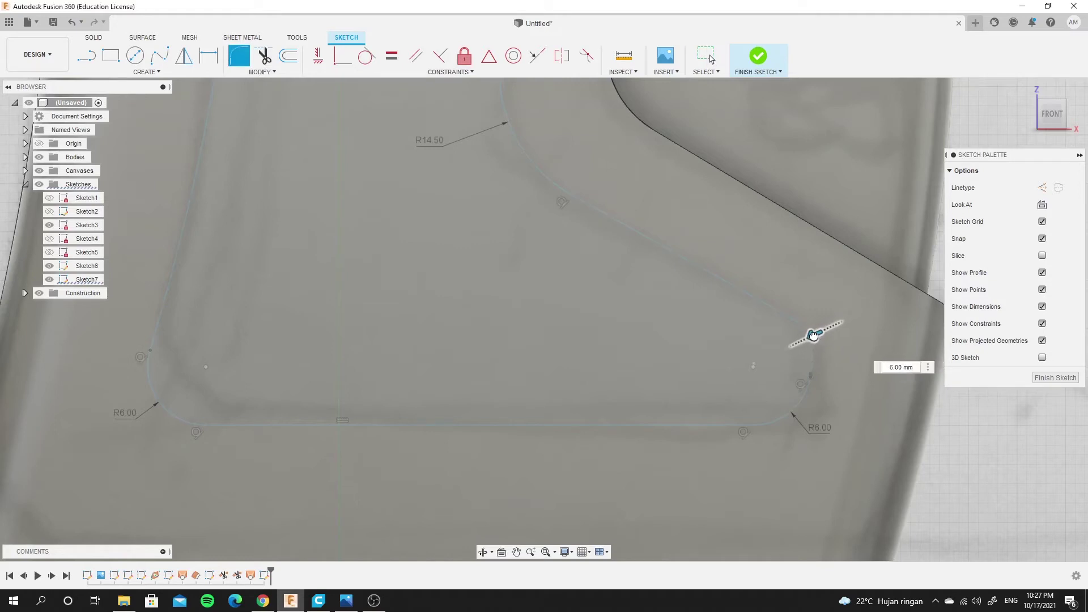
drag(813, 335, 816, 334)
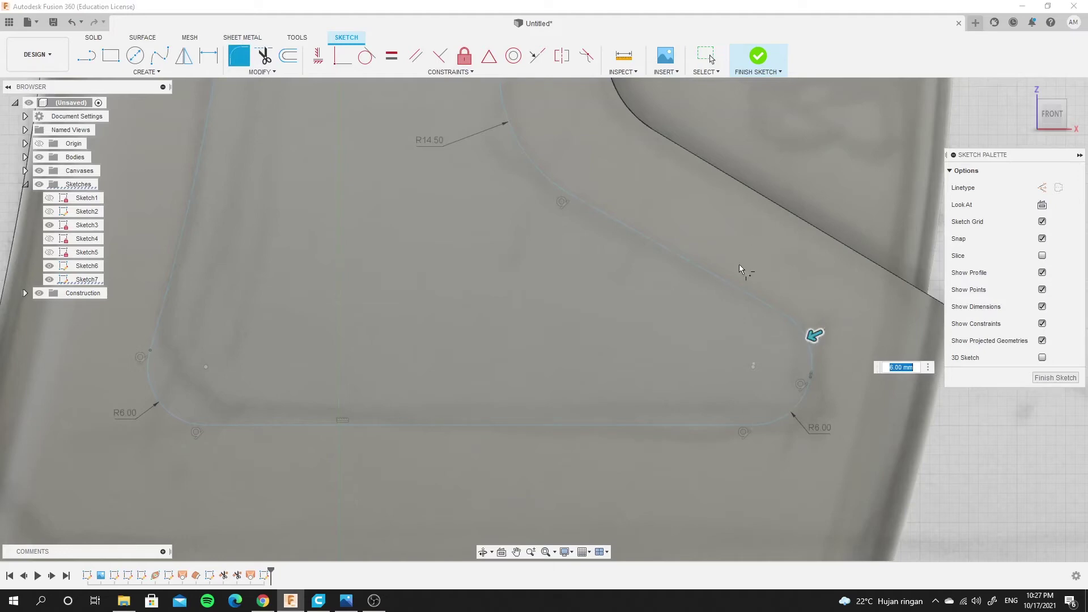
right_click(686, 243)
click(723, 245)
scroll(638, 227, down, 5)
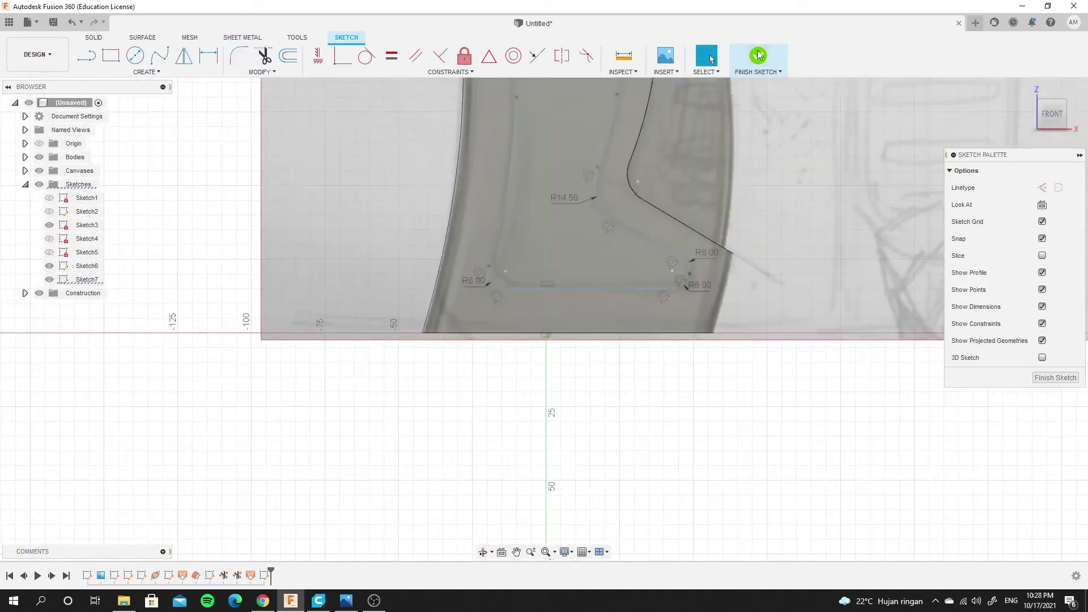
Finish the panel sketch and orbit to view the bottle body from above
click(758, 52)
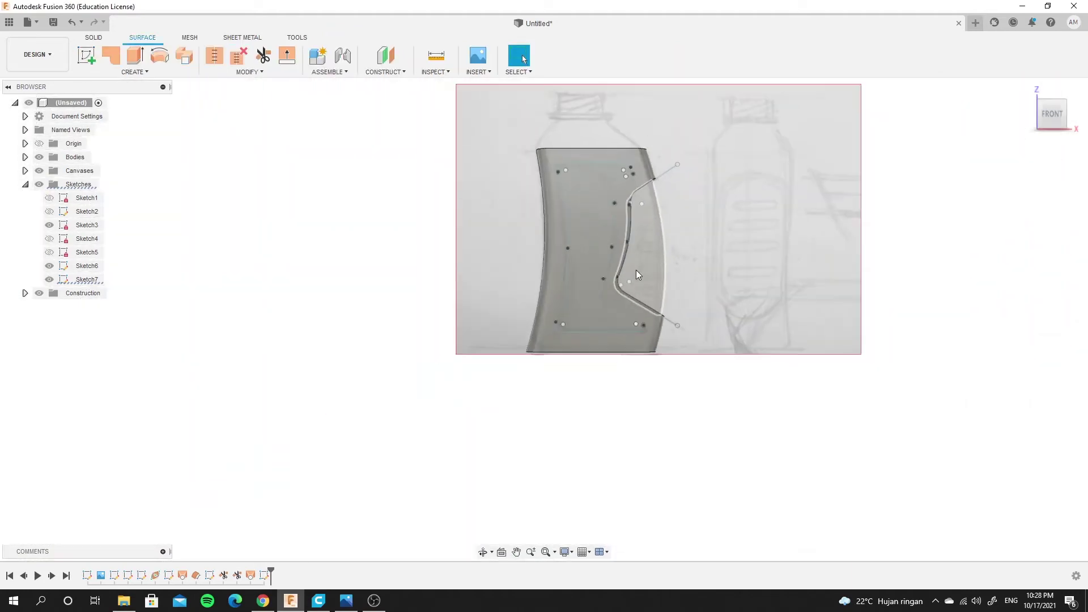
scroll(616, 215, up, 2)
scroll(611, 245, up, 3)
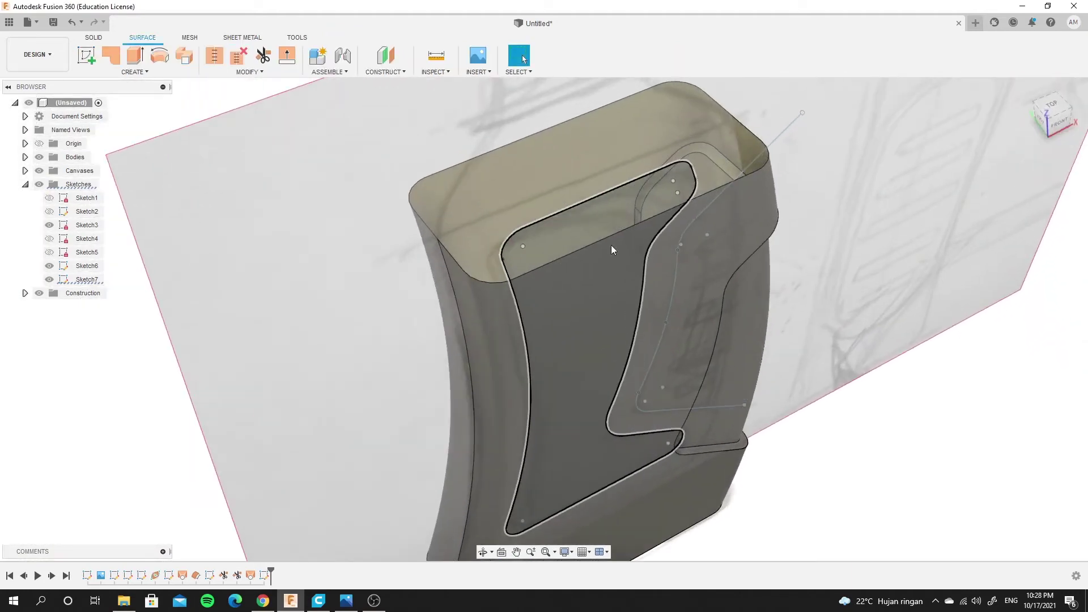
mouse_move(611, 245)
shift+middle_down()
mouse_move(699, 253)
mouse_move(619, 300)
shift+middle_up()
Start the surface Offset command from the Create menu
scroll(648, 431, down, 3)
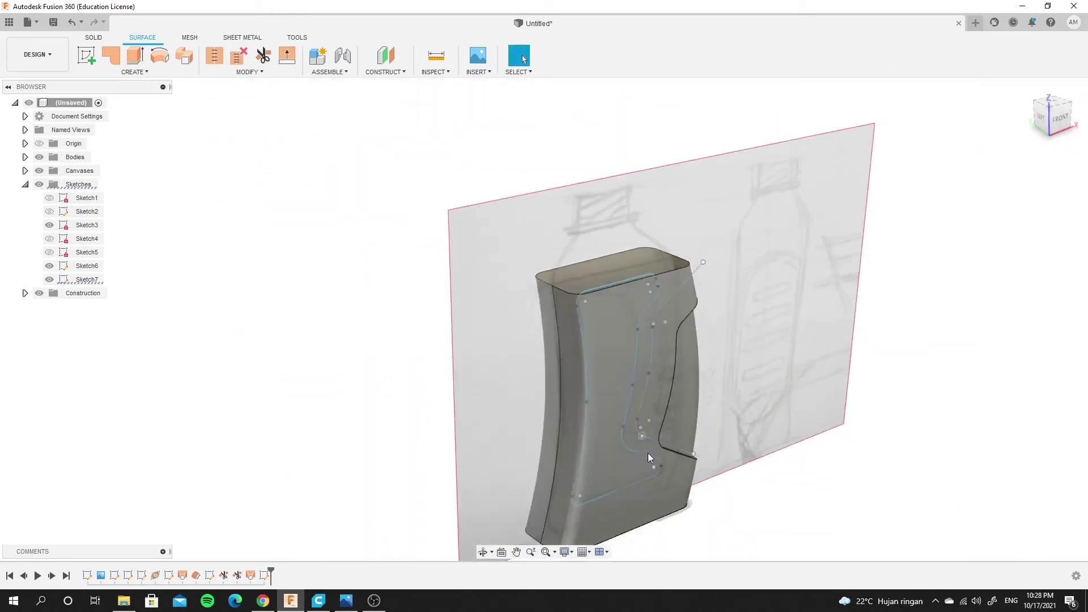
scroll(644, 499, down, 2)
scroll(595, 397, up, 3)
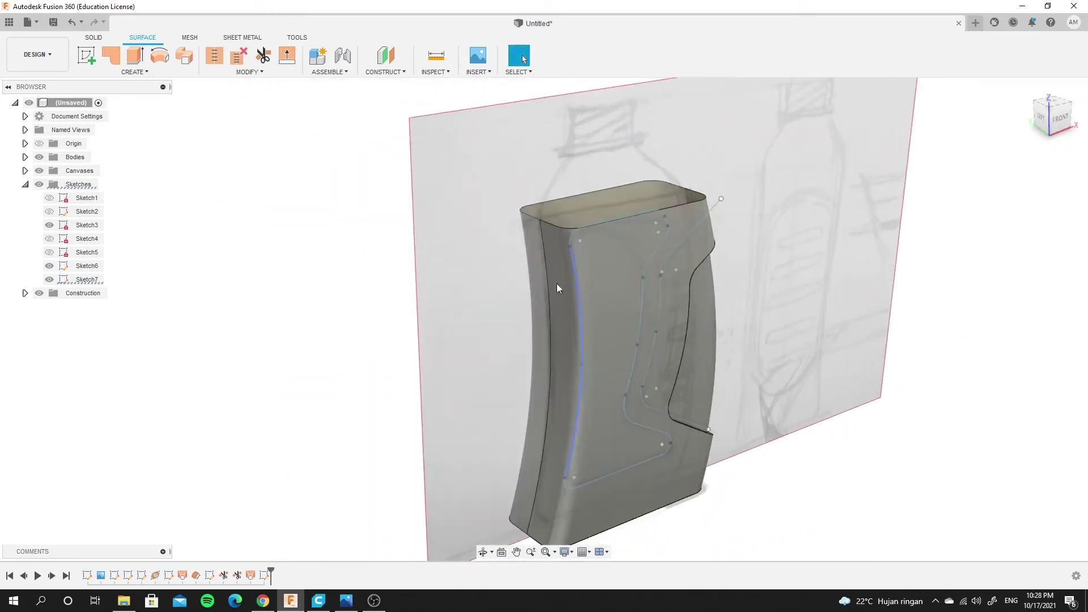
click(152, 73)
click(96, 198)
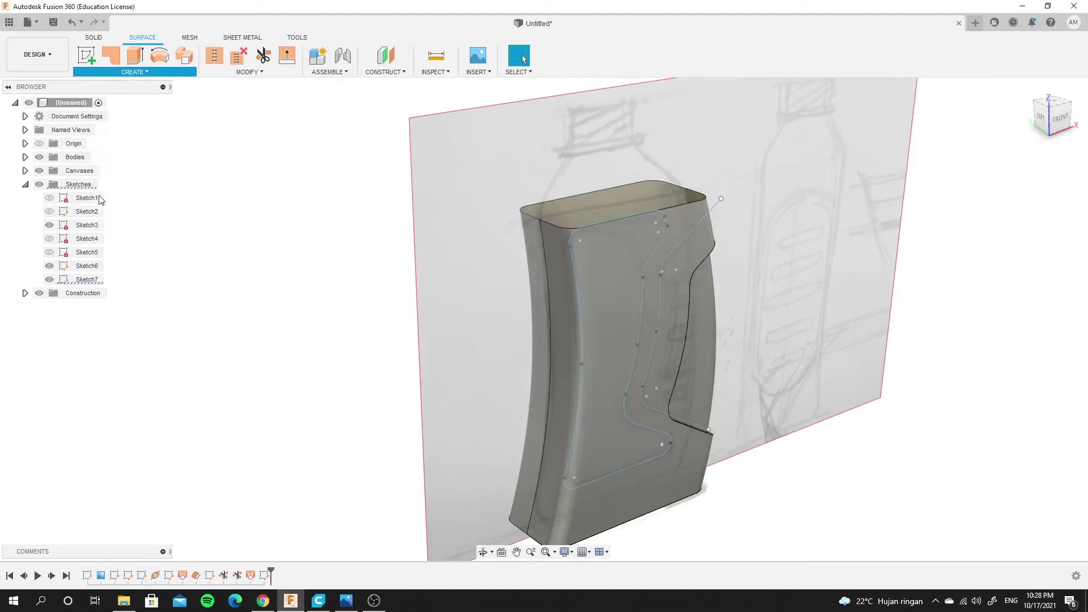
Offset the bottle's curved side face by -1.5 mm into a new surface body
scroll(578, 144, up, 3)
shift+middle_drag(579, 145, 737, 219)
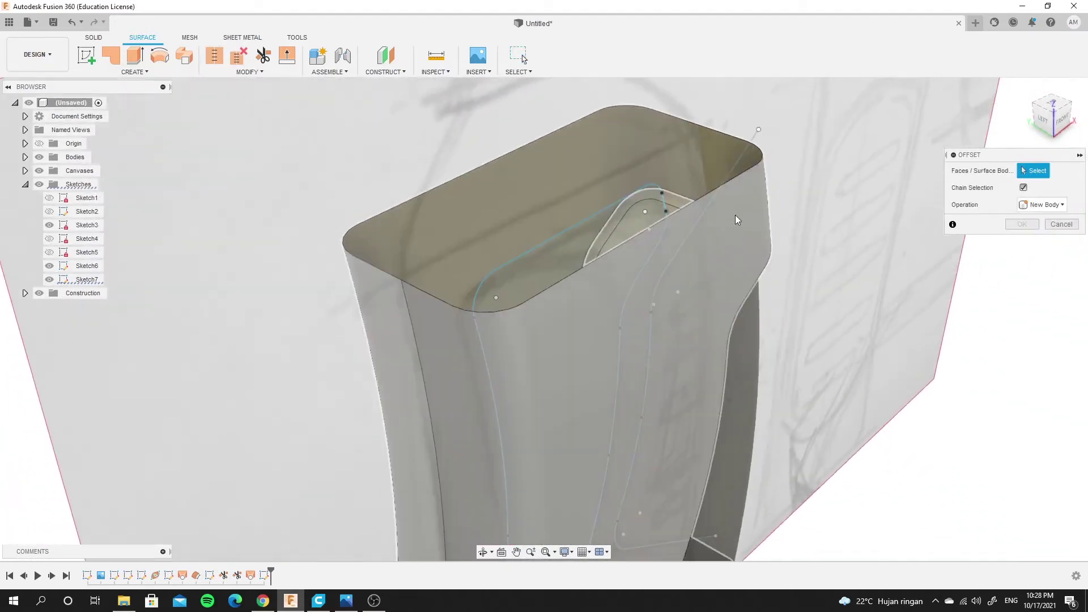
click(742, 230)
scroll(747, 232, up, 1)
scroll(748, 255, up, 3)
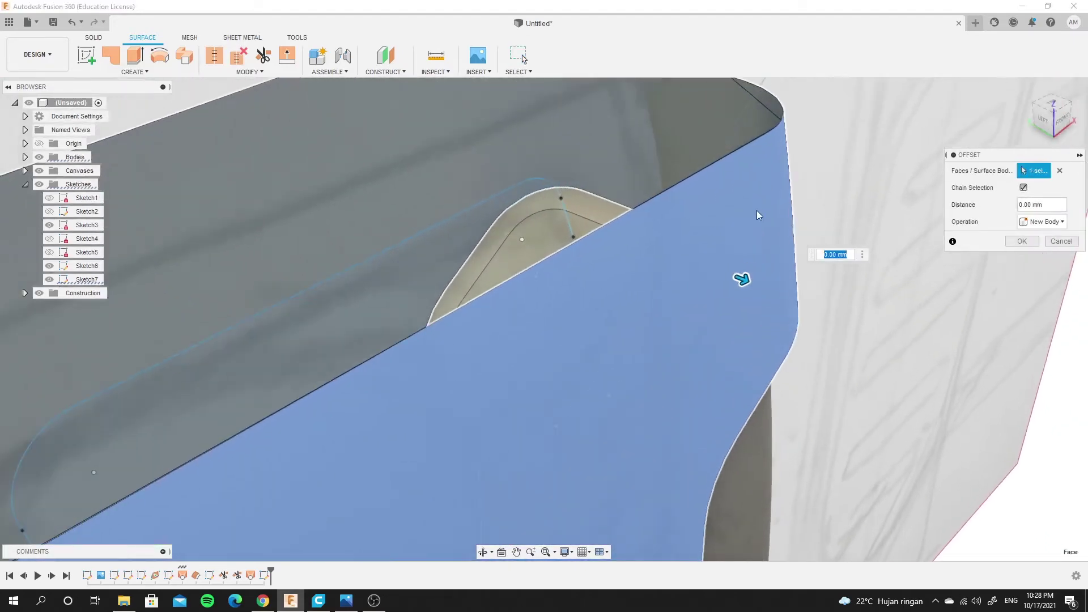
scroll(743, 279, up, 1)
drag(744, 279, 730, 281)
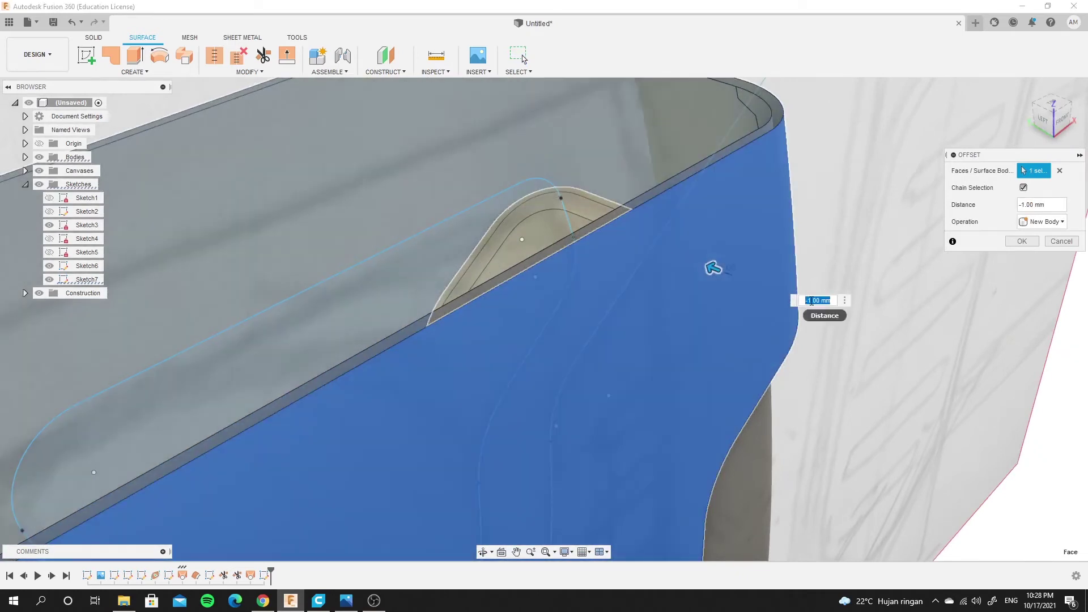
text(-1.5)
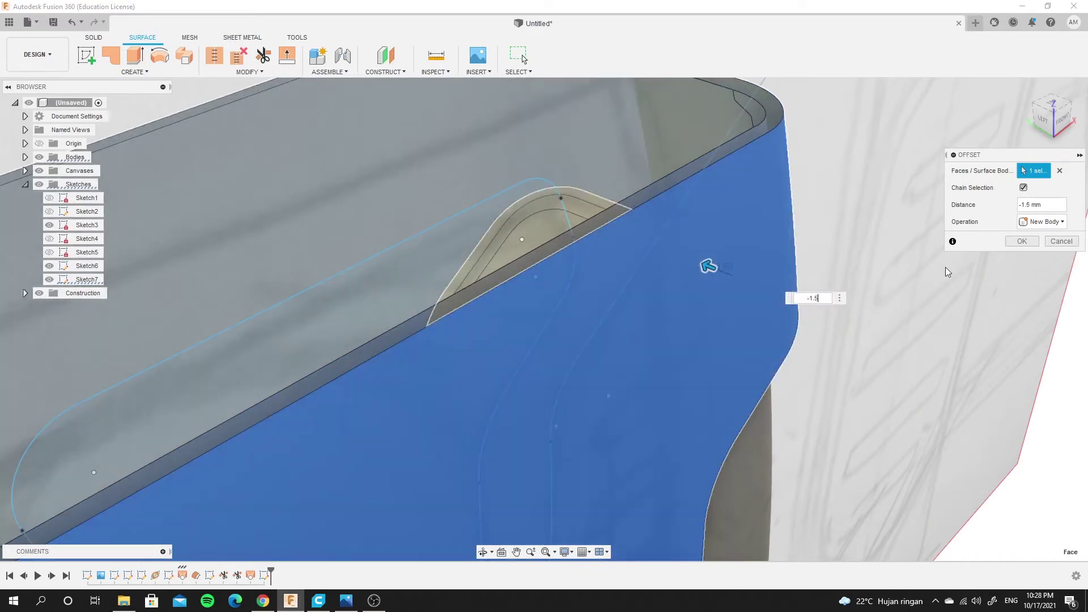
click(1026, 241)
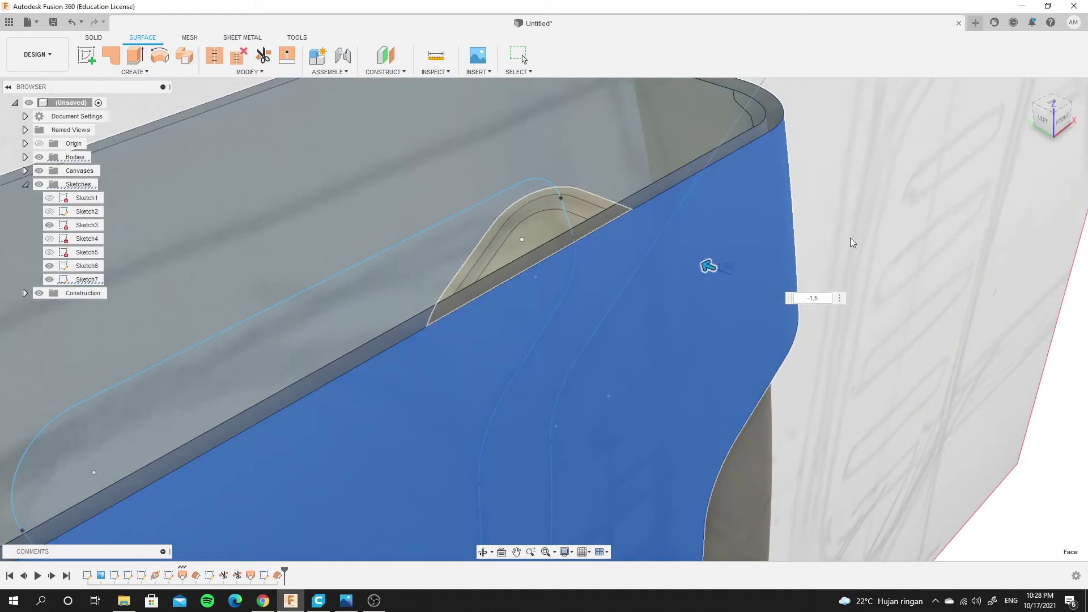
scroll(680, 264, down, 4)
scroll(680, 264, down, 3)
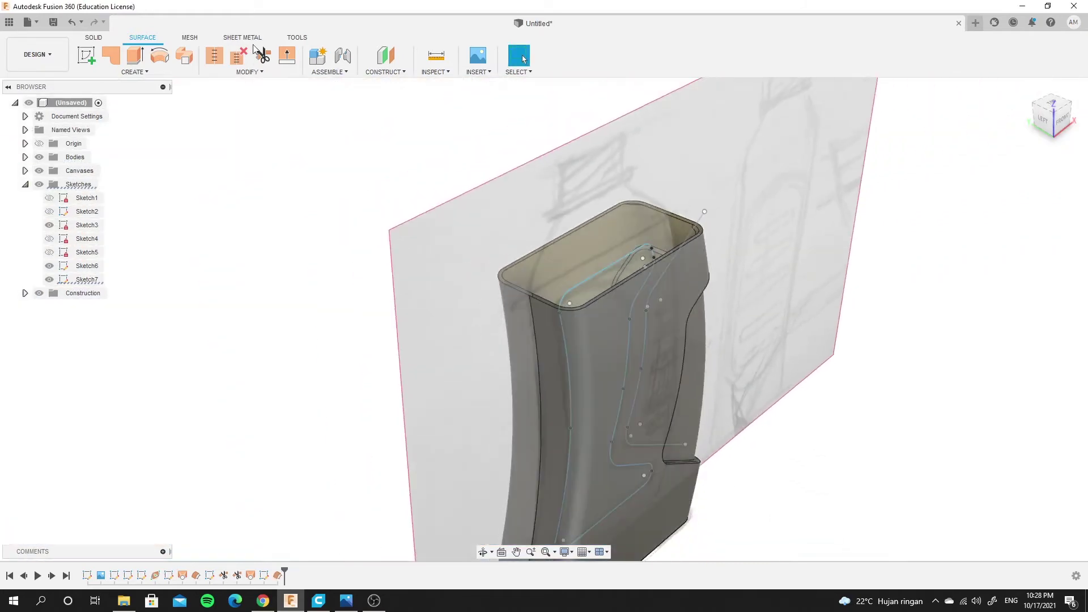
Trim the offset surface with the rounded panel outline, removing the inner panel region
click(265, 56)
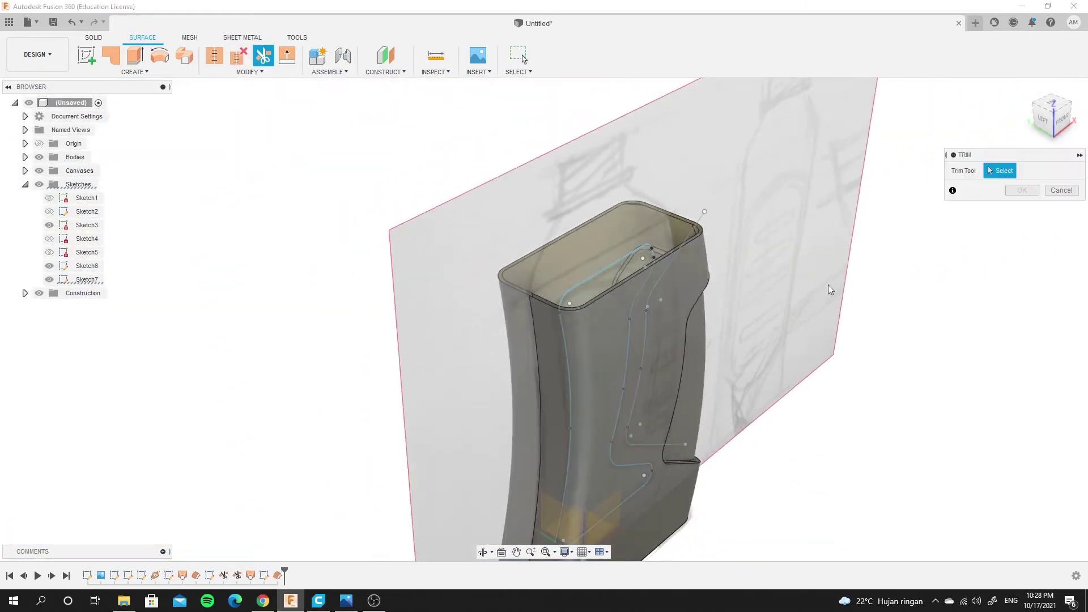
scroll(736, 283, up, 3)
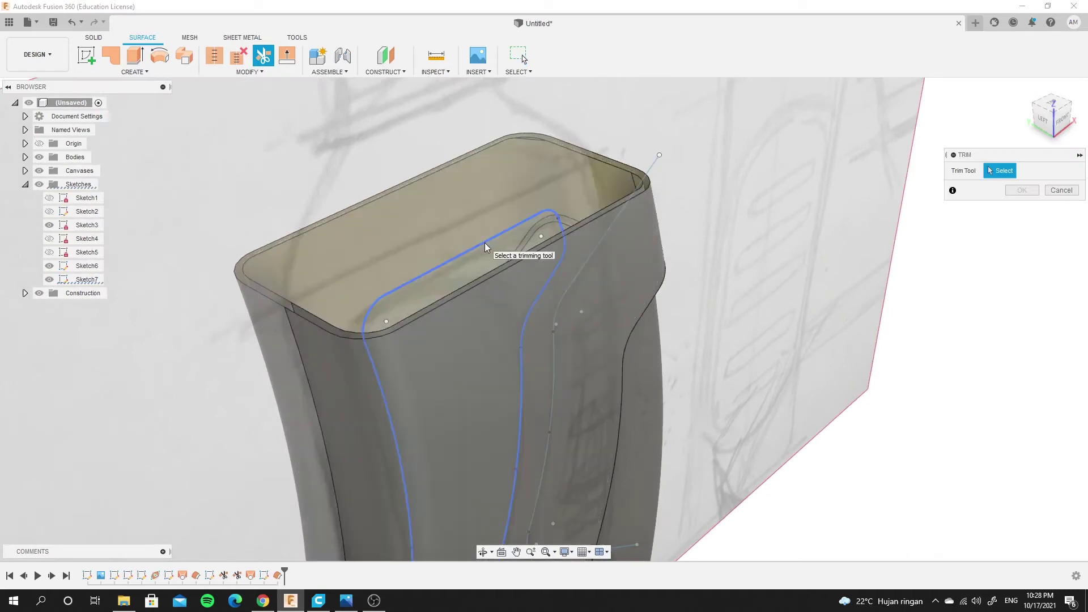
click(761, 225)
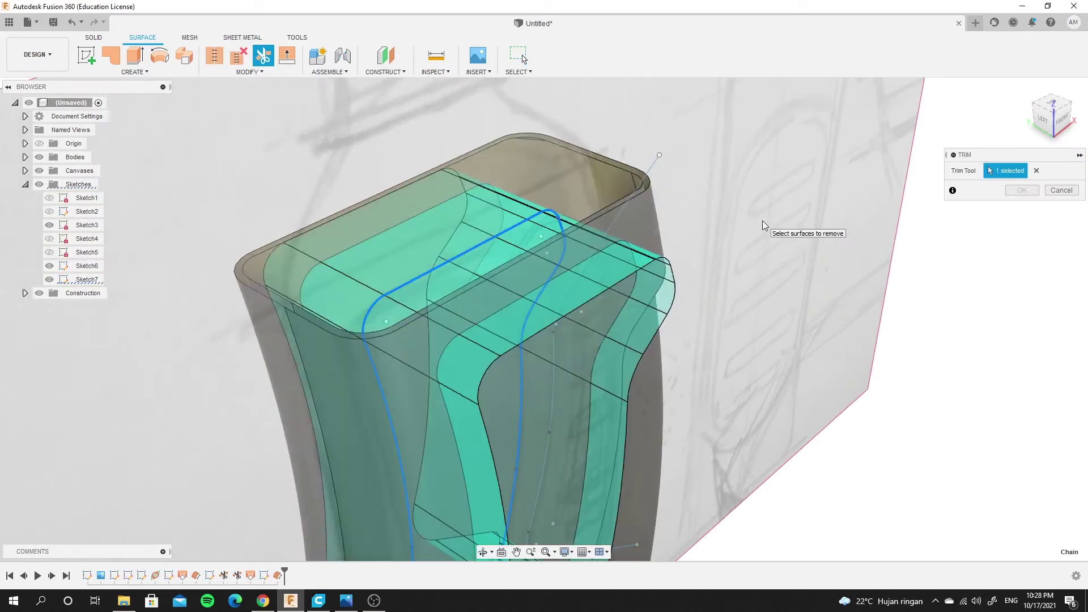
scroll(645, 339, down, 5)
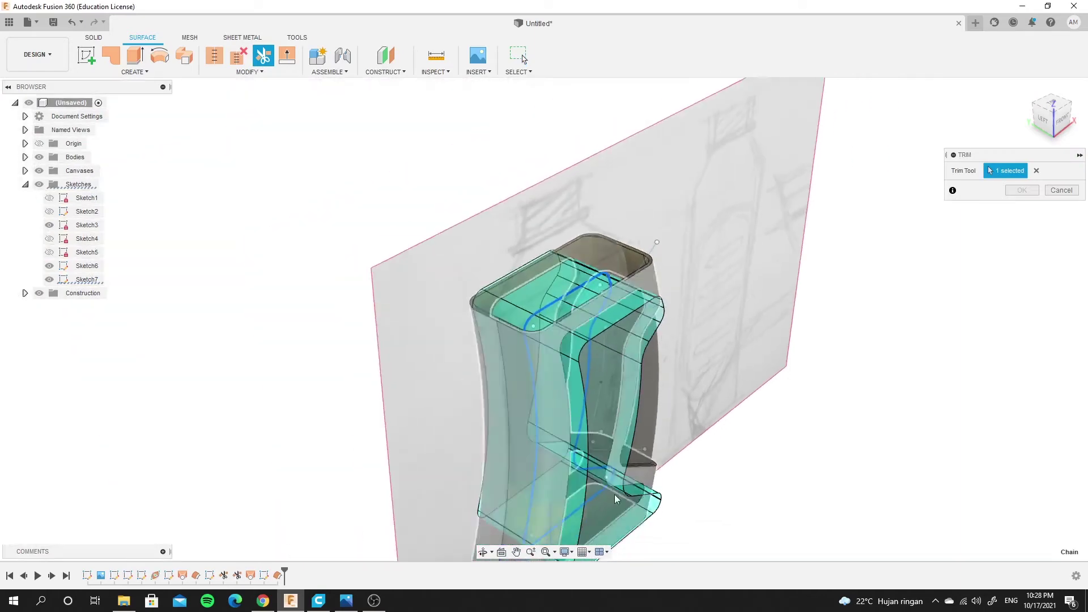
scroll(618, 335, up, 4)
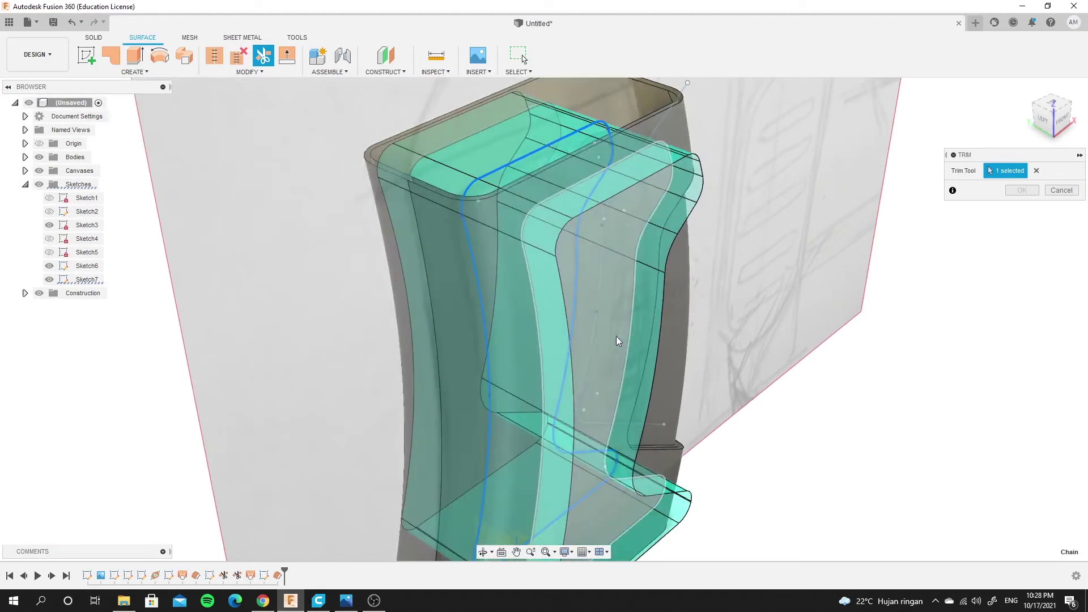
click(583, 328)
mouse_move(584, 329)
shift+middle_down()
mouse_move(576, 236)
mouse_move(420, 305)
shift+middle_up()
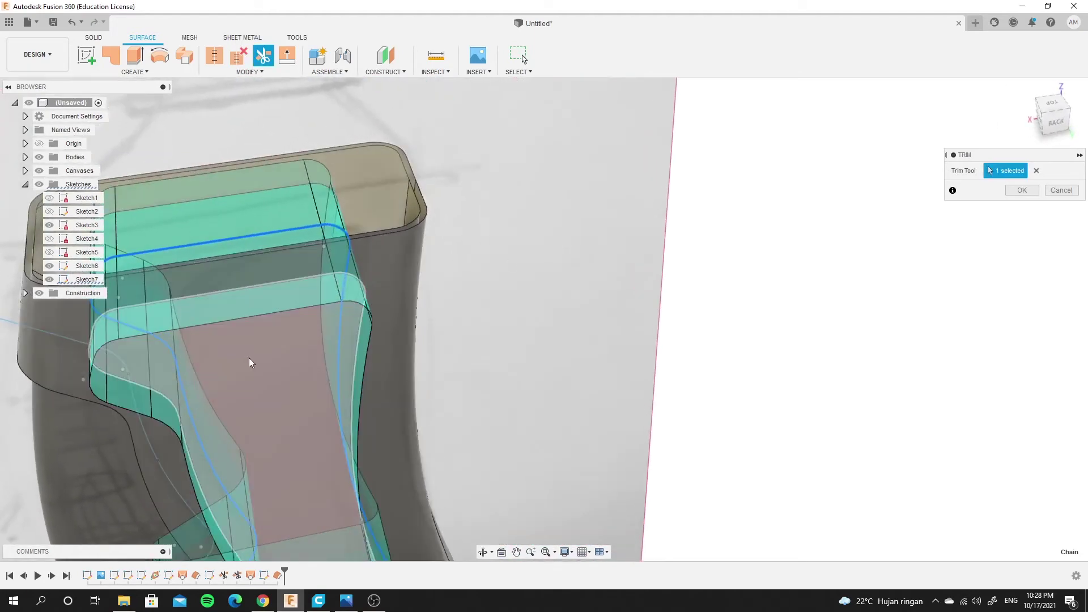
scroll(486, 275, down, 4)
mouse_move(486, 274)
shift+middle_down()
mouse_move(316, 238)
mouse_move(524, 277)
mouse_move(447, 303)
mouse_move(641, 161)
mouse_move(821, 175)
shift+middle_up()
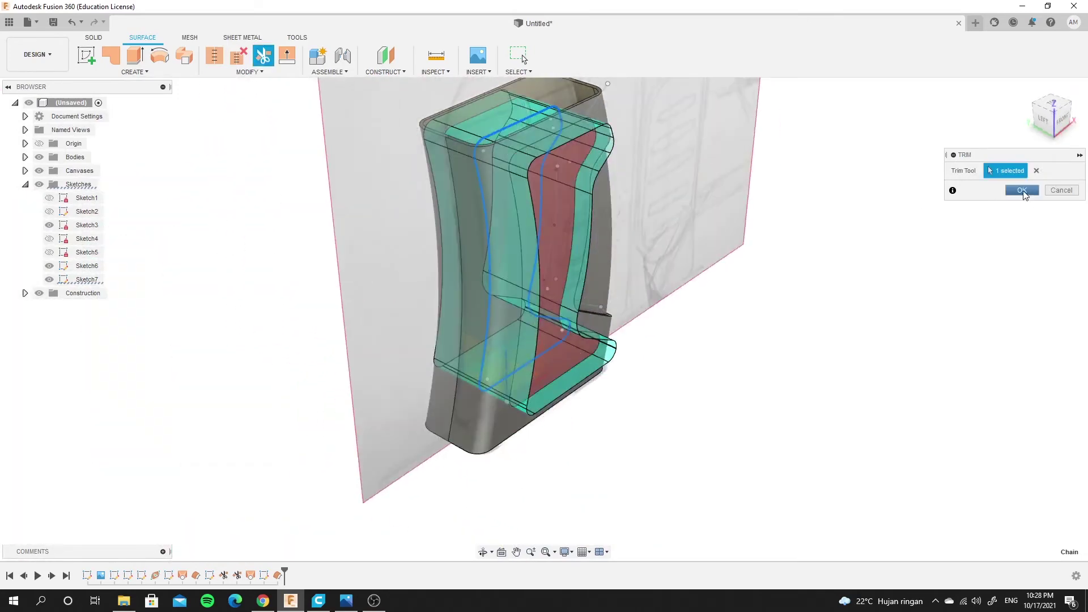
click(1023, 193)
scroll(457, 77, down, 2)
Trim again, removing the top face and outer regions to recess the panel
scroll(498, 125, up, 2)
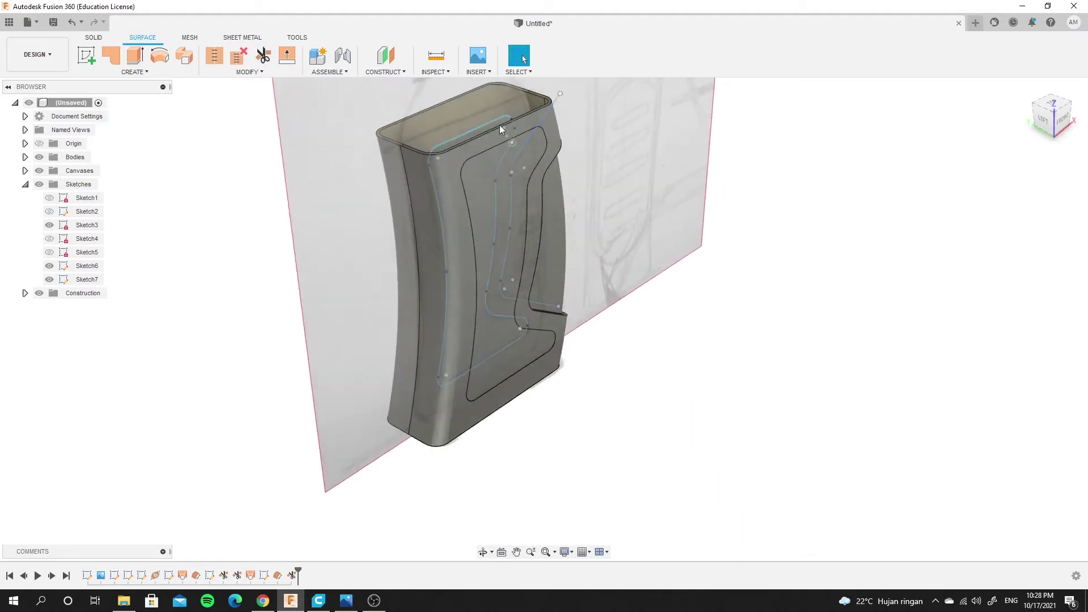
scroll(498, 124, up, 1)
scroll(464, 114, up, 3)
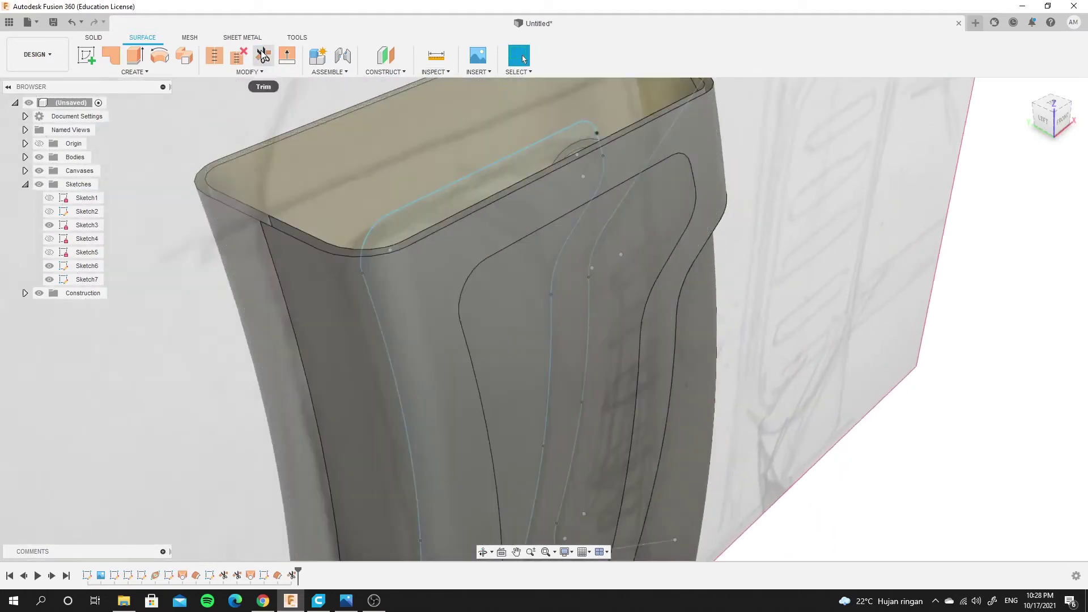
click(264, 55)
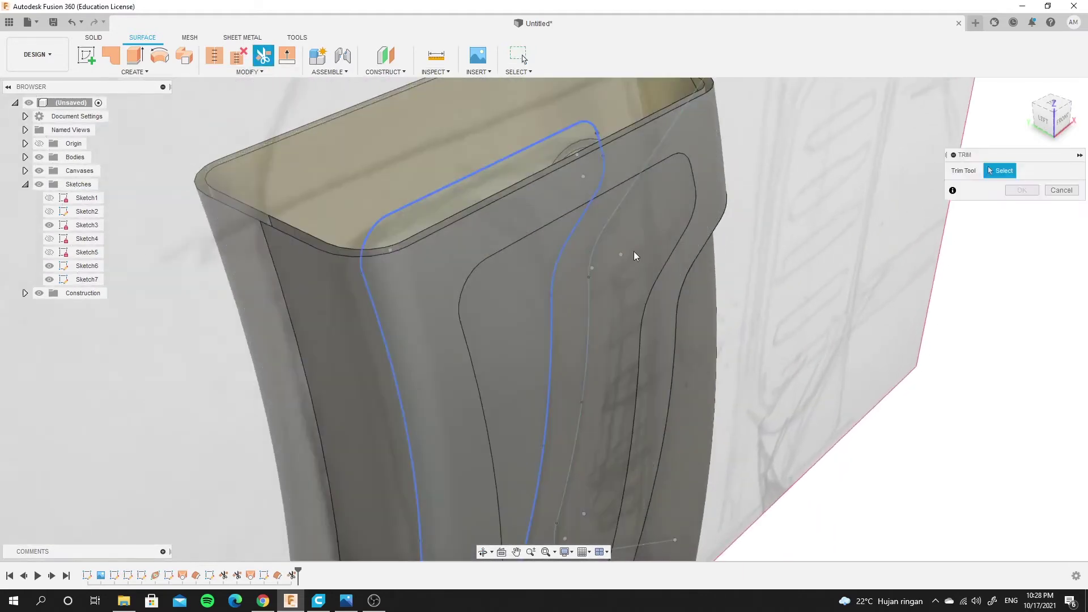
click(638, 255)
scroll(576, 242, down, 3)
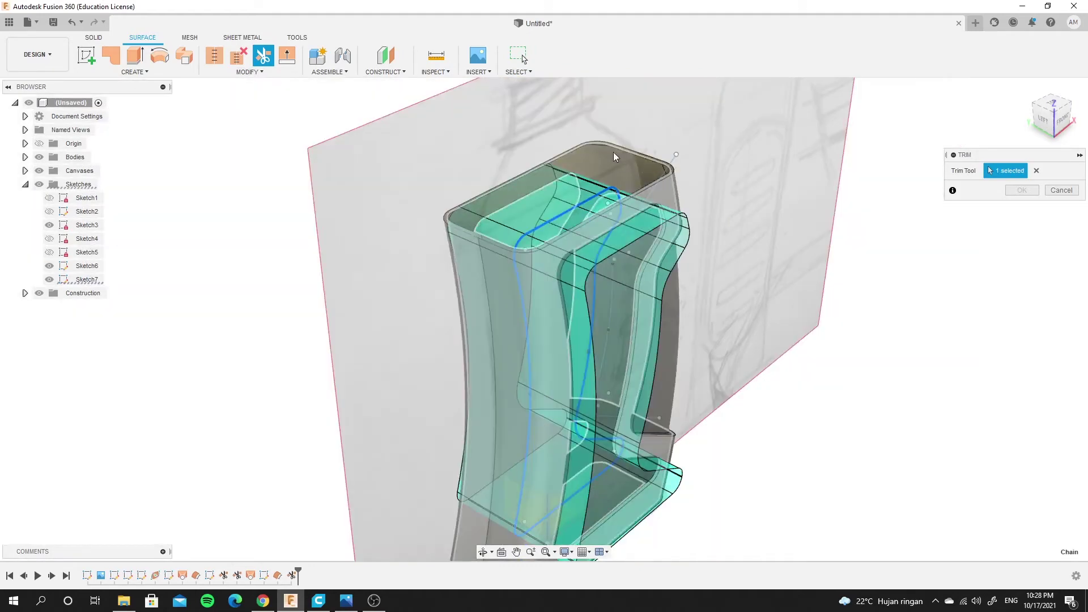
scroll(578, 120, up, 3)
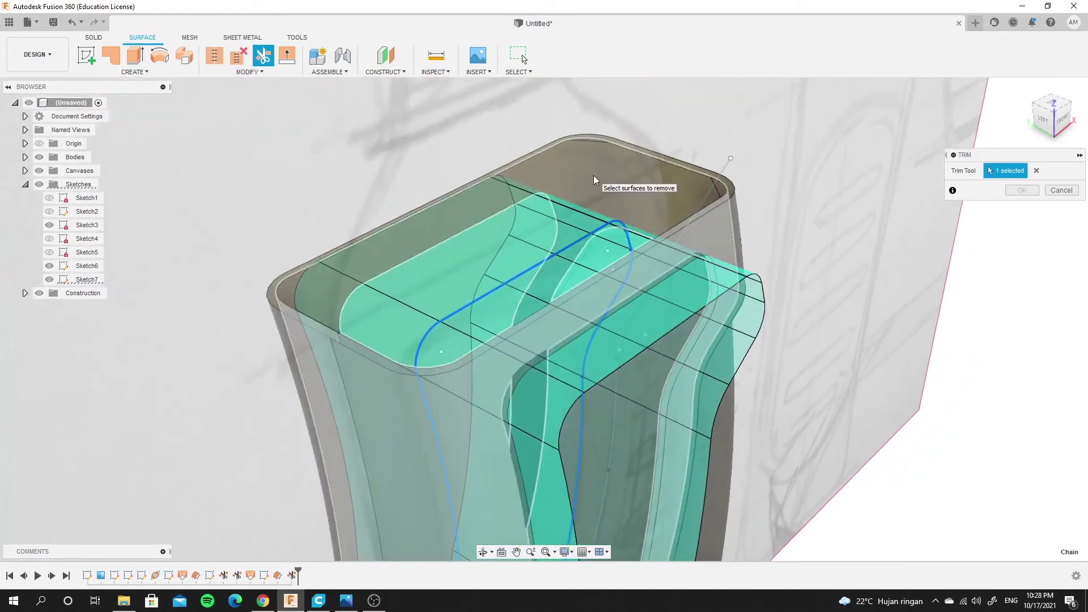
click(594, 180)
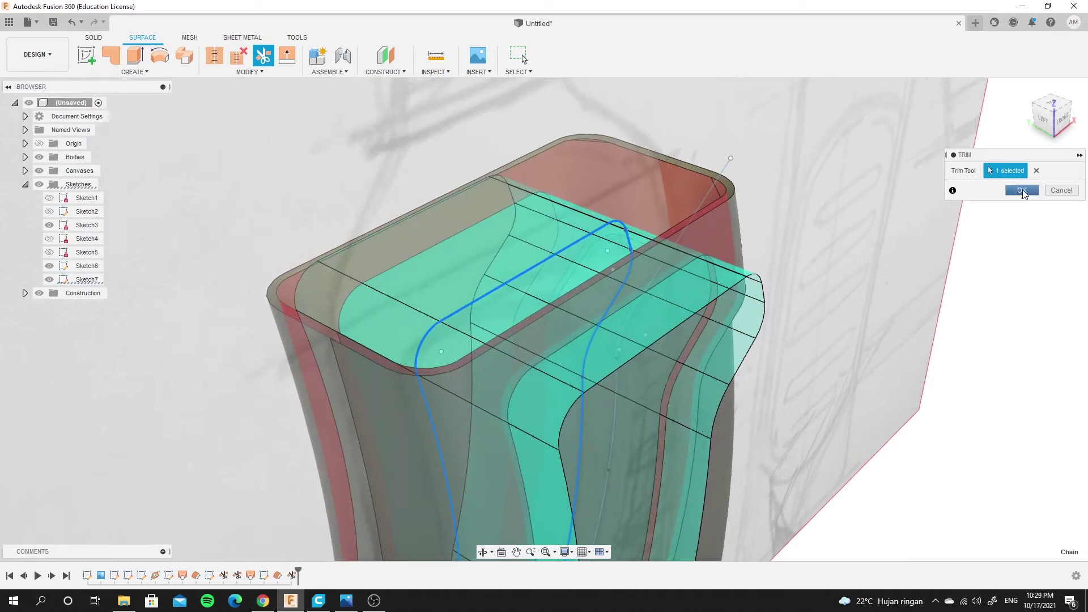
click(1023, 193)
Bring up the Save dialog for the design with Ctrl+S
scroll(600, 399, down, 5)
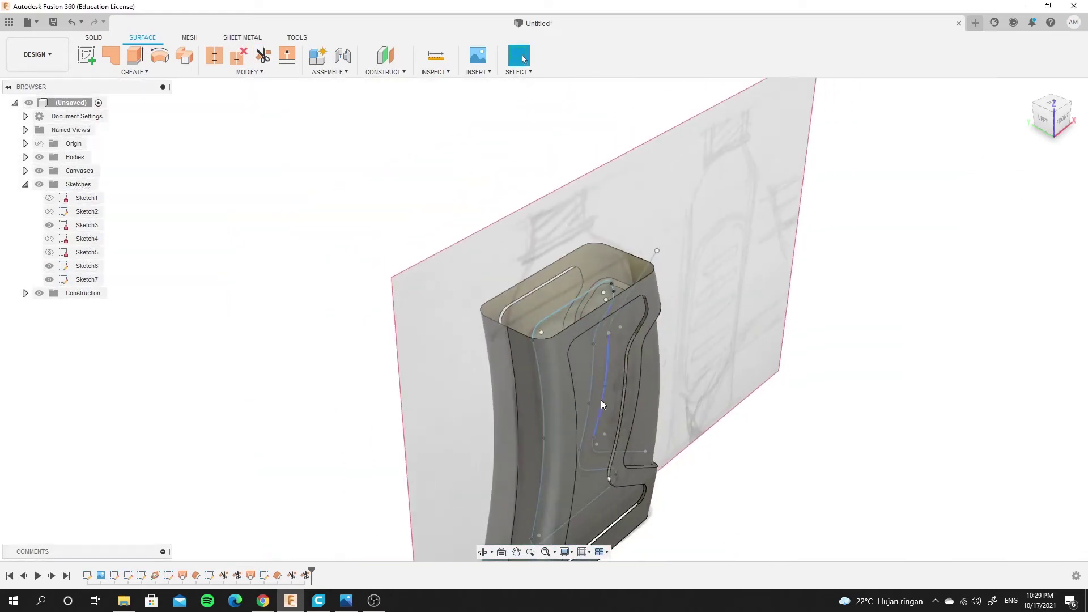
scroll(601, 400, up, 5)
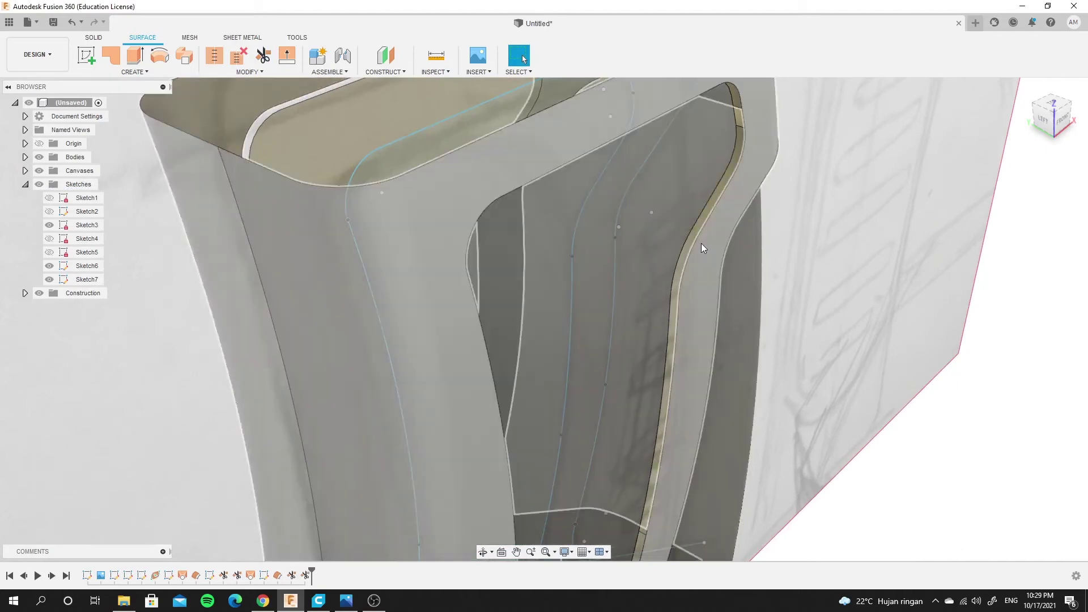
scroll(705, 240, down, 3)
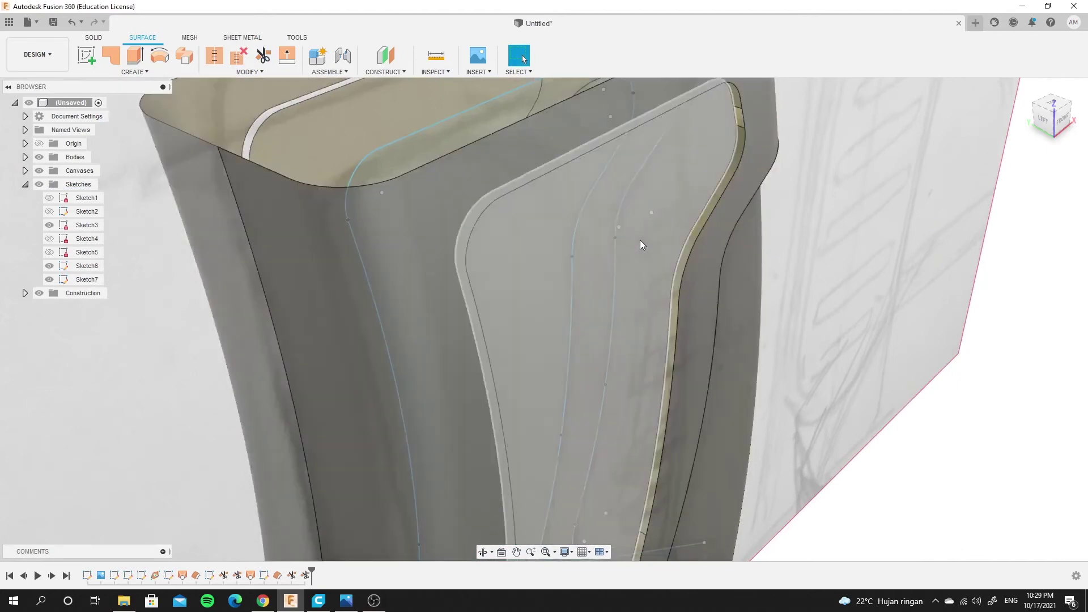
scroll(640, 240, down, 3)
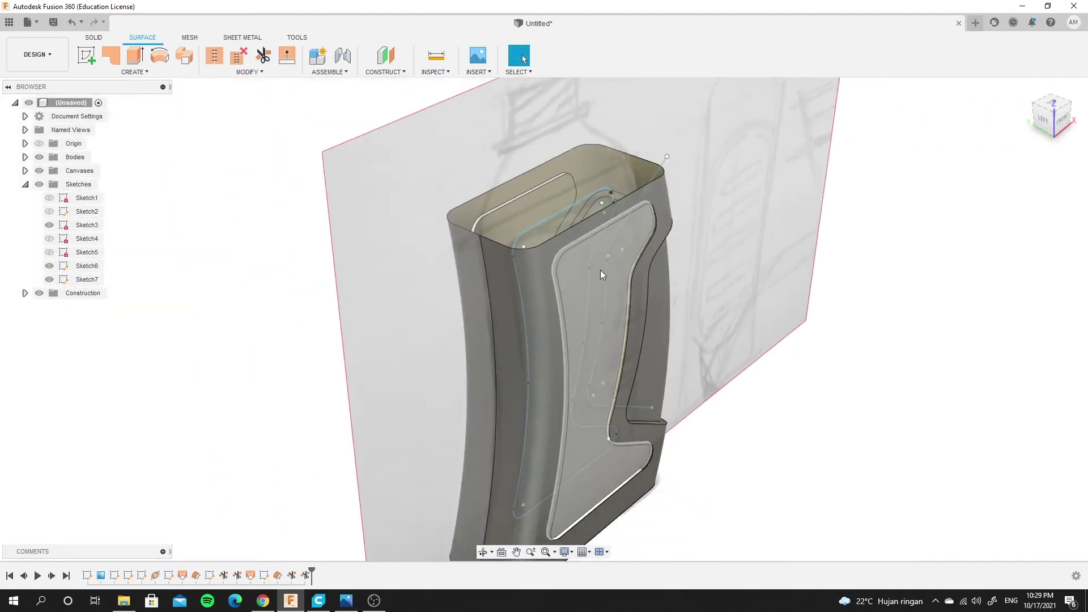
key(ctrl+s)
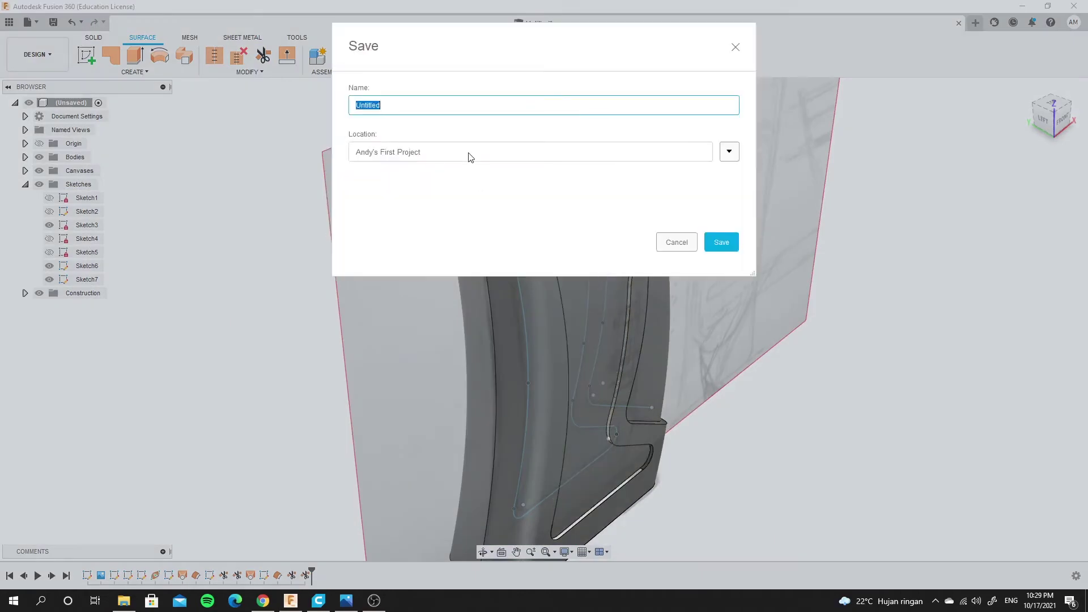
Name the design 'oil Bottle' and save it into the Fusion360 tutorial content folder
key(BackSpace)
text(lol)
click(730, 151)
scroll(581, 322, down, 1)
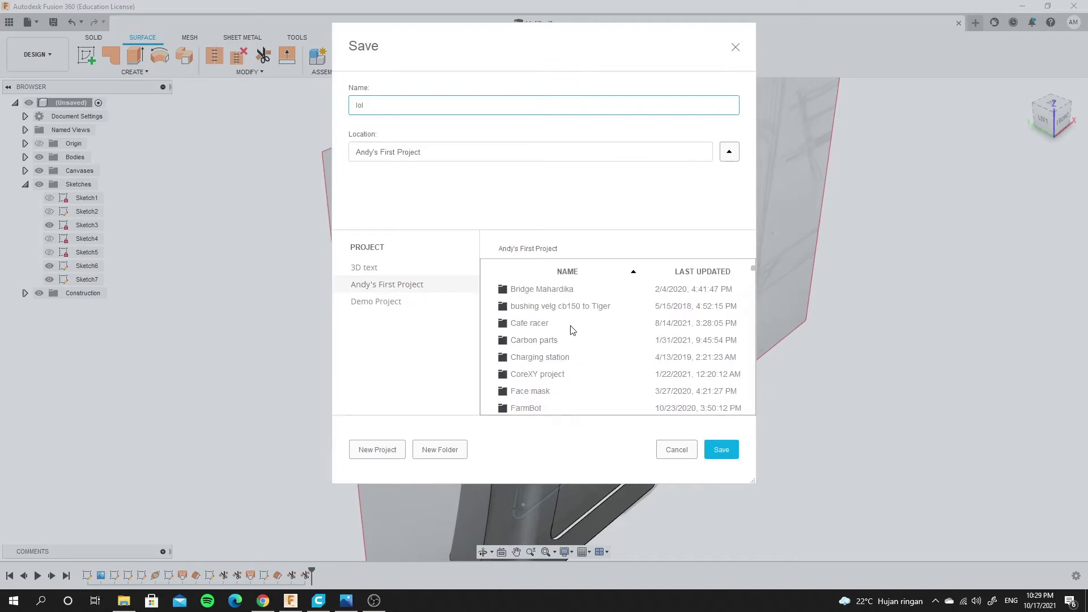
scroll(571, 326, down, 1)
double_click(548, 392)
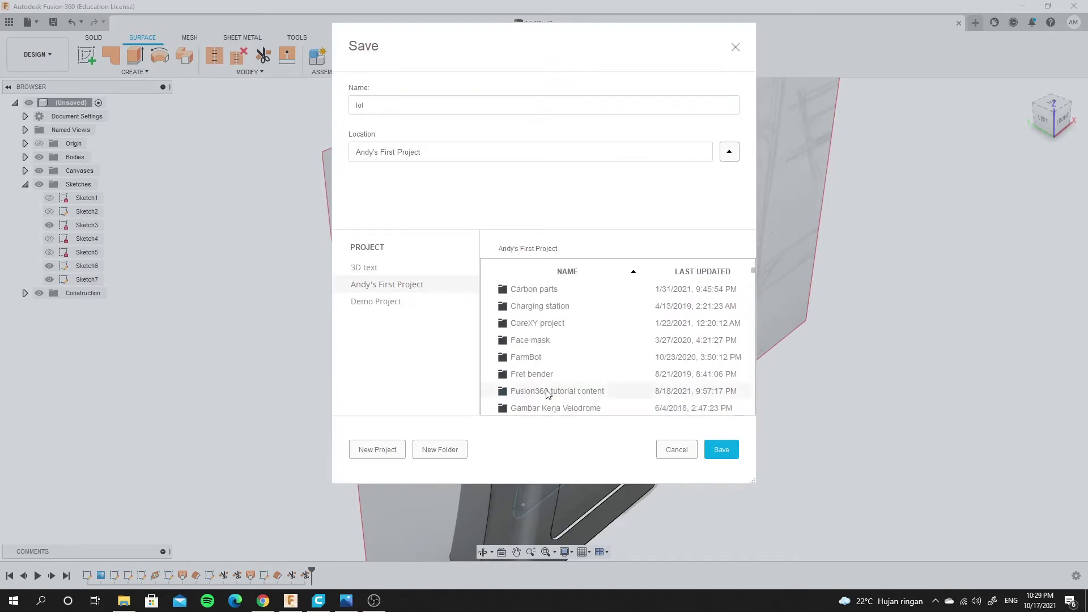
click(385, 105)
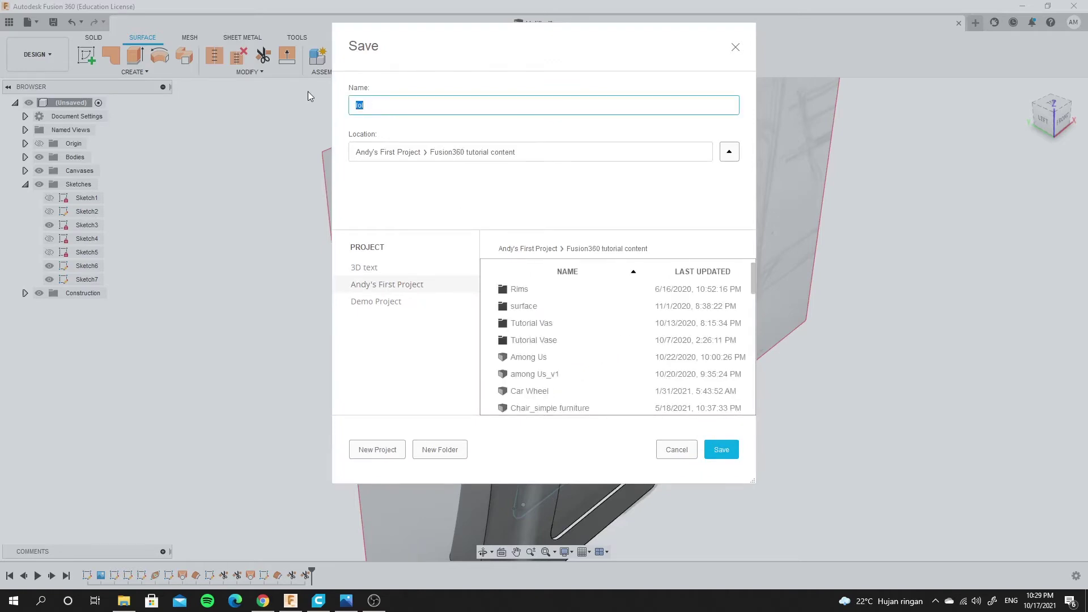
text(oil B)
text(ottle)
click(721, 449)
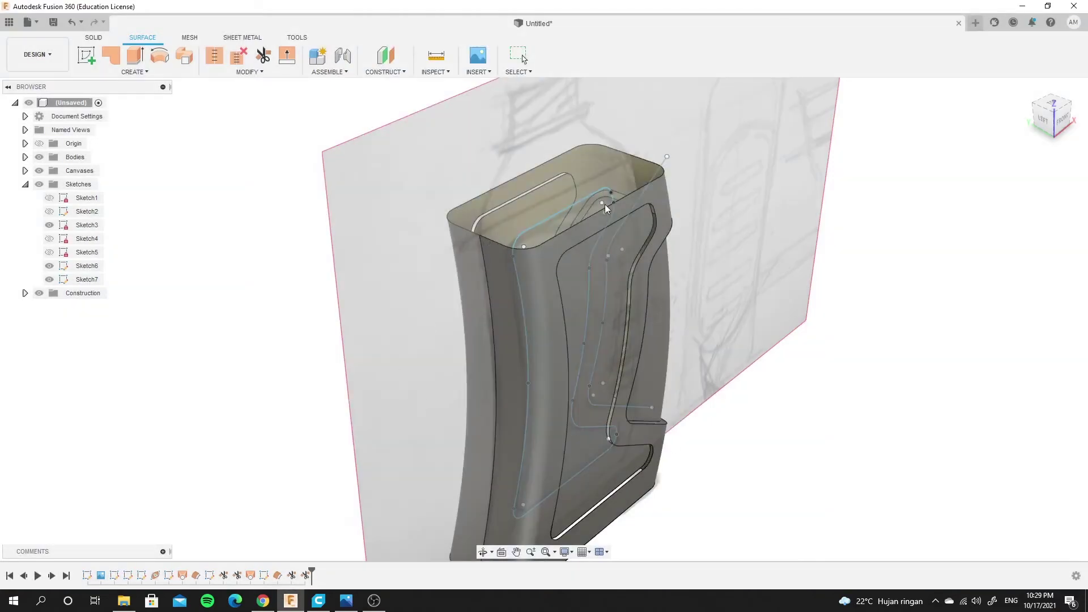
Roll the timeline back before SurfaceTrim3 and delete that trim feature
scroll(604, 205, up, 2)
scroll(599, 207, up, 2)
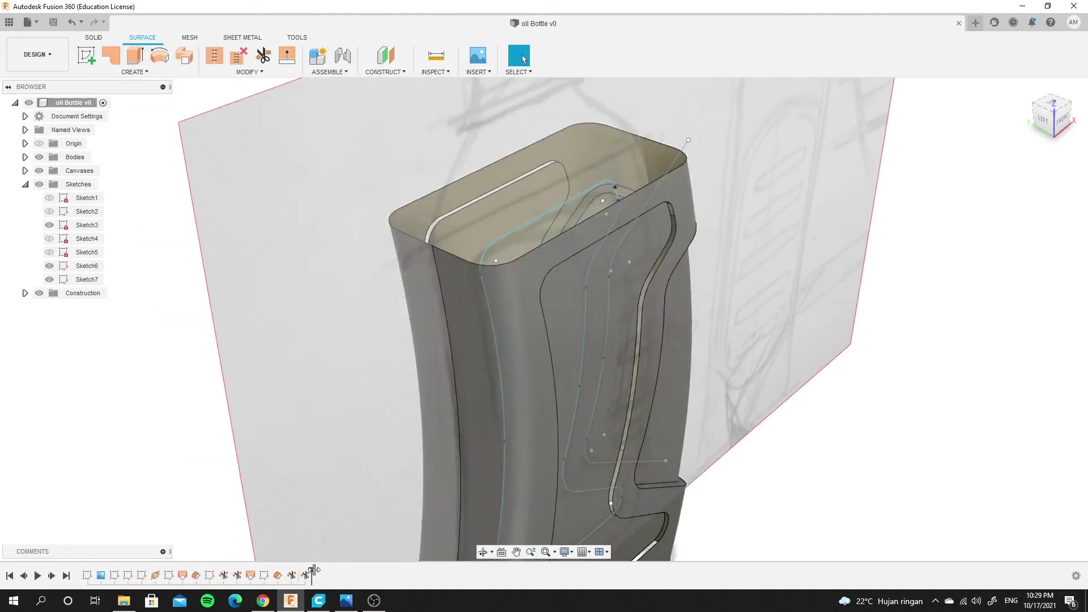
drag(313, 568, 295, 571)
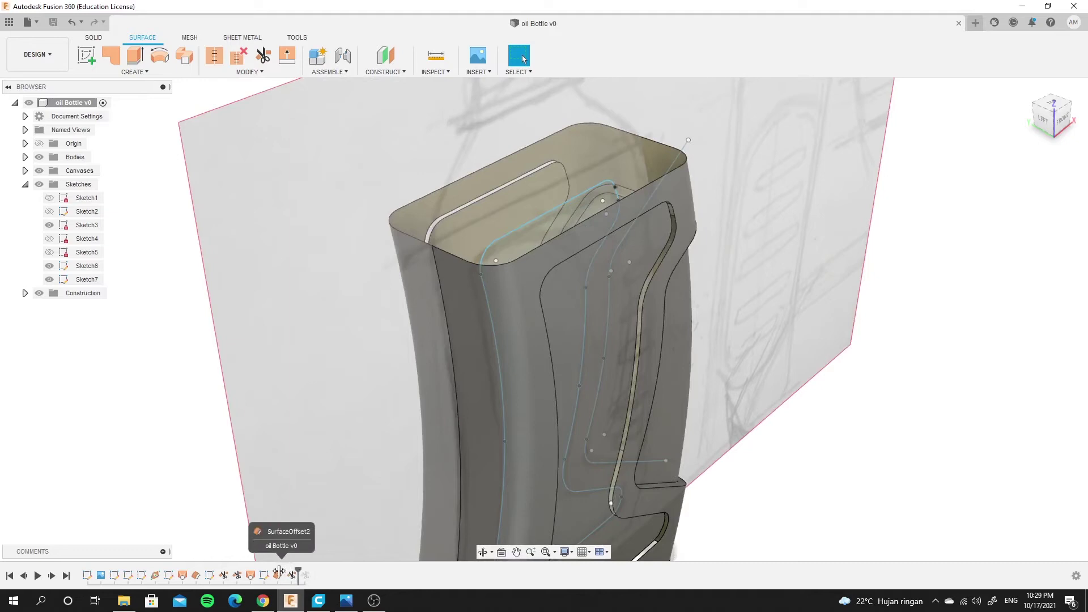
drag(290, 570, 283, 571)
right_click(292, 577)
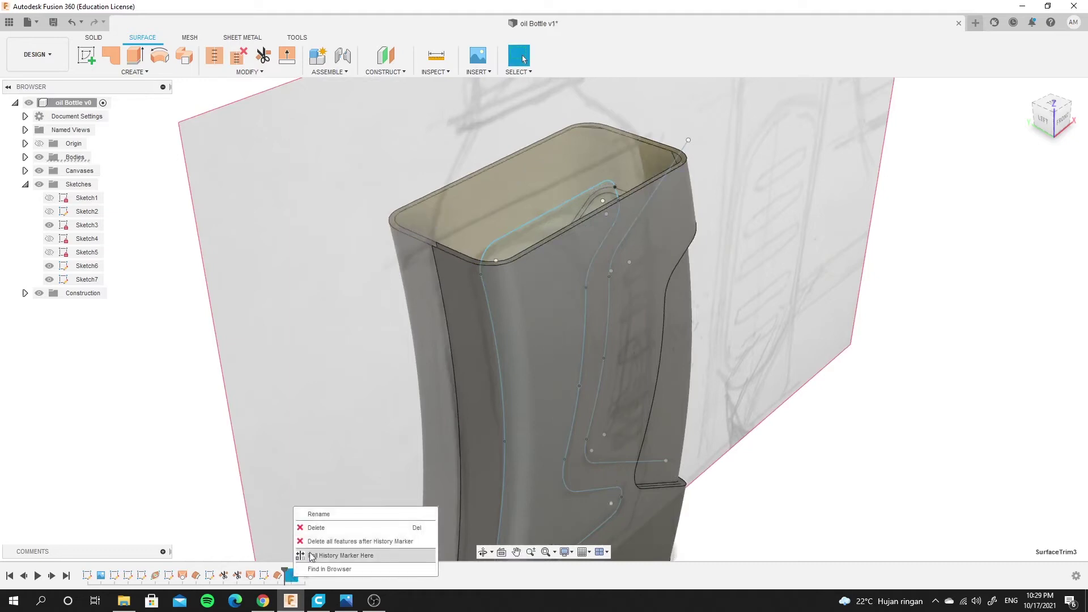
click(325, 542)
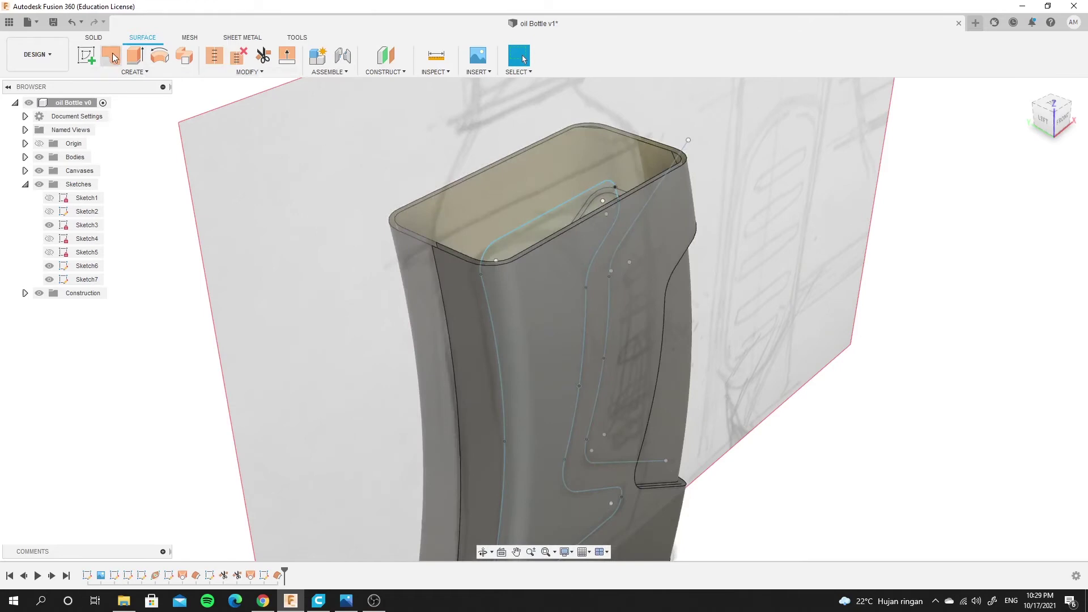
Extrude the side-panel profile as a symmetric 25 mm surface body
click(135, 55)
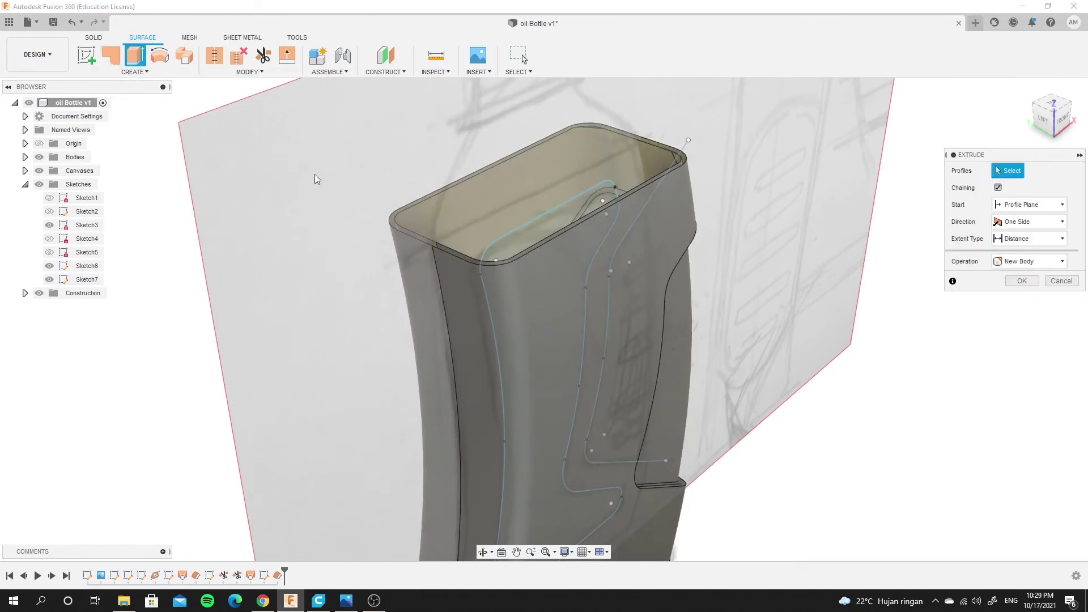
click(555, 213)
click(1028, 225)
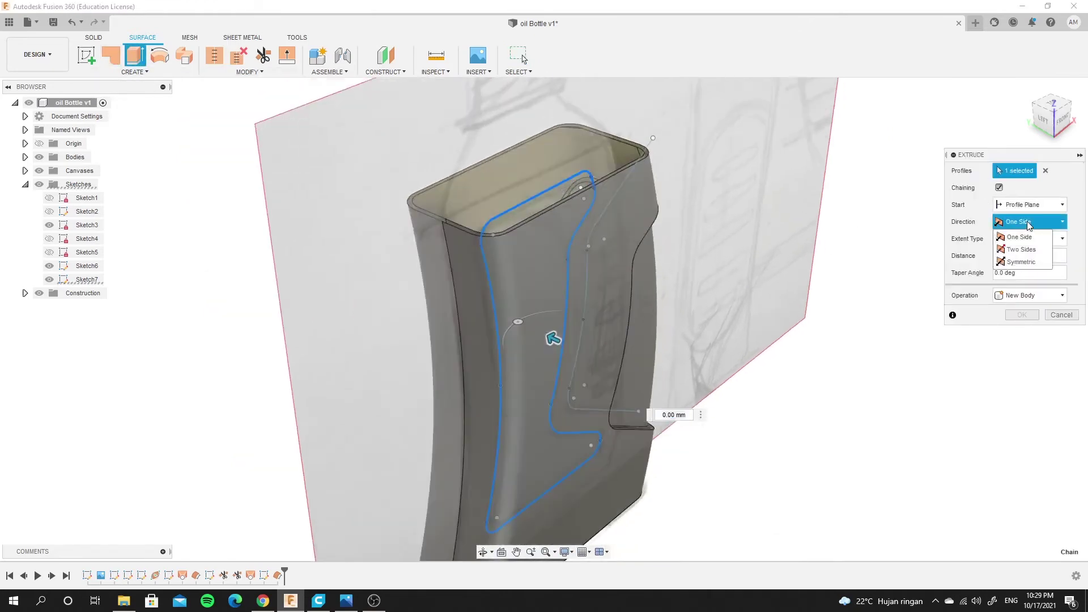
click(1017, 266)
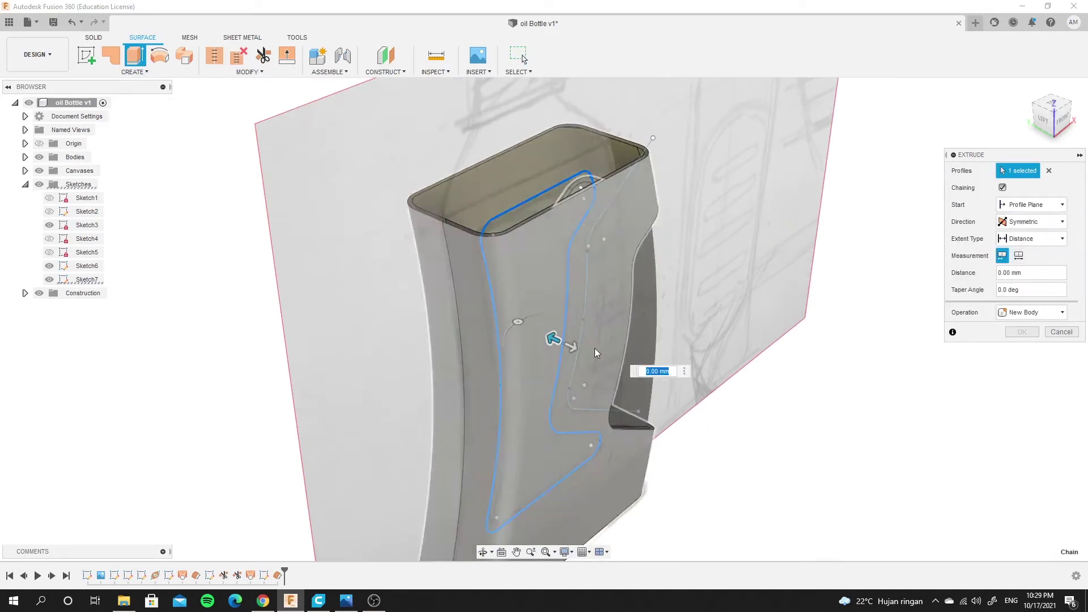
drag(556, 340, 626, 372)
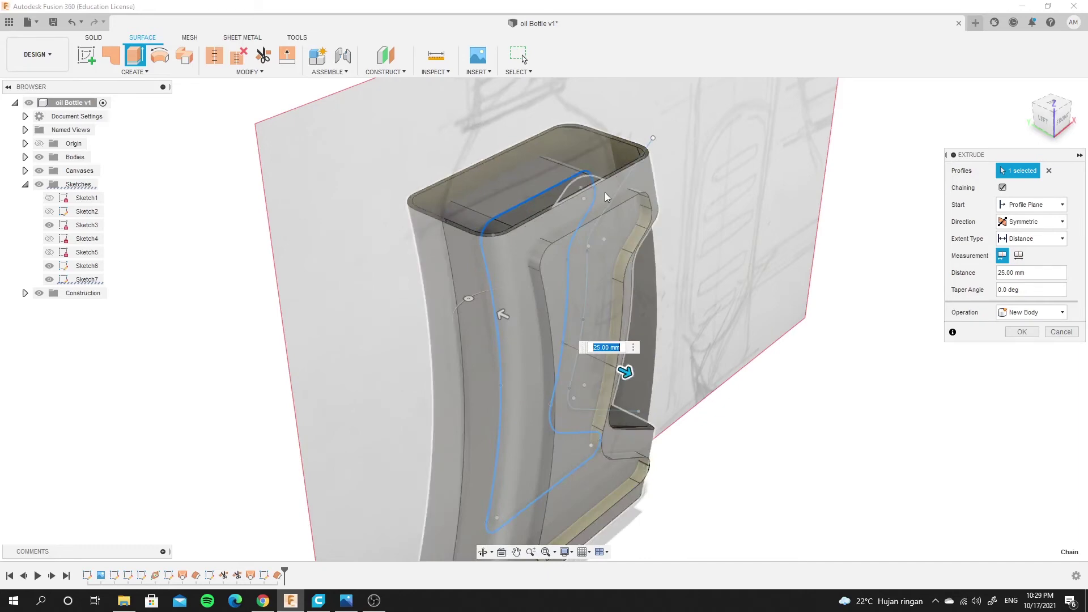
scroll(604, 192, up, 3)
scroll(573, 179, down, 3)
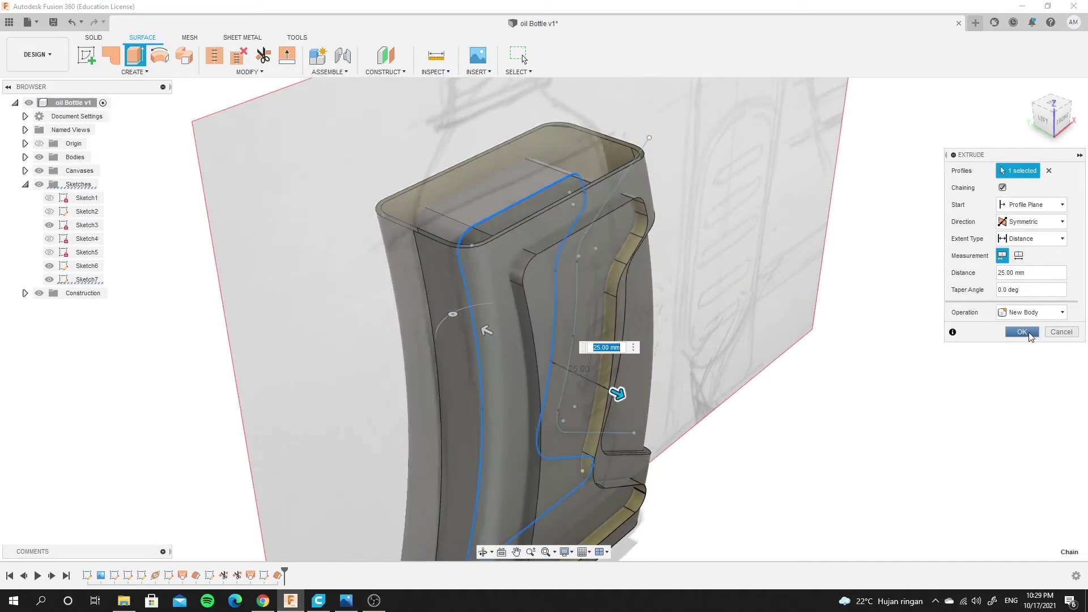
click(1022, 332)
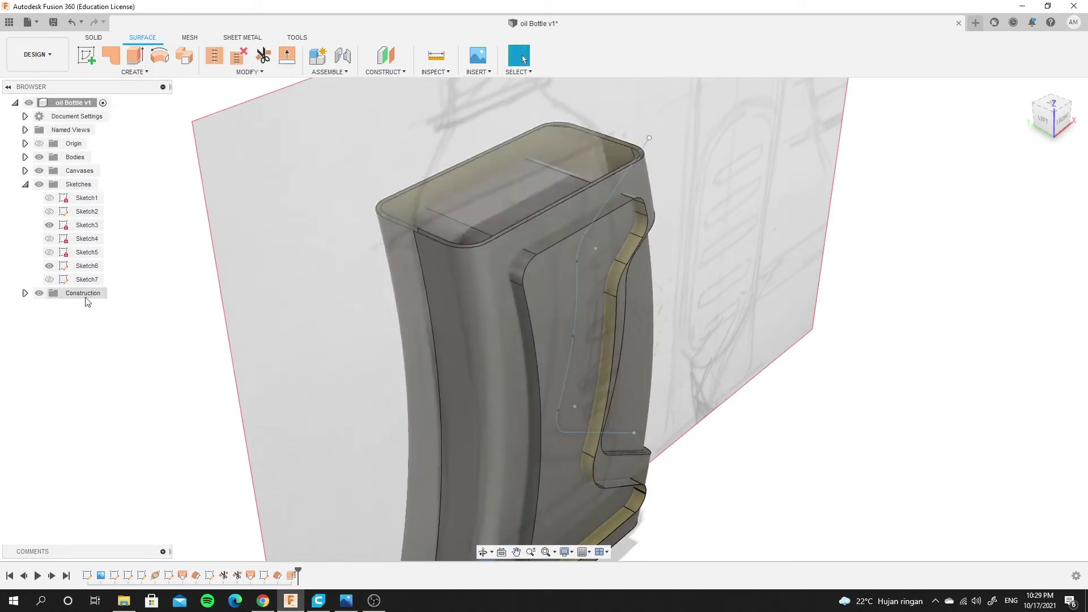
Hide the reference canvas
click(39, 171)
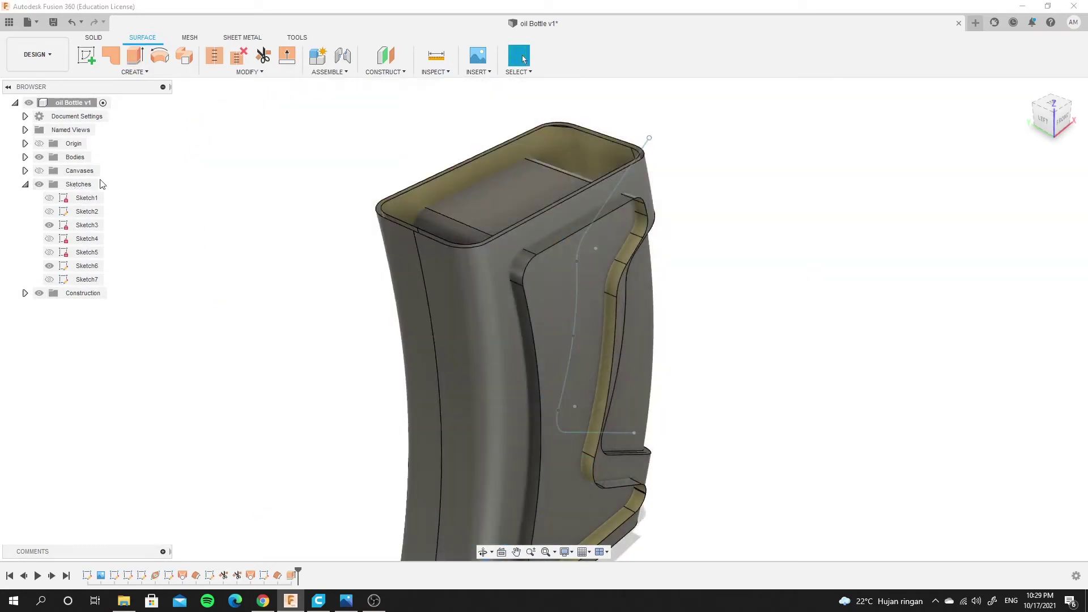
scroll(590, 251, up, 5)
scroll(561, 341, up, 3)
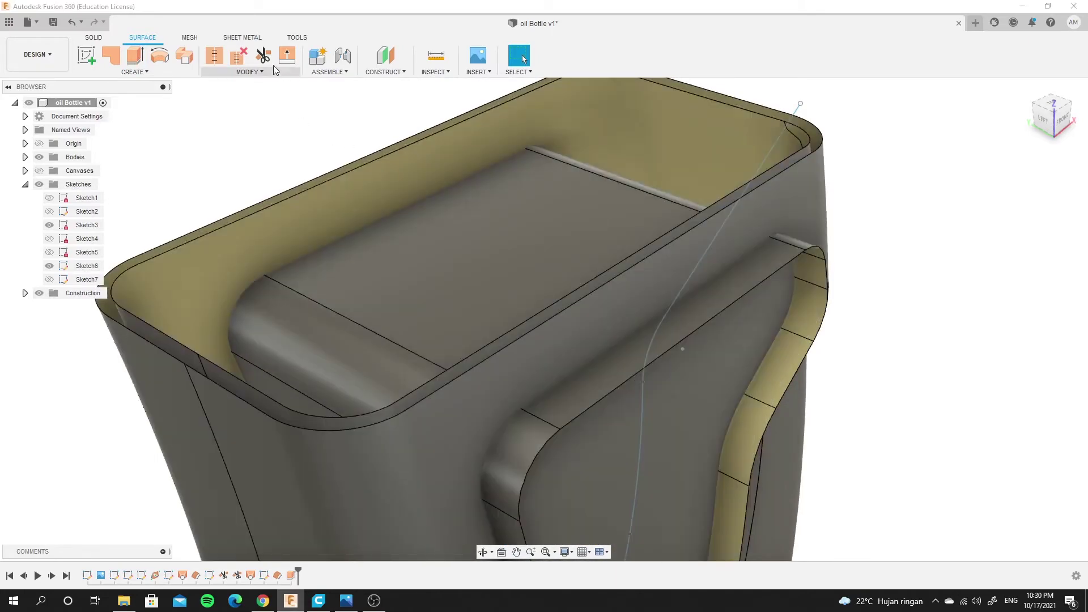
Trim the bottle's side face with the extruded panel body, opening the side pocket
click(264, 56)
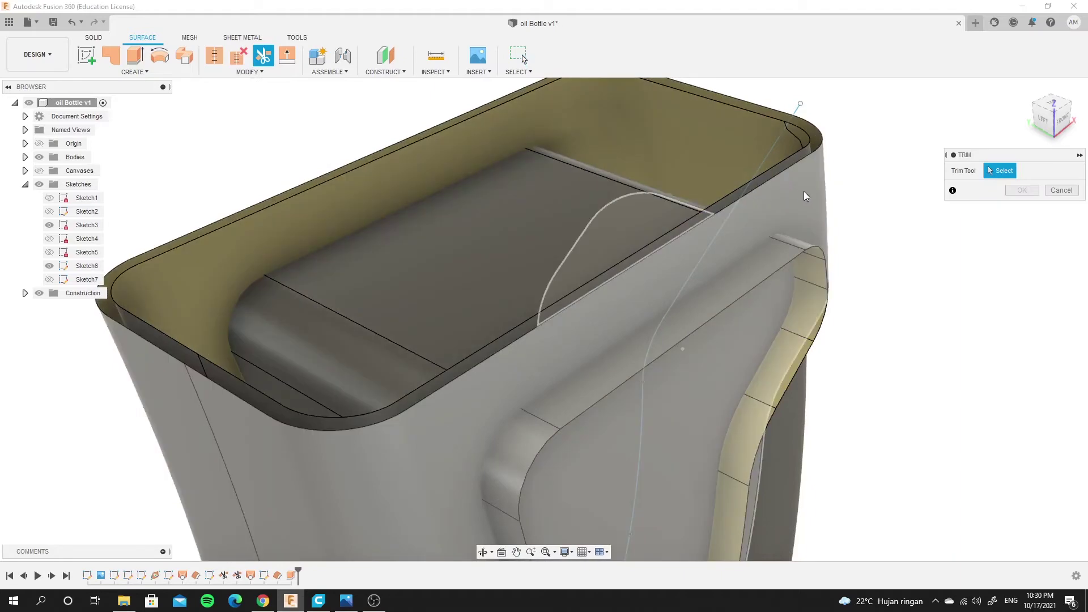
scroll(804, 191, down, 3)
scroll(869, 291, up, 3)
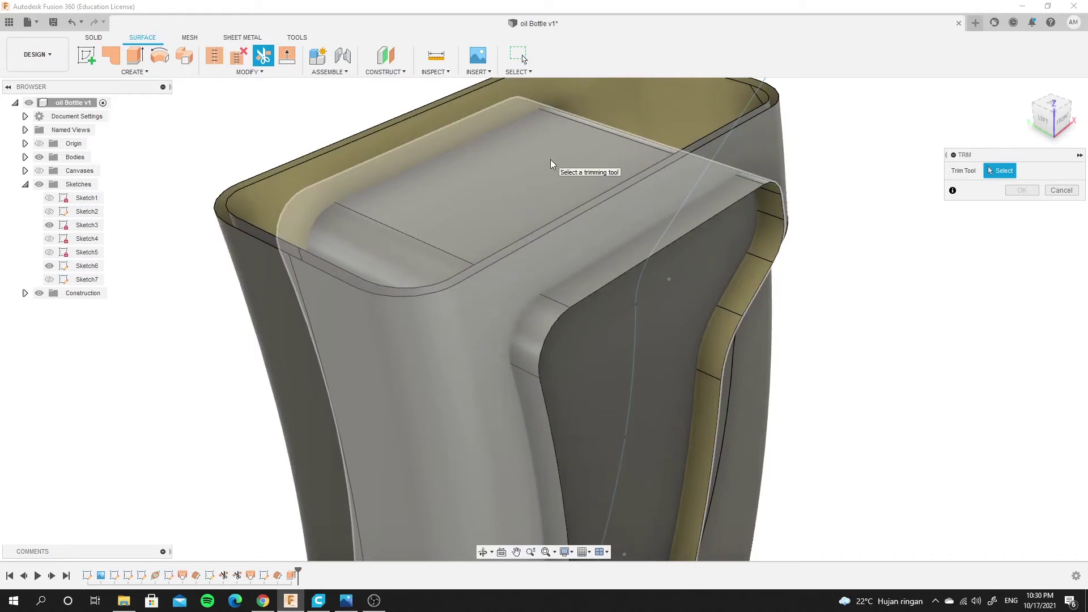
click(563, 166)
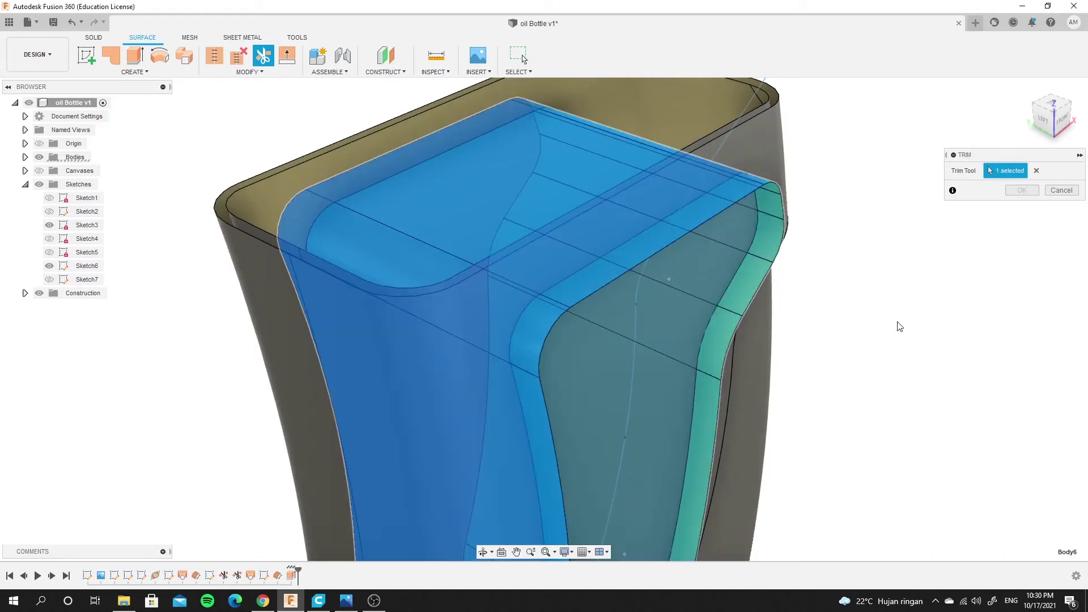
scroll(631, 430, down, 2)
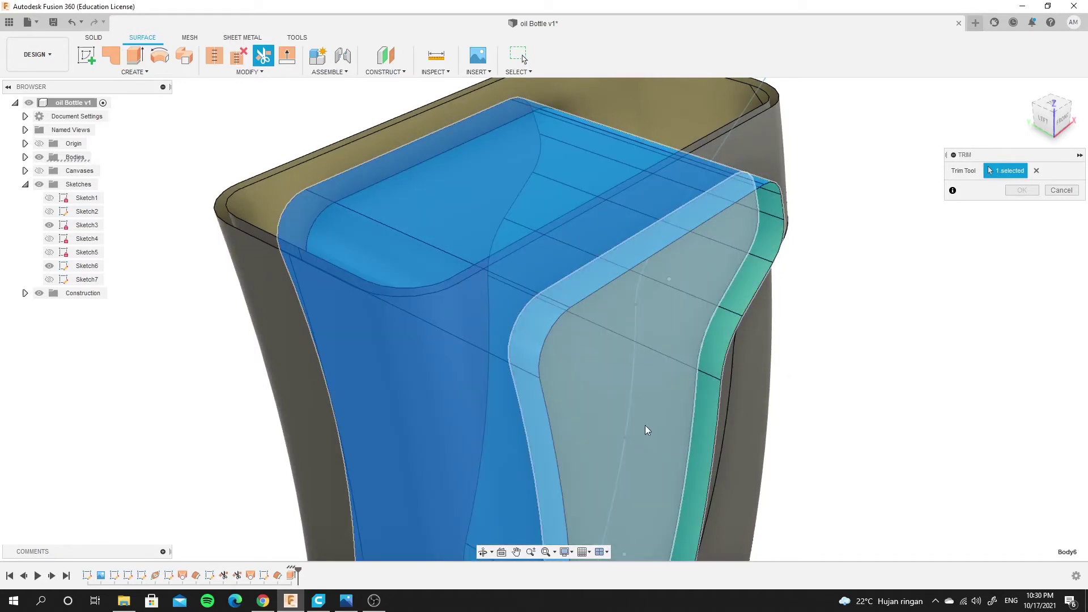
click(646, 423)
scroll(632, 344, down, 3)
shift+middle_drag(633, 347, 523, 349)
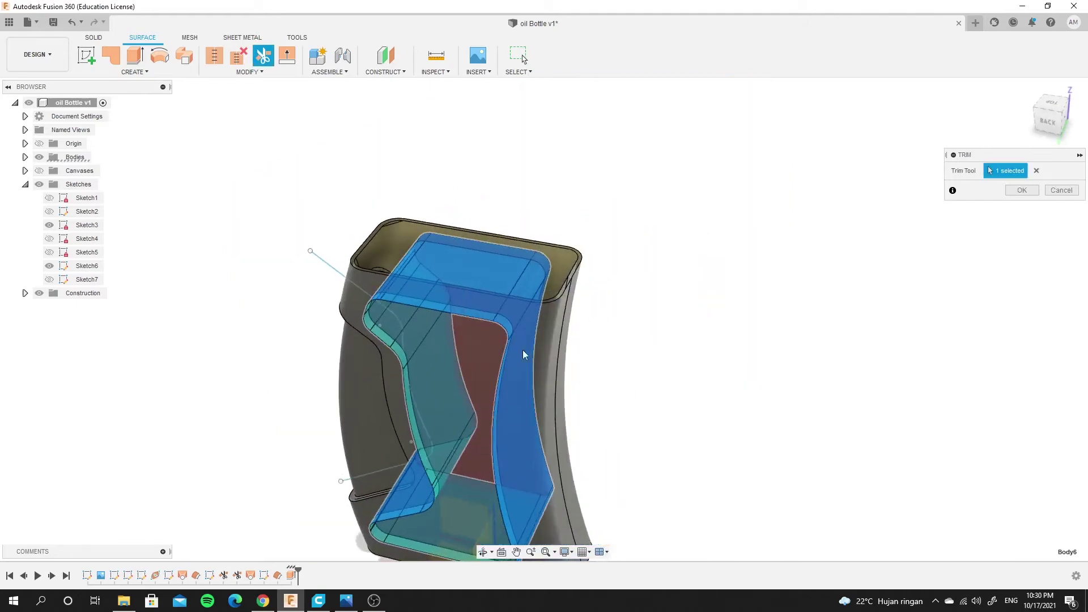
shift+middle_drag(673, 337, 414, 324)
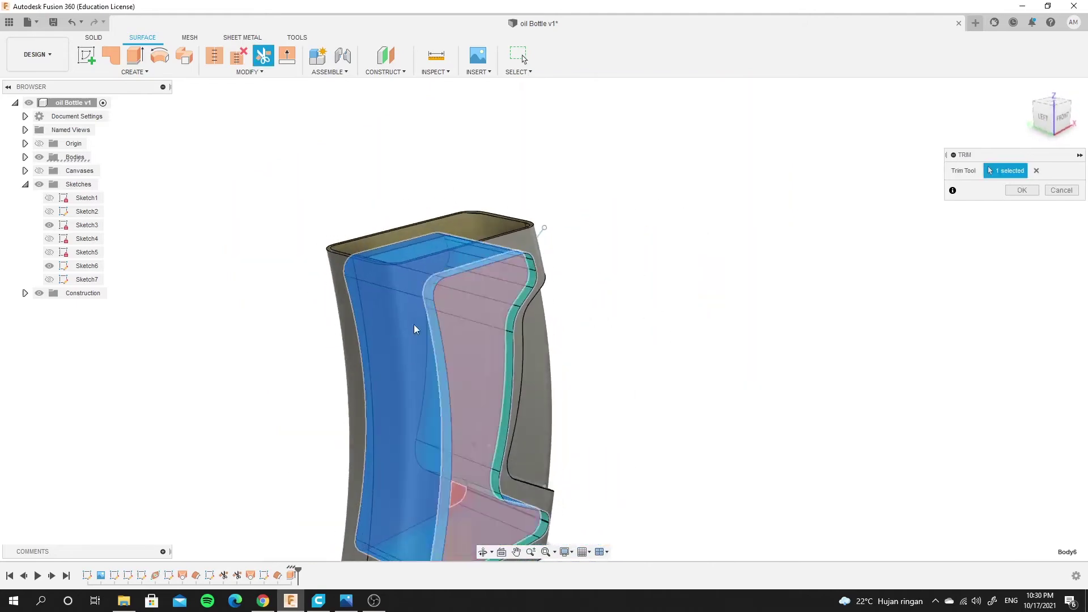
scroll(454, 308, up, 4)
shift+middle_drag(552, 234, 548, 246)
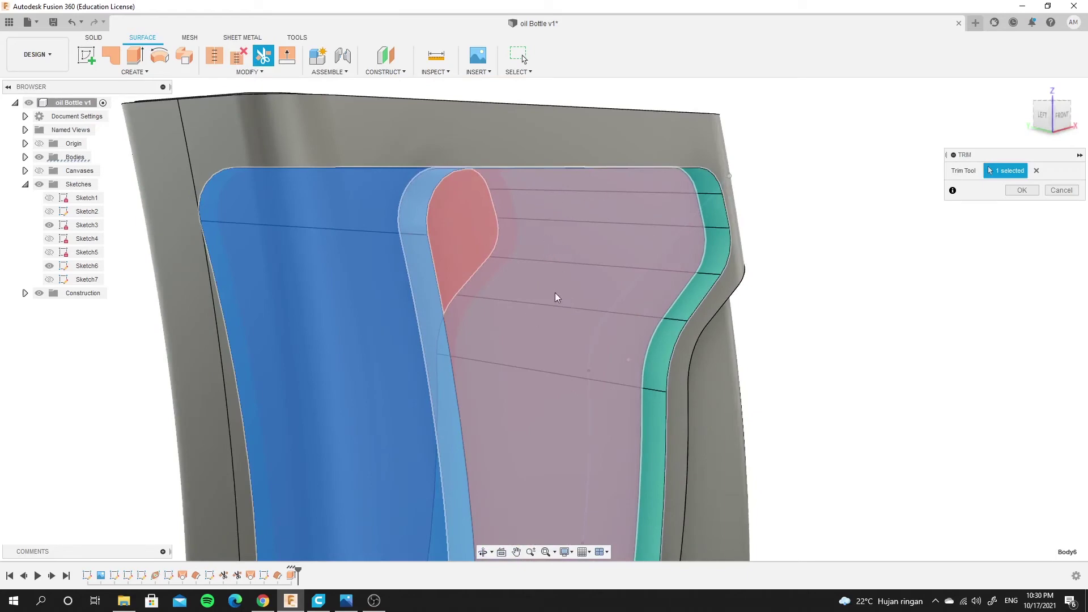
scroll(544, 288, down, 2)
mouse_move(570, 258)
shift+middle_down()
mouse_move(571, 289)
mouse_move(589, 260)
shift+middle_up()
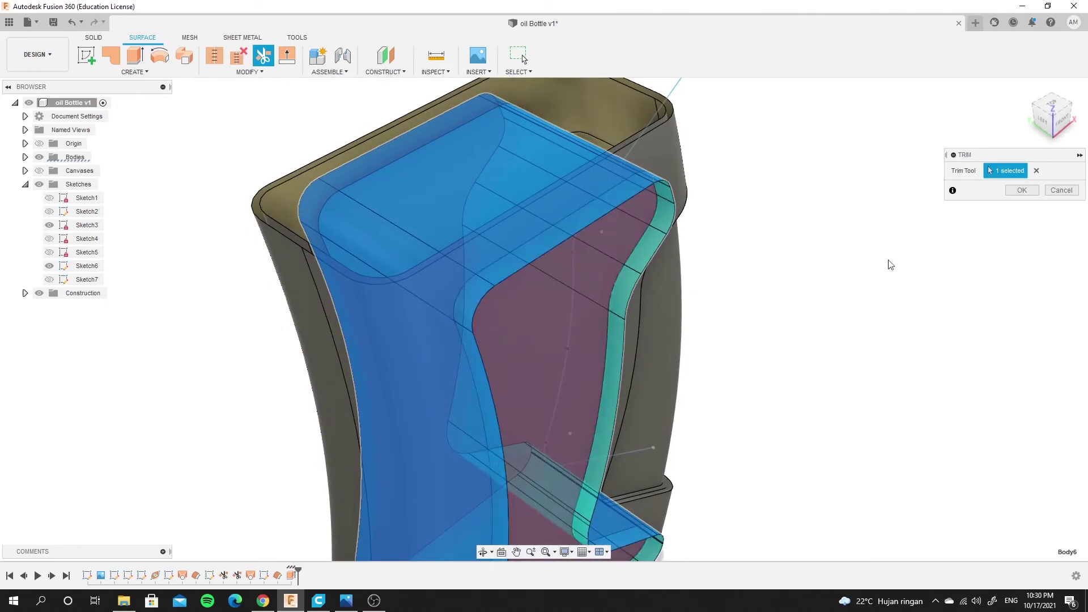
click(1029, 193)
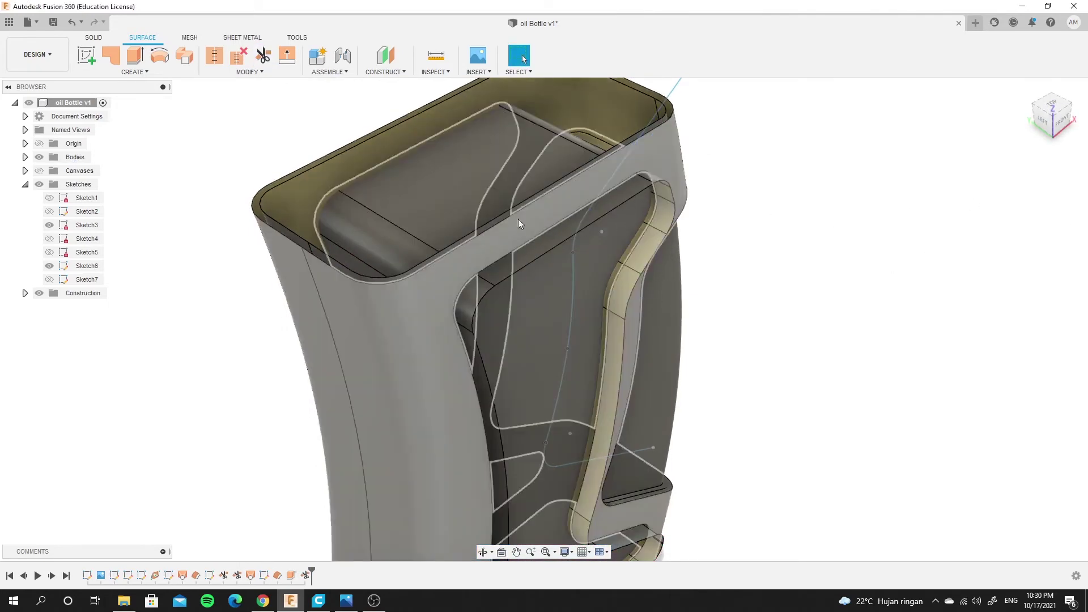
Start another surface trim with the bottle body as the trimming tool
scroll(431, 252, up, 3)
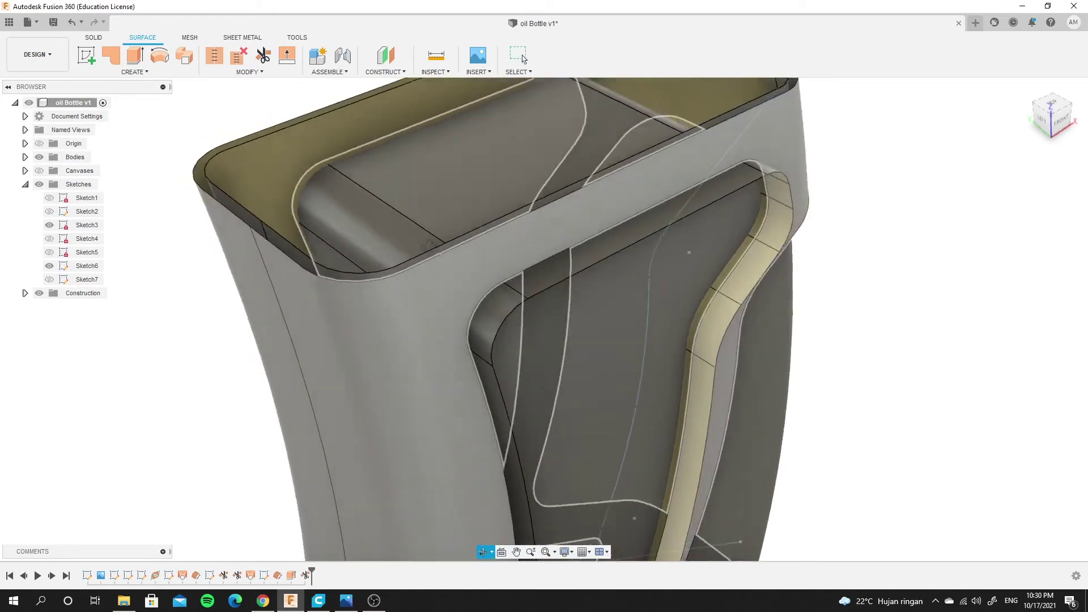
mouse_move(429, 245)
shift+middle_down()
mouse_move(347, 223)
mouse_move(328, 204)
mouse_move(340, 180)
mouse_move(383, 204)
mouse_move(582, 208)
shift+middle_up()
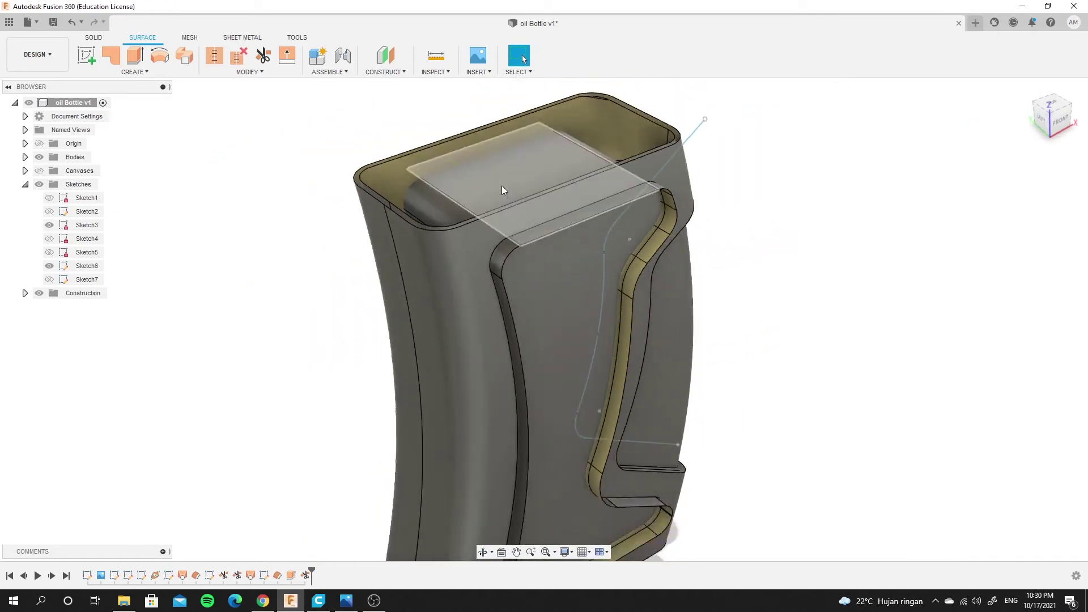
click(263, 55)
scroll(706, 149, up, 3)
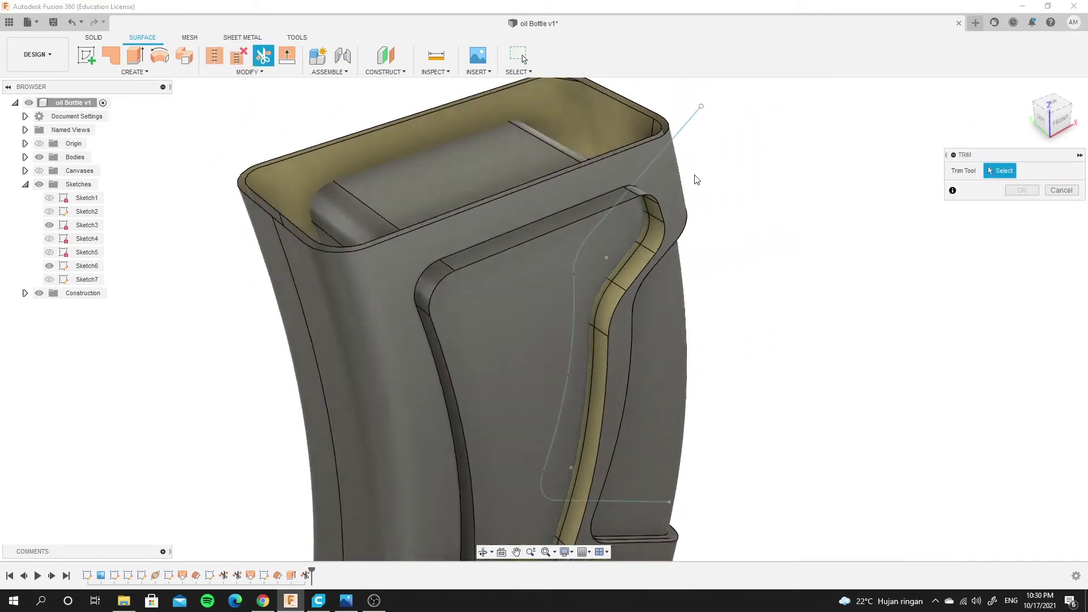
scroll(707, 146, up, 4)
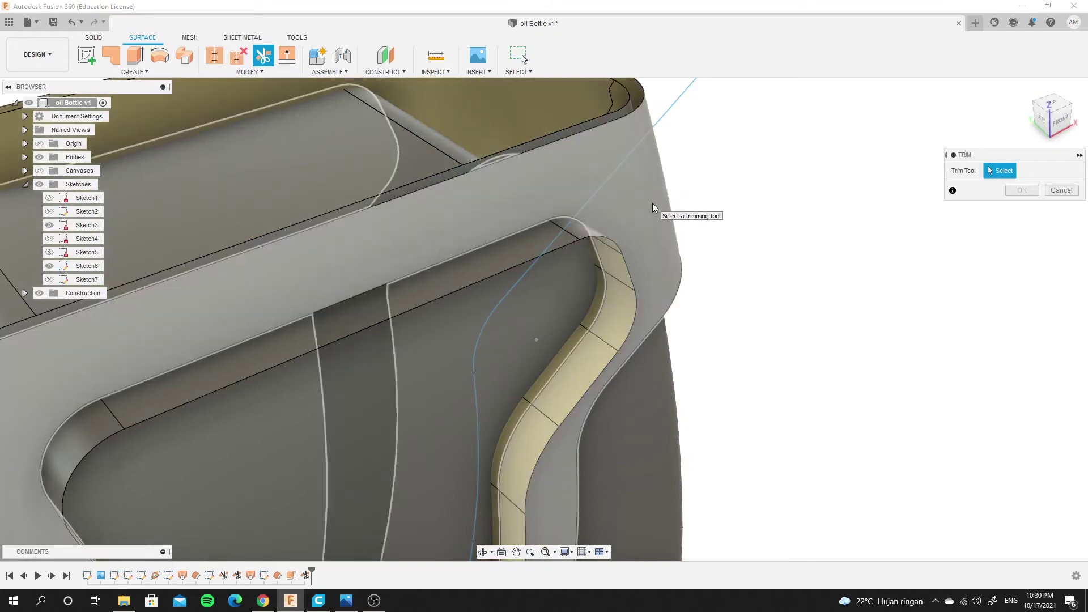
click(763, 213)
Try another surface as trimming tool, then clear the trim tool selection
scroll(767, 209, down, 5)
scroll(483, 303, up, 5)
scroll(664, 253, up, 2)
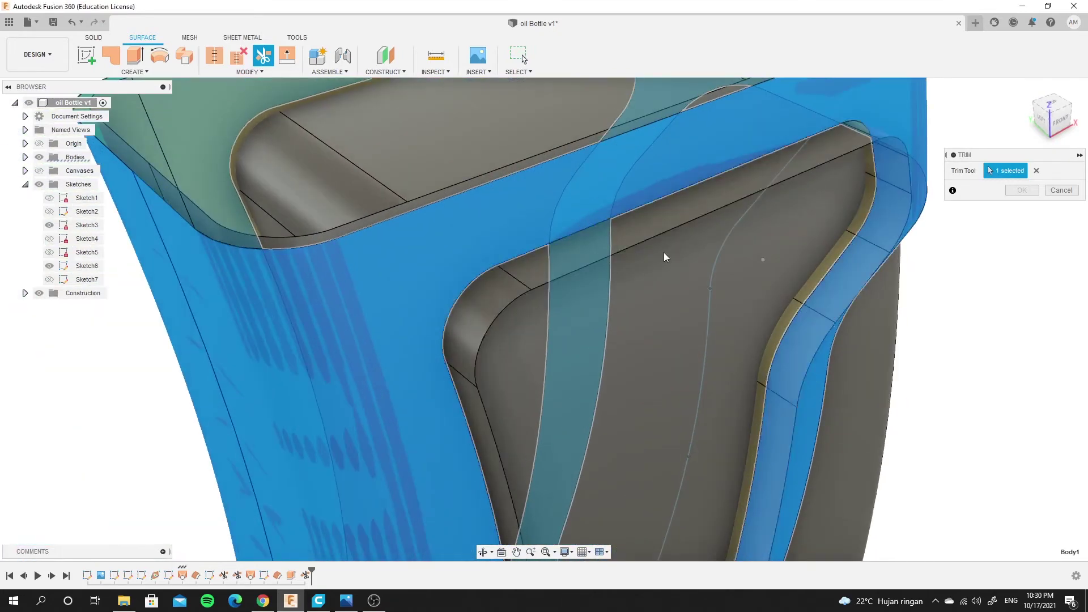
scroll(664, 253, down, 5)
scroll(651, 219, up, 5)
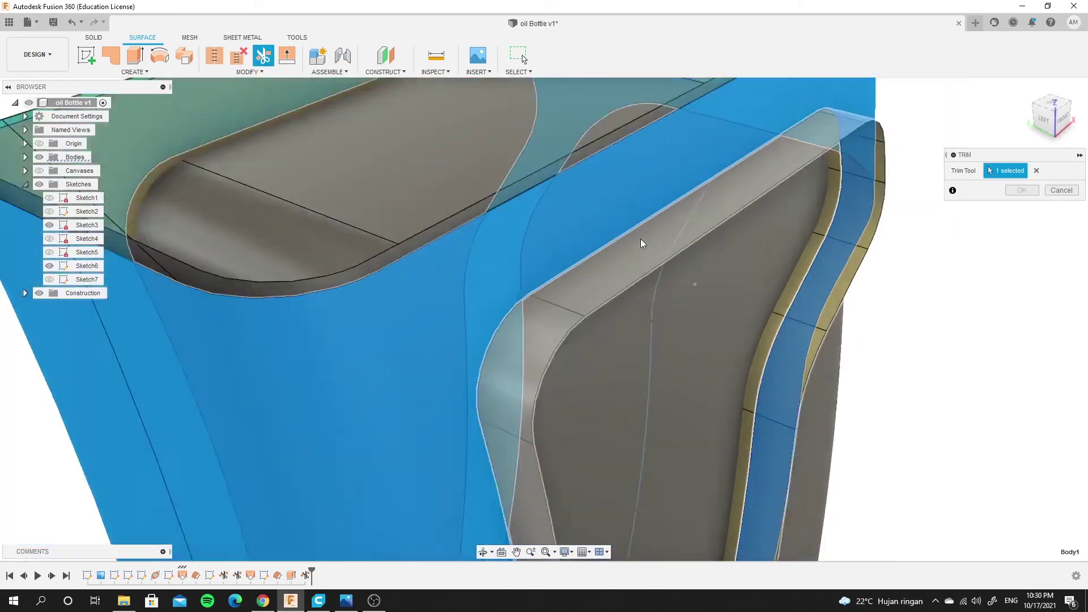
scroll(640, 239, down, 2)
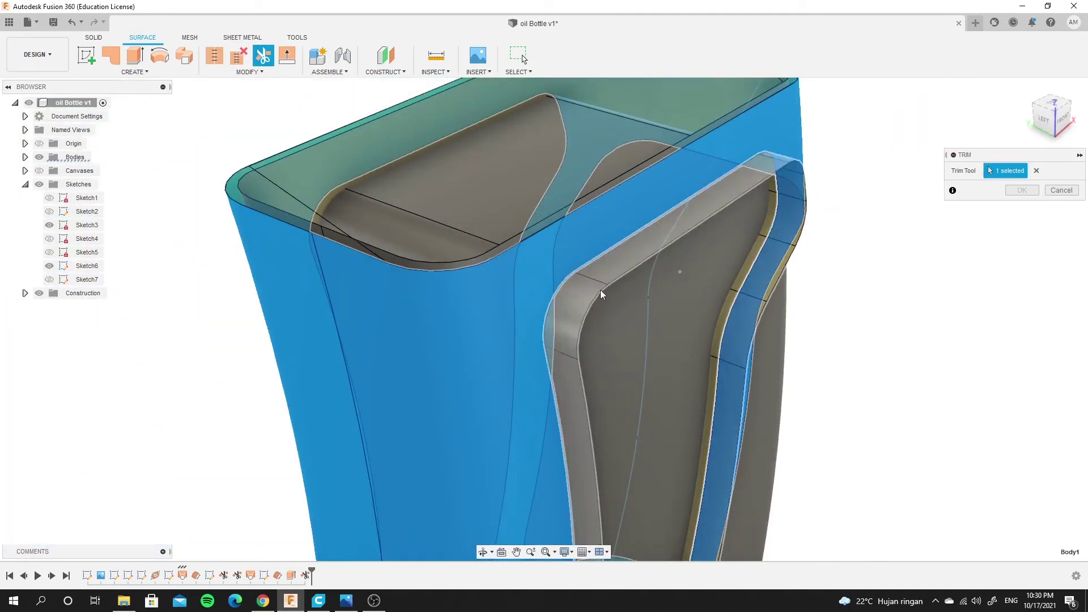
click(624, 263)
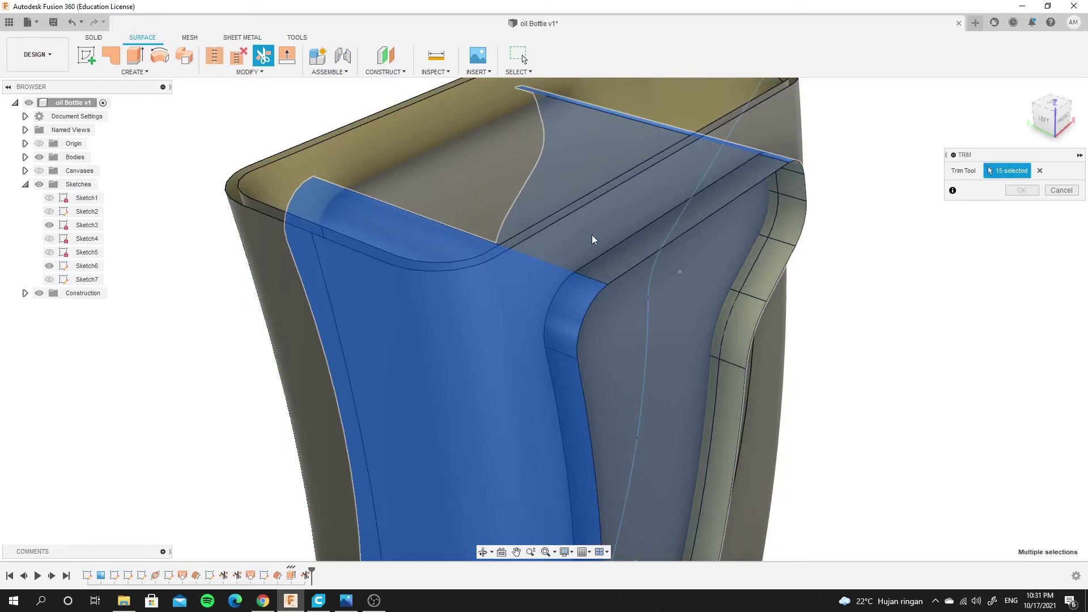
click(1040, 171)
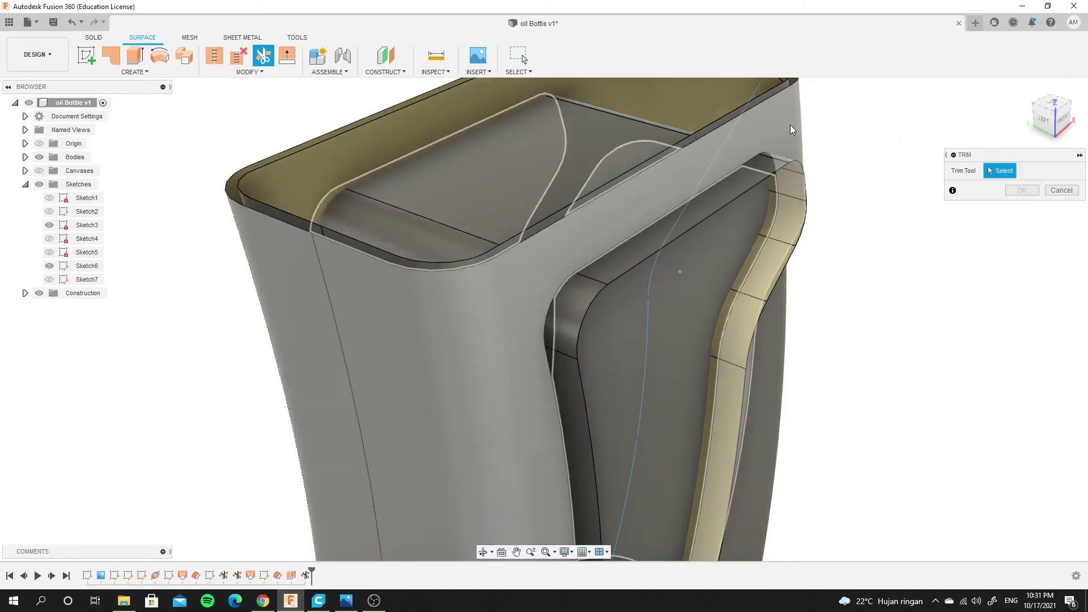
Pick the inner surface as trimming tool, then clear that selection again
scroll(847, 329, down, 3)
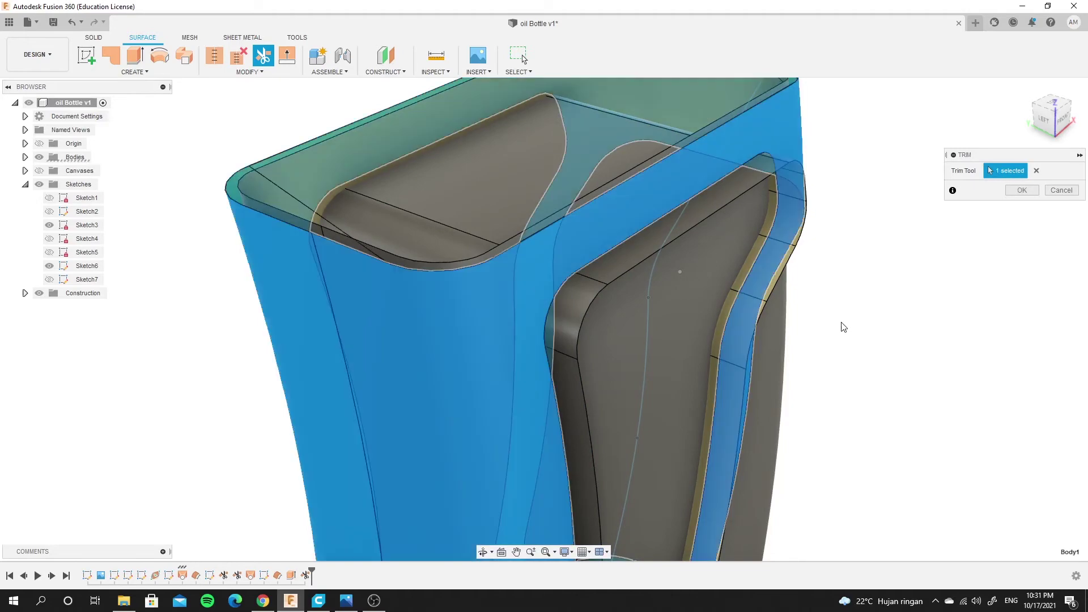
scroll(835, 324, down, 2)
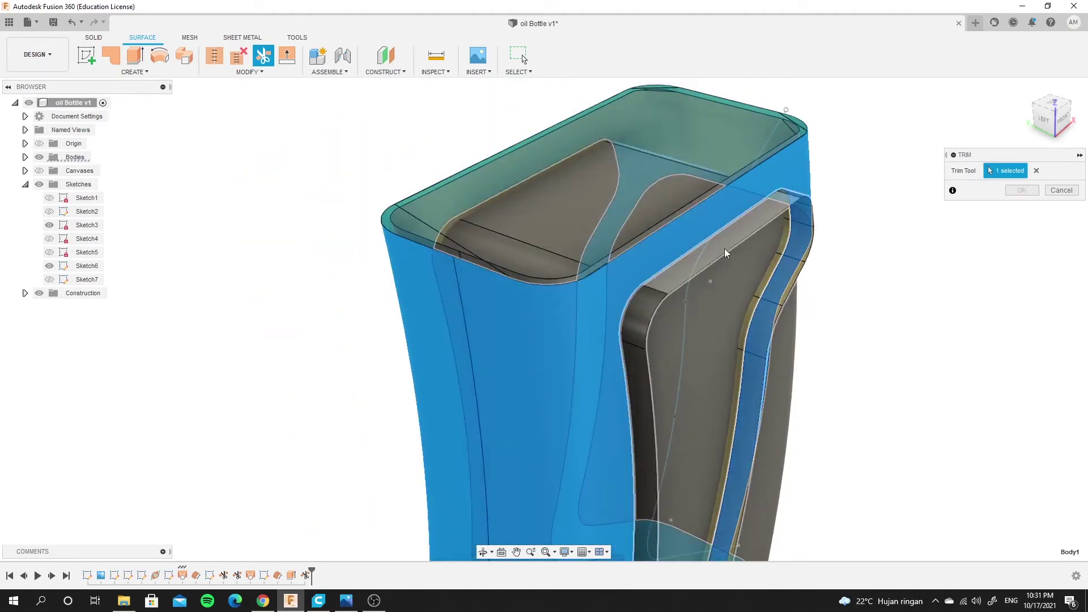
click(651, 297)
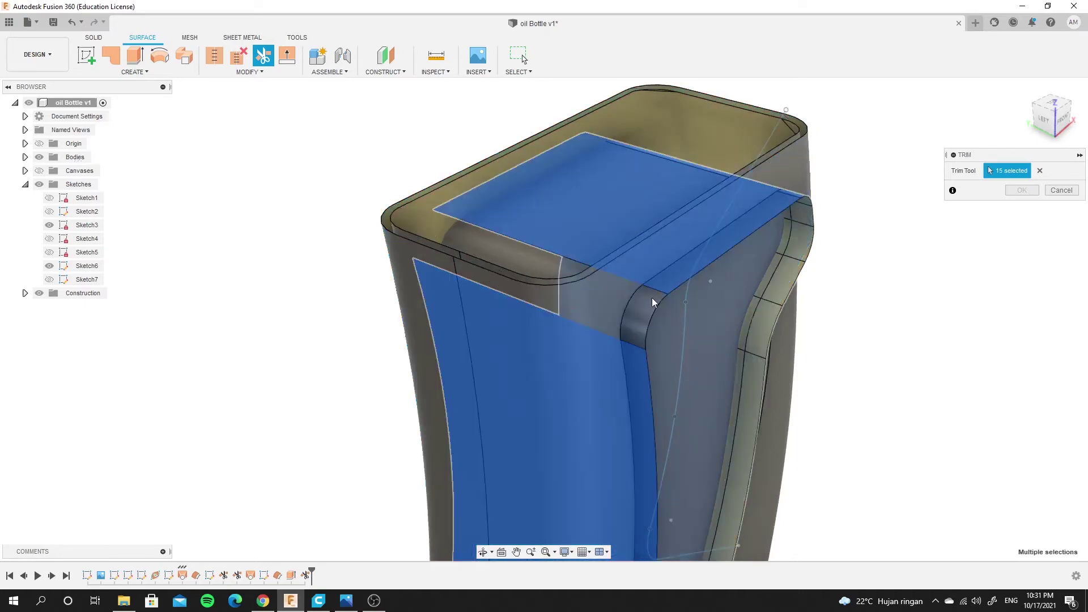
click(1039, 170)
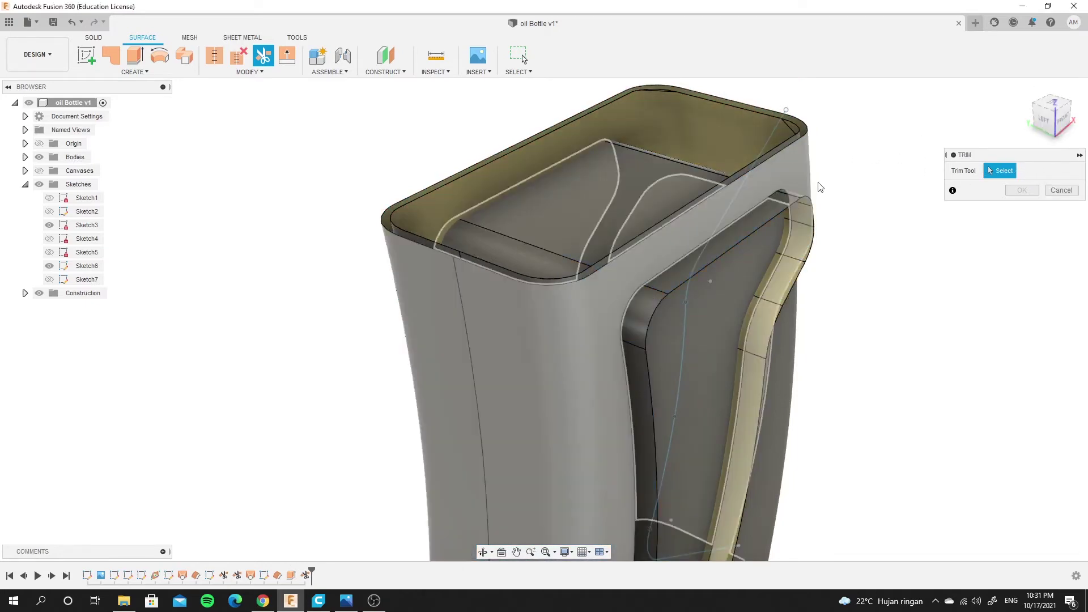
Orbit around the bottle to inspect the trim preview, then apply the trim
scroll(852, 340, up, 3)
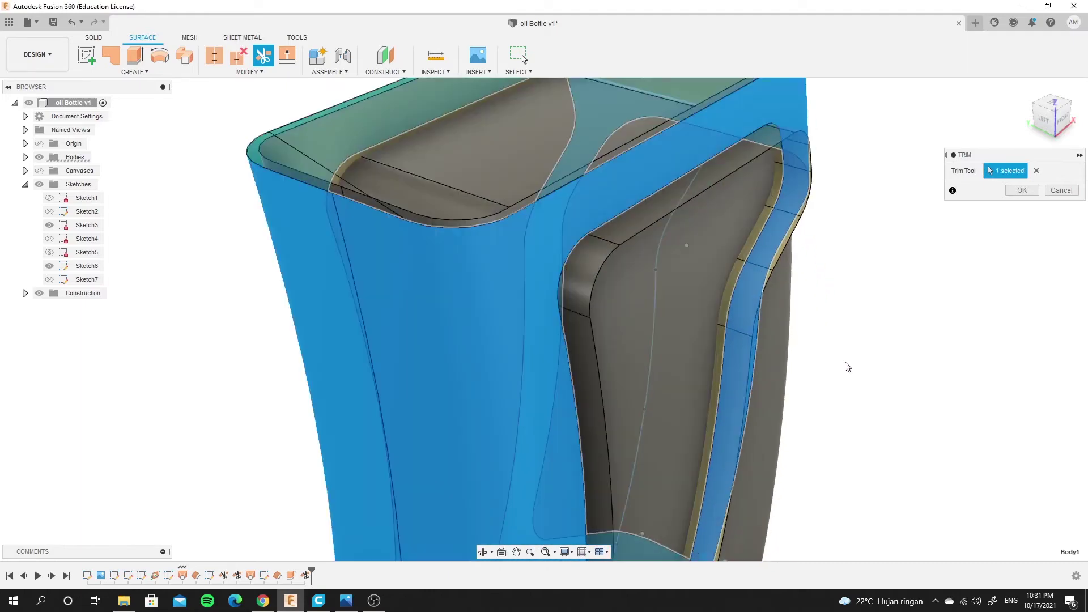
mouse_move(845, 366)
shift+middle_down()
mouse_move(645, 299)
mouse_move(658, 298)
shift+middle_up()
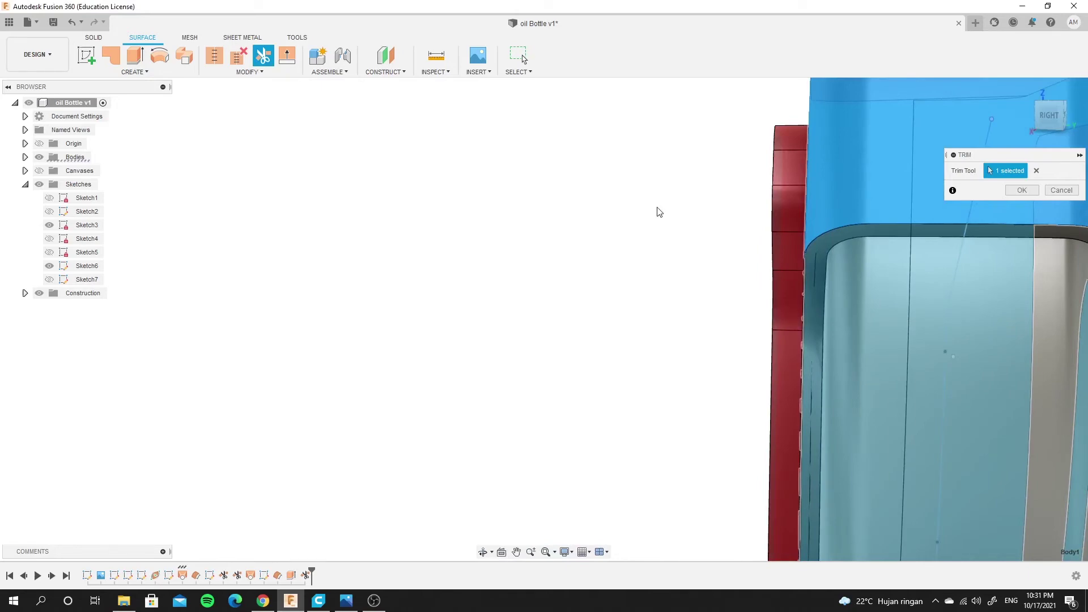
mouse_move(659, 212)
shift+middle_down()
mouse_move(661, 231)
mouse_move(622, 238)
mouse_move(850, 236)
mouse_move(794, 199)
mouse_move(719, 202)
mouse_move(773, 201)
mouse_move(724, 241)
shift+middle_up()
scroll(702, 210, down, 10)
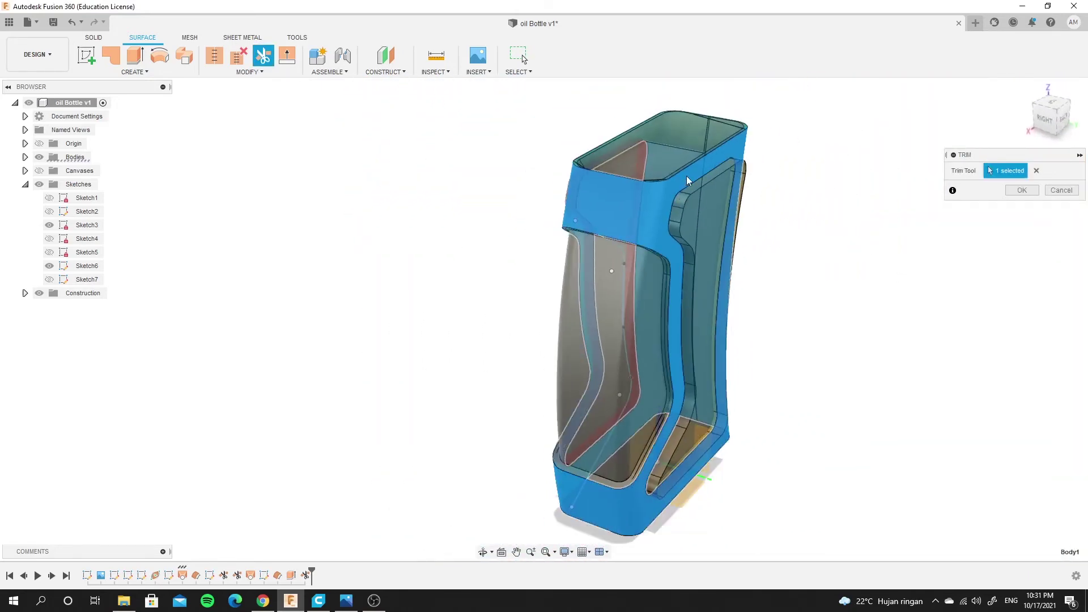
scroll(683, 177, up, 5)
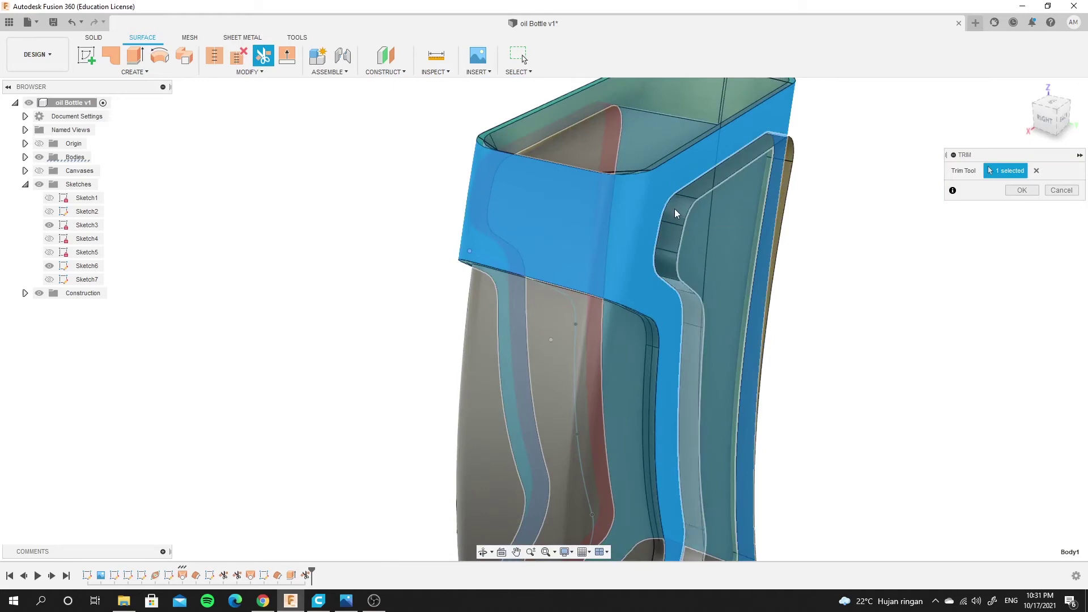
mouse_move(613, 170)
shift+middle_down()
mouse_move(808, 221)
mouse_move(840, 194)
shift+middle_up()
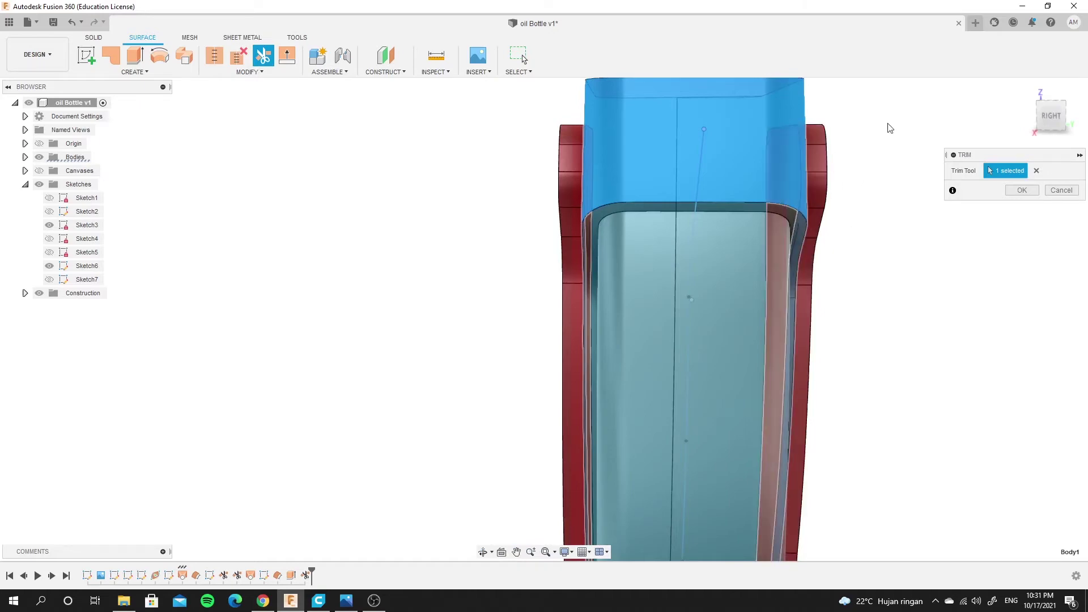
shift+middle_drag(891, 128, 782, 202)
scroll(819, 125, up, 3)
scroll(819, 124, up, 1)
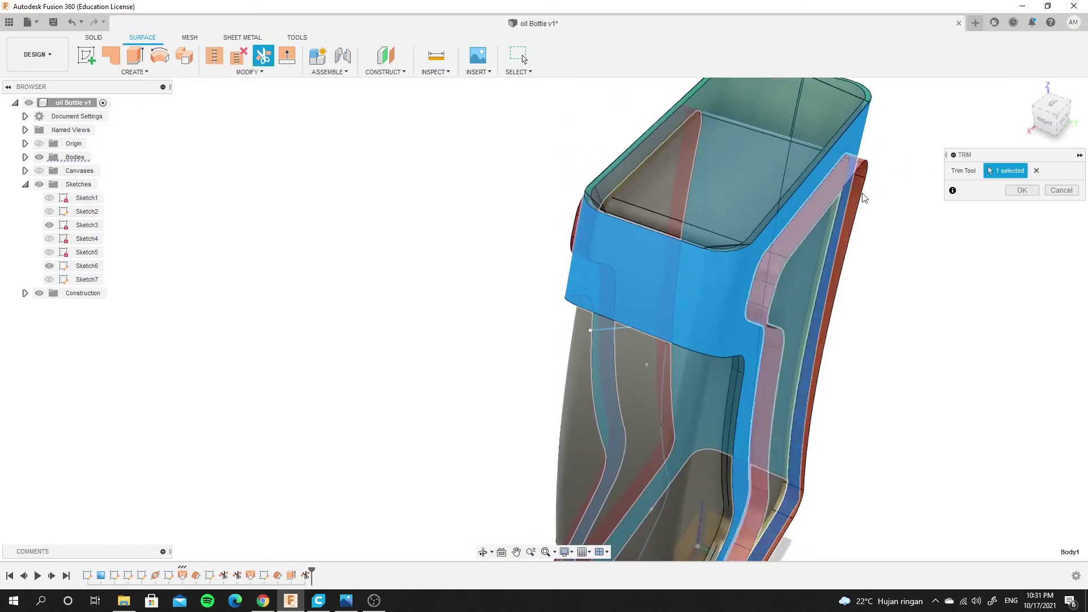
click(1019, 192)
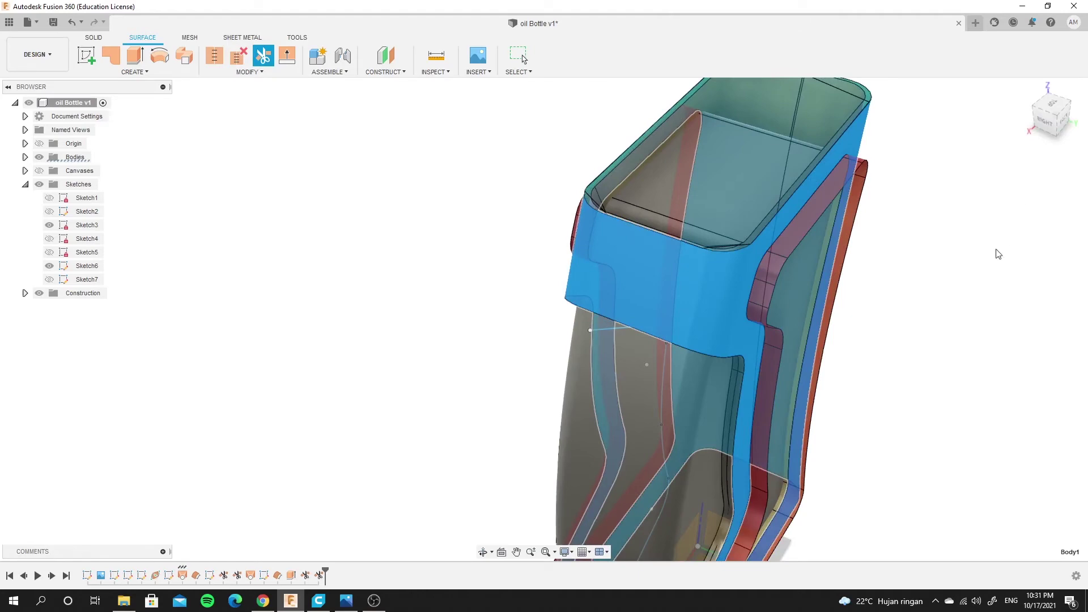
scroll(804, 219, up, 3)
scroll(523, 139, up, 3)
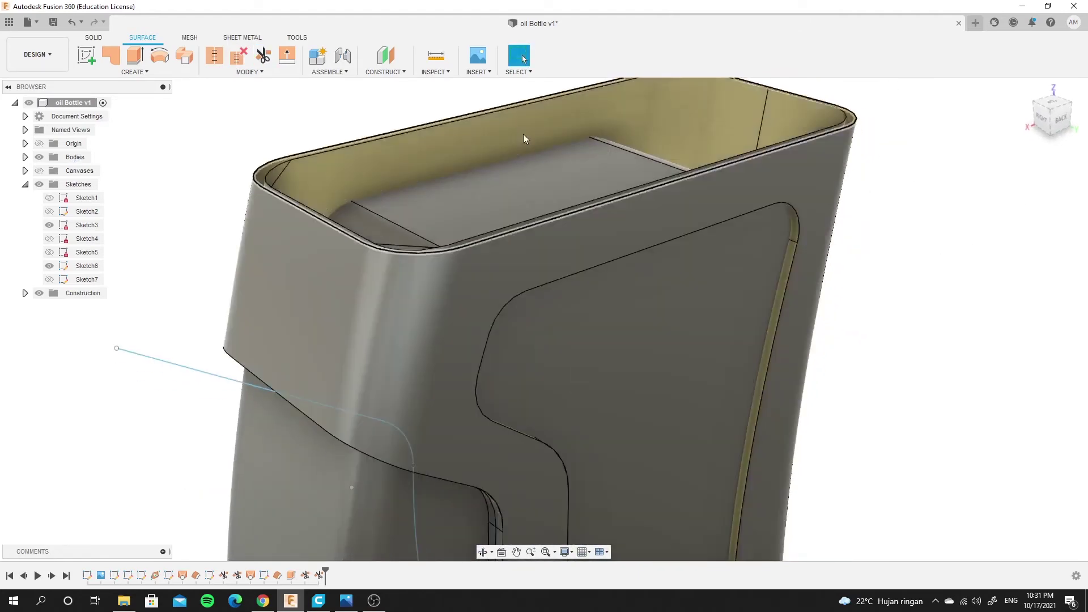
Trim away the outer bottle surface using the side-panel surface as the tool
click(263, 55)
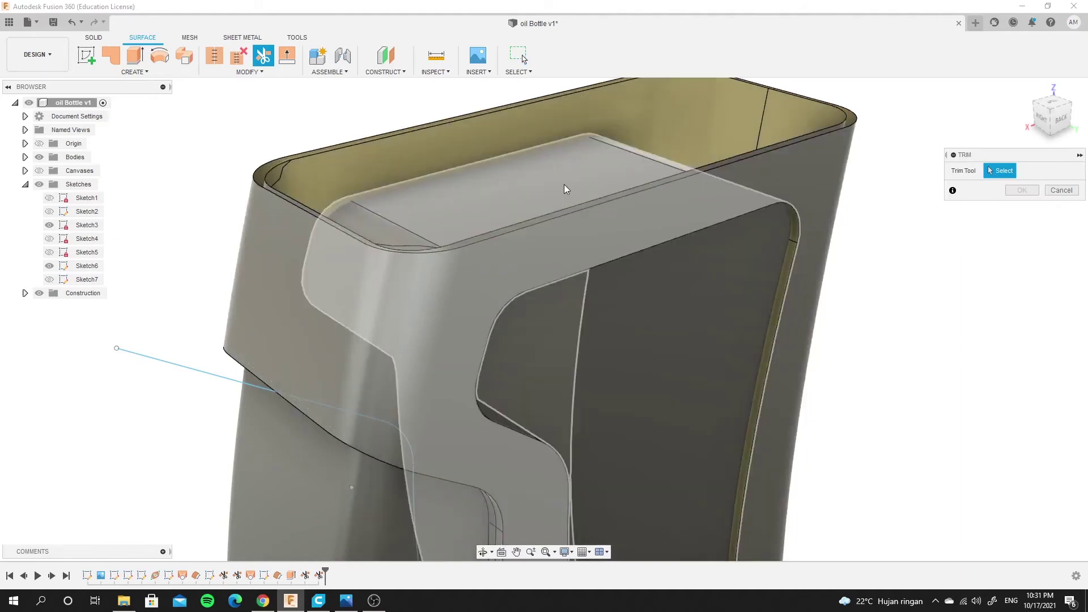
click(818, 166)
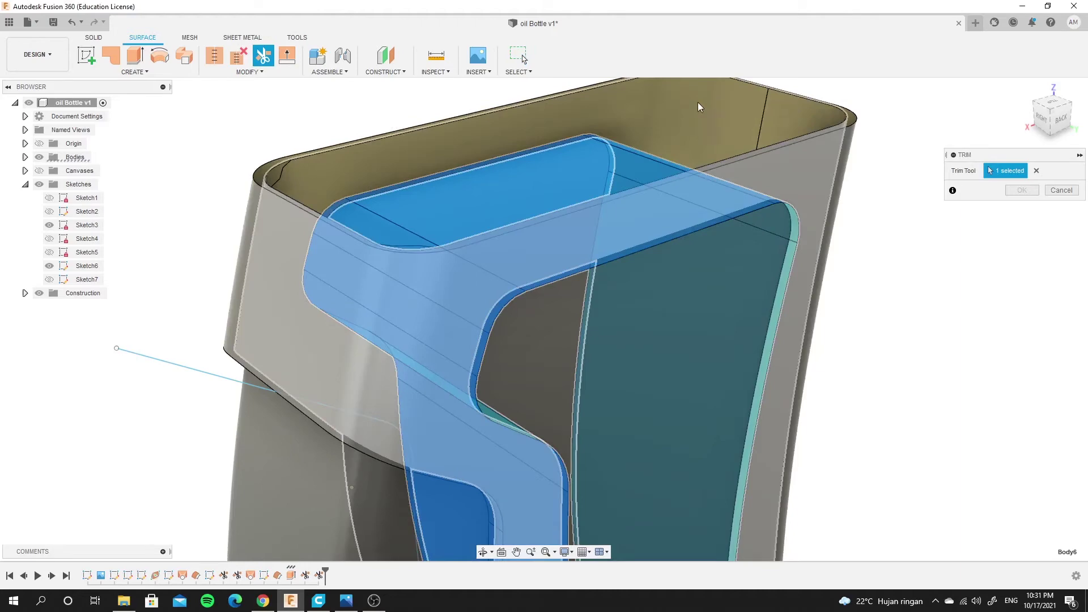
click(704, 122)
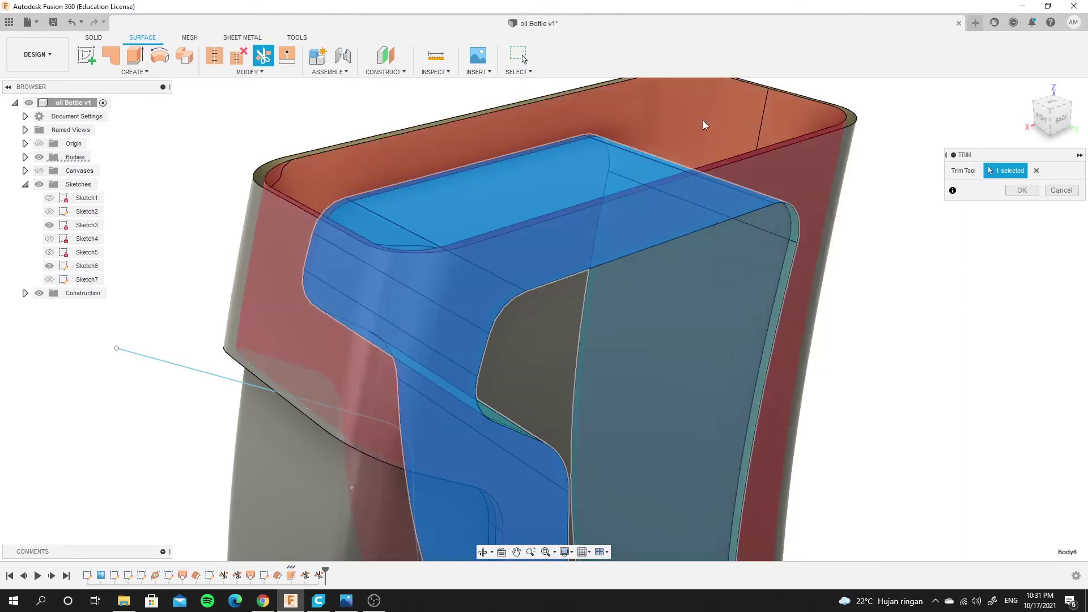
click(1021, 189)
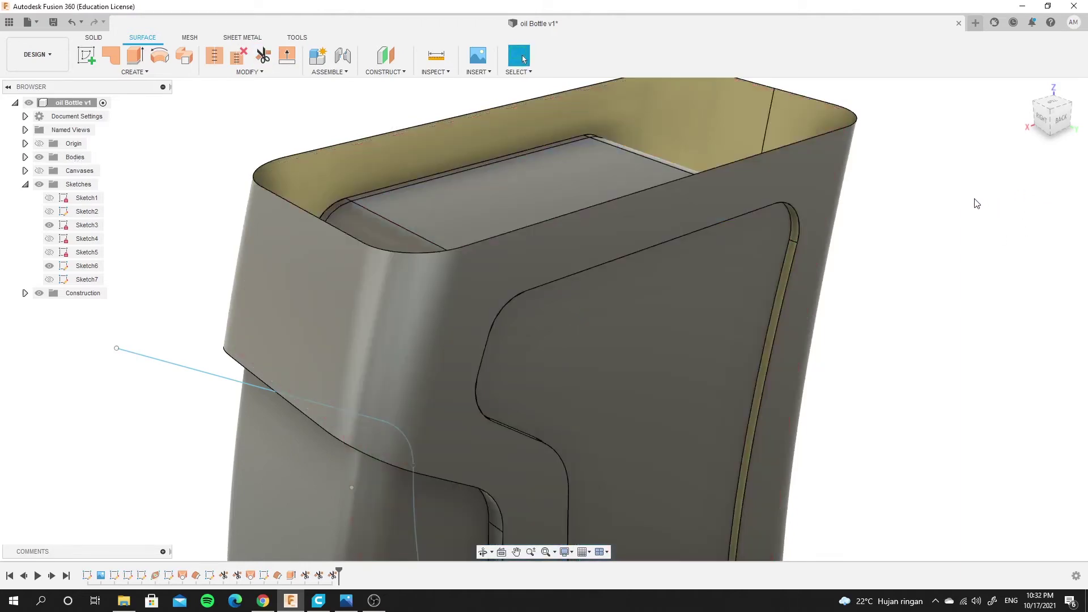
scroll(808, 223, down, 3)
Start another trim with the inner panel face as the trimming tool
shift+middle_drag(808, 223, 778, 181)
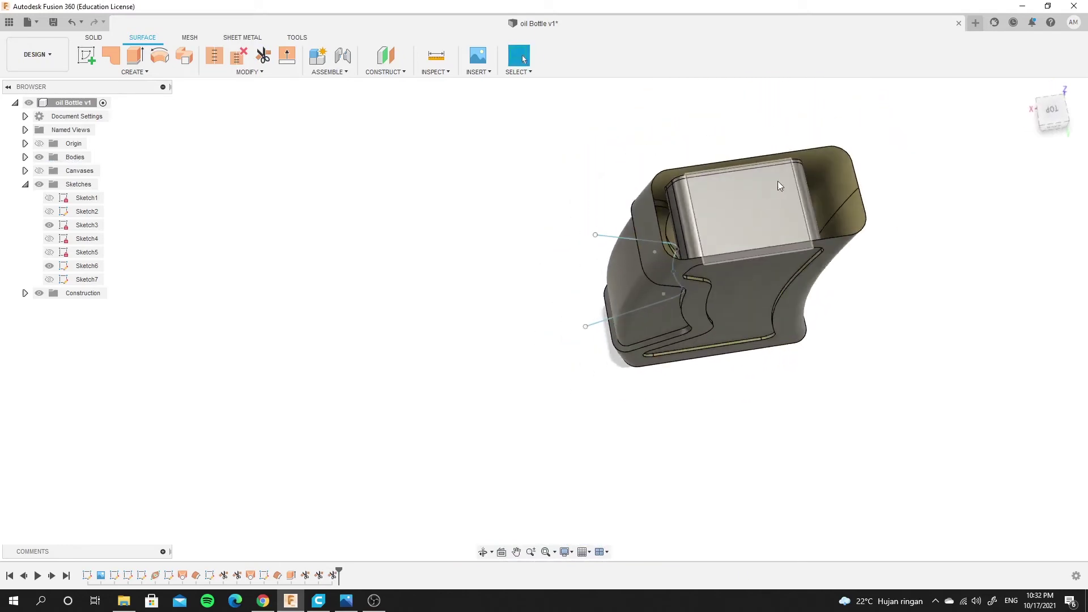
scroll(777, 181, up, 3)
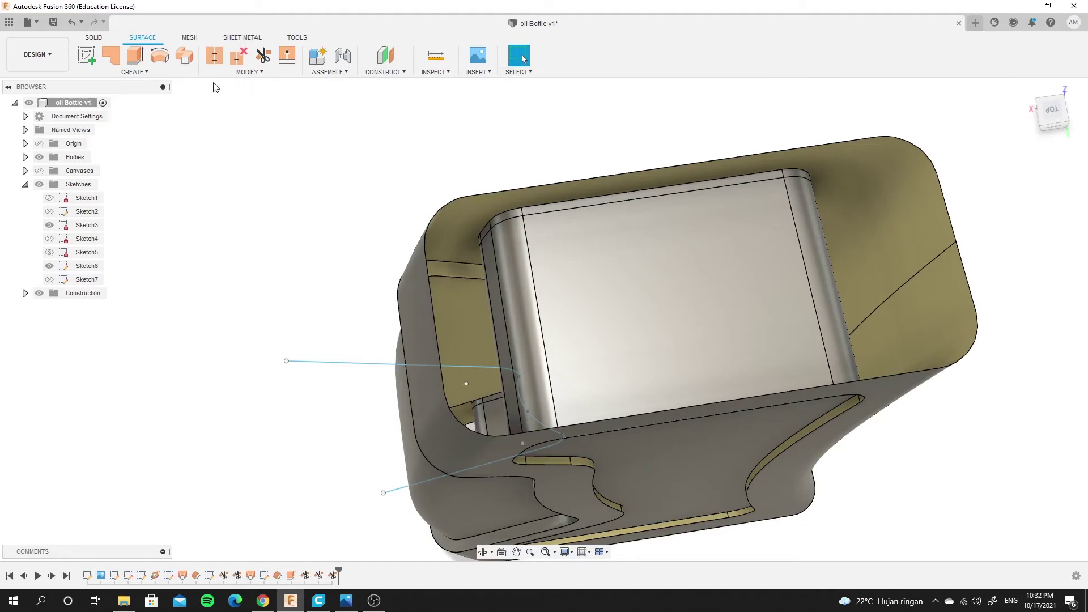
click(264, 58)
shift+middle_drag(607, 385, 738, 279)
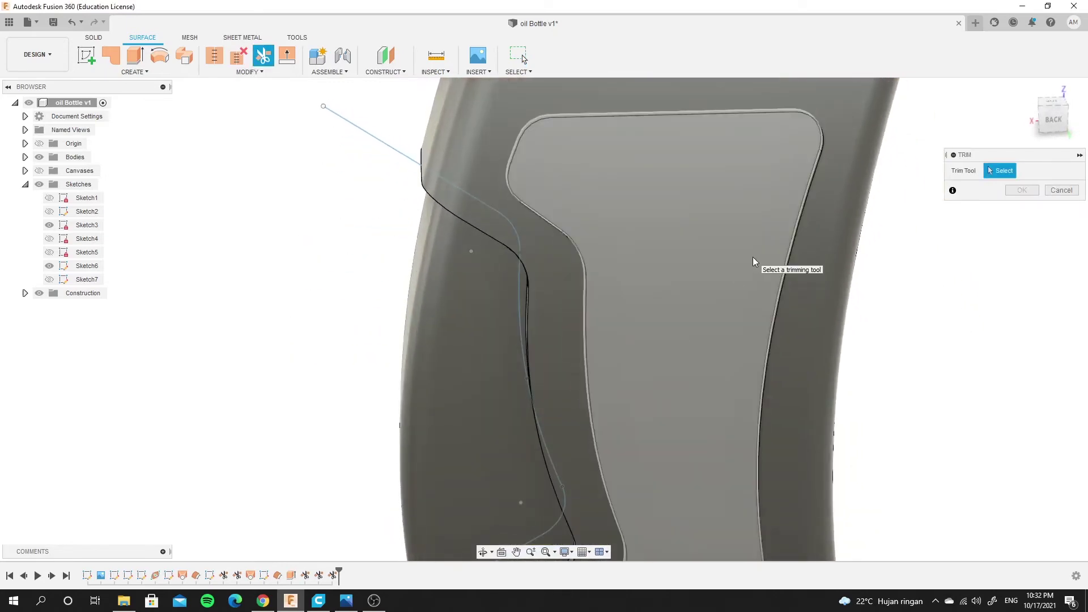
click(739, 261)
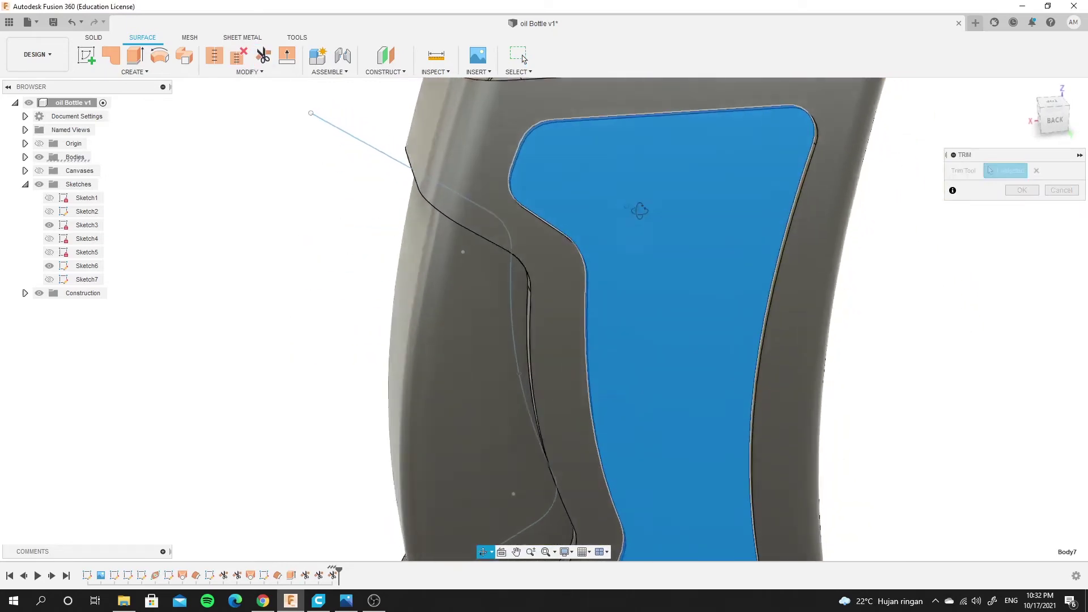
Remove the surface covering the bottle top and apply the trim
shift+middle_drag(627, 211, 720, 242)
scroll(720, 243, down, 4)
scroll(585, 122, up, 8)
shift+middle_drag(585, 122, 595, 133)
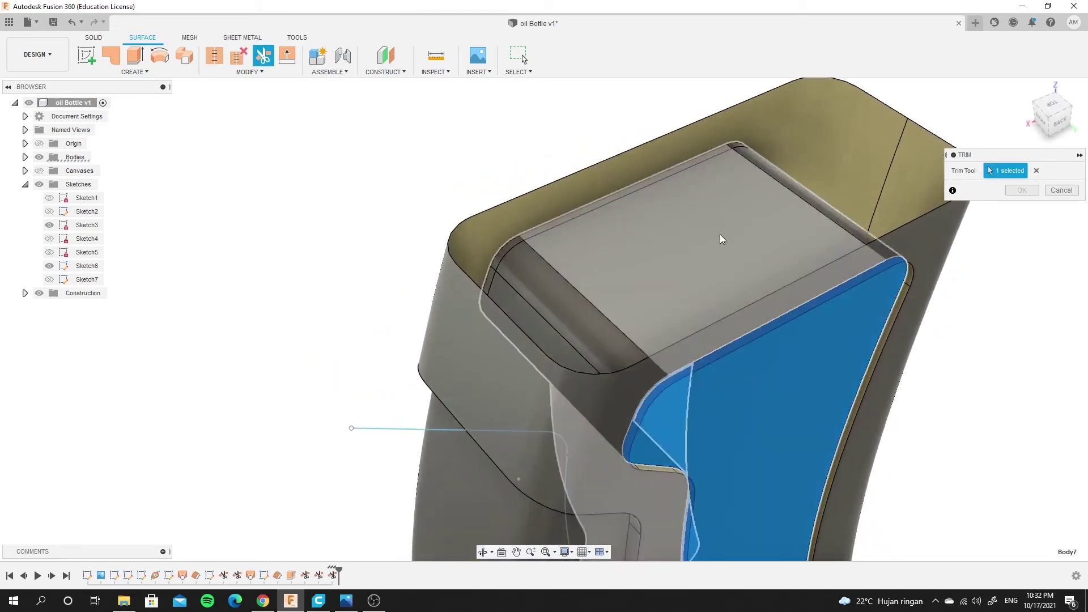
scroll(719, 234, down, 5)
scroll(709, 249, up, 5)
scroll(707, 245, down, 2)
mouse_move(701, 262)
shift+middle_down()
mouse_move(778, 276)
mouse_move(765, 242)
mouse_move(785, 311)
mouse_move(575, 221)
mouse_move(578, 321)
shift+middle_up()
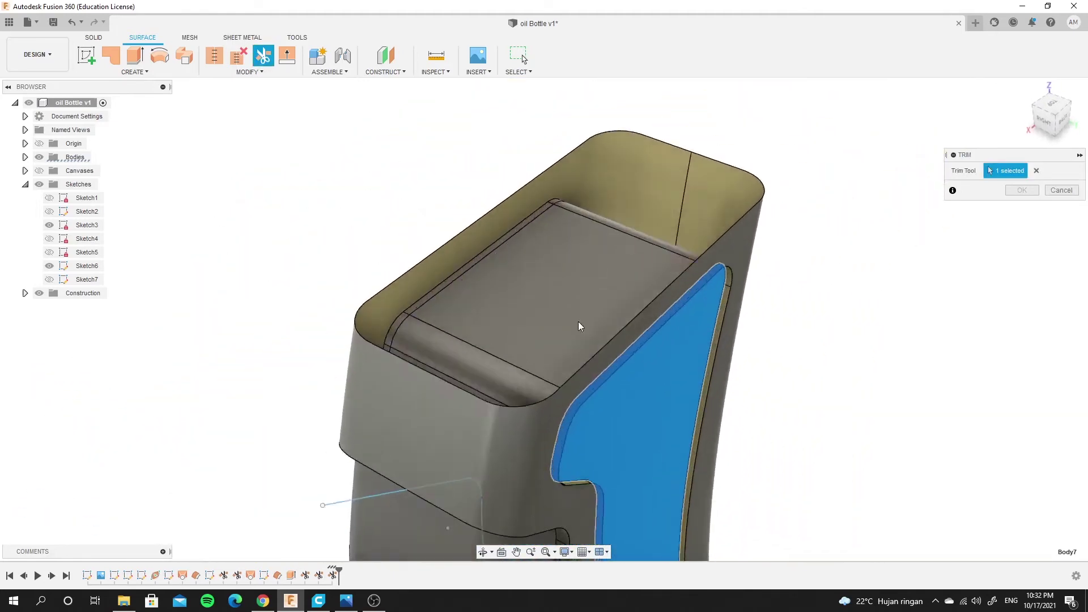
scroll(563, 262, up, 3)
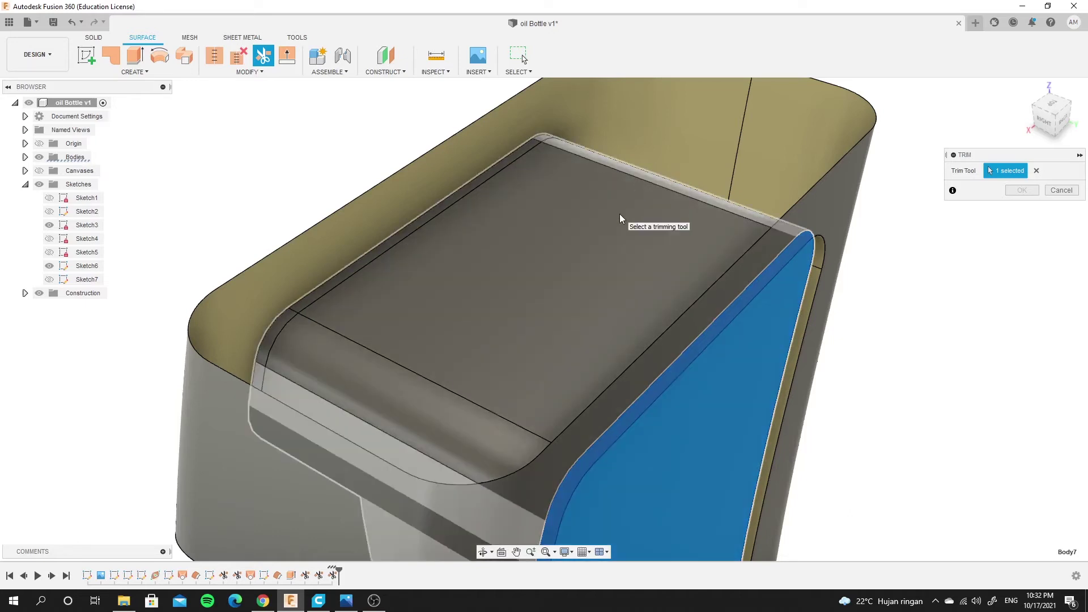
click(620, 213)
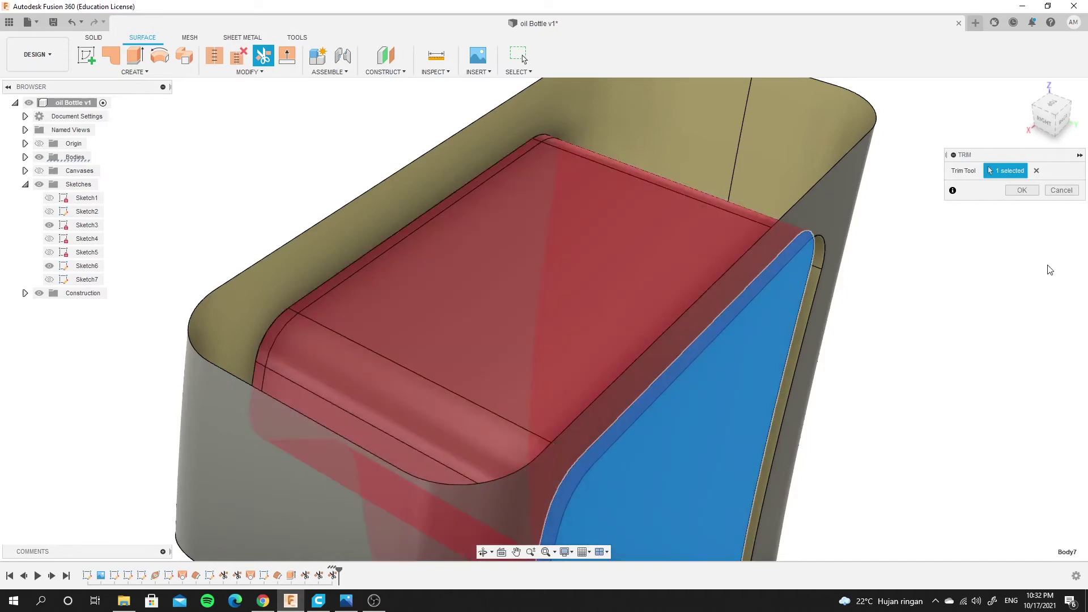
click(1022, 190)
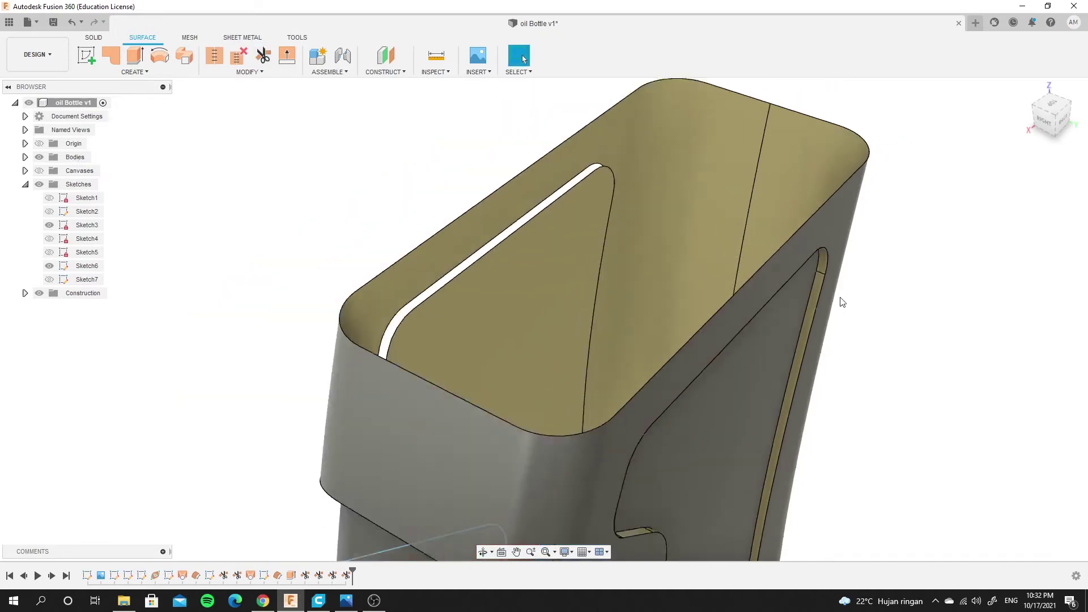
Orbit around to inspect the open bottle top and its inside
shift+middle_drag(832, 333, 811, 232)
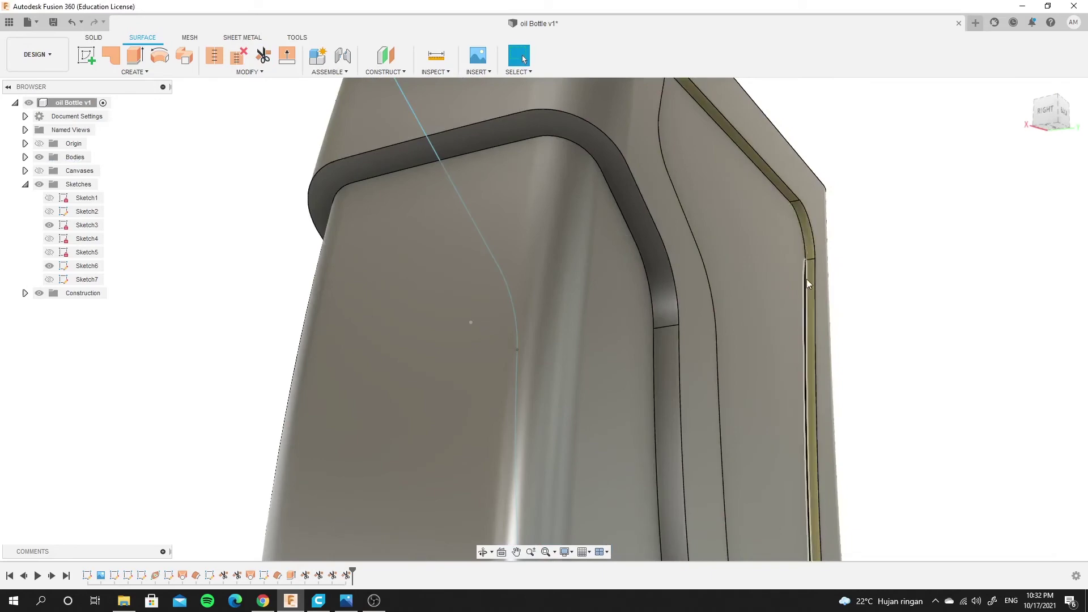
scroll(807, 279, up, 2)
shift+middle_drag(663, 248, 559, 237)
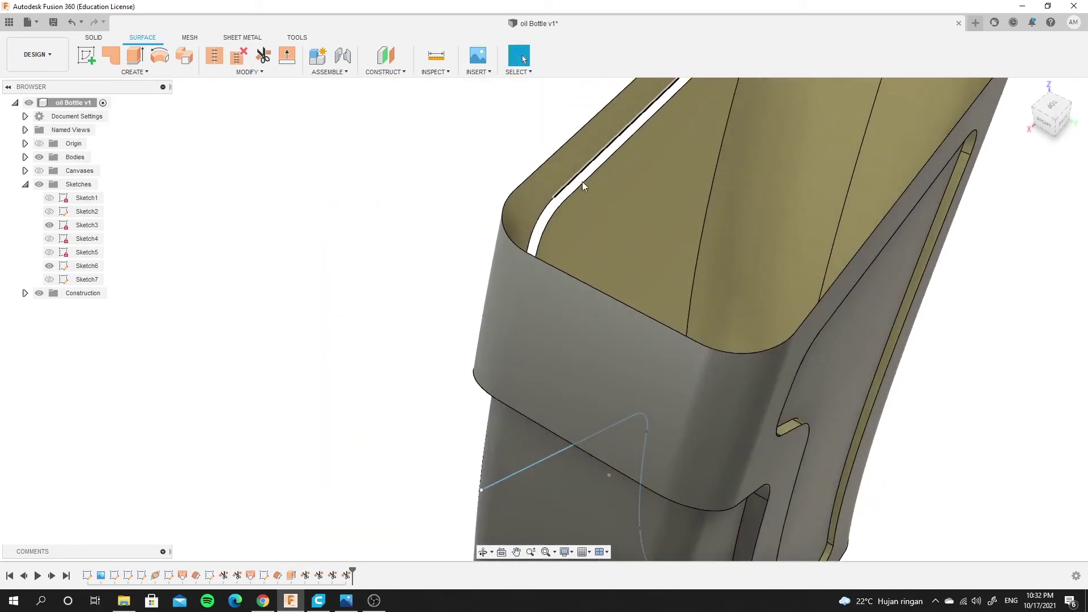
scroll(566, 214, down, 2)
scroll(631, 178, down, 2)
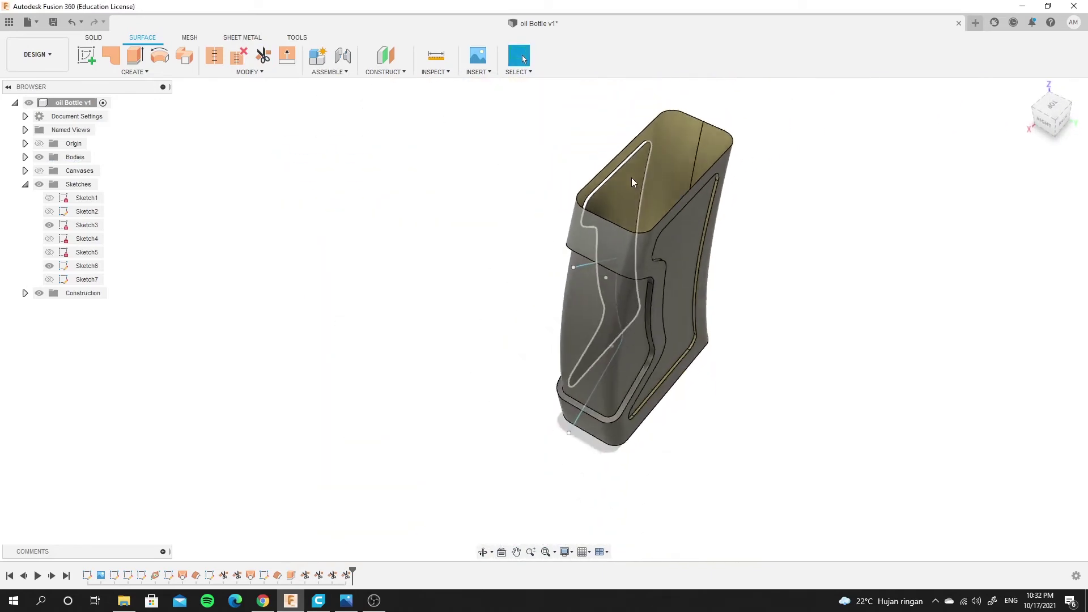
scroll(648, 148, down, 1)
scroll(648, 148, up, 2)
scroll(644, 151, up, 2)
shift+middle_drag(643, 151, 627, 195)
shift+middle_drag(665, 187, 570, 192)
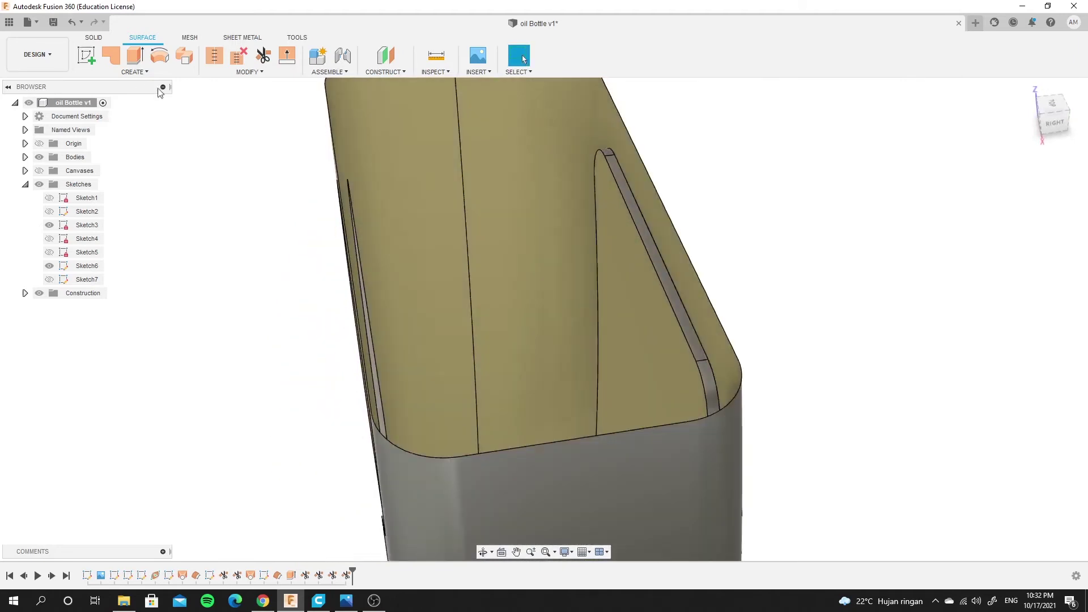
Start a Bodies-type mirror with the side-panel strip body as the object
click(115, 75)
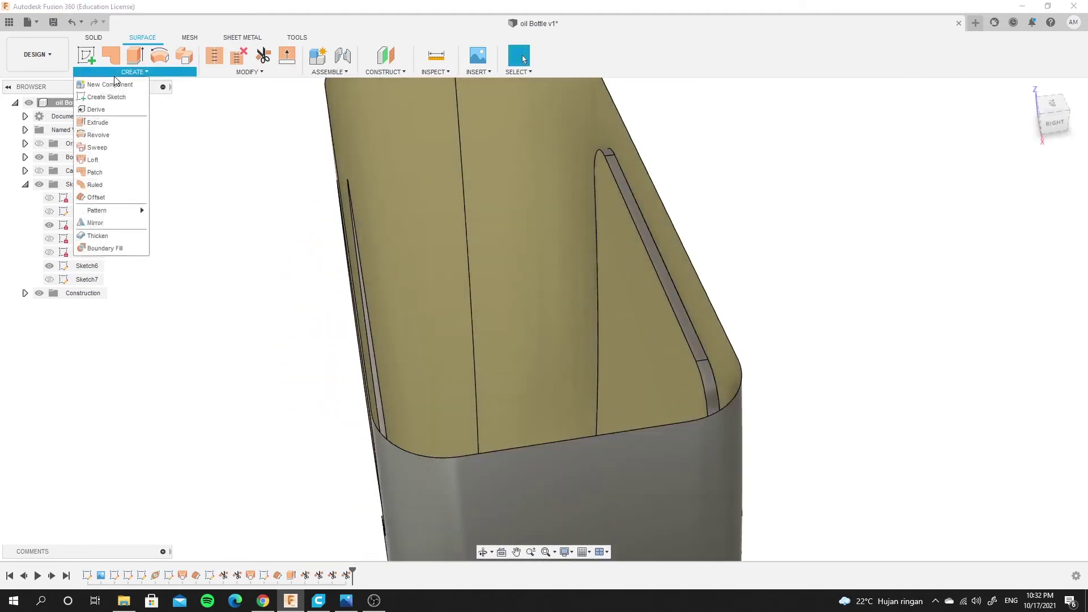
click(110, 223)
click(1027, 170)
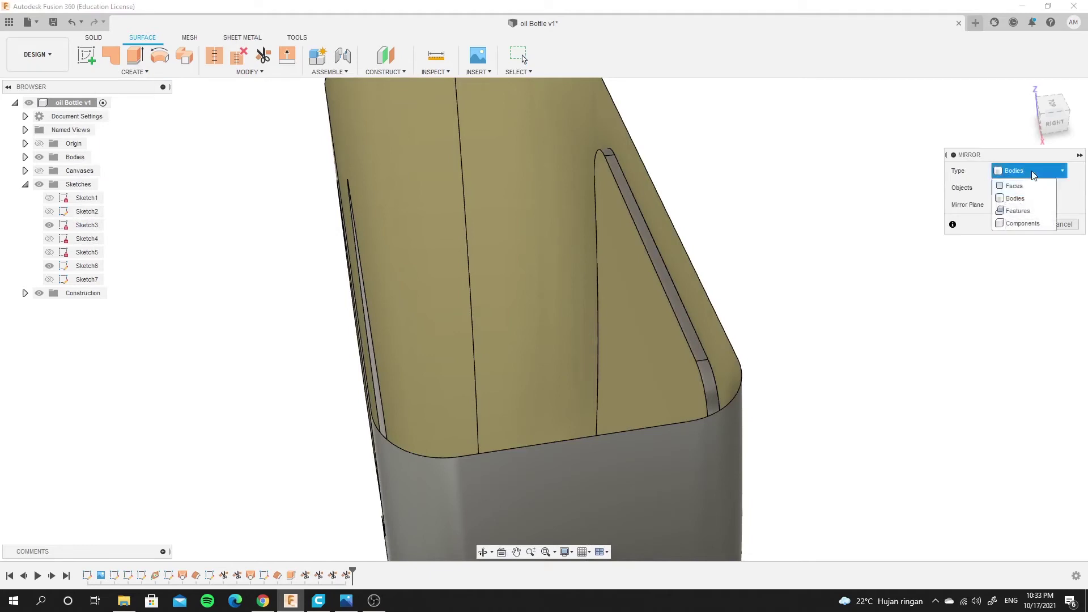
click(1011, 182)
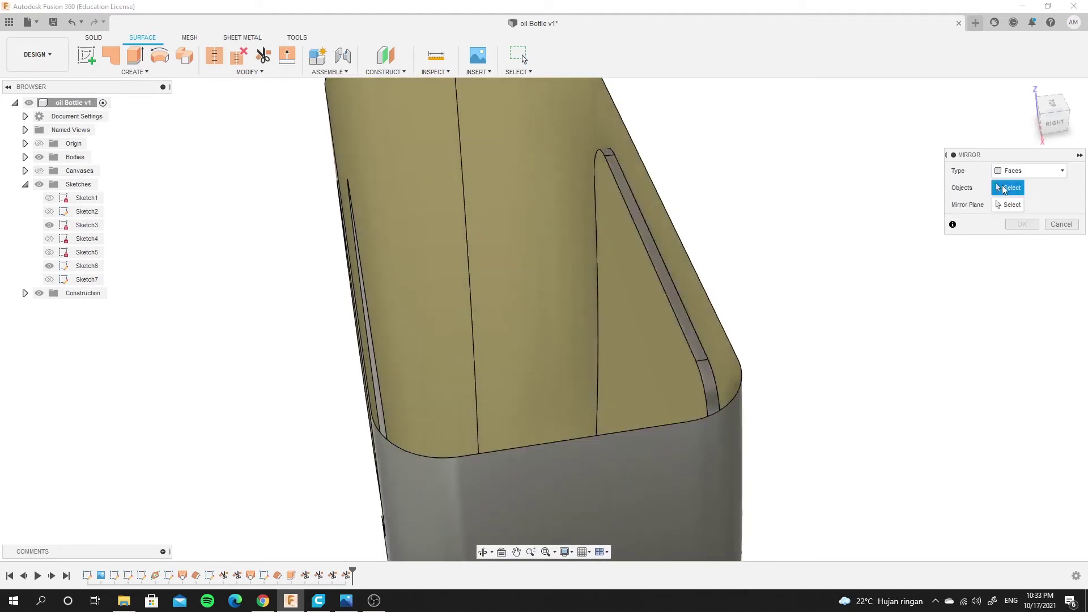
click(1028, 170)
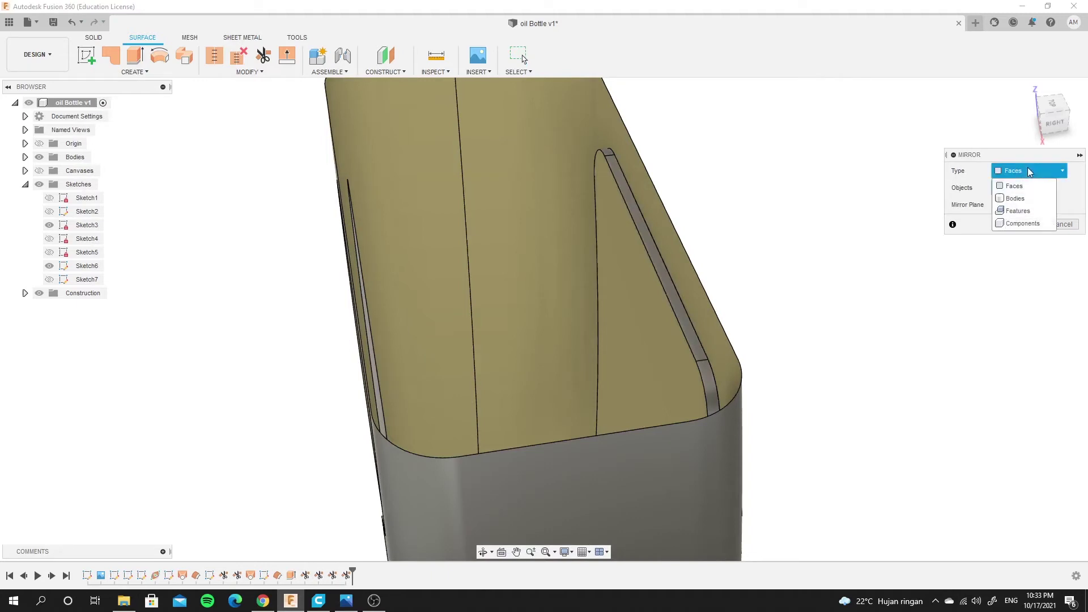
click(1014, 199)
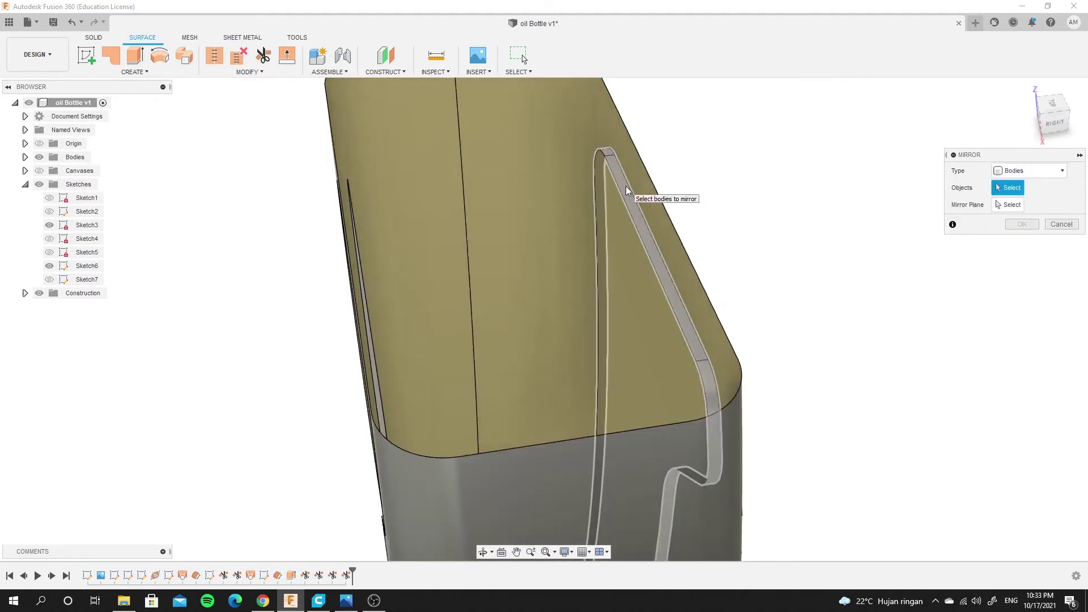
click(628, 189)
Pick the mirror plane and confirm the mirrored panel body
click(1000, 207)
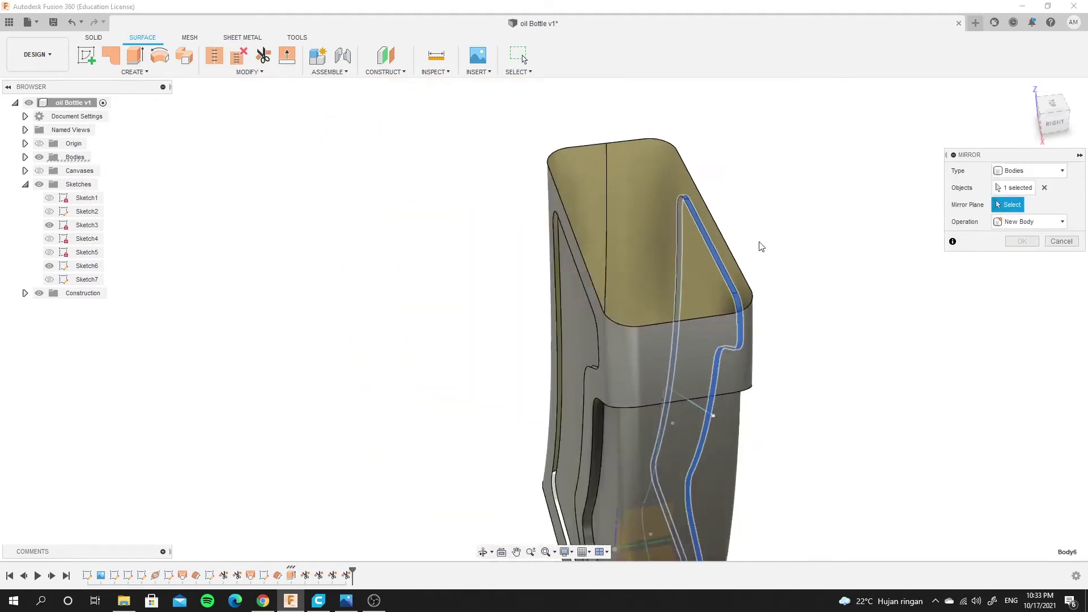
scroll(692, 244, down, 5)
mouse_move(758, 335)
shift+middle_down()
mouse_move(741, 328)
mouse_move(724, 422)
mouse_move(583, 261)
mouse_move(777, 297)
shift+middle_up()
click(723, 422)
scroll(724, 422, up, 5)
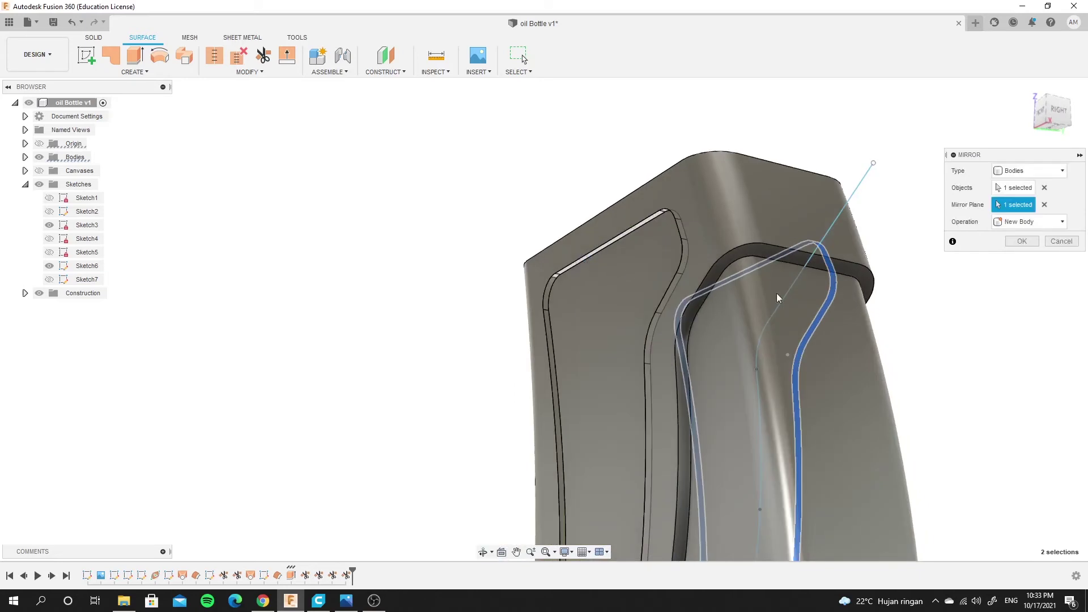
click(1026, 243)
Orbit around the bottle to view the whole body from the front
shift+middle_drag(1025, 243, 609, 191)
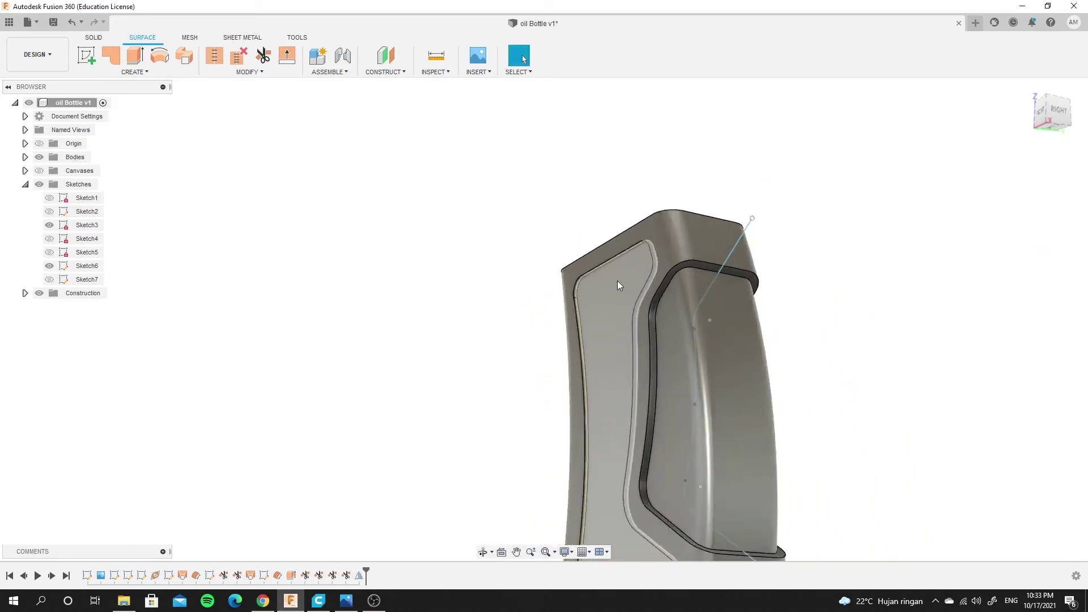
scroll(637, 258, up, 2)
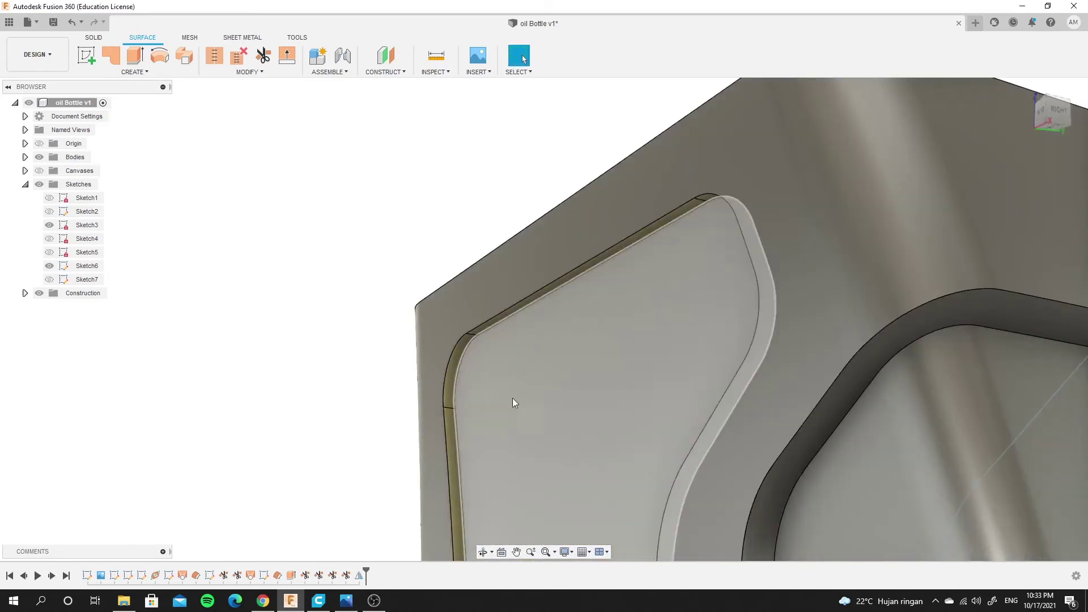
scroll(554, 309, down, 2)
shift+middle_drag(554, 309, 460, 230)
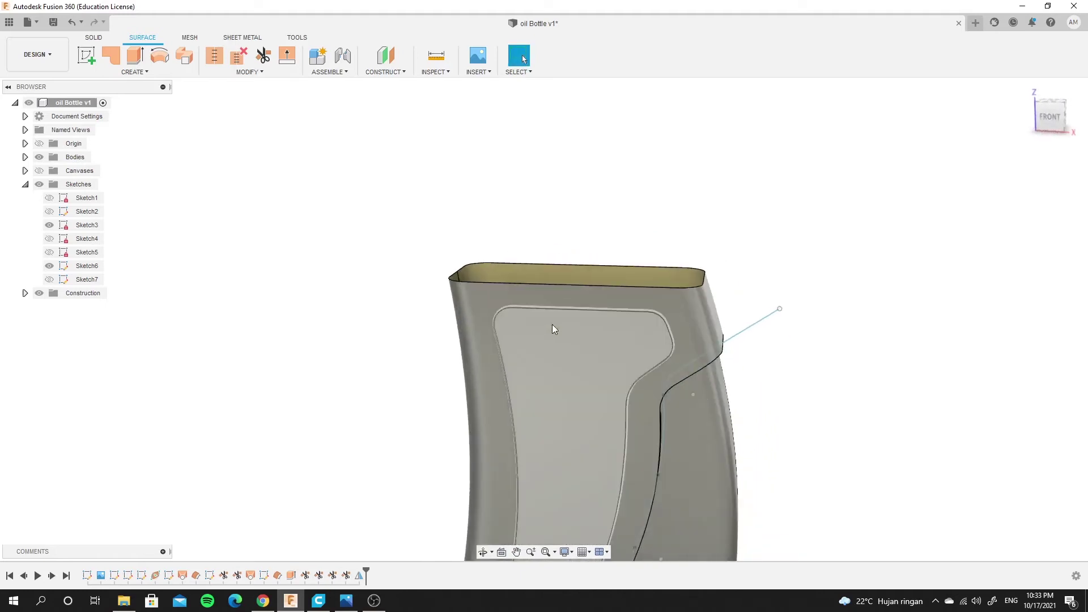
scroll(587, 376, down, 3)
shift+middle_drag(588, 376, 578, 385)
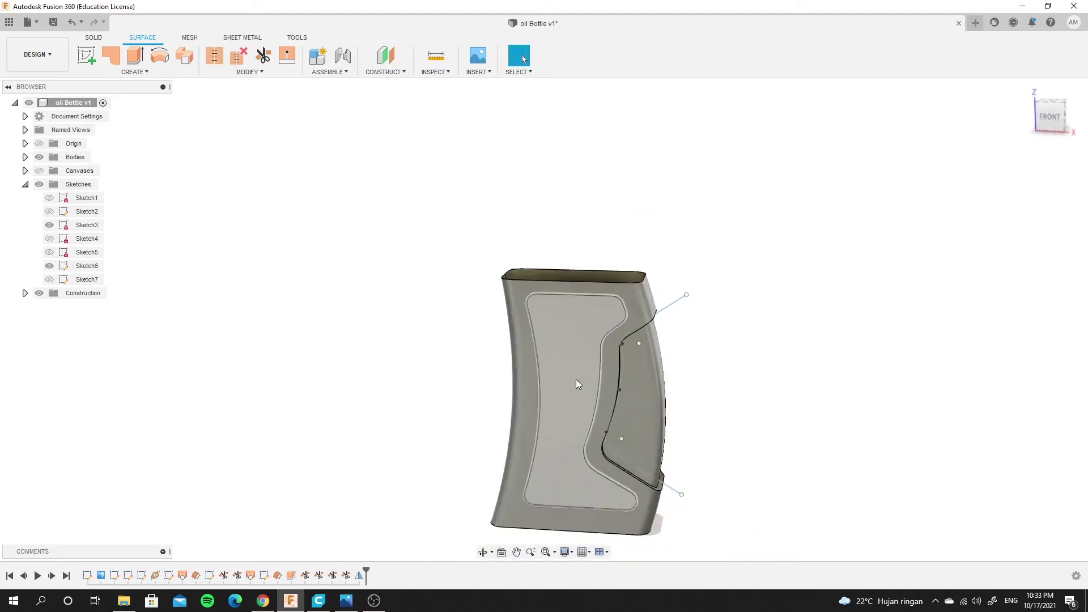
scroll(577, 385, up, 2)
scroll(575, 321, up, 2)
scroll(575, 320, up, 1)
scroll(530, 286, down, 2)
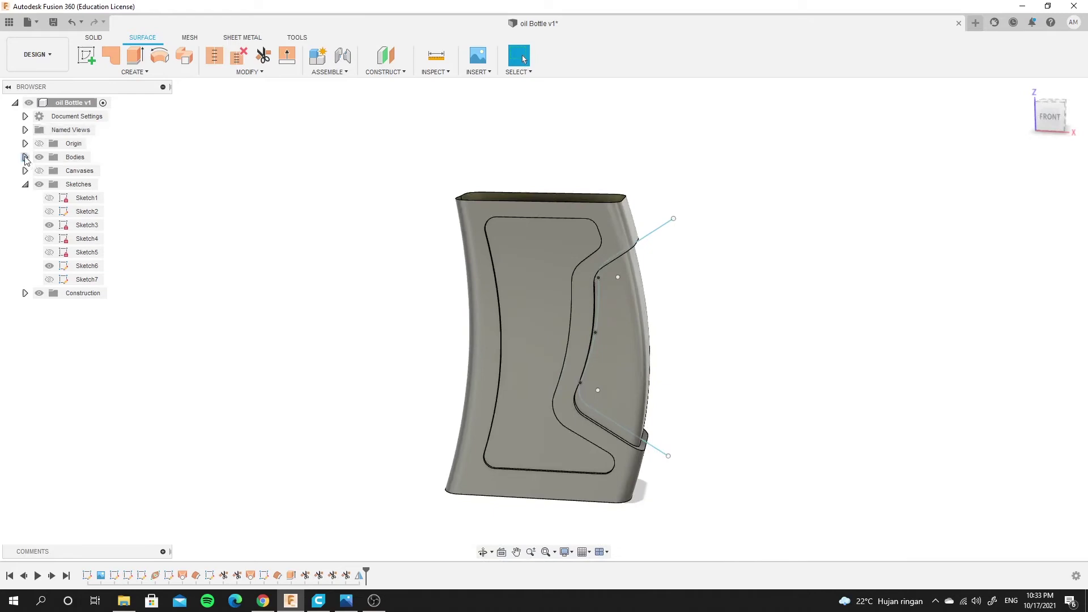
Expand the Bodies folder and select Body4, Body2 and Body1 to identify them
click(25, 158)
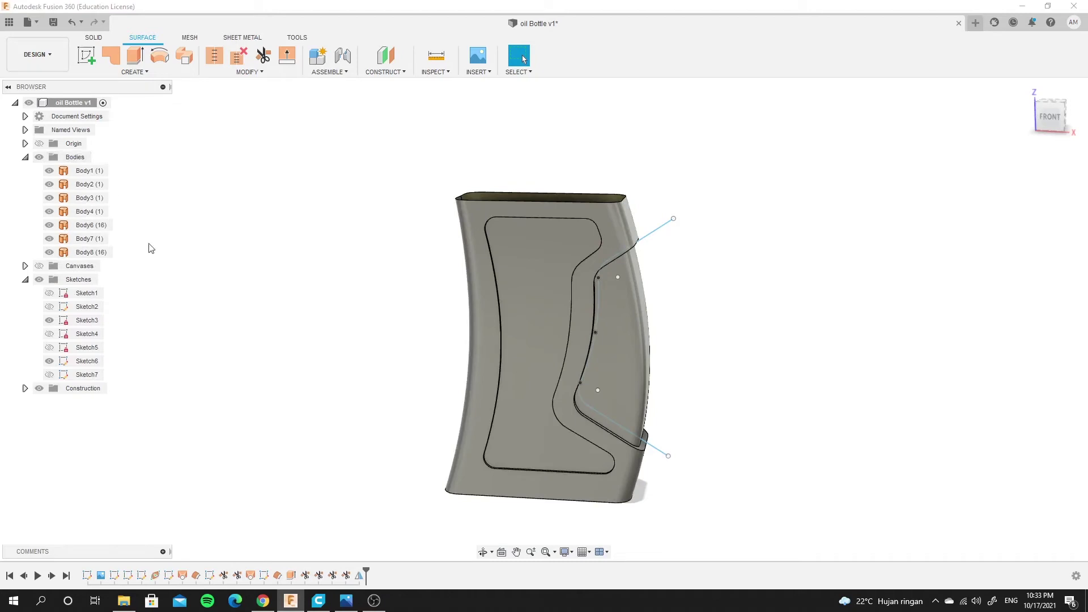
click(605, 229)
mouse_move(605, 230)
shift+middle_down()
mouse_move(623, 170)
mouse_move(359, 408)
shift+middle_up()
click(359, 408)
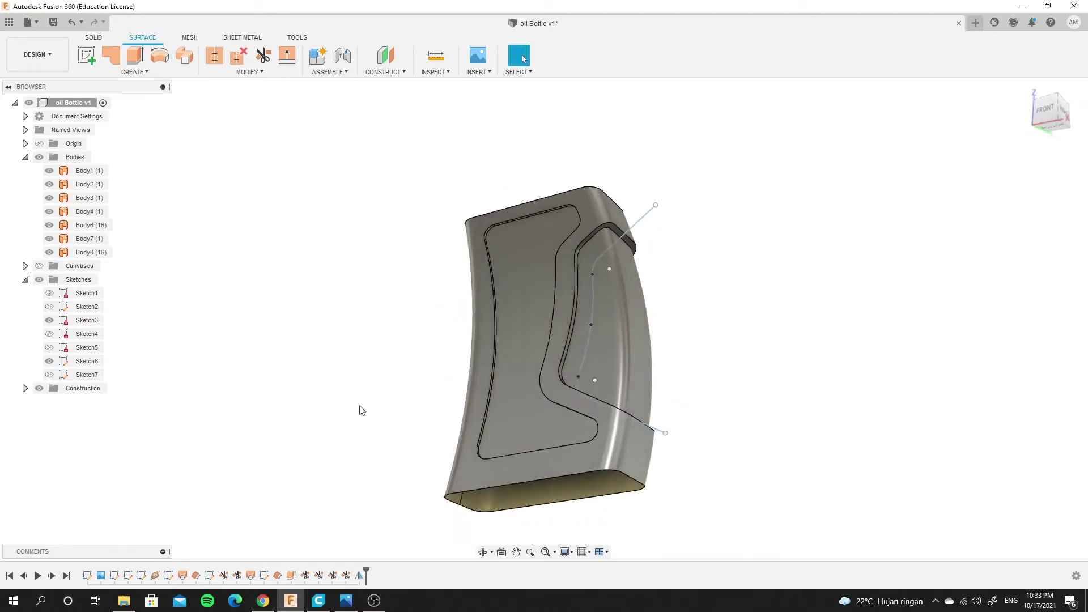
click(626, 324)
click(564, 371)
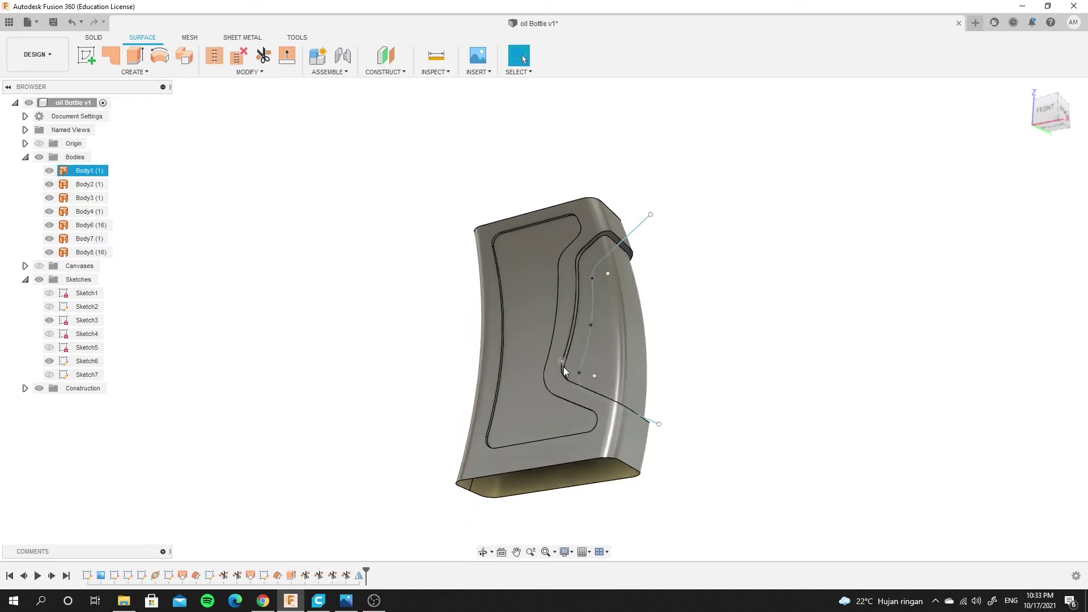
mouse_move(564, 371)
shift+middle_down()
mouse_move(503, 375)
mouse_move(509, 396)
shift+middle_up()
scroll(510, 396, up, 4)
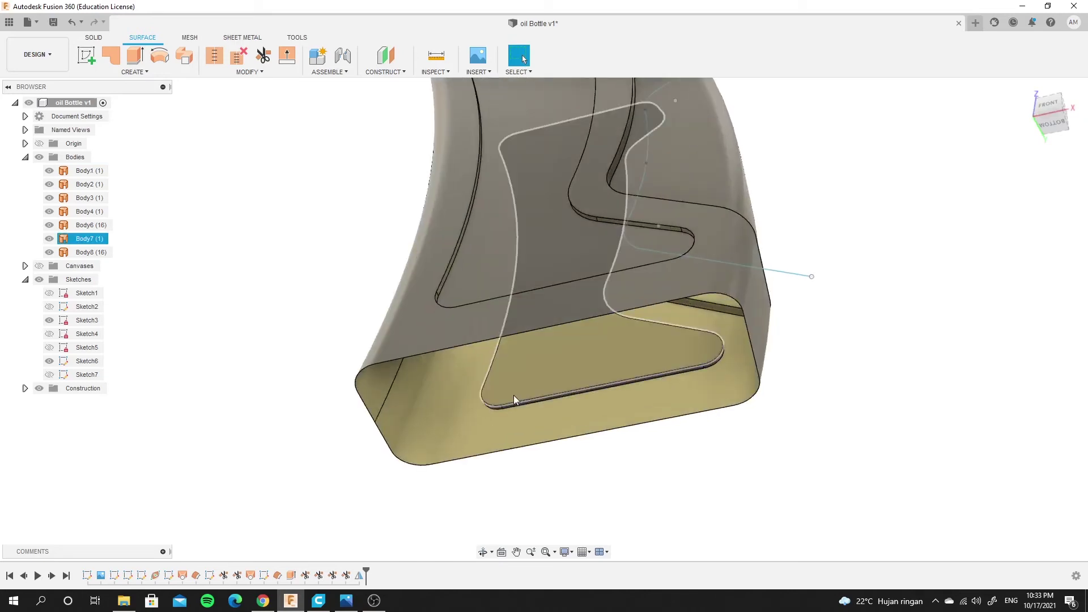
click(327, 285)
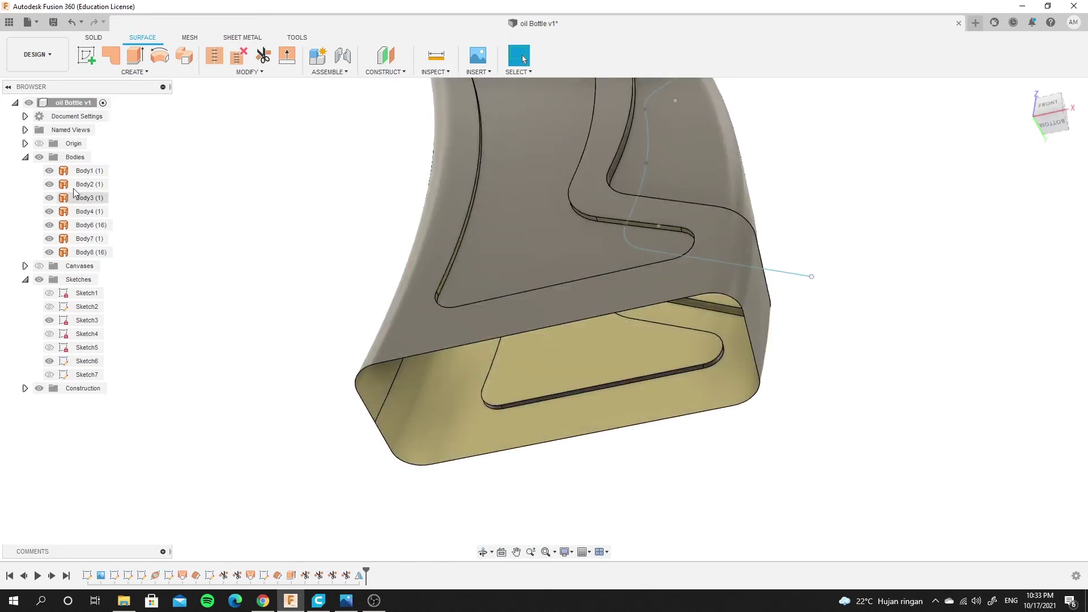
Cap the bottle's open bottom rim with a patch surface, Body9
click(115, 61)
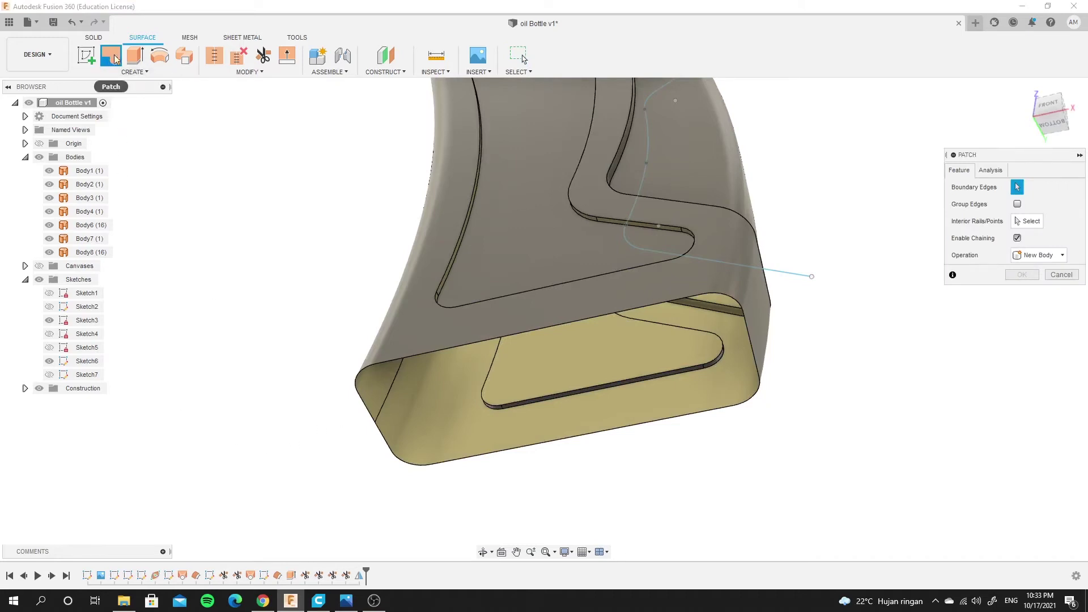
click(432, 355)
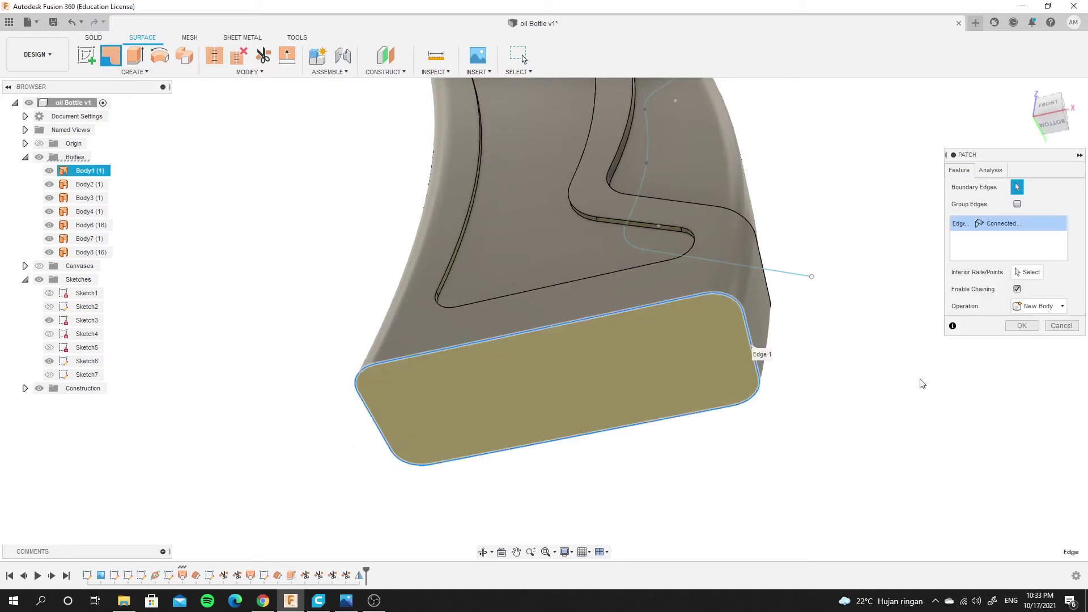
click(1029, 333)
shift+middle_drag(678, 369, 542, 268)
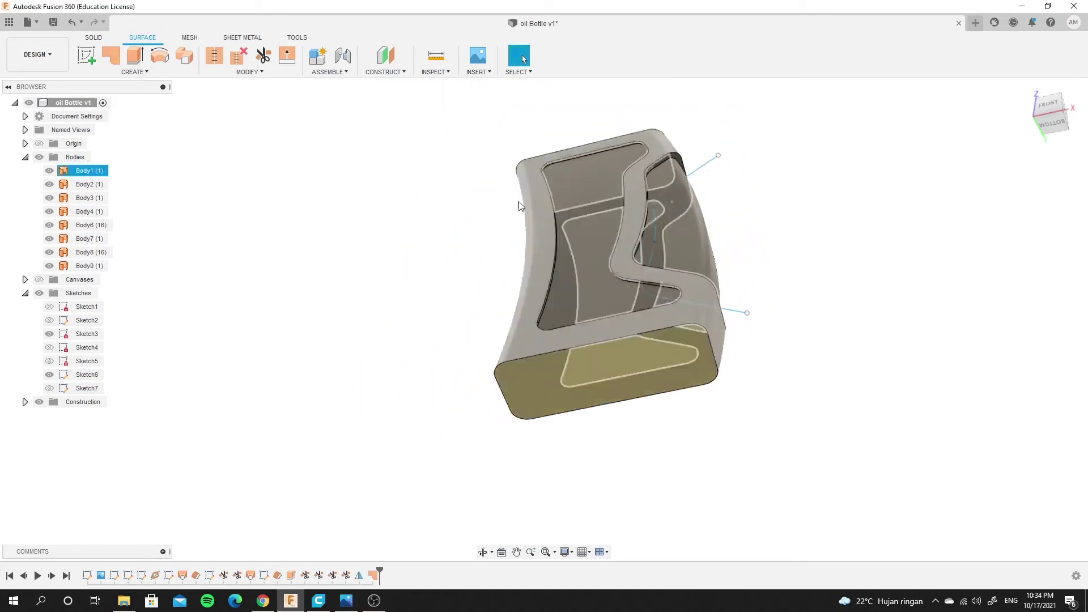
scroll(606, 170, down, 3)
scroll(606, 190, up, 4)
shift+middle_drag(607, 190, 589, 212)
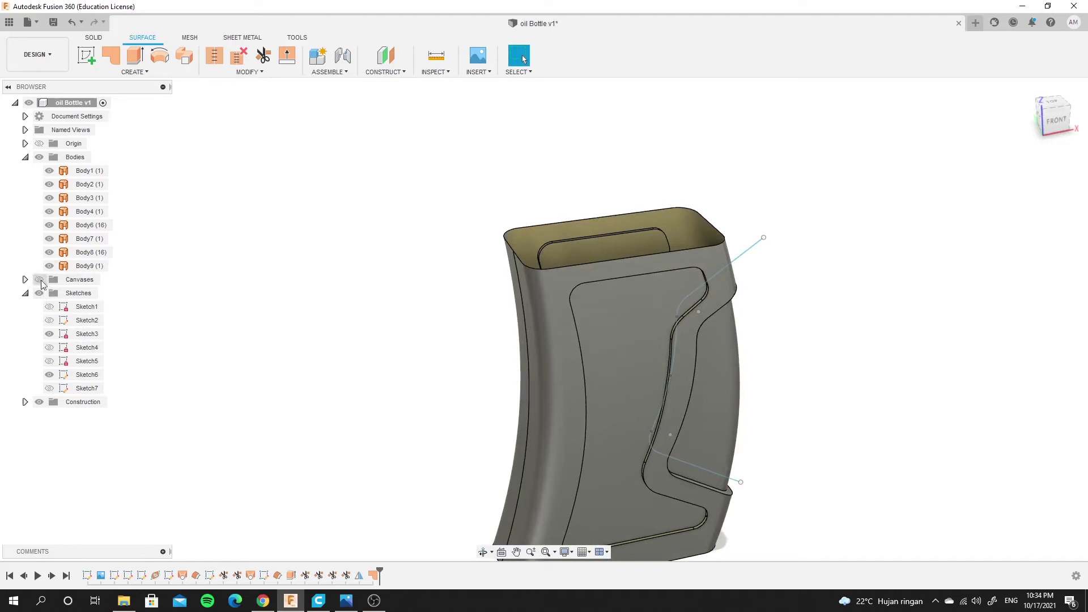
Show Sketch2 and the reference canvas, hiding Sketch1
click(50, 306)
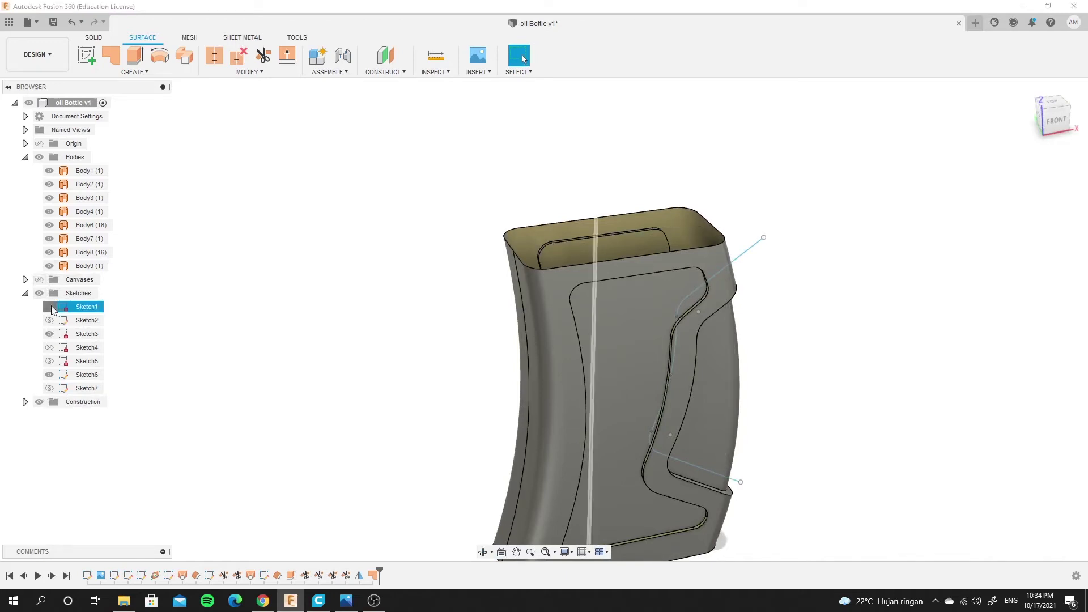
click(49, 320)
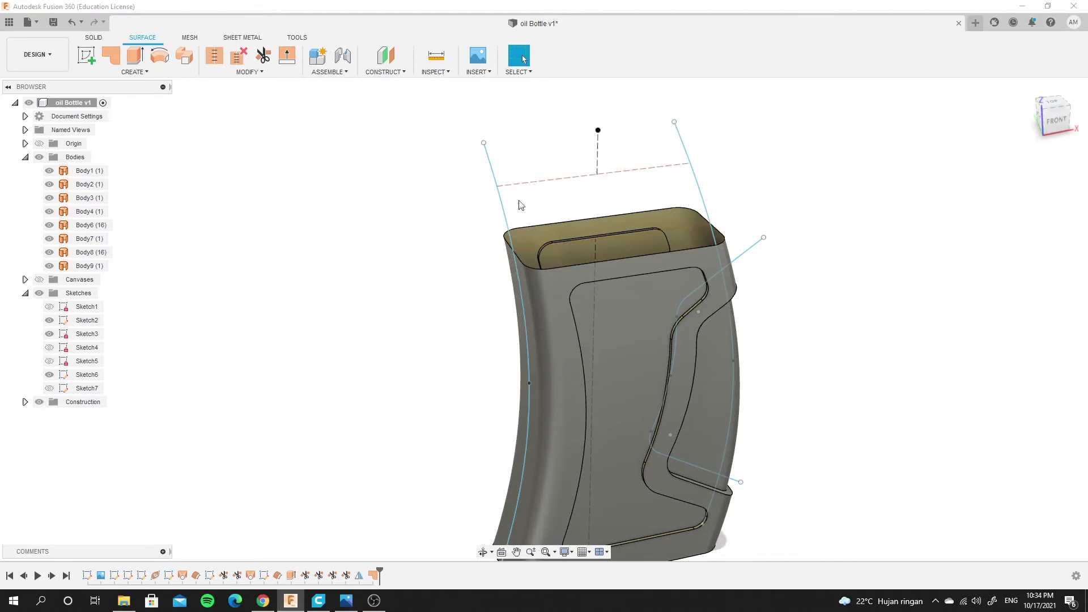
click(40, 280)
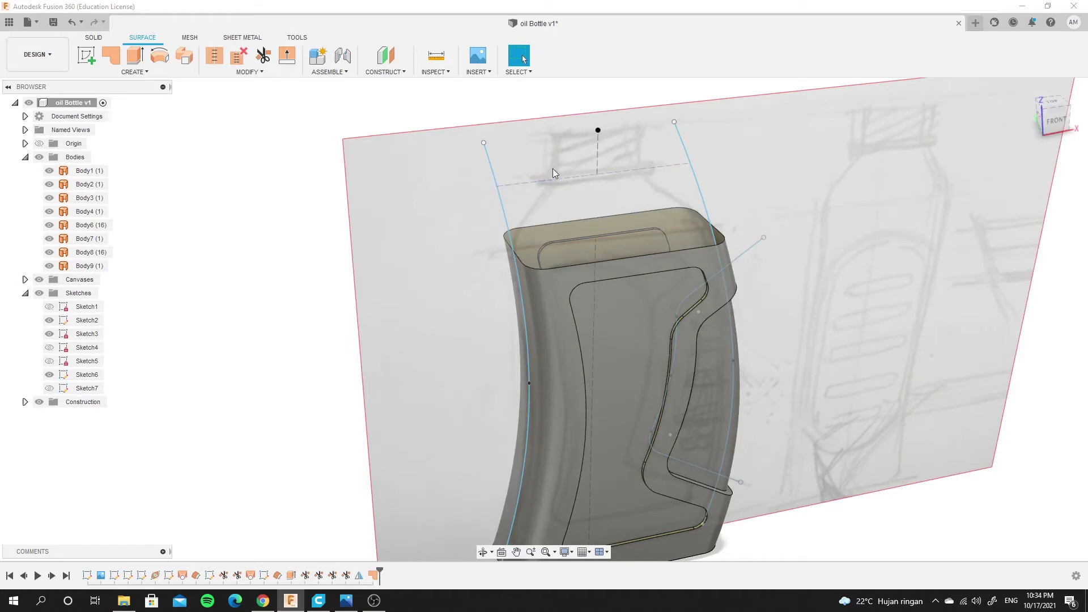
Create a plane along the vertical sketch line at distance 0.00
click(393, 75)
click(362, 171)
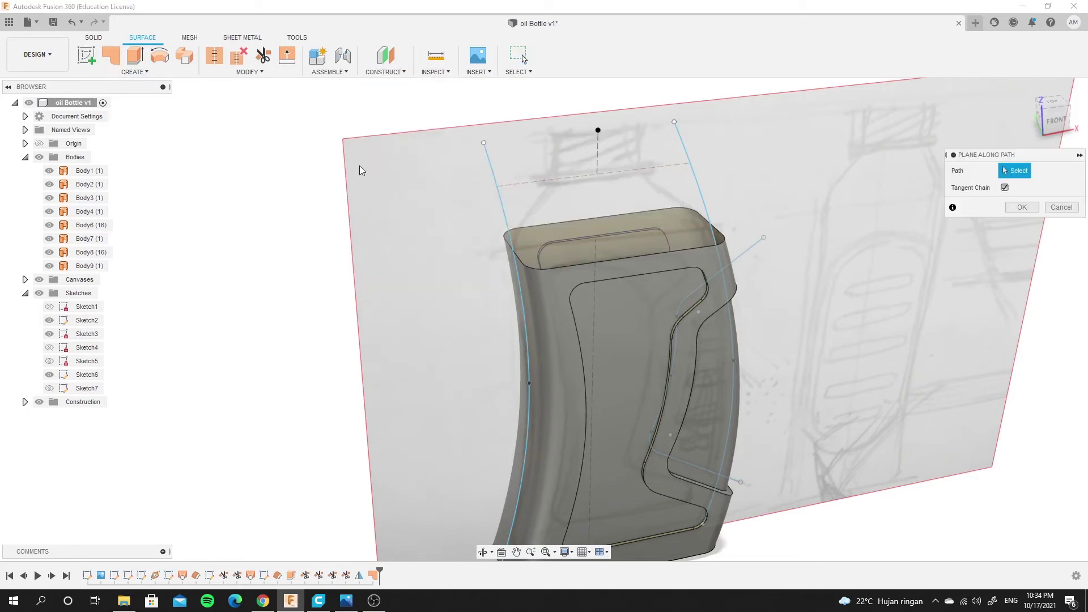
click(598, 166)
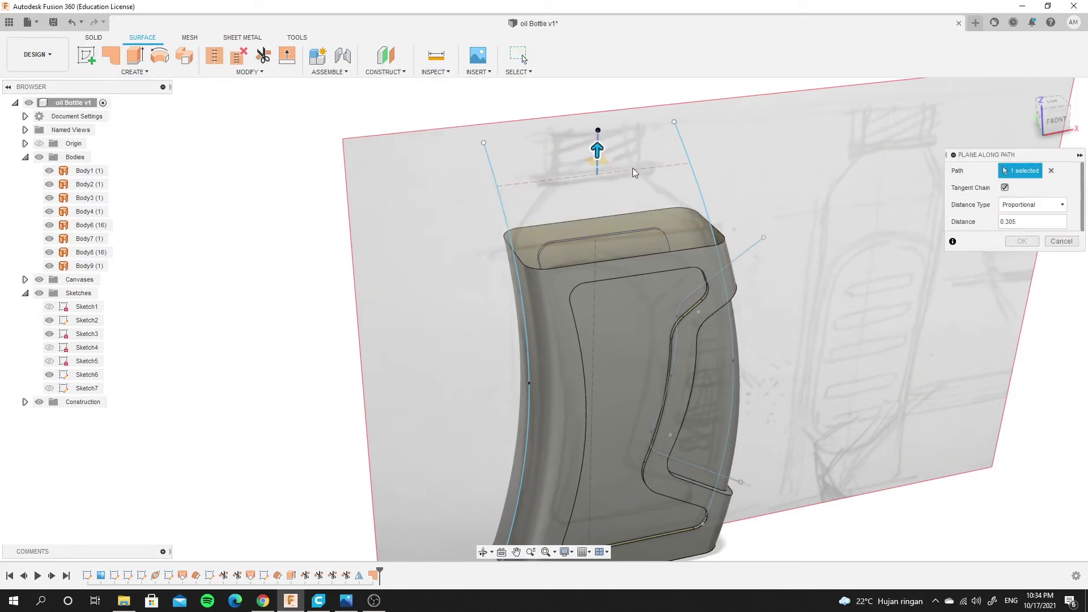
scroll(625, 152, up, 2)
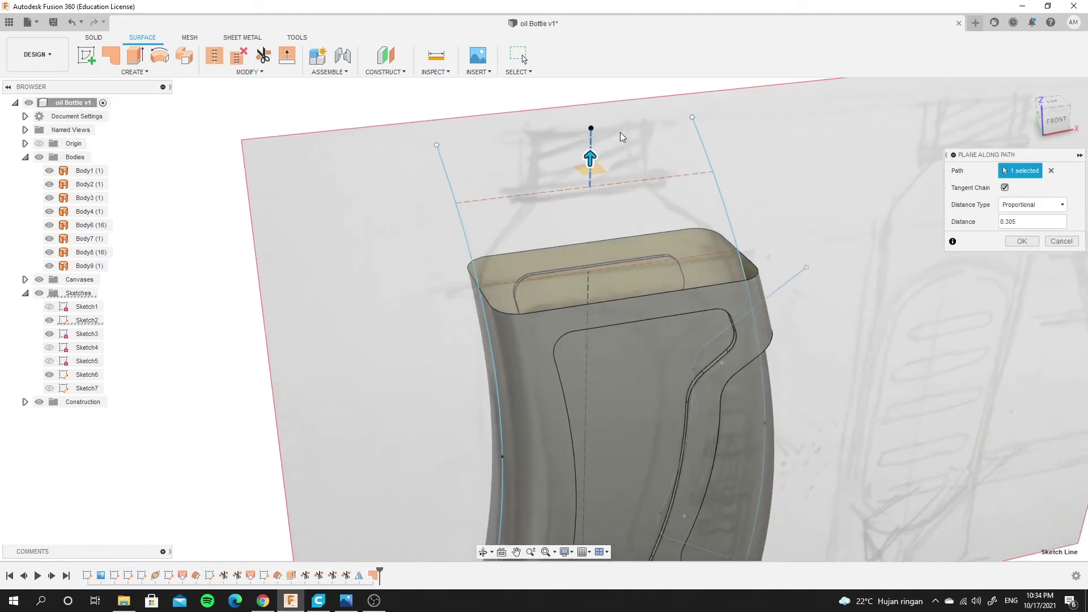
scroll(623, 136, up, 2)
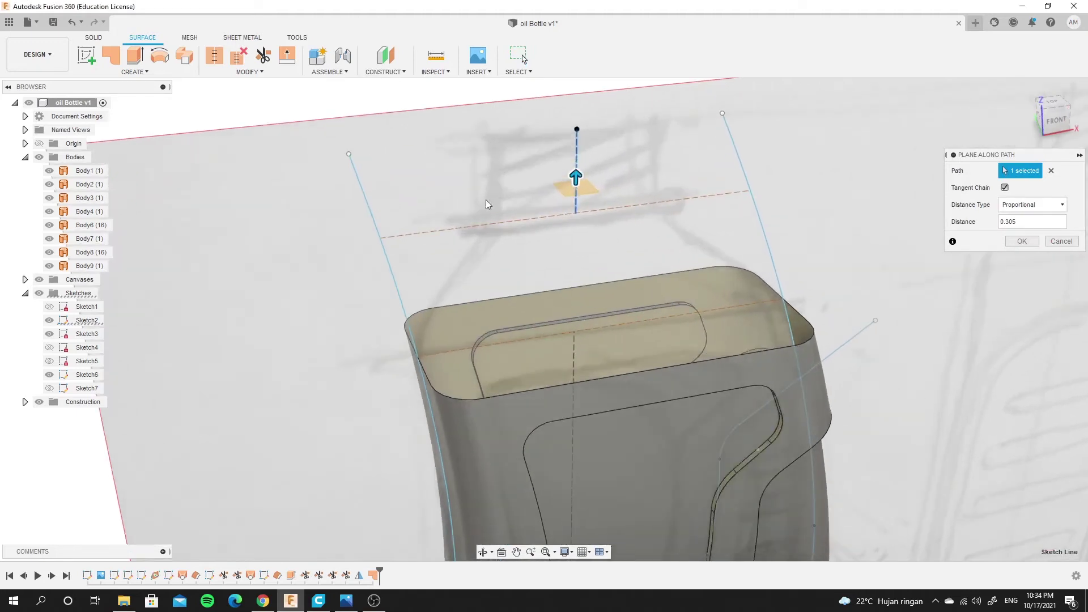
click(390, 73)
drag(574, 180, 578, 256)
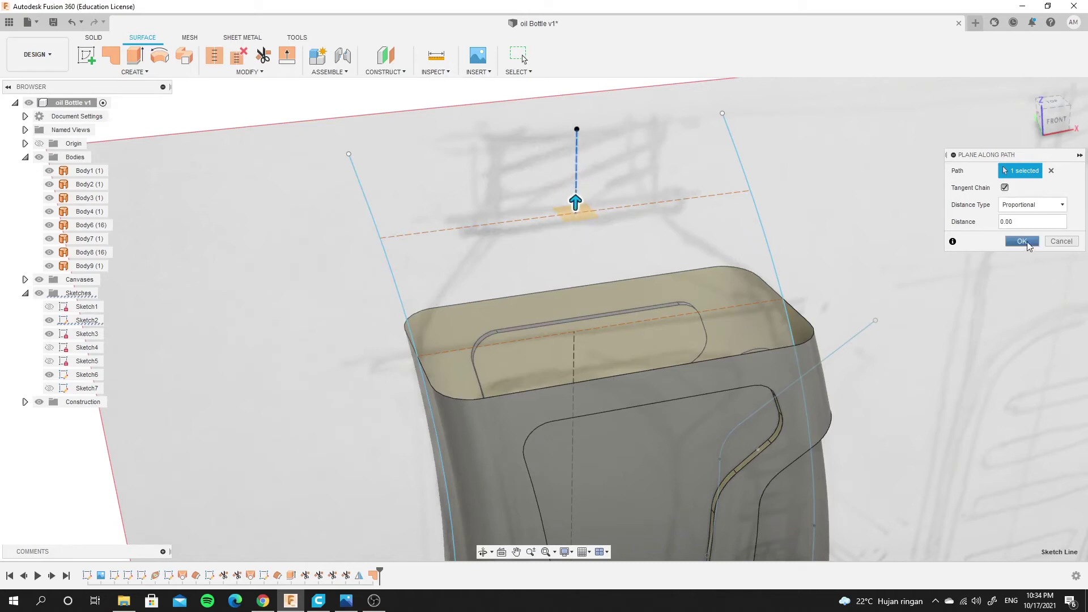
click(1025, 242)
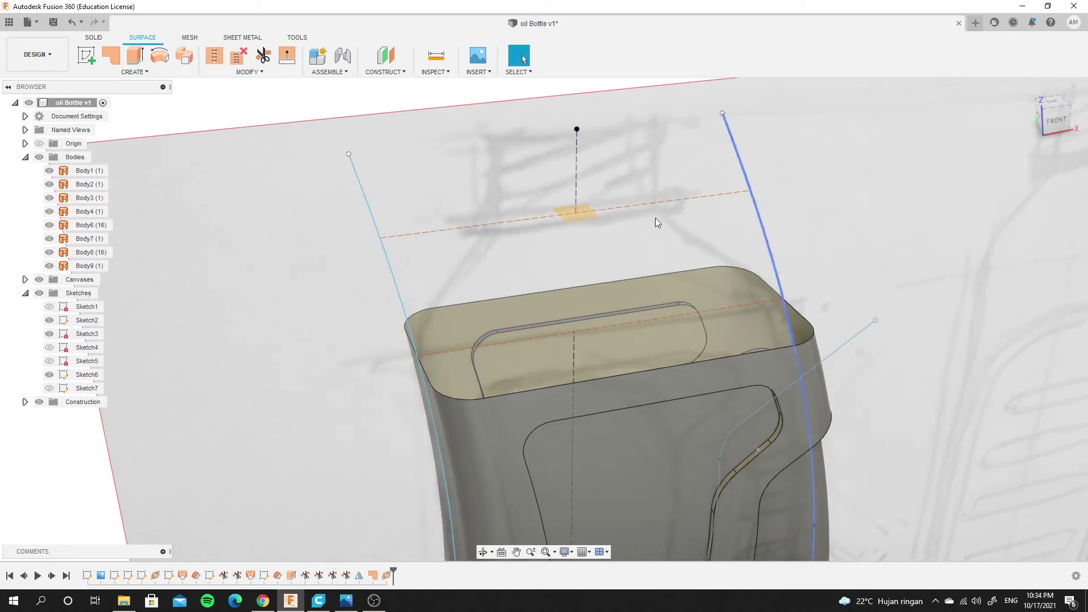
Create Sketch8 on the new plane and start a centre-diameter circle at the origin
click(97, 58)
click(571, 219)
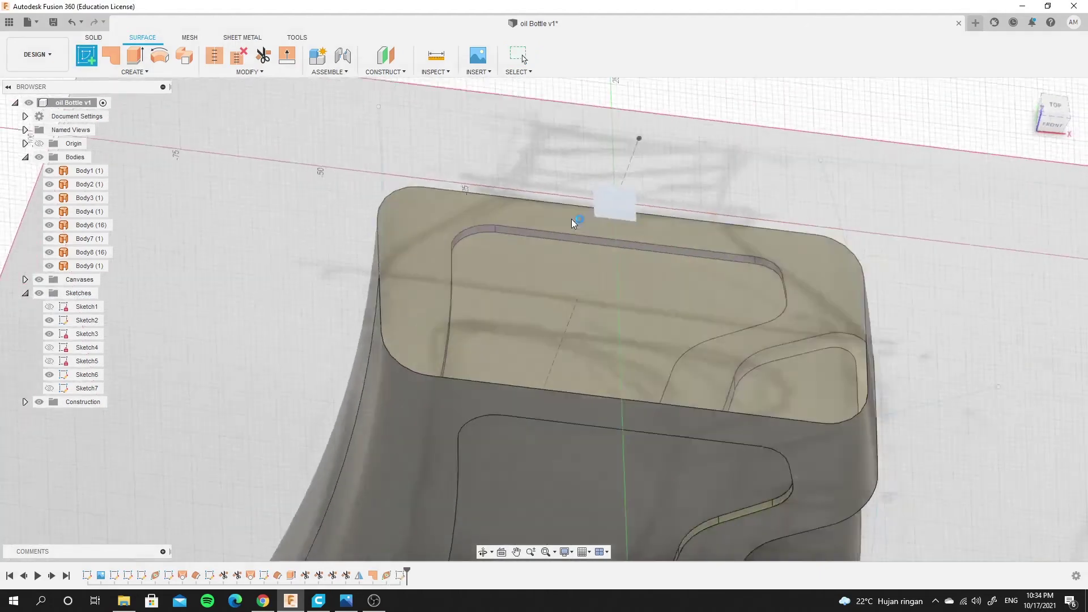
click(137, 57)
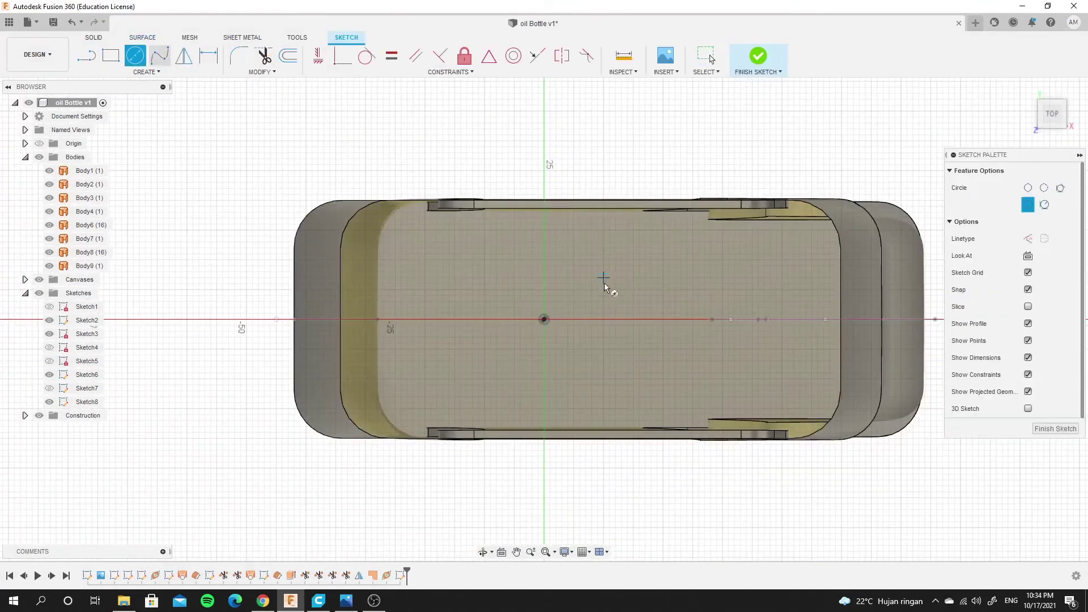
click(544, 319)
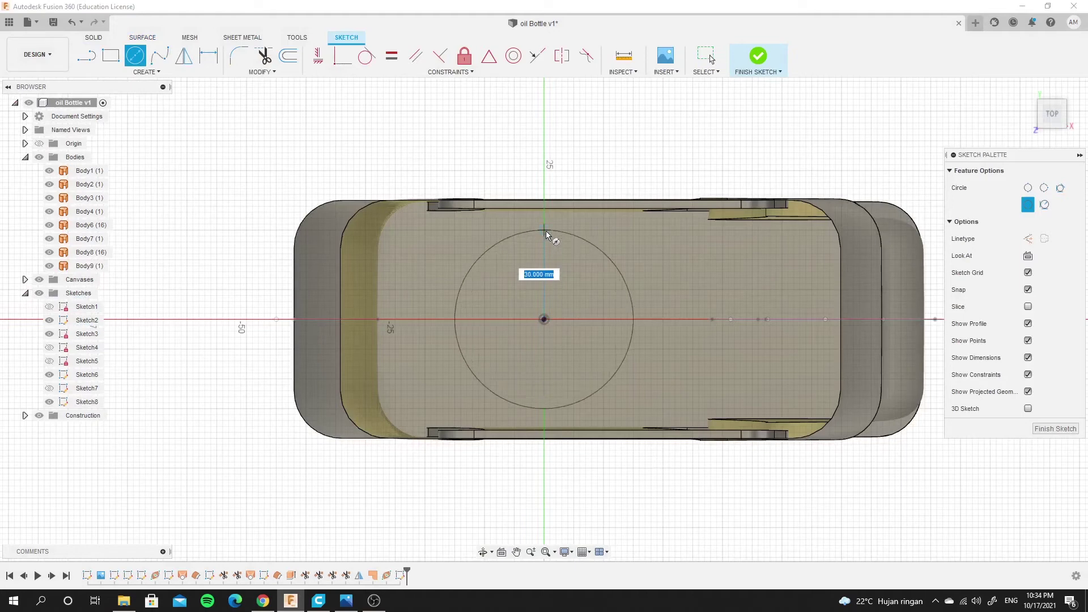
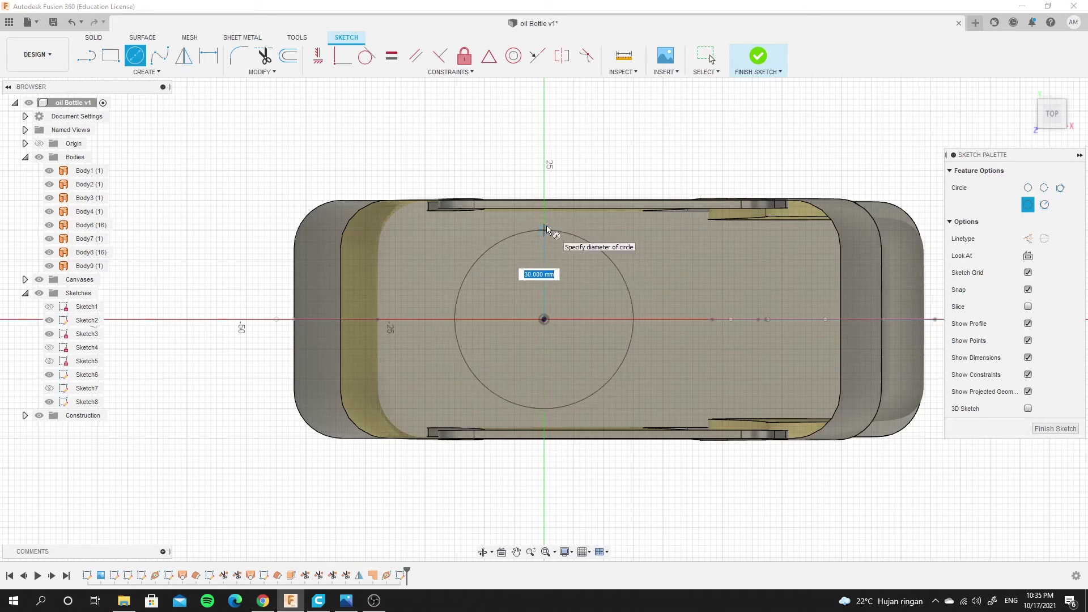
Set the neck circle diameter to 30 mm and finish the sketch
text(30)
key(Return)
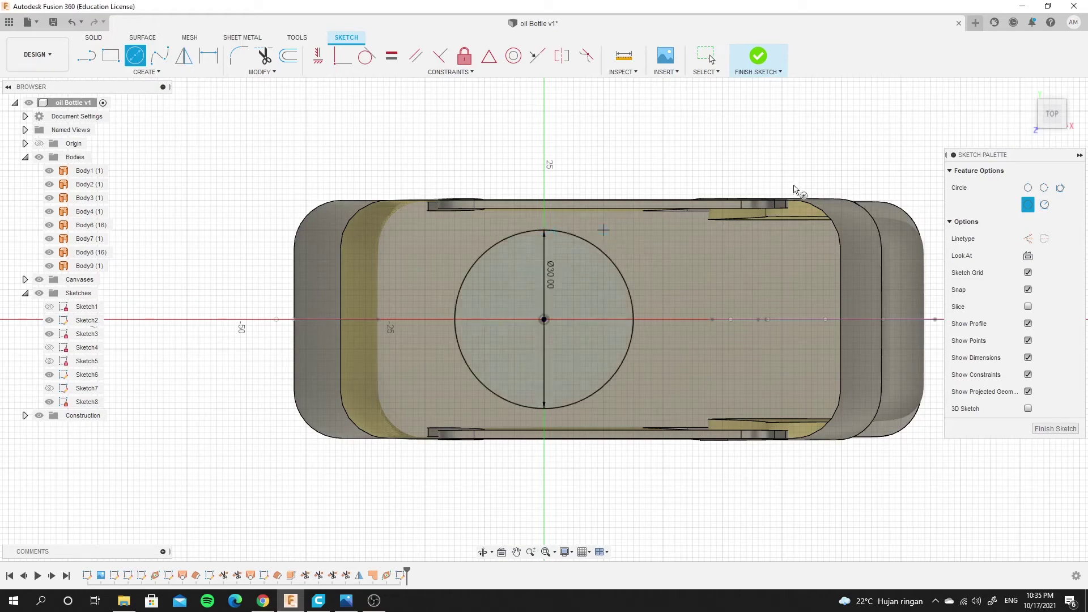
click(759, 57)
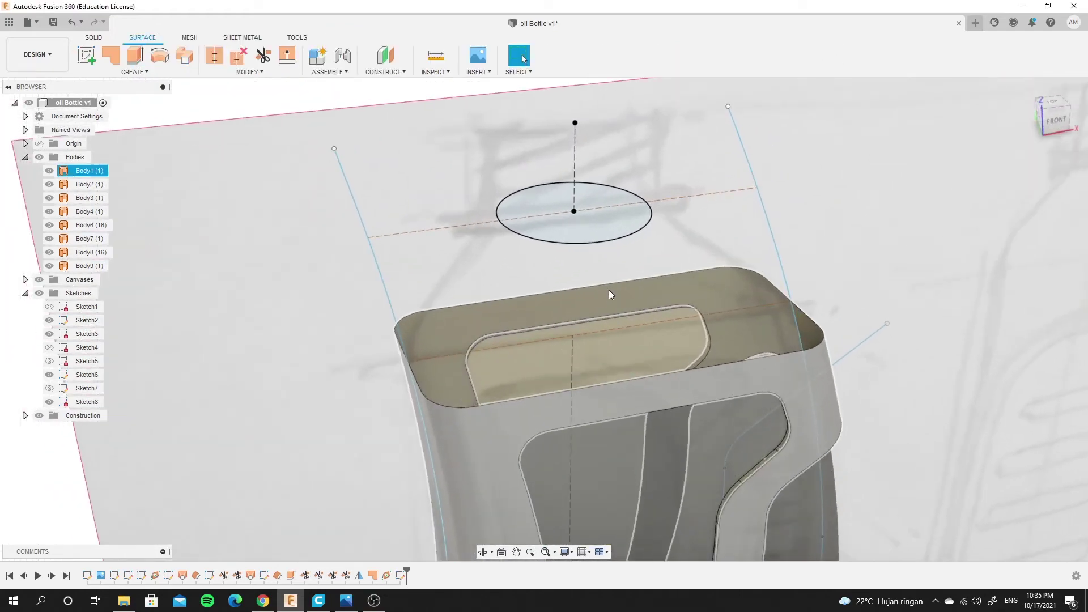
Orbit to a near-front view and select the bottle body Body1
shift+middle_drag(609, 290, 569, 255)
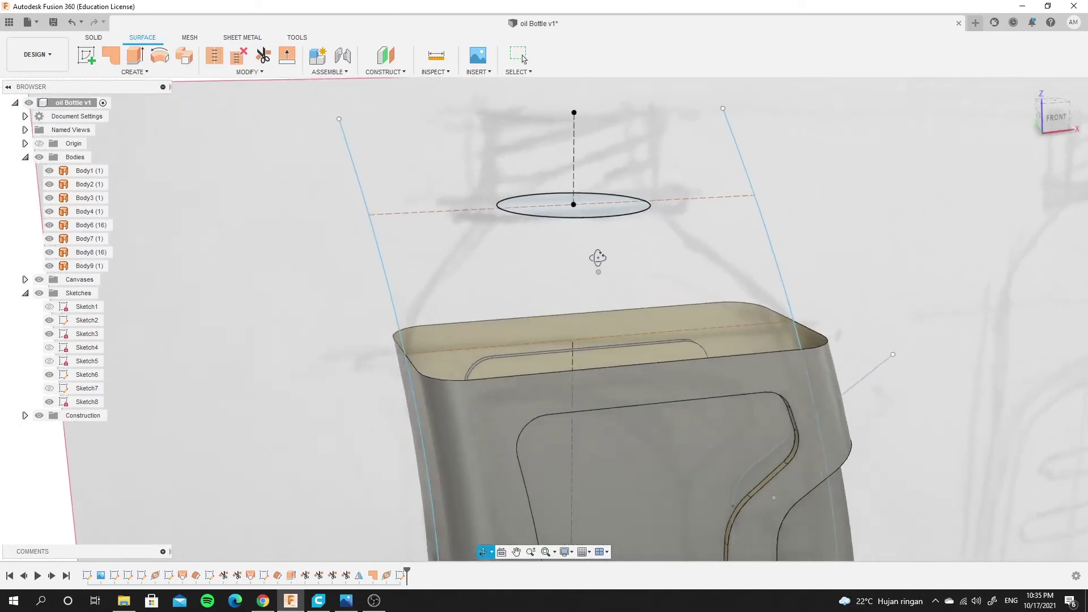
key(Escape)
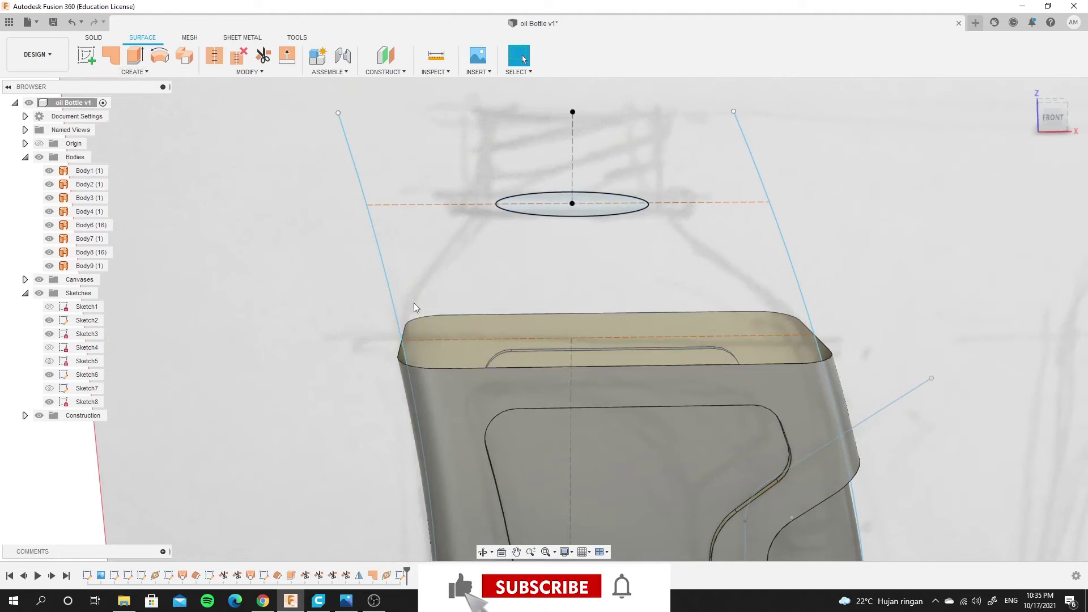
click(423, 371)
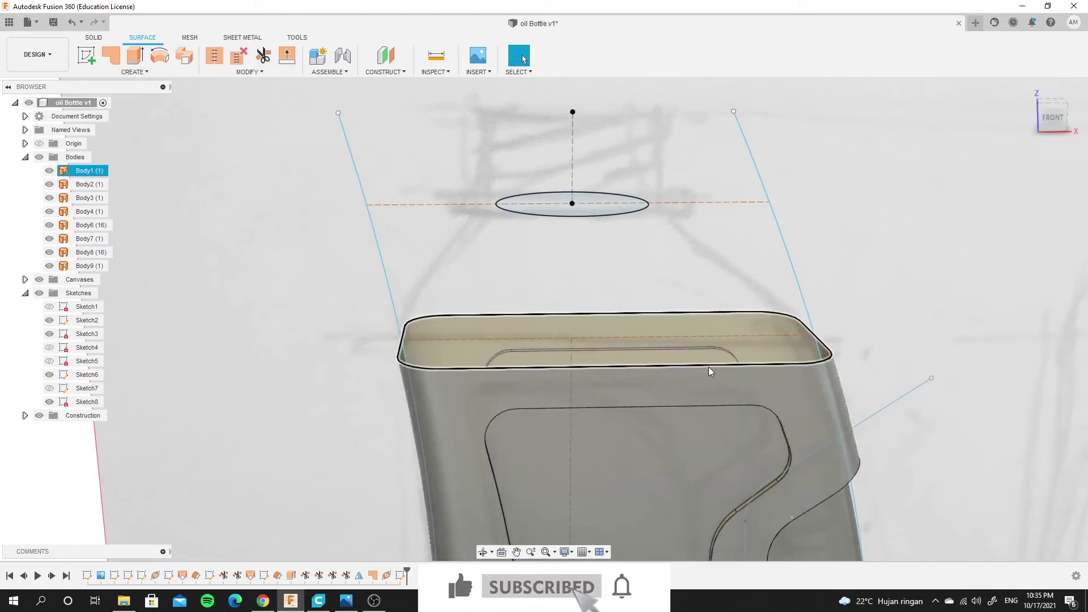
click(135, 72)
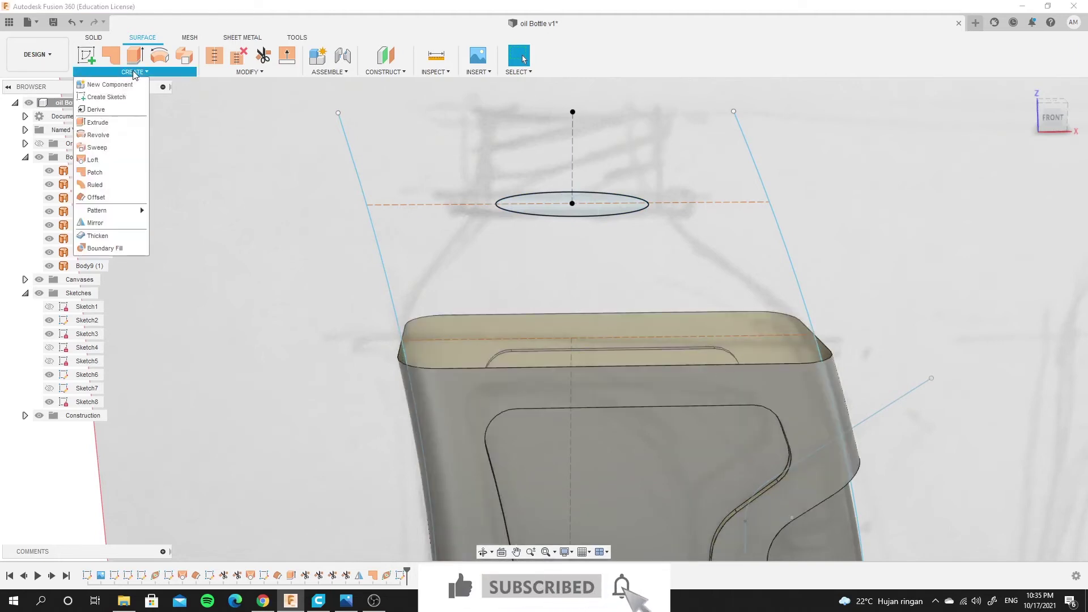
Start a loft with the neck circle as Profile 1 and the body's top edge as Profile 2
click(103, 163)
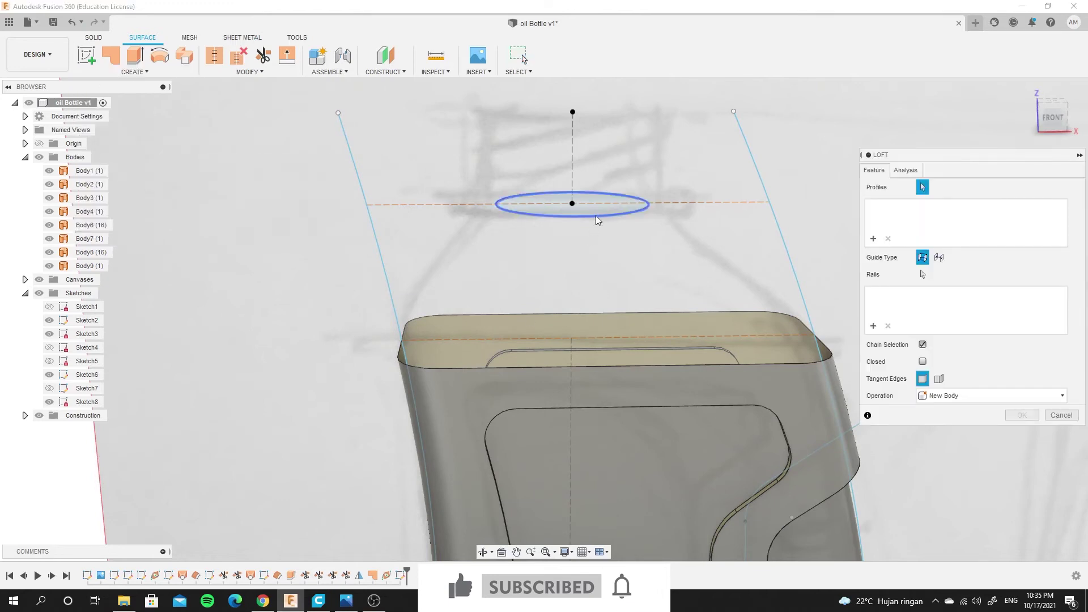
click(596, 216)
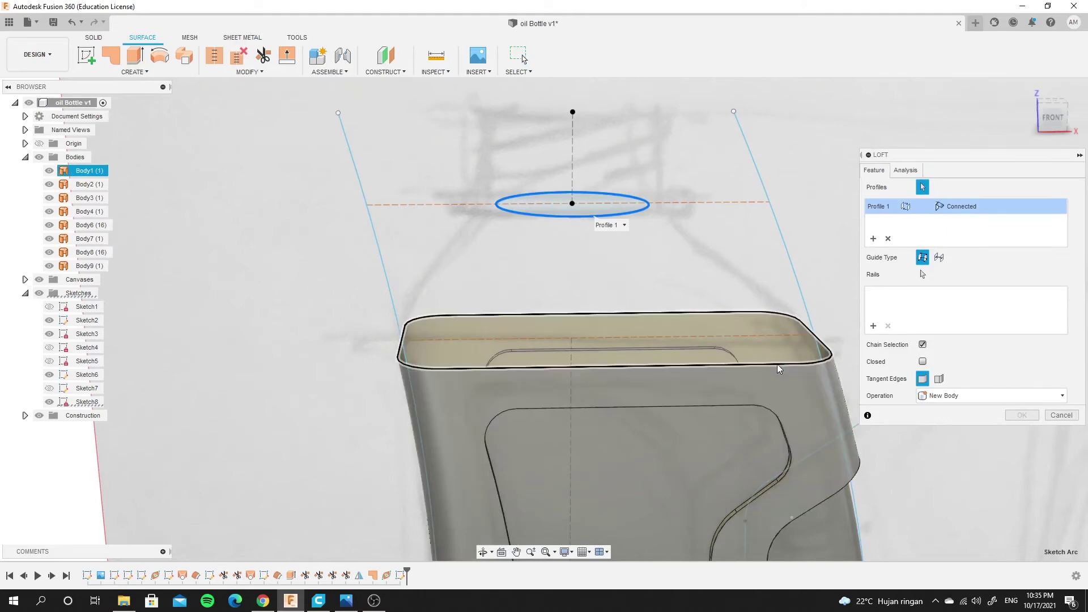
click(776, 364)
scroll(563, 318, down, 3)
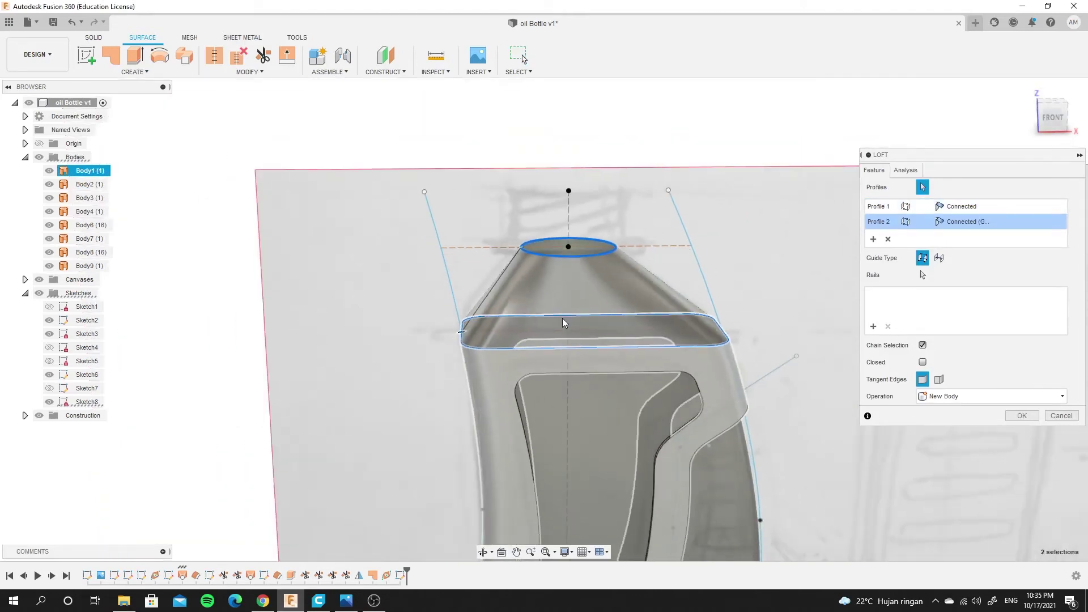
Orbit around the loft preview and check Profile 2's continuity options
mouse_move(501, 311)
shift+middle_down()
mouse_move(508, 379)
mouse_move(577, 275)
shift+middle_up()
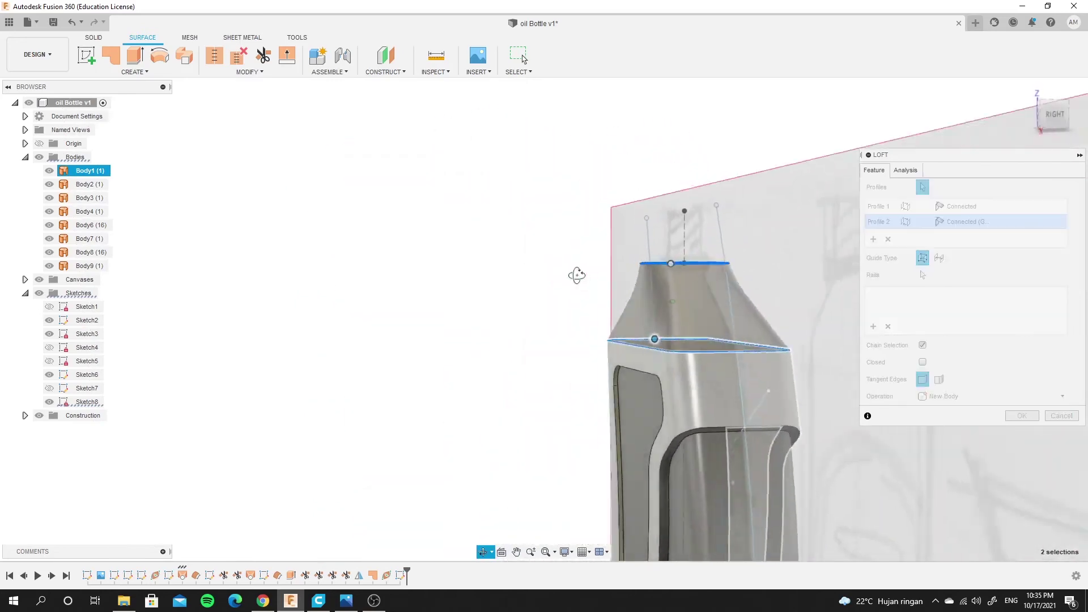
shift+middle_drag(577, 275, 627, 291)
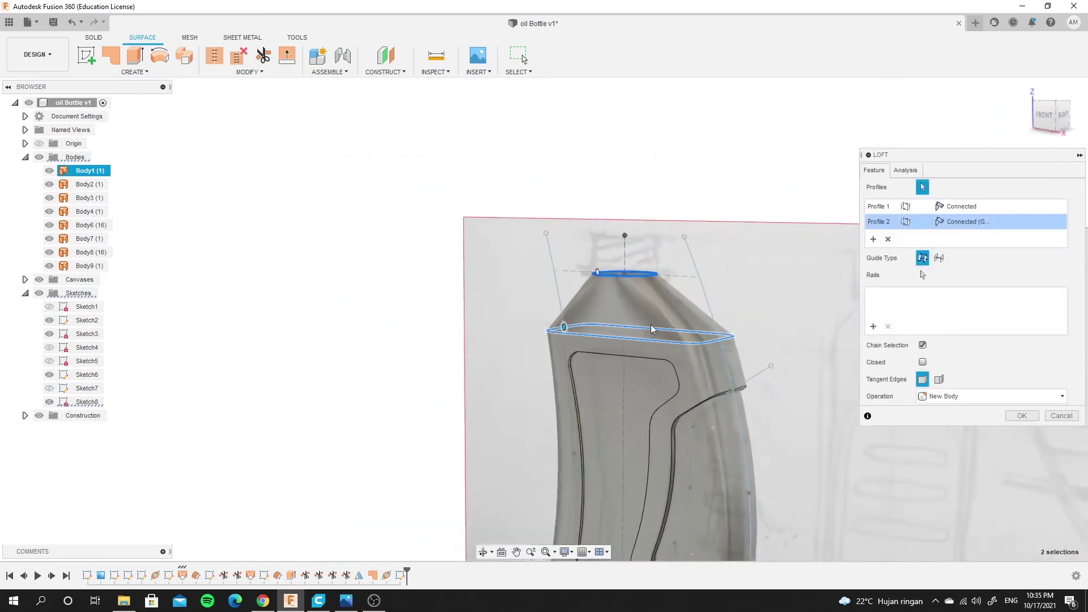
scroll(650, 323, up, 3)
scroll(417, 333, up, 3)
mouse_move(445, 328)
shift+middle_down()
mouse_move(612, 319)
mouse_move(510, 342)
mouse_move(531, 301)
mouse_move(521, 375)
shift+middle_up()
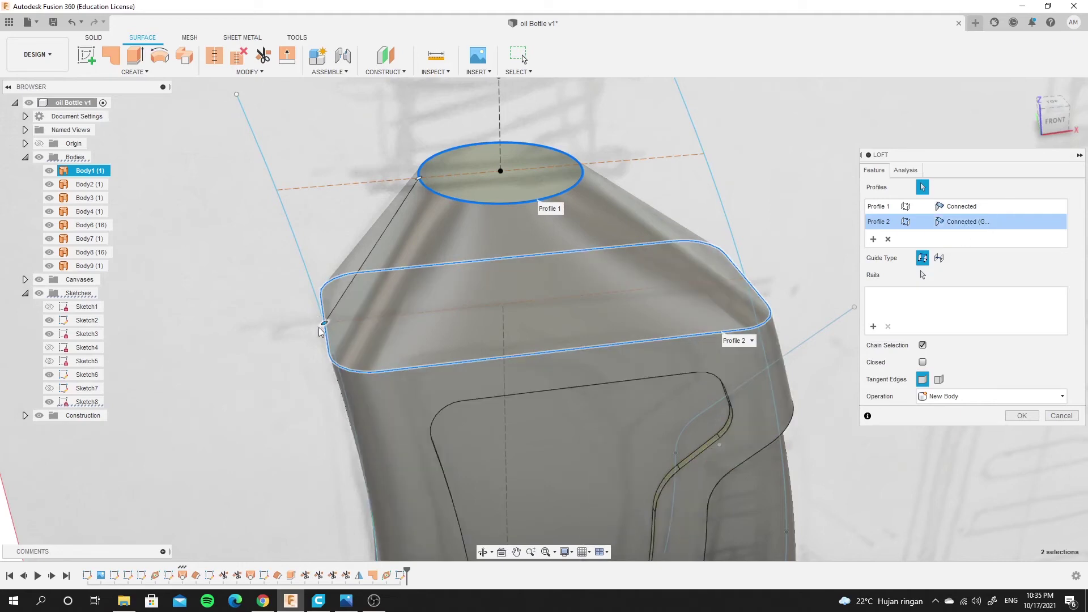
click(993, 222)
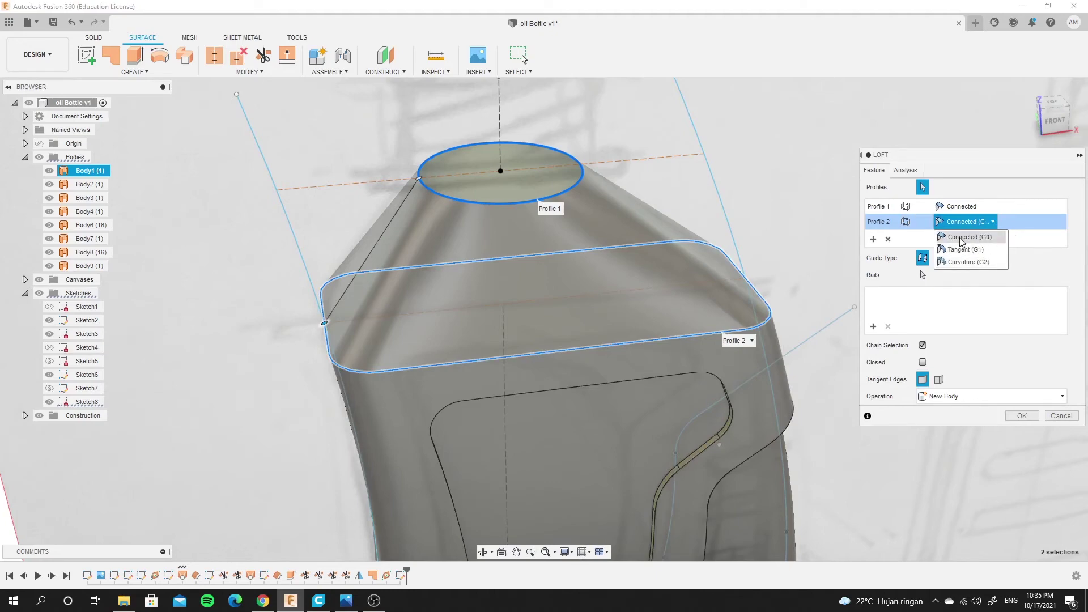
mouse_move(743, 302)
shift+middle_down()
mouse_move(595, 285)
mouse_move(647, 271)
mouse_move(542, 378)
shift+middle_up()
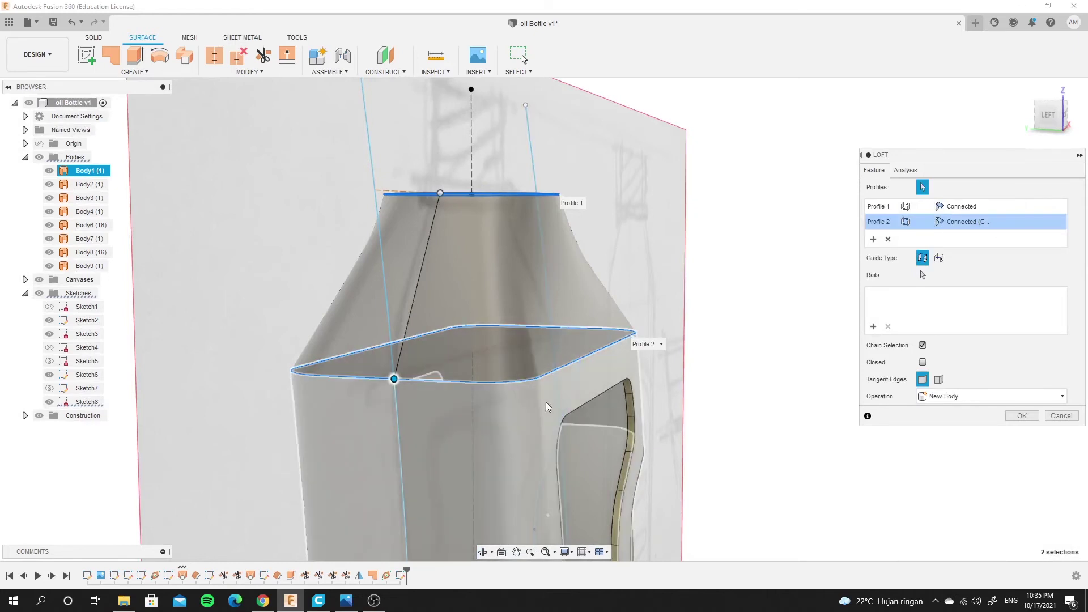
Make the loft Tangent (G1) at the body edge and adjust its tangency weight
click(991, 221)
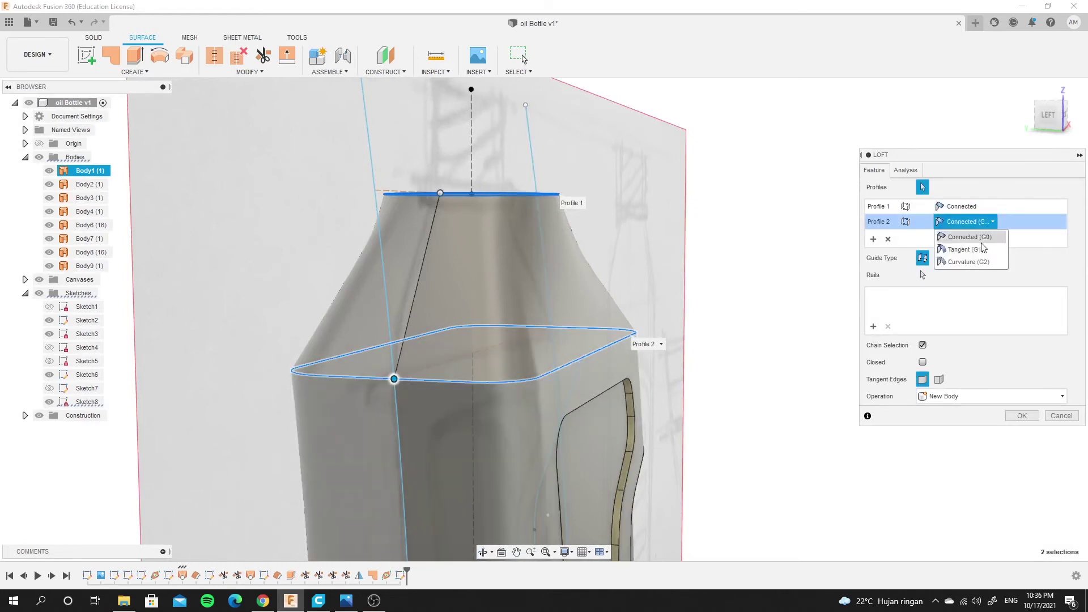
click(976, 250)
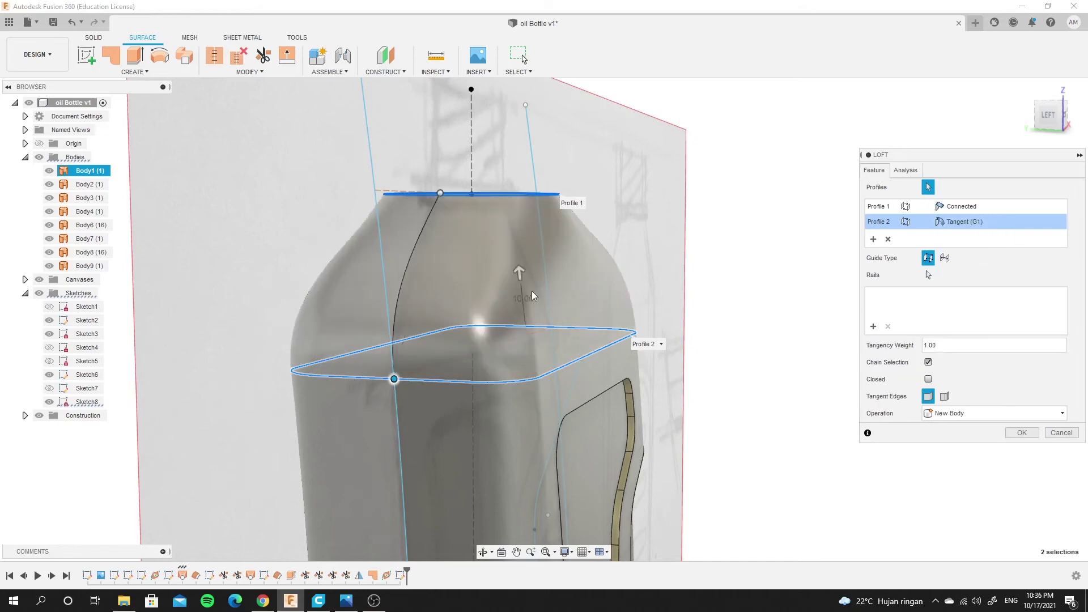
shift+middle_drag(532, 295, 366, 254)
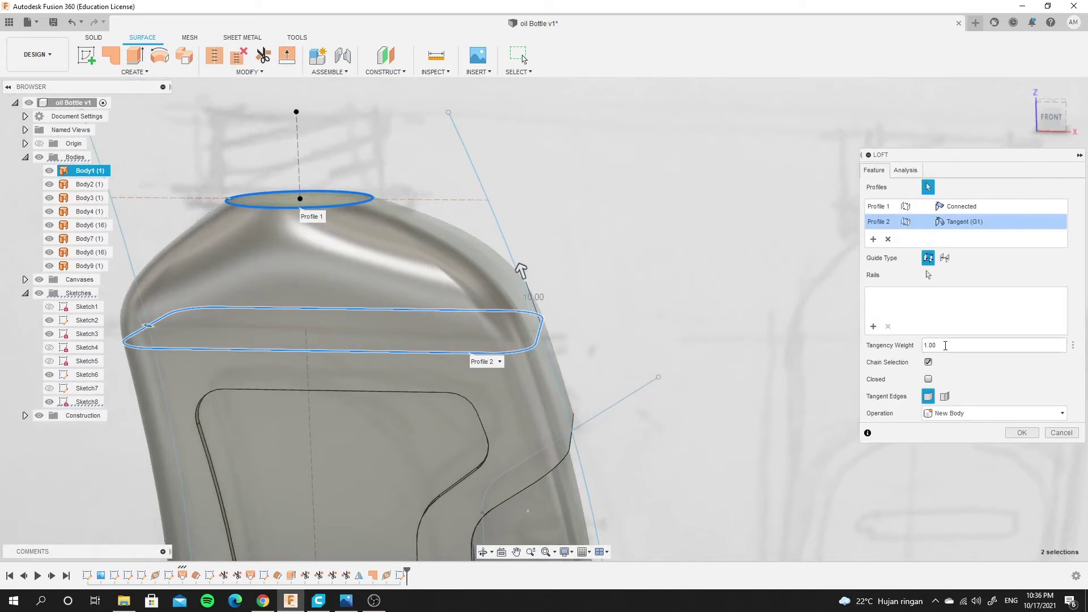
drag(945, 345, 877, 348)
text(0.5)
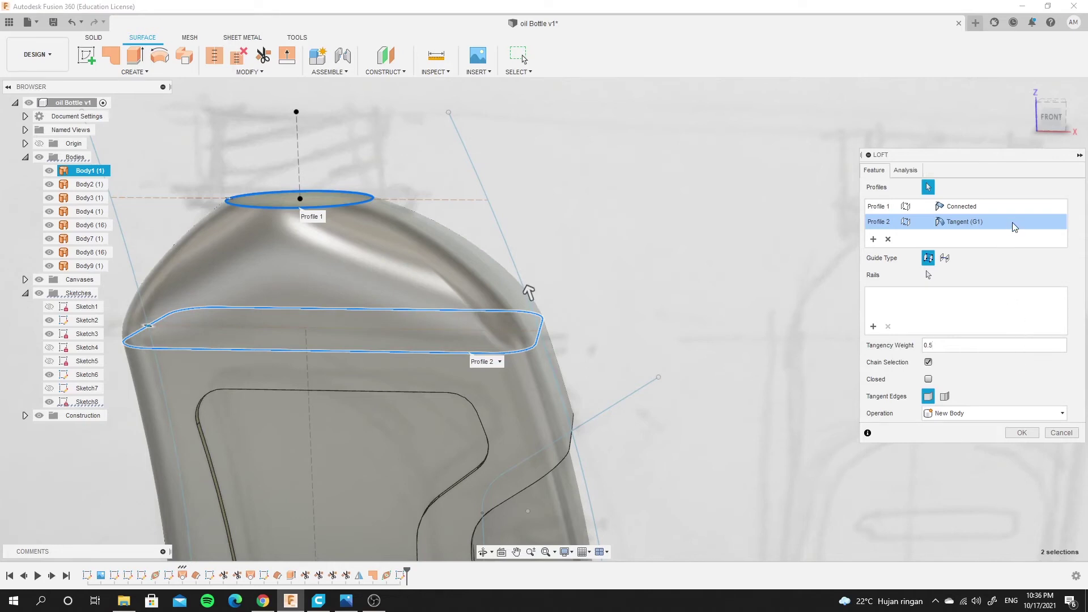
click(955, 208)
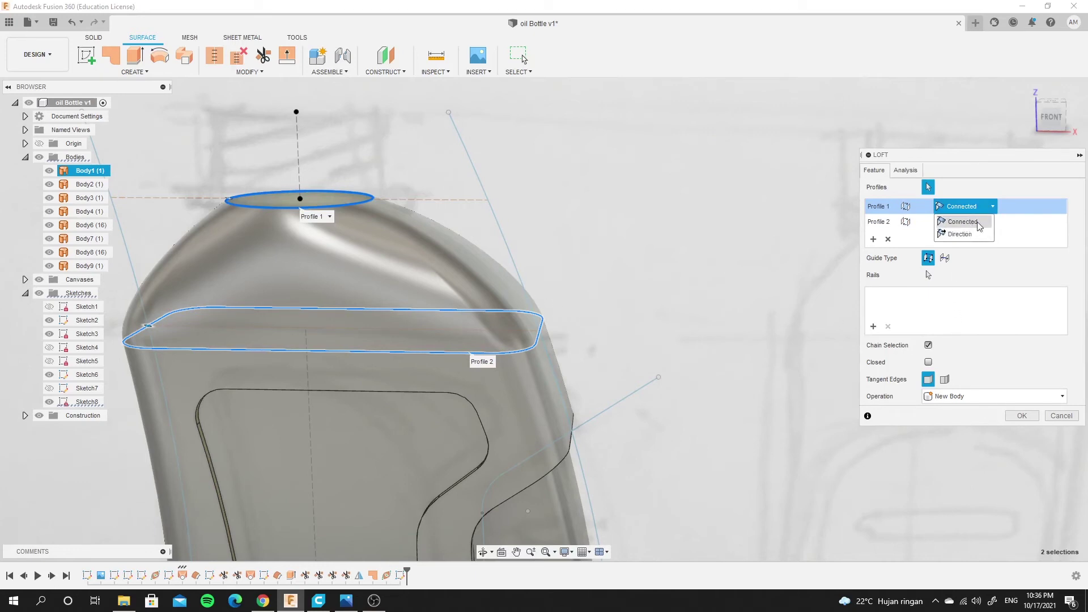
click(1023, 189)
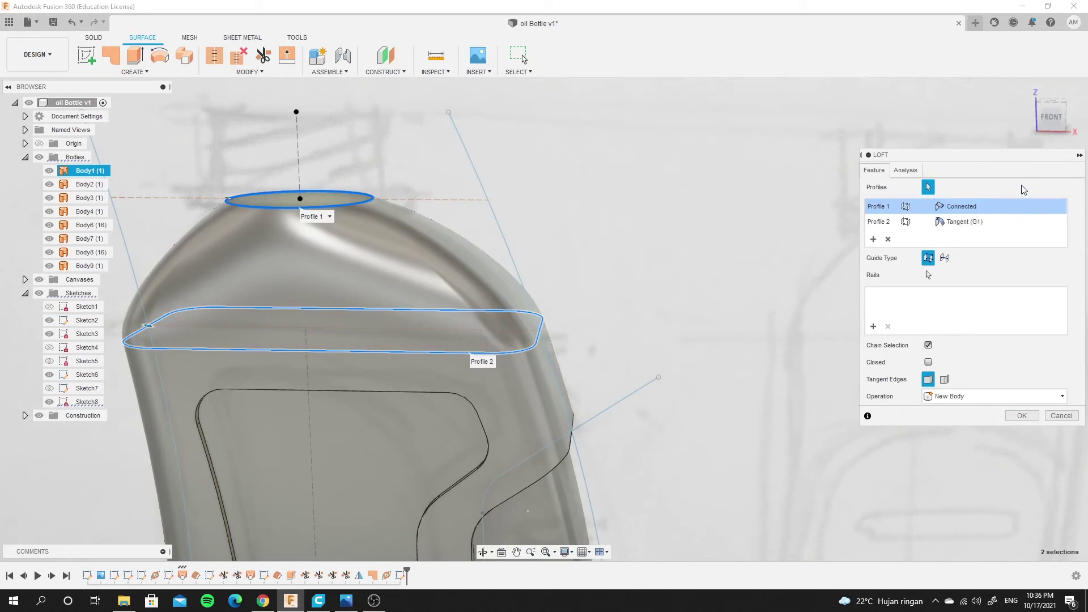
click(967, 222)
mouse_move(689, 290)
shift+middle_down()
mouse_move(381, 290)
mouse_move(408, 286)
shift+middle_up()
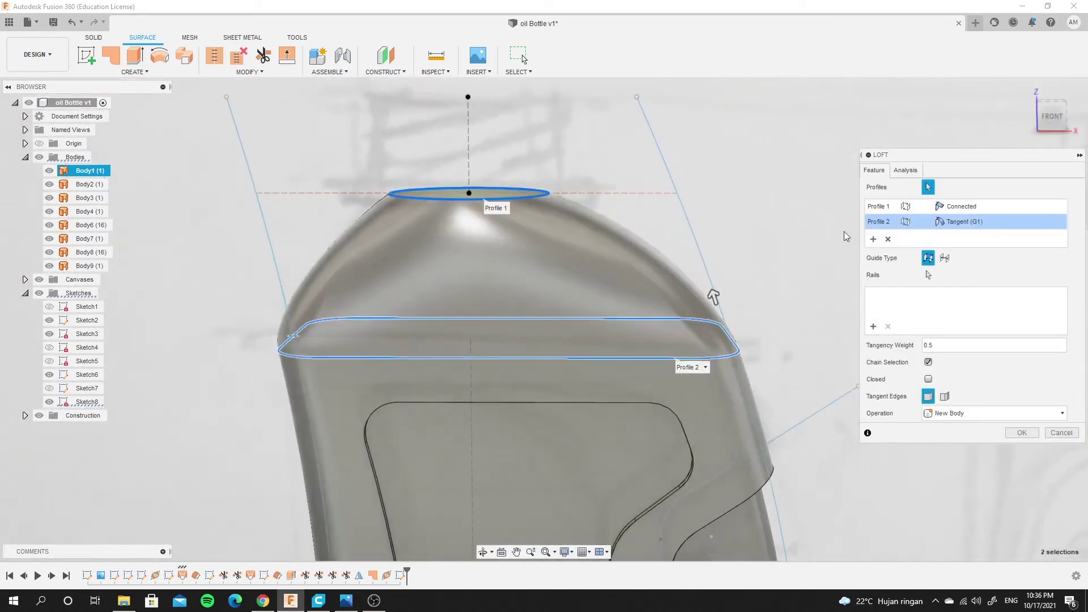
Set the neck profile to Direction control and inspect the shoulder from the side
click(993, 206)
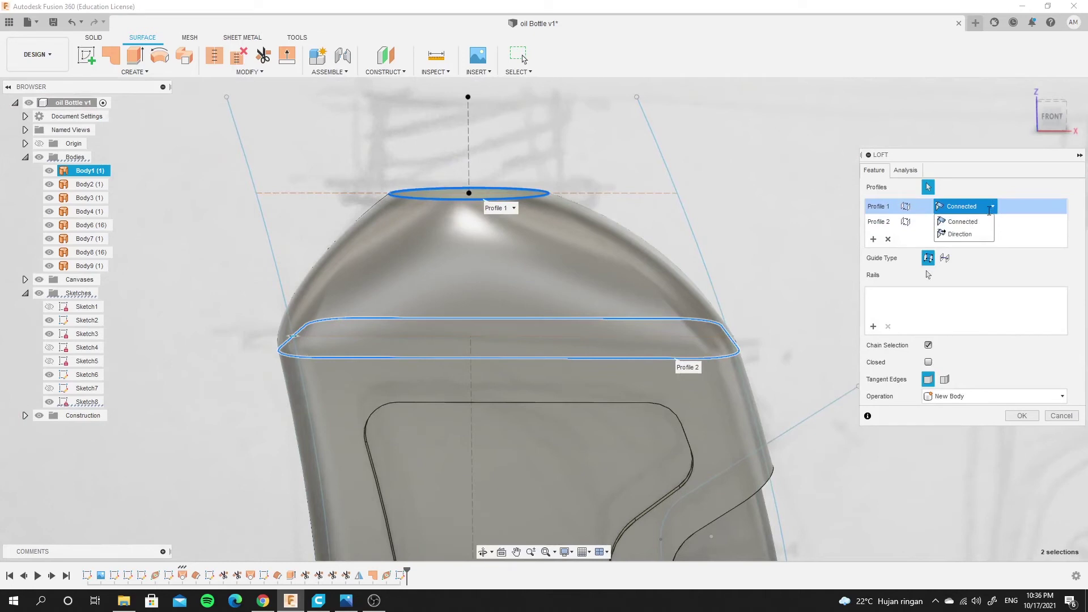
click(961, 234)
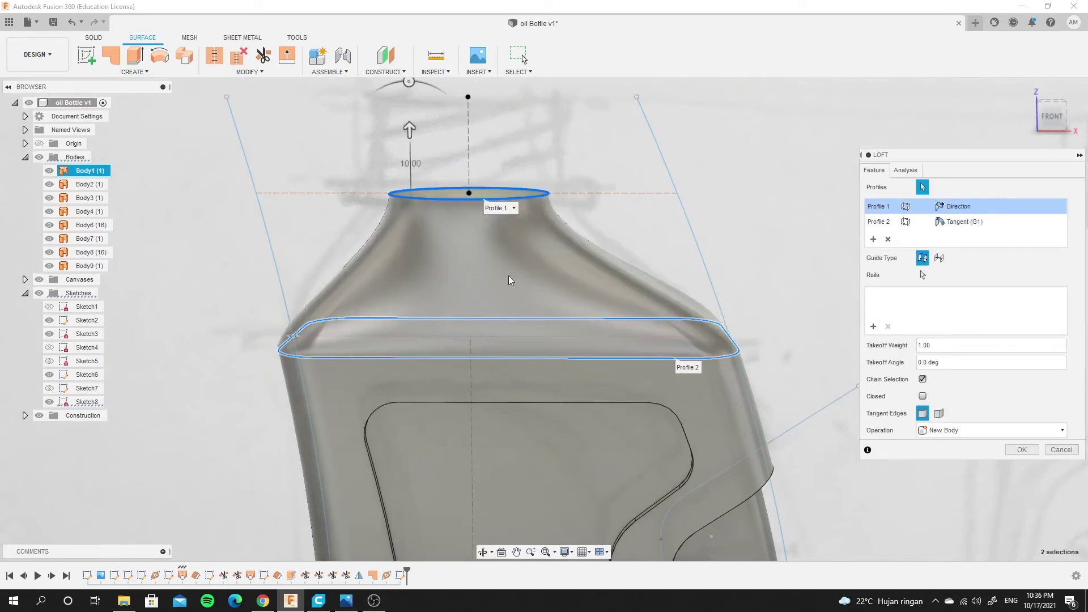
scroll(508, 275, down, 2)
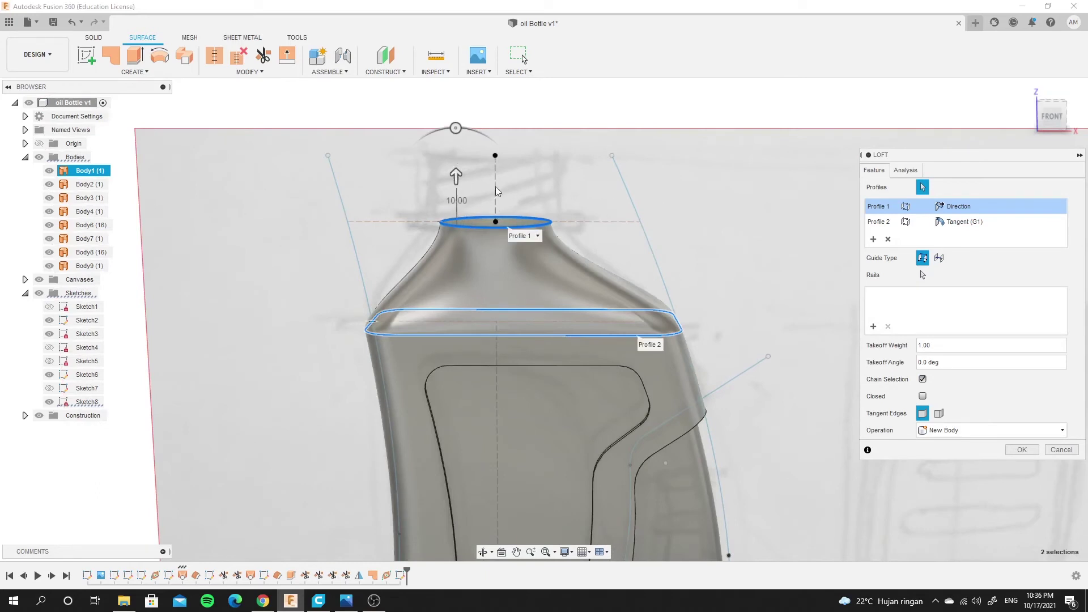
scroll(443, 181, up, 3)
mouse_move(443, 181)
shift+middle_down()
mouse_move(377, 269)
mouse_move(357, 259)
shift+middle_up()
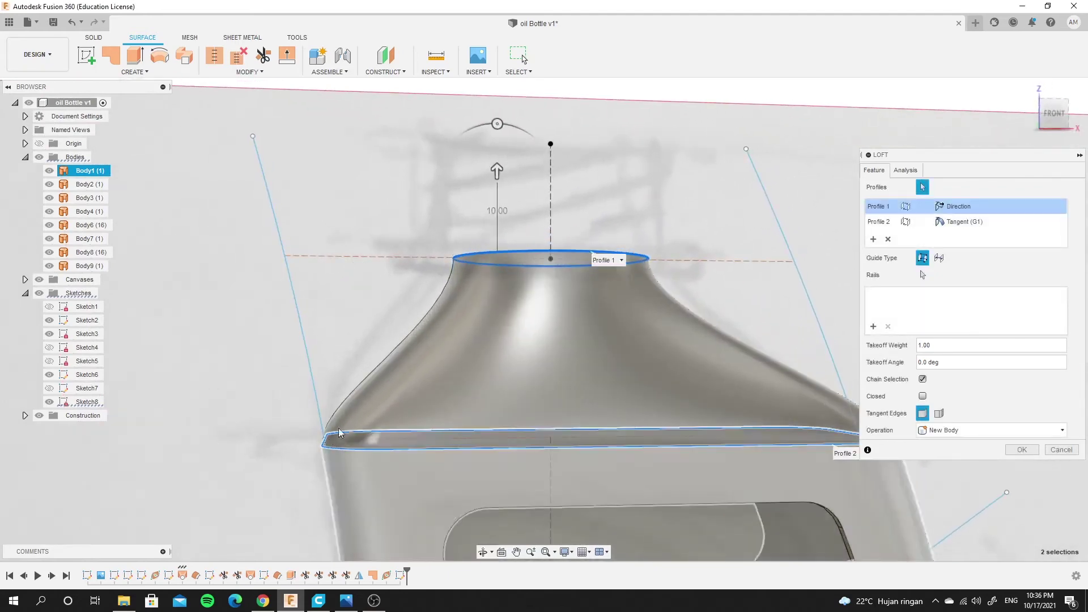
scroll(590, 368, down, 3)
scroll(803, 445, up, 2)
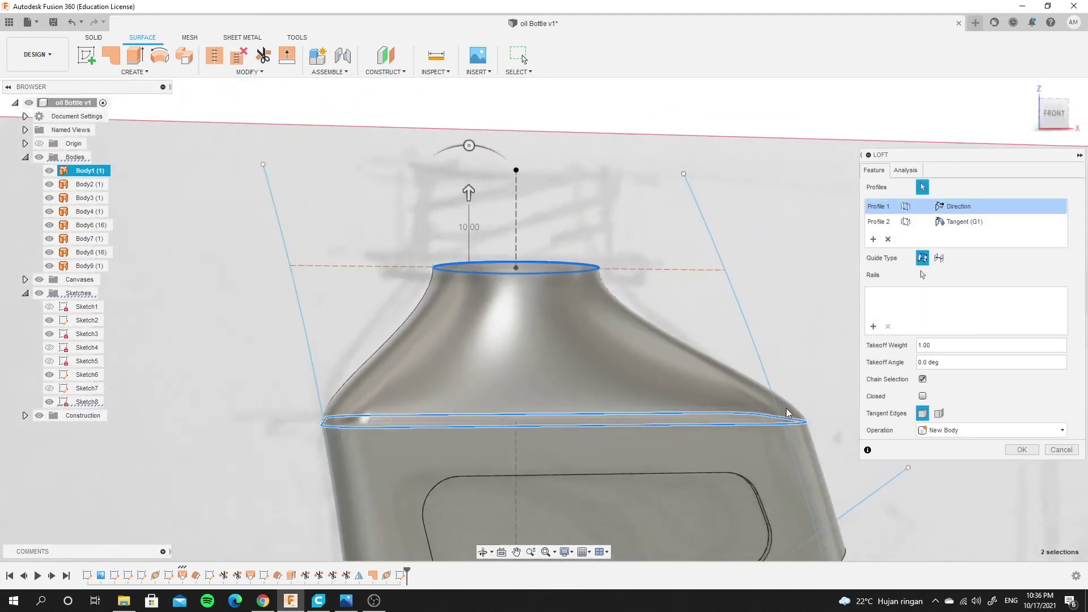
mouse_move(438, 403)
shift+middle_down()
mouse_move(530, 388)
mouse_move(429, 391)
mouse_move(205, 471)
shift+middle_up()
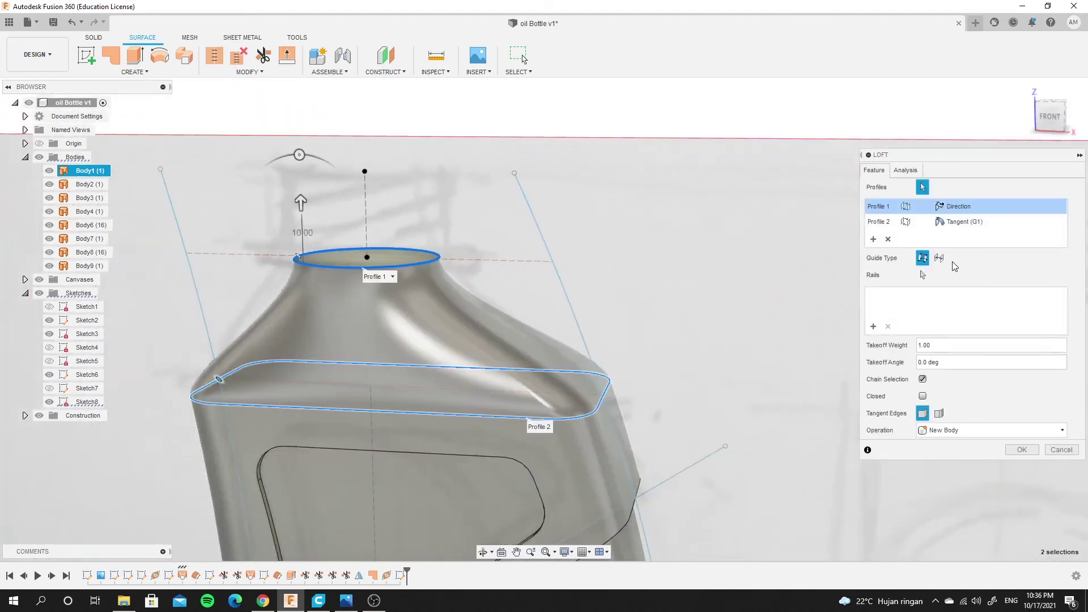
Edit the body-edge tangency weight and commit the loft as Body10
click(964, 224)
click(954, 344)
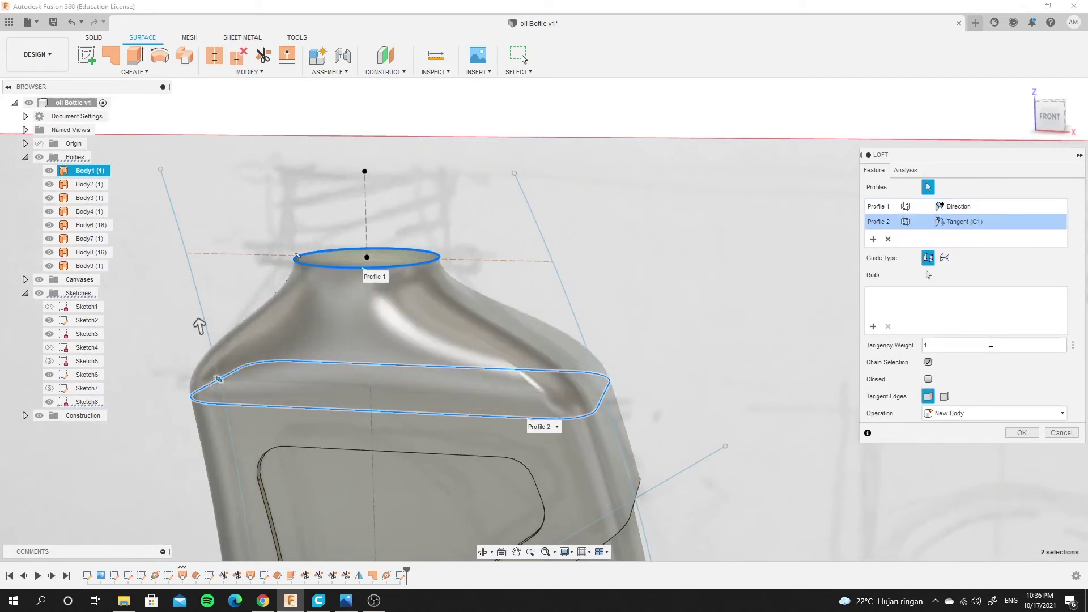
key(Return)
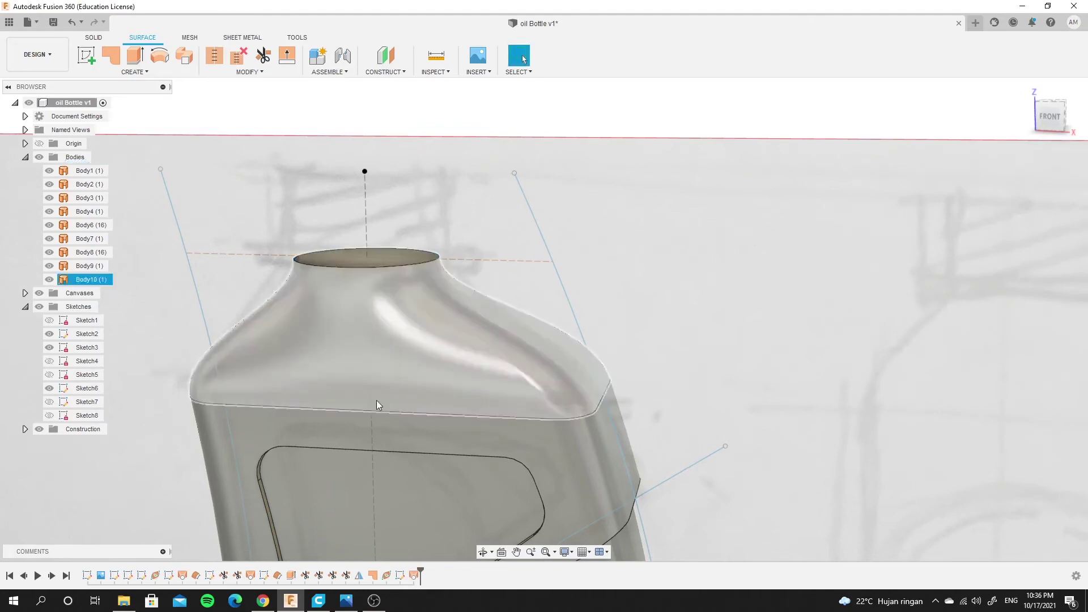
mouse_move(575, 287)
shift+middle_down()
mouse_move(369, 399)
mouse_move(375, 295)
shift+middle_up()
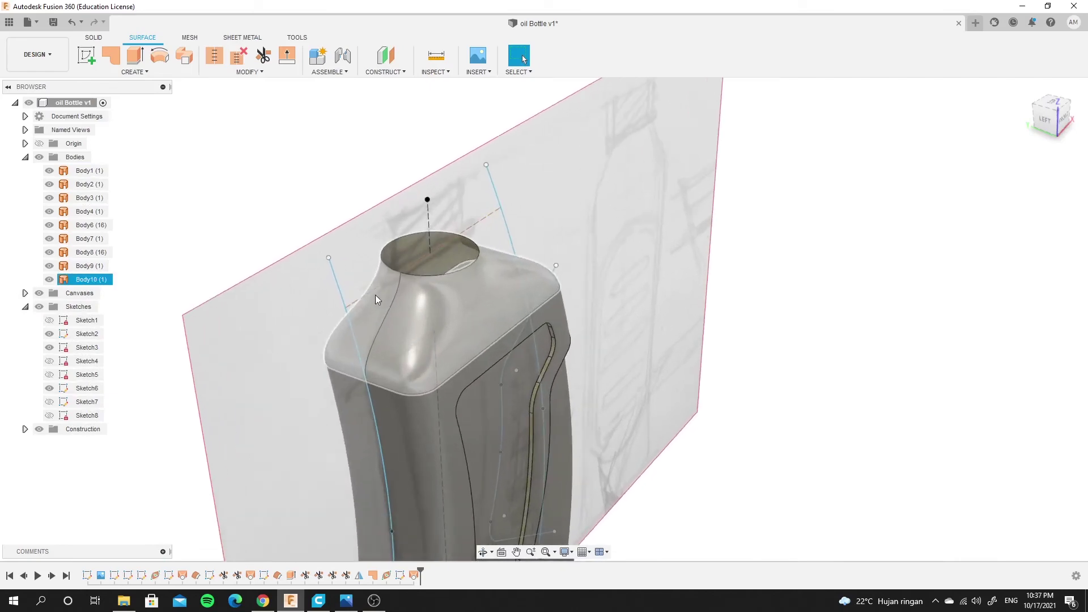
scroll(389, 246, up, 5)
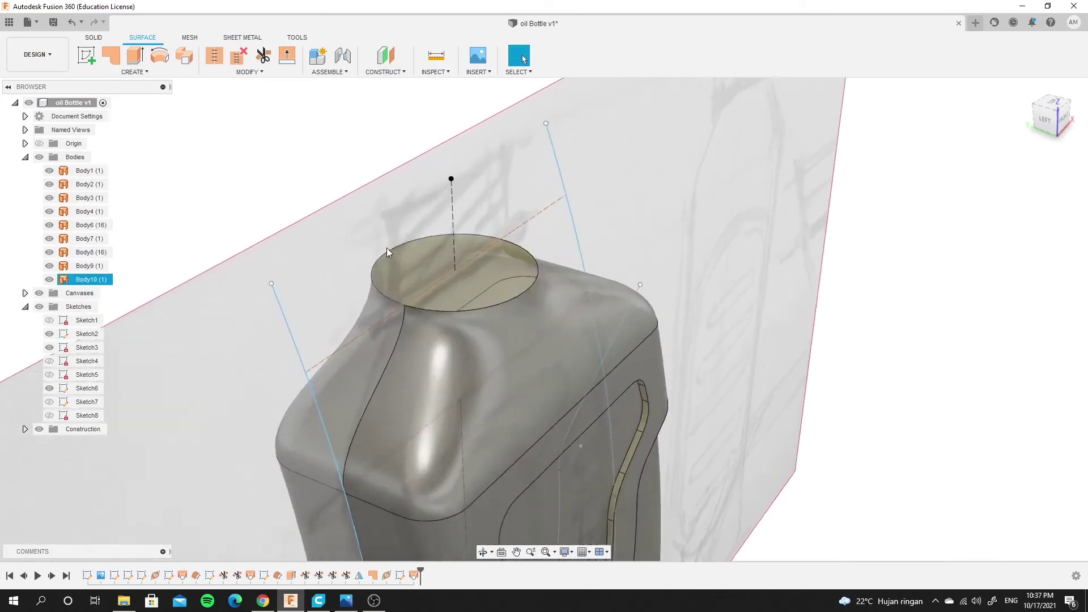
mouse_move(387, 247)
shift+middle_down()
mouse_move(402, 225)
mouse_move(361, 251)
mouse_move(385, 267)
mouse_move(375, 238)
shift+middle_up()
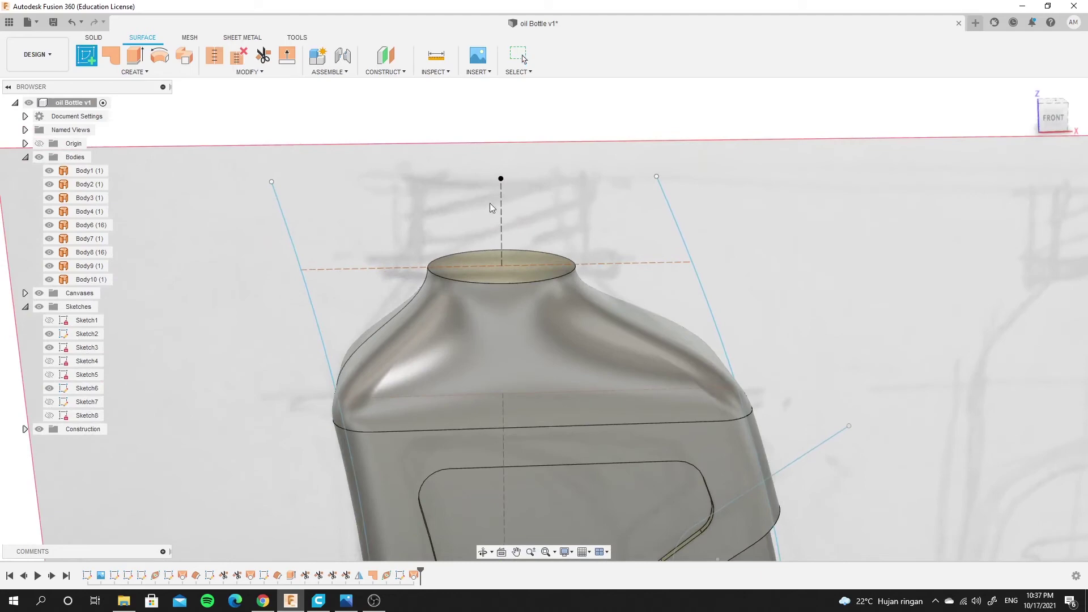
shift+middle_drag(490, 202, 490, 249)
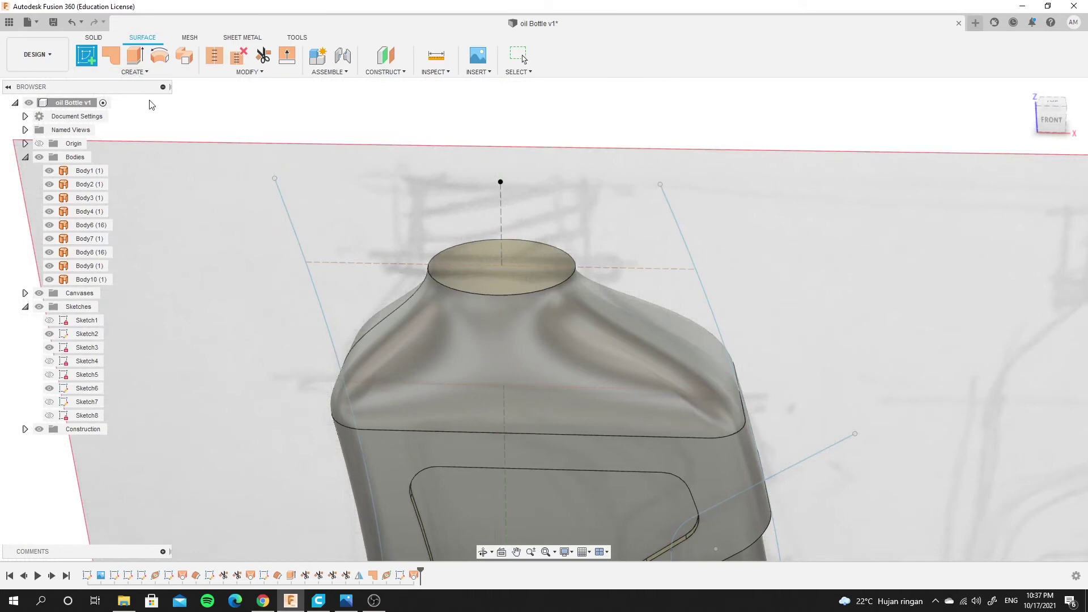
scroll(464, 161, down, 2)
scroll(466, 163, down, 3)
scroll(467, 165, down, 2)
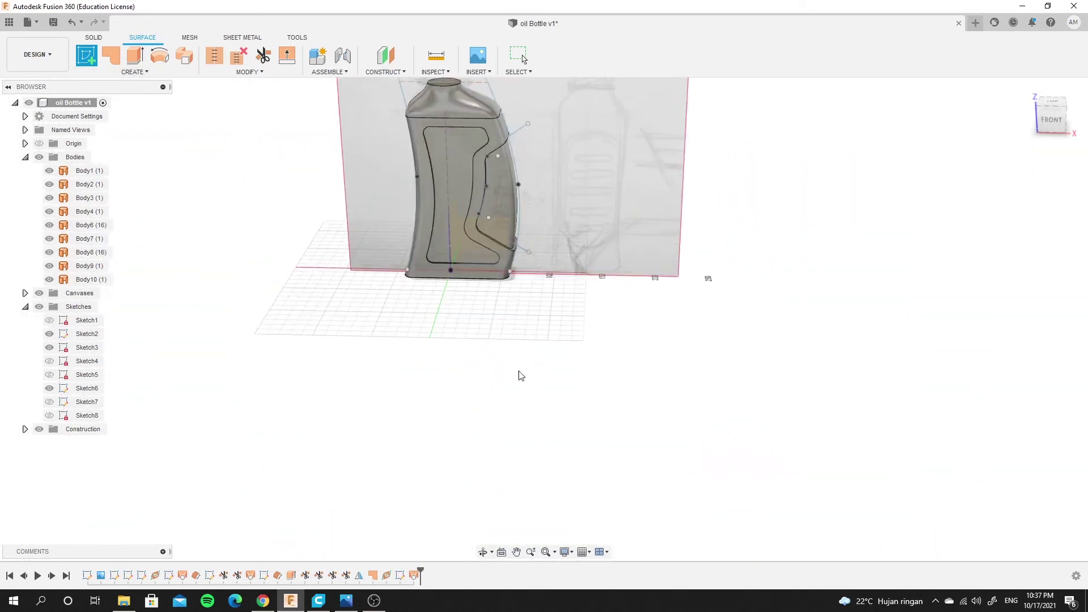
Start a sketch and draw the stepped neck profile lines above the bottle top
click(501, 230)
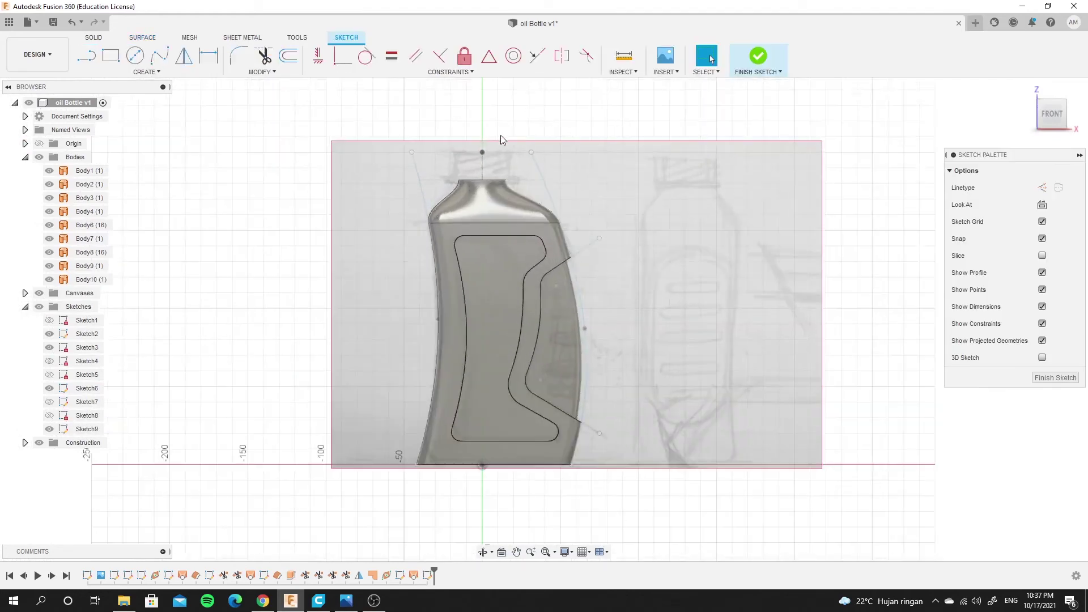
scroll(487, 143, up, 3)
scroll(471, 151, up, 3)
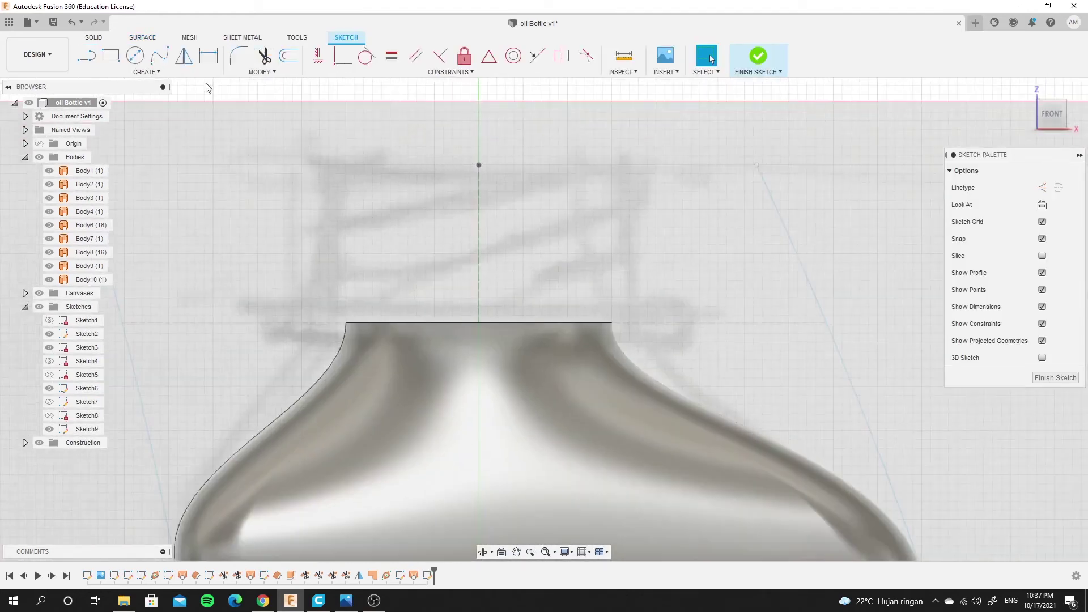
click(86, 55)
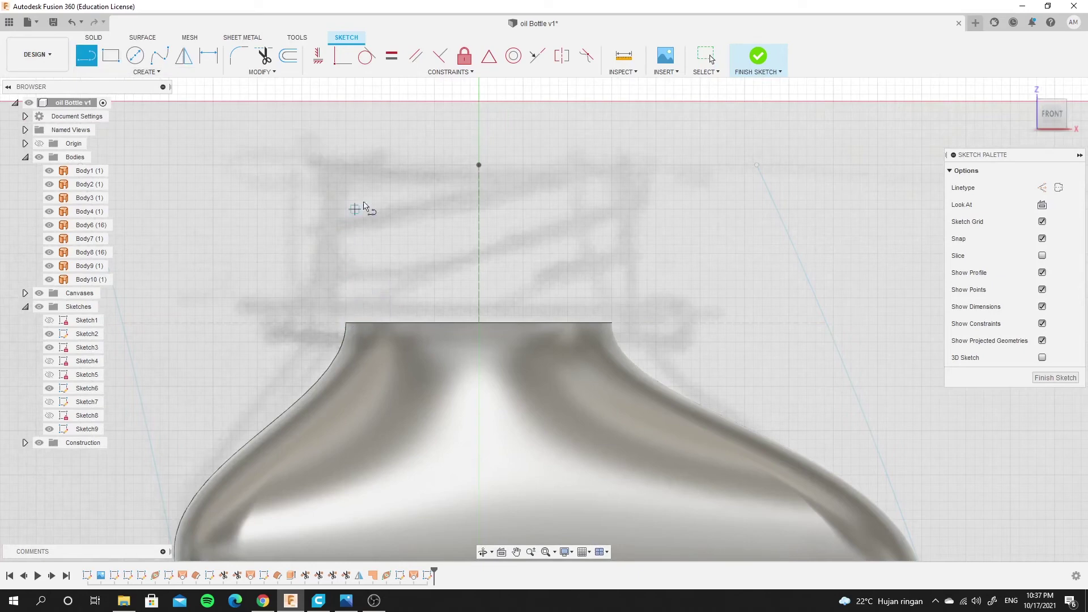
click(345, 165)
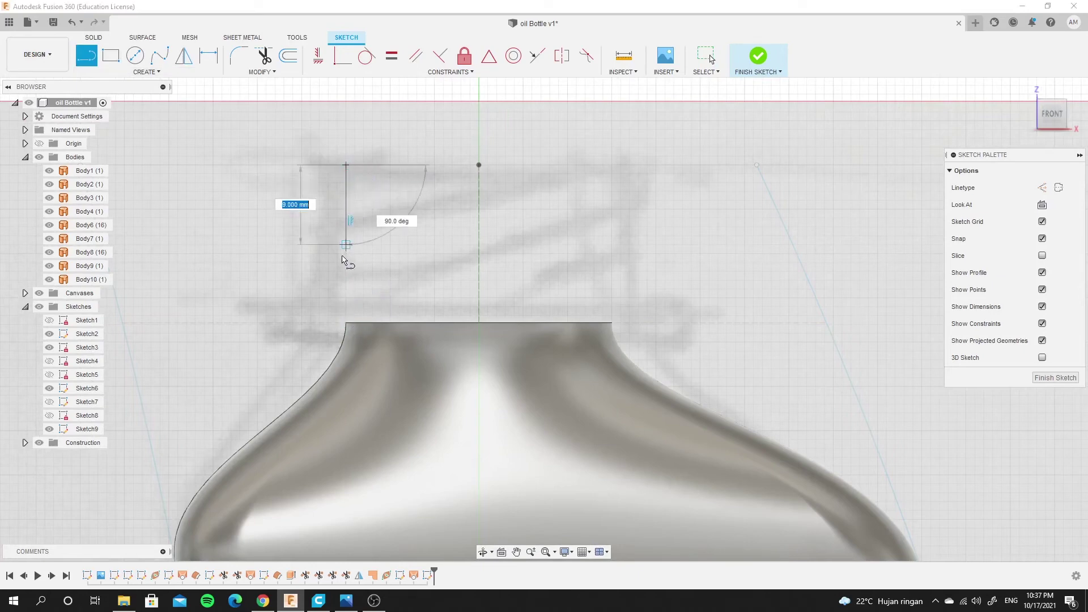
click(345, 289)
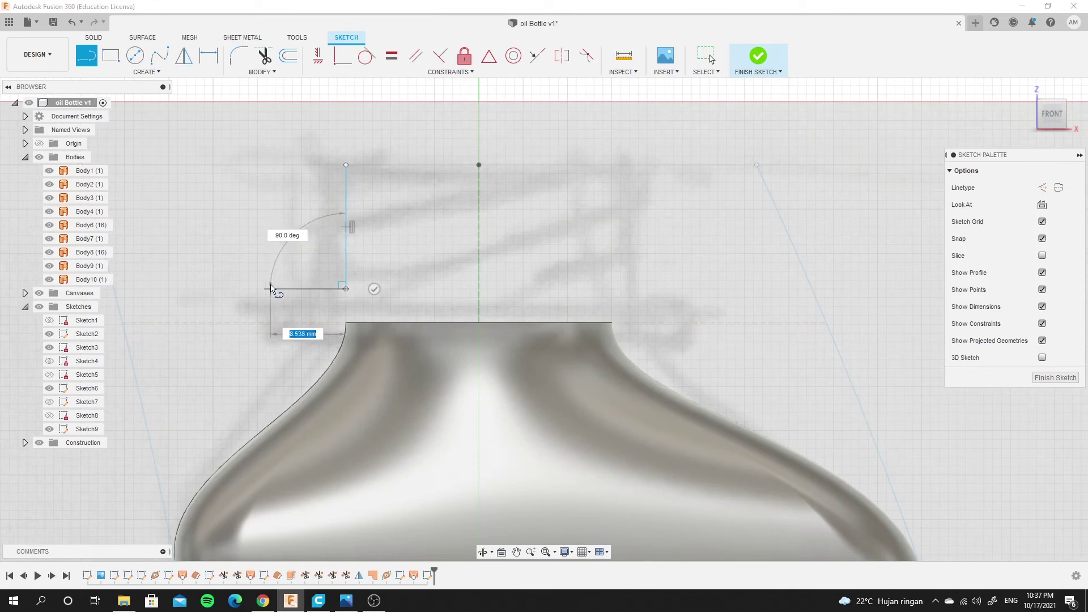
click(270, 288)
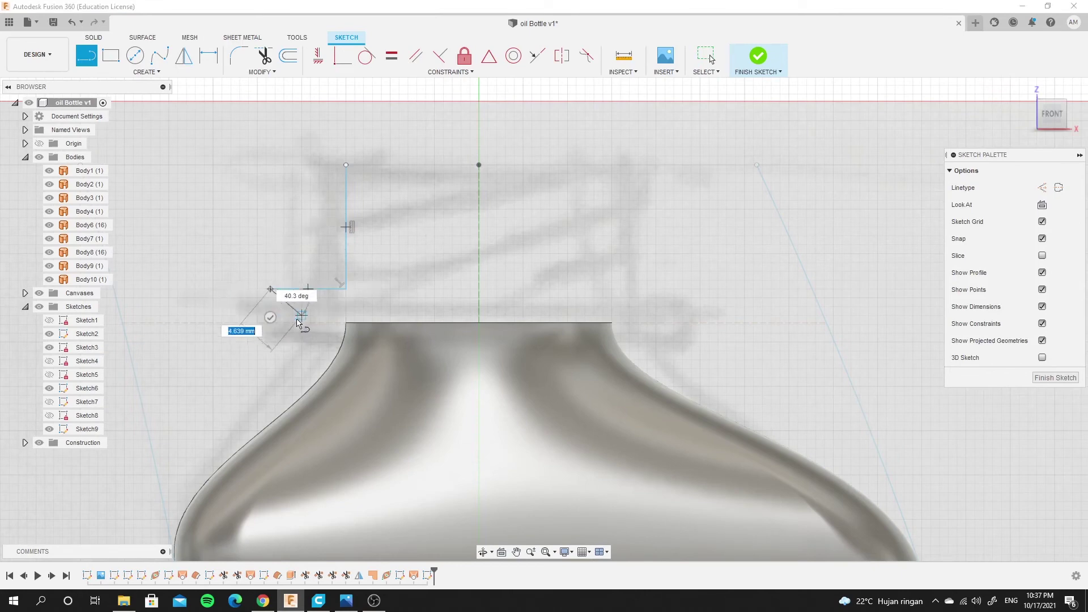
click(270, 333)
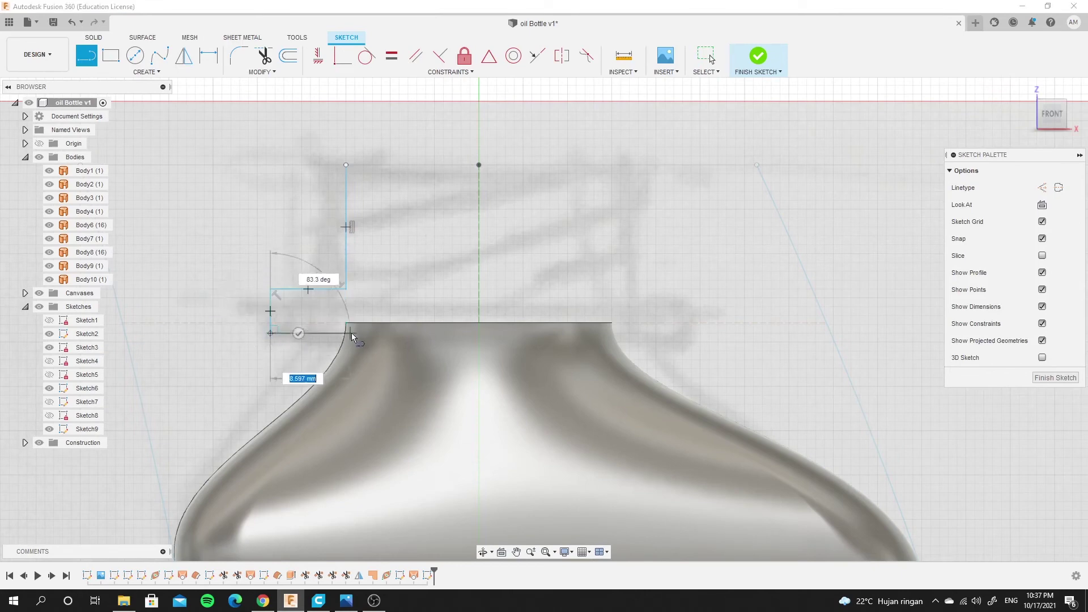
click(345, 333)
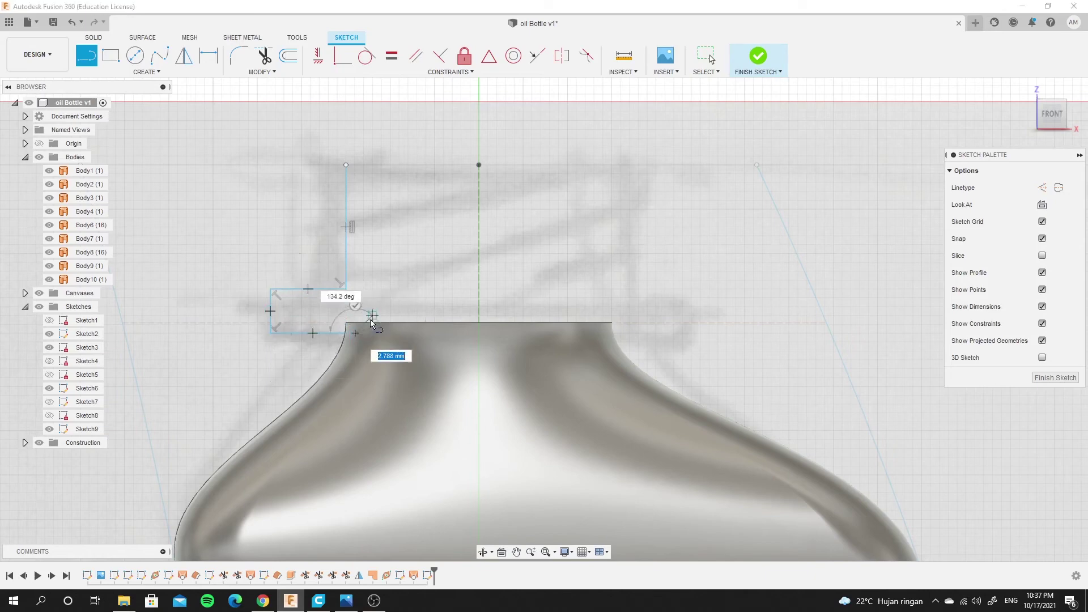
key(Escape)
Make the profile's corner coincident with the neck's top edge
scroll(314, 311, up, 3)
right_click(445, 249)
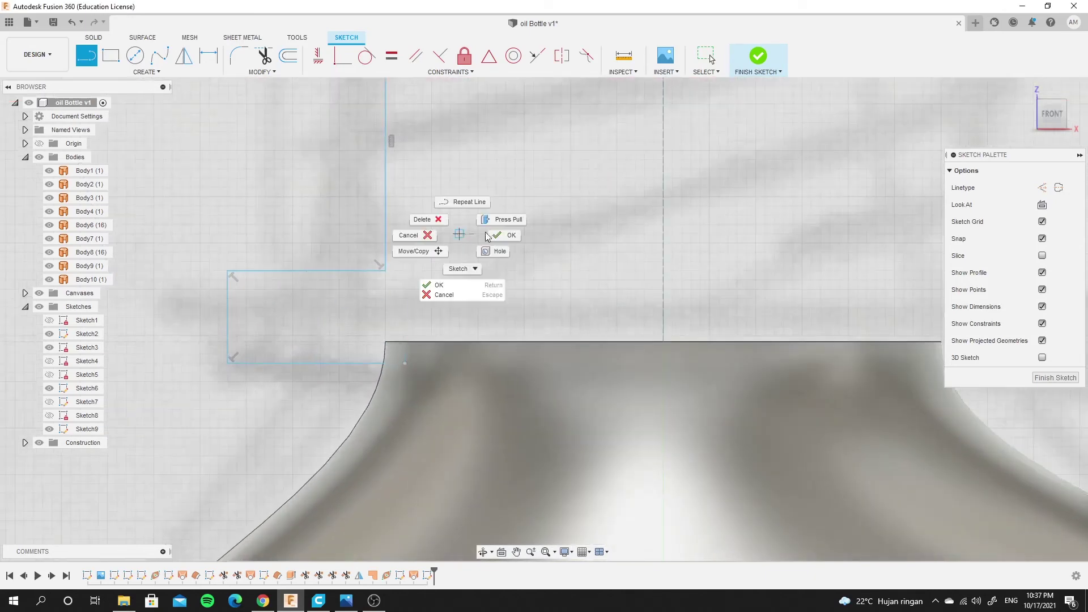
click(433, 293)
click(411, 365)
key(Escape)
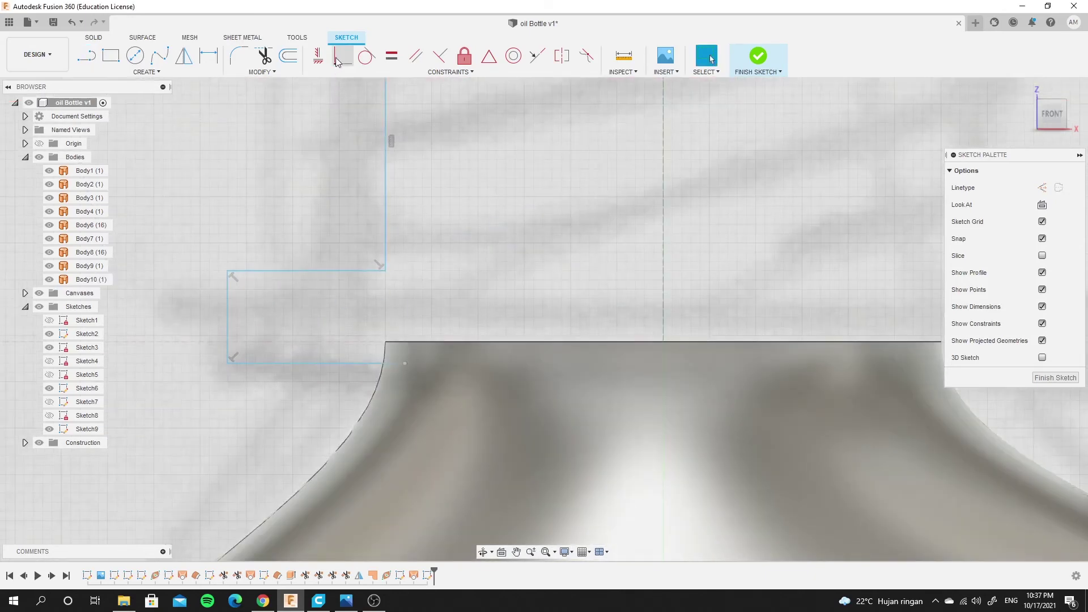
click(342, 55)
click(383, 340)
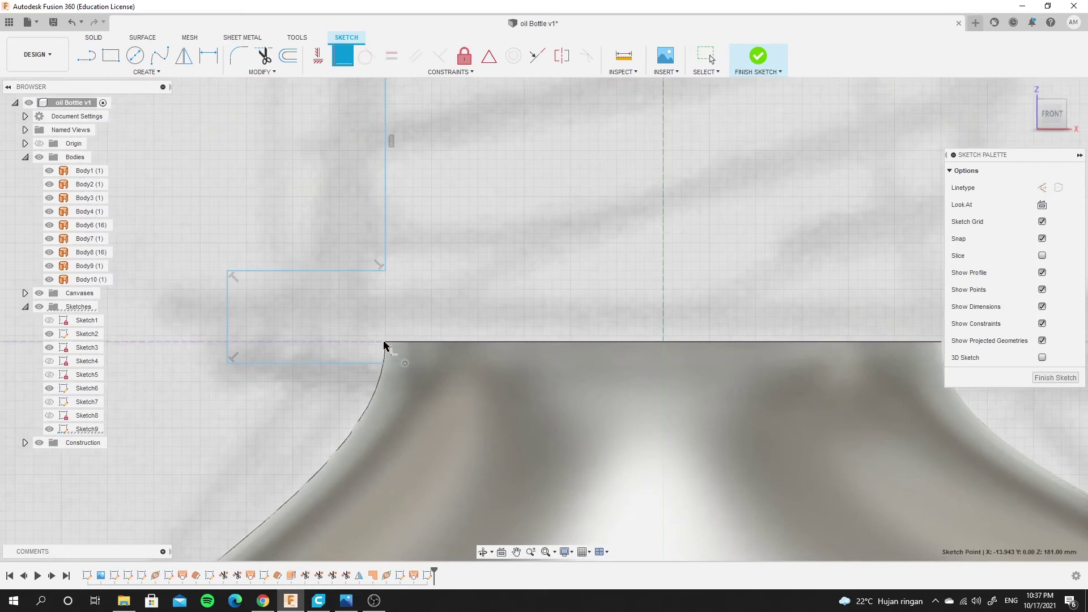
right_click(485, 258)
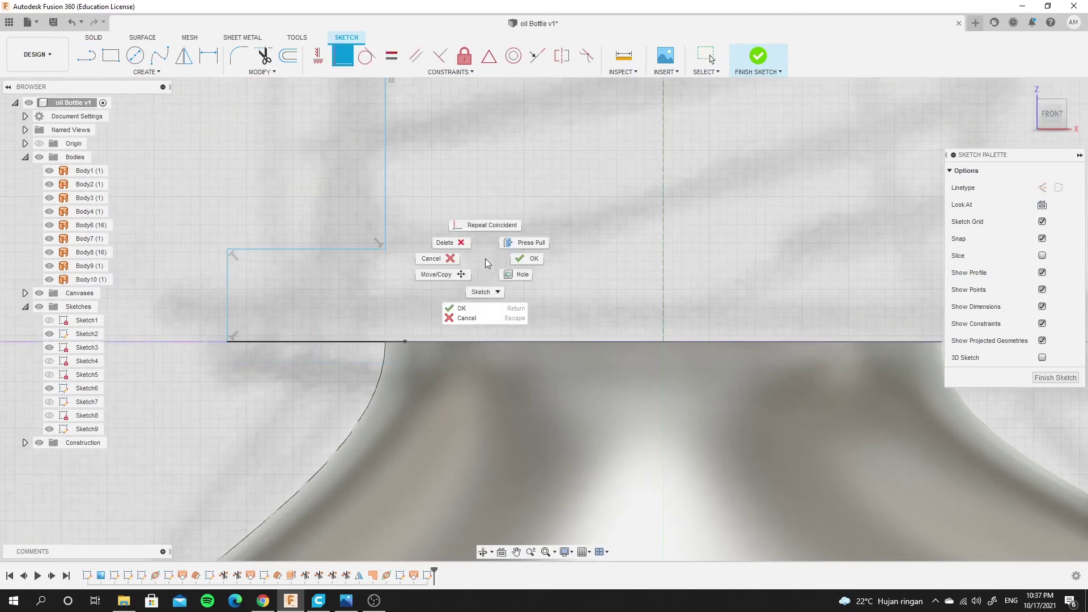
click(530, 245)
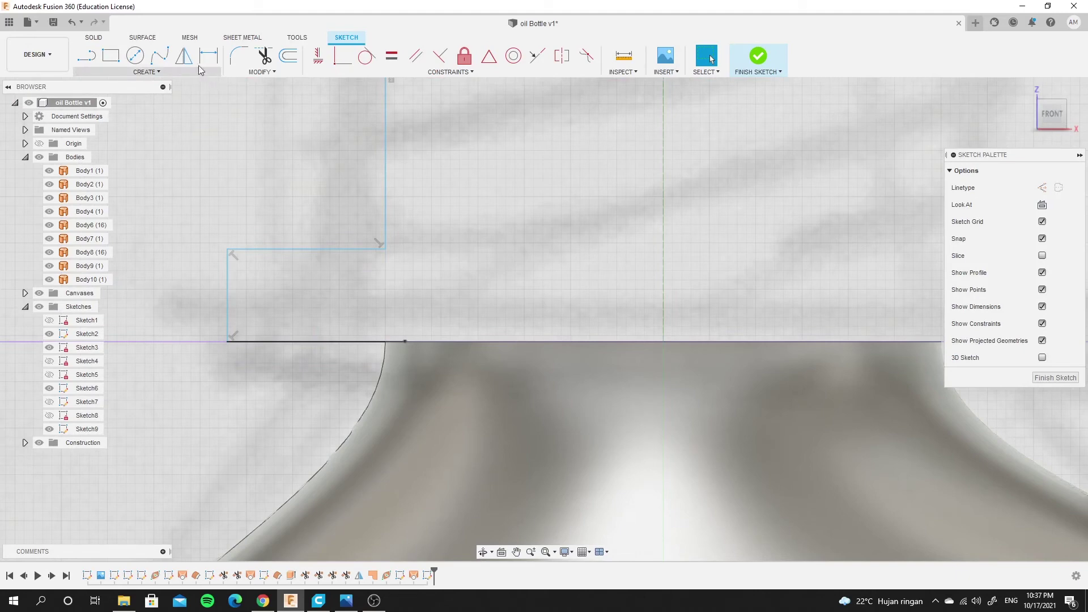
Dimension the neck corner 15 mm from the centre axis and the short left edge 3 mm
click(406, 341)
click(664, 308)
click(485, 270)
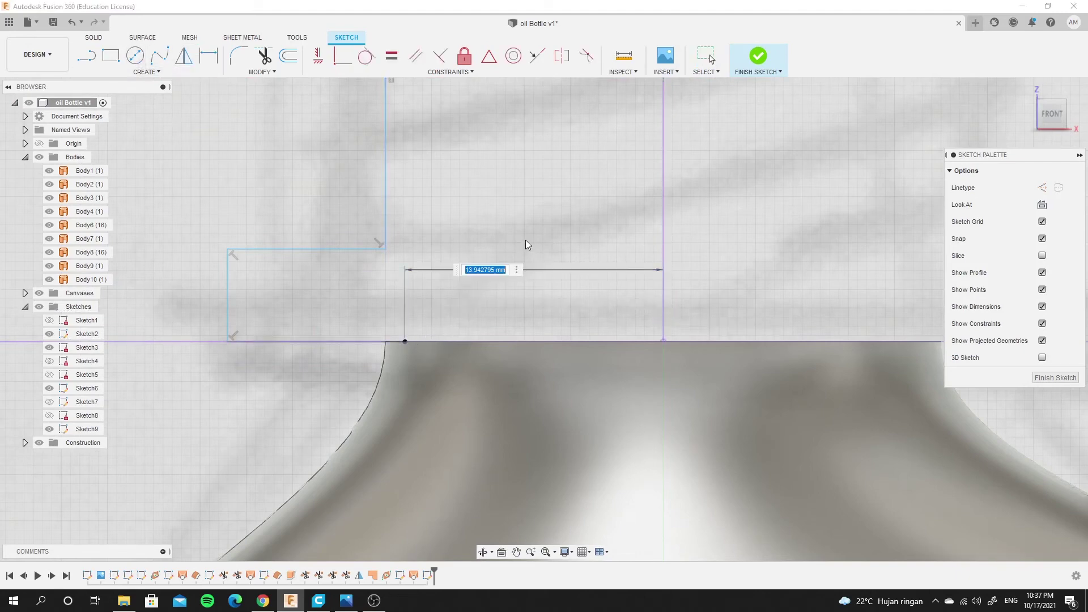
text(15)
key(Return)
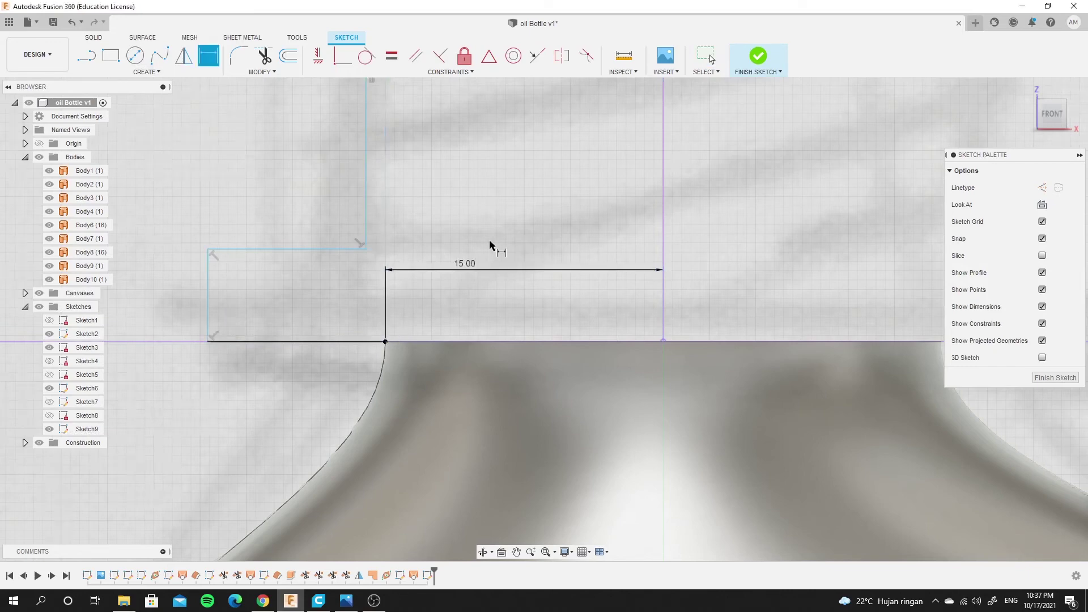
scroll(491, 242, down, 3)
click(318, 271)
click(253, 275)
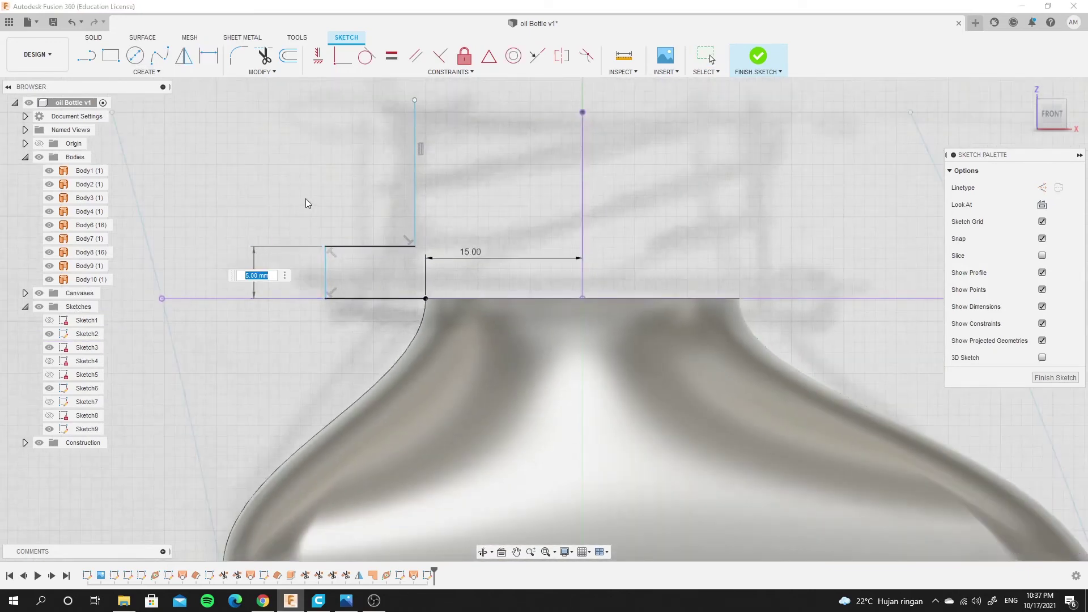
text(3)
key(Return)
Dimension the profile's left vertical line 21 mm from the centre axis
scroll(351, 252, up, 2)
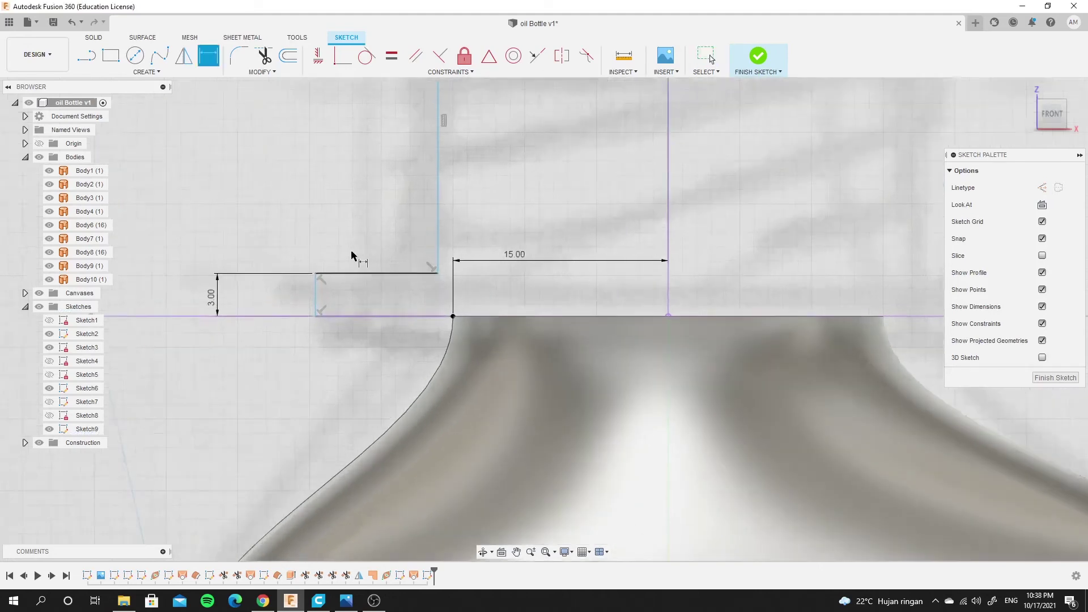
click(311, 296)
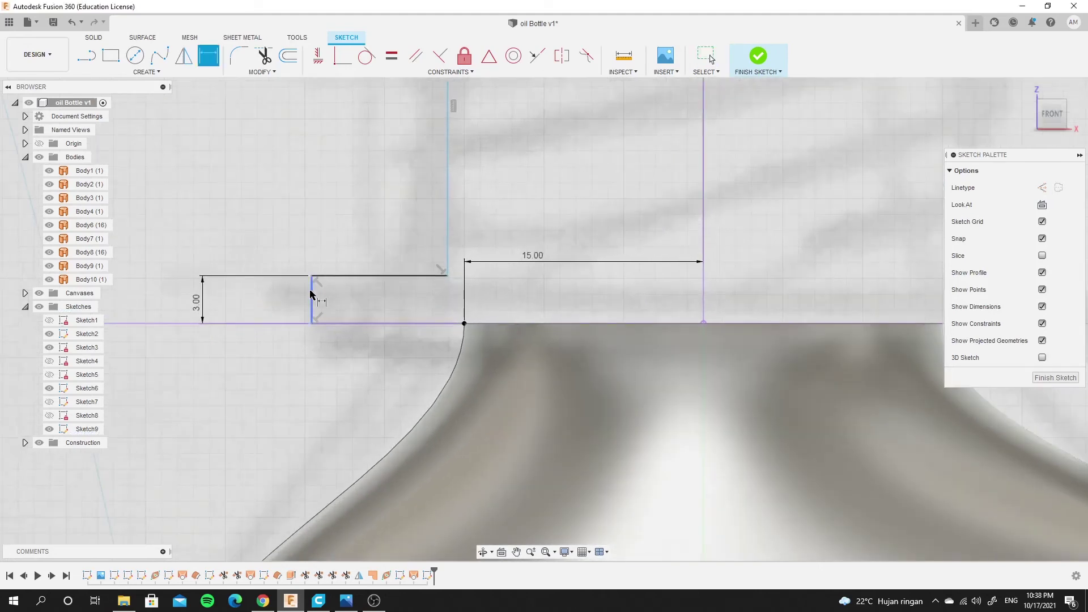
click(704, 294)
click(366, 177)
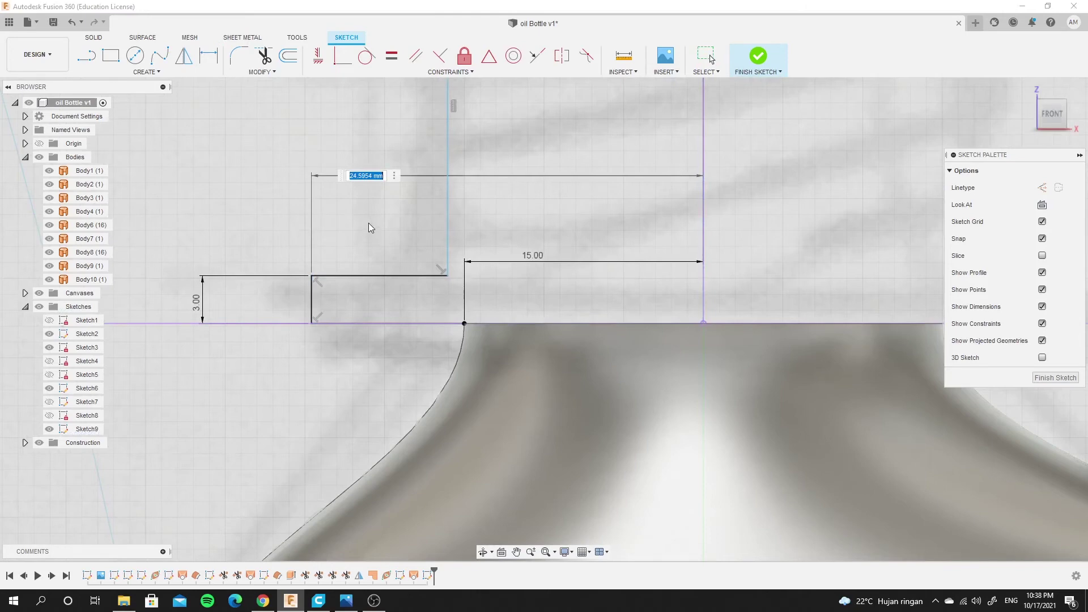
text(21)
key(Return)
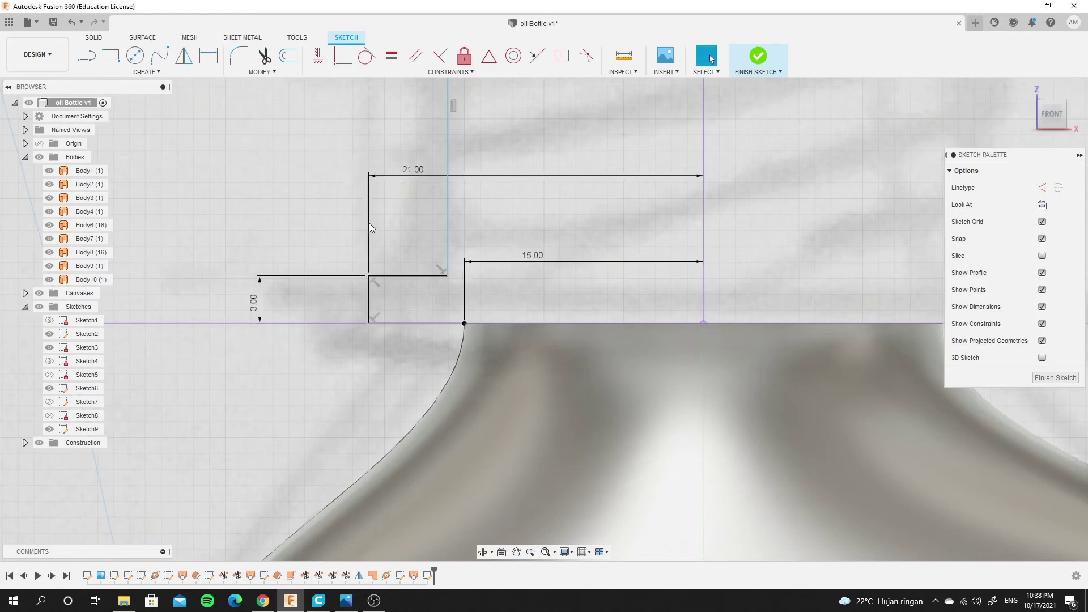
Fix the tall vertical line 15 mm from the centre axis
key(d)
scroll(453, 174, down, 3)
scroll(448, 170, up, 1)
click(435, 170)
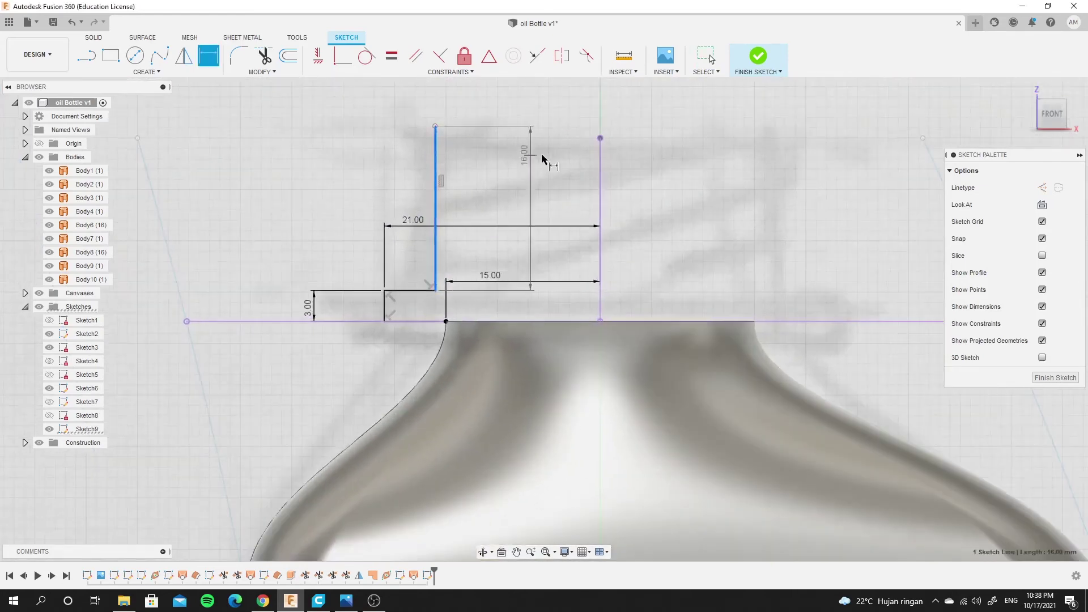
click(600, 170)
scroll(527, 201, down, 3)
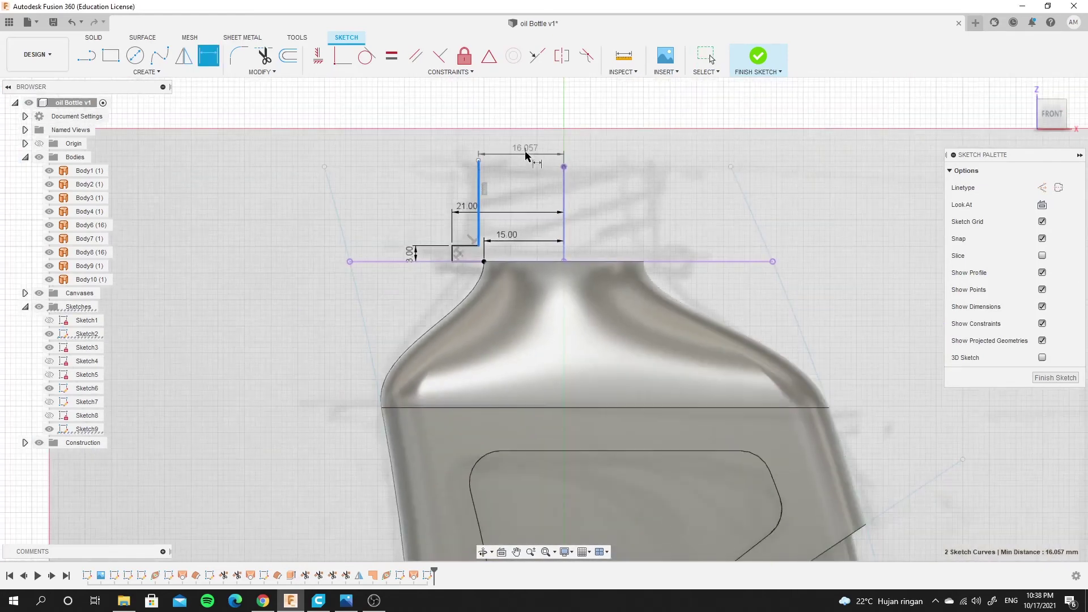
click(525, 154)
text(3)
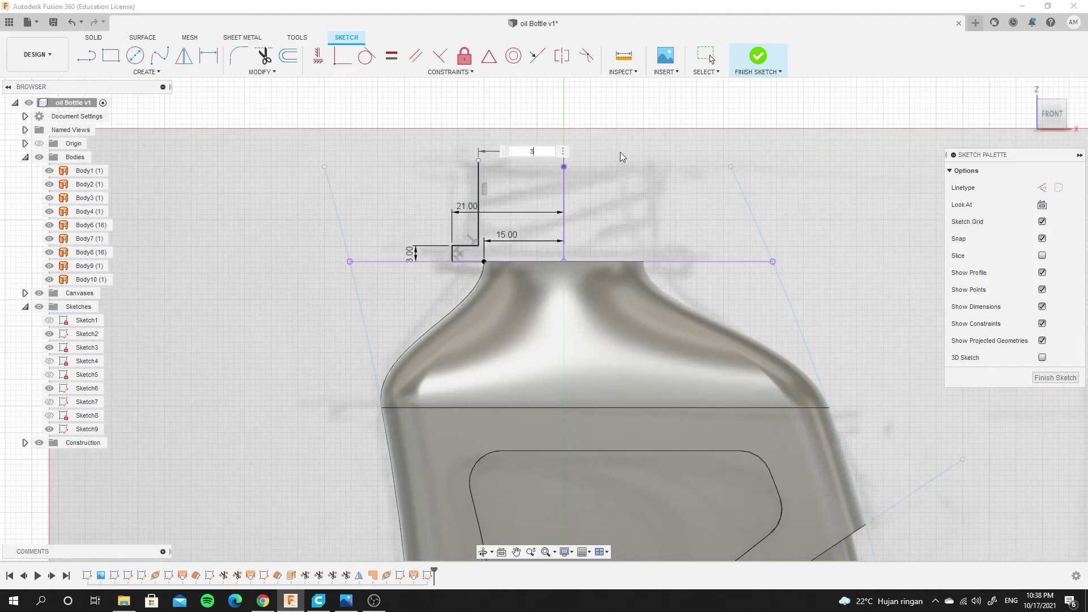
text(15)
key(Return)
scroll(534, 131, up, 2)
scroll(533, 131, up, 2)
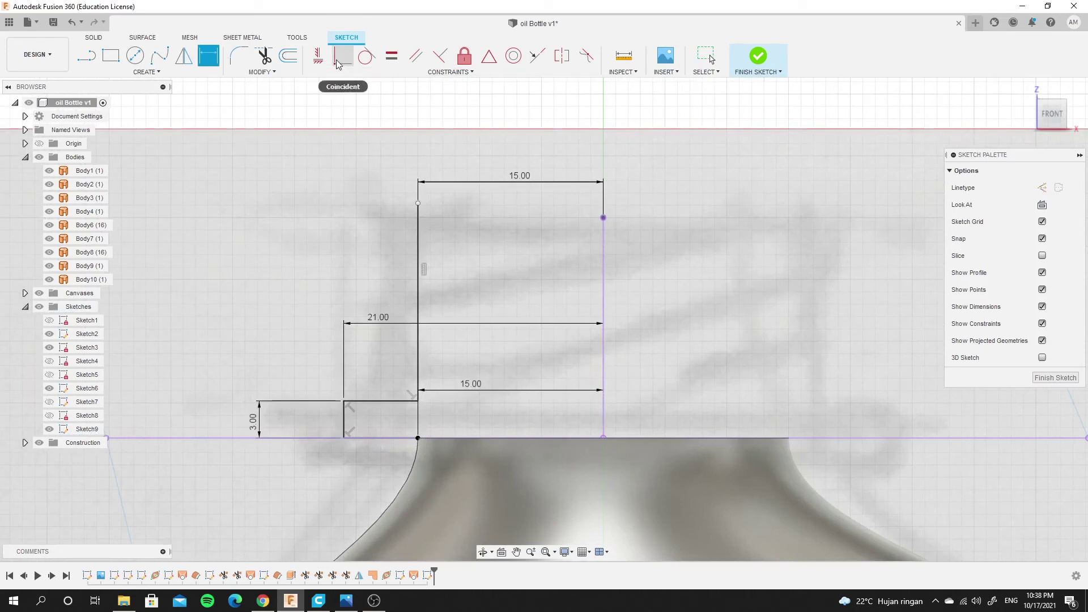
Constrain the short flange line to be horizontal
click(318, 55)
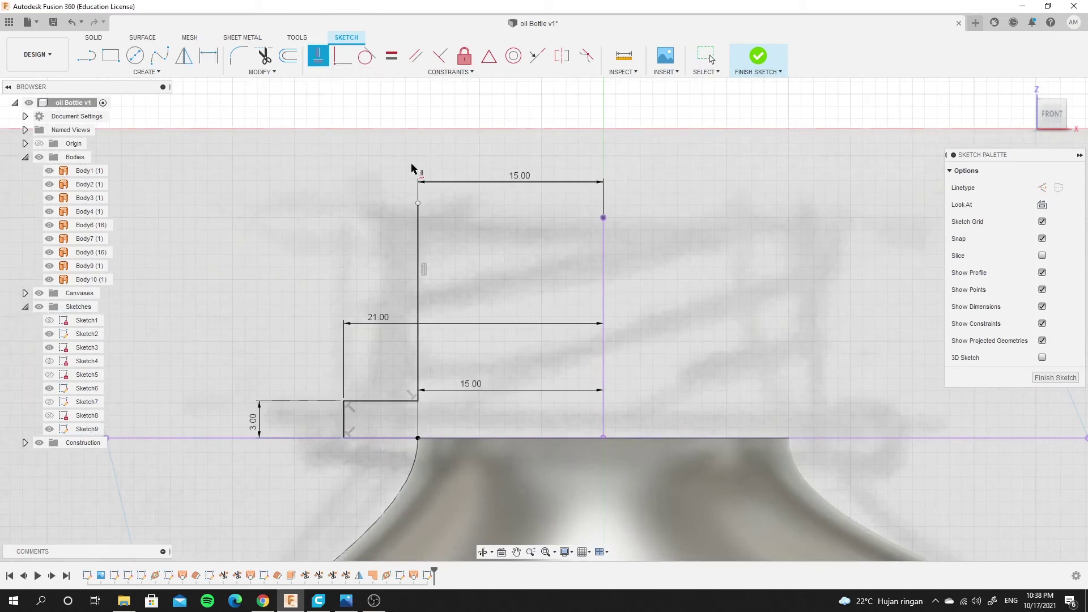
click(418, 203)
click(603, 218)
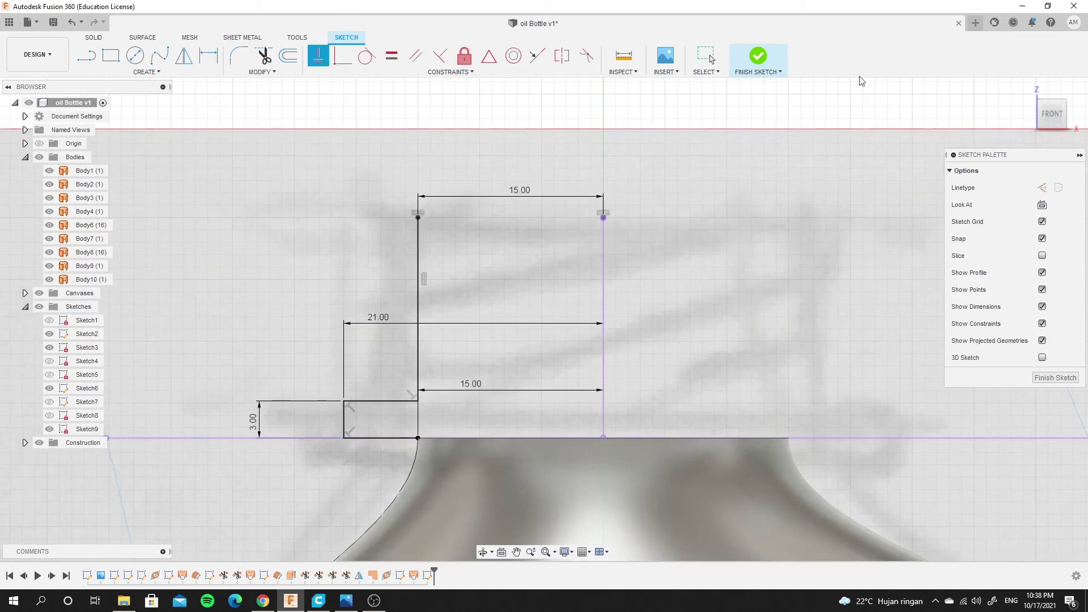
Finish the neck profile sketch
click(763, 60)
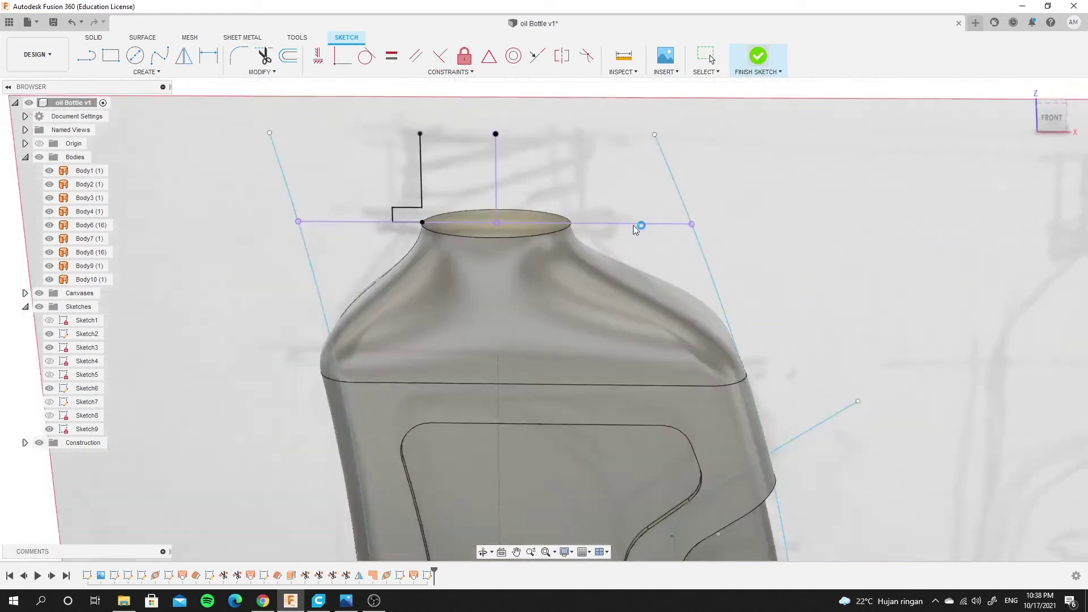
scroll(563, 182, up, 3)
scroll(523, 213, up, 4)
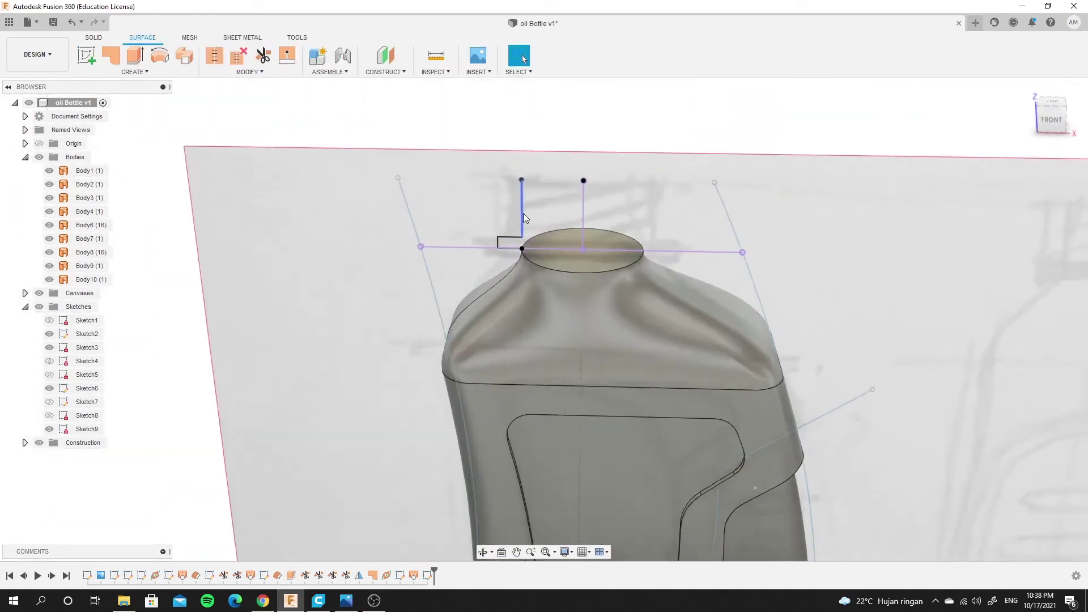
scroll(546, 163, up, 1)
scroll(575, 139, up, 2)
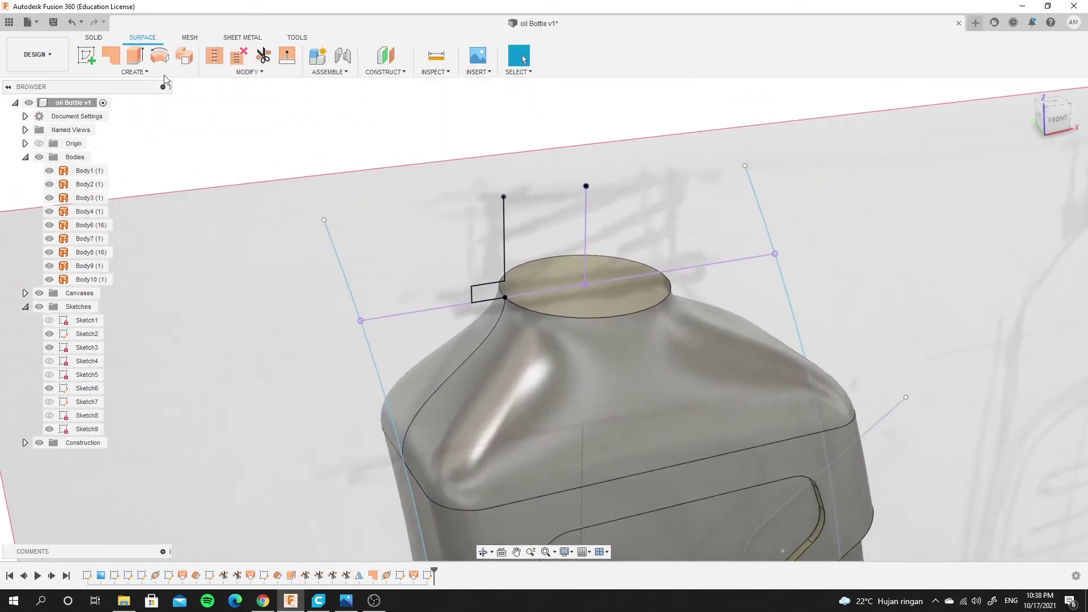
Revolve the neck profile 360° about the vertical centre line into Body11
click(160, 56)
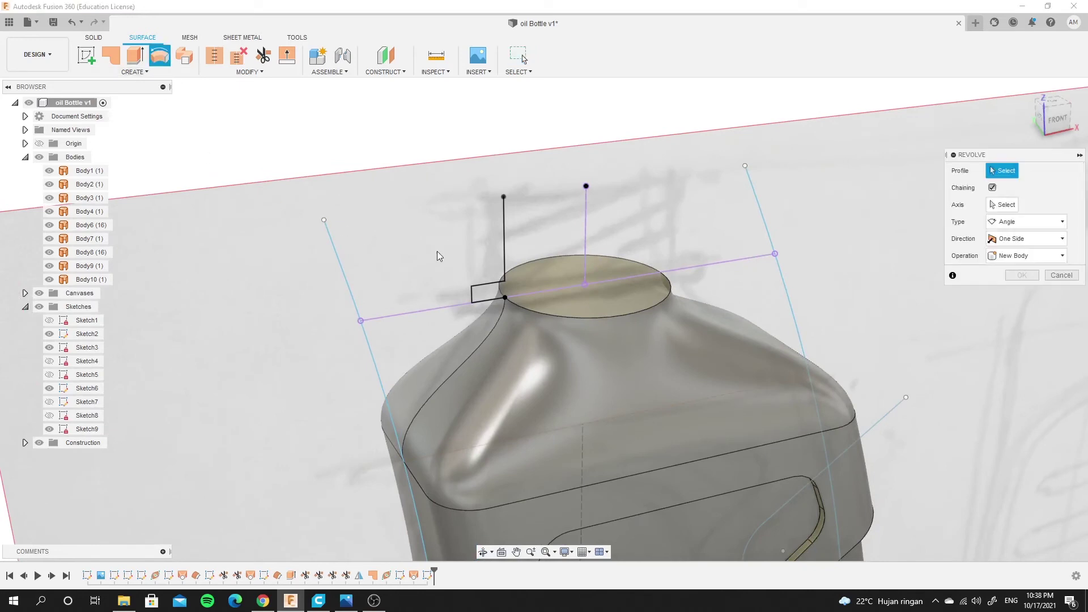
click(505, 246)
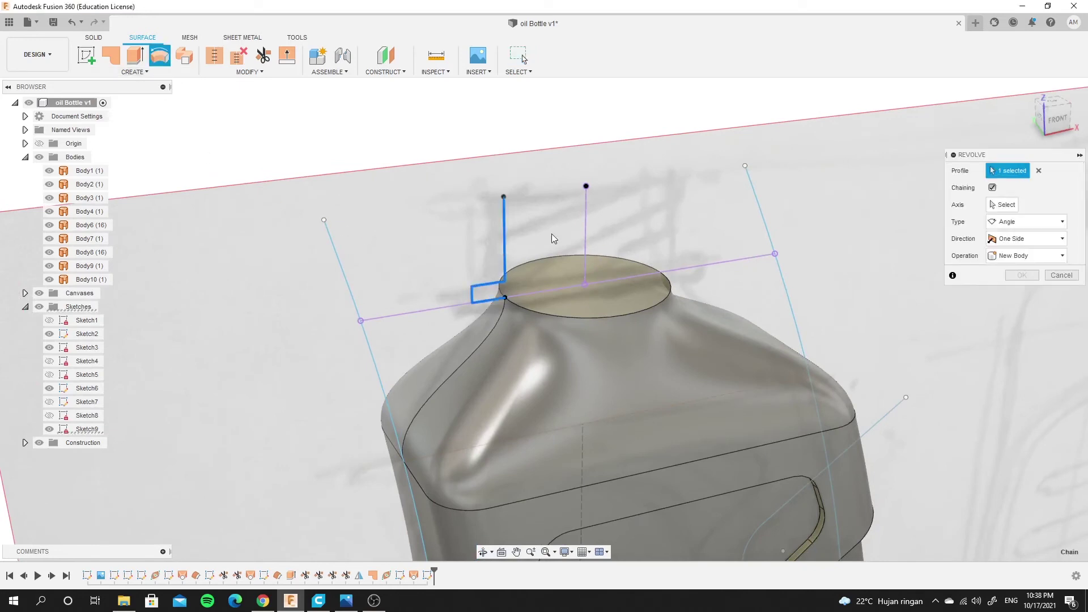
click(1003, 205)
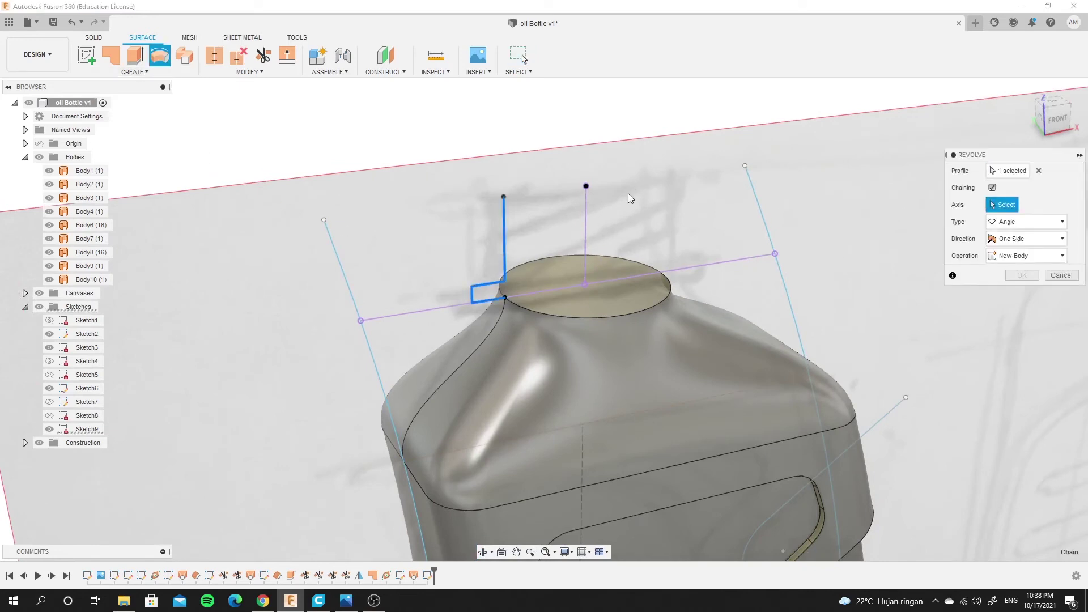
click(587, 217)
mouse_move(612, 250)
shift+middle_down()
mouse_move(494, 287)
mouse_move(501, 297)
shift+middle_up()
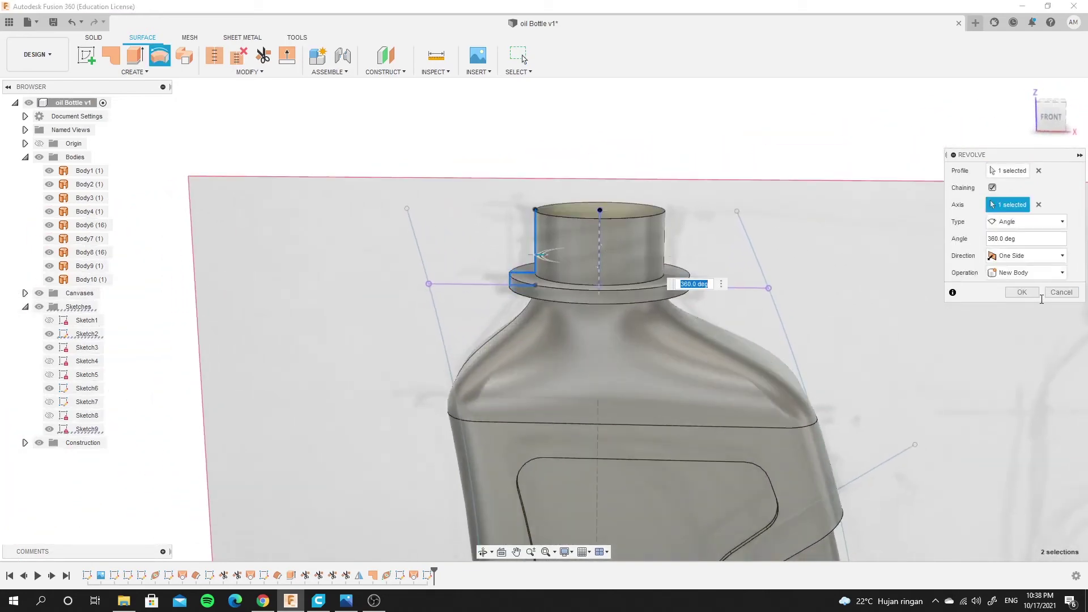
click(1024, 293)
scroll(794, 250, down, 3)
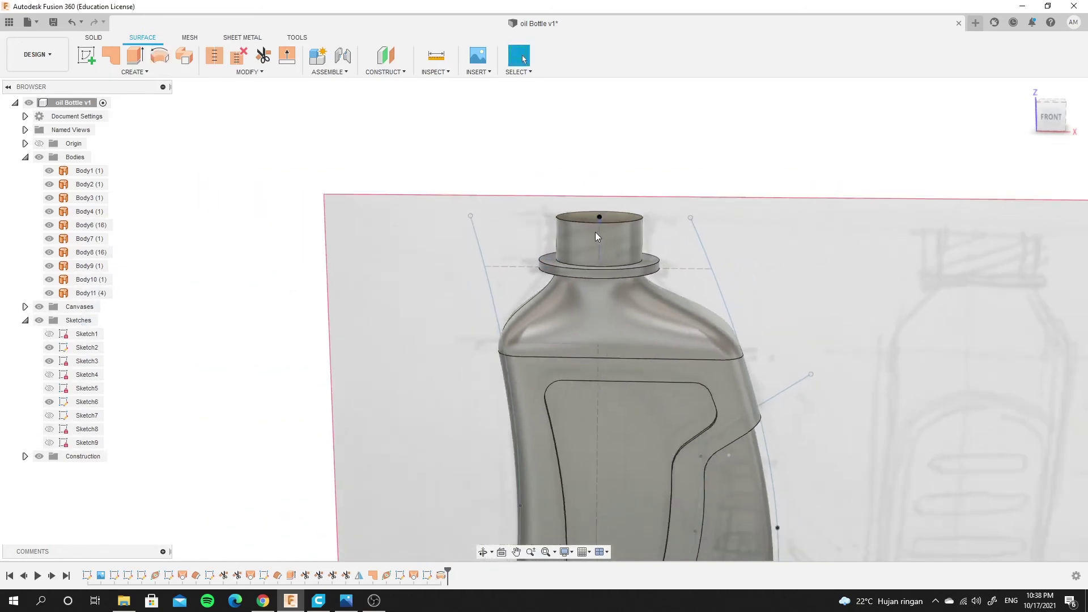
scroll(437, 242, up, 4)
mouse_move(442, 241)
shift+middle_down()
mouse_move(546, 272)
mouse_move(444, 236)
mouse_move(454, 257)
mouse_move(234, 277)
shift+middle_up()
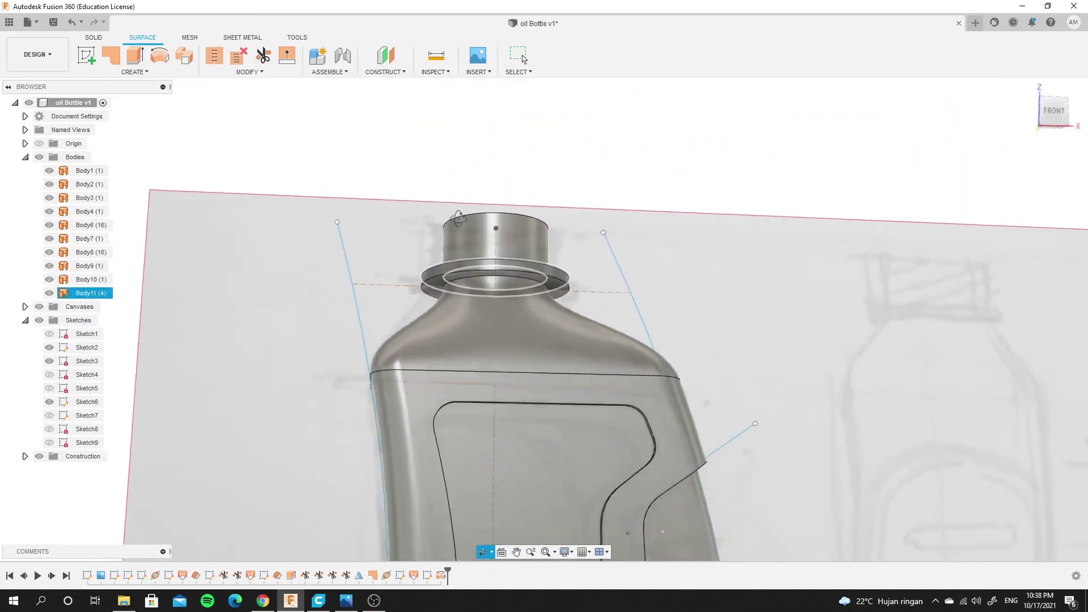
Edit Sketch9 to change the 21 mm flange dimension to 18 mm
right_click(427, 576)
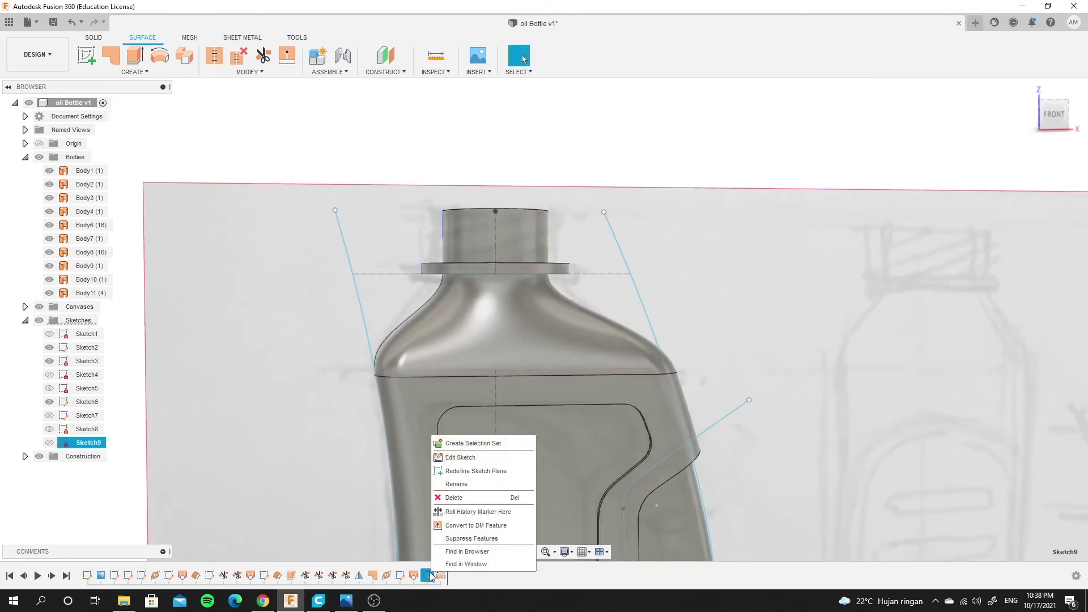
click(458, 457)
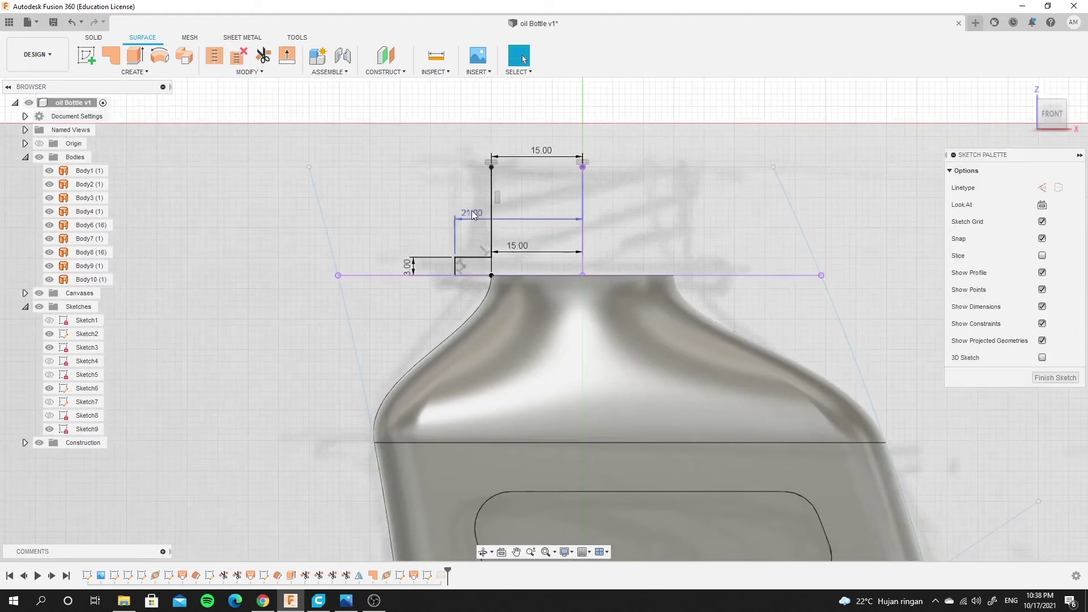
double_click(472, 214)
text(18)
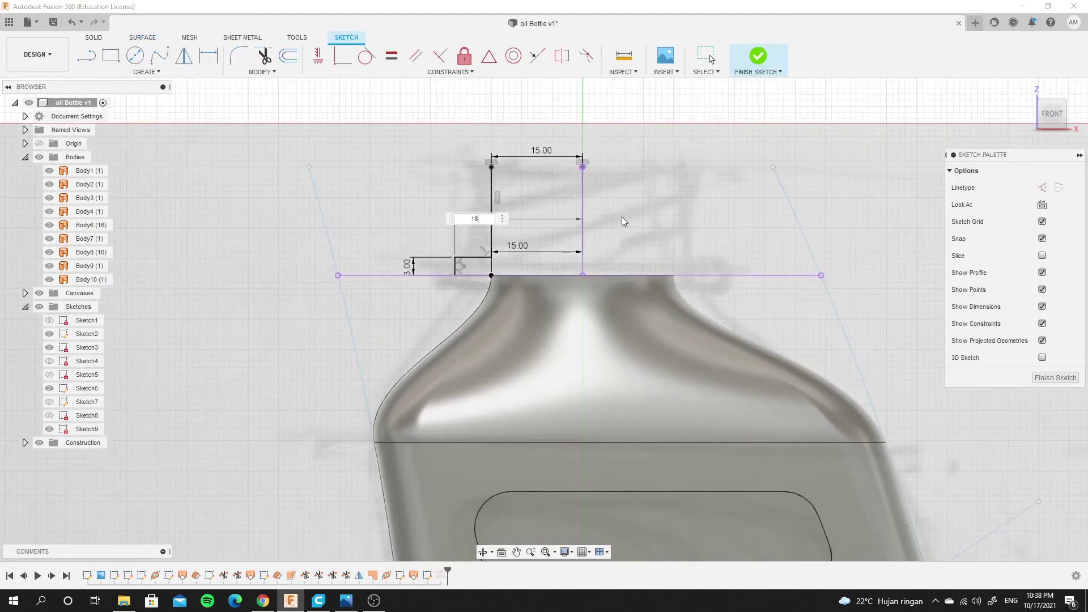
key(Return)
click(756, 69)
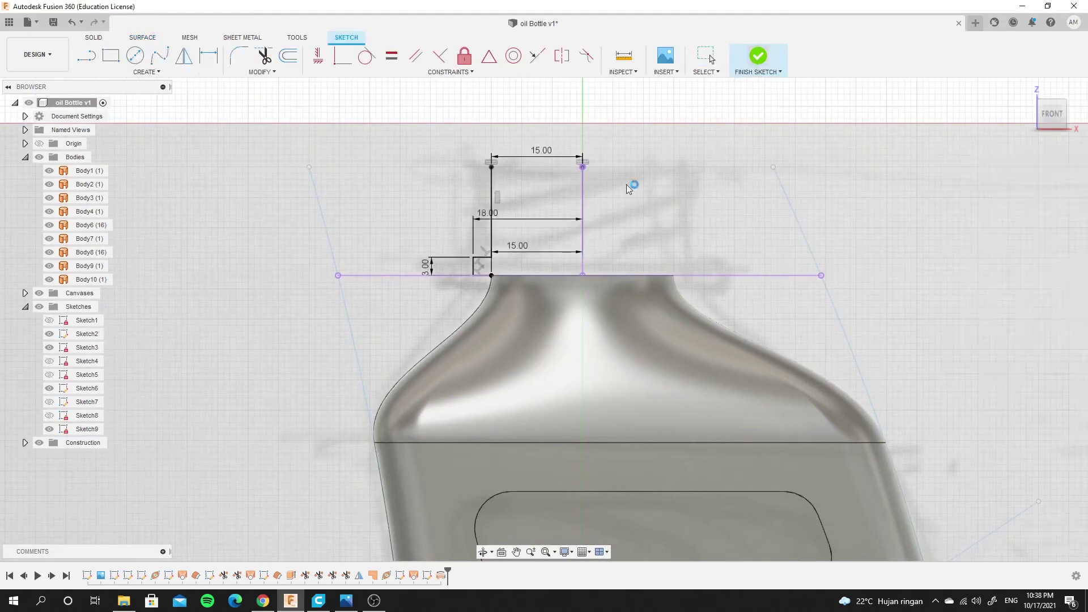
scroll(462, 284, down, 3)
mouse_move(461, 283)
shift+middle_down()
mouse_move(417, 291)
mouse_move(487, 233)
mouse_move(413, 201)
mouse_move(412, 224)
shift+middle_up()
click(487, 232)
scroll(466, 247, up, 5)
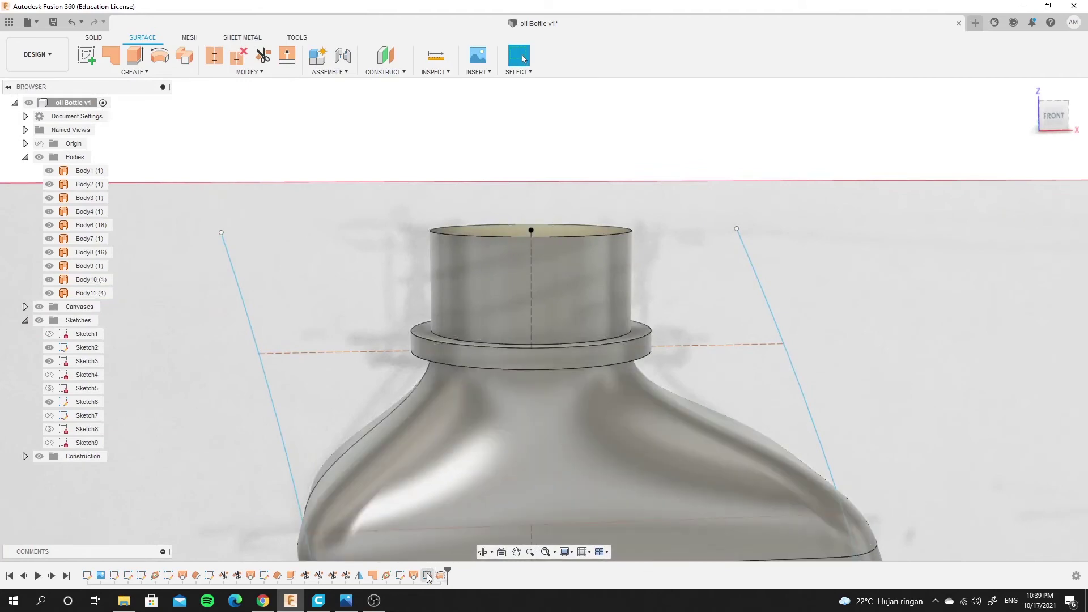
Change Sketch9's 15 mm neck width dimension to 14 mm
right_click(441, 575)
click(459, 464)
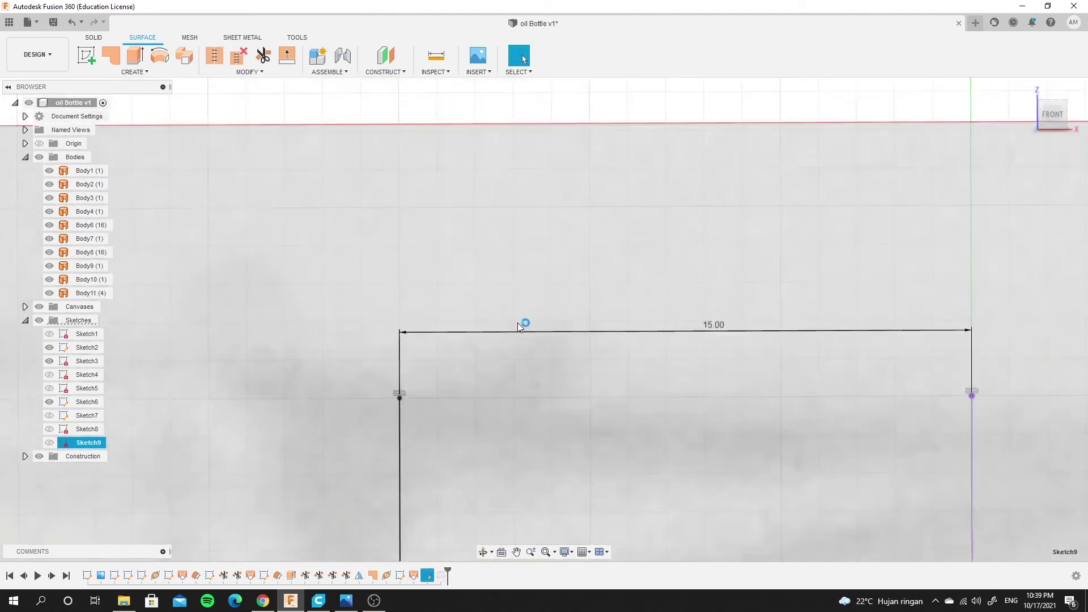
scroll(633, 374, down, 5)
scroll(840, 467, up, 4)
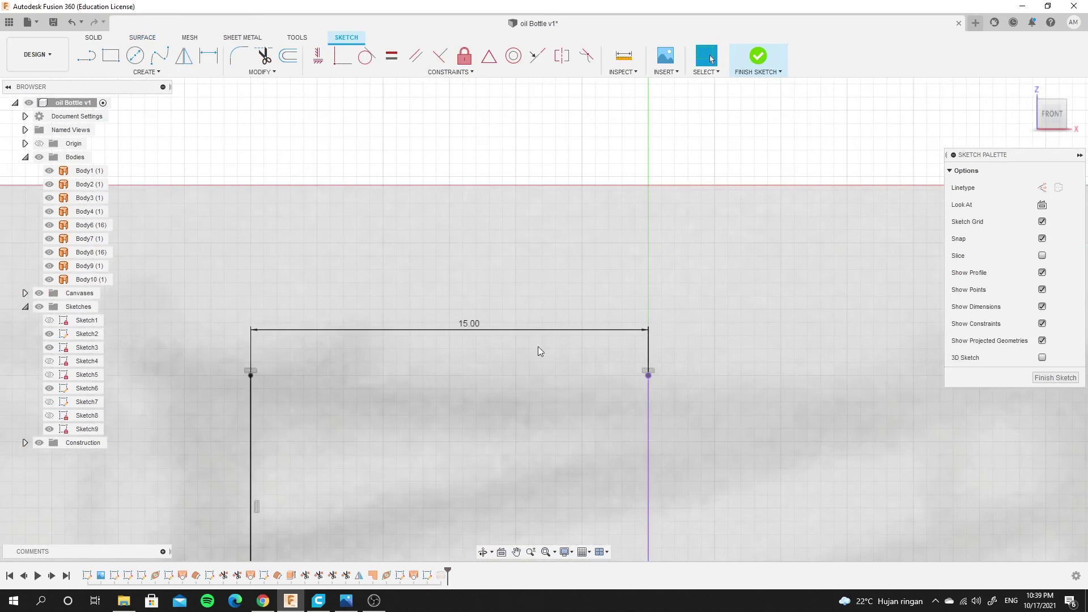
double_click(469, 323)
text(14)
key(Return)
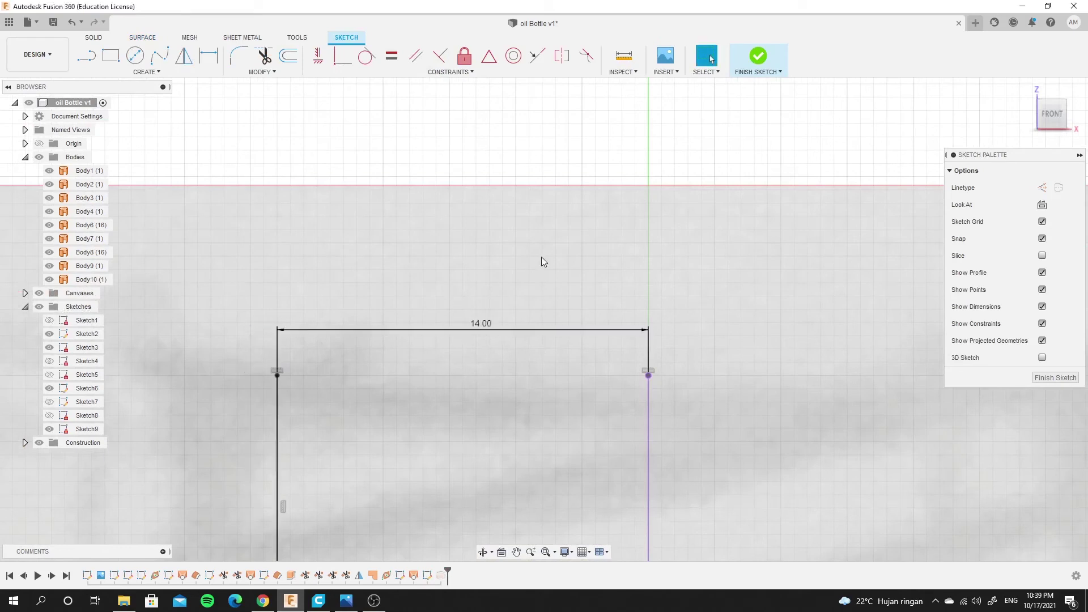
click(757, 55)
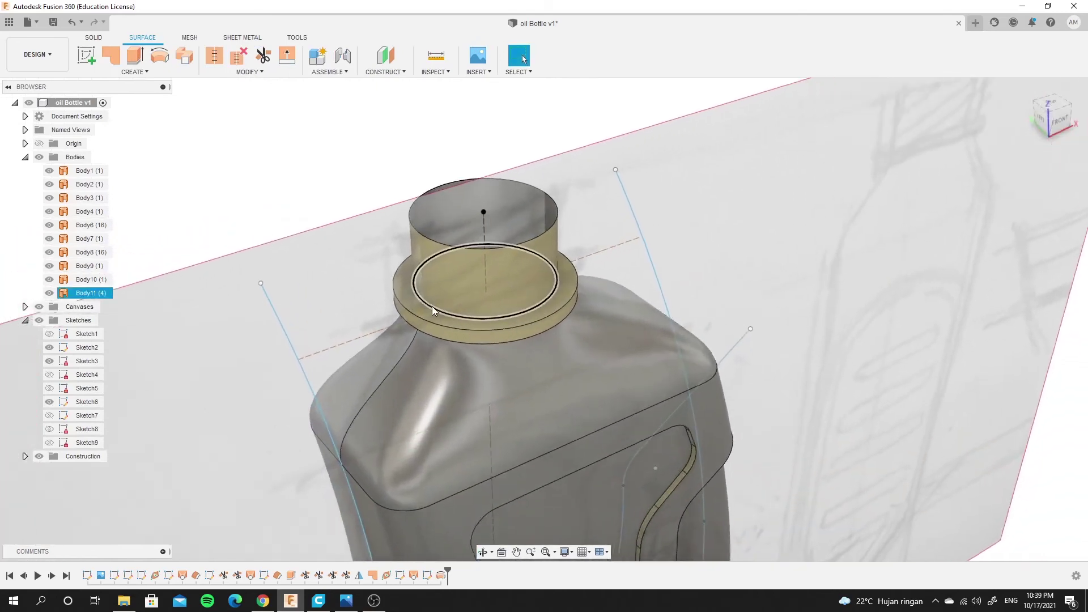
shift+middle_drag(532, 294, 356, 87)
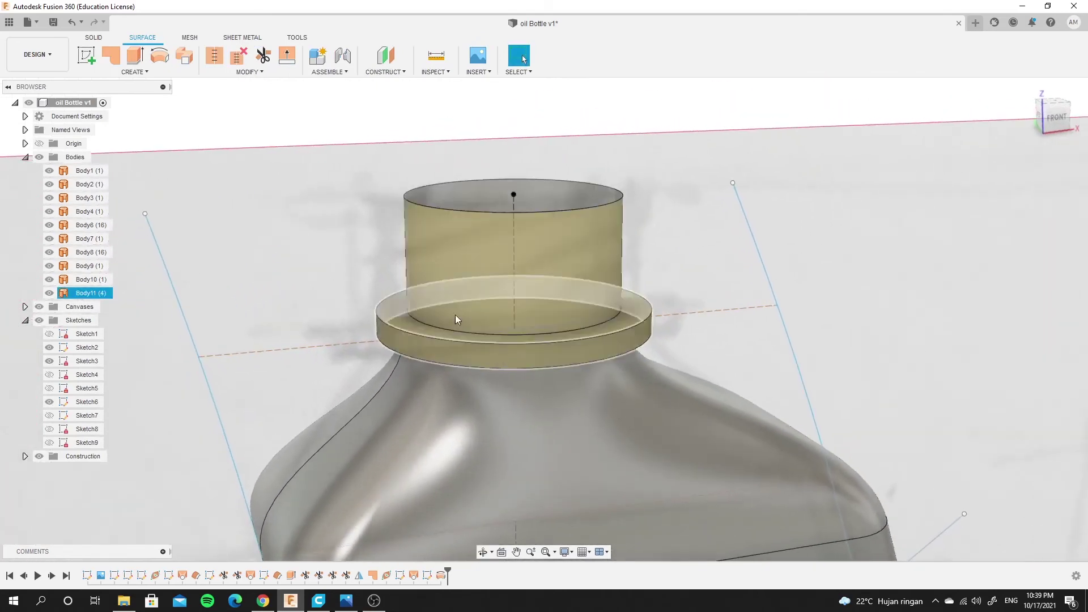
Fillet the two outer flange edges of Body11 with a 1 mm radius
click(248, 72)
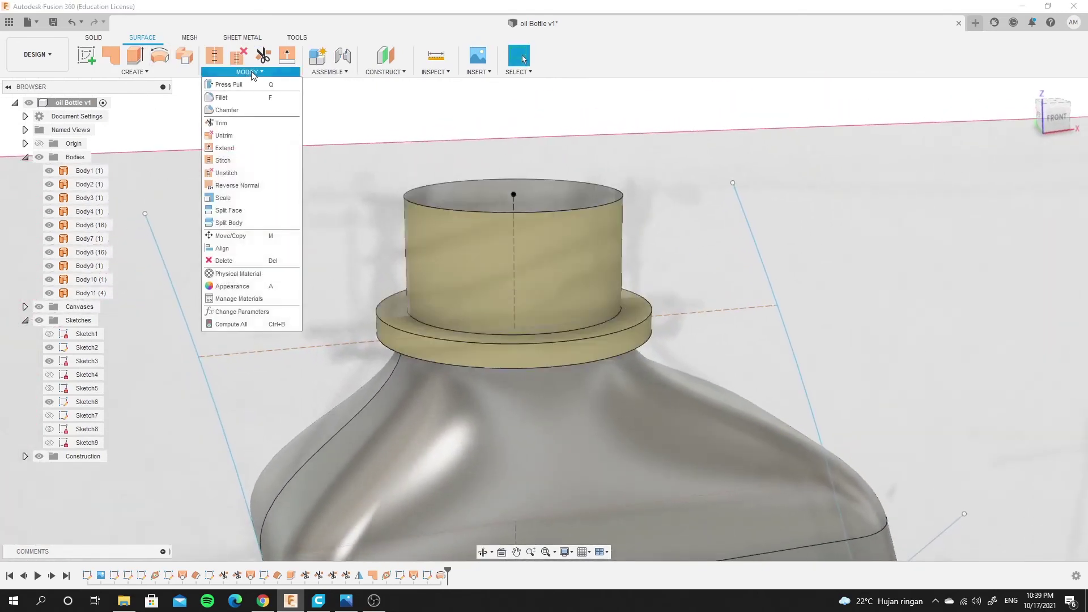
click(221, 98)
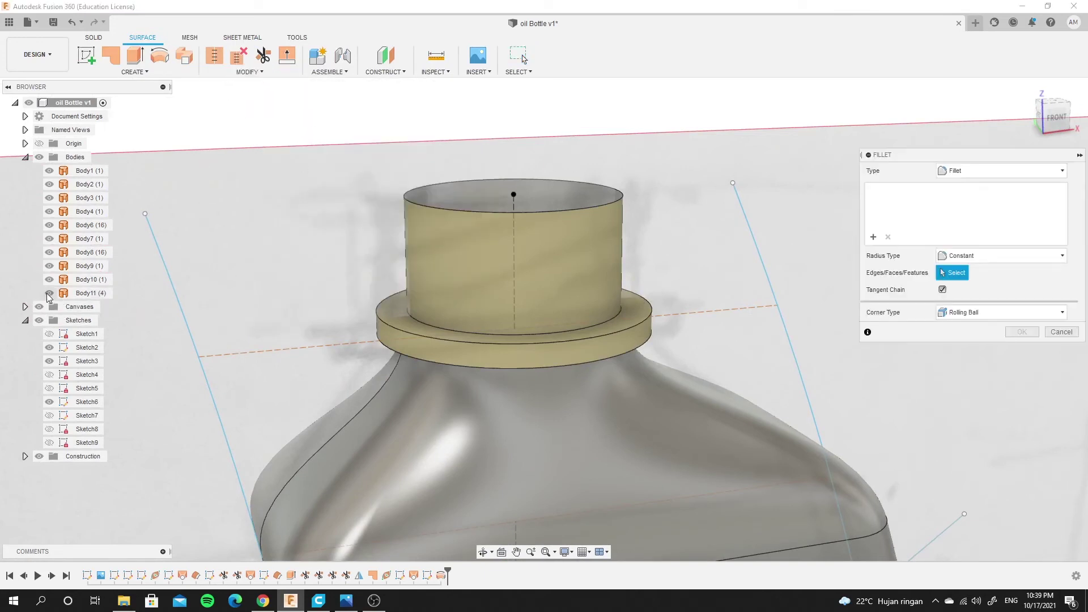
click(49, 293)
click(50, 295)
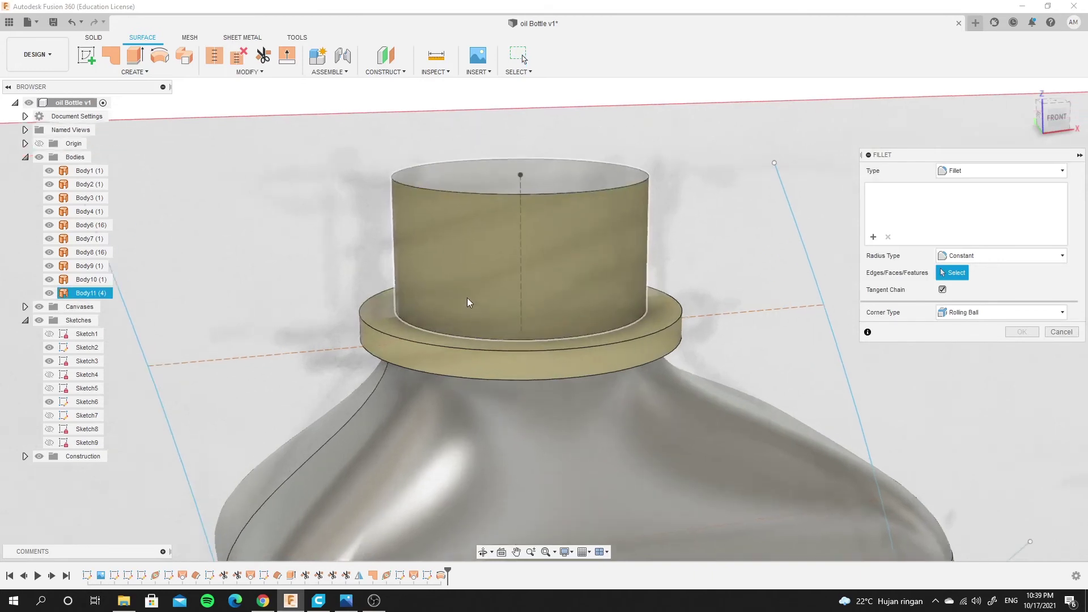
scroll(449, 305, up, 5)
click(405, 354)
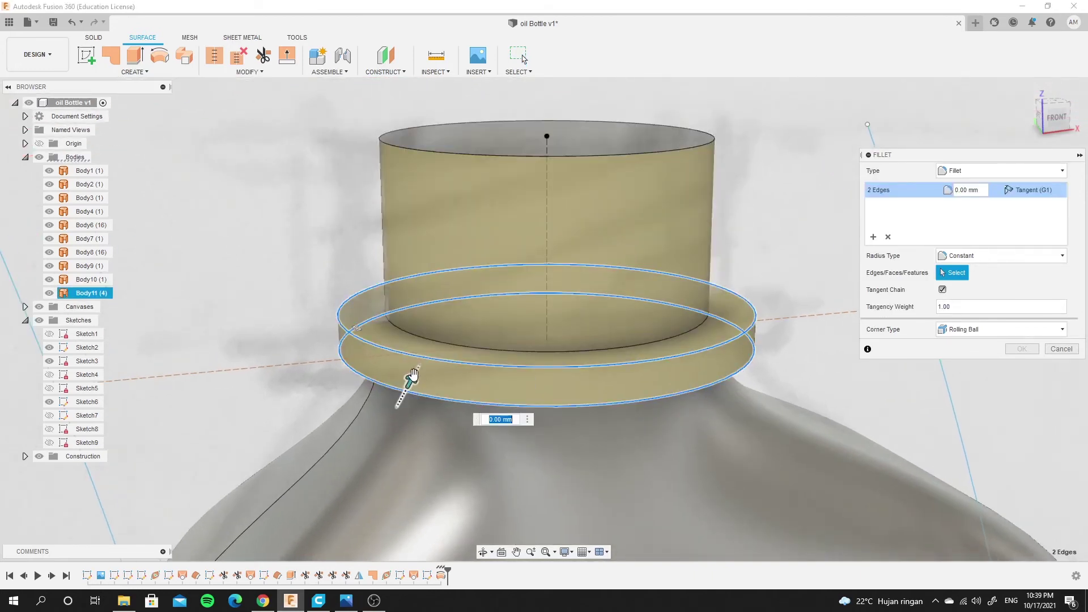
drag(413, 374, 416, 373)
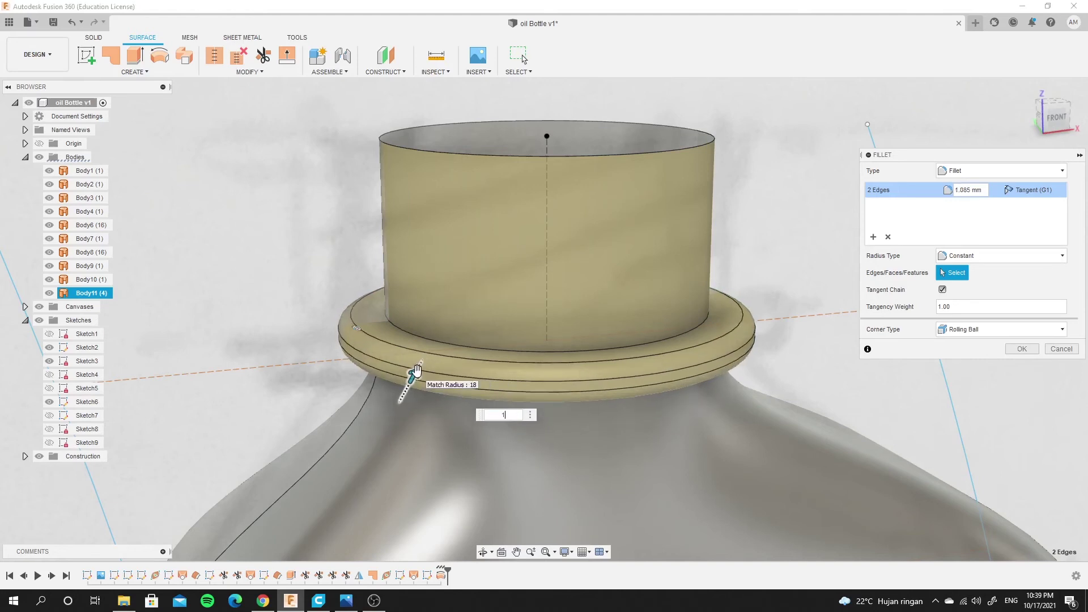
Apply the 1 mm fillet to the flange
text(1)
click(1024, 349)
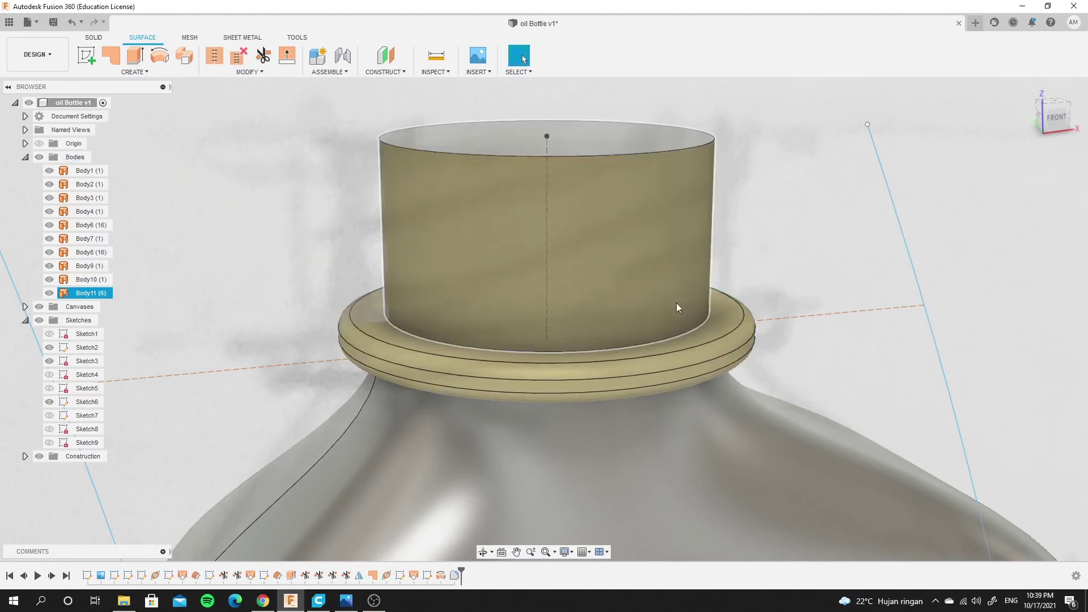
scroll(669, 299, down, 3)
scroll(661, 295, down, 3)
scroll(663, 298, down, 3)
scroll(664, 300, down, 3)
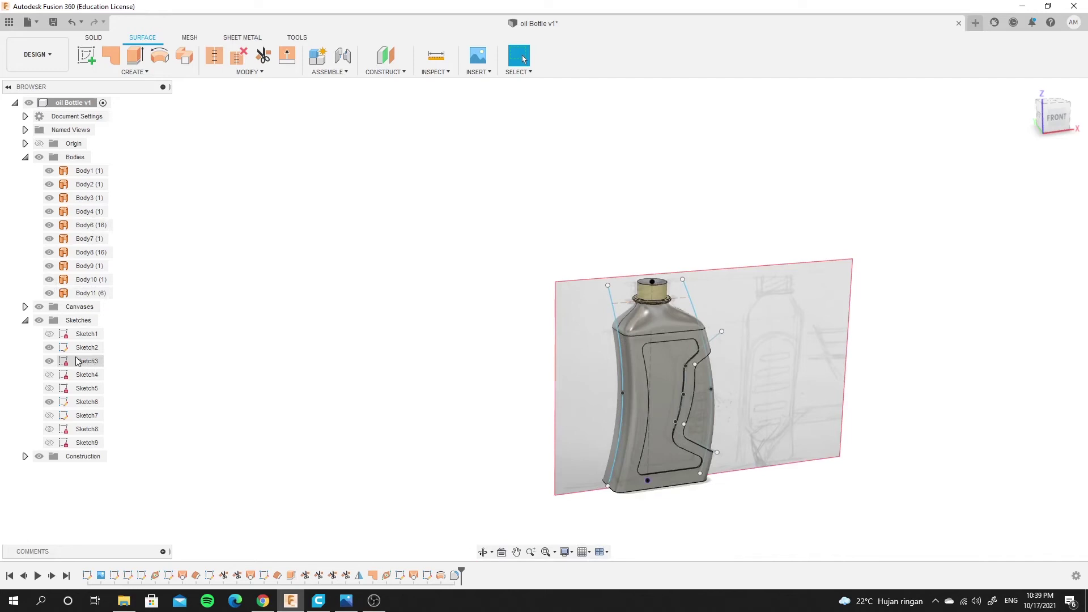
Hide the reference canvas, Sketch2, Sketch6 and shoulder sketch line, returning to the front view
click(38, 307)
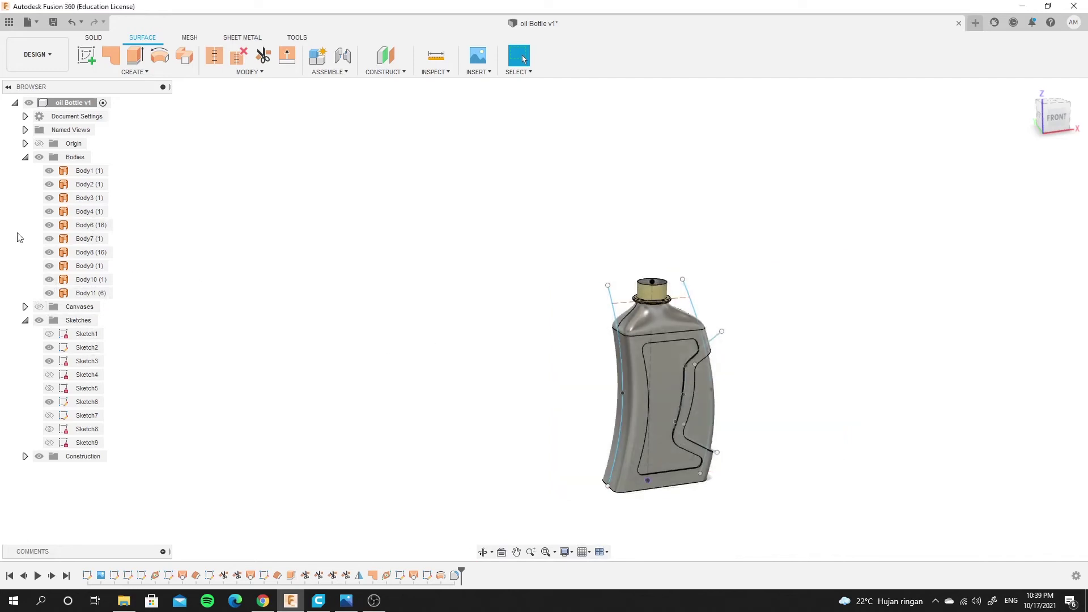
click(49, 348)
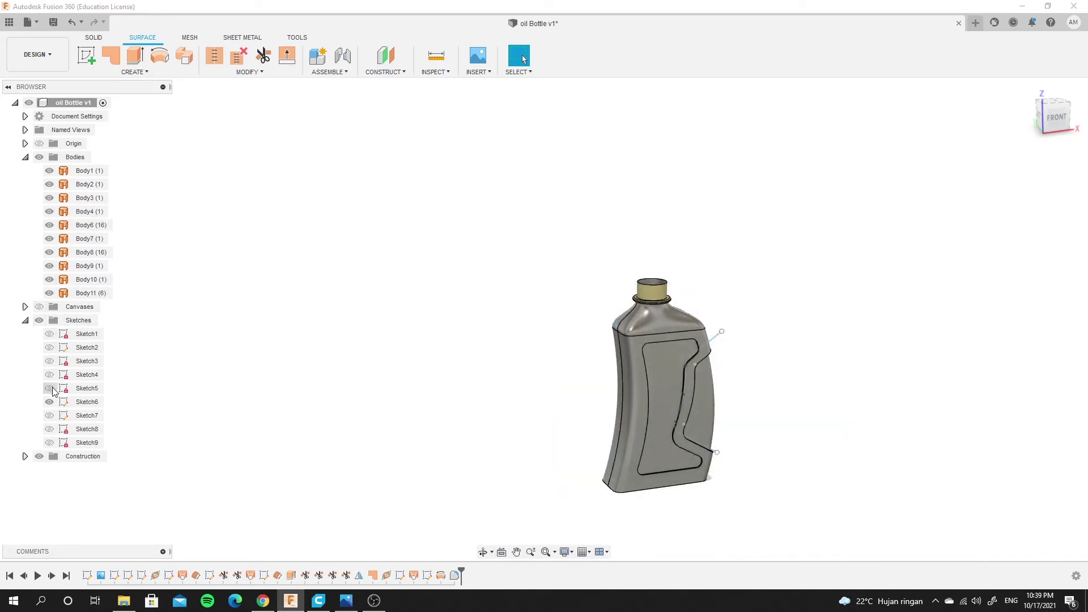
click(50, 388)
scroll(570, 444, down, 2)
scroll(589, 397, up, 5)
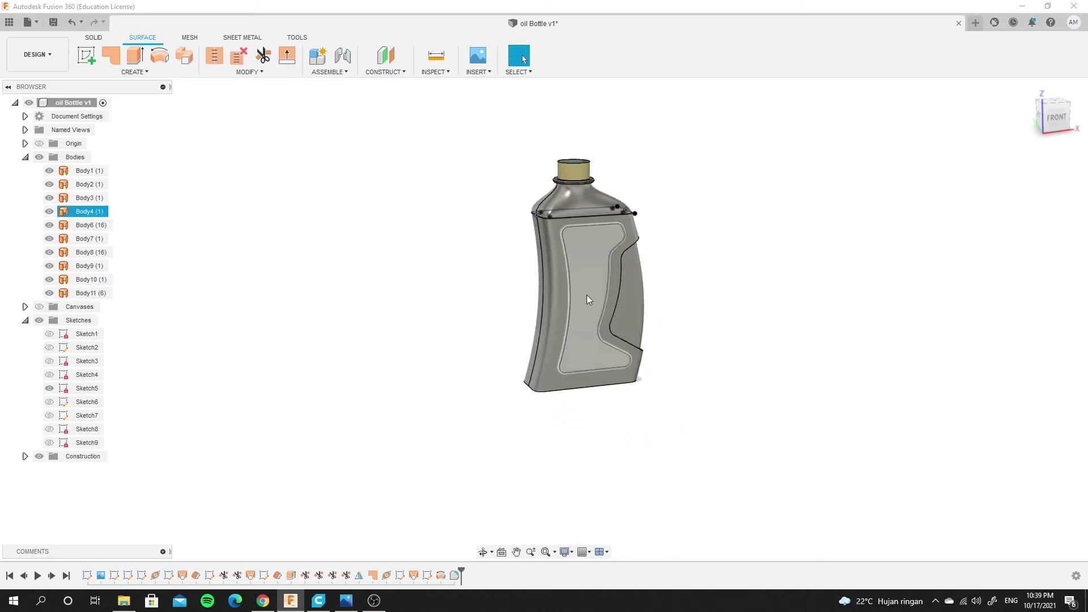
scroll(589, 396, down, 1)
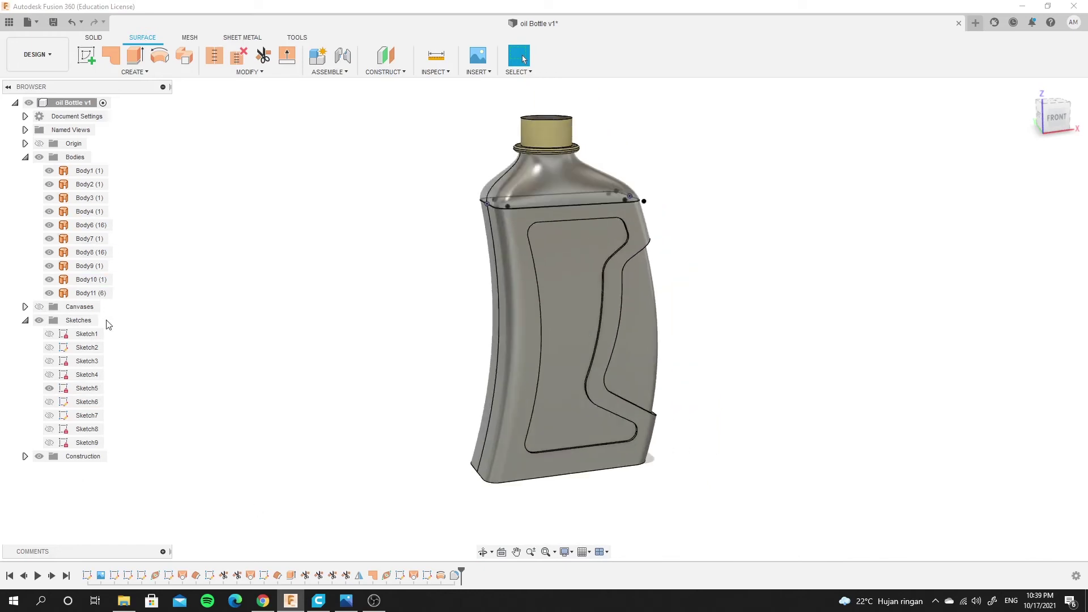
click(50, 388)
mouse_move(390, 331)
shift+middle_down()
mouse_move(455, 274)
mouse_move(552, 289)
shift+middle_up()
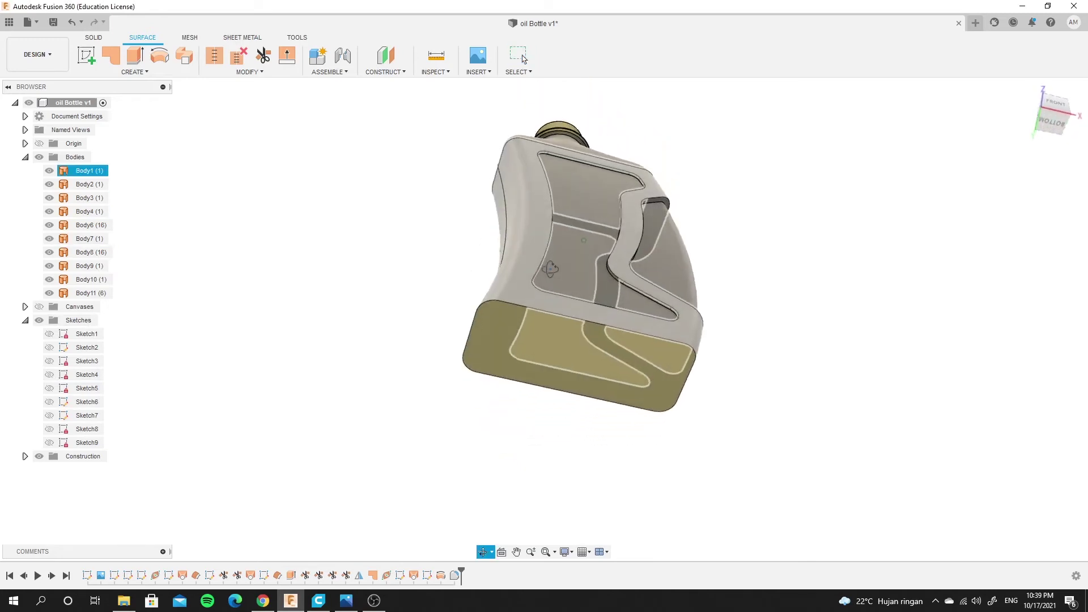
shift+middle_drag(552, 289, 527, 434)
scroll(527, 433, up, 3)
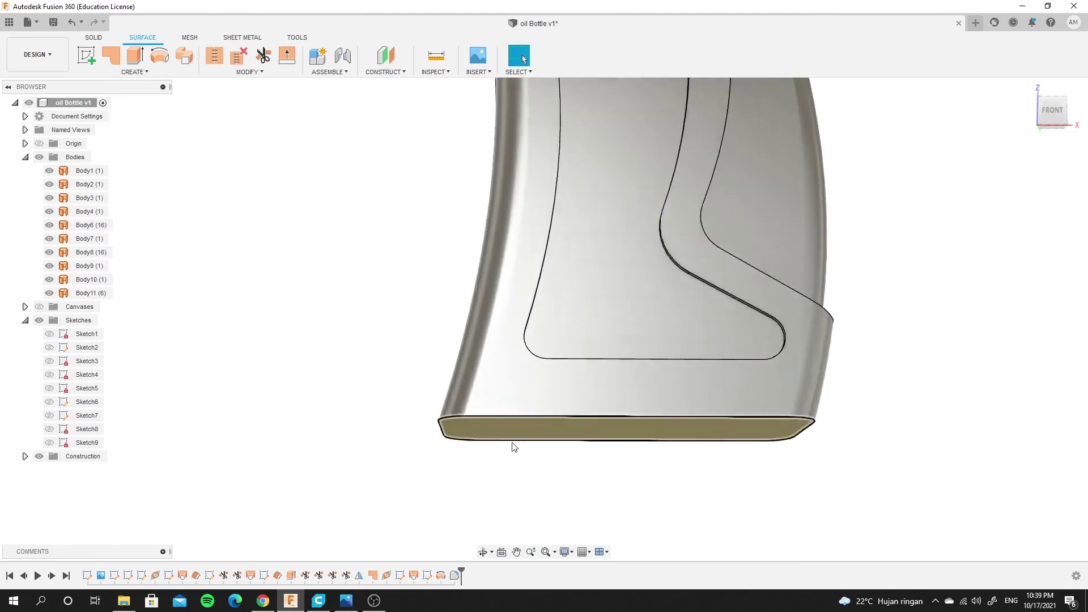
scroll(436, 405, up, 2)
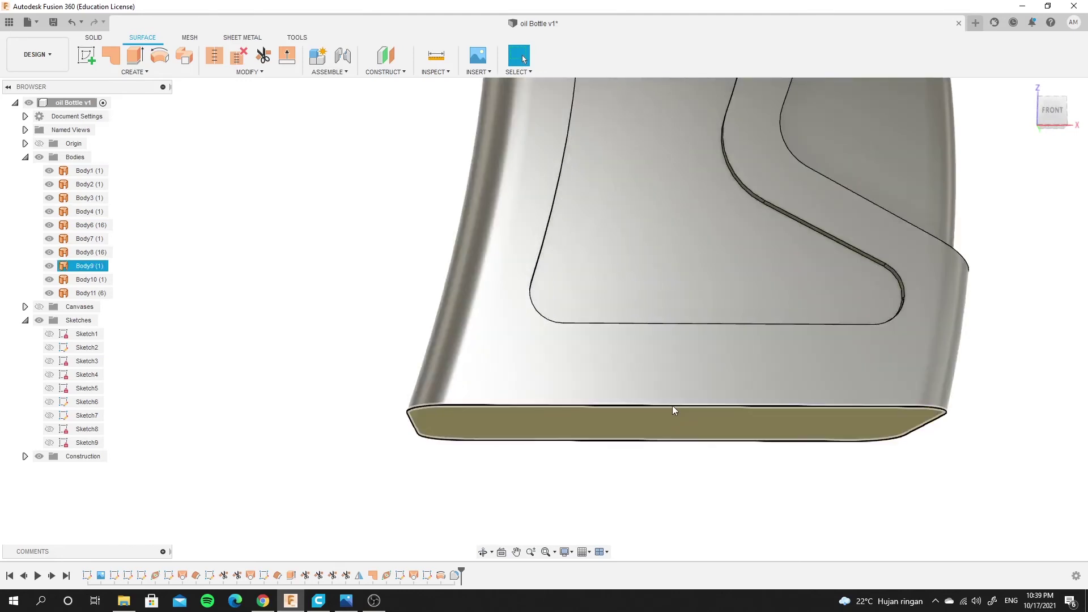
Cancel a trial fillet, toggle Body9's visibility, and zoom out to the full bottle
click(248, 69)
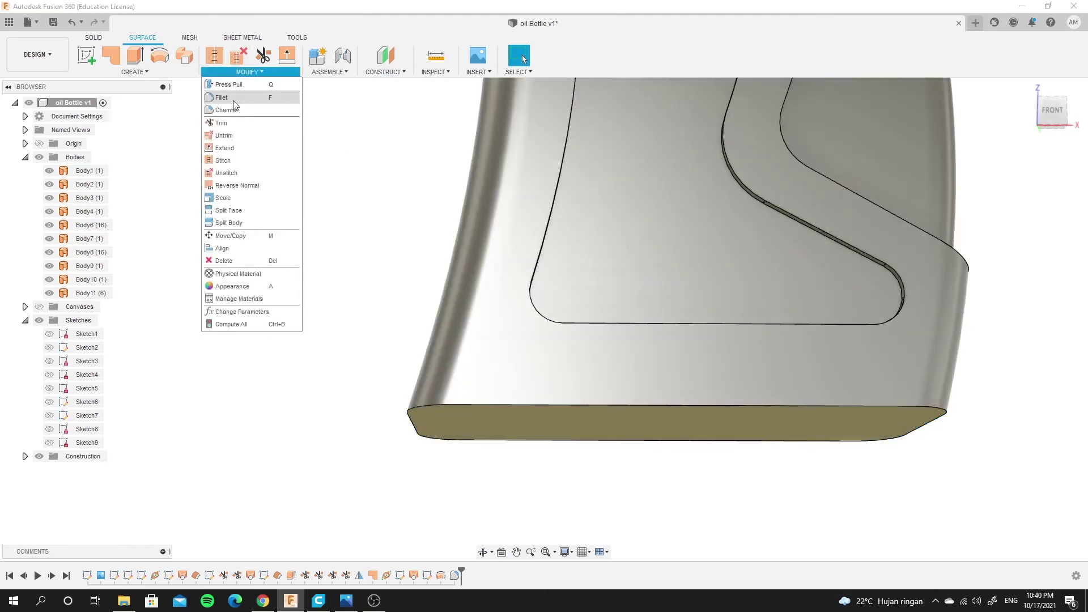
click(225, 98)
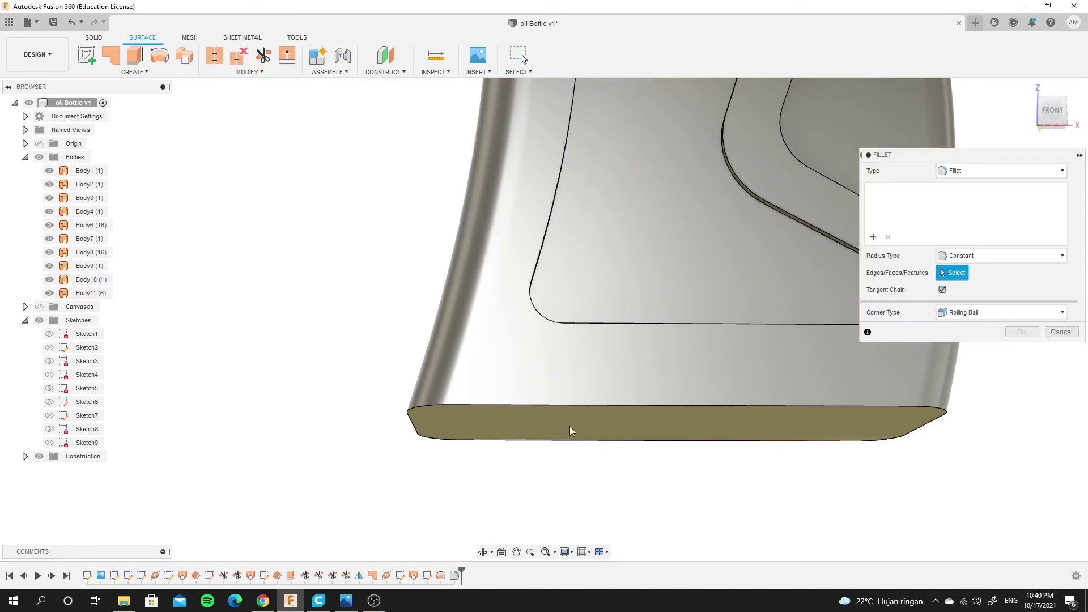
click(1061, 332)
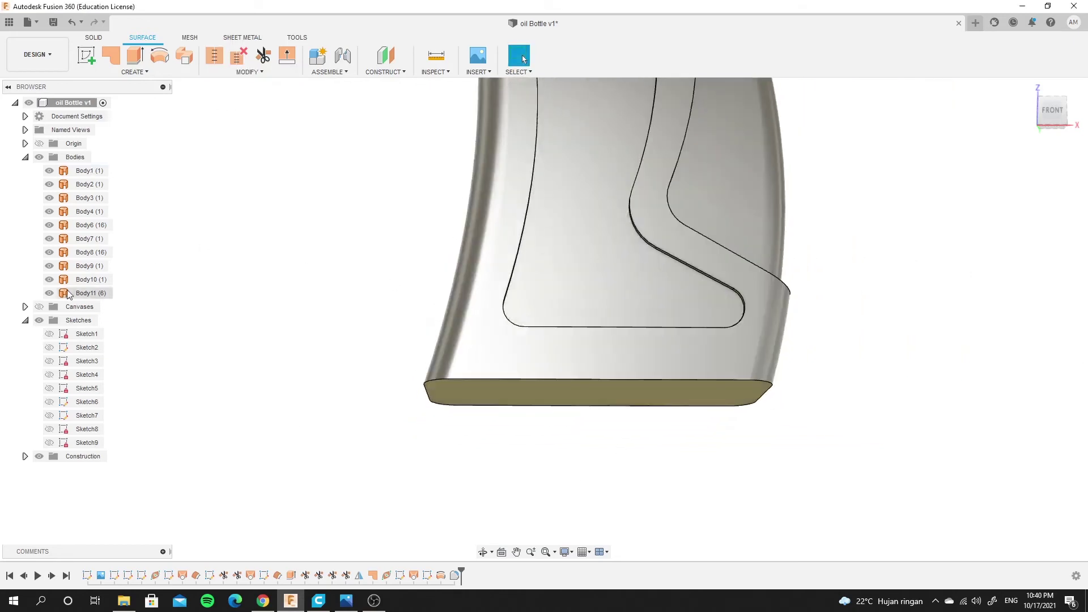
click(52, 294)
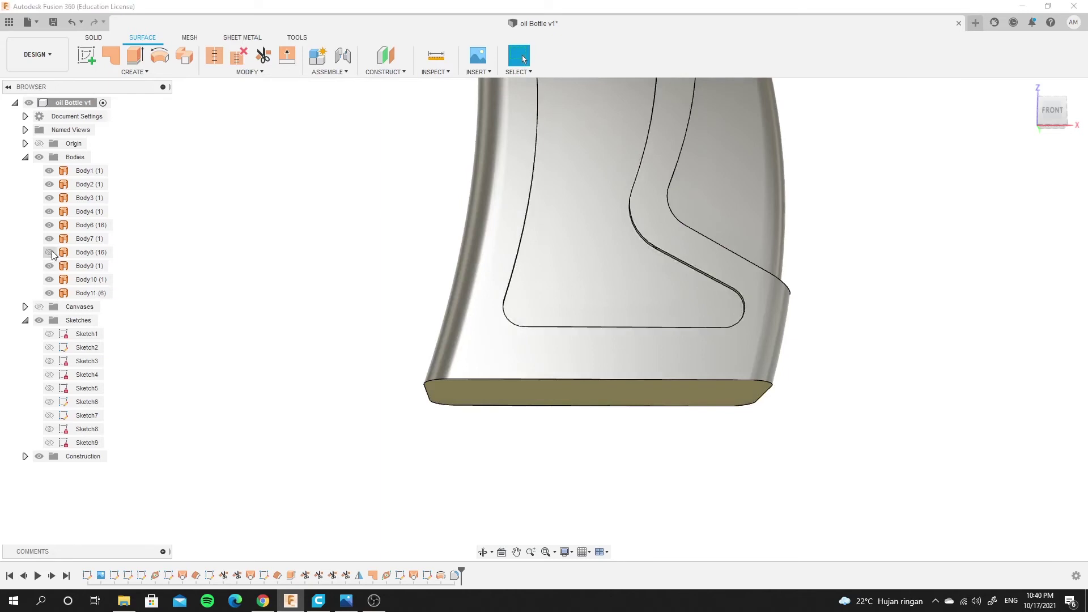
click(50, 266)
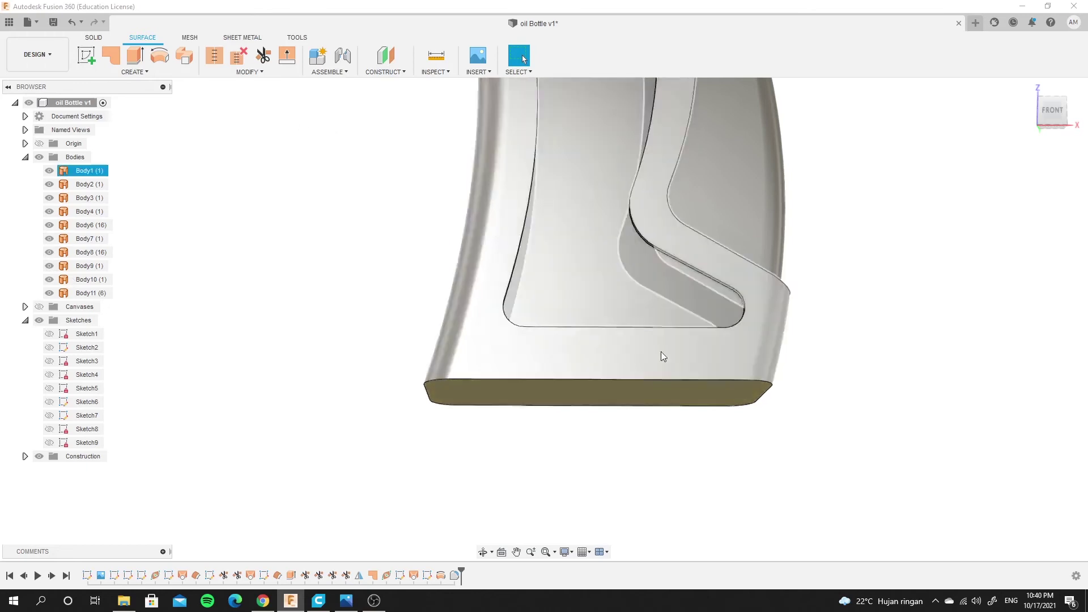
scroll(680, 295, down, 5)
scroll(701, 240, up, 3)
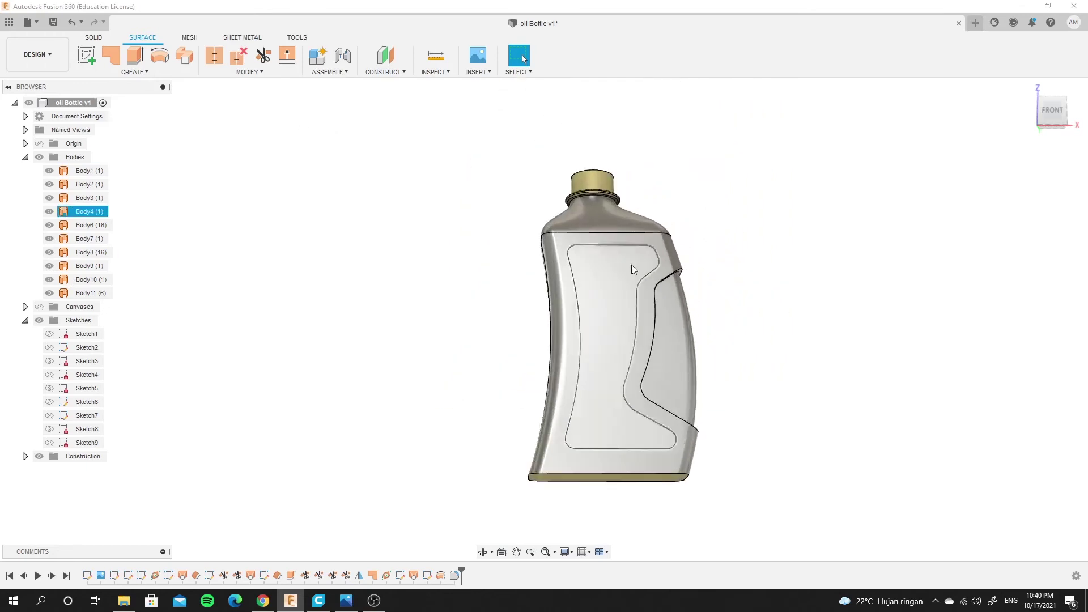
Start Stitch and window-select all ten surface bodies at 0.10 mm tolerance
click(214, 55)
scroll(387, 242, down, 2)
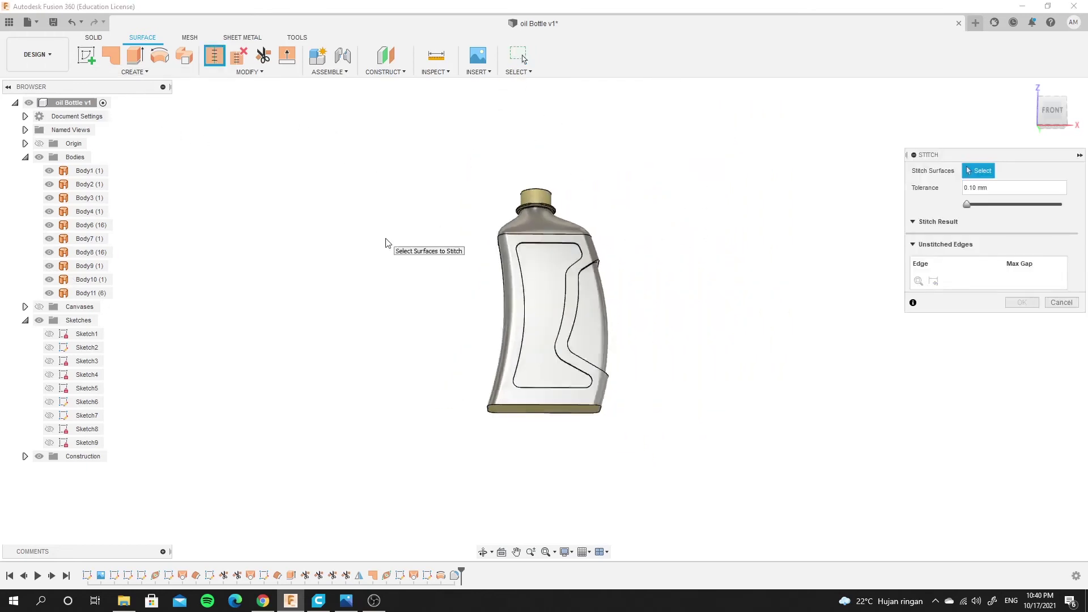
scroll(457, 296, up, 1)
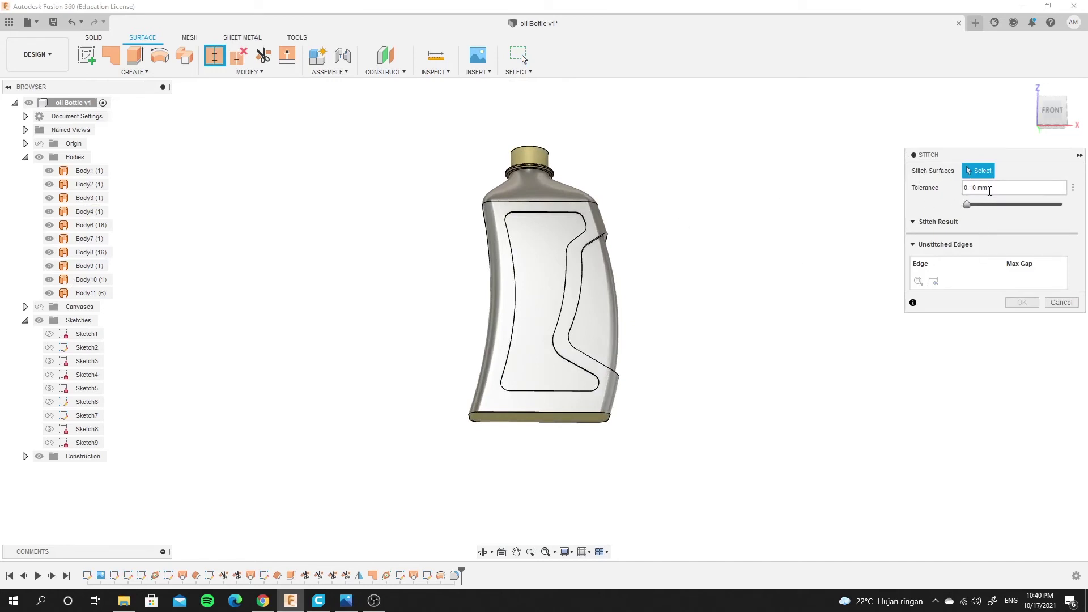
shift+middle_drag(620, 178, 641, 213)
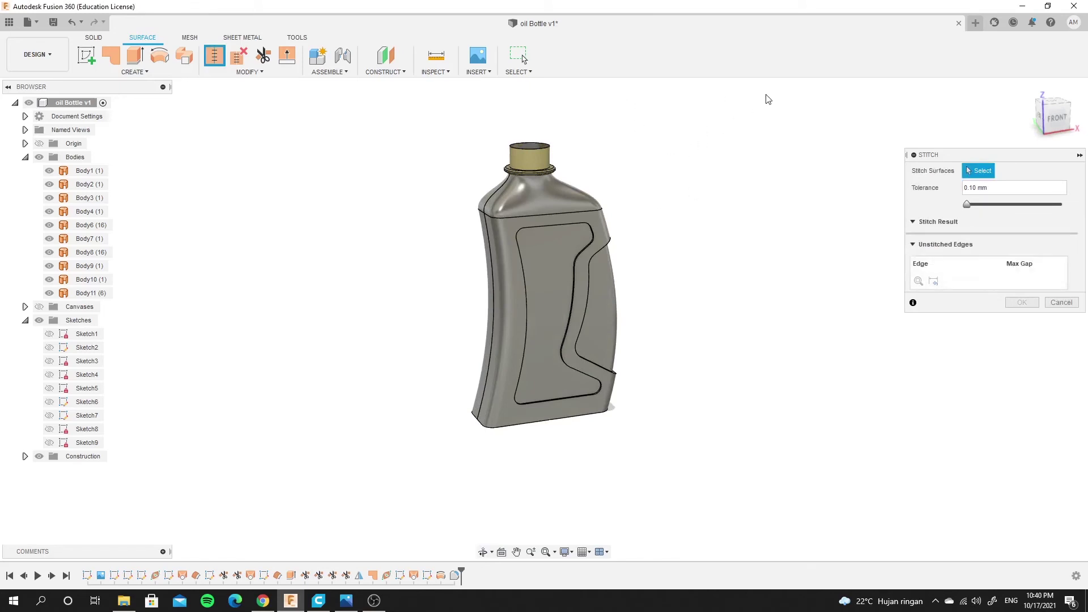
drag(767, 100, 397, 459)
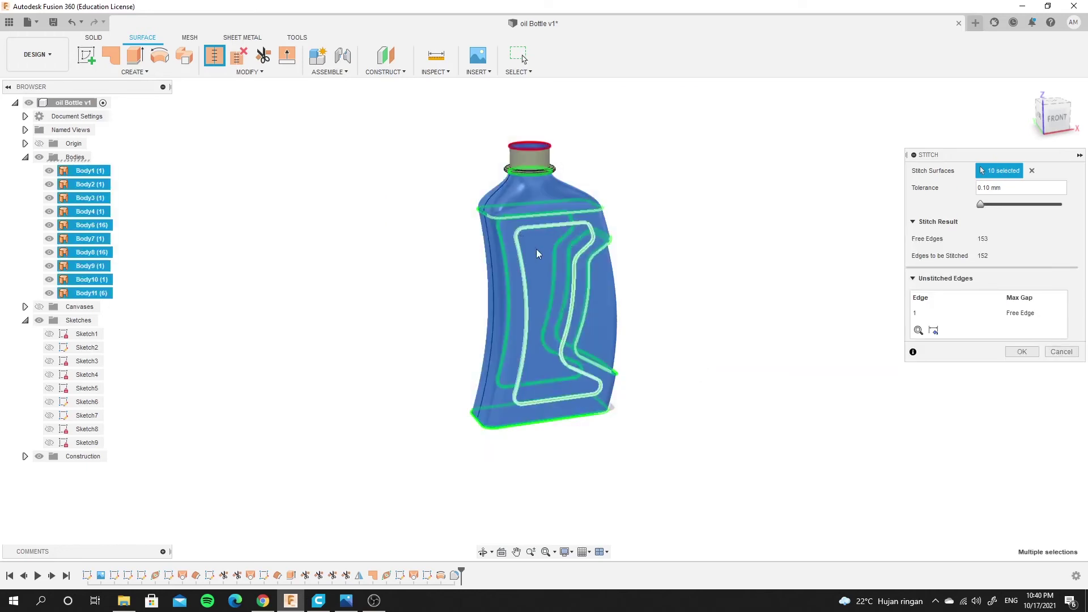
Orbit around the bottle's base to inspect the selected bodies' bottom edges
shift+middle_drag(505, 427, 504, 351)
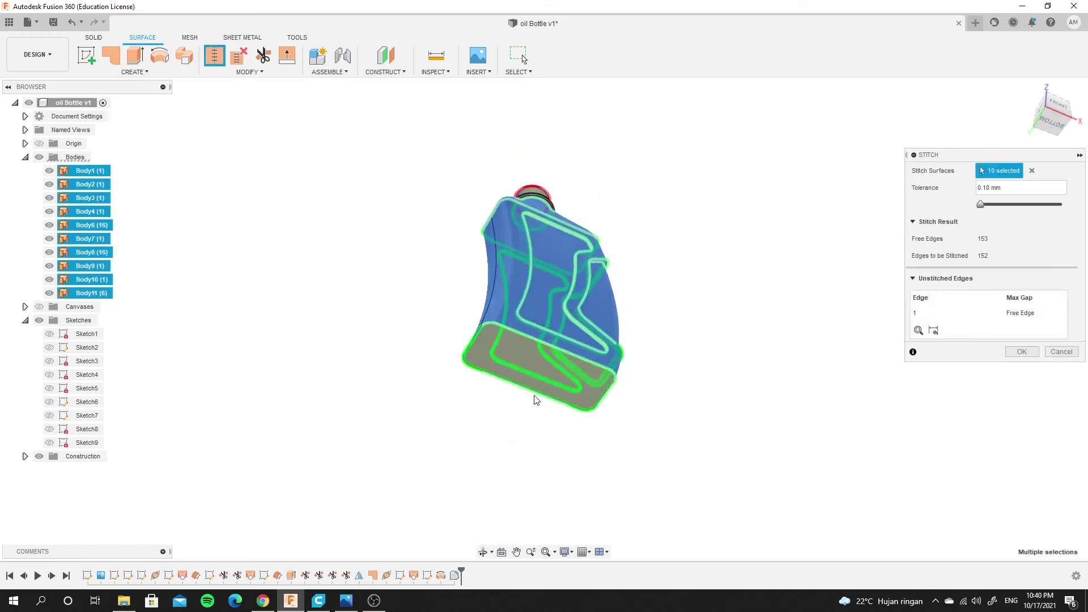
scroll(555, 336, up, 2)
scroll(555, 335, up, 3)
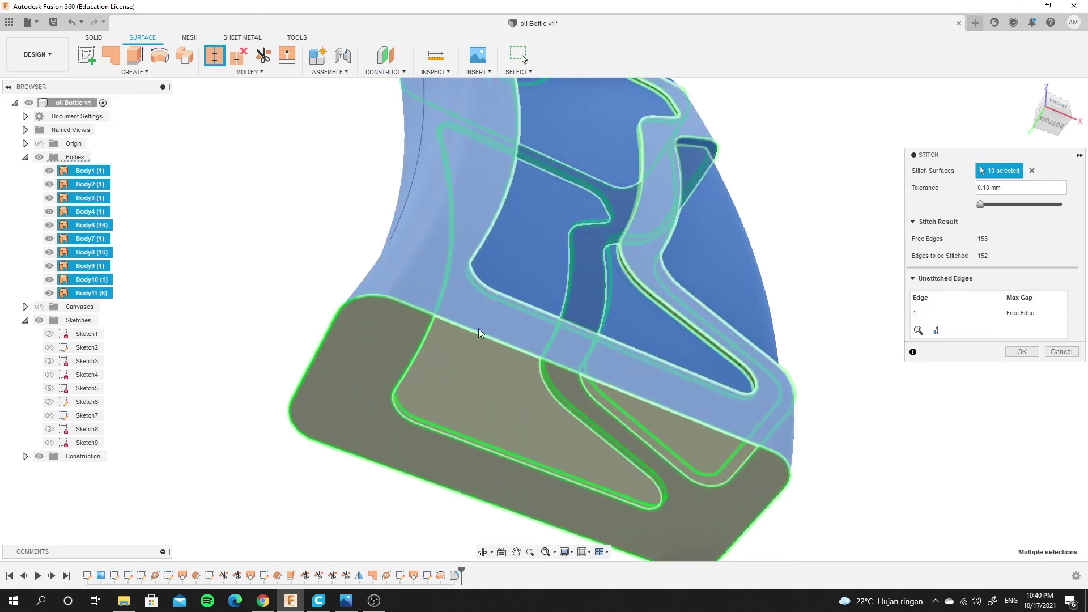
scroll(543, 367, down, 3)
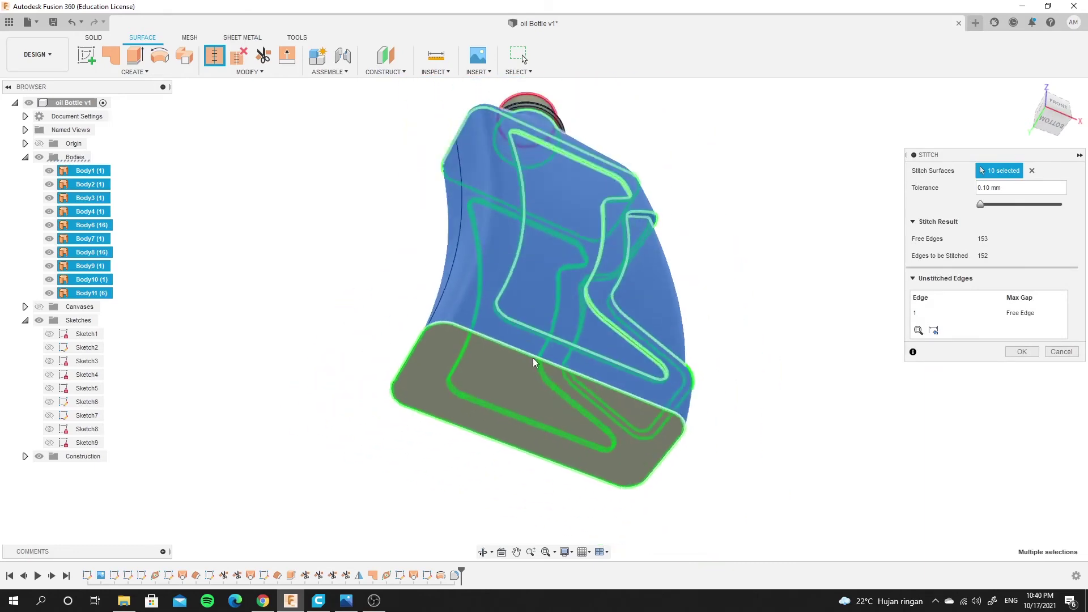
scroll(543, 368, up, 3)
mouse_move(542, 367)
shift+middle_down()
mouse_move(426, 310)
mouse_move(595, 185)
shift+middle_up()
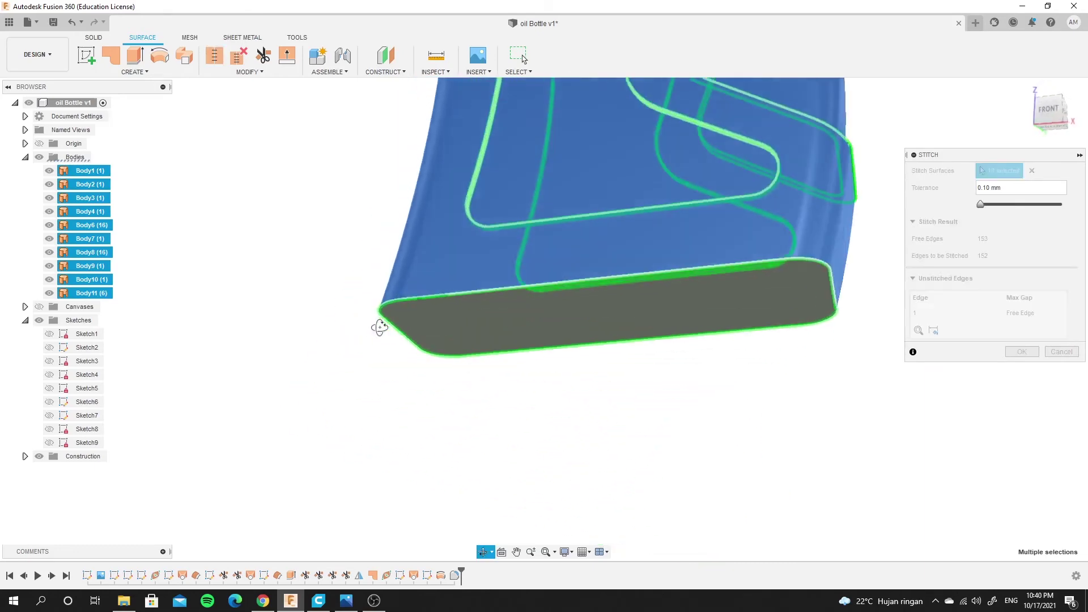
scroll(595, 184, down, 2)
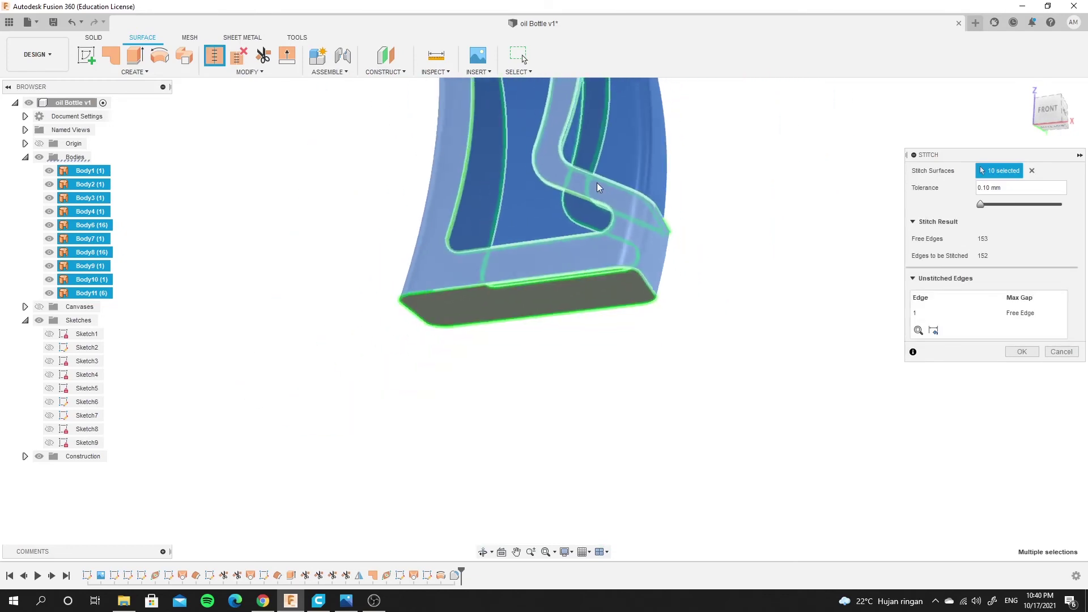
scroll(597, 182, down, 2)
scroll(576, 223, up, 2)
scroll(612, 309, up, 2)
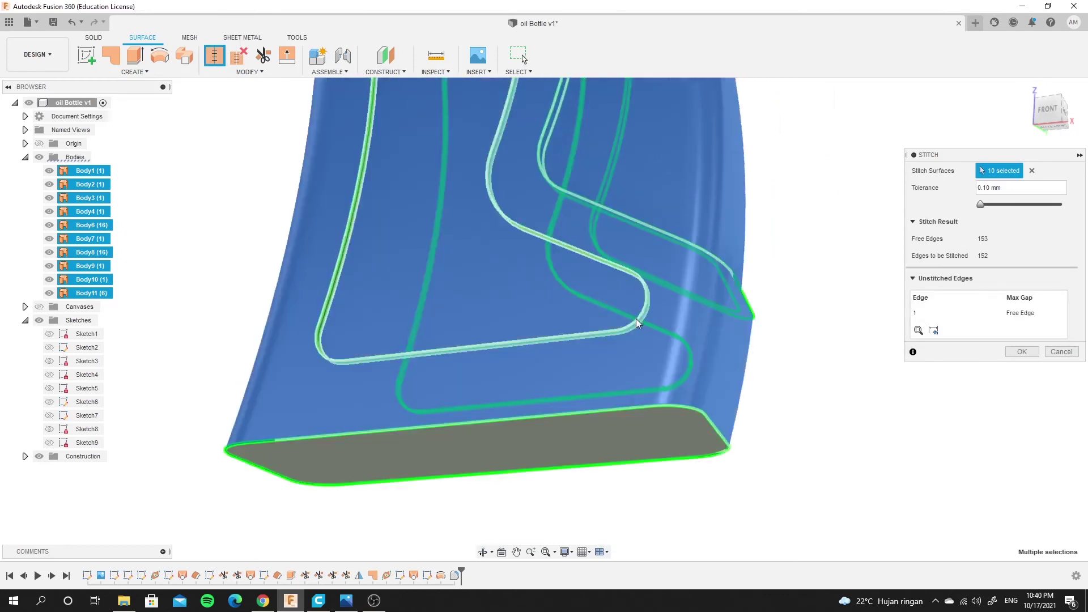
shift+middle_drag(612, 309, 638, 291)
scroll(637, 290, down, 1)
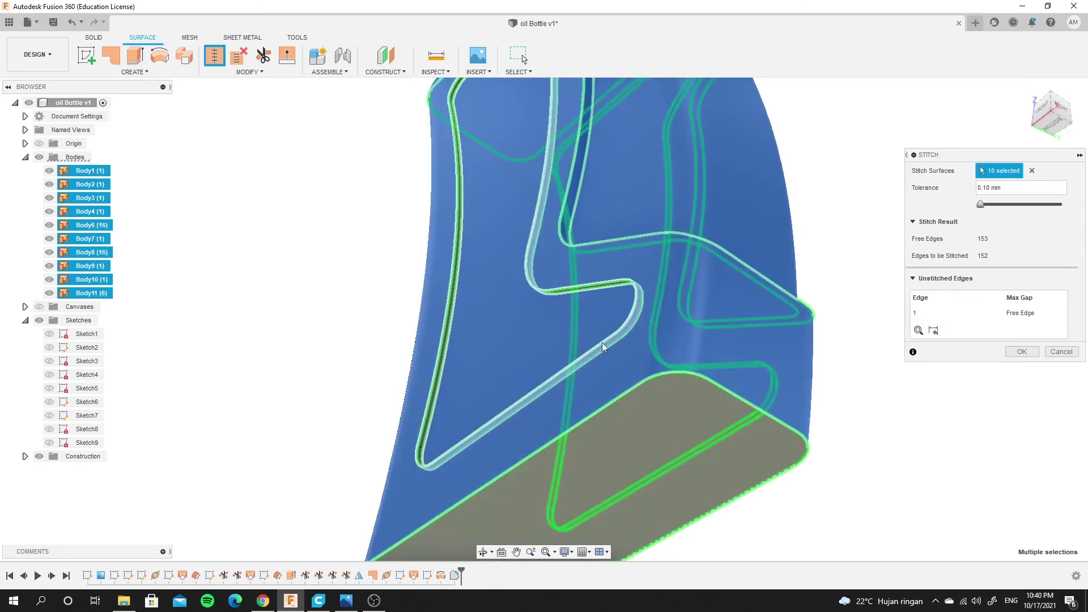
scroll(602, 272, down, 2)
scroll(478, 228, down, 1)
scroll(659, 360, down, 2)
Inspect the neck, then apply the stitch to form the single body Body12
mouse_move(659, 360)
shift+middle_down()
mouse_move(707, 383)
mouse_move(670, 260)
shift+middle_up()
scroll(642, 282, up, 3)
scroll(642, 282, up, 2)
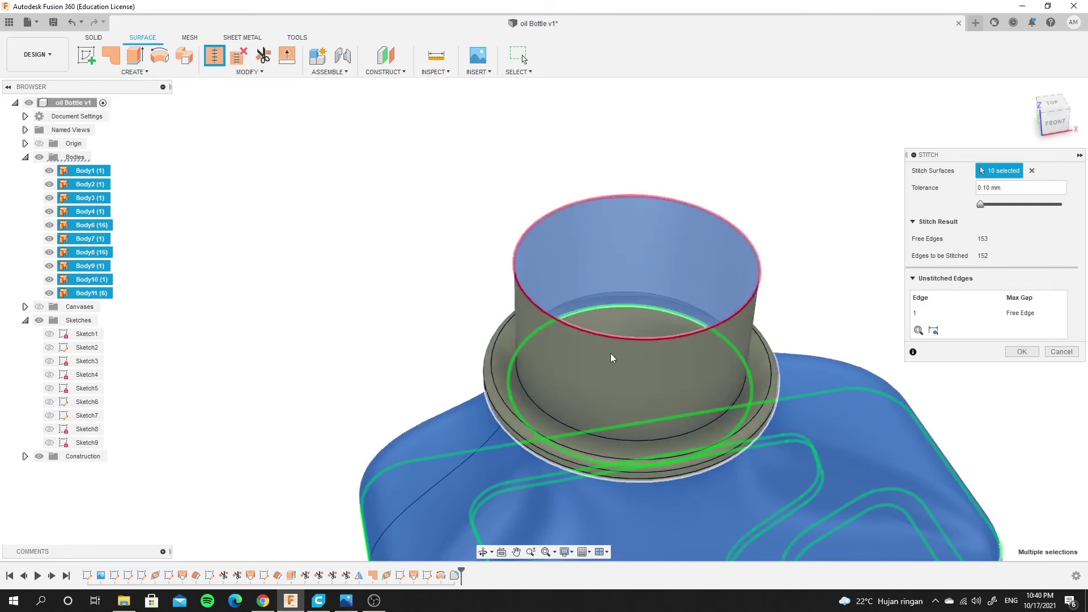
scroll(633, 215, down, 3)
scroll(552, 232, down, 3)
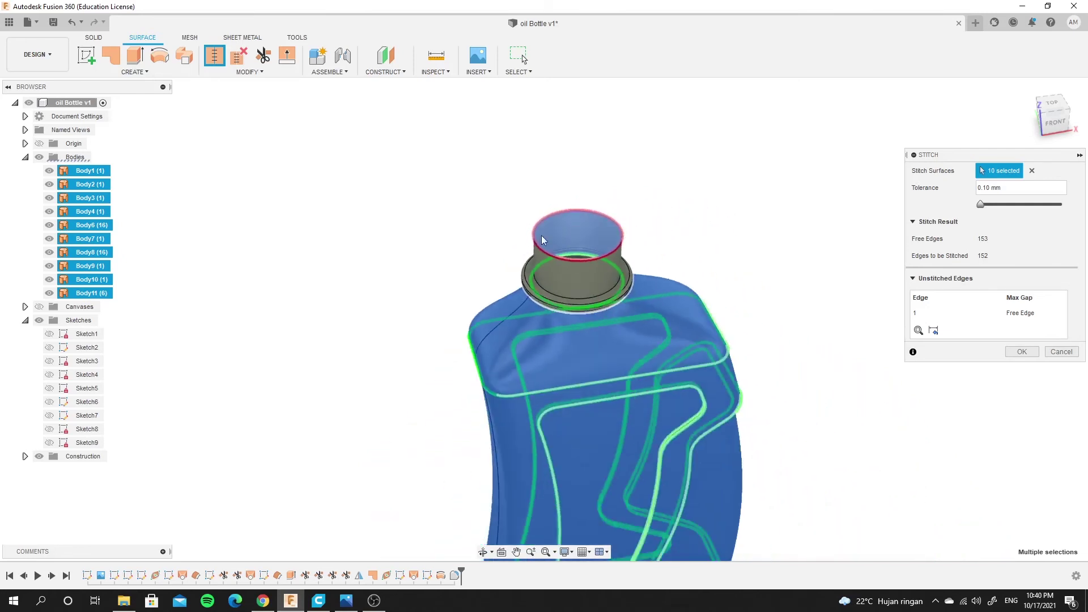
scroll(541, 368, down, 3)
mouse_move(537, 396)
shift+middle_down()
mouse_move(492, 327)
mouse_move(502, 326)
shift+middle_up()
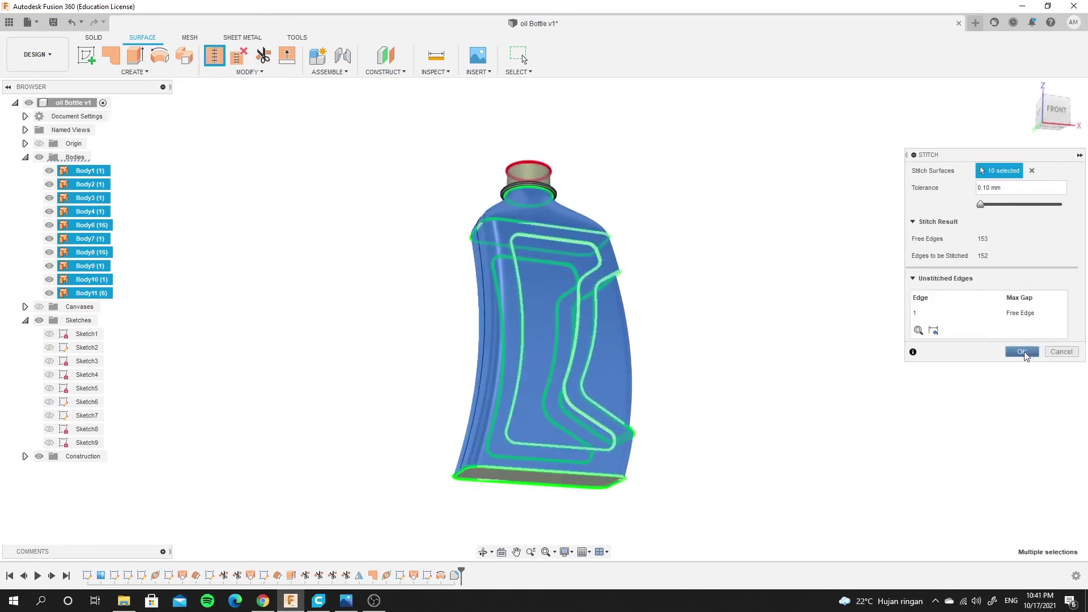
click(1021, 352)
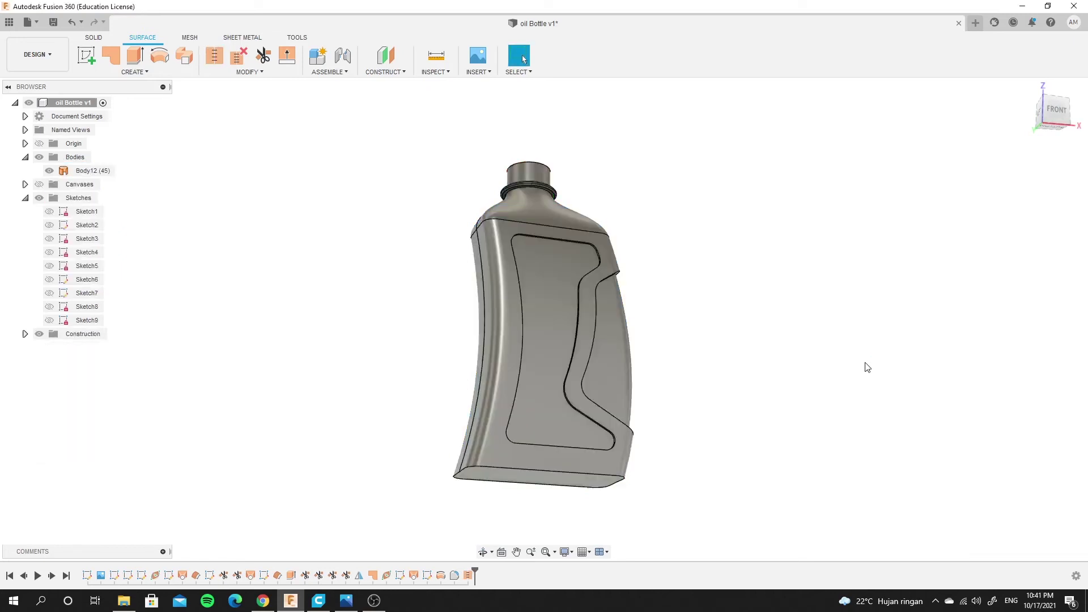
Save a new design version, then orbit to view the stitched bottle's bottom edge
key(ctrl+s)
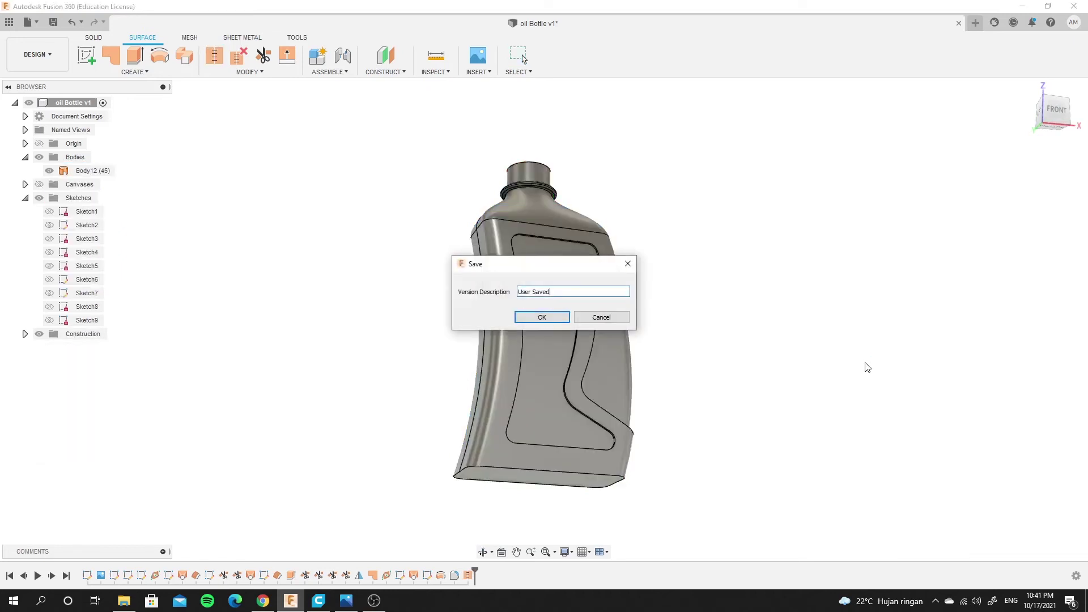
click(543, 317)
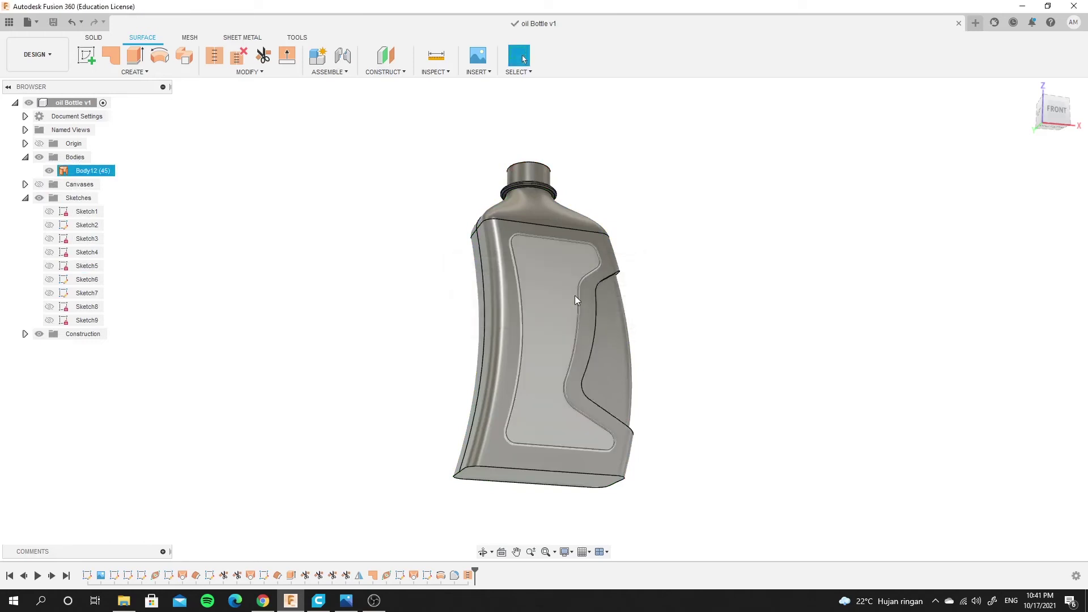
click(91, 171)
shift+middle_drag(559, 275, 554, 291)
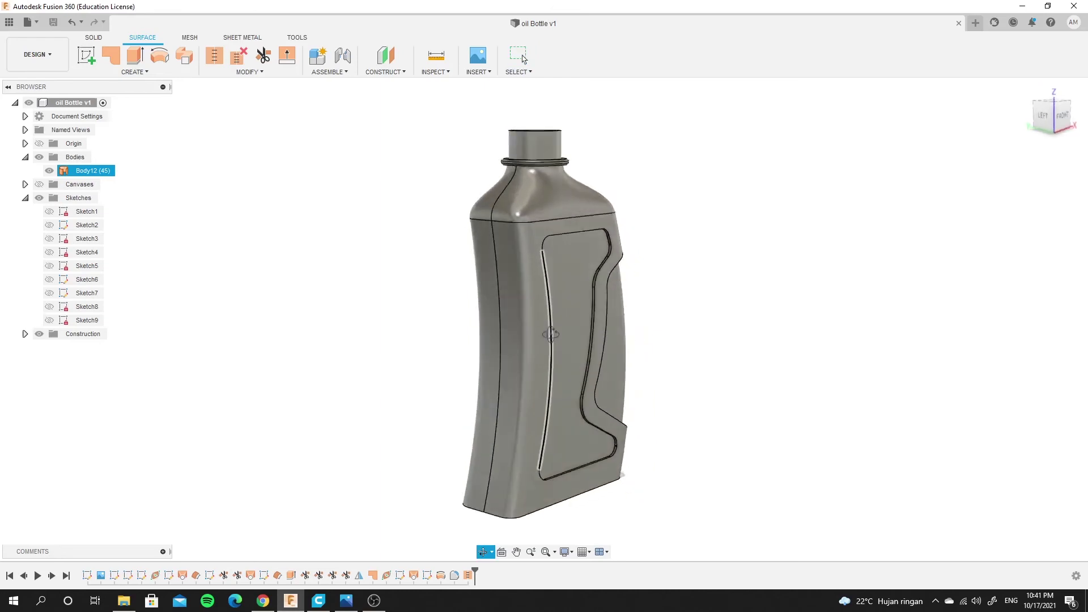
click(91, 170)
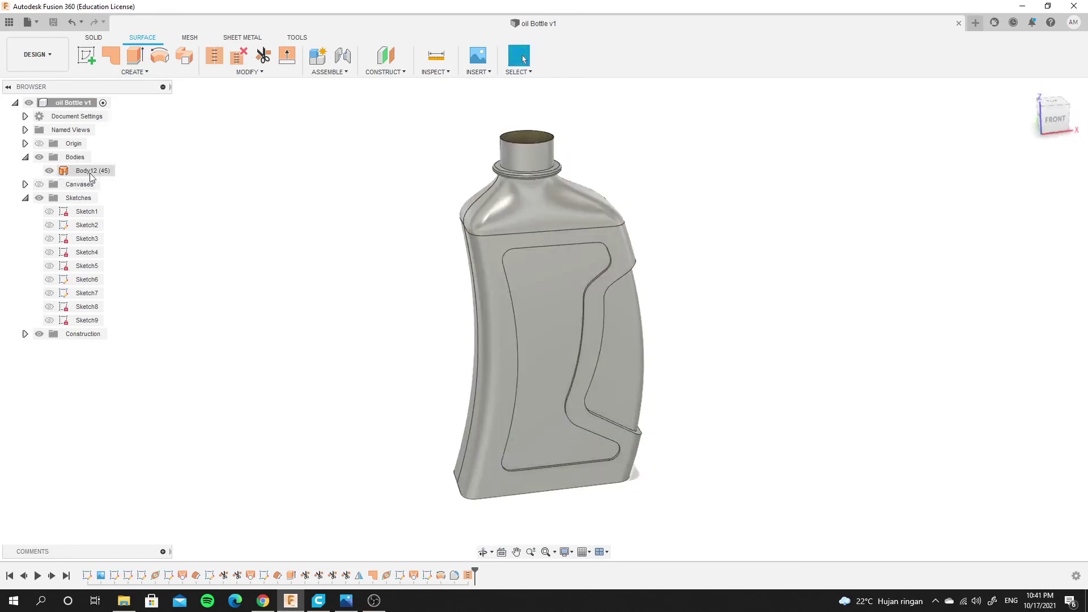
click(300, 172)
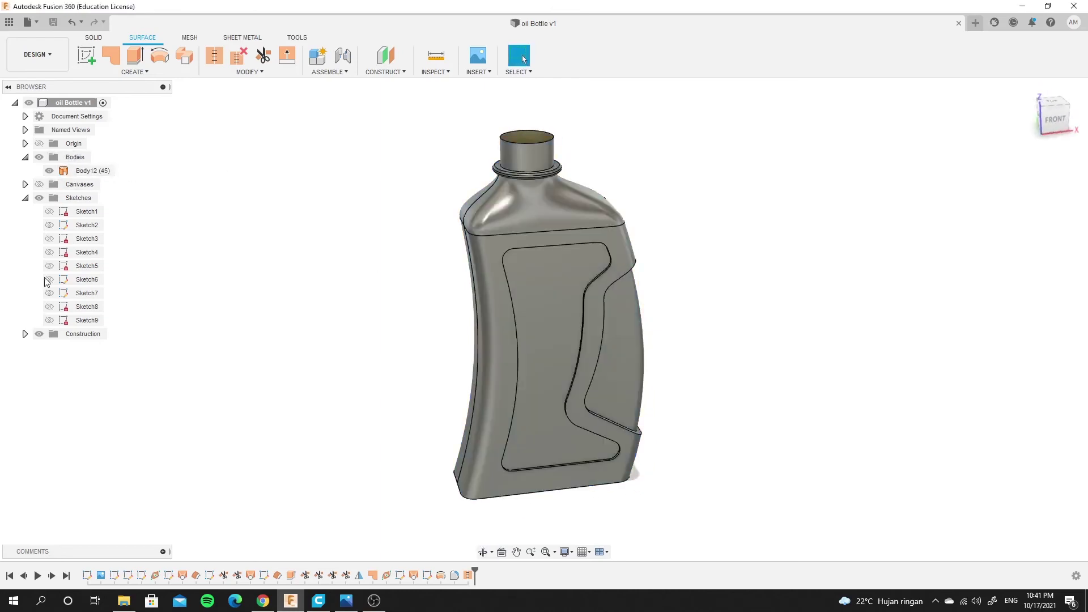
mouse_move(583, 352)
shift+middle_down()
mouse_move(542, 419)
mouse_move(510, 408)
shift+middle_up()
scroll(498, 405, up, 5)
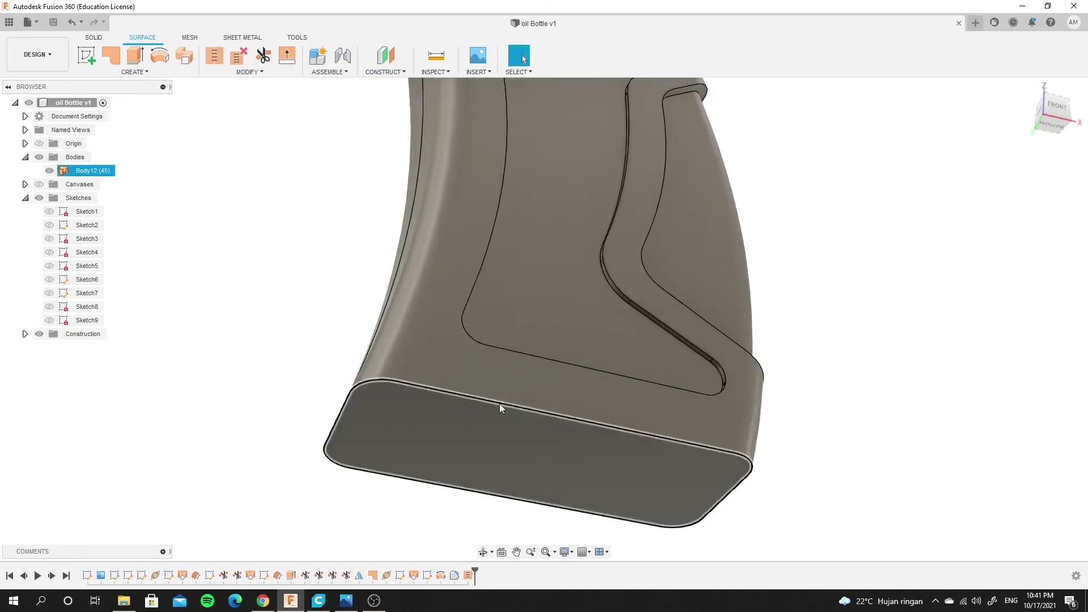
Start a fillet on the bottle's bottom edge loop and drag out a trial radius
click(248, 72)
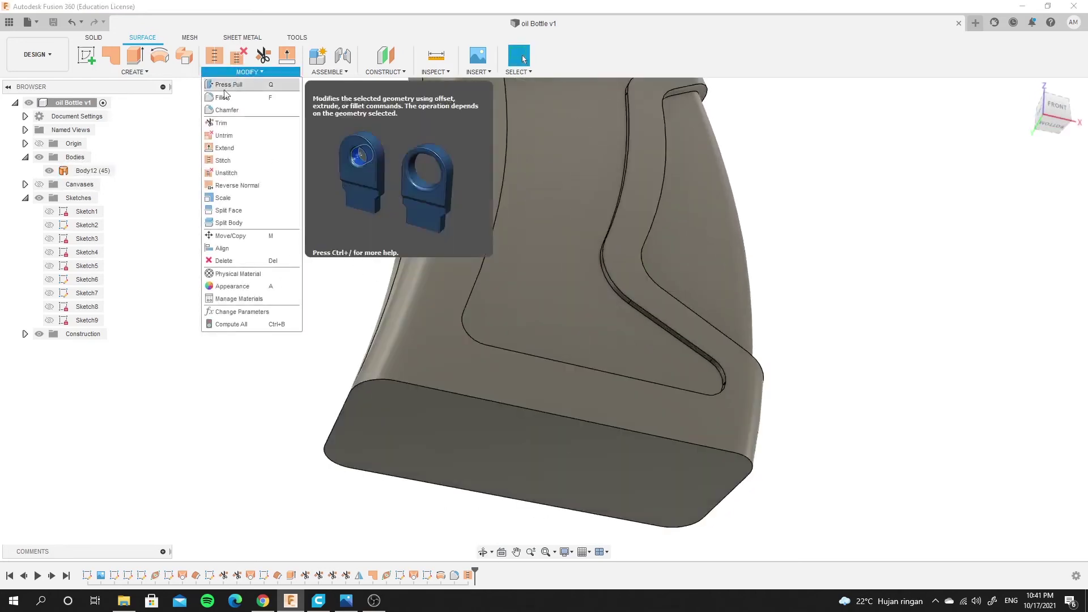
key(Escape)
key(f)
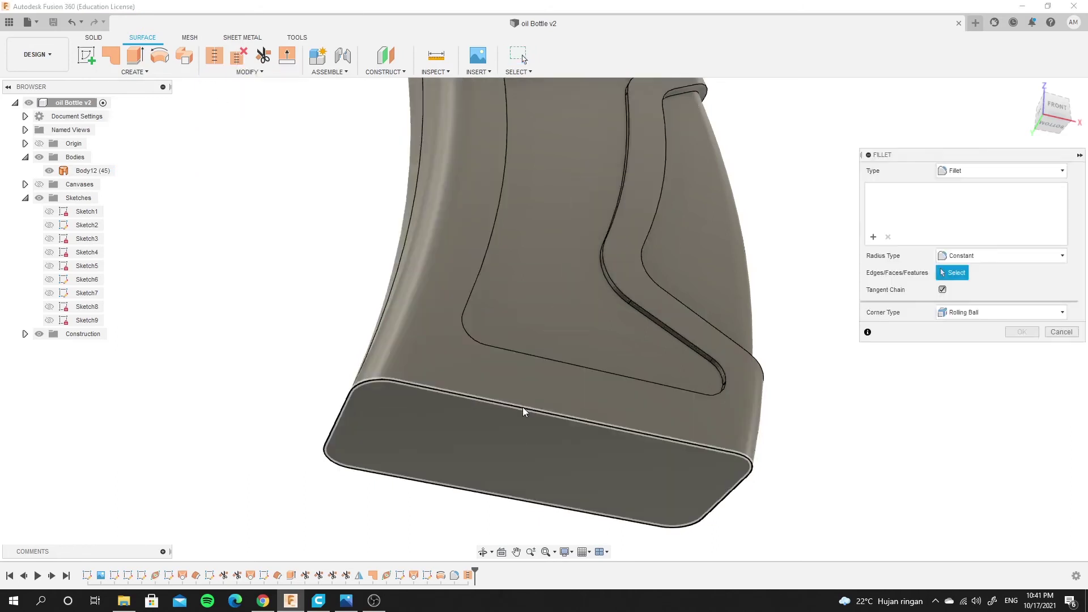
click(521, 406)
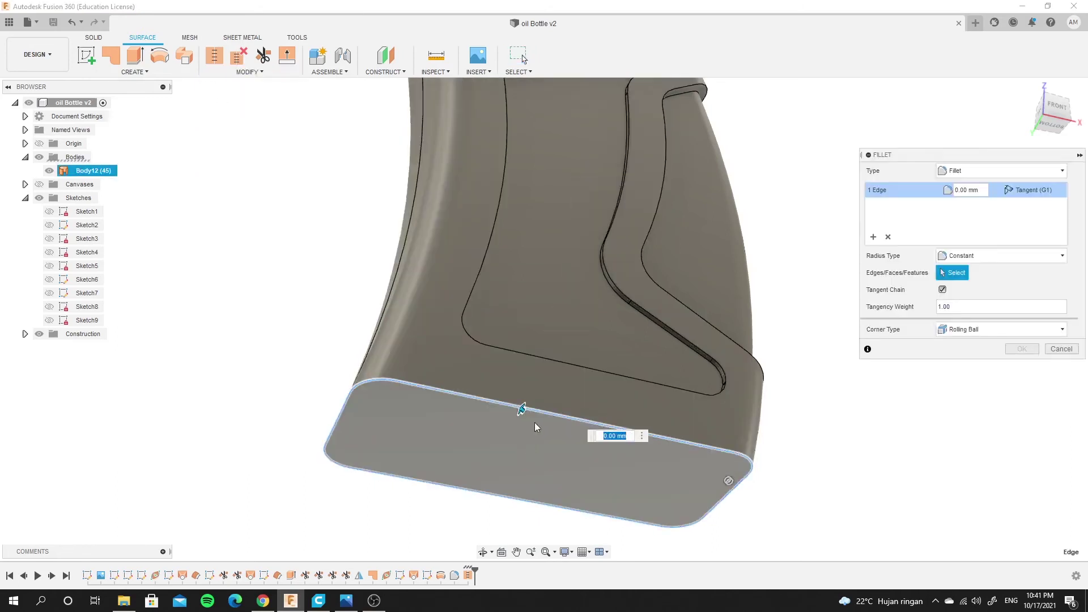
mouse_move(520, 407)
mouse_down()
mouse_move(515, 398)
mouse_move(530, 412)
mouse_up()
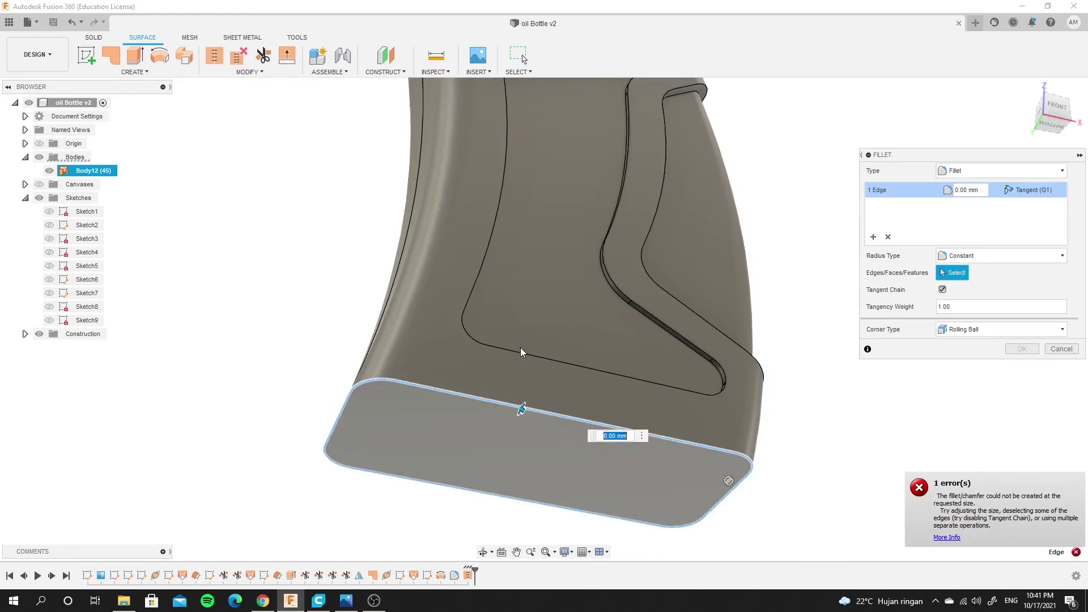
shift+middle_drag(538, 423, 524, 417)
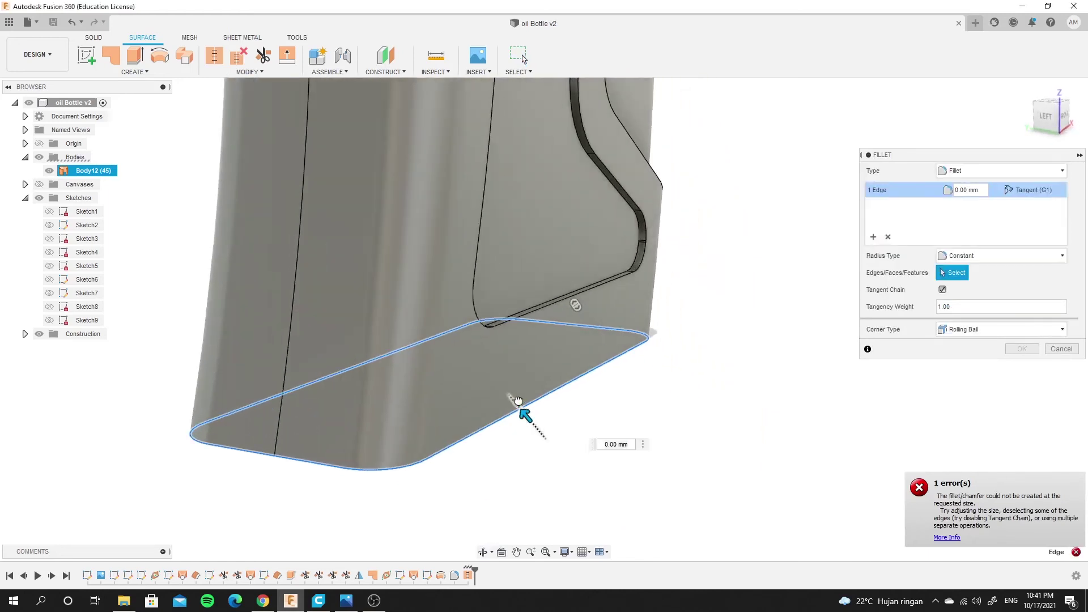
drag(524, 416, 522, 396)
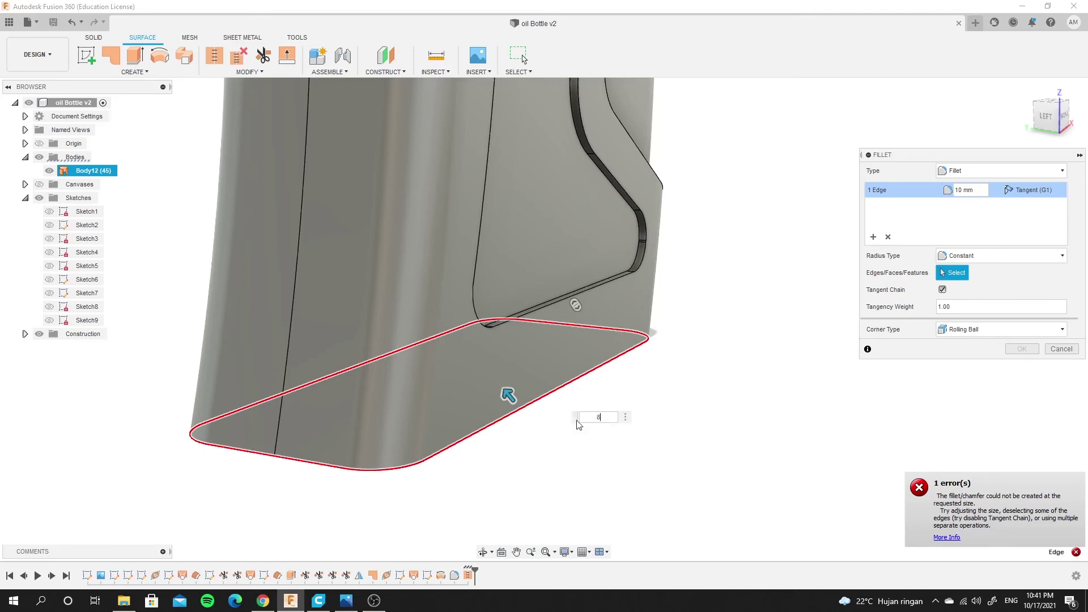
drag(599, 422, 581, 422)
text(7)
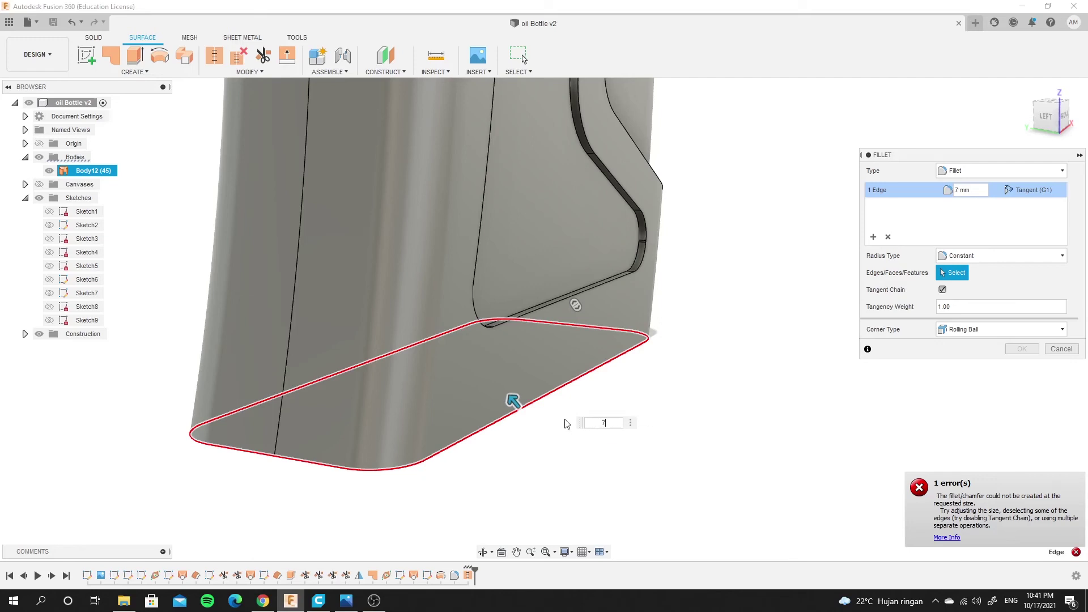
mouse_move(512, 398)
mouse_down()
mouse_move(525, 416)
mouse_move(520, 406)
mouse_up()
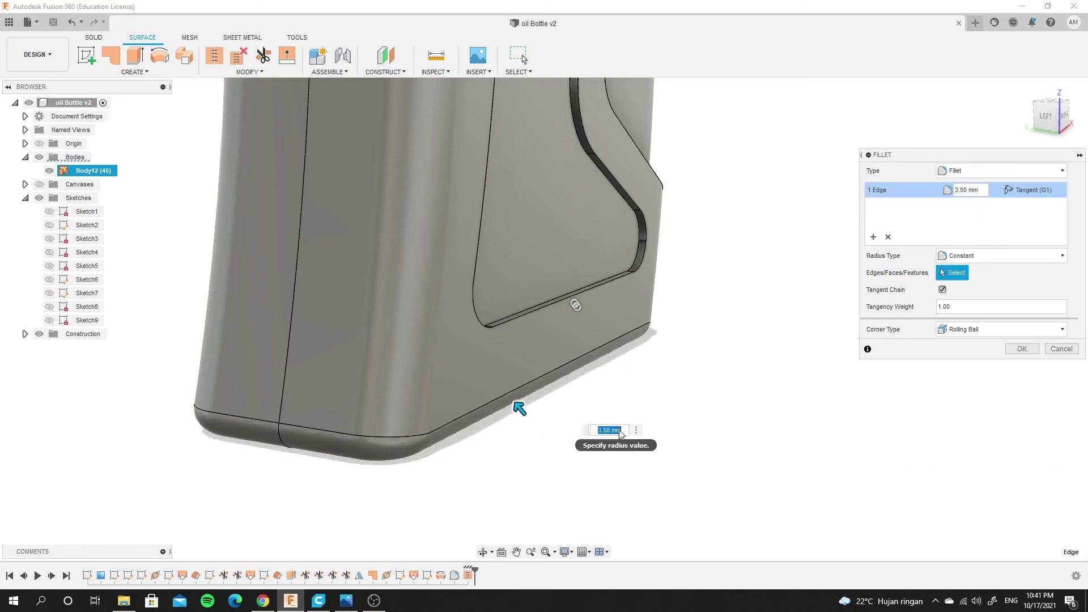
text(6)
Try 5, 6 and 7 mm radii, settle on 6 mm, and inspect the fillet
key(Return)
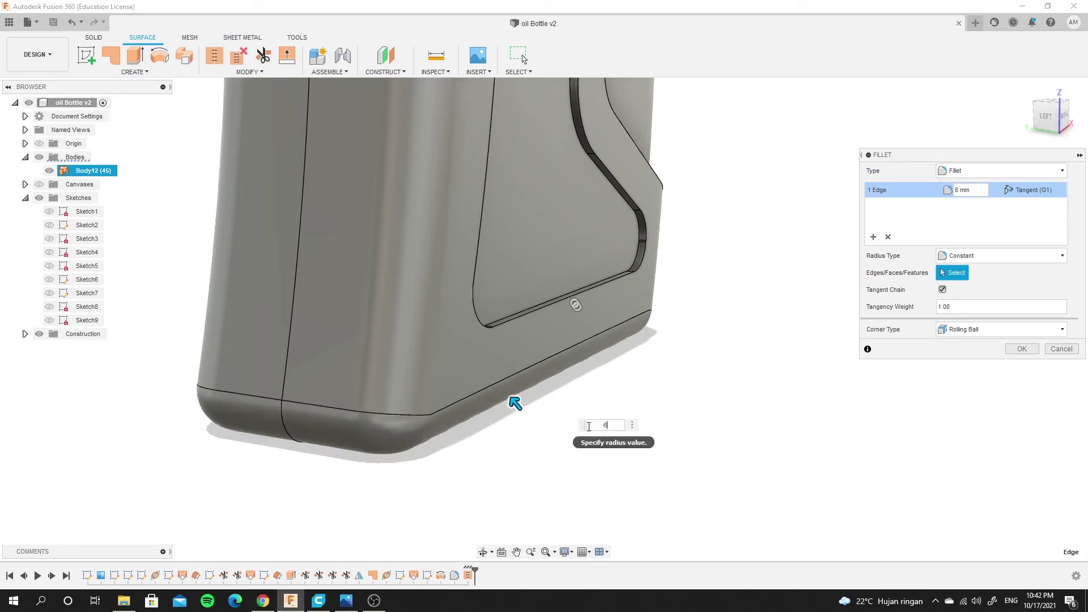
text(7)
key(Return)
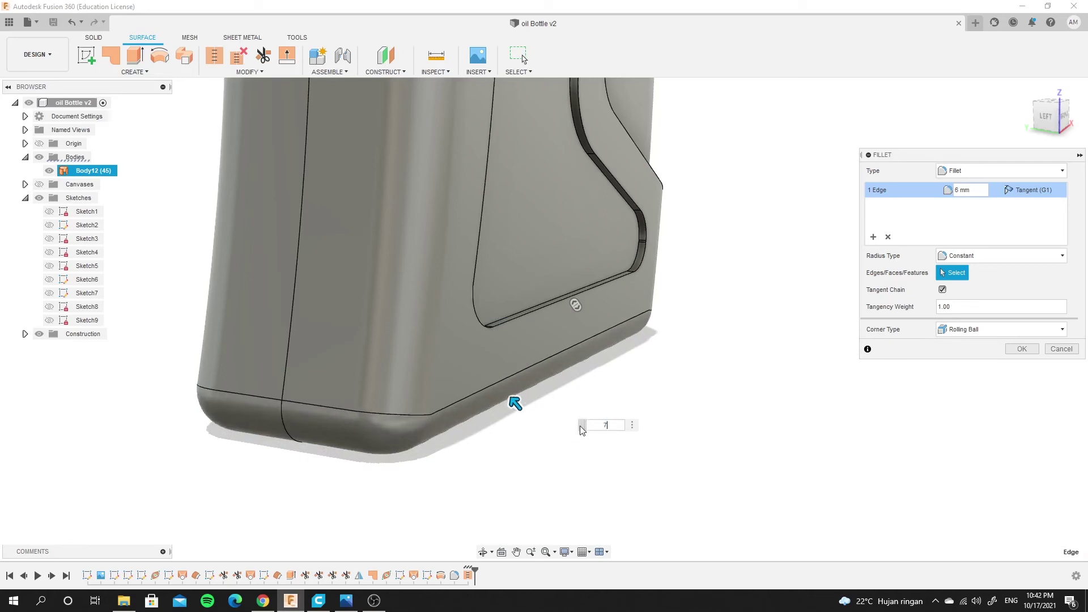
key(Return)
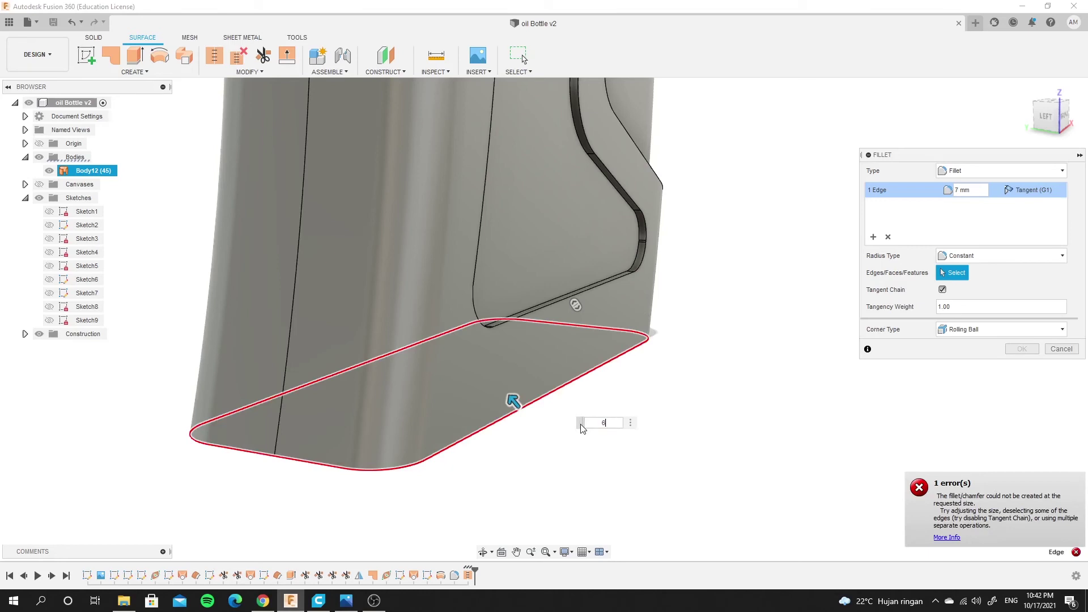
key(Return)
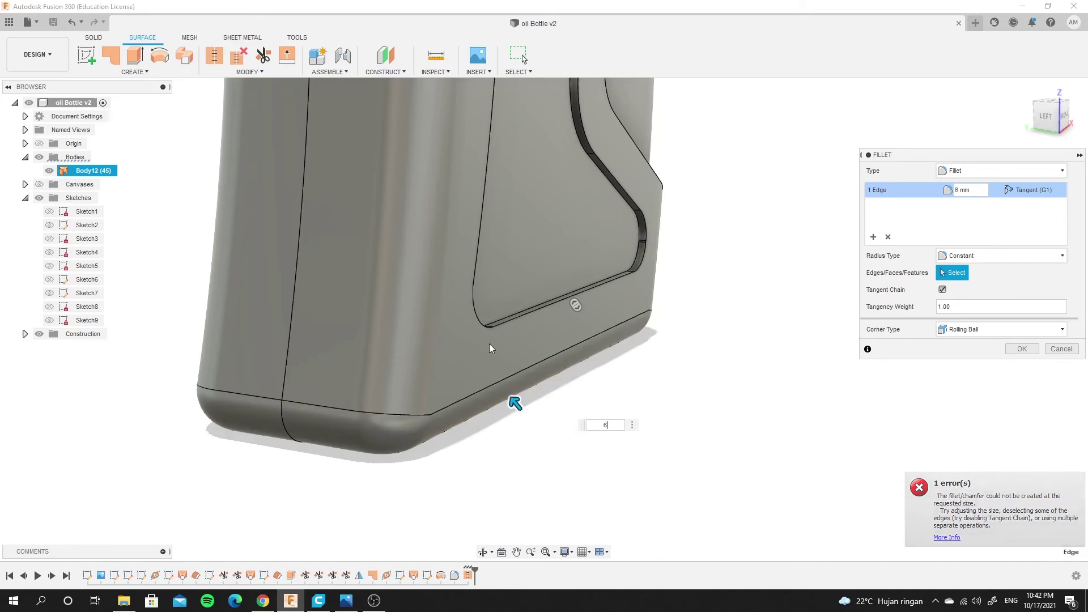
shift+middle_drag(489, 344, 610, 332)
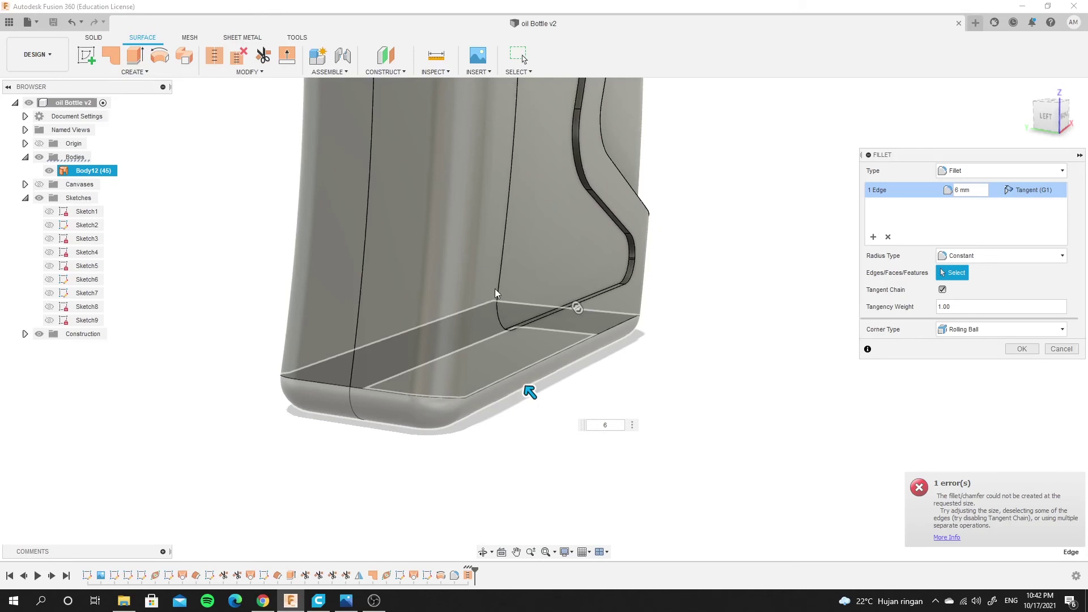
mouse_move(495, 289)
shift+middle_down()
mouse_move(461, 282)
mouse_move(612, 297)
mouse_move(352, 255)
mouse_move(405, 214)
shift+middle_up()
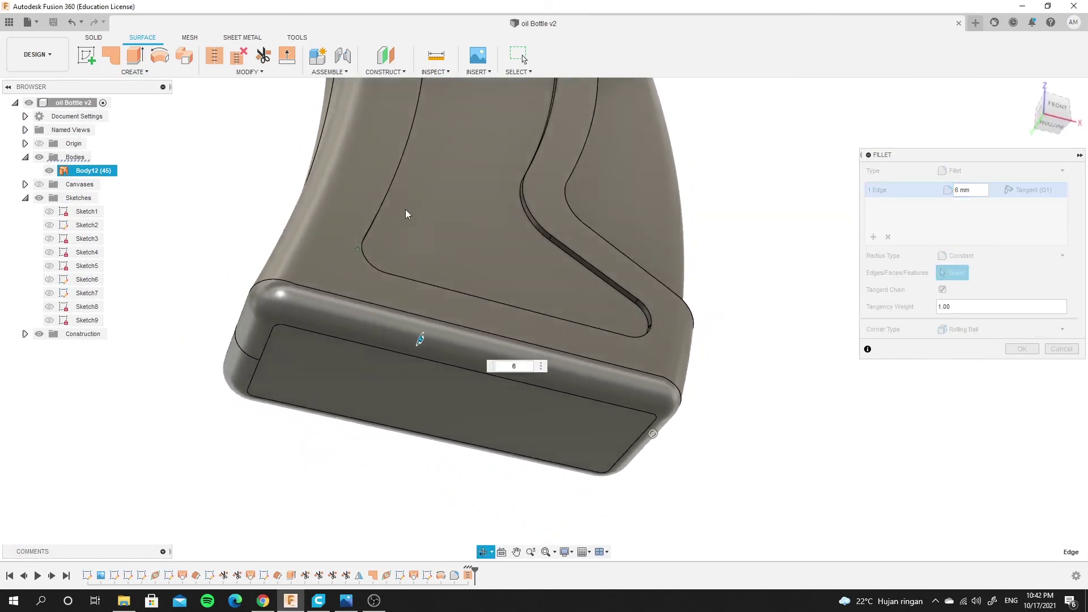
Apply the 6 mm fillet to the bottom edge
click(1020, 348)
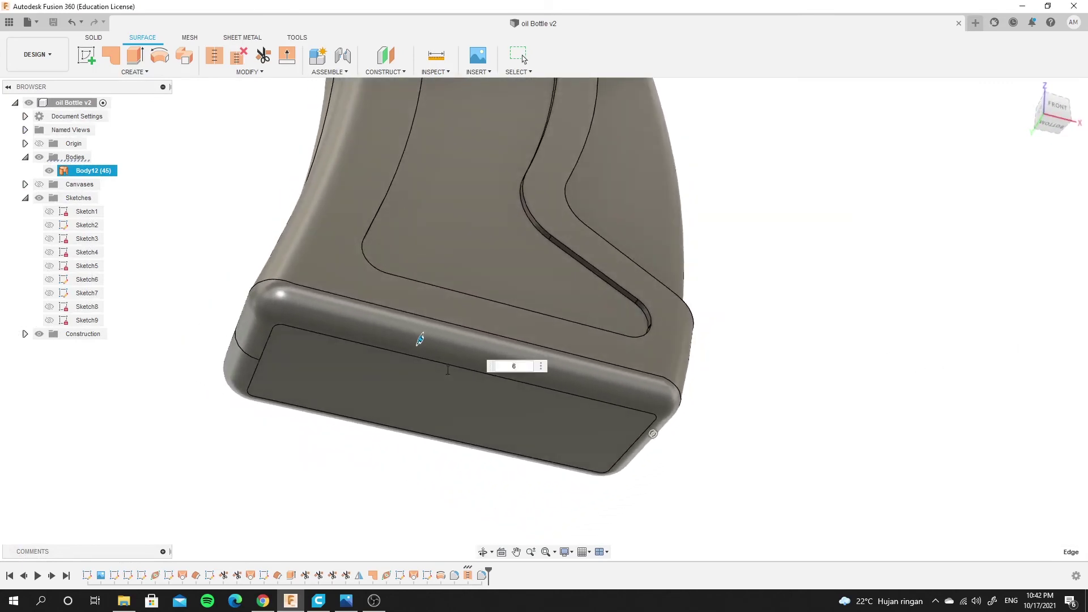
scroll(566, 323, down, 2)
scroll(556, 313, down, 3)
scroll(539, 190, down, 3)
scroll(538, 190, up, 3)
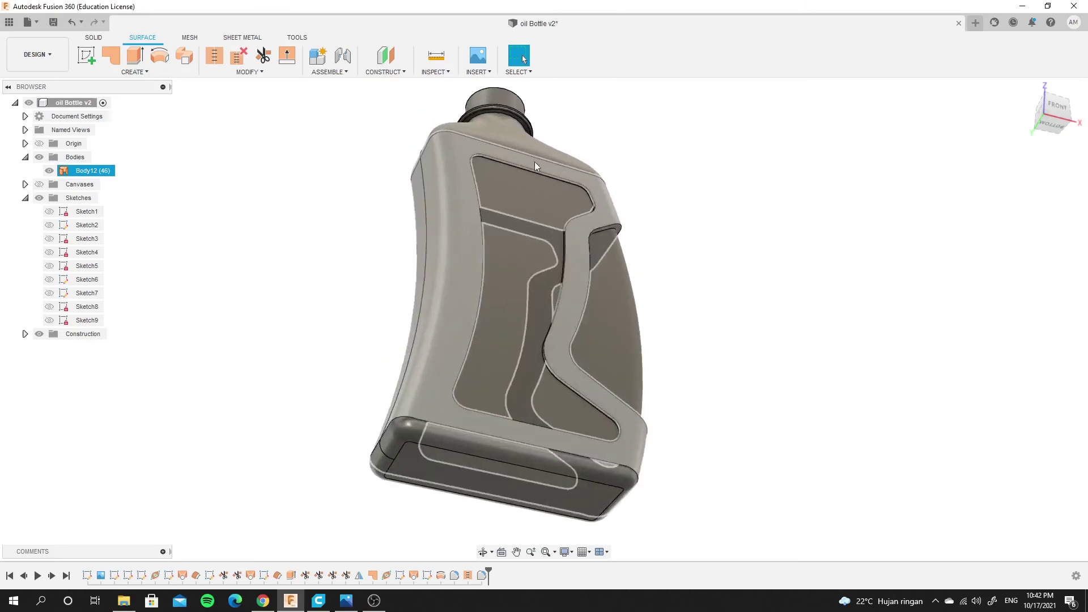
Orbit and zoom around the filleted bottle, ending on an angled top-down view of the neck
shift+middle_drag(538, 190, 540, 462)
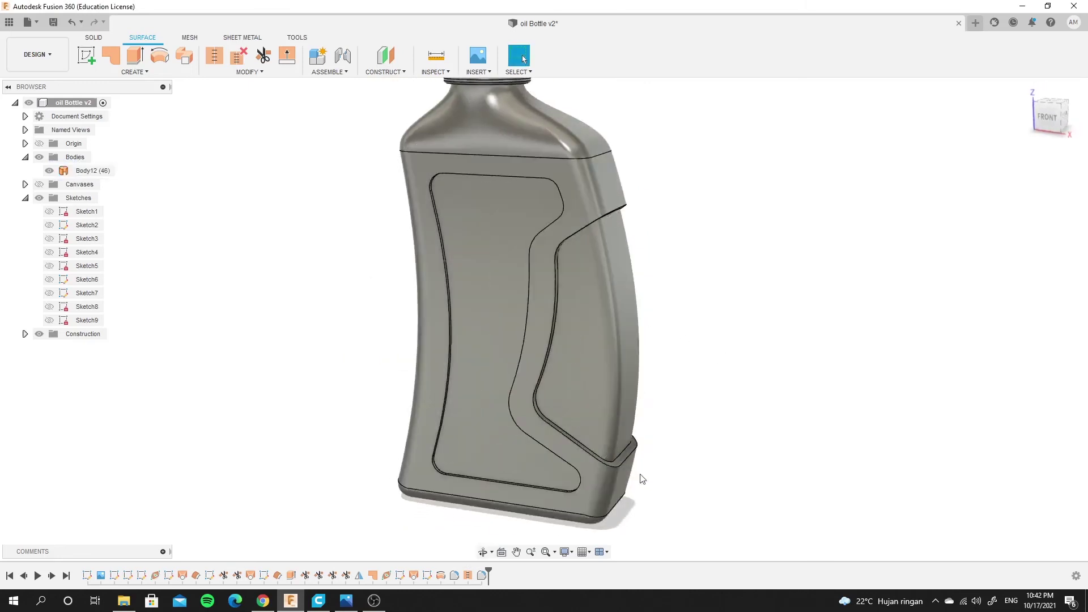
mouse_move(567, 488)
shift+middle_down()
mouse_move(566, 449)
mouse_move(639, 445)
mouse_move(592, 456)
shift+middle_up()
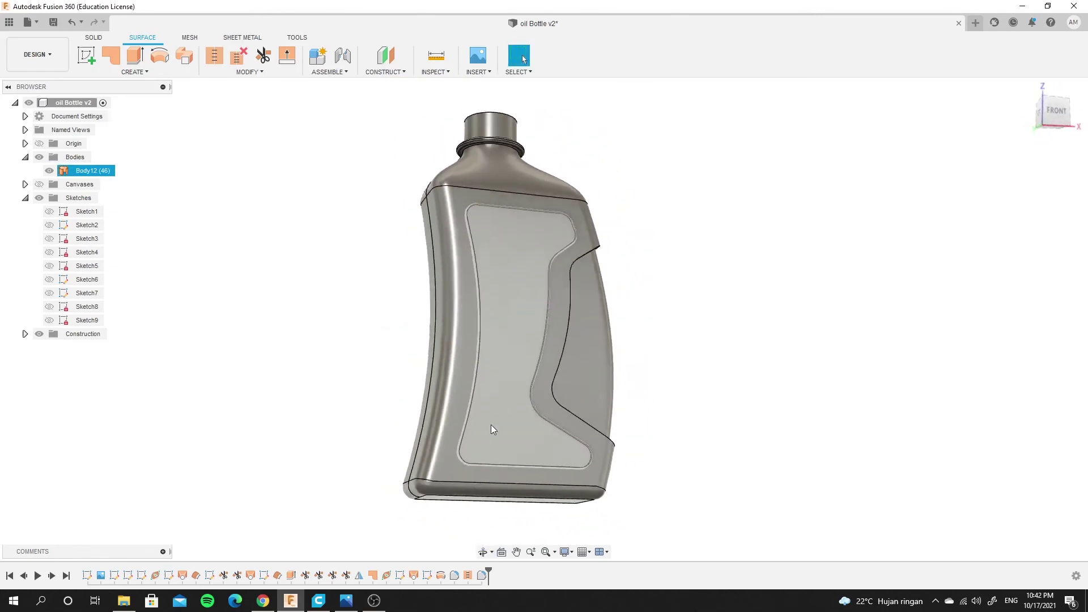
scroll(406, 475, up, 3)
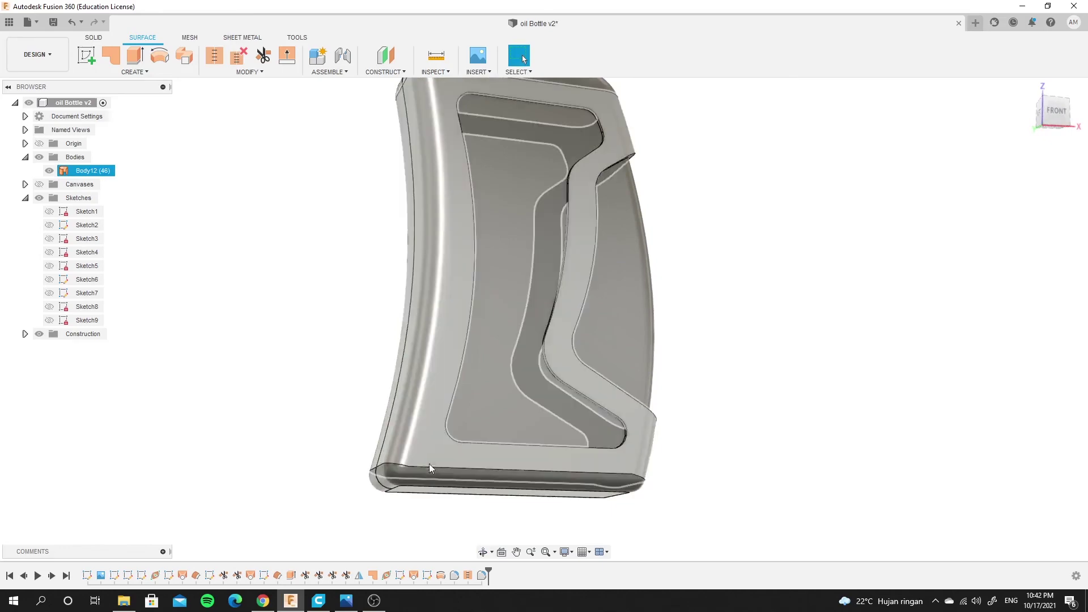
scroll(425, 462, down, 2)
scroll(447, 449, up, 2)
shift+middle_drag(448, 449, 643, 384)
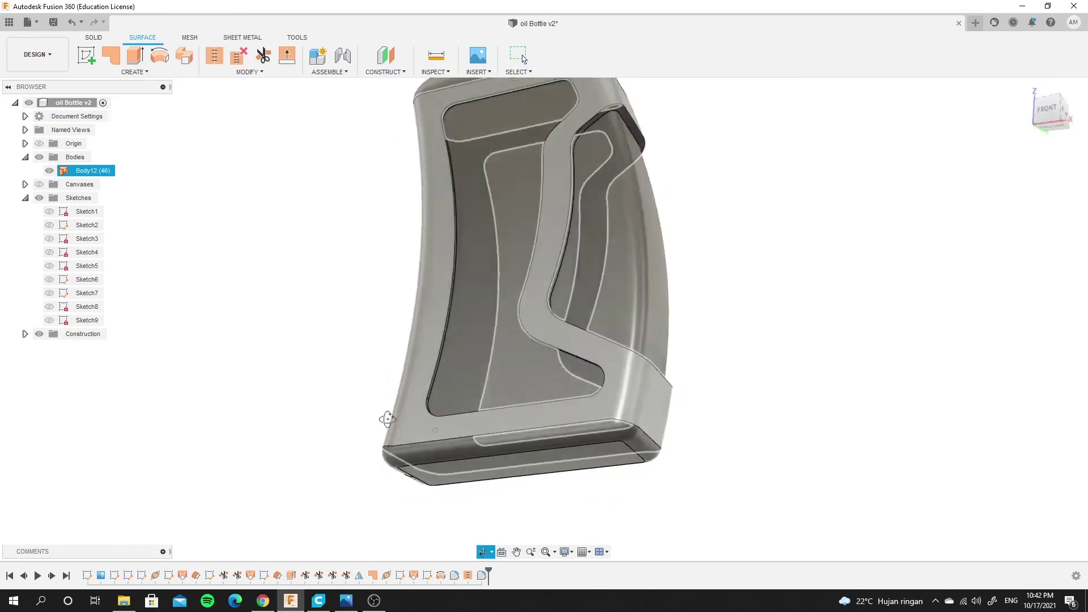
click(748, 329)
scroll(778, 375, down, 3)
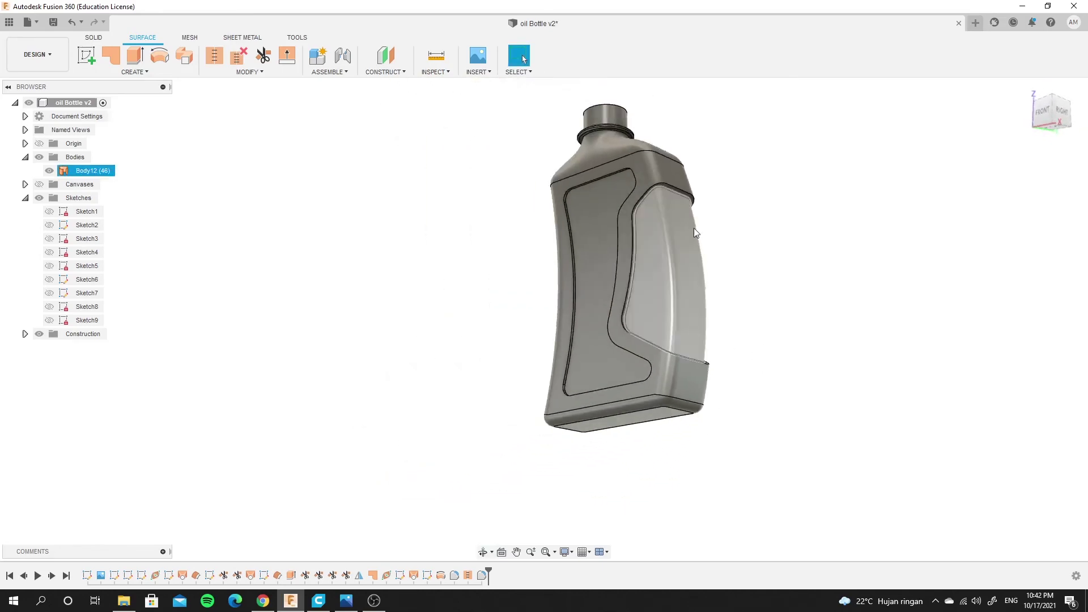
shift+middle_drag(779, 375, 660, 224)
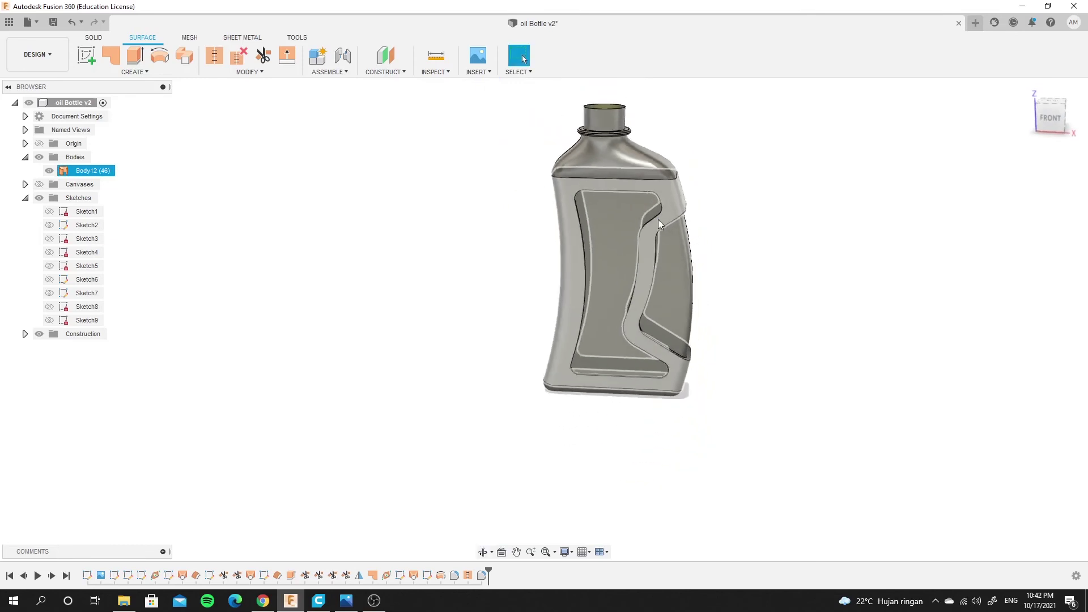
scroll(632, 102, up, 1)
scroll(618, 97, up, 2)
scroll(594, 92, up, 2)
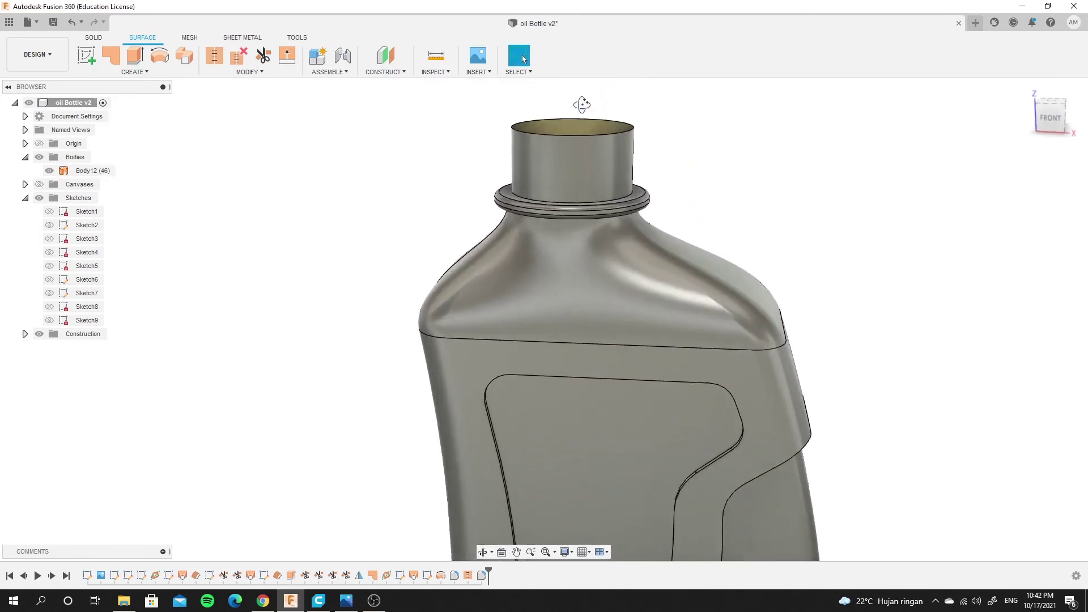
mouse_move(583, 102)
shift+middle_down()
mouse_move(569, 167)
mouse_move(609, 133)
shift+middle_up()
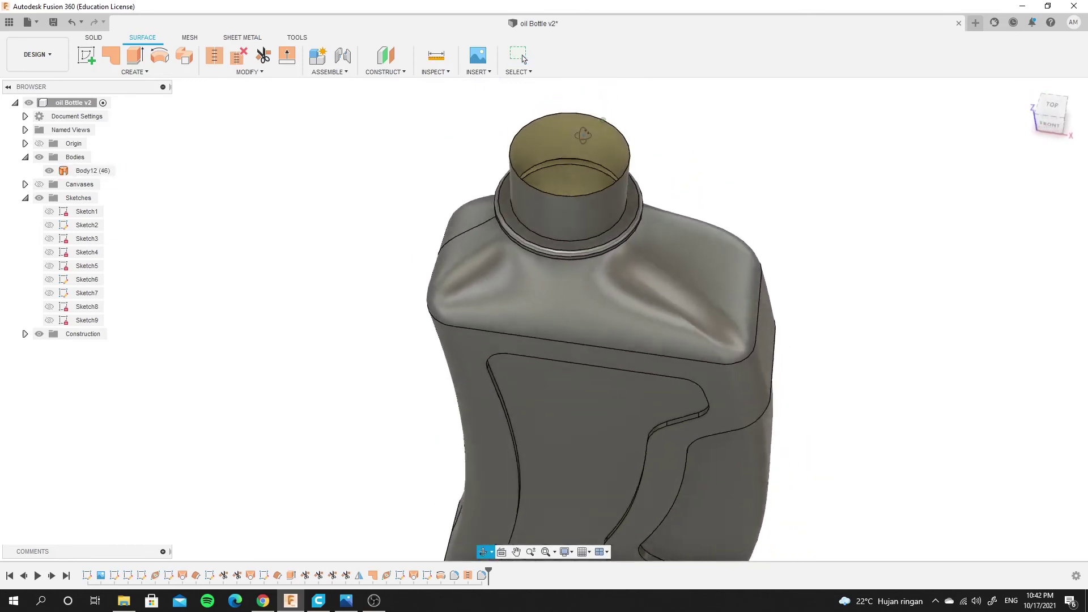
Cap the neck's top rim with a patch surface, then window-select Body12 and Body13
click(111, 55)
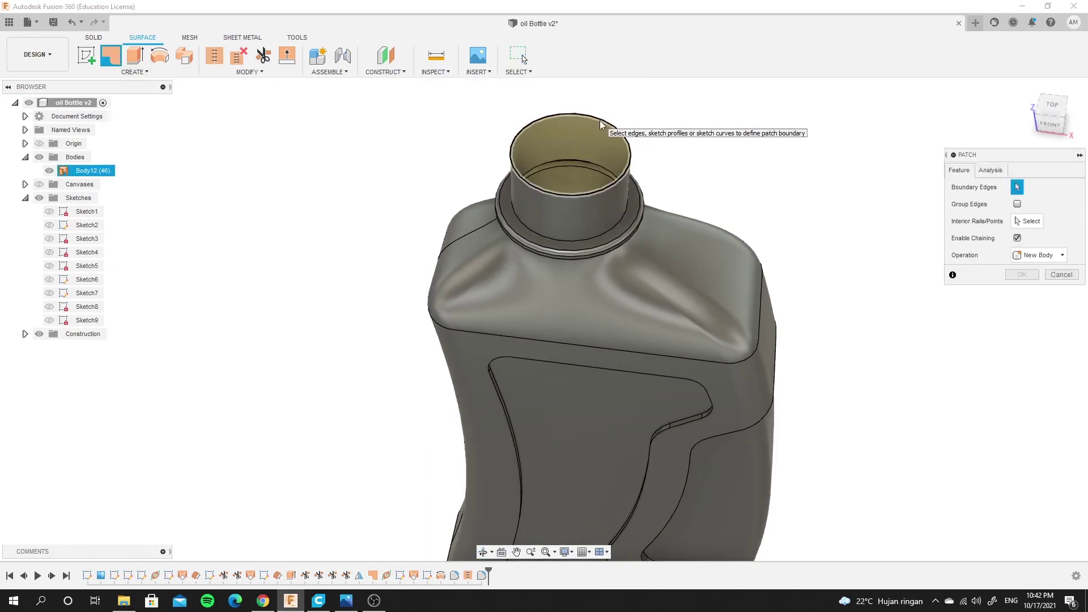
click(621, 128)
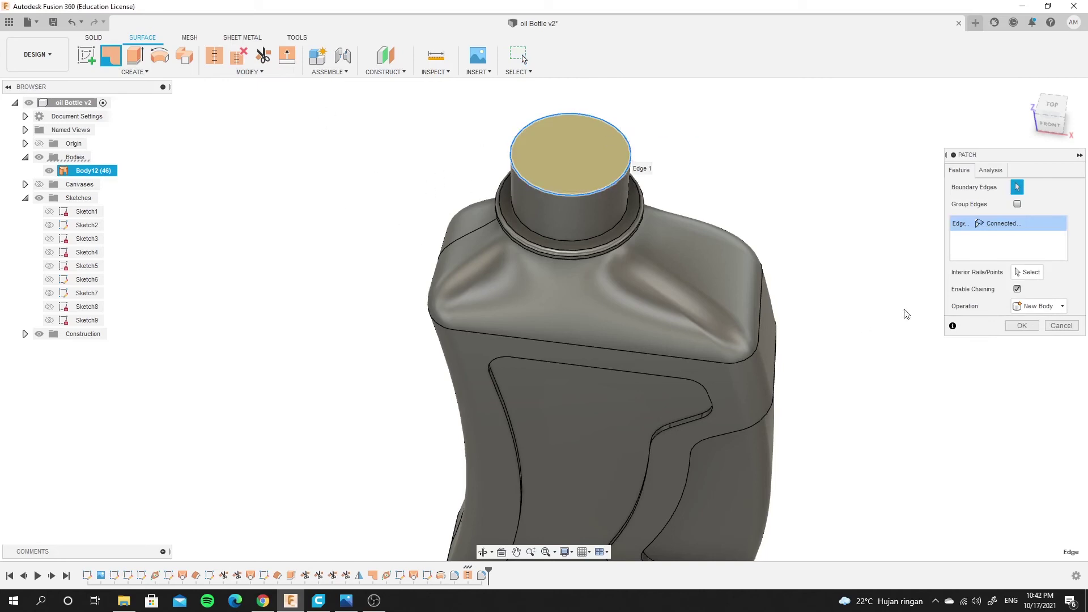
click(1022, 326)
scroll(713, 237, down, 3)
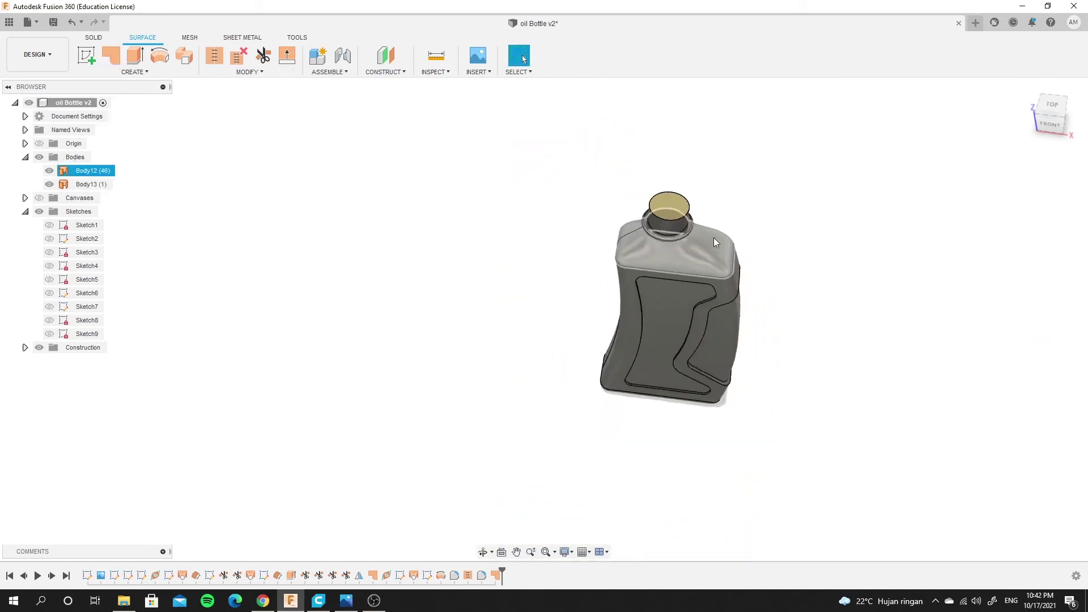
mouse_move(713, 237)
shift+middle_down()
mouse_move(755, 245)
mouse_move(747, 257)
shift+middle_up()
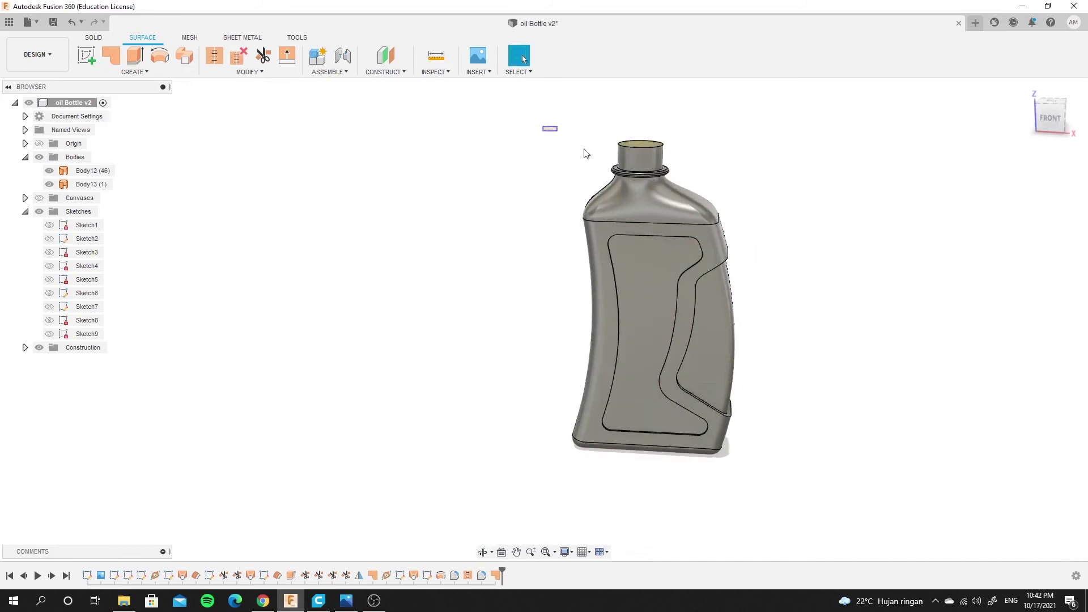
drag(543, 126, 826, 501)
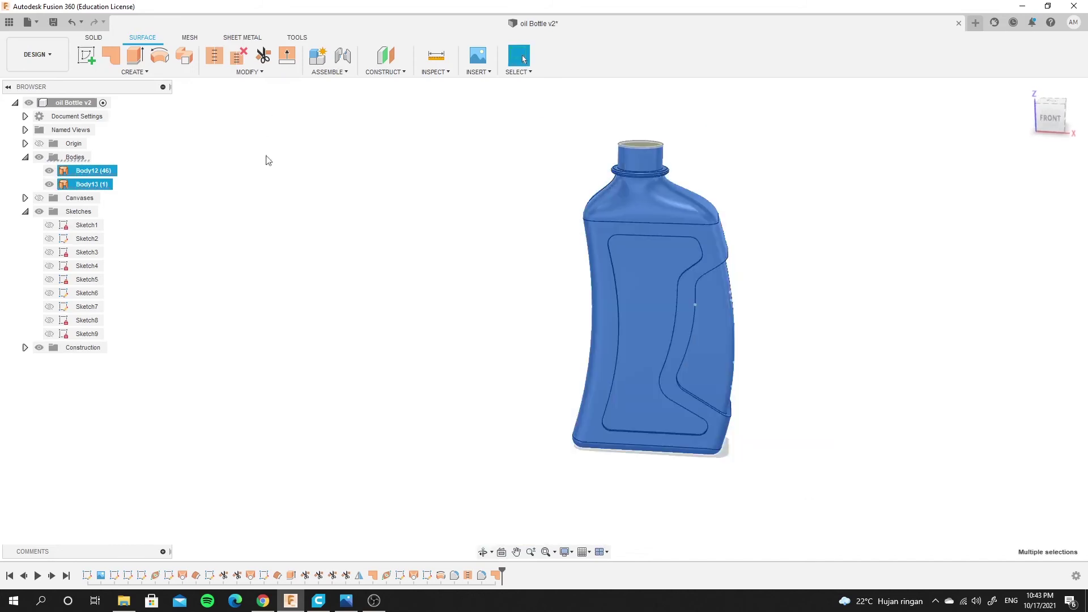
Stitch the bottle body and the neck patch into one body
click(268, 160)
click(215, 55)
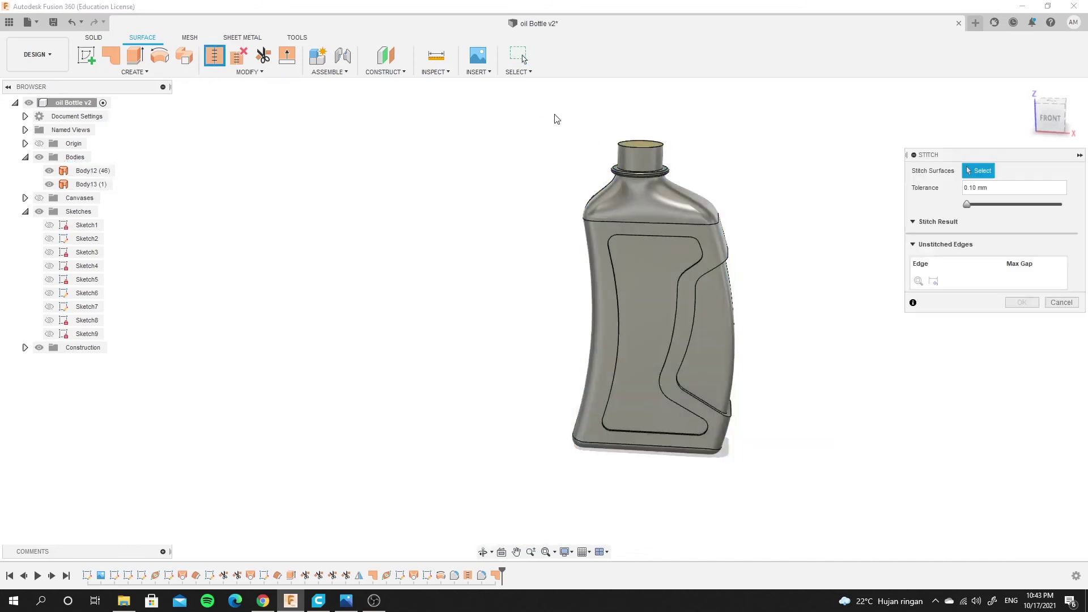
drag(554, 116, 826, 502)
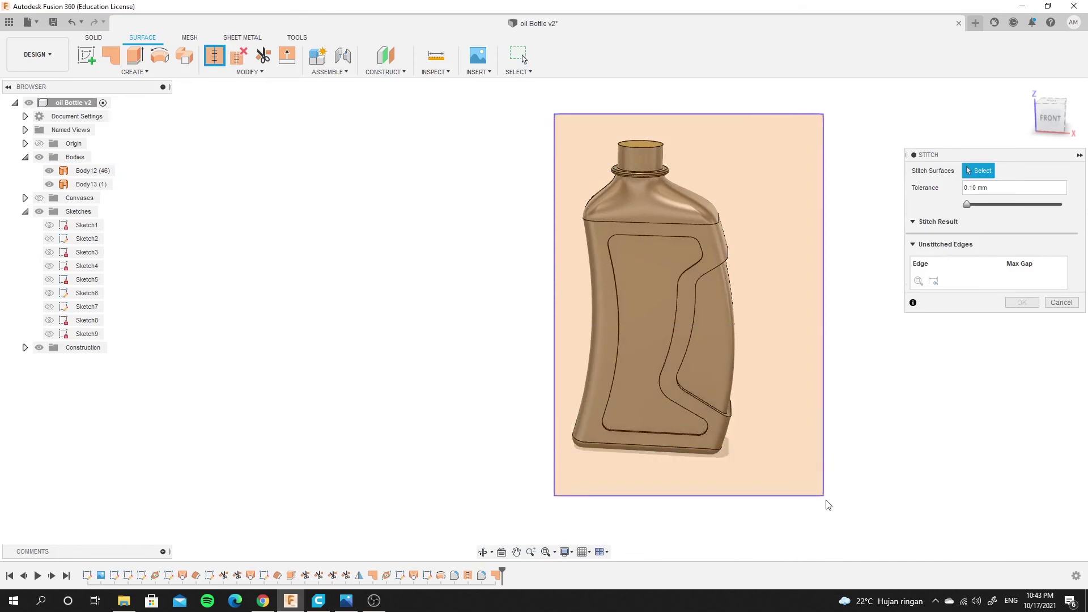
click(1021, 352)
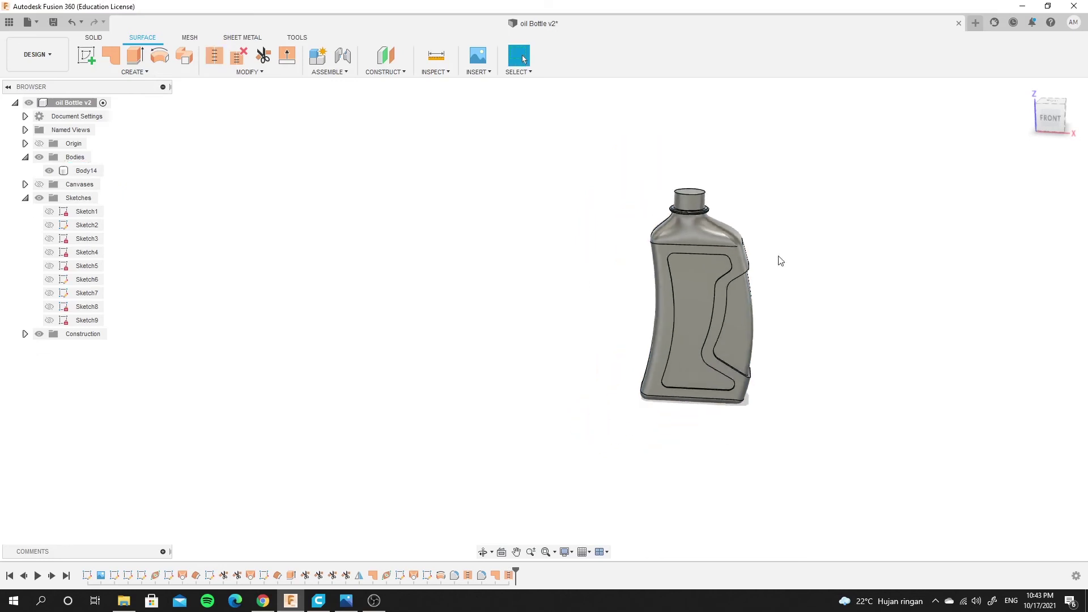
scroll(629, 170, up, 2)
scroll(632, 164, up, 3)
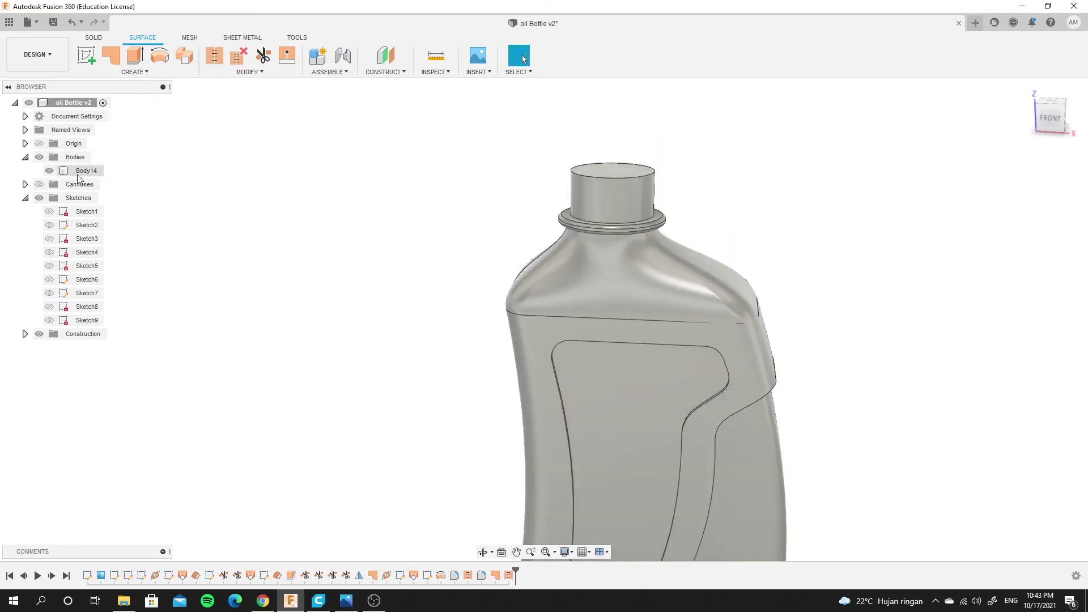
Undo the stitch, then redo it so the bodies merge into Body14
key(ctrl+z)
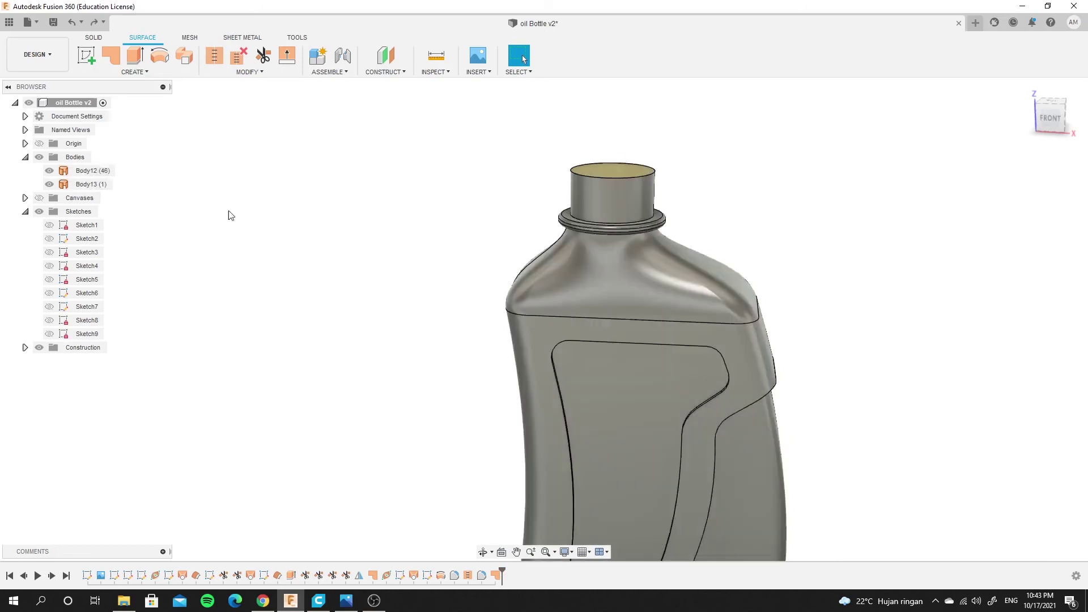
click(617, 175)
click(91, 23)
click(628, 321)
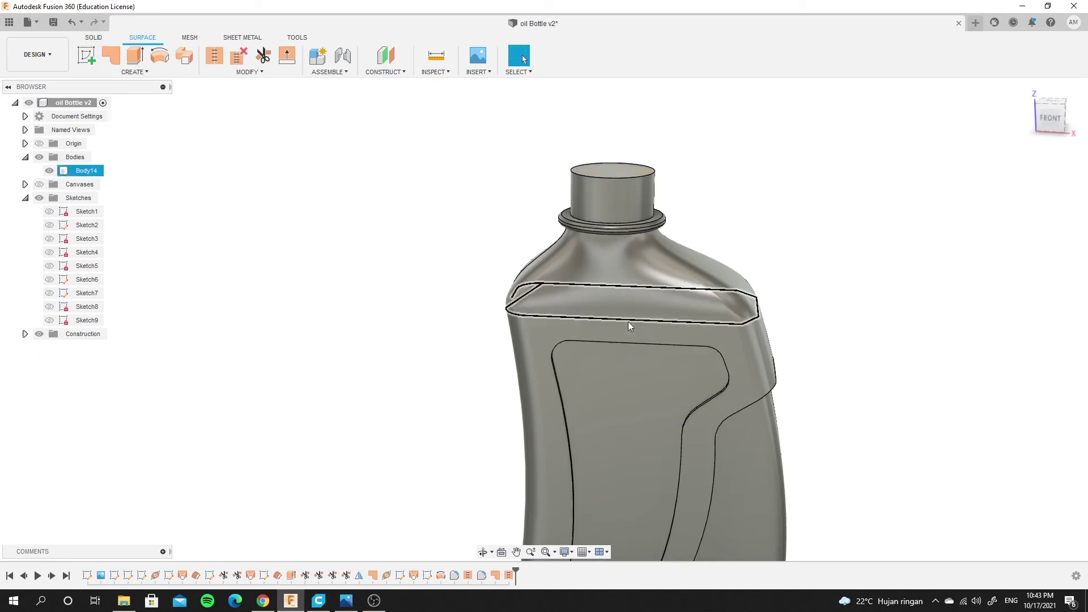
Orbit and zoom to inspect the closed Body14 from below and the front
scroll(623, 335, down, 3)
mouse_move(617, 341)
shift+middle_down()
mouse_move(629, 495)
mouse_move(657, 281)
mouse_move(647, 262)
shift+middle_up()
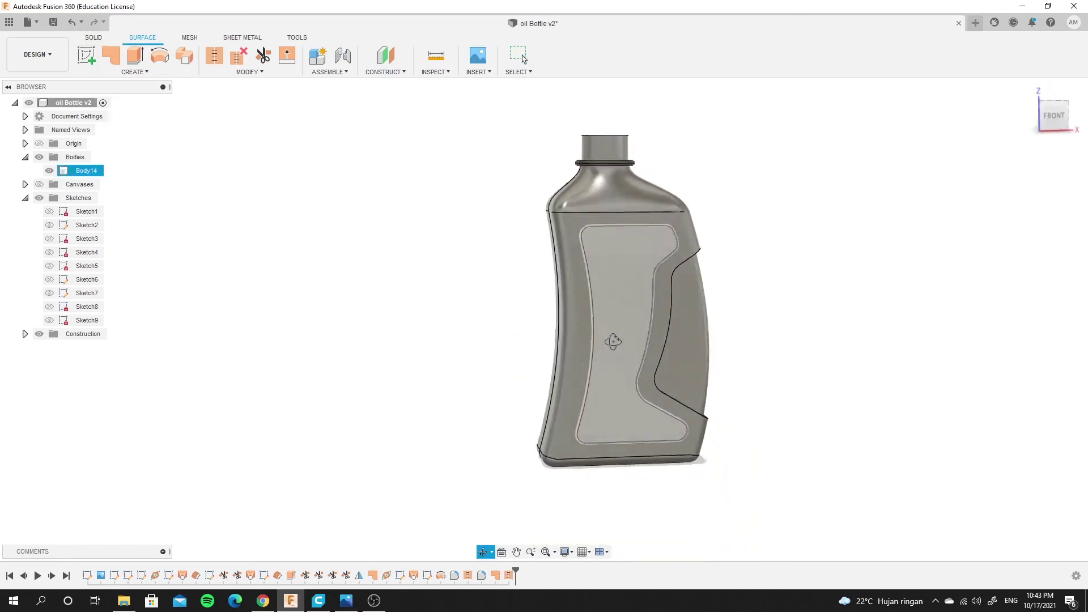
scroll(535, 268, up, 2)
shift+middle_drag(536, 268, 600, 273)
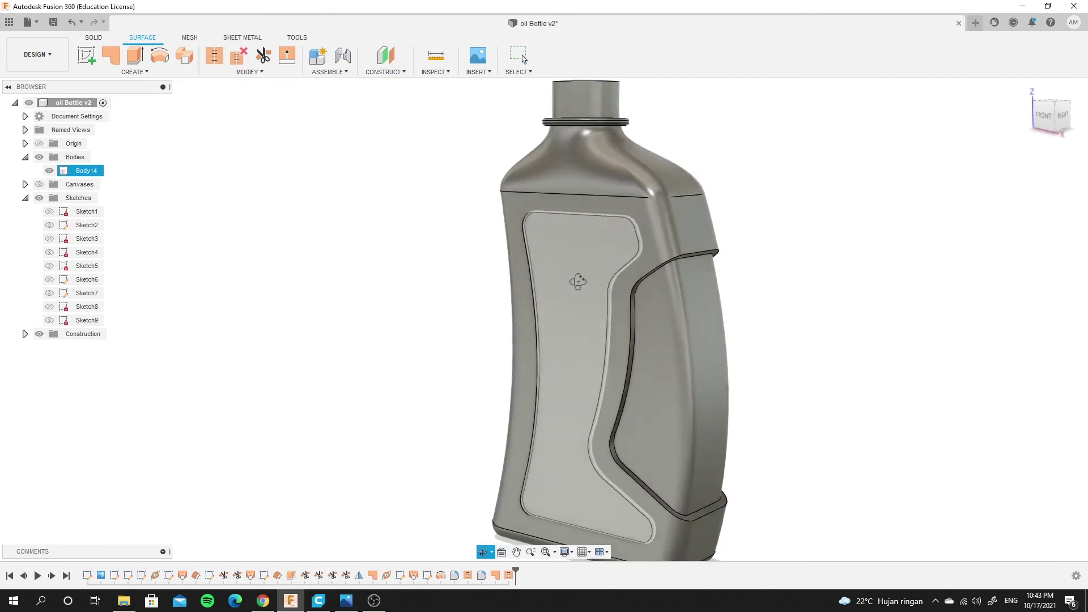
scroll(599, 273, down, 2)
scroll(594, 162, up, 2)
scroll(596, 125, up, 2)
click(597, 125)
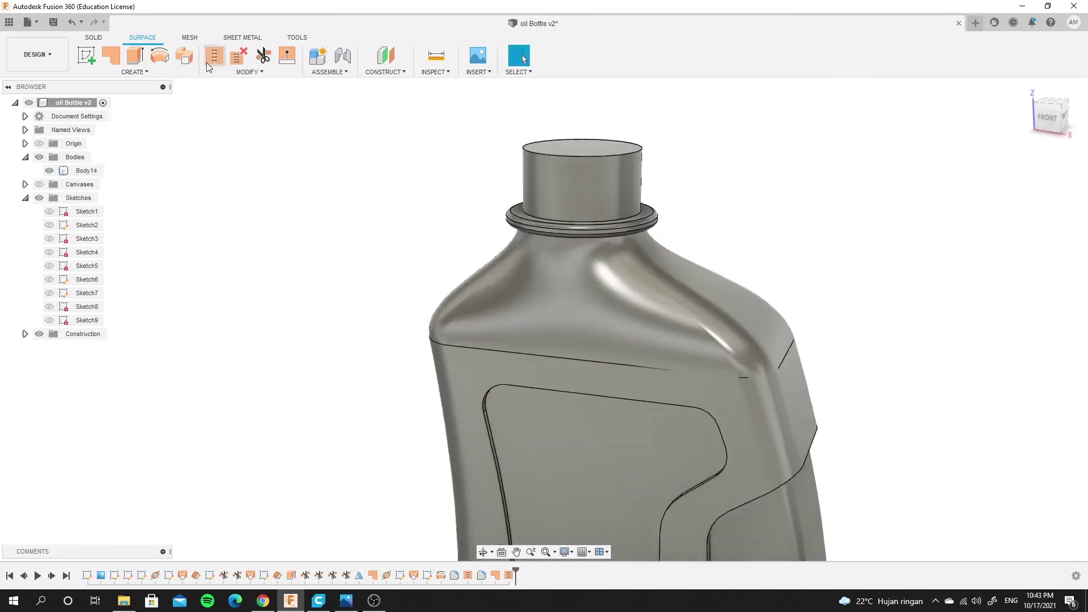
scroll(431, 97, up, 1)
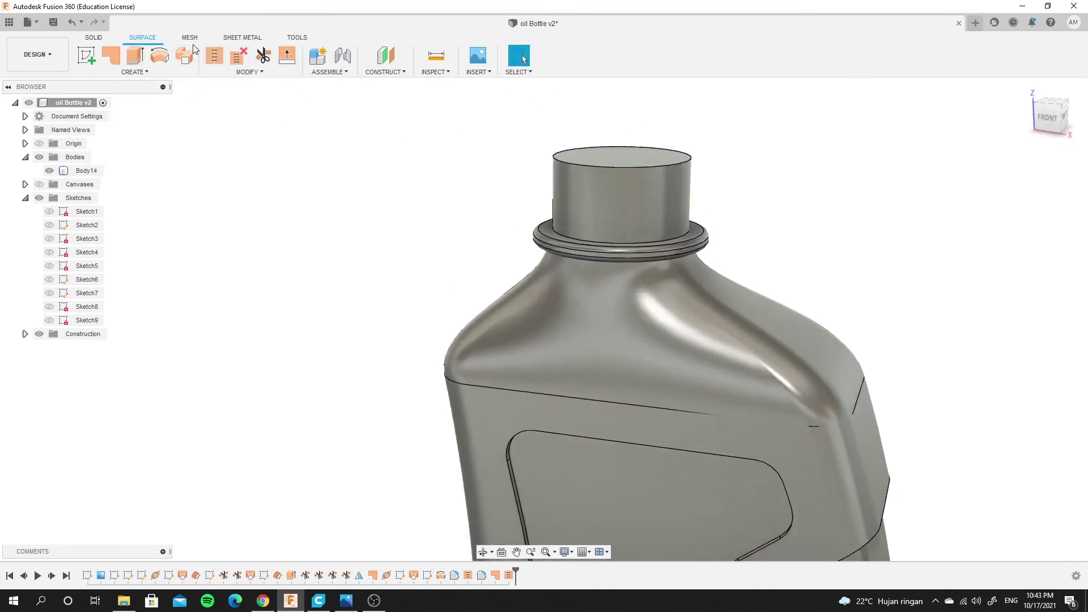
In the SOLID tab, start a thread on the neck face, then cancel it
click(96, 38)
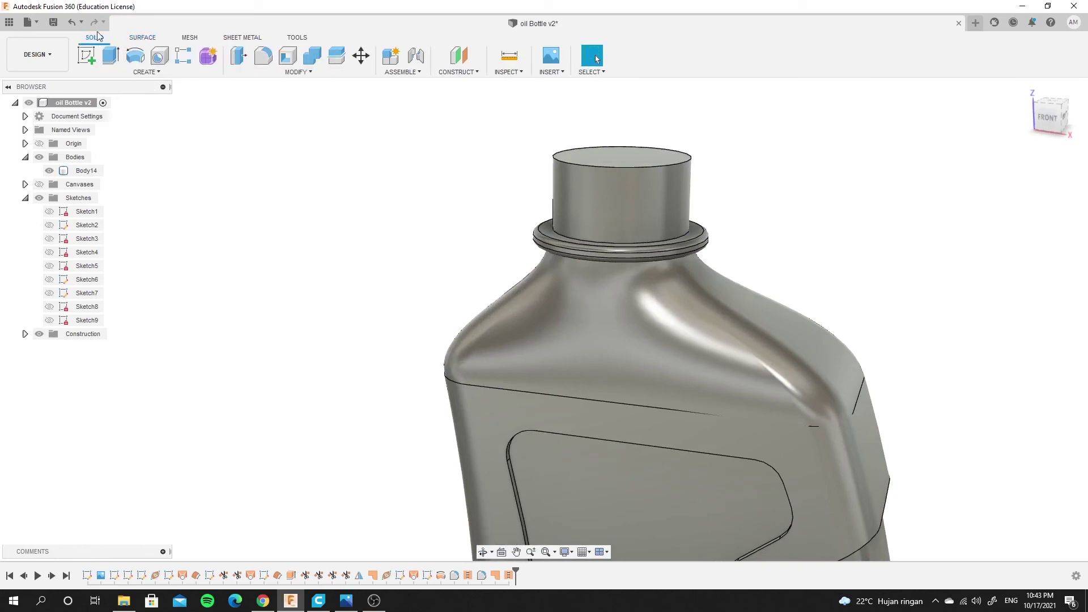
click(121, 73)
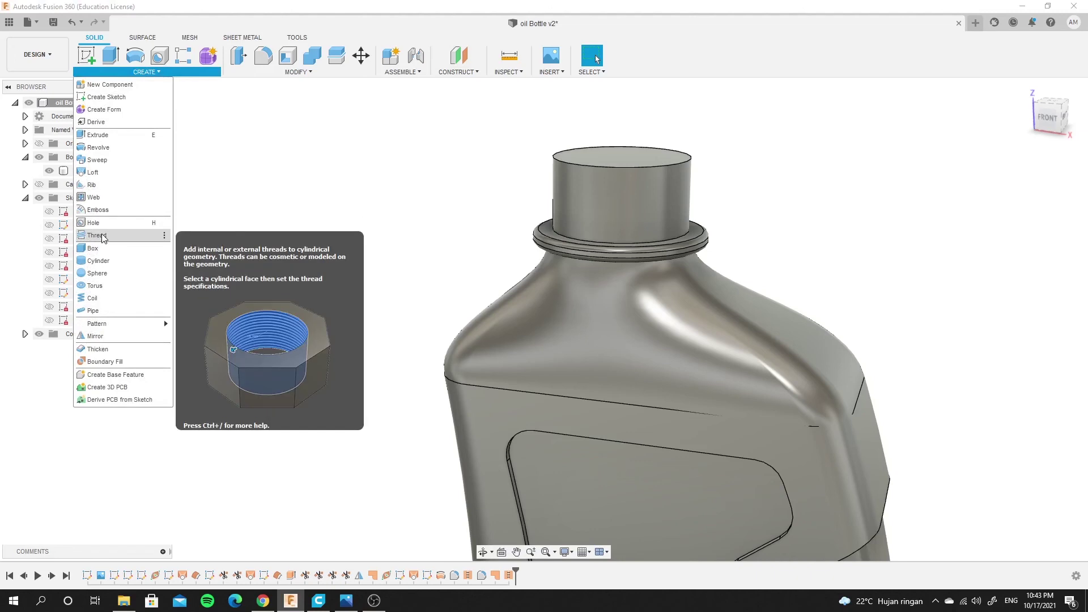
click(604, 202)
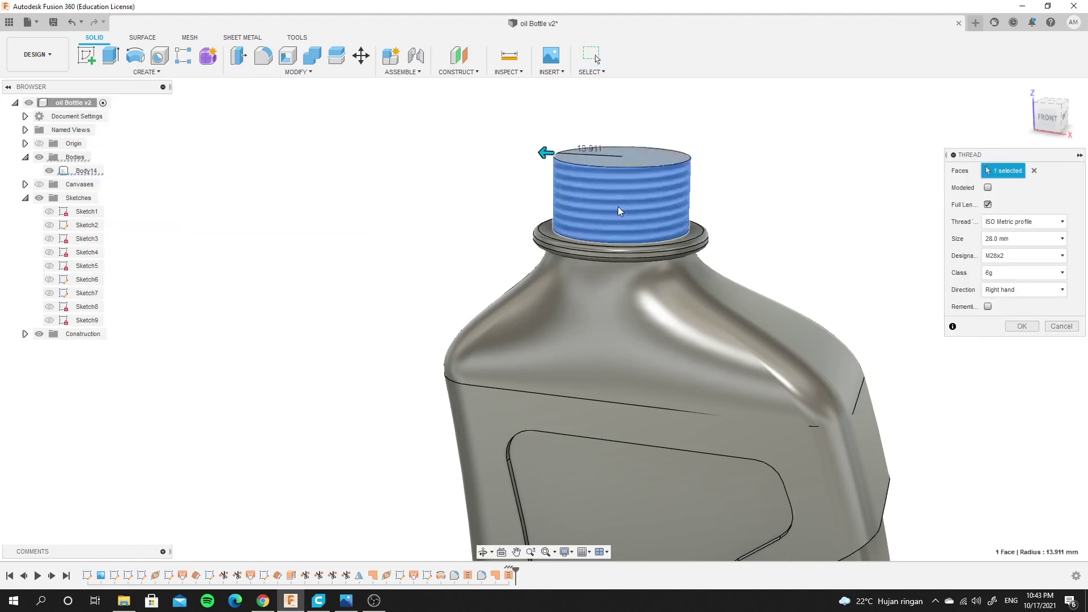
click(1061, 326)
Orbit to the bottle's right side and briefly select then clear the grip recess face
scroll(806, 223, down, 2)
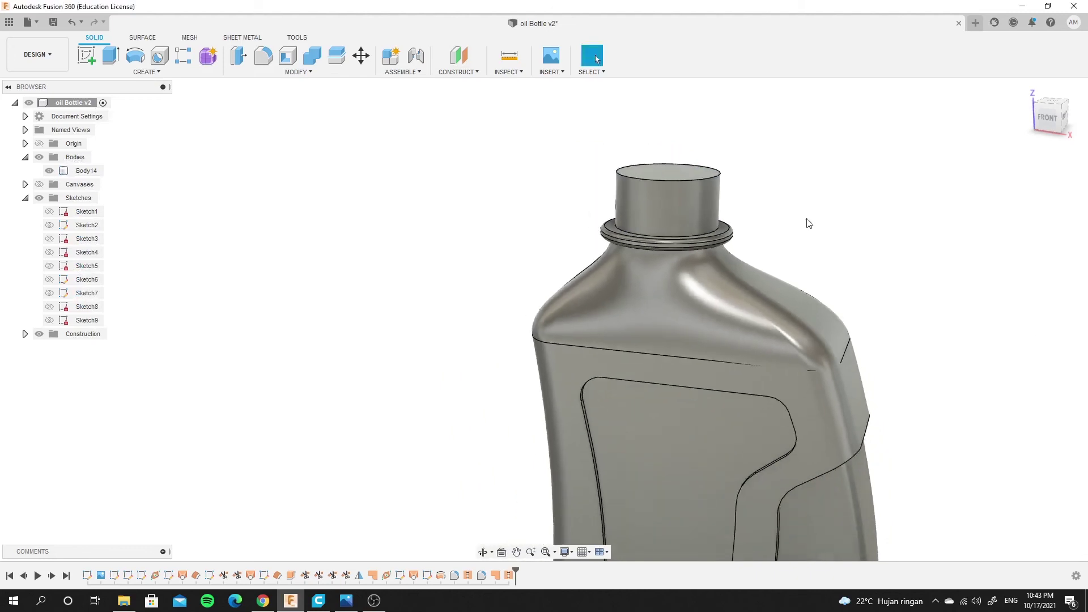
scroll(801, 378, down, 5)
scroll(803, 457, down, 3)
mouse_move(802, 459)
shift+middle_down()
mouse_move(658, 395)
mouse_move(510, 389)
mouse_move(760, 359)
mouse_move(743, 401)
mouse_move(789, 323)
mouse_move(685, 517)
mouse_move(694, 408)
shift+middle_up()
click(861, 326)
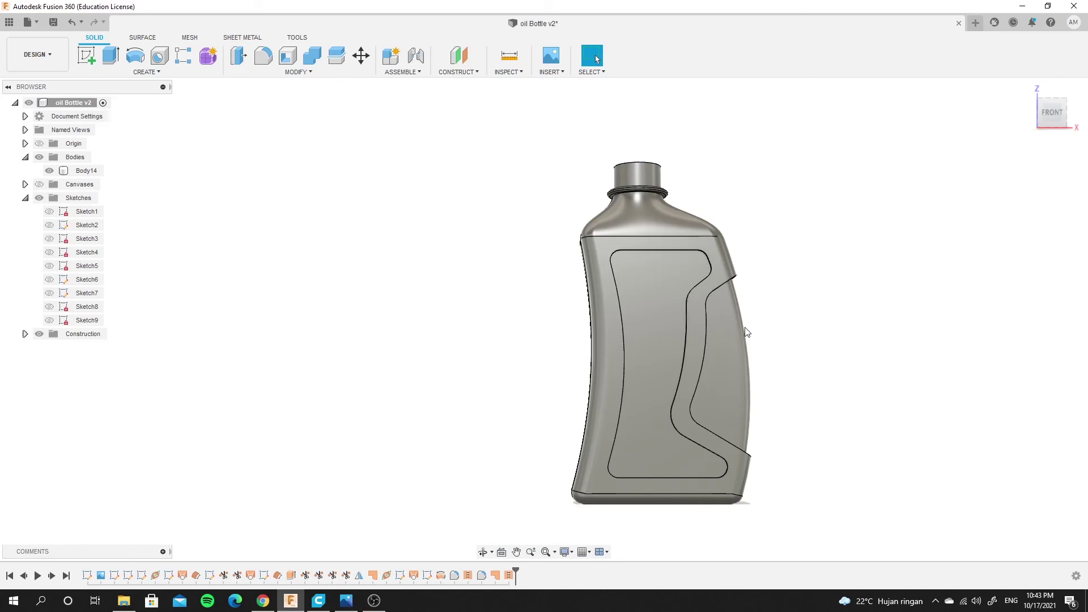
click(724, 325)
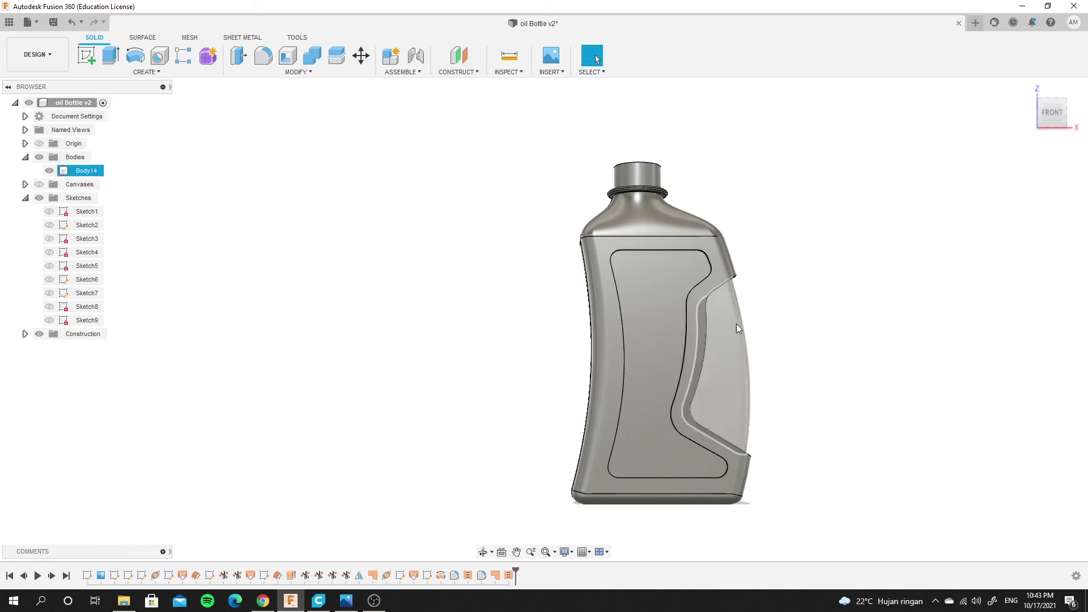
key(Escape)
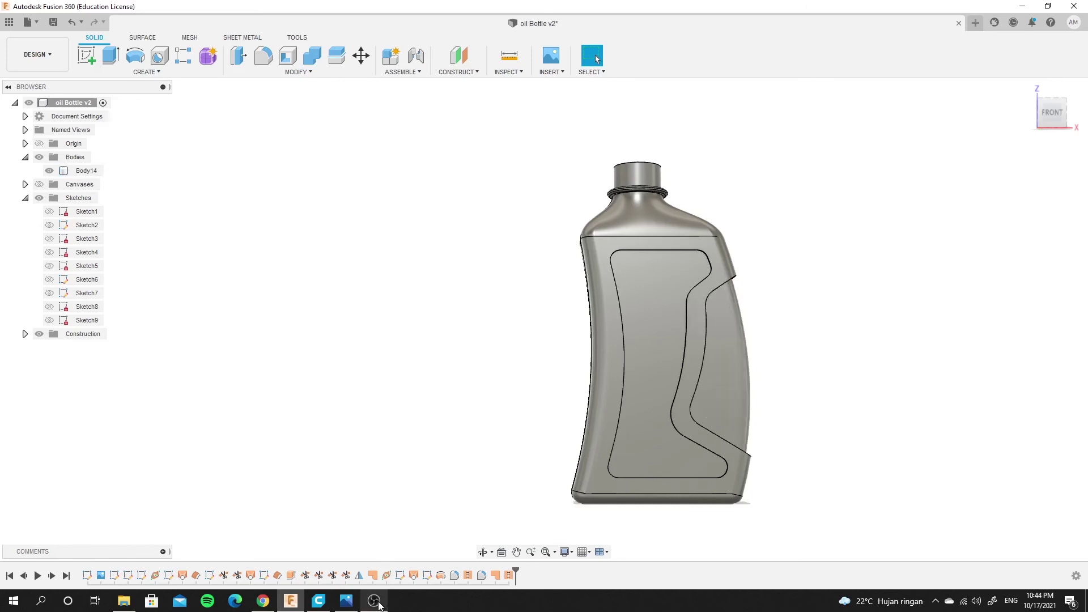
click(375, 602)
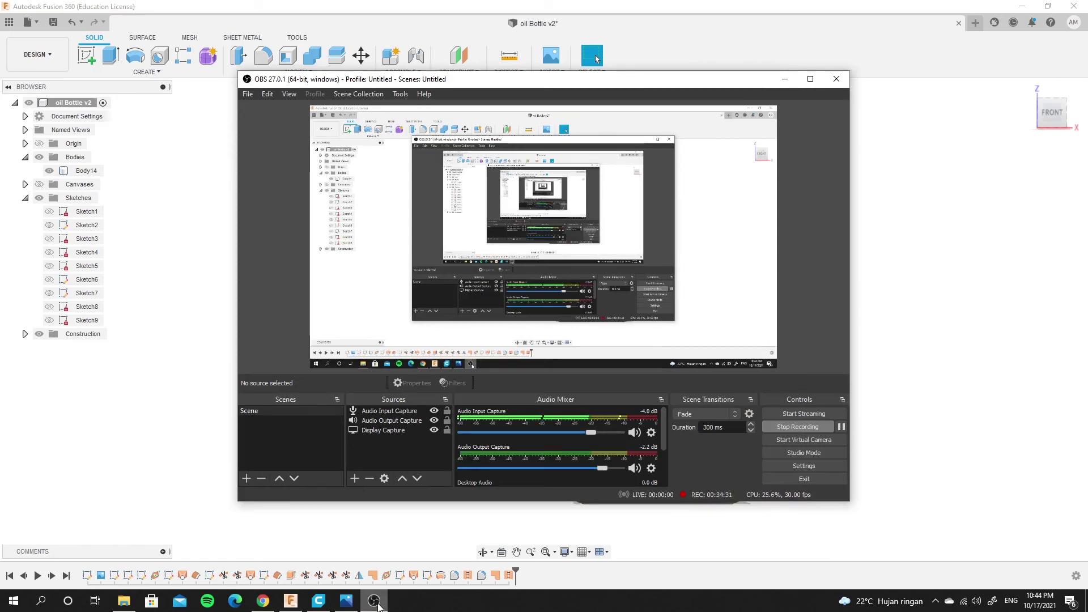
Orbit the bottle to an angled view and select the grip-recess edge loop for filleting
click(374, 600)
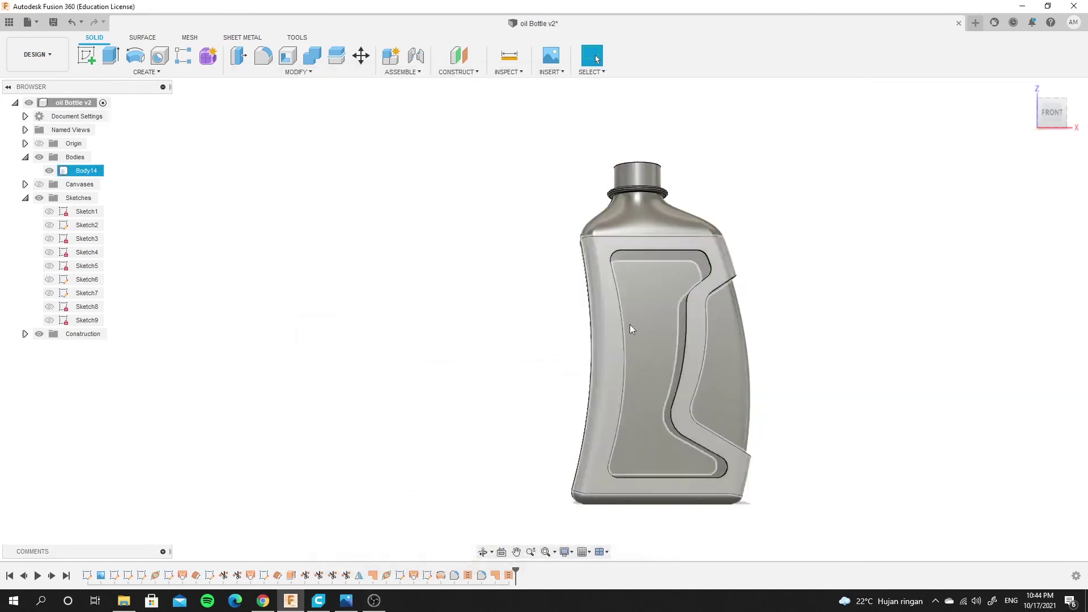
scroll(634, 299, down, 3)
scroll(657, 314, up, 3)
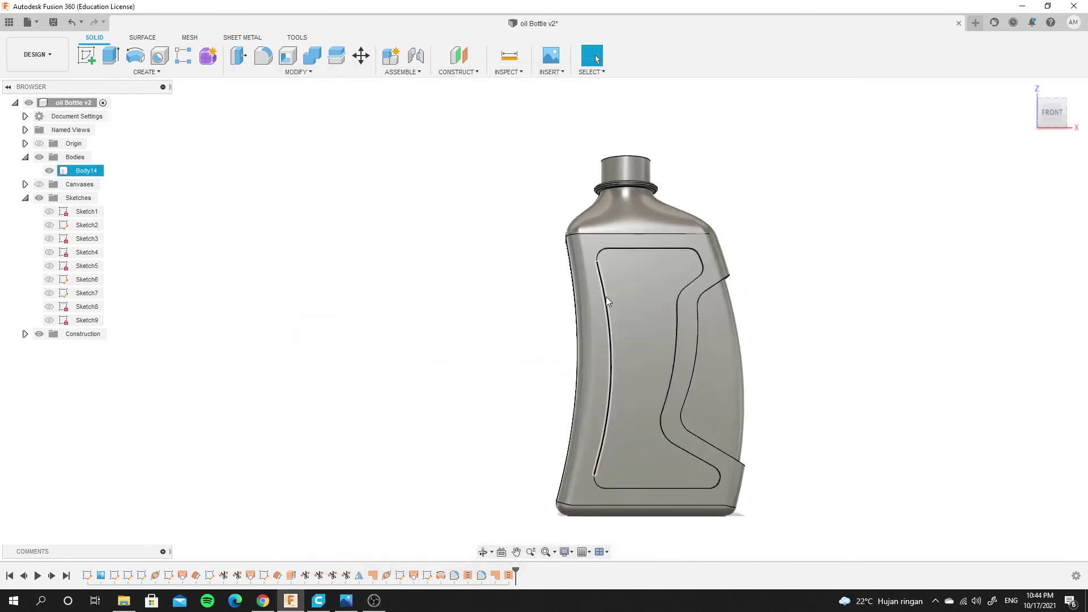
mouse_move(606, 296)
shift+middle_down()
mouse_move(387, 307)
mouse_move(796, 309)
shift+middle_up()
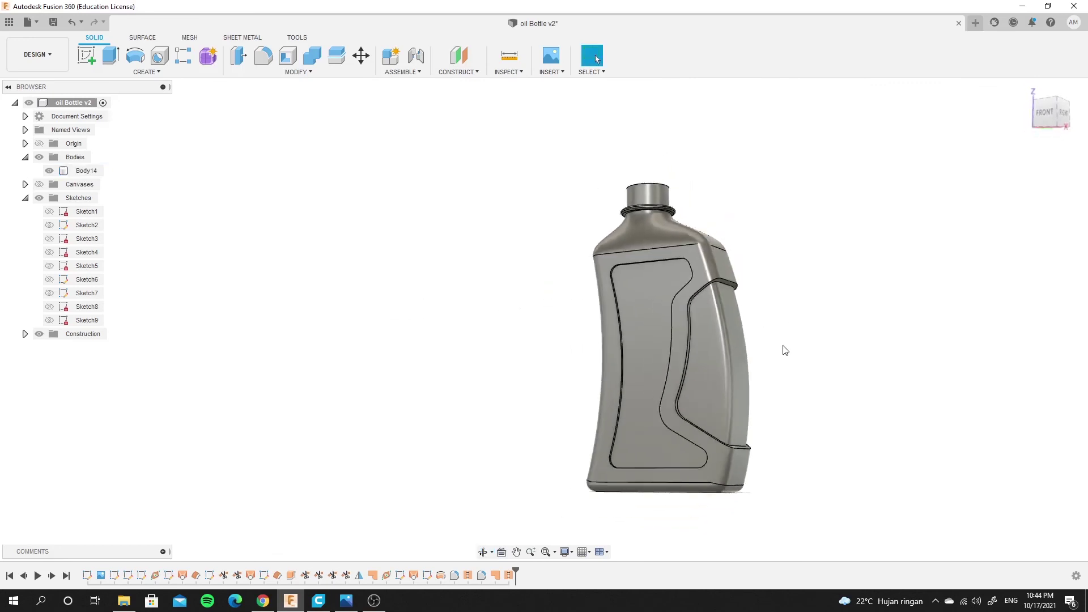
scroll(652, 173, up, 5)
scroll(689, 216, up, 3)
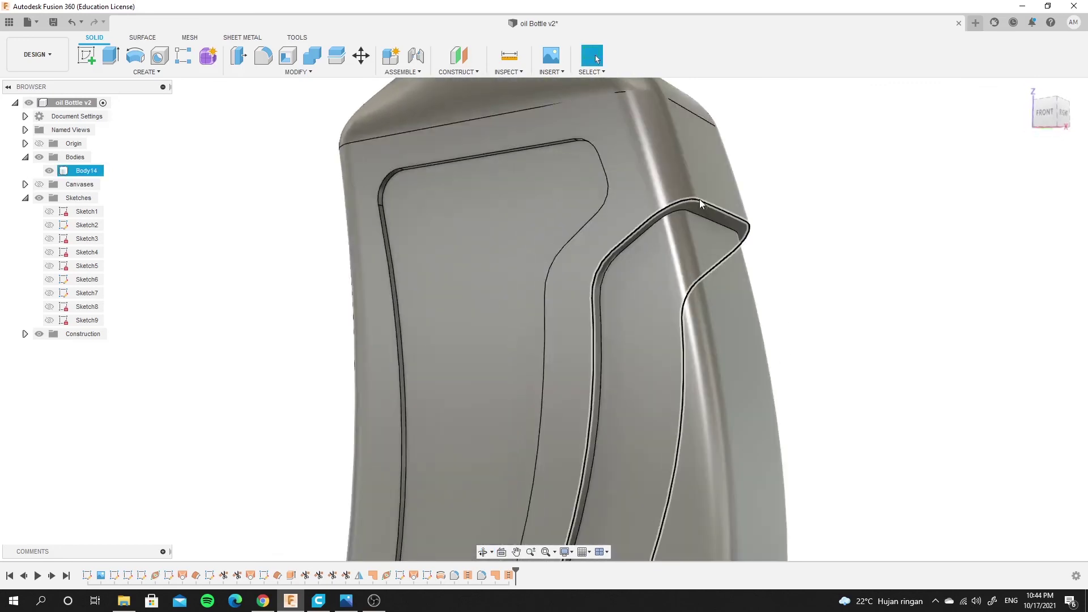
click(256, 62)
scroll(448, 228, down, 5)
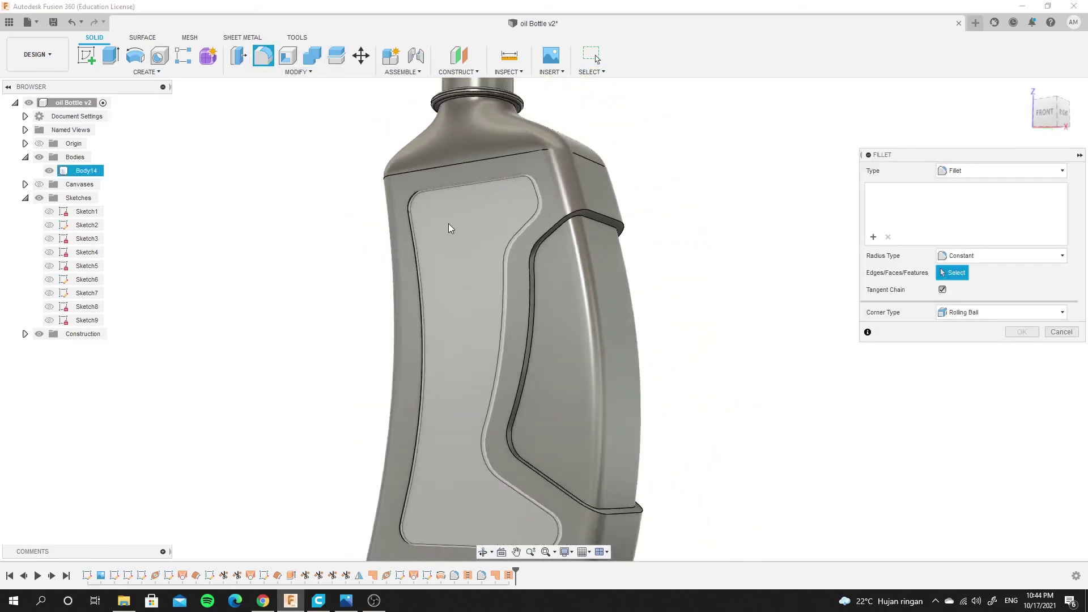
scroll(449, 228, down, 3)
scroll(527, 236, up, 3)
scroll(474, 214, up, 2)
scroll(512, 188, up, 2)
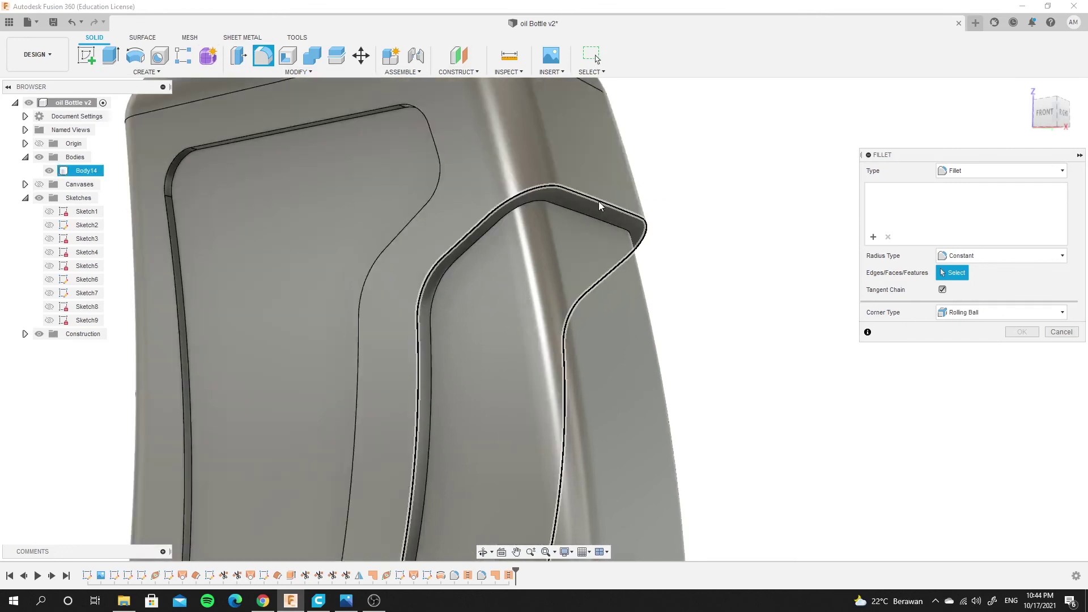
click(600, 202)
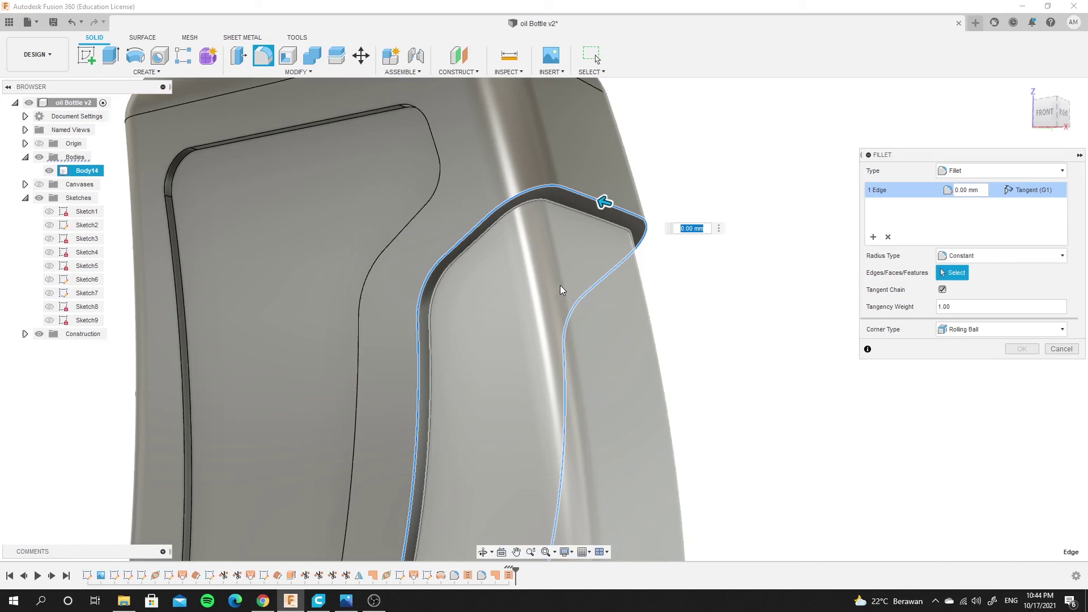
Try fillet radii of 2 mm and 1 mm on the grip edge, inspecting the bottle
text(2)
key(Return)
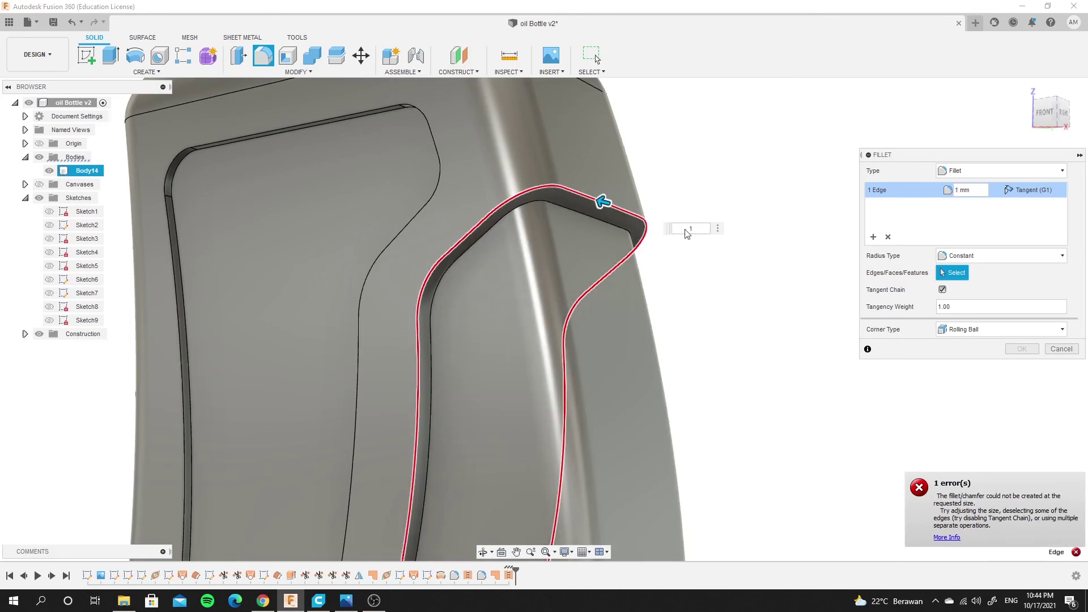
key(Return)
scroll(567, 259, down, 3)
scroll(555, 271, down, 3)
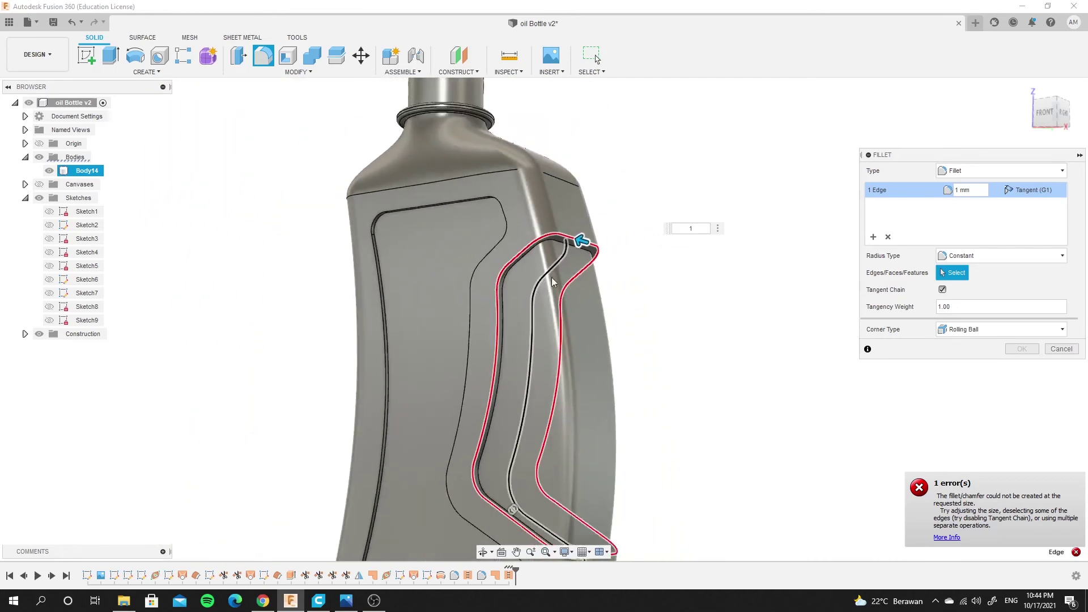
scroll(552, 278, down, 2)
scroll(535, 427, up, 6)
shift+middle_drag(535, 427, 532, 397)
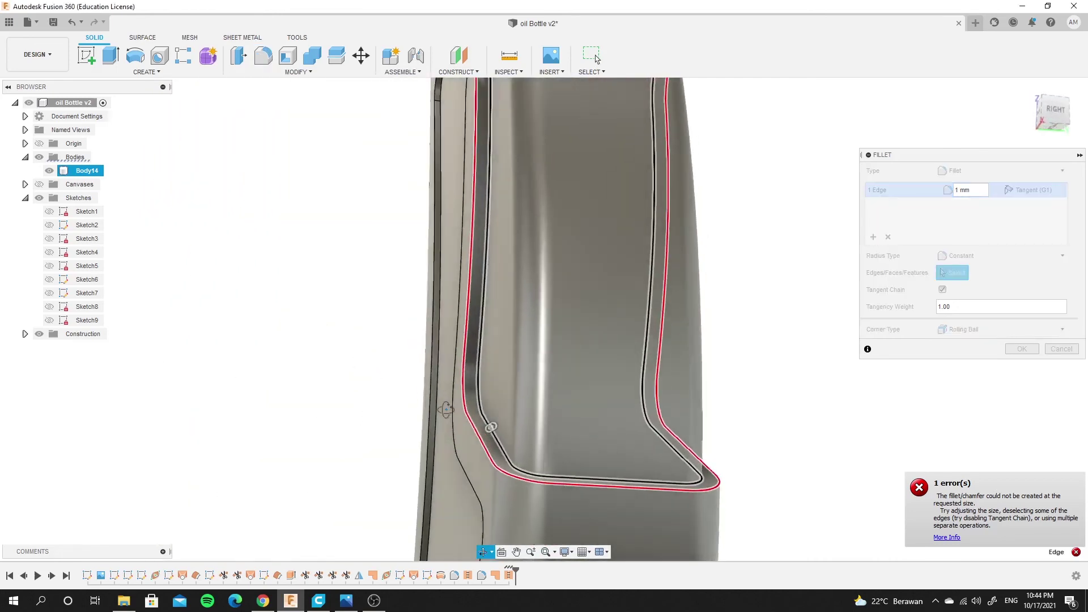
scroll(626, 264, down, 2)
scroll(643, 113, down, 3)
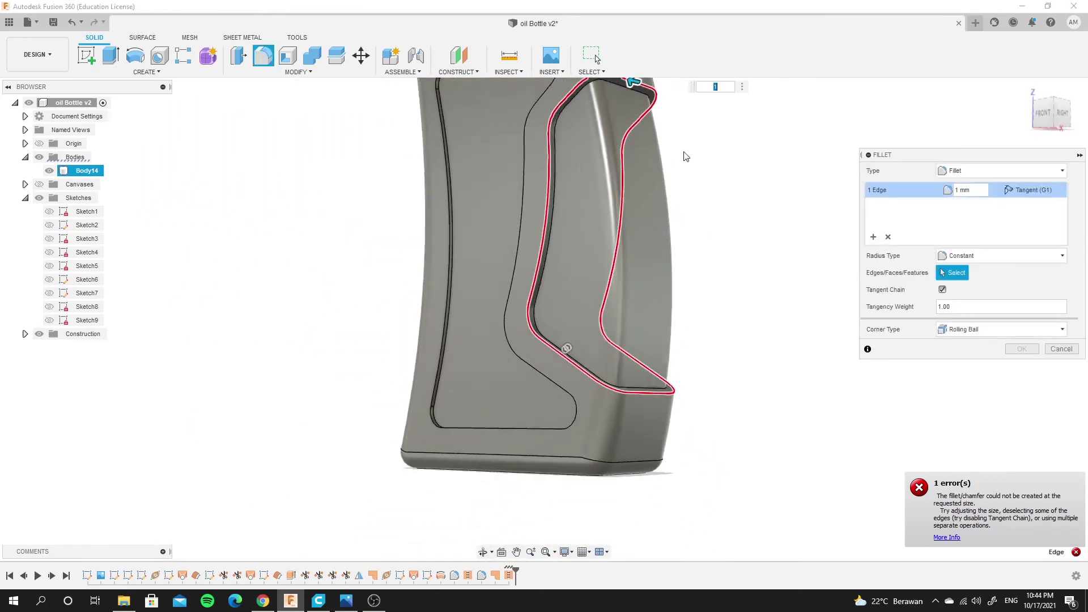
scroll(656, 110, down, 2)
scroll(659, 170, up, 3)
scroll(660, 170, down, 3)
scroll(652, 159, up, 3)
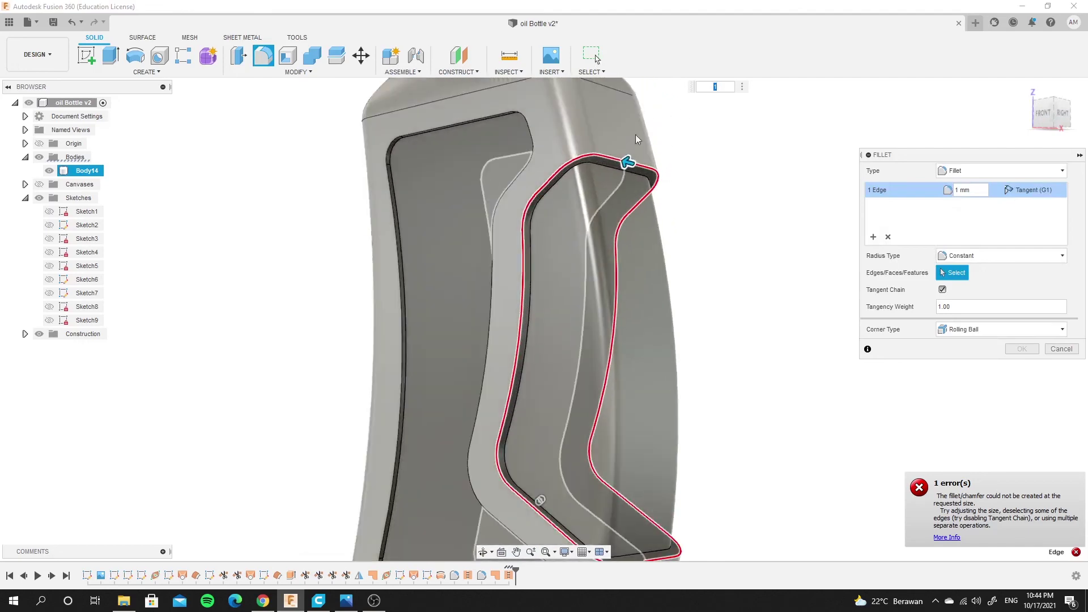
scroll(646, 153, down, 3)
middle_drag(634, 142, 644, 134)
scroll(647, 120, up, 2)
scroll(649, 122, up, 2)
text(0)
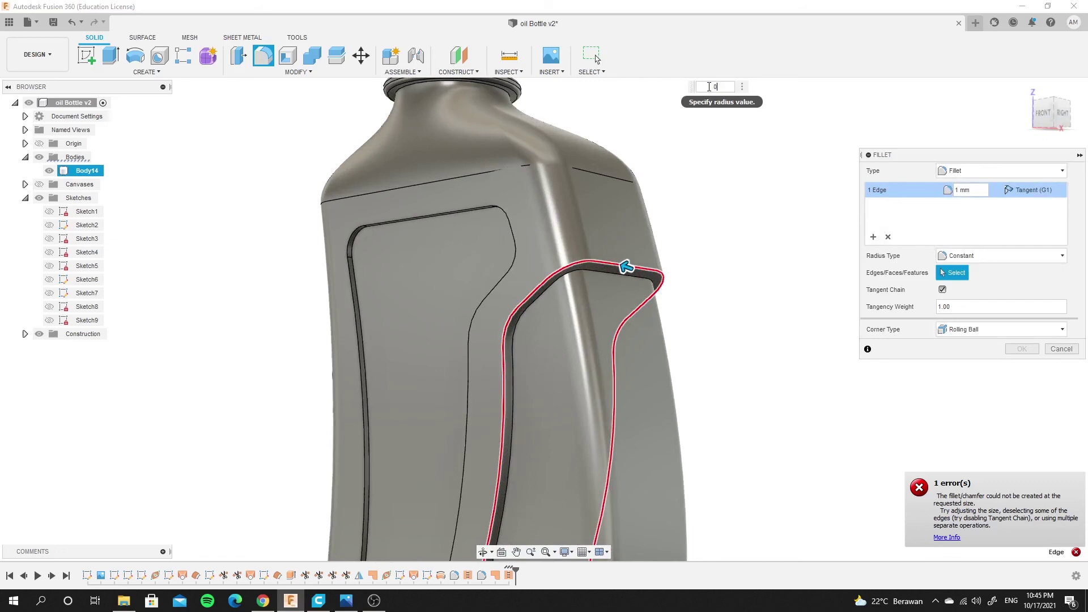
Lower the fillet radius to 0.5, then 0.6 mm, and confirm the fillet
key(Return)
text(5)
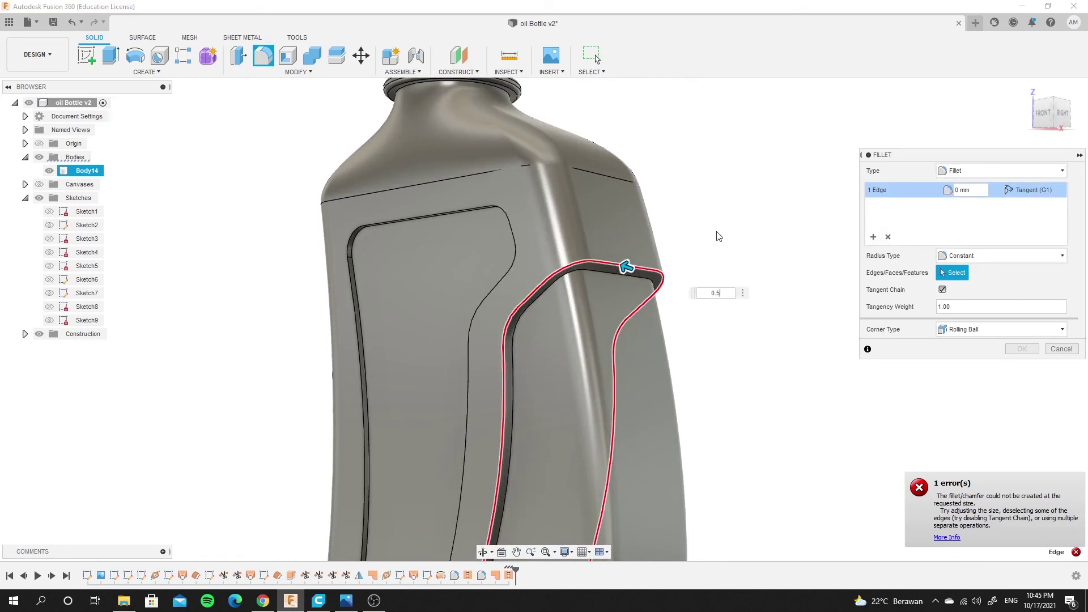
key(Return)
scroll(584, 289, up, 1)
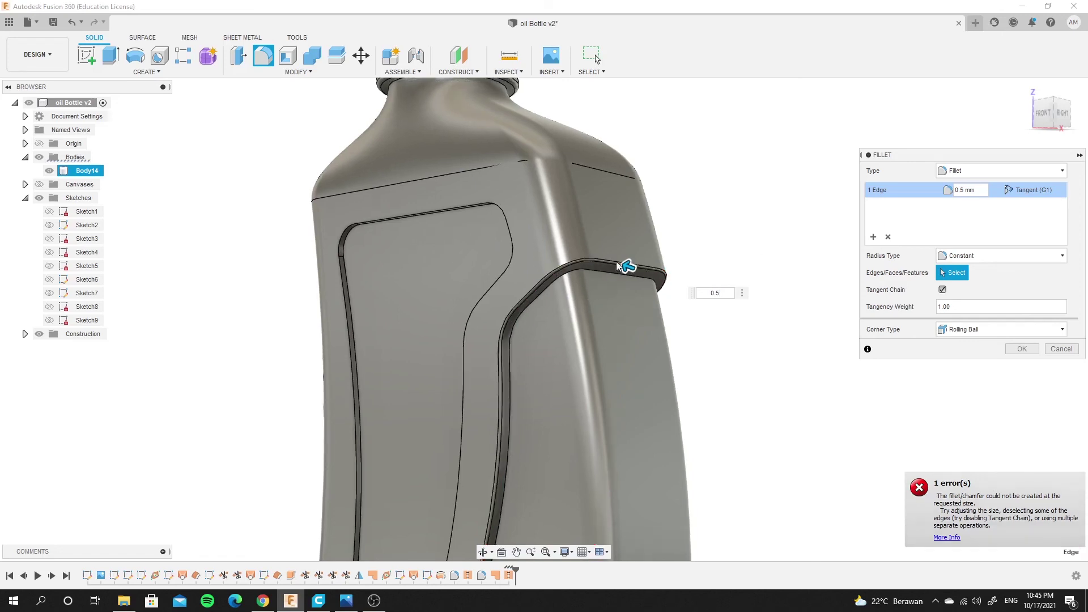
scroll(701, 315, up, 1)
click(717, 294)
text(0.6)
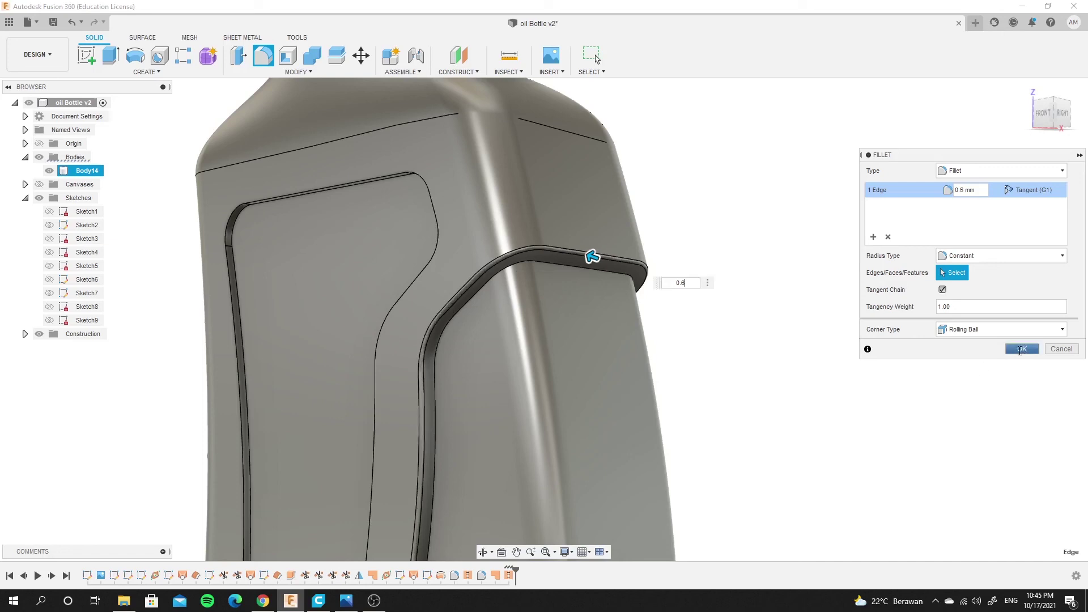
click(1021, 349)
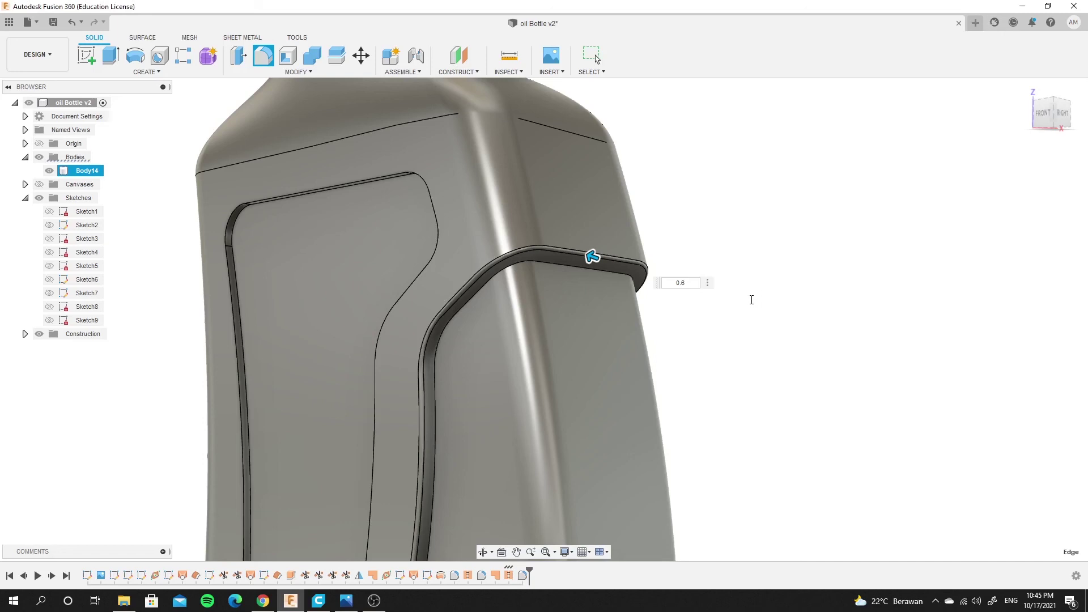
key(Escape)
scroll(752, 300, down, 2)
scroll(634, 306, down, 3)
Start a thread on the bottle neck's cylindrical face and set it to Modeled
scroll(600, 238, down, 3)
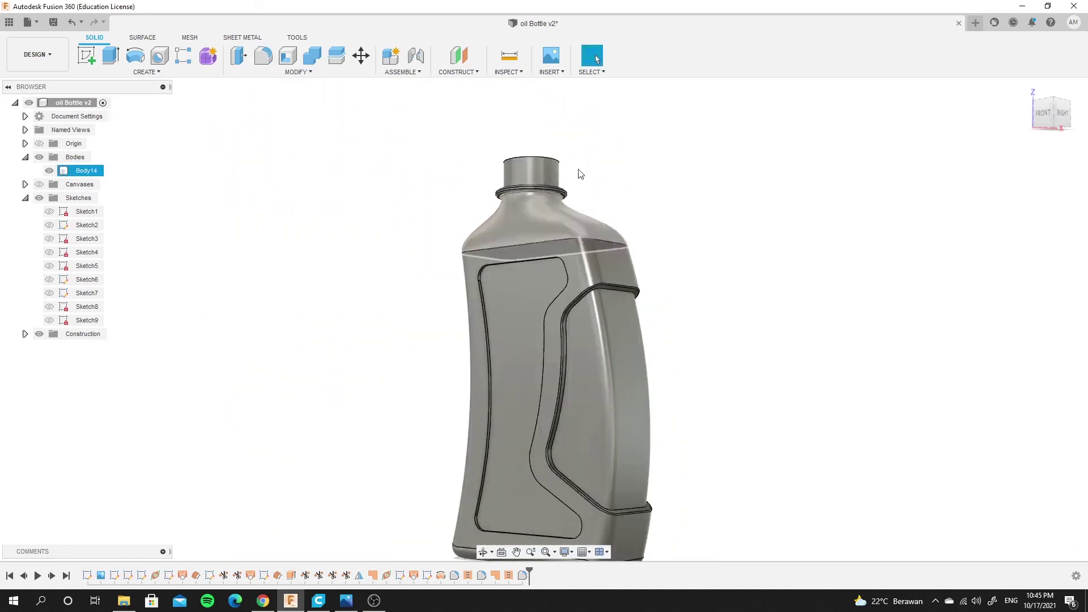
scroll(561, 164, up, 2)
scroll(527, 153, up, 2)
click(148, 71)
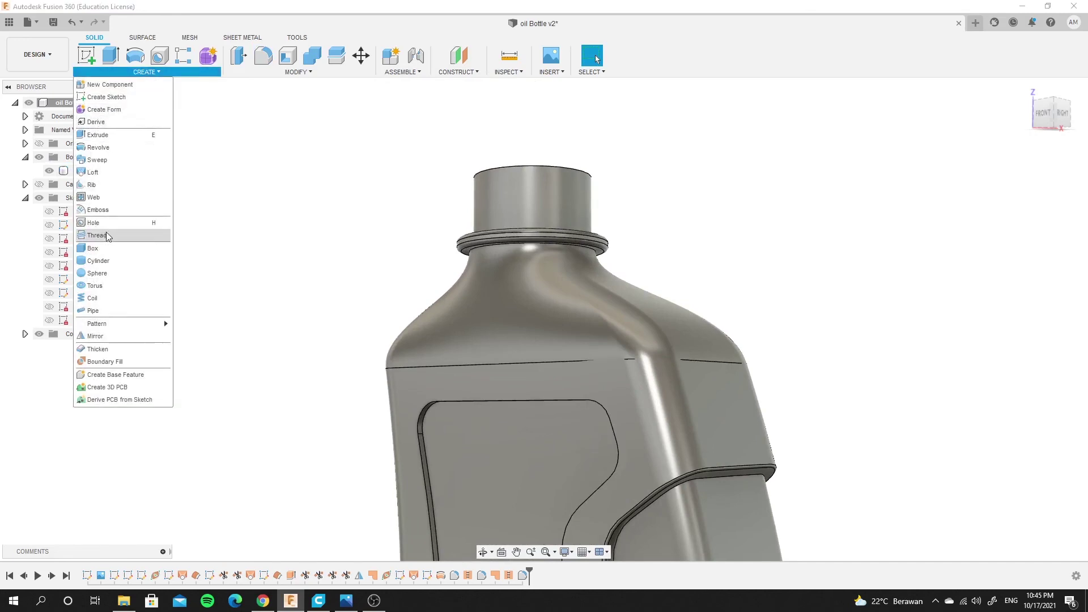
click(107, 235)
click(525, 212)
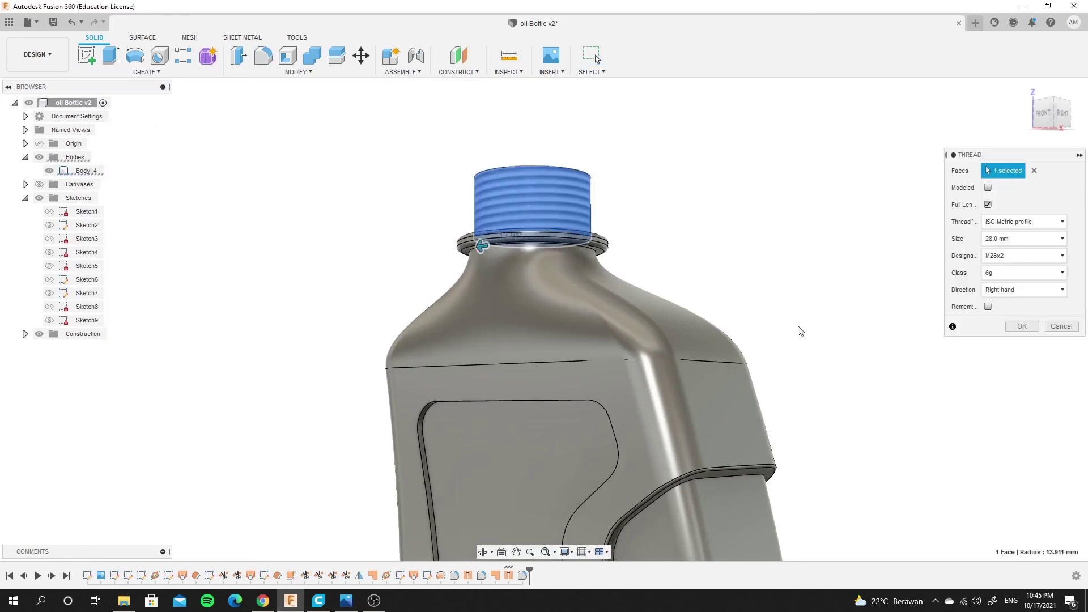
click(988, 187)
Keep the M28x2 thread designation and confirm the thread on the neck
shift+middle_drag(413, 204, 418, 164)
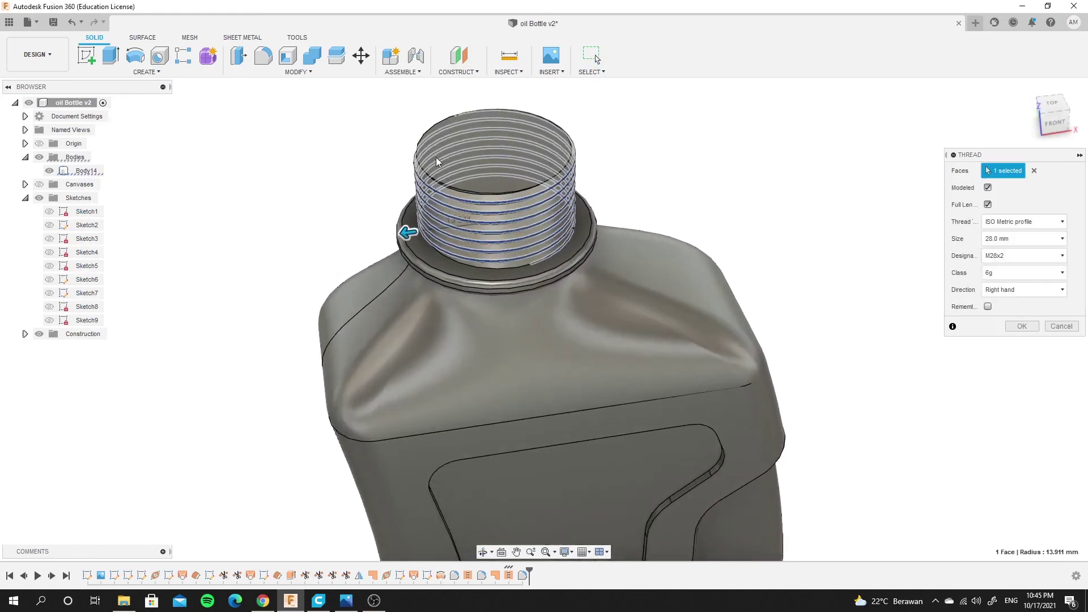
scroll(419, 162, up, 3)
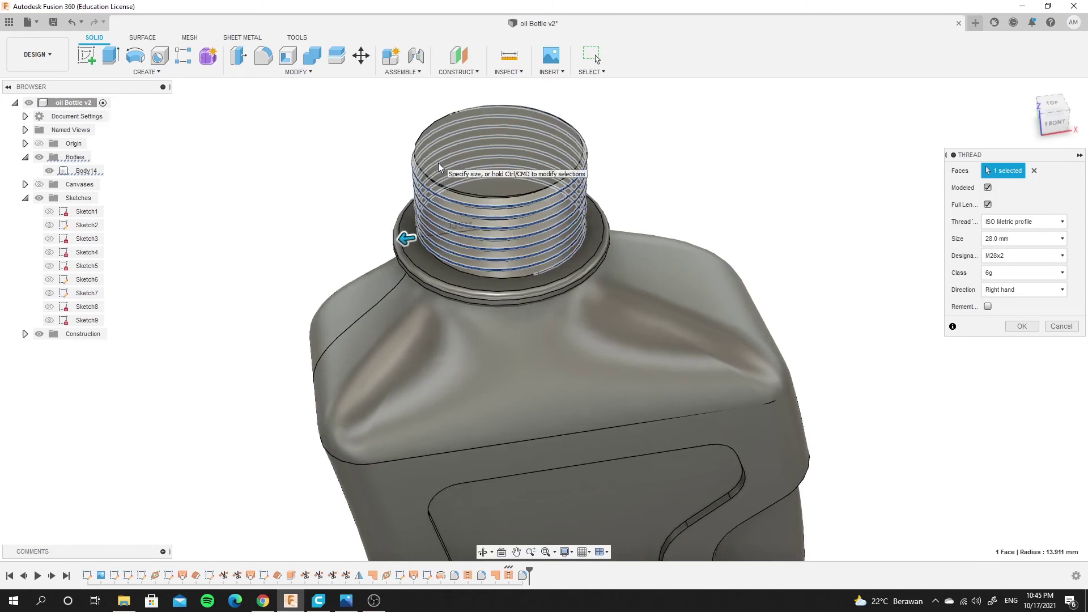
click(1063, 257)
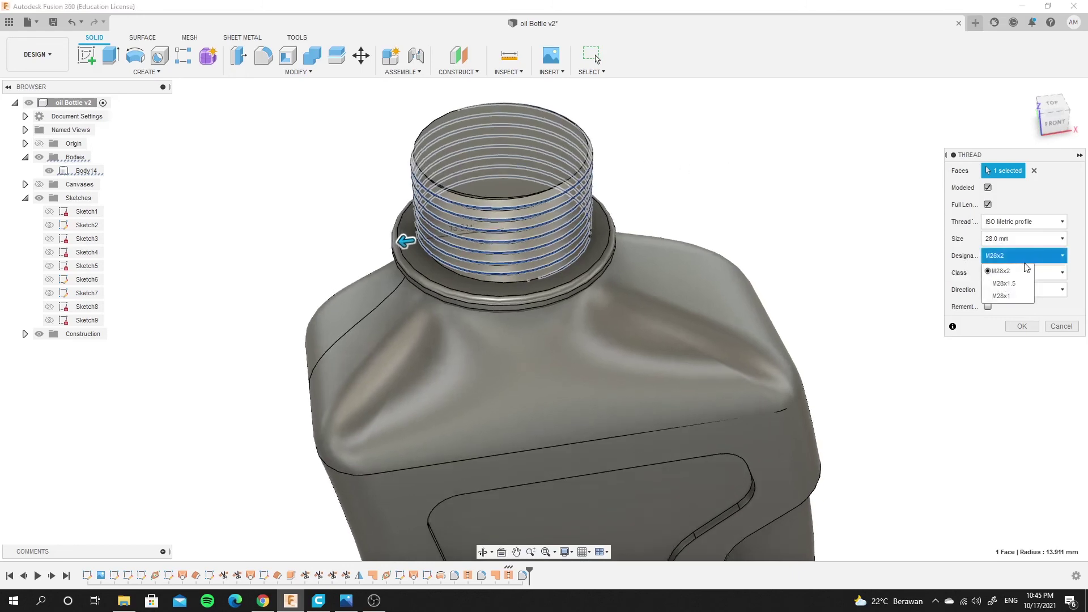
click(1001, 271)
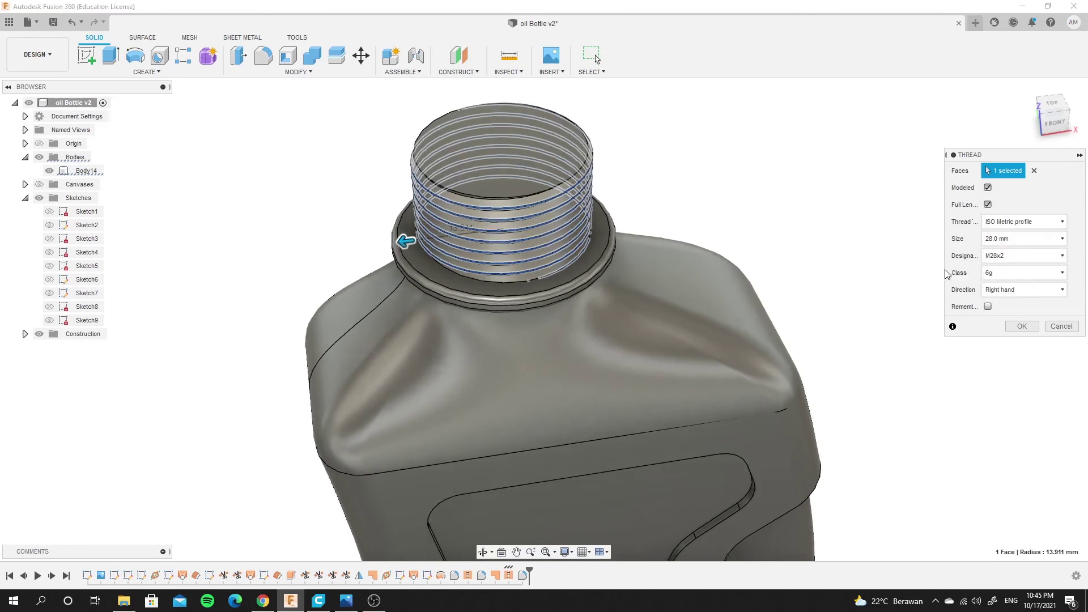
click(1025, 328)
mouse_move(887, 306)
shift+middle_down()
mouse_move(833, 284)
mouse_move(376, 323)
mouse_move(692, 238)
mouse_move(556, 208)
mouse_move(584, 204)
shift+middle_up()
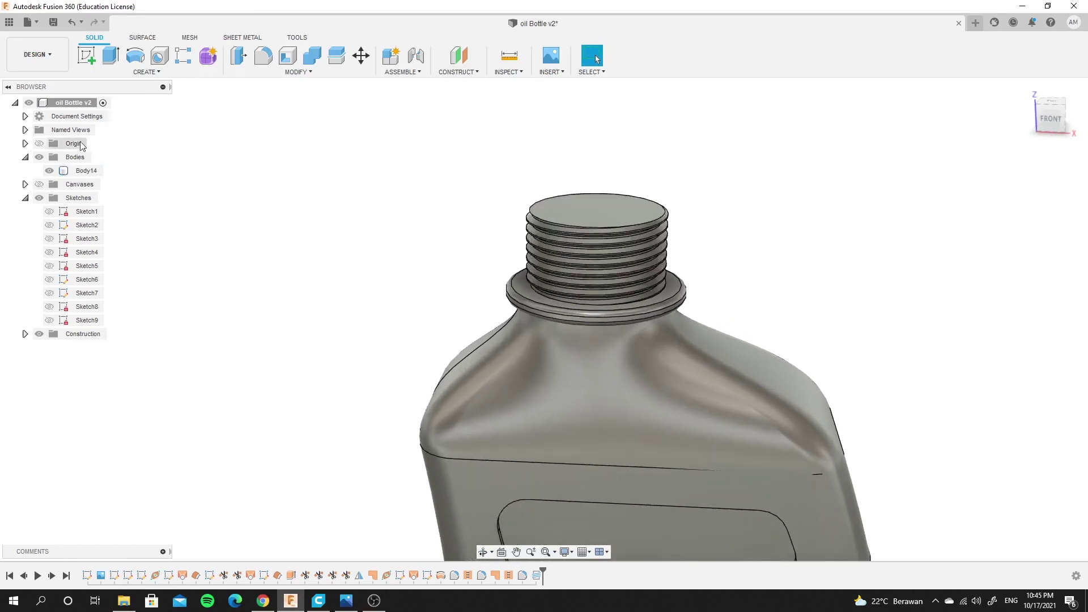
click(151, 74)
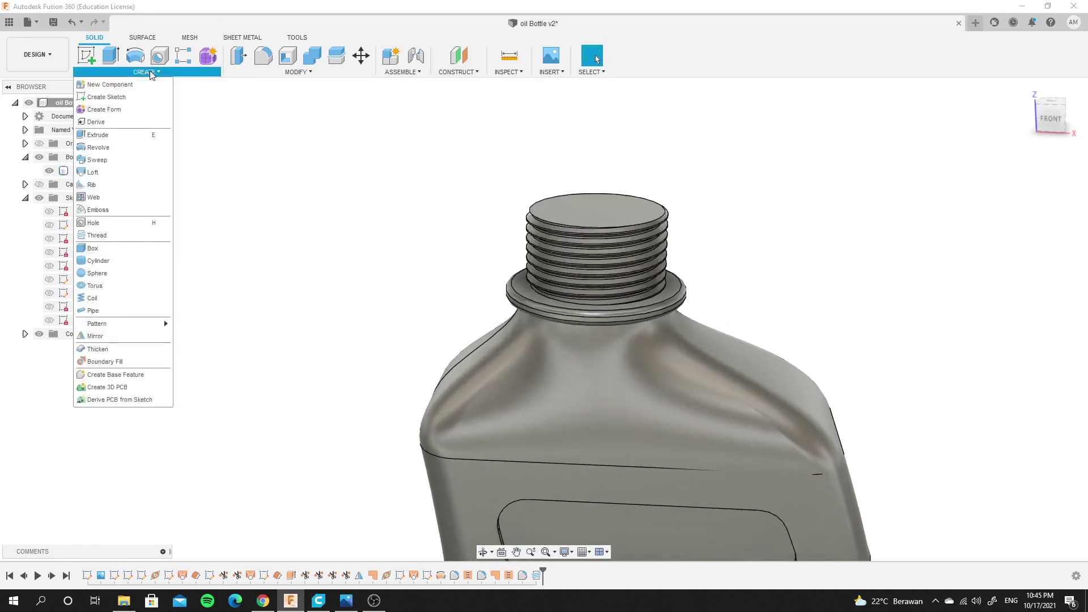
click(288, 55)
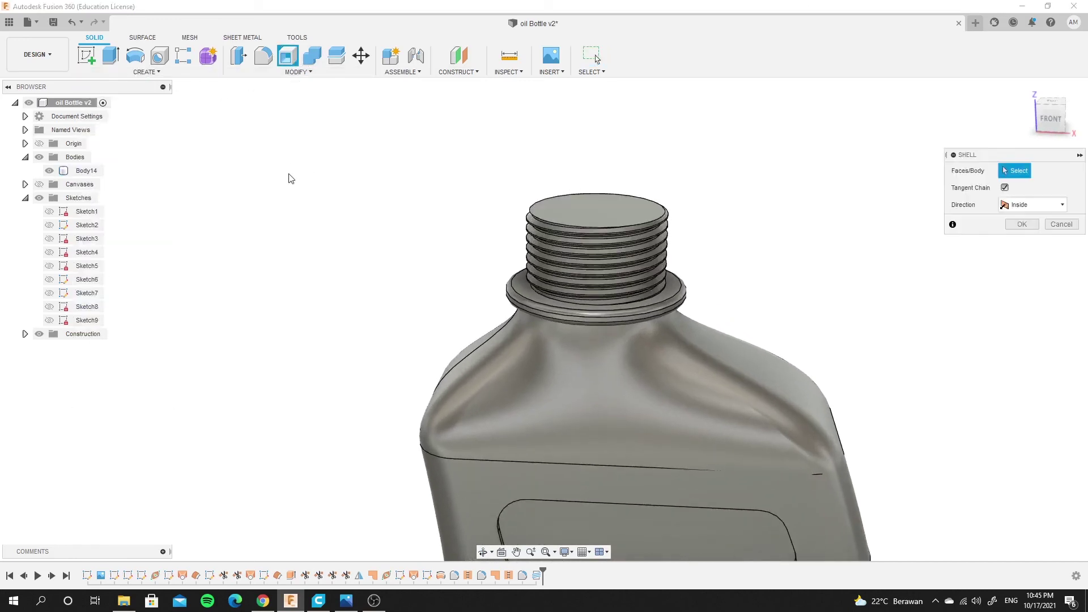
click(595, 209)
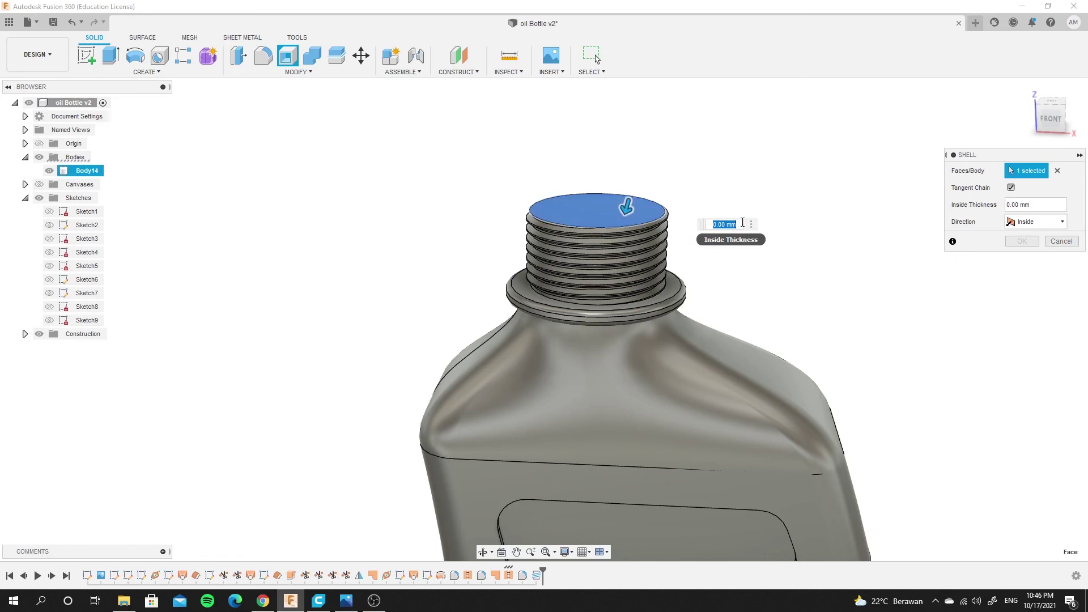
text(1)
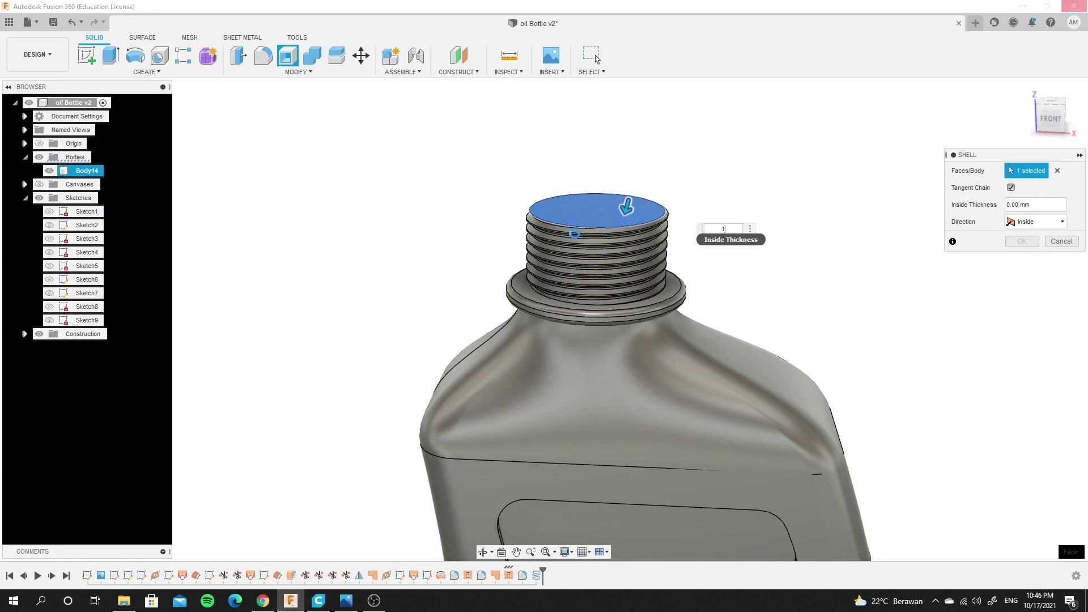
text(.5)
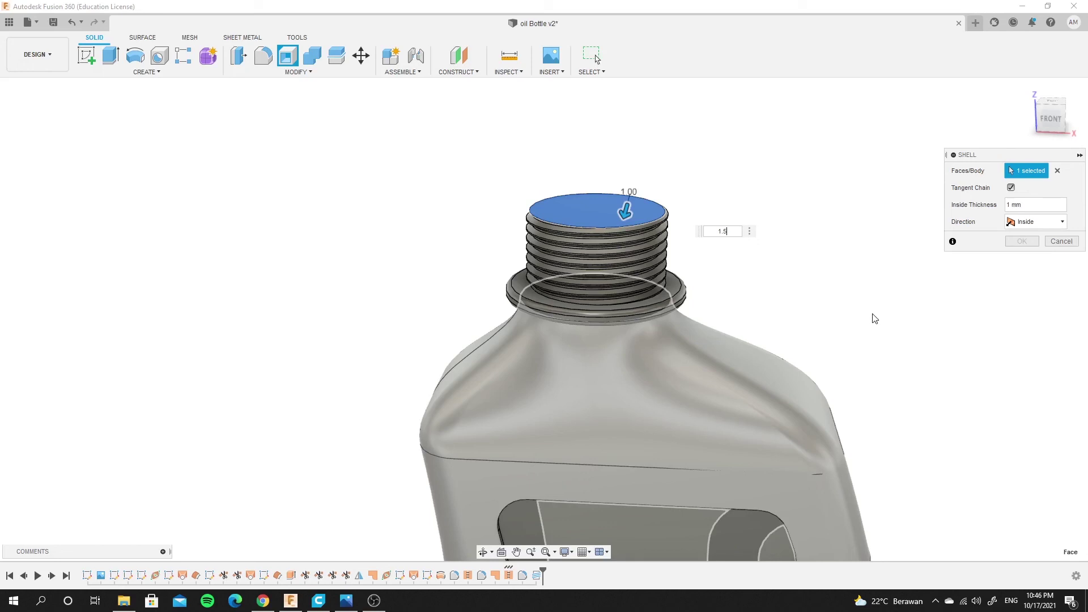
key(Return)
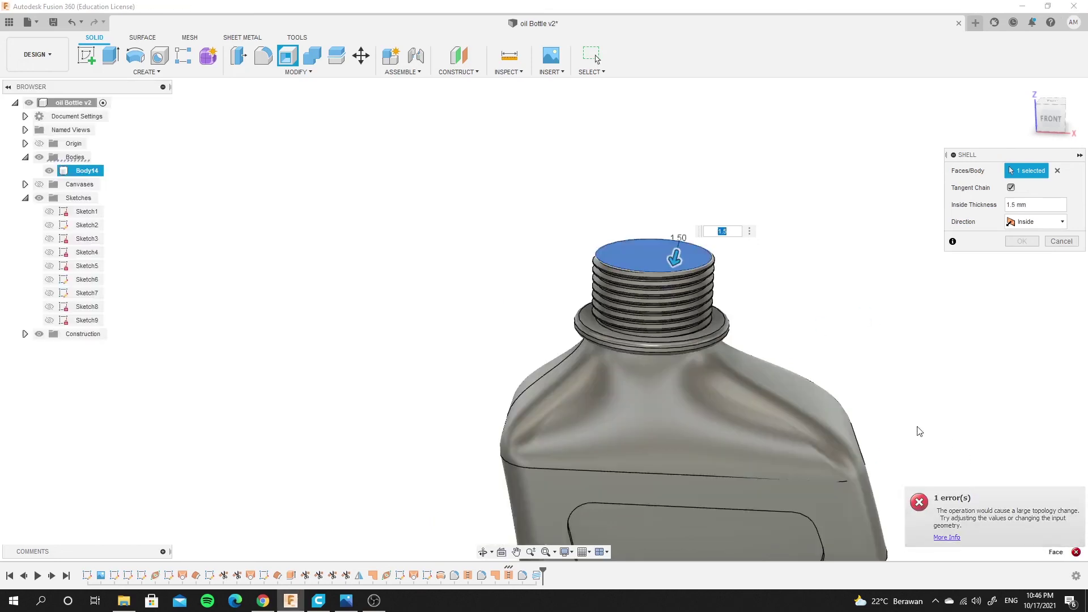
click(1066, 242)
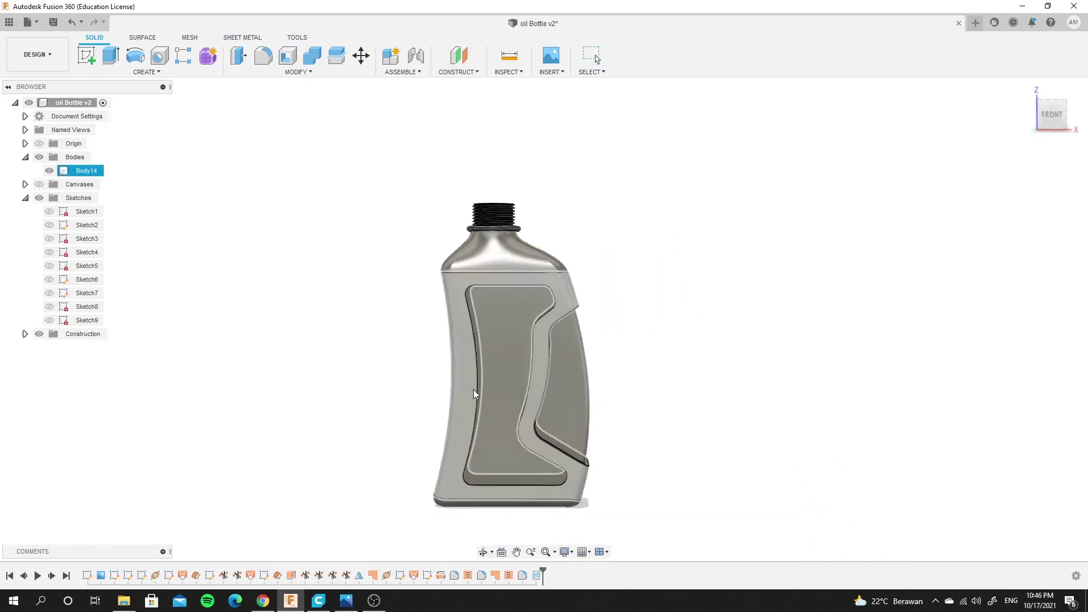
click(619, 373)
click(575, 375)
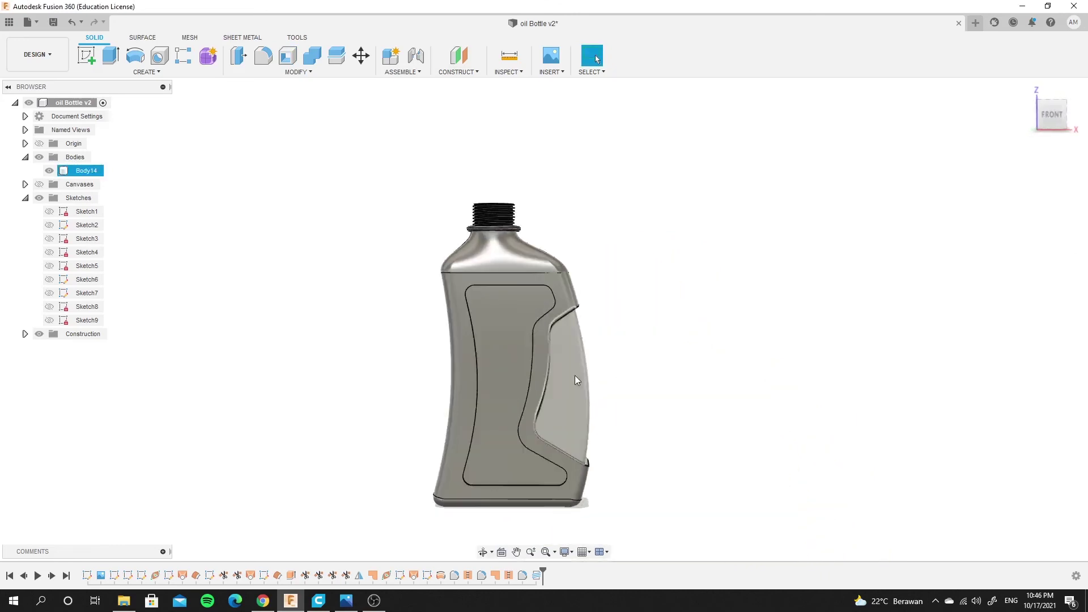
scroll(505, 429, down, 2)
scroll(482, 428, up, 4)
mouse_move(569, 373)
shift+middle_down()
mouse_move(654, 375)
mouse_move(648, 314)
mouse_move(639, 318)
shift+middle_up()
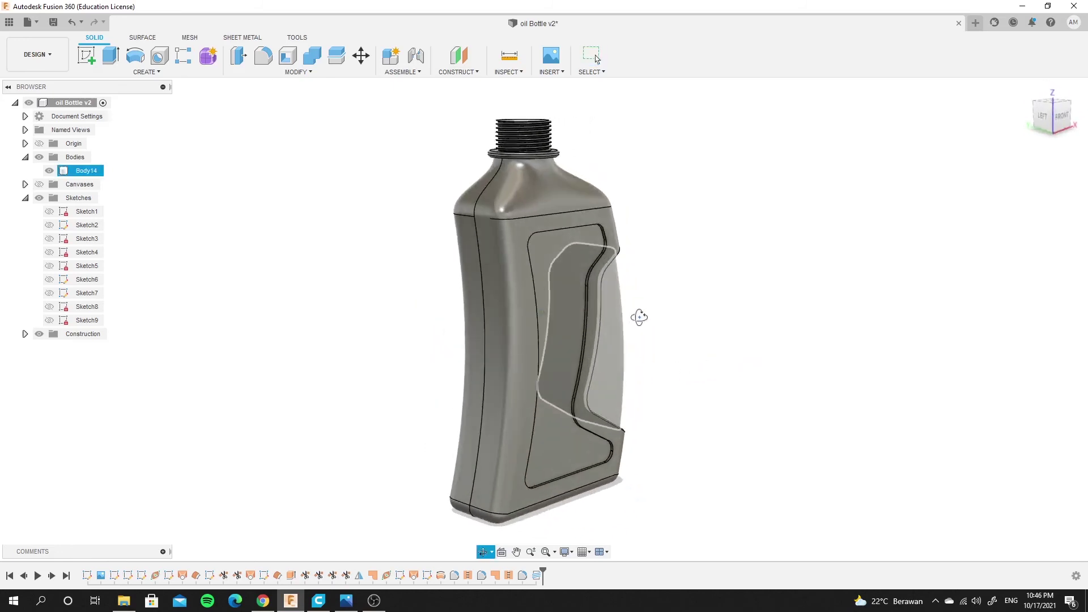
scroll(484, 441, down, 2)
scroll(496, 403, up, 2)
scroll(545, 247, up, 1)
shift+middle_drag(545, 247, 830, 303)
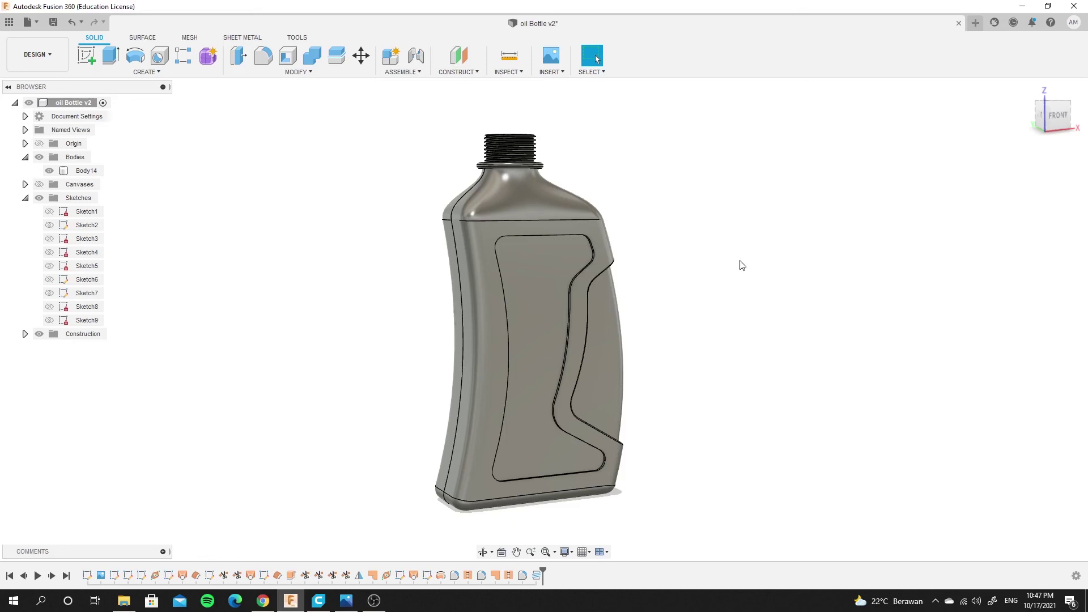
shift+middle_drag(687, 280, 495, 371)
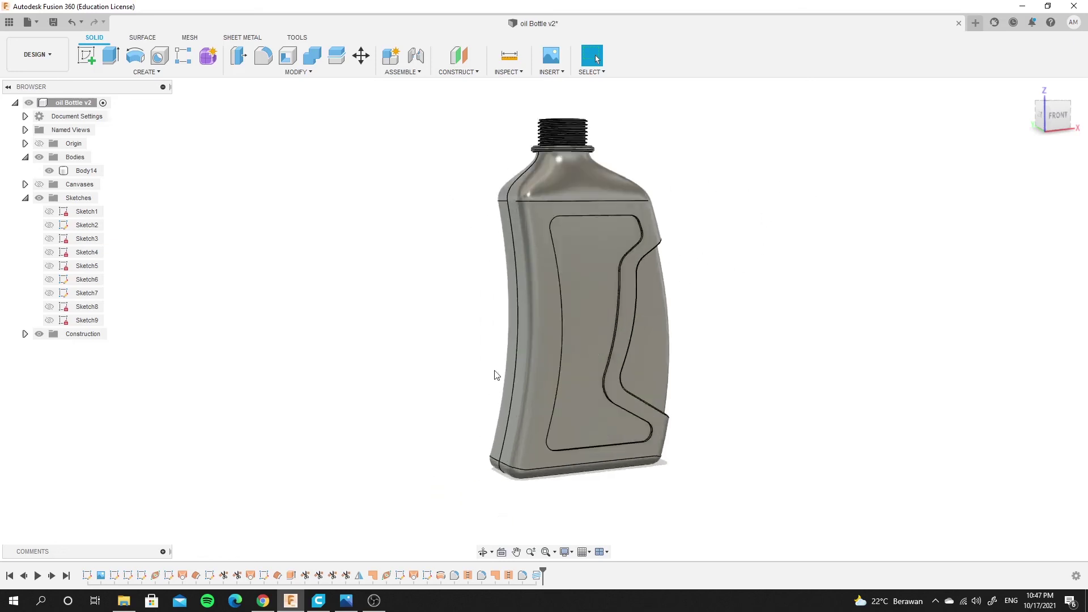
scroll(748, 245, down, 2)
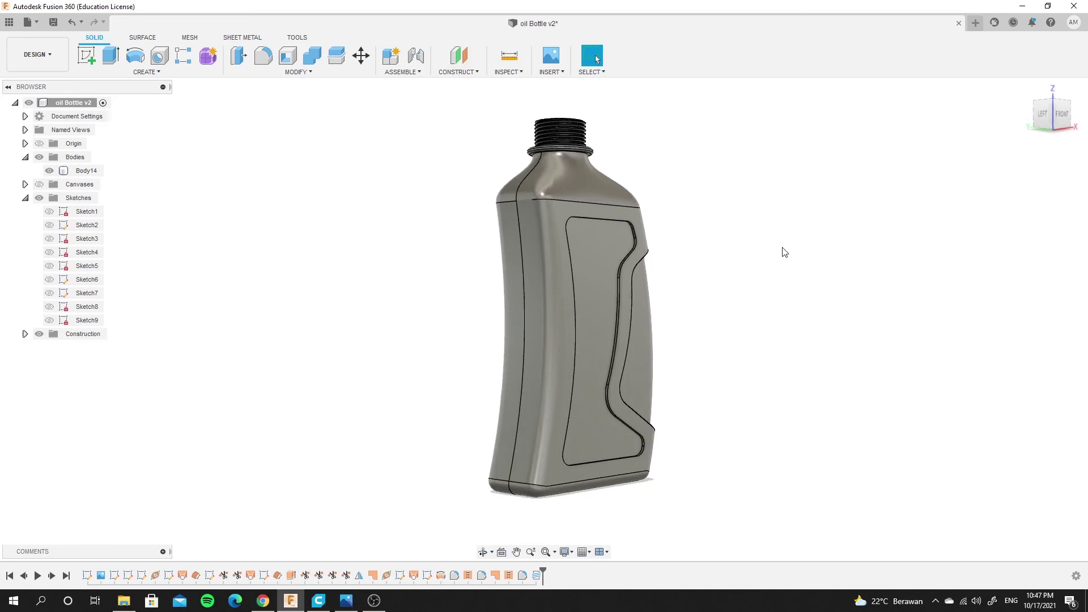
click(583, 293)
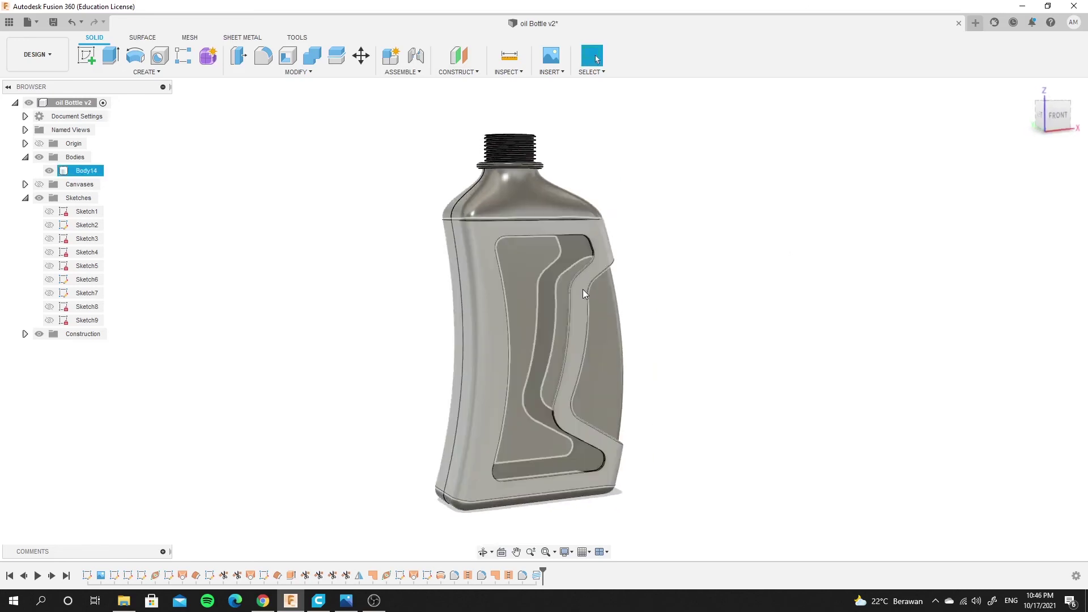
click(830, 303)
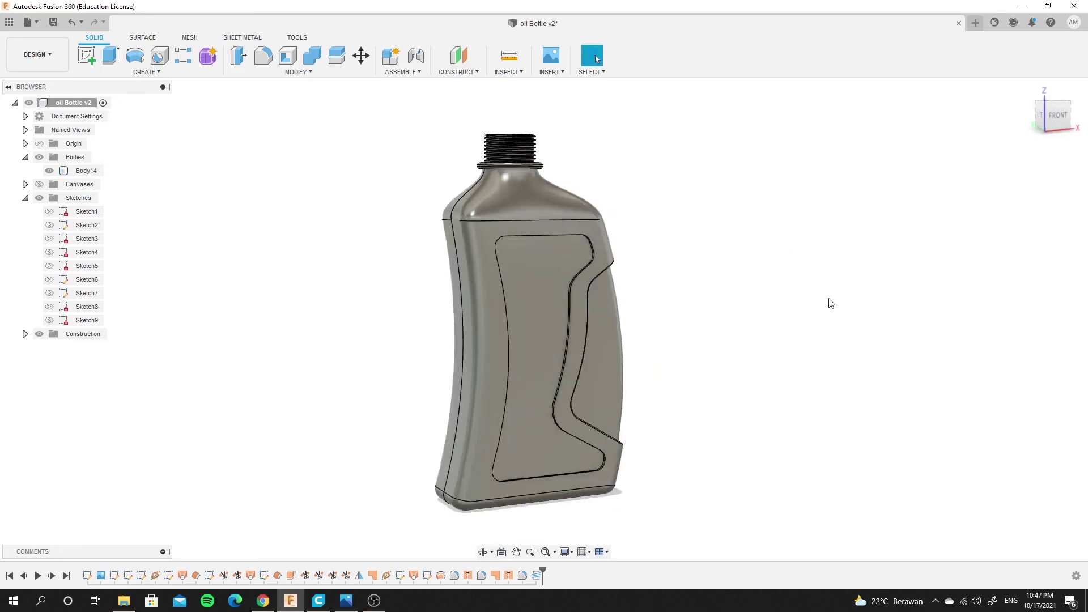